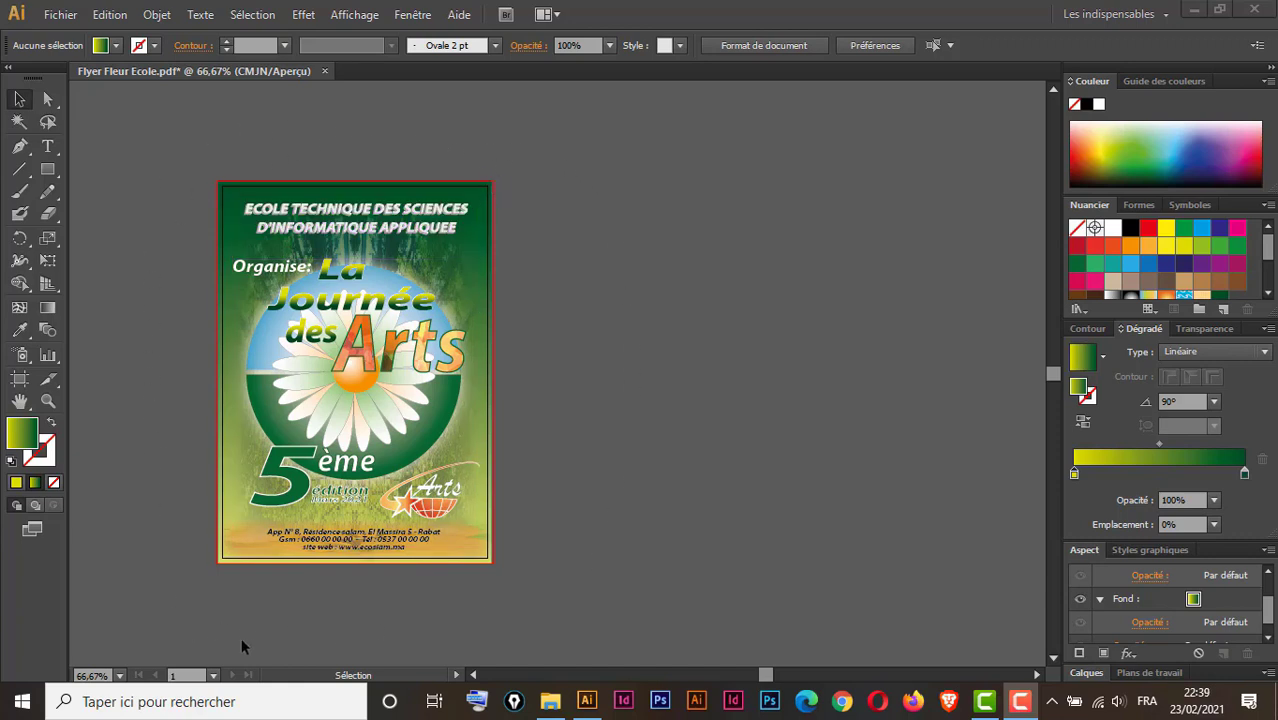
# Examine the flyer artboard's dimensions and keep the document colour mode on Couleurs CMJN.
pyautogui.click(21, 382)
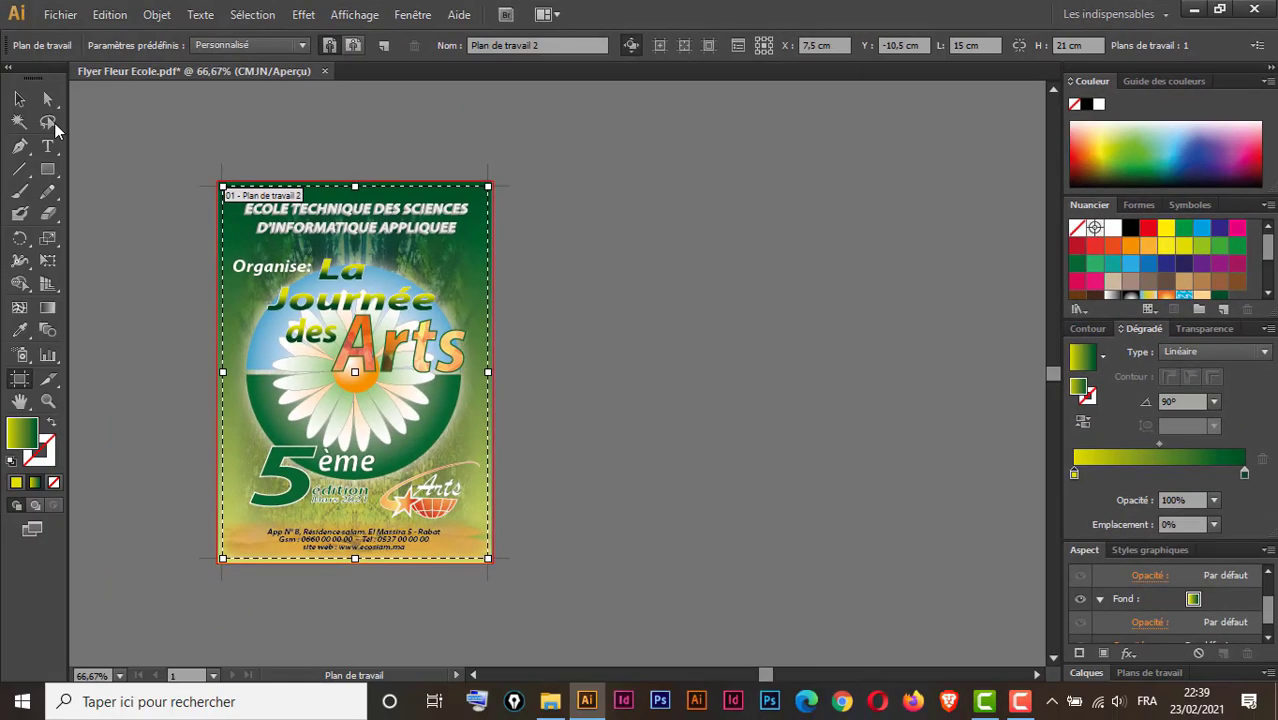
pyautogui.click(22, 100)
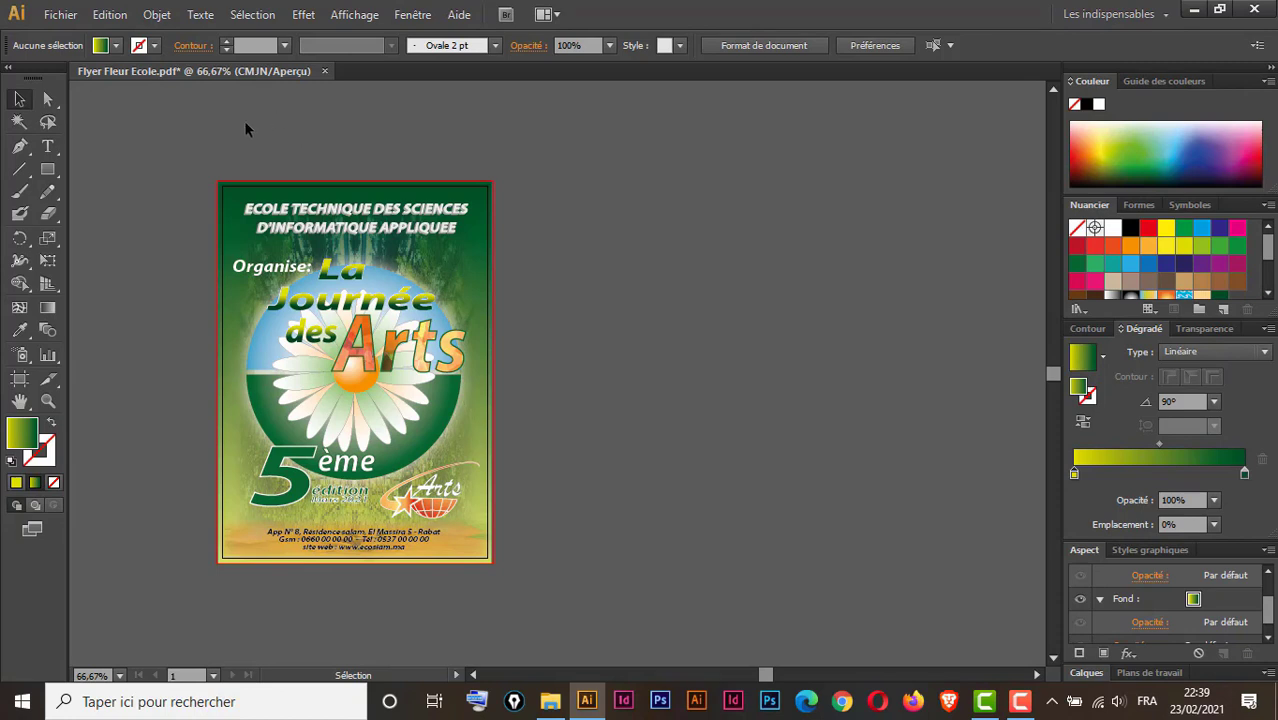
pyautogui.click(60, 14)
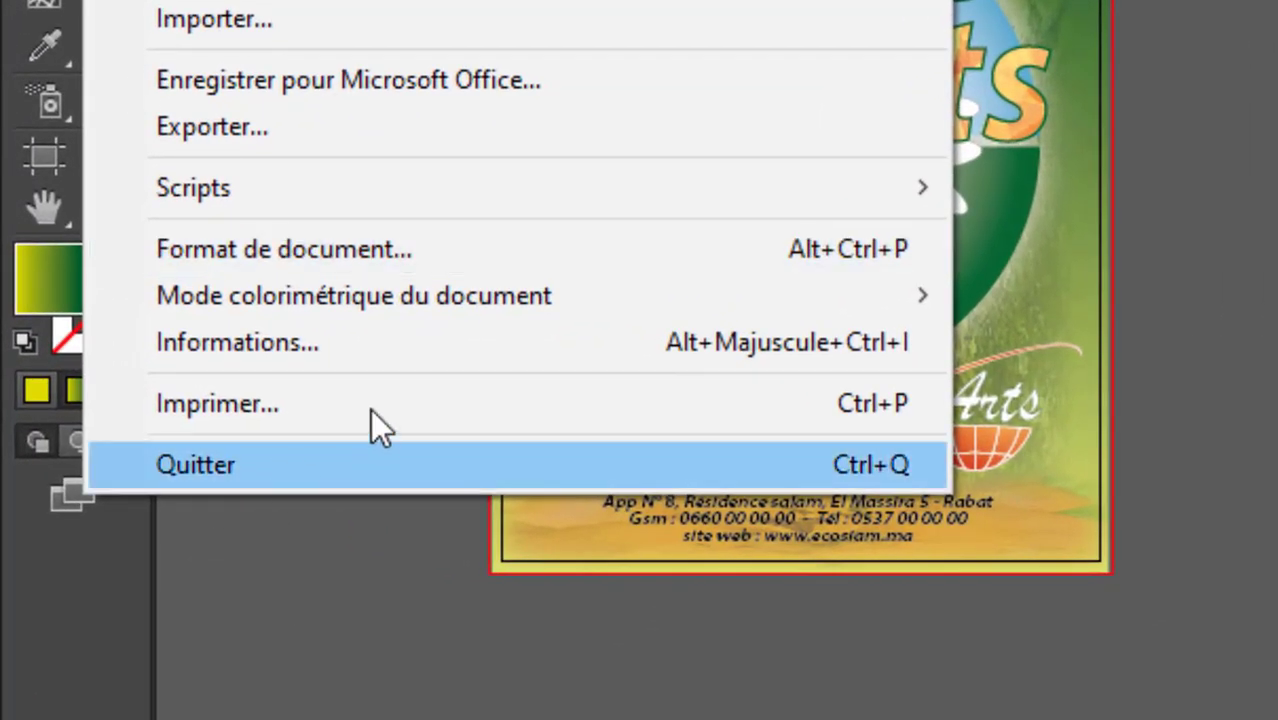
pyautogui.moveTo(400, 289)
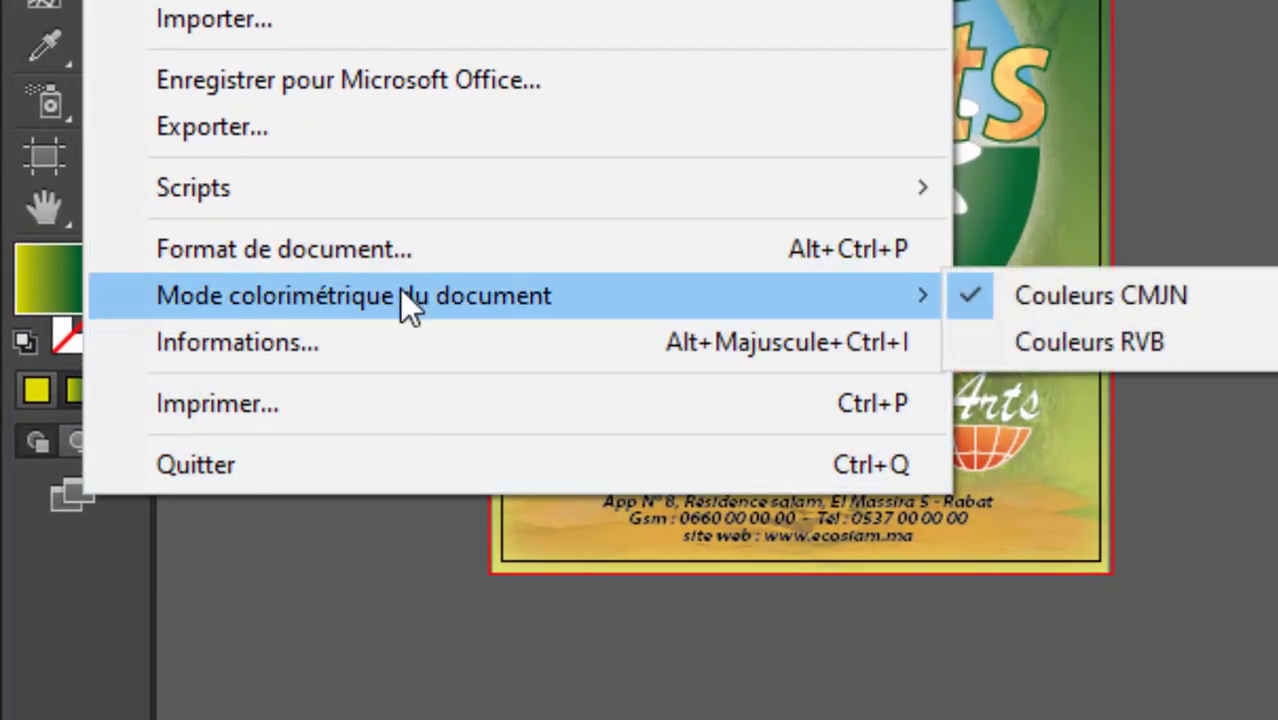
pyautogui.click(1214, 296)
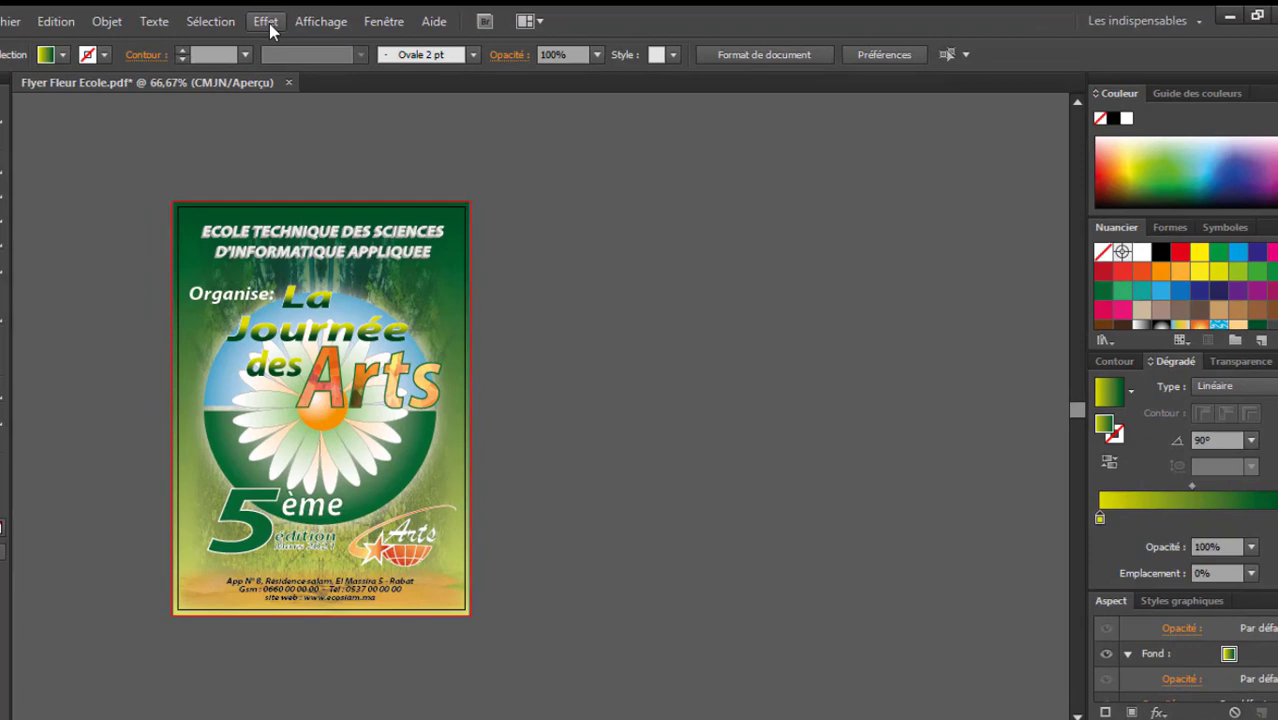
# Examine the colour model and resolution in the document raster effects settings.
pyautogui.click(303, 14)
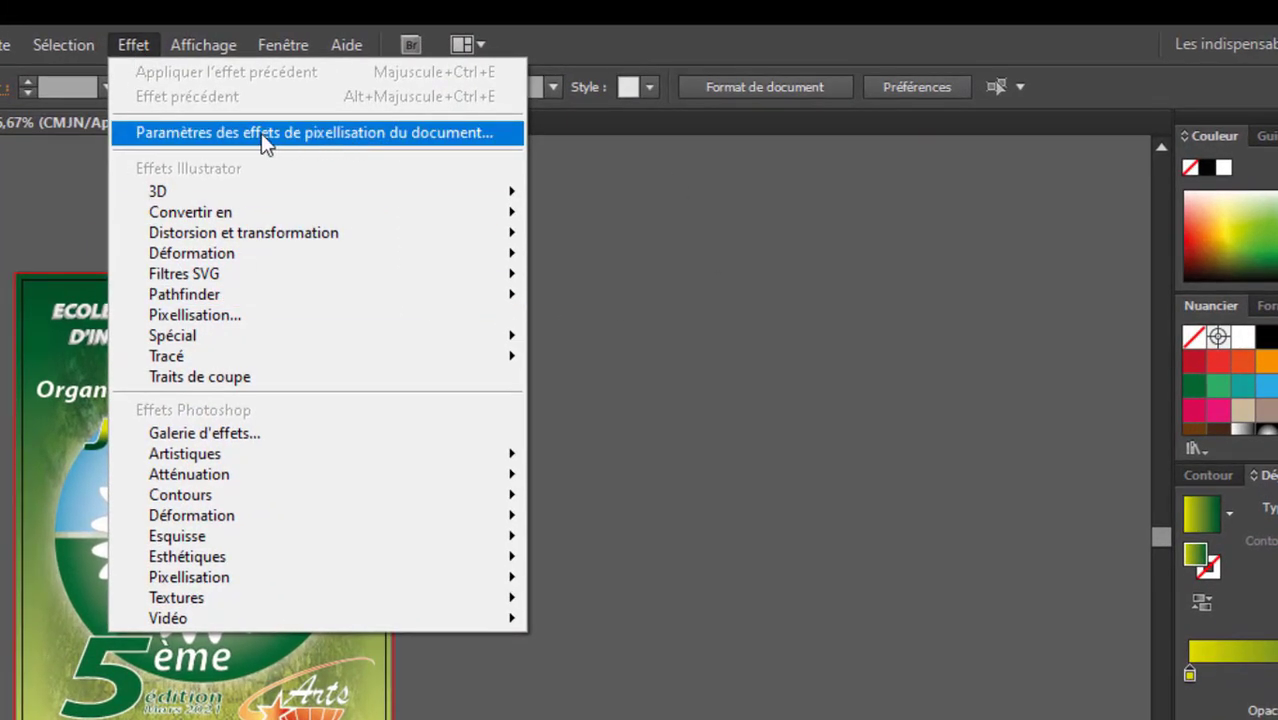
pyautogui.click(386, 133)
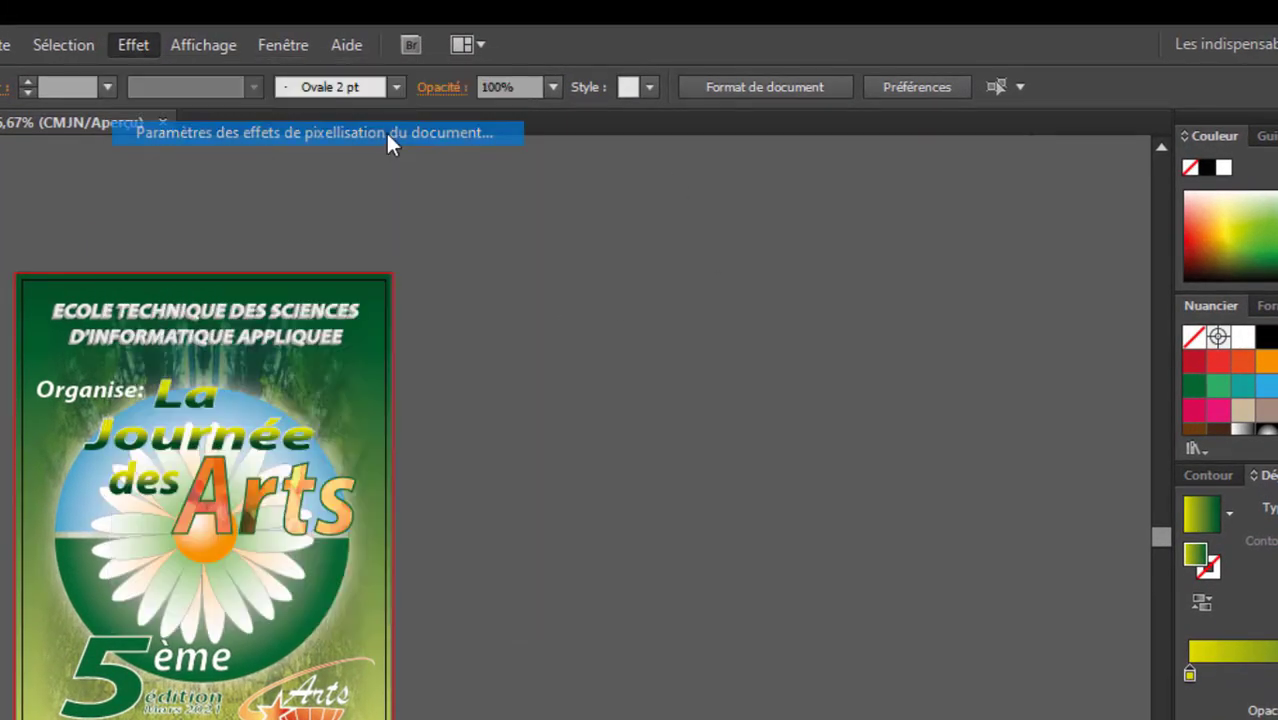
pyautogui.moveTo(874, 143); pyautogui.dragTo(722, 294)
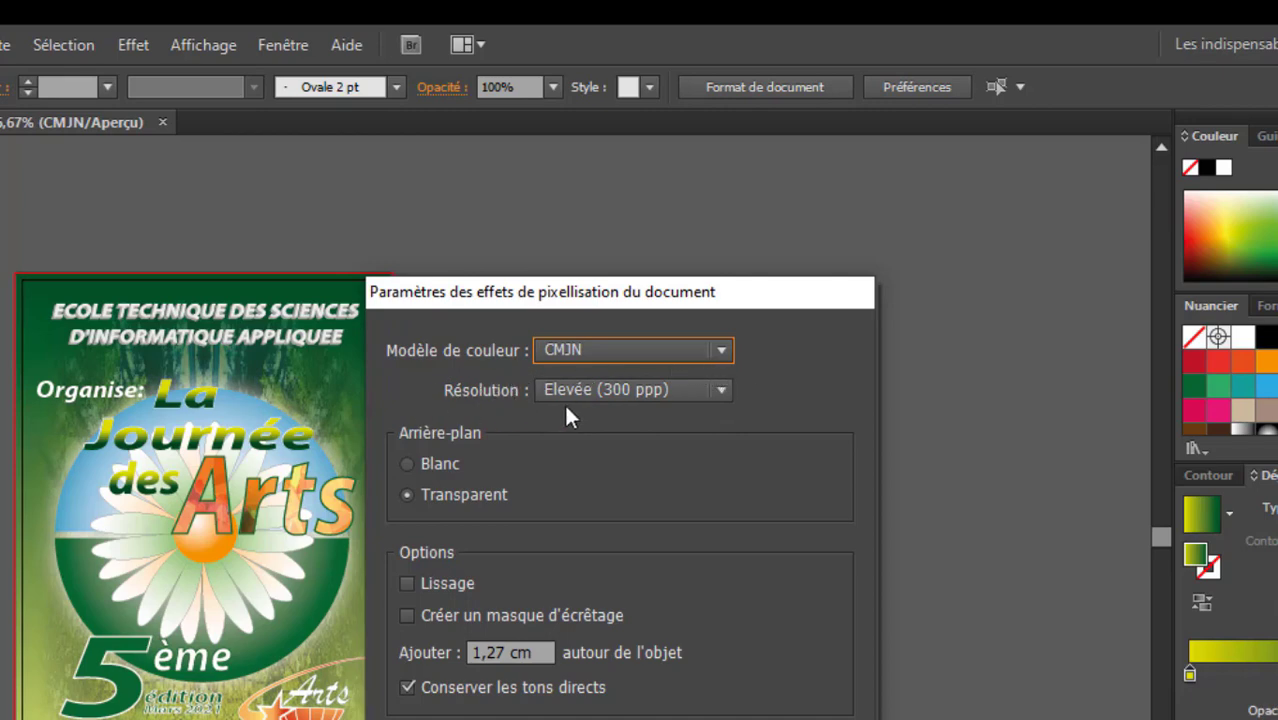
pyautogui.click(720, 391)
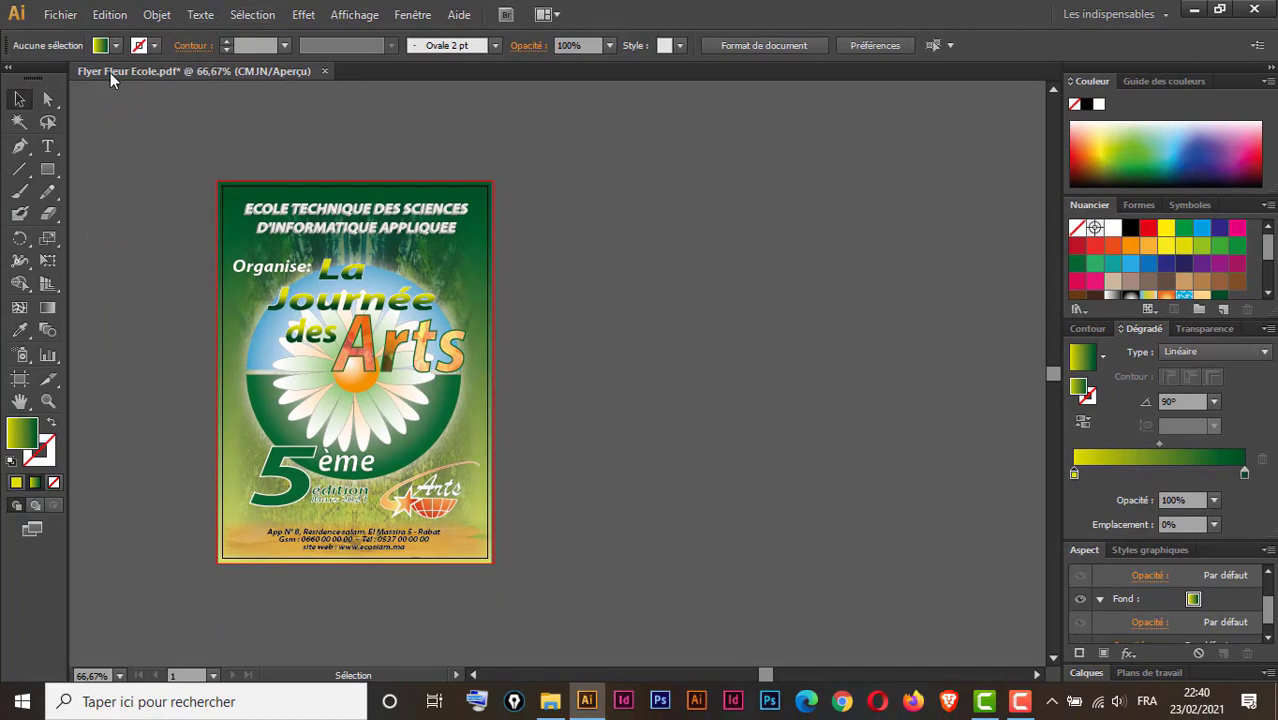
# Examine the units and bleed values in the document setup.
pyautogui.click(58, 16)
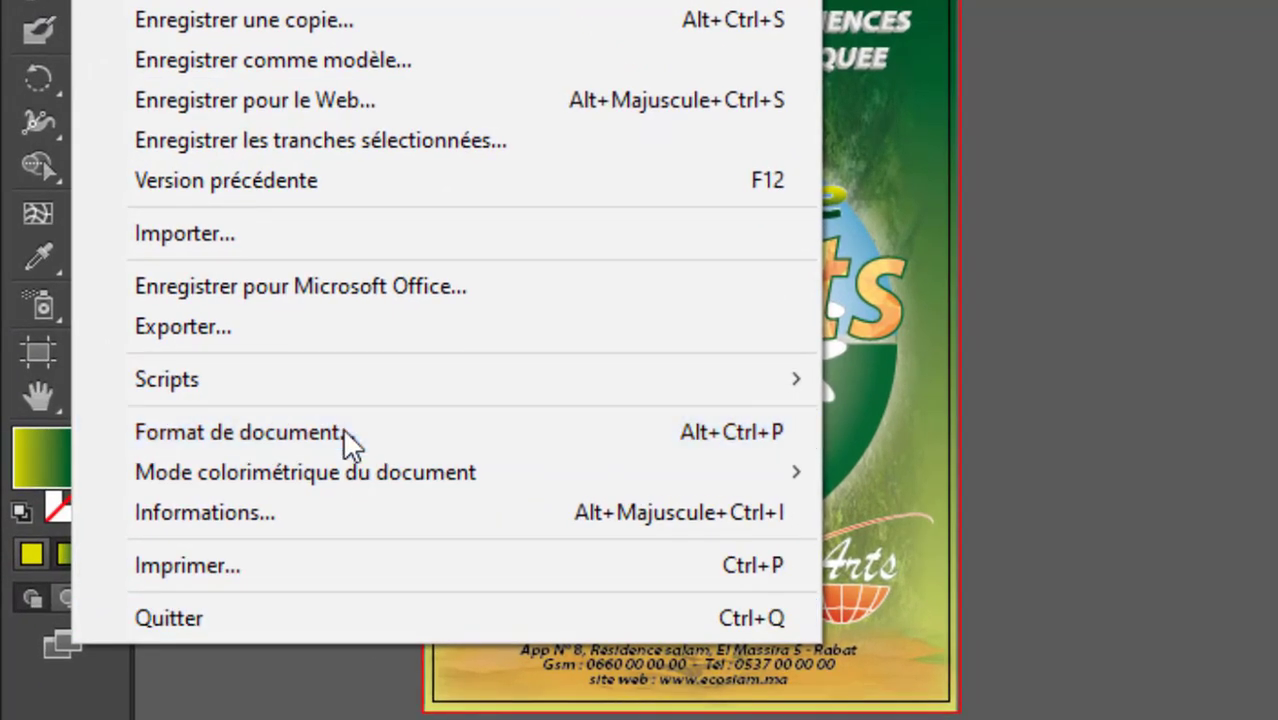
pyautogui.click(342, 427)
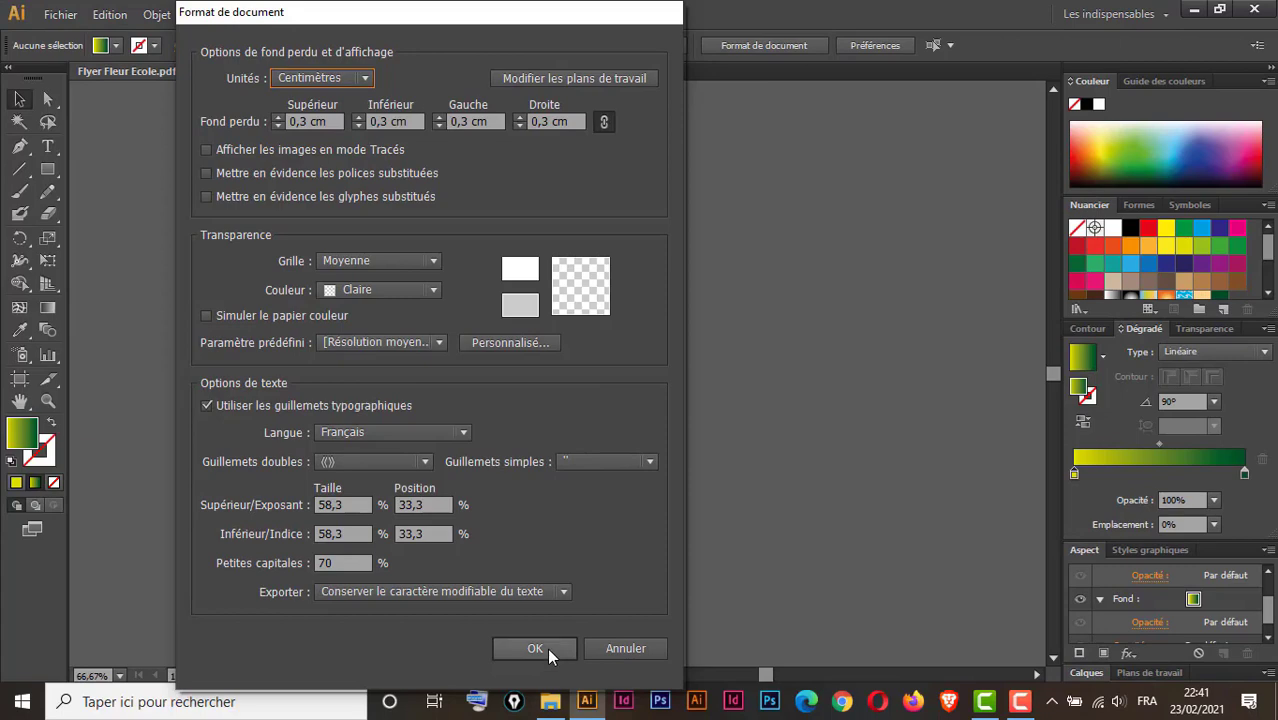
pyautogui.click(547, 648)
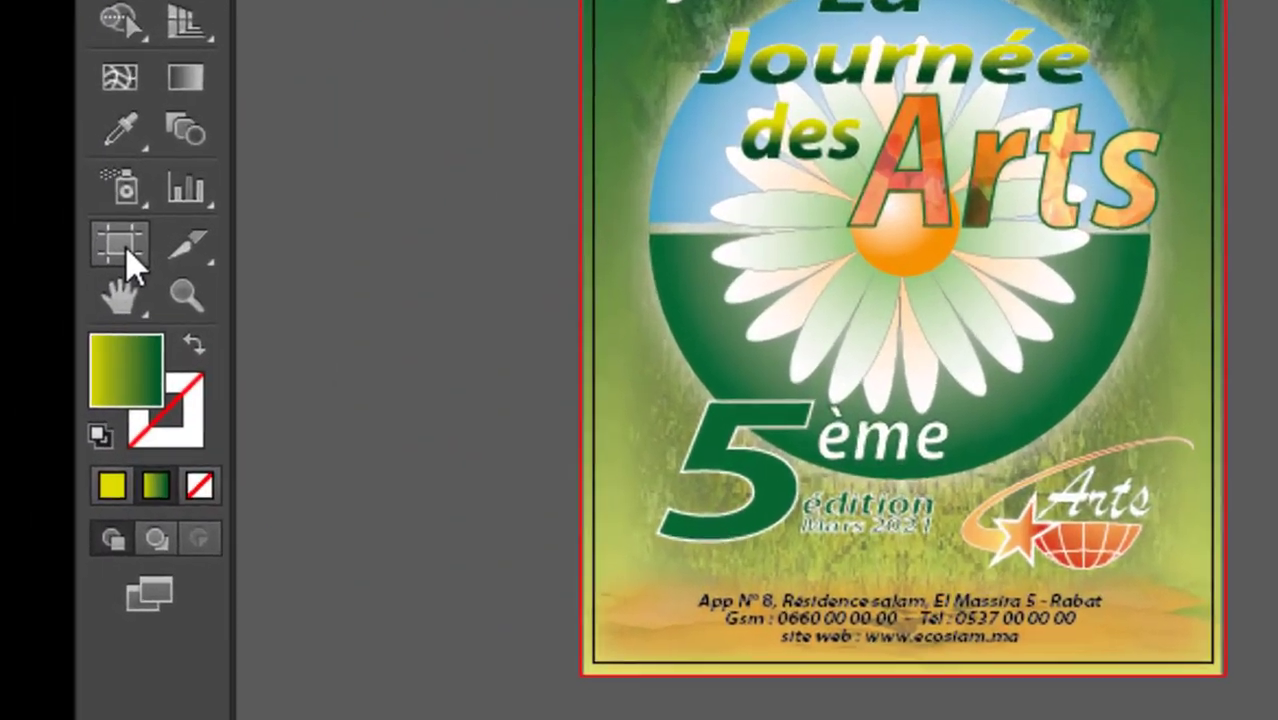
# Add a second 15 × 21 cm artboard beside the flyer, aligned with the flyer's top edge.
pyautogui.click(122, 246)
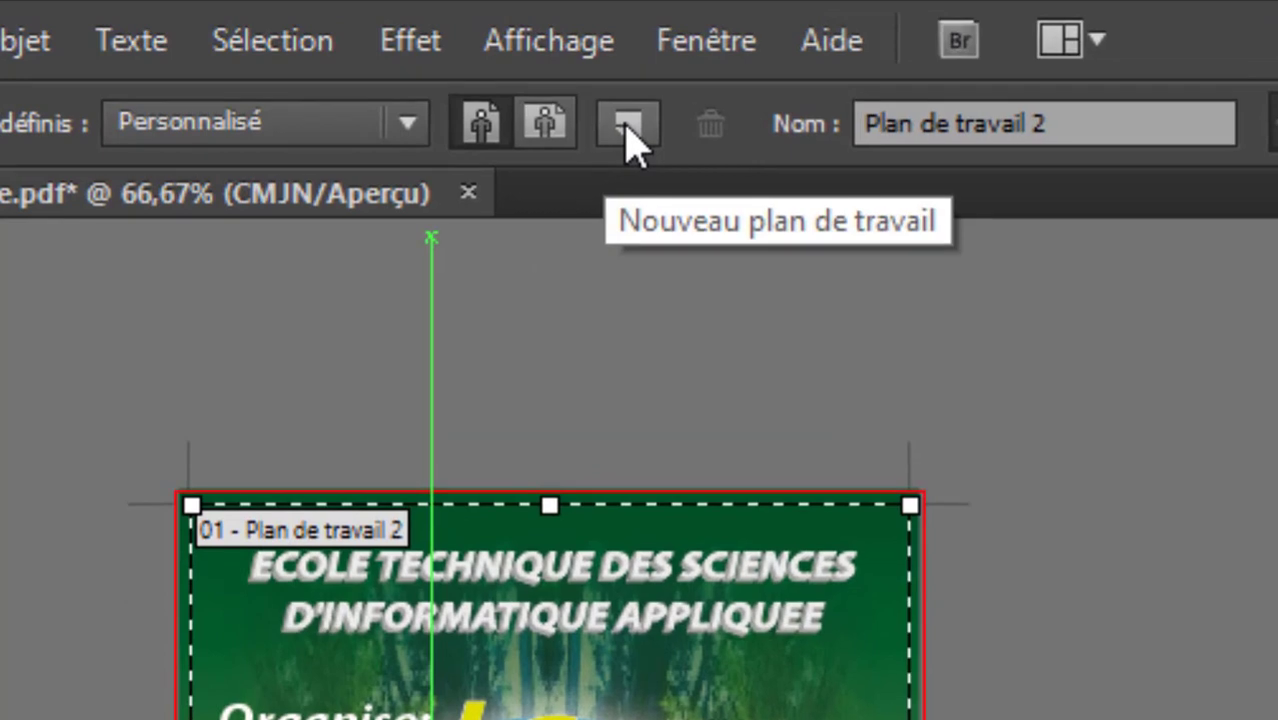
pyautogui.click(416, 136)
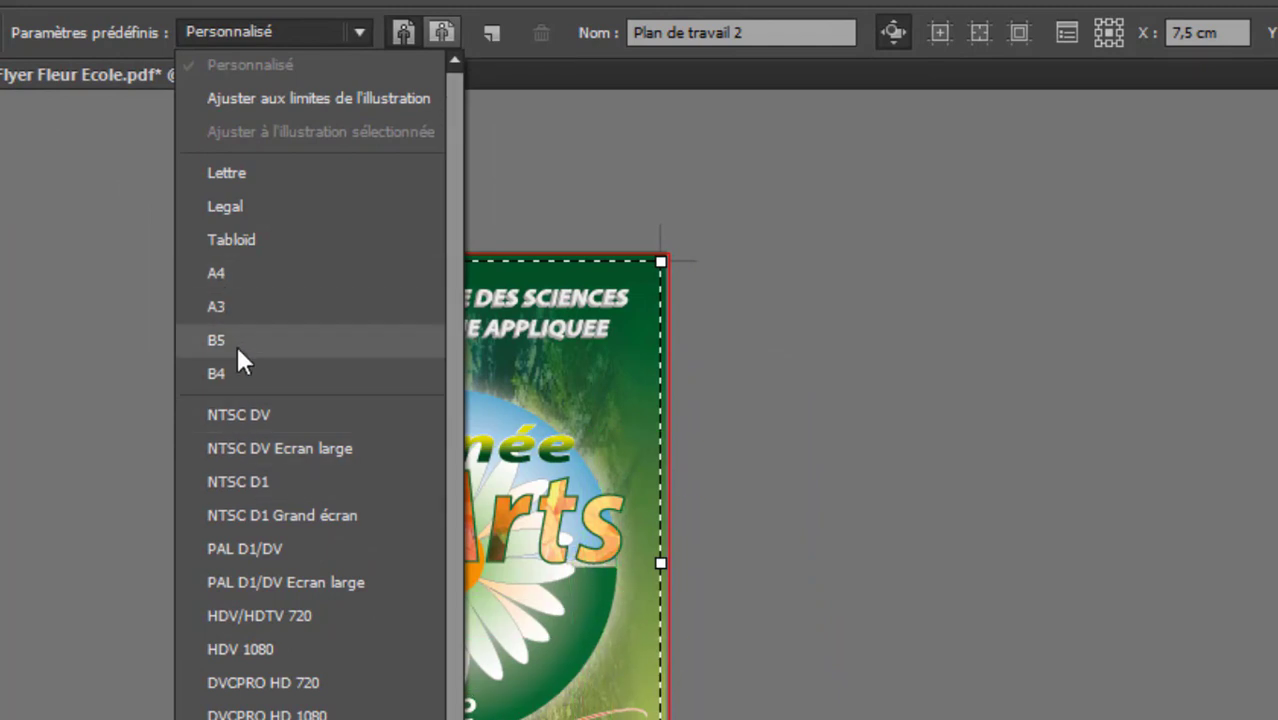
pyautogui.click(491, 34)
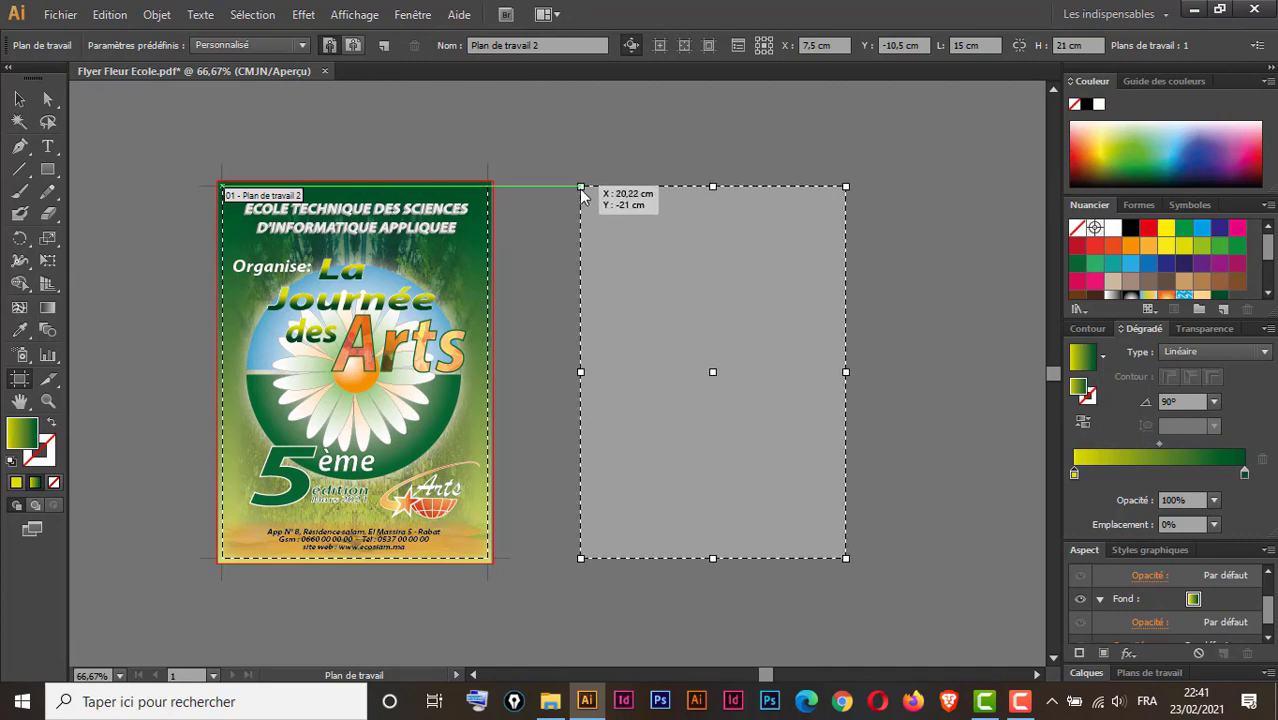
pyautogui.moveTo(581, 190); pyautogui.dragTo(581, 188)
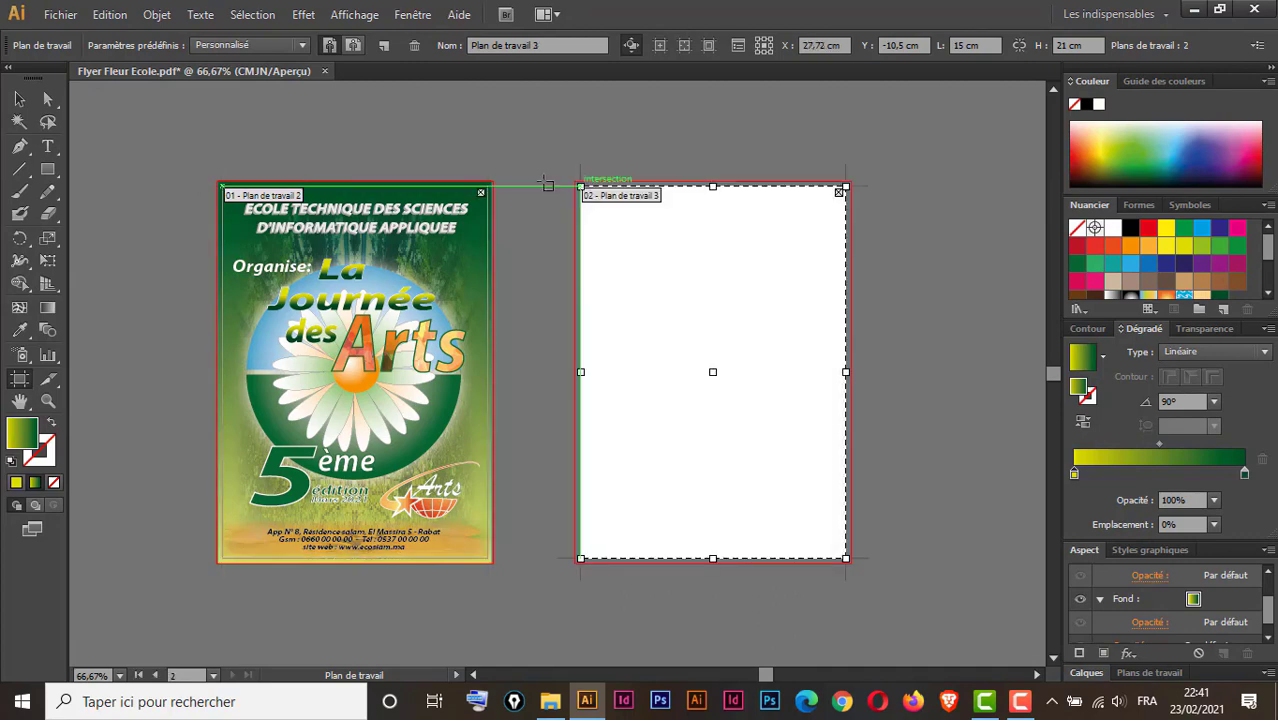
pyautogui.click(20, 100)
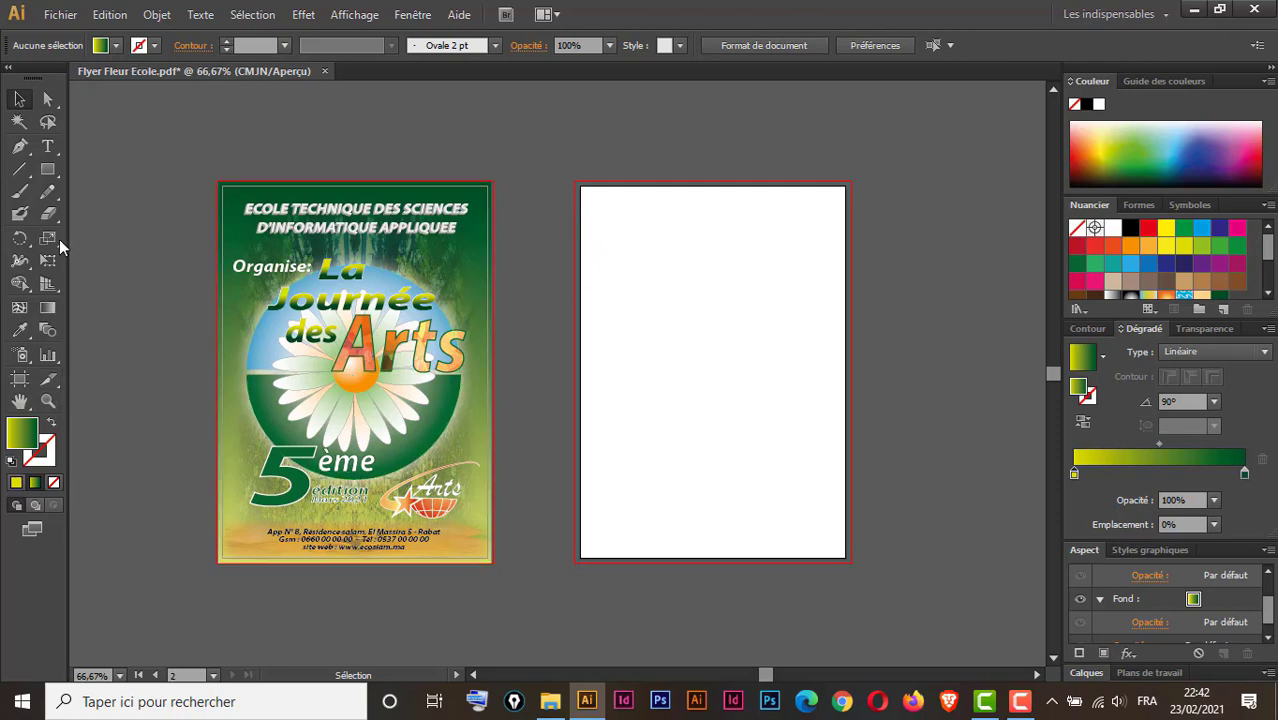
# Draw a rectangle covering the blank artboard out to its red bleed edges.
pyautogui.moveTo(48, 169); pyautogui.dragTo(248, 230)
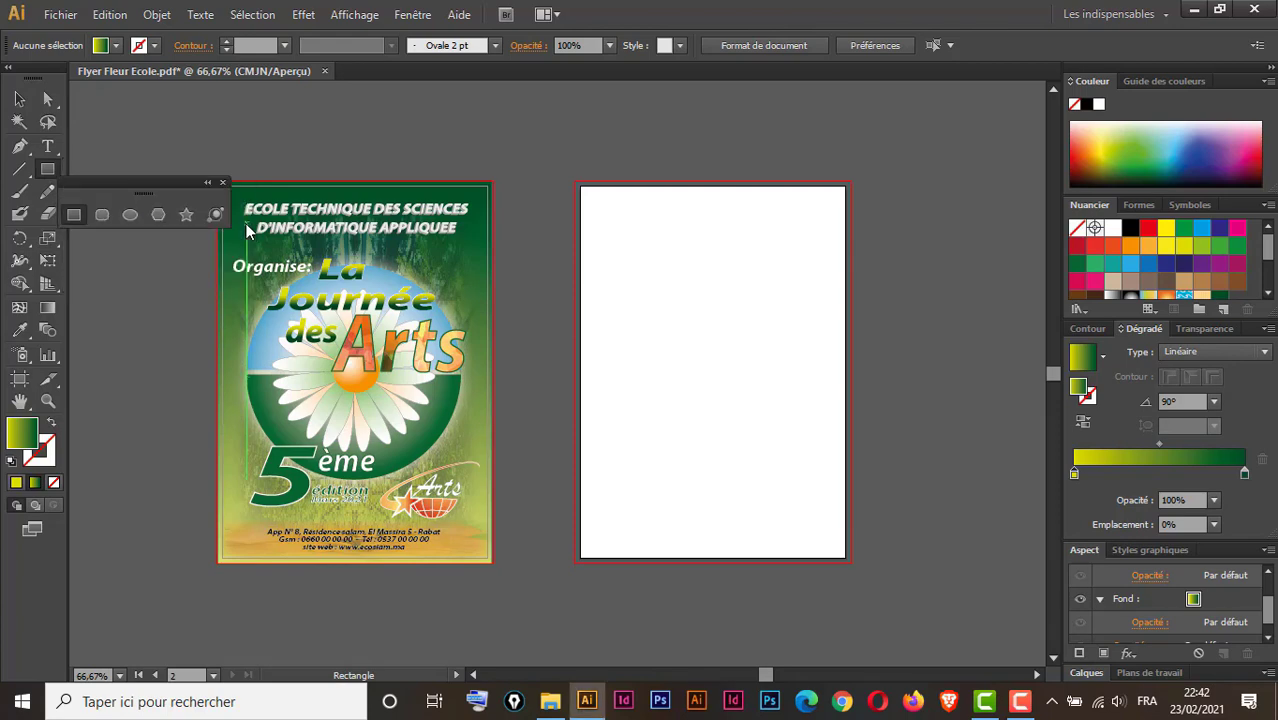
pyautogui.moveTo(156, 180); pyautogui.dragTo(544, 115)
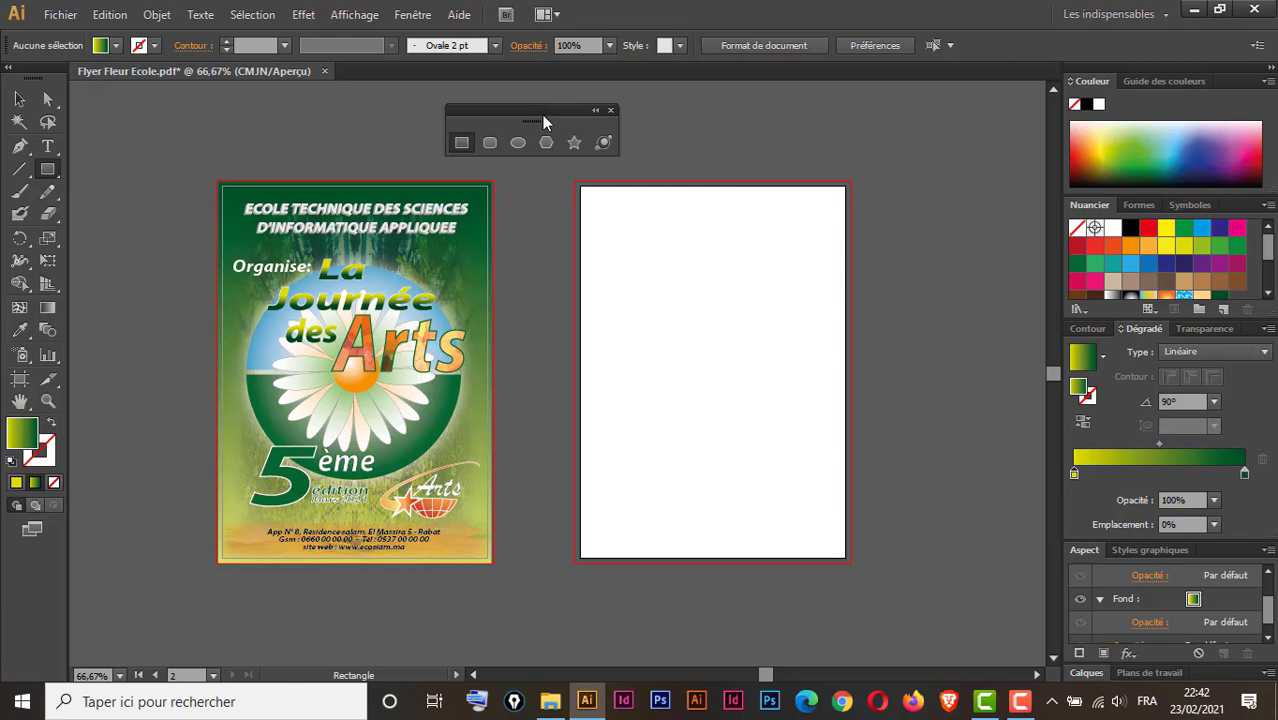
pyautogui.moveTo(543, 116); pyautogui.dragTo(434, 106)
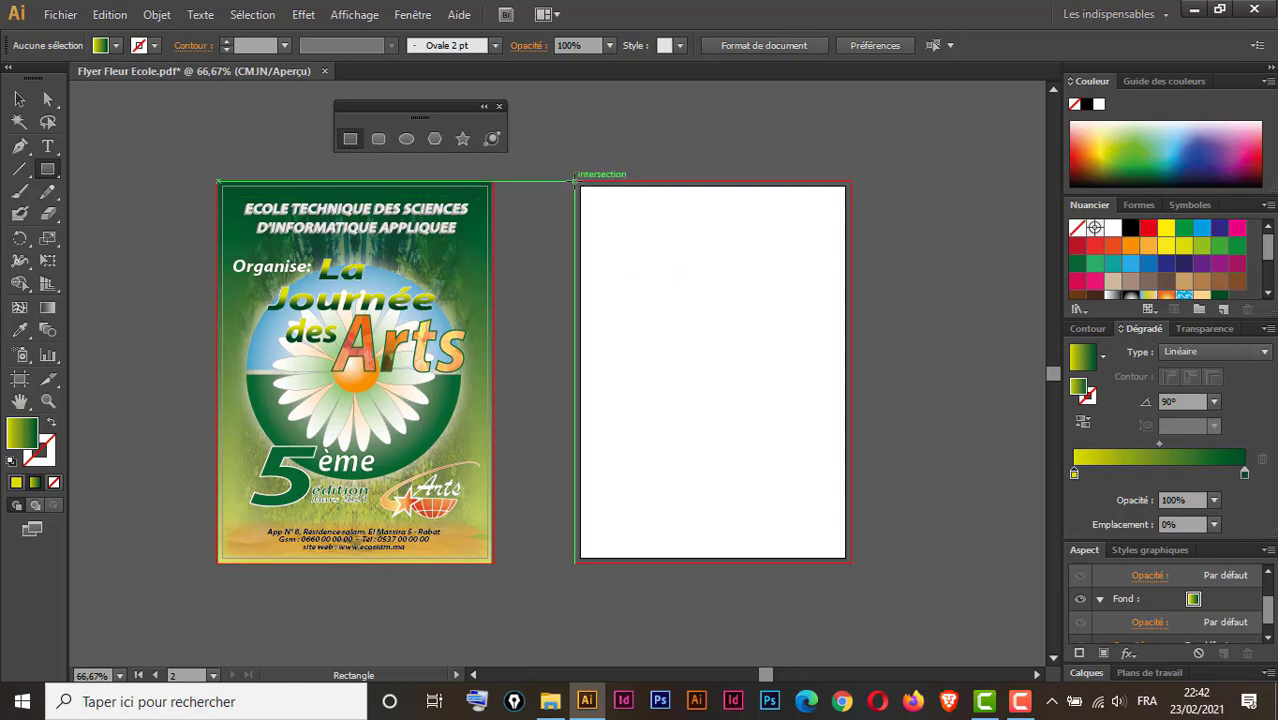
pyautogui.moveTo(576, 182); pyautogui.dragTo(850, 562)
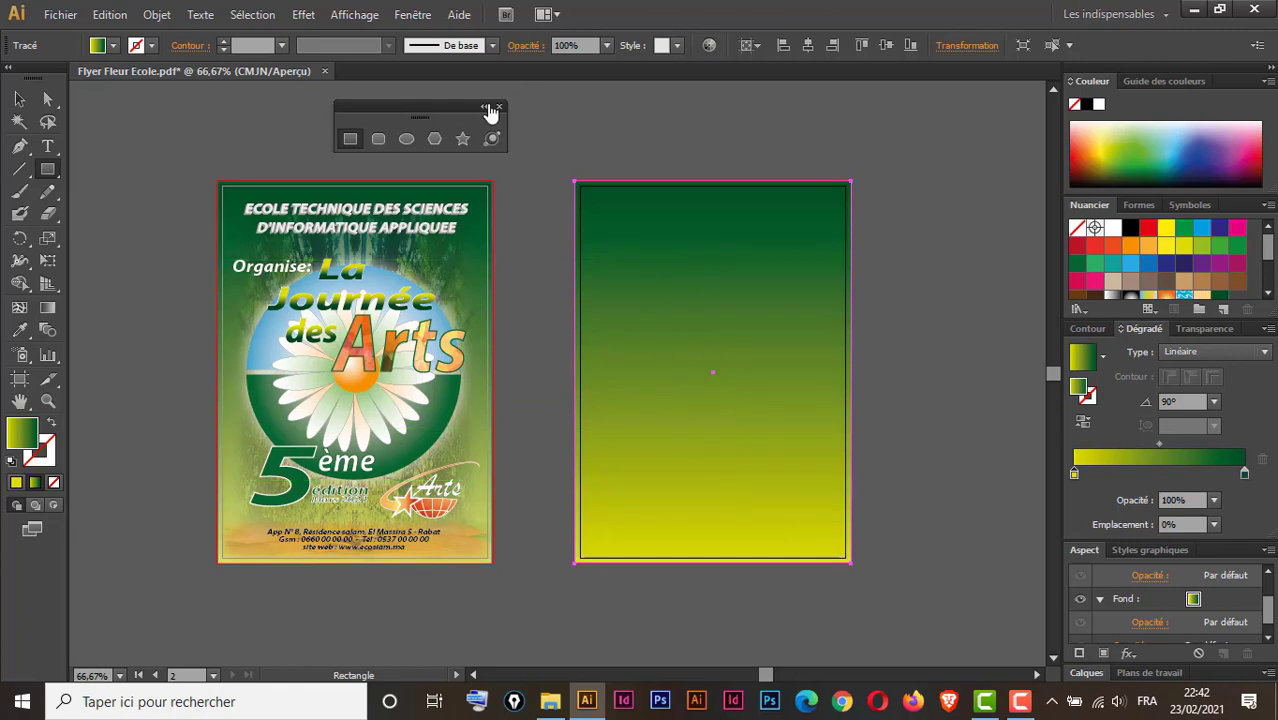
pyautogui.moveTo(443, 107); pyautogui.dragTo(301, 128)
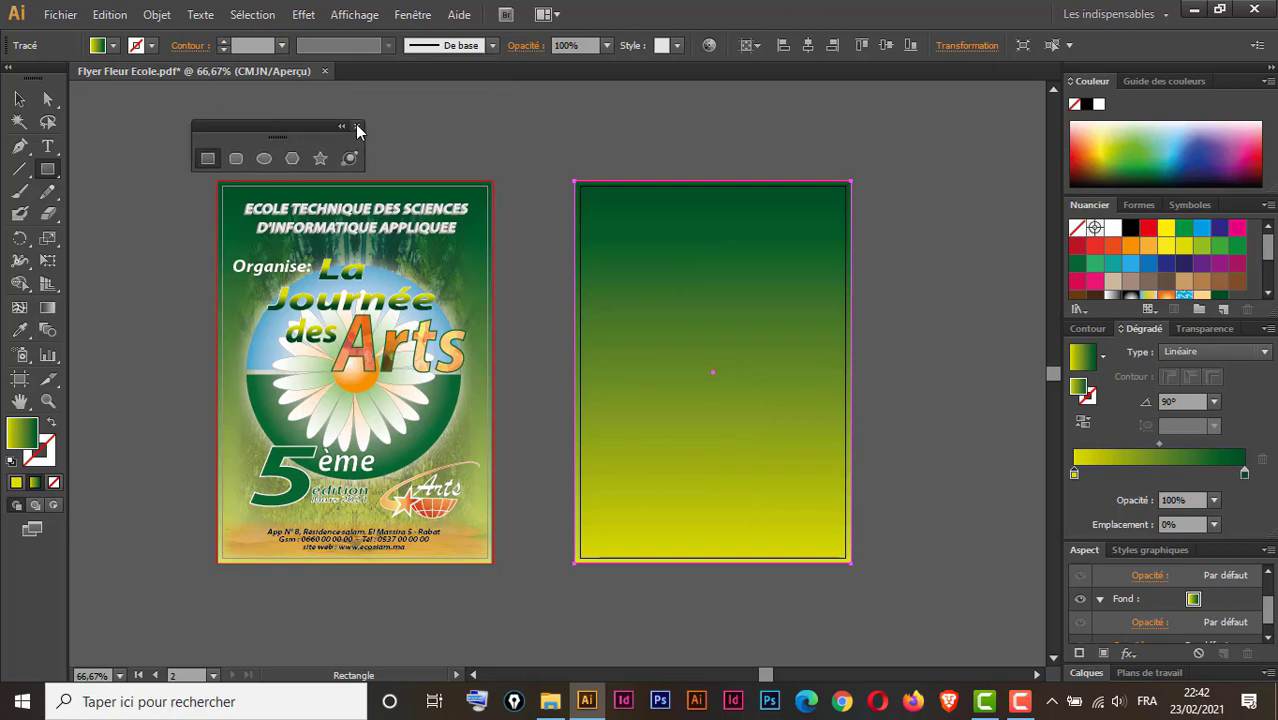
pyautogui.click(357, 127)
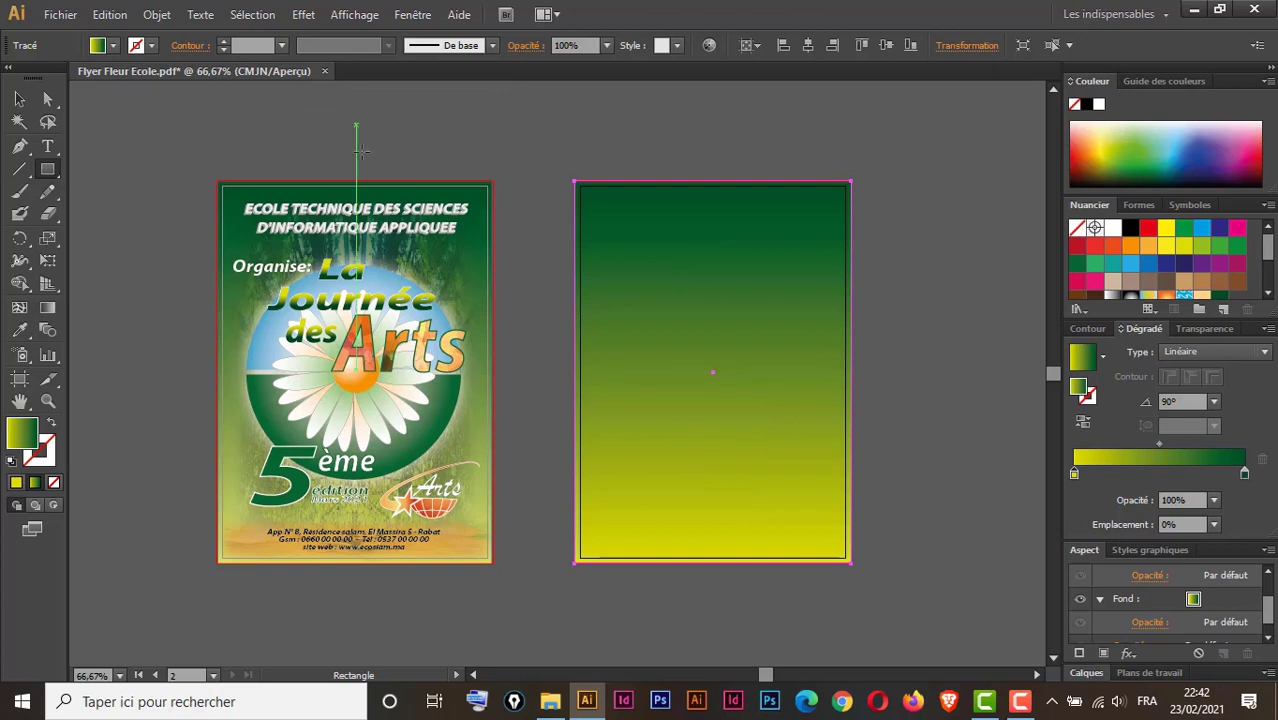
# Fill the rectangle with the linear white-to-black gradient swatch.
pyautogui.click(1266, 292)
pyautogui.click(1266, 292)
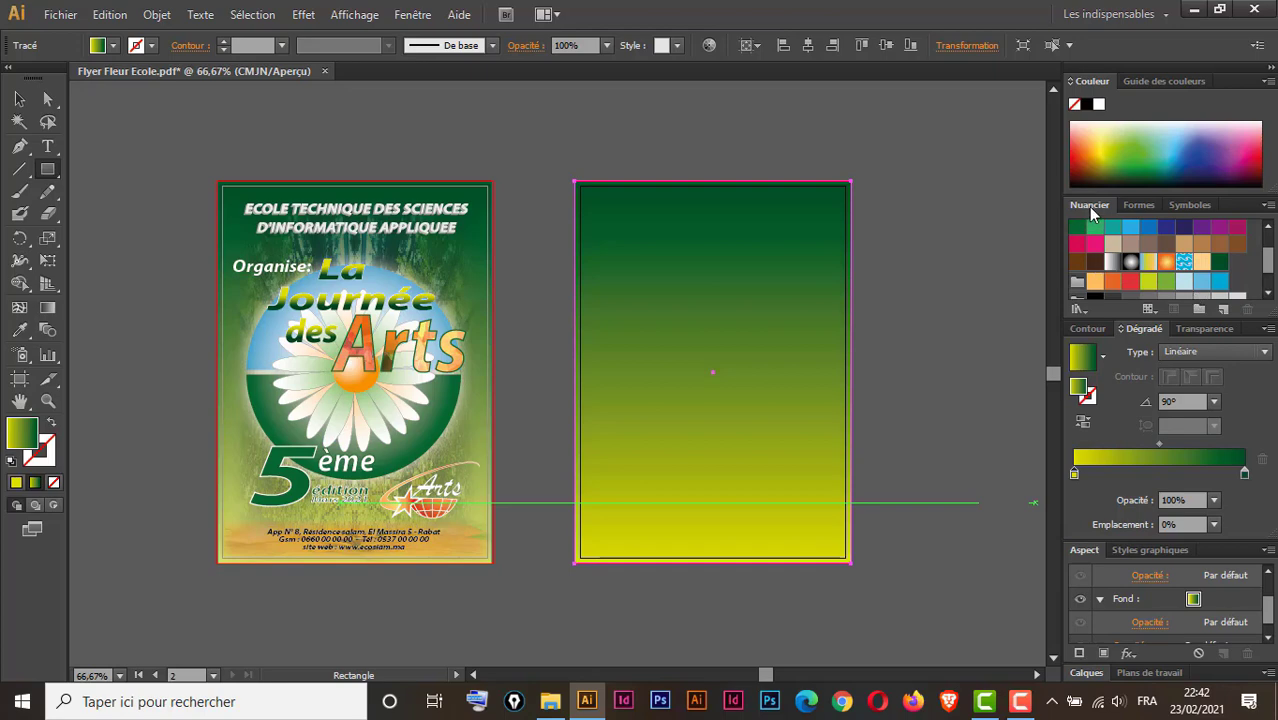
pyautogui.click(1112, 262)
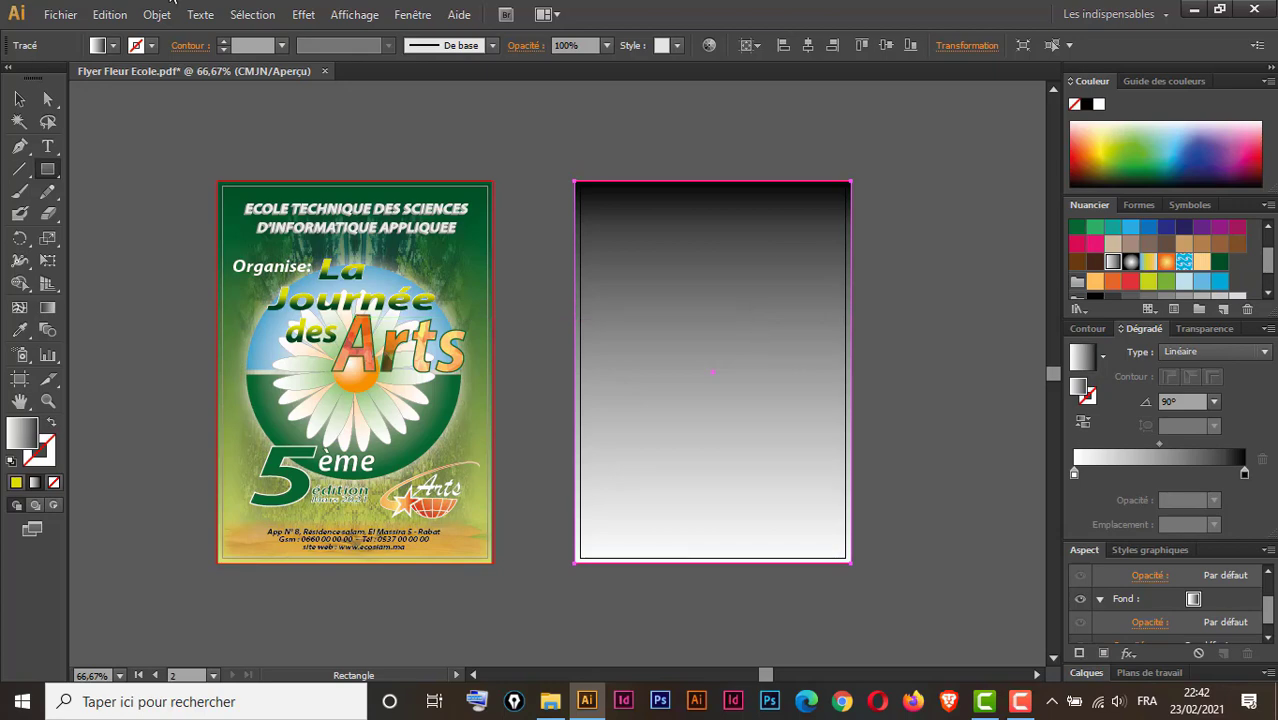
pyautogui.click(21, 100)
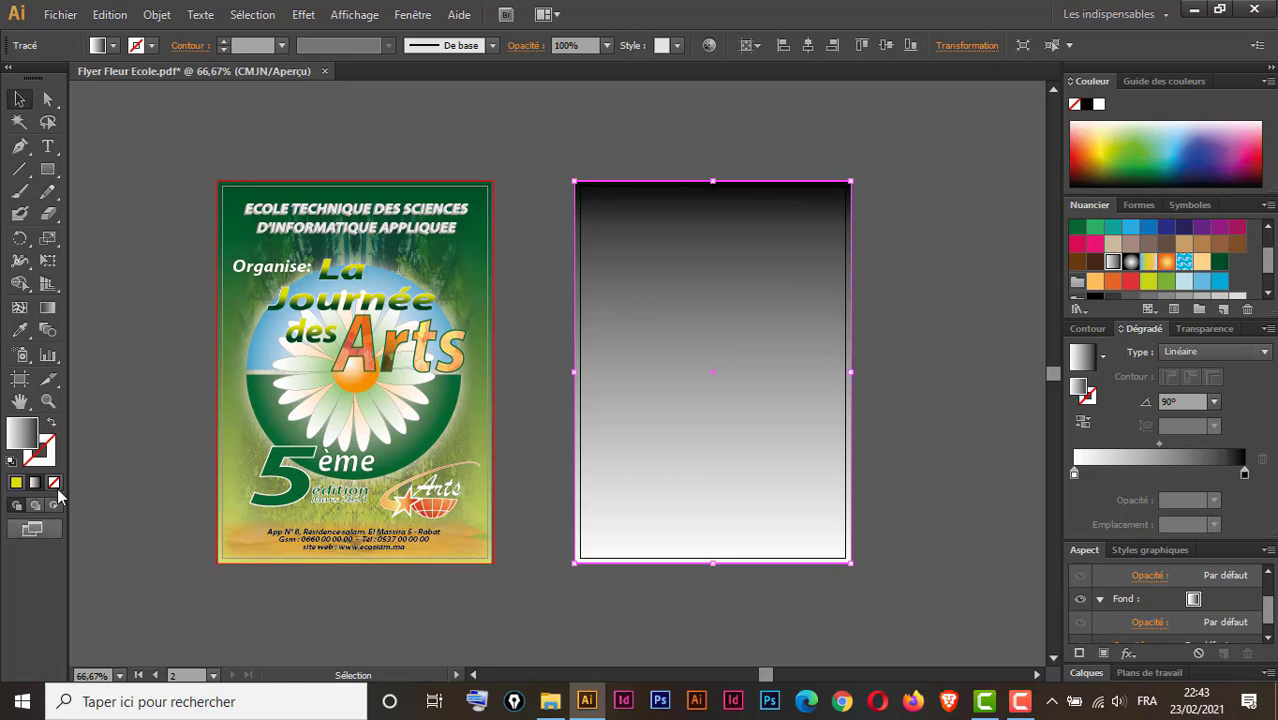
pyautogui.click(28, 434)
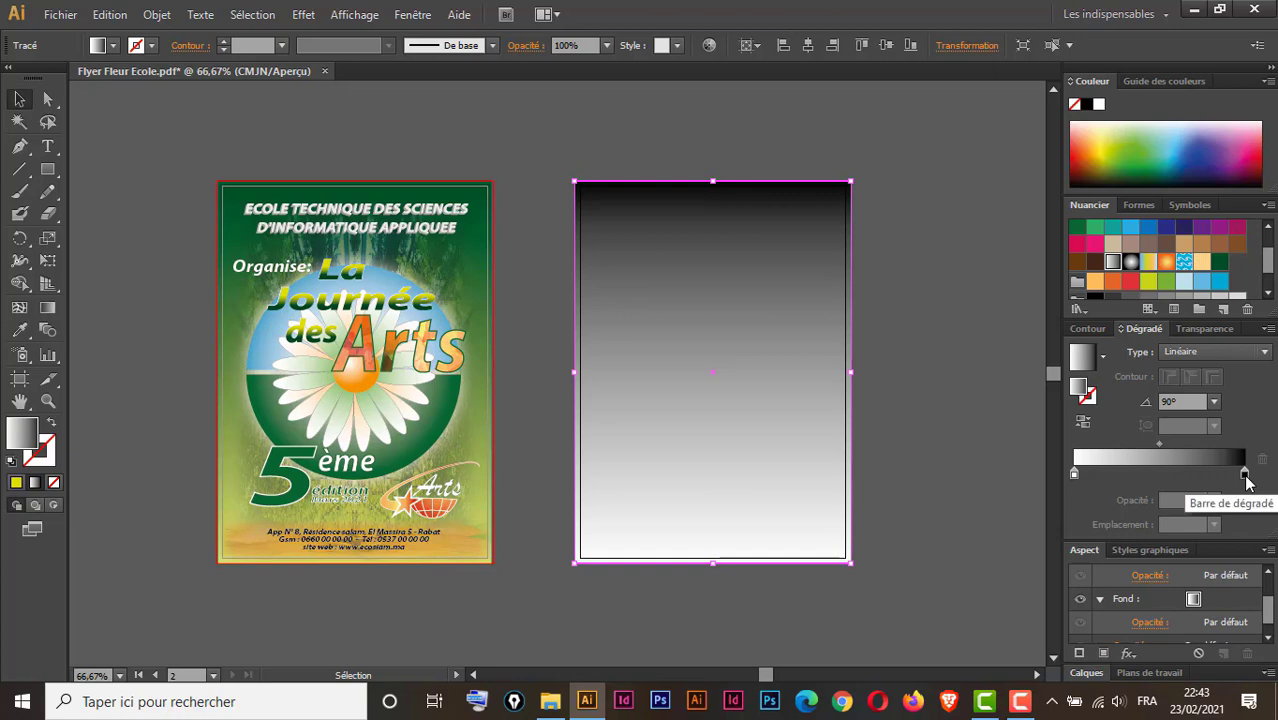
# Recolour the rectangle's gradient by setting the black stop to dark green and the white stop to light yellow-green.
pyautogui.doubleClick(1245, 476)
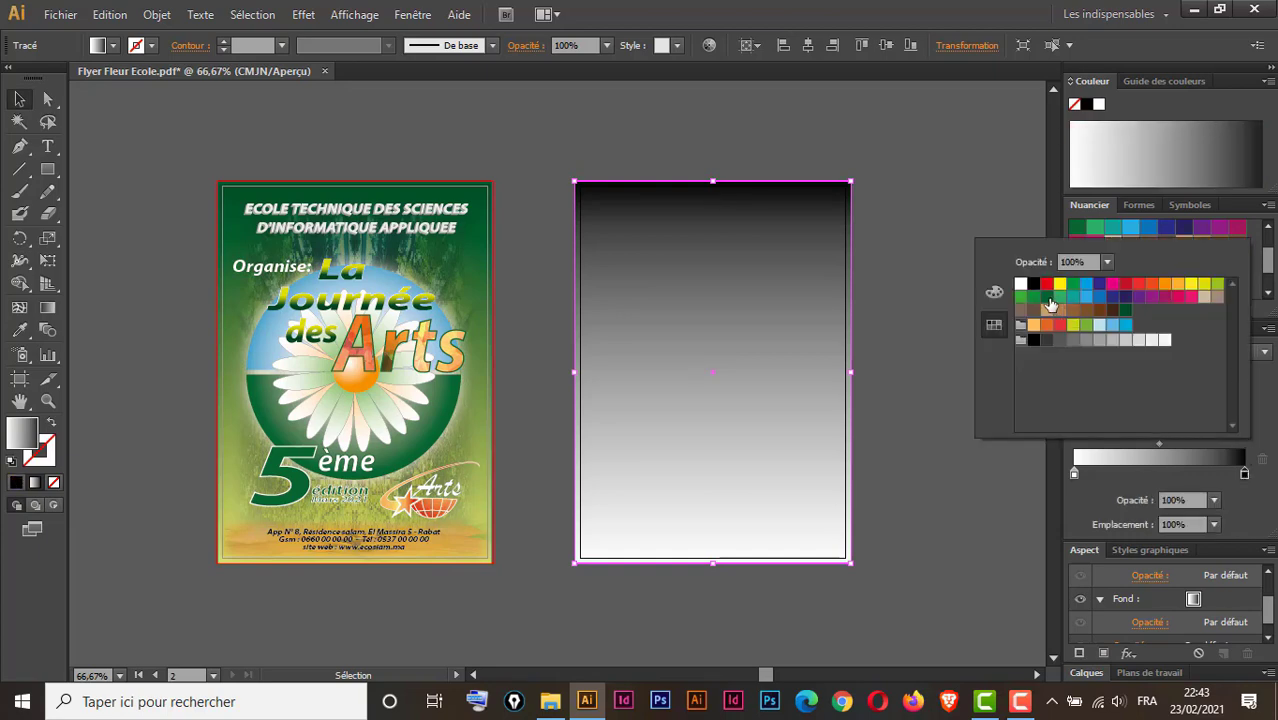
pyautogui.click(1047, 298)
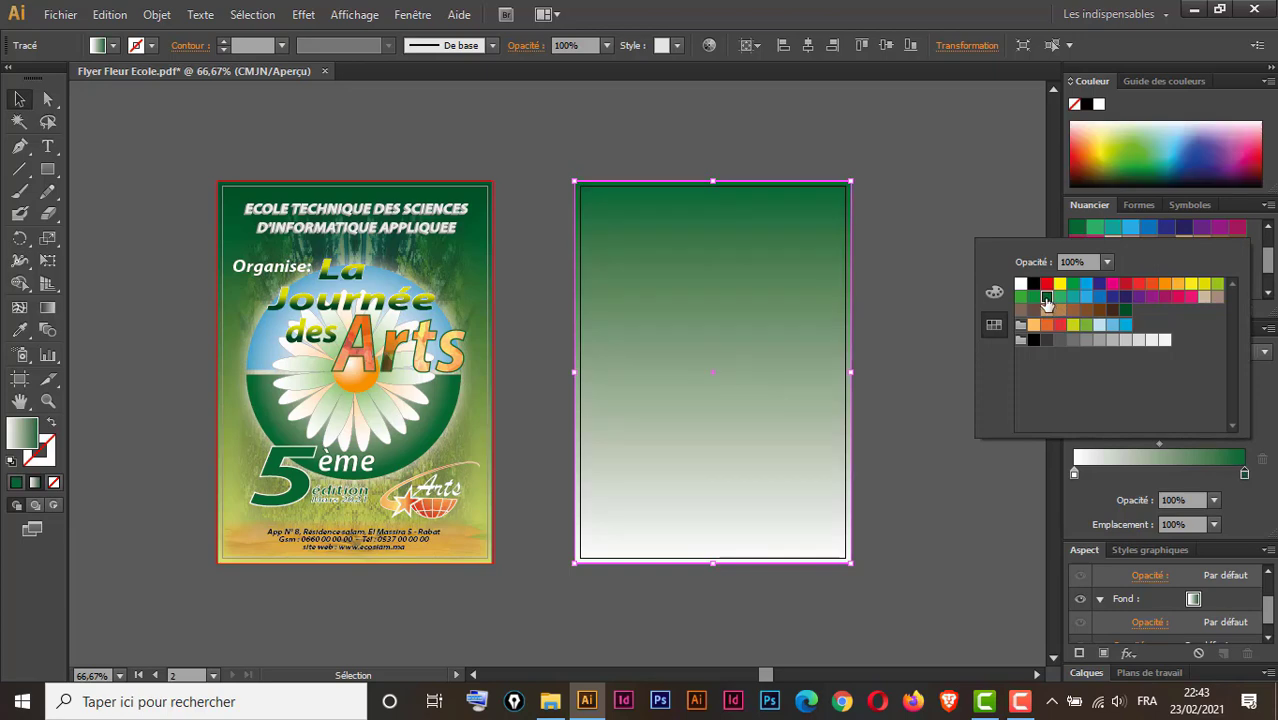
pyautogui.click(1074, 474)
pyautogui.doubleClick(1073, 473)
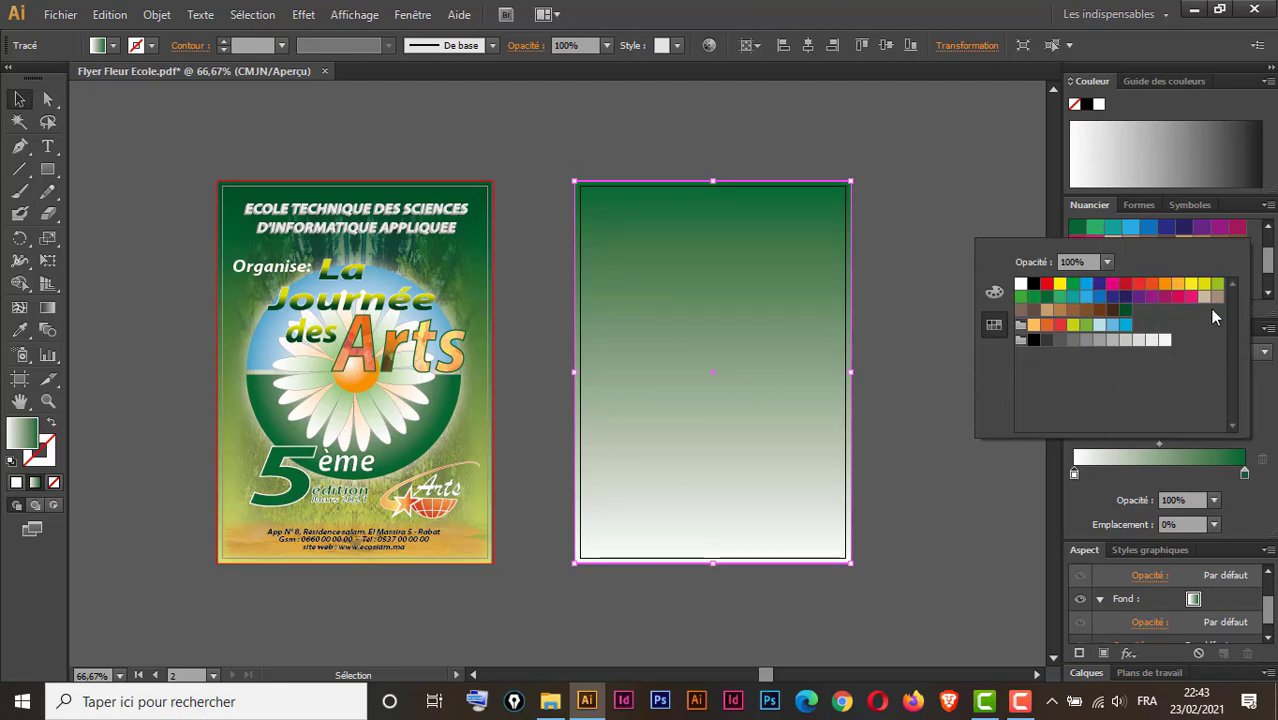
pyautogui.click(1217, 284)
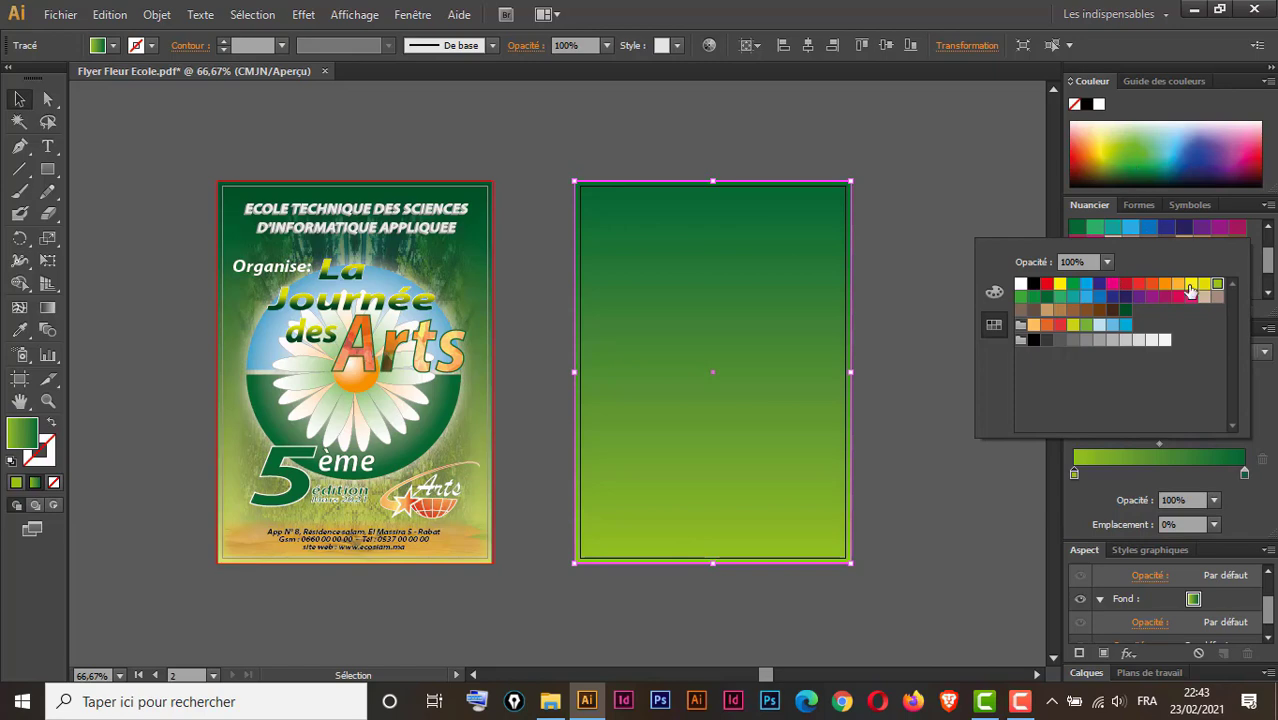
pyautogui.click(1257, 394)
# Try the Radial type on the rectangle's gradient and return it to Linéaire.
pyautogui.click(1210, 349)
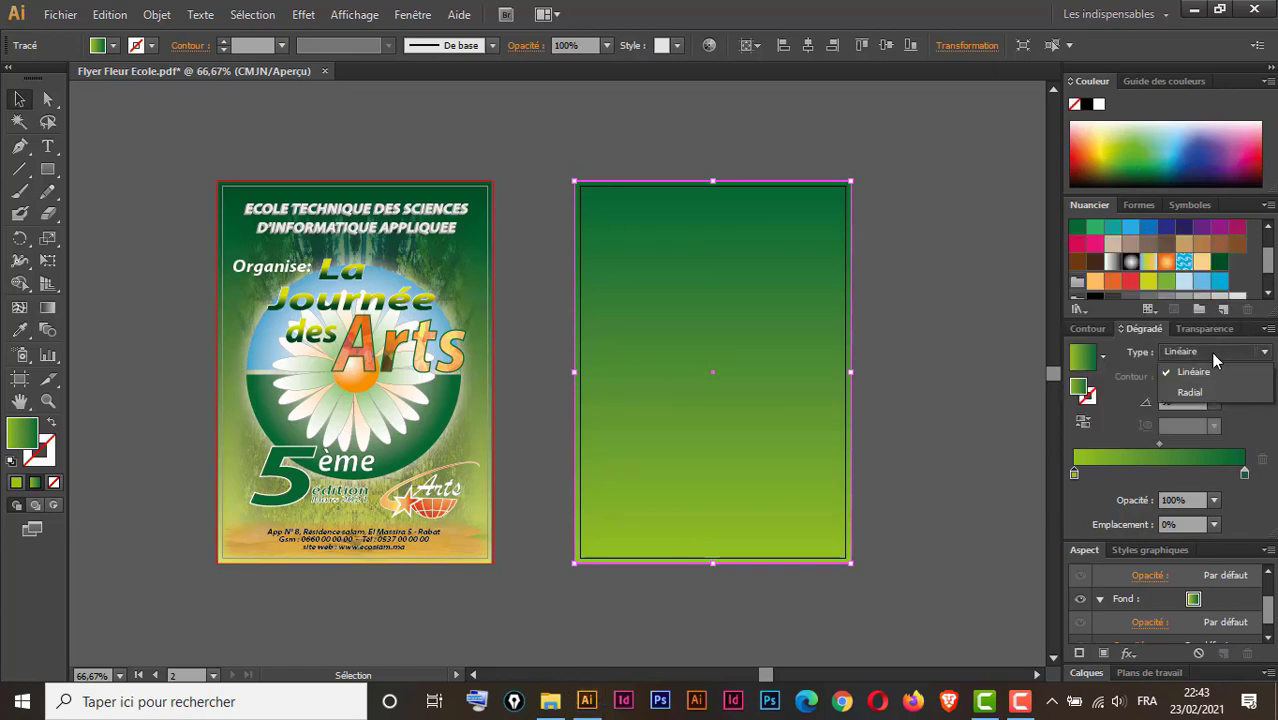
pyautogui.click(1200, 400)
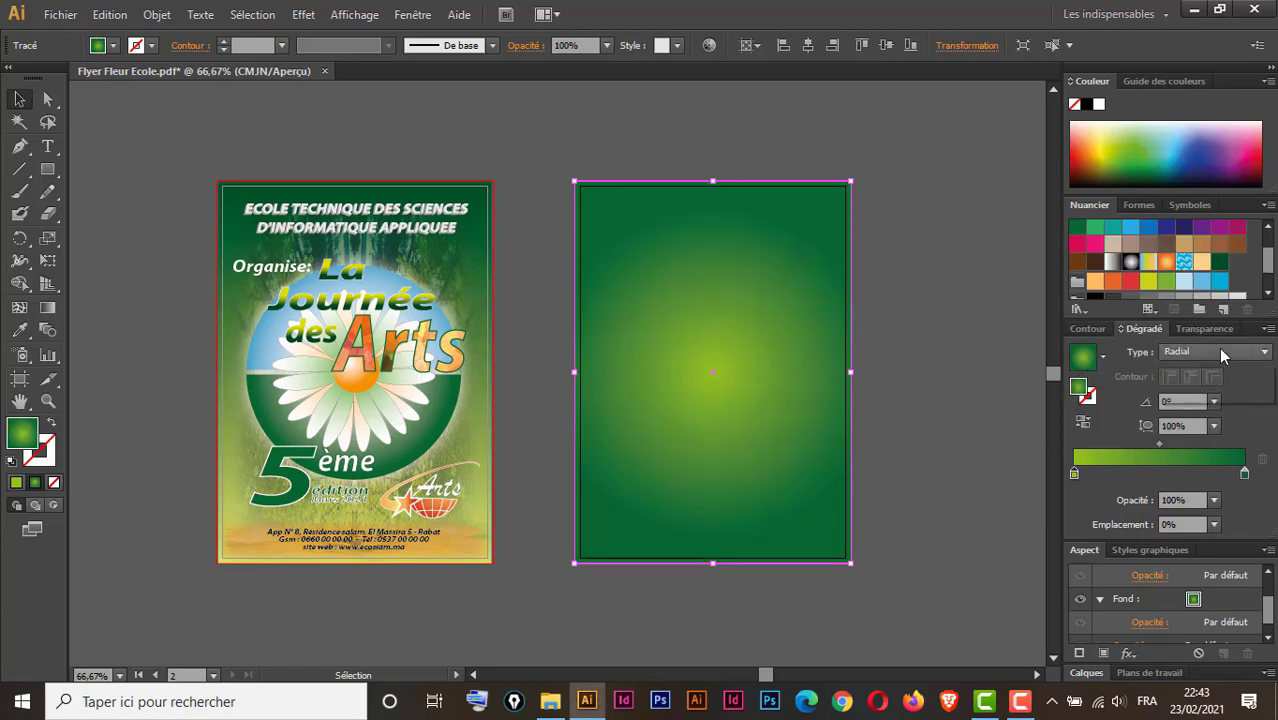
pyautogui.click(1218, 347)
pyautogui.click(1214, 374)
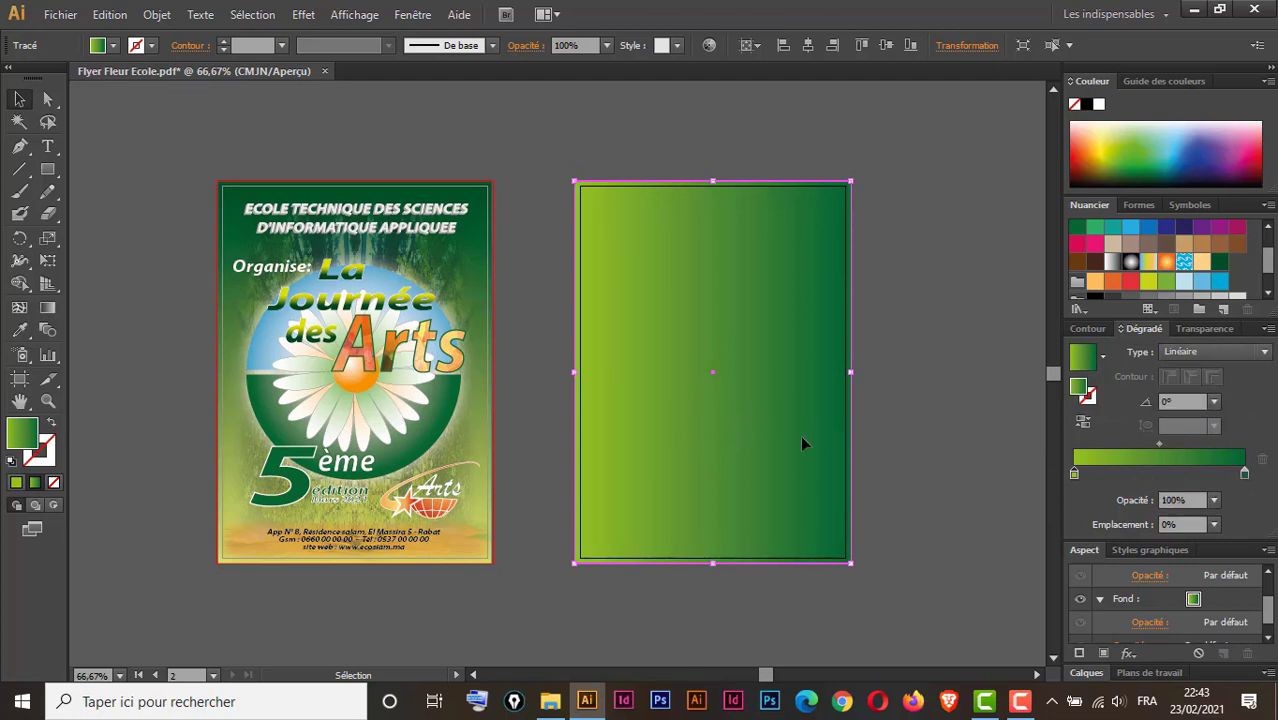
# Add a red stop near the middle of the rectangle's gradient.
pyautogui.click(1157, 474)
pyautogui.doubleClick(1157, 474)
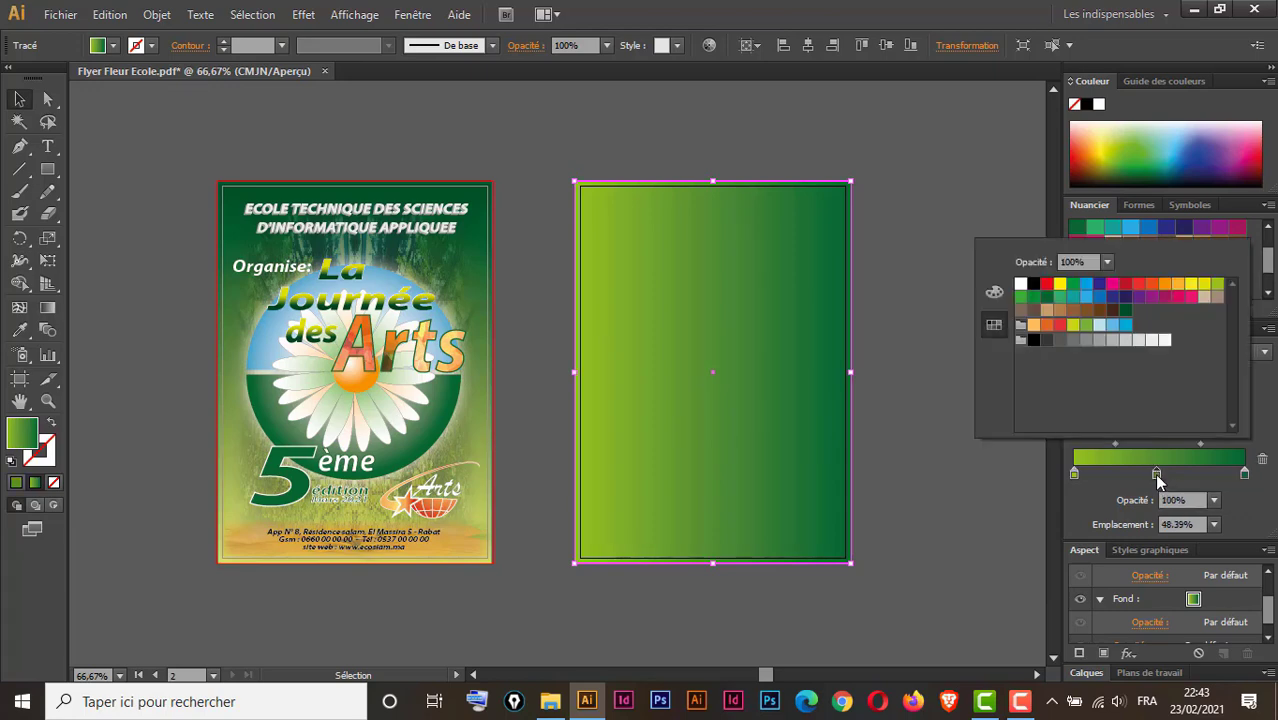
pyautogui.click(1046, 284)
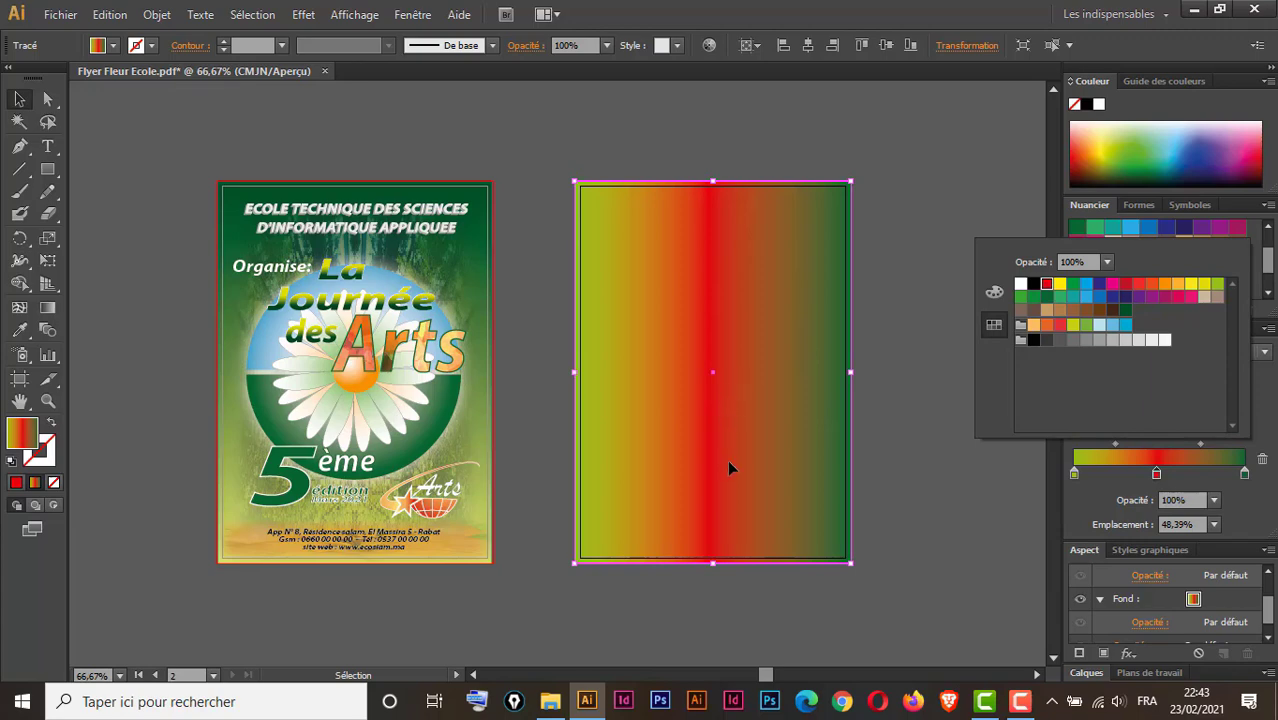
# Try the Radial type on the three-colour gradient and return it to Linéaire.
pyautogui.click(1266, 390)
pyautogui.click(1220, 353)
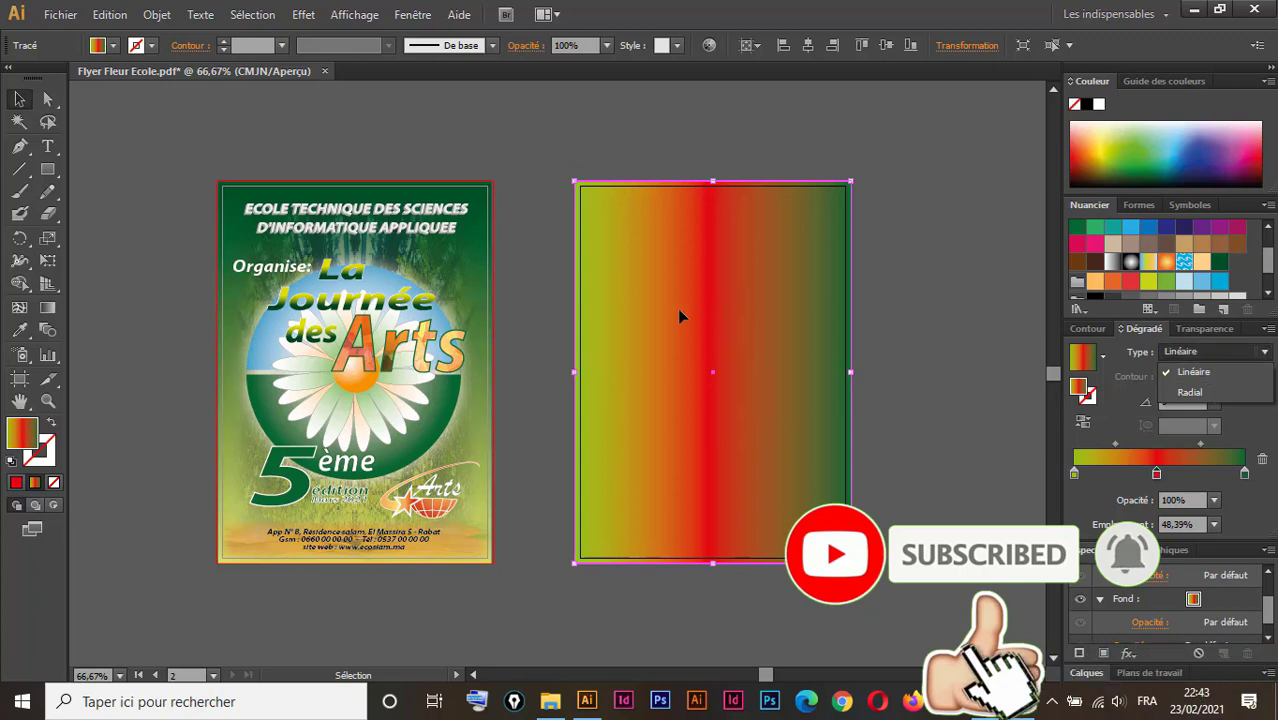
pyautogui.click(1200, 393)
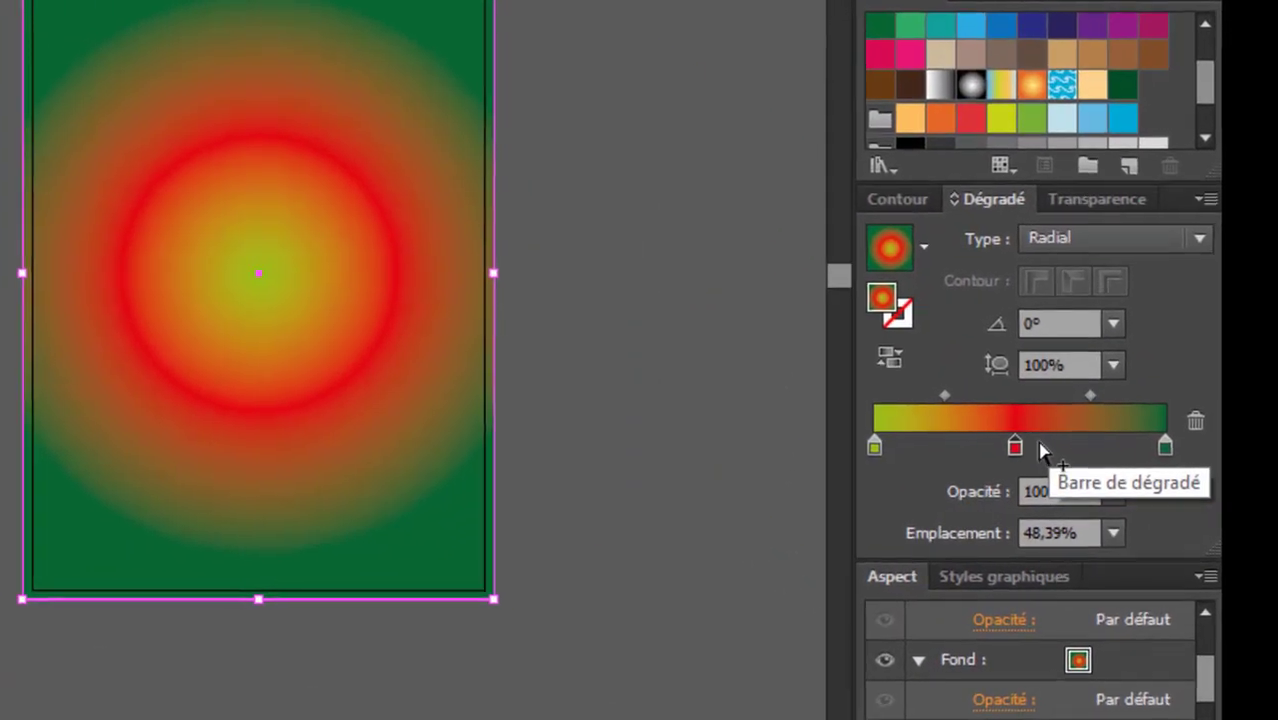
pyautogui.click(1112, 241)
pyautogui.click(1102, 270)
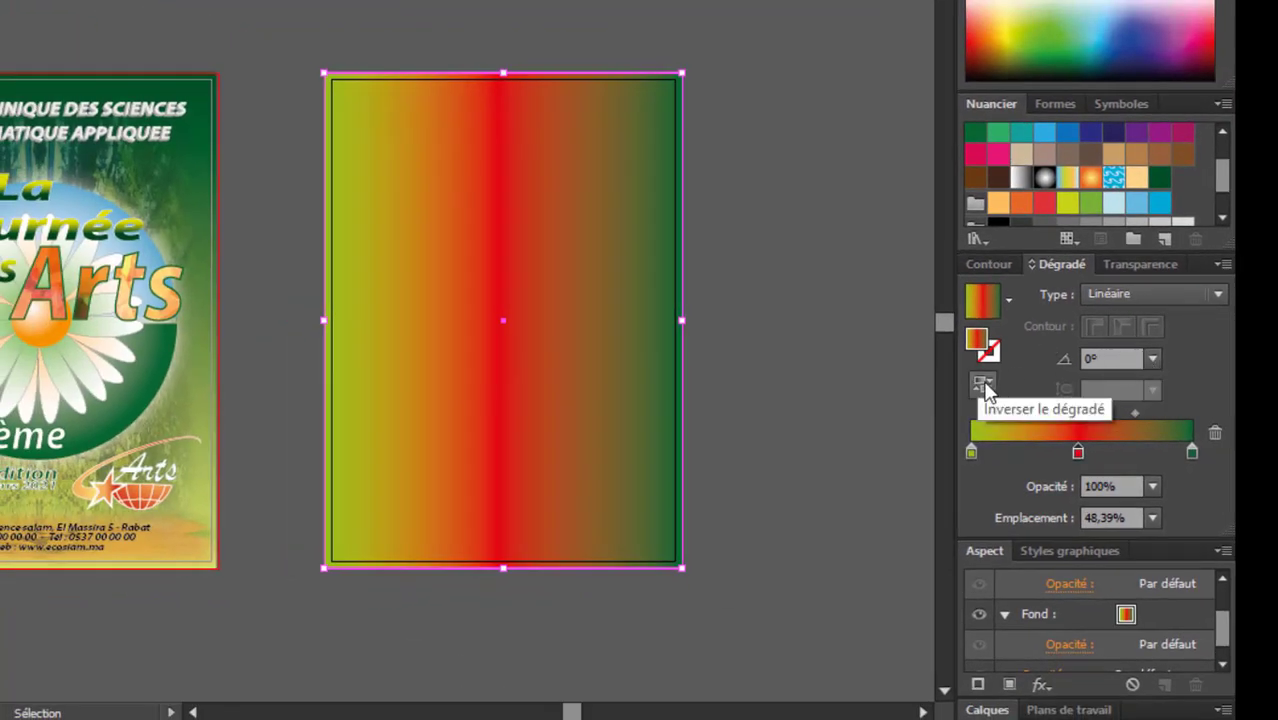
# Try reversing the gradient's colour order and restore yellow-green as the starting colour.
pyautogui.click(984, 386)
pyautogui.click(984, 388)
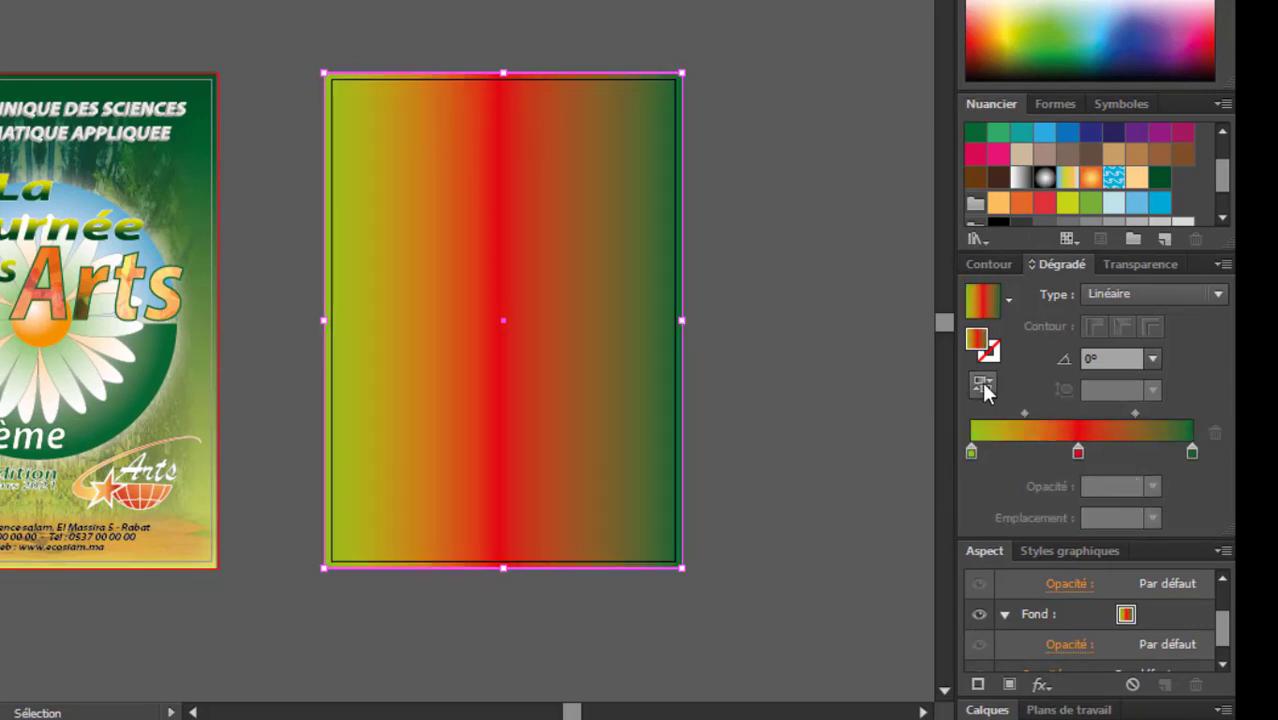
pyautogui.click(984, 388)
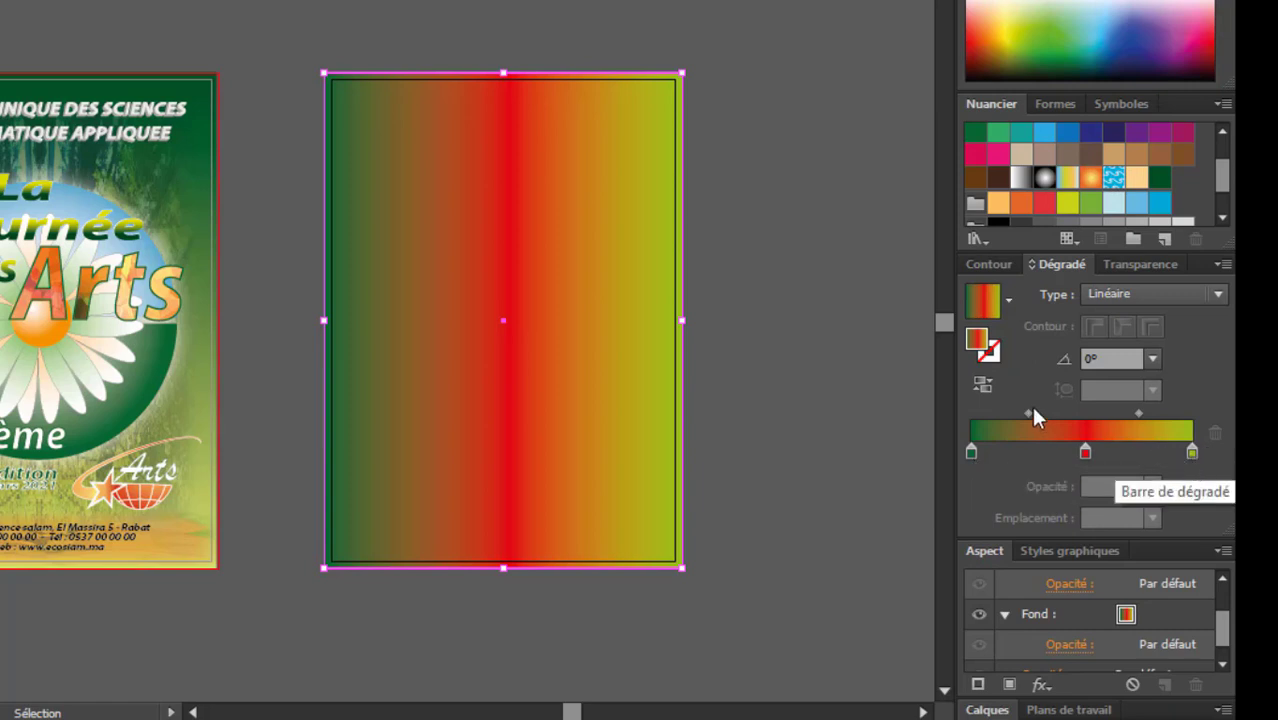
pyautogui.click(988, 388)
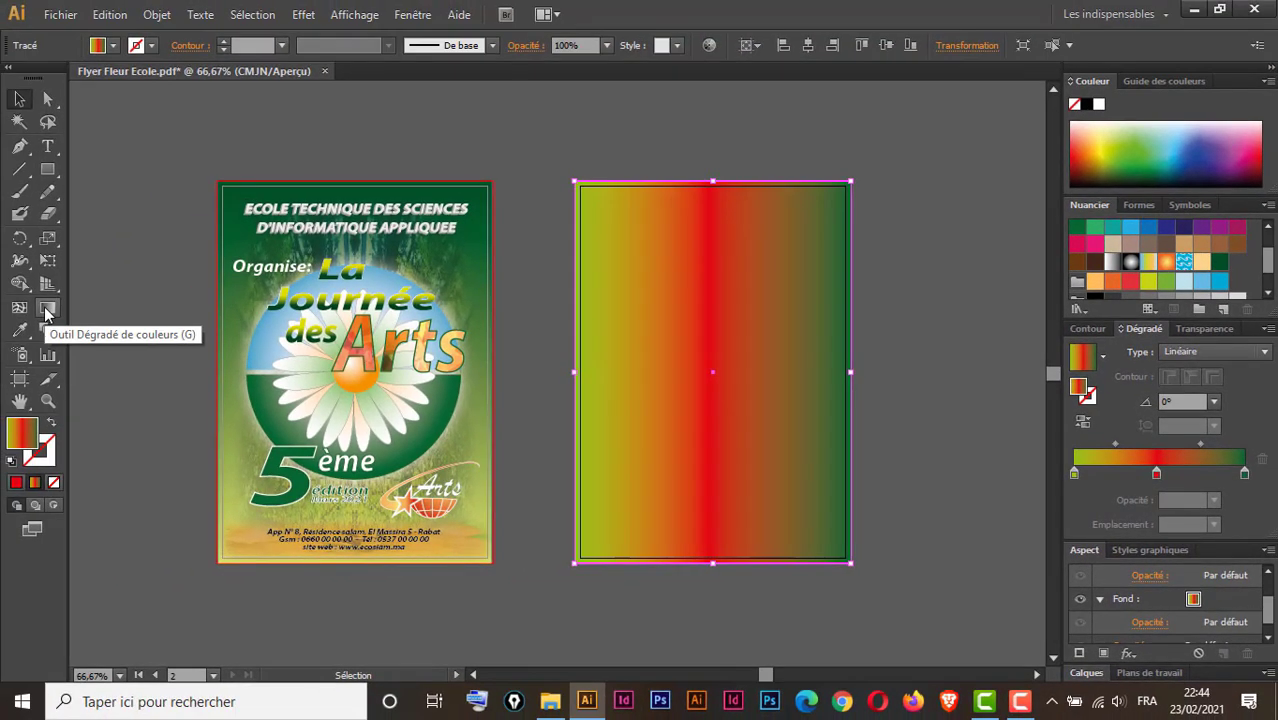
# Float the gradient settings over the canvas and redraw the rectangle's gradient vertically from its upper edge to its lower edge.
pyautogui.click(1144, 329)
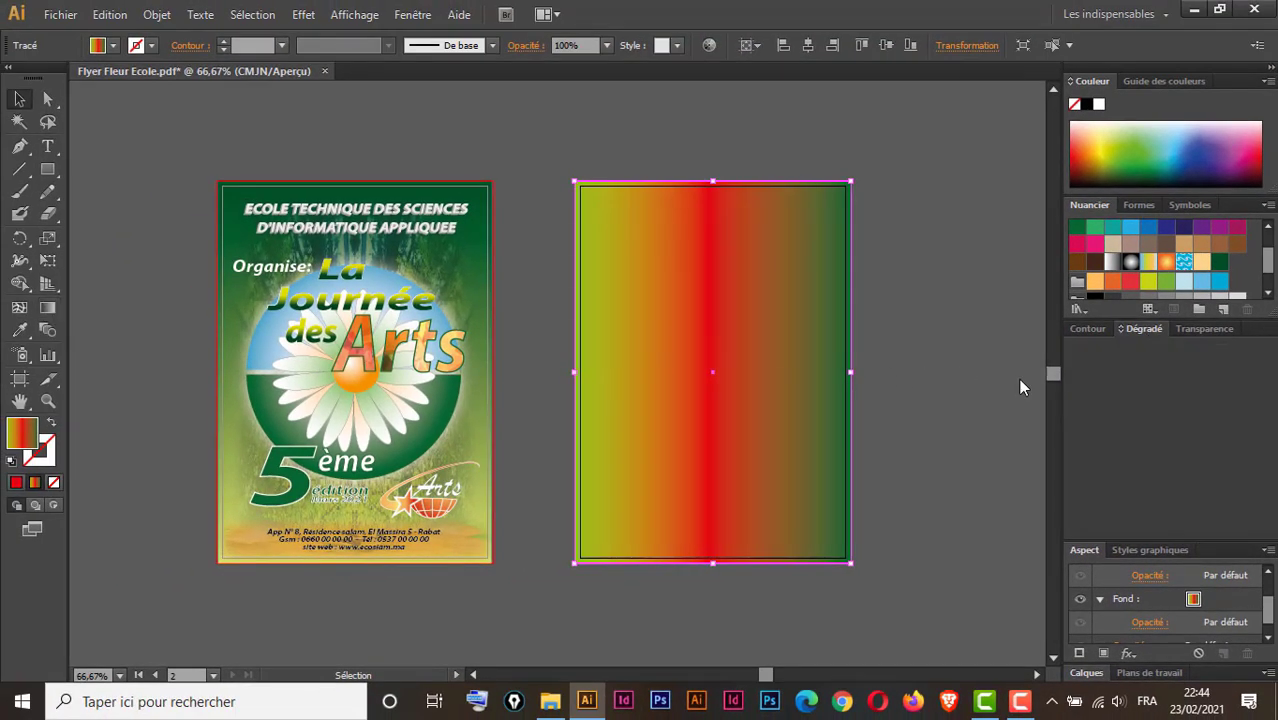
pyautogui.moveTo(1144, 329); pyautogui.dragTo(852, 135)
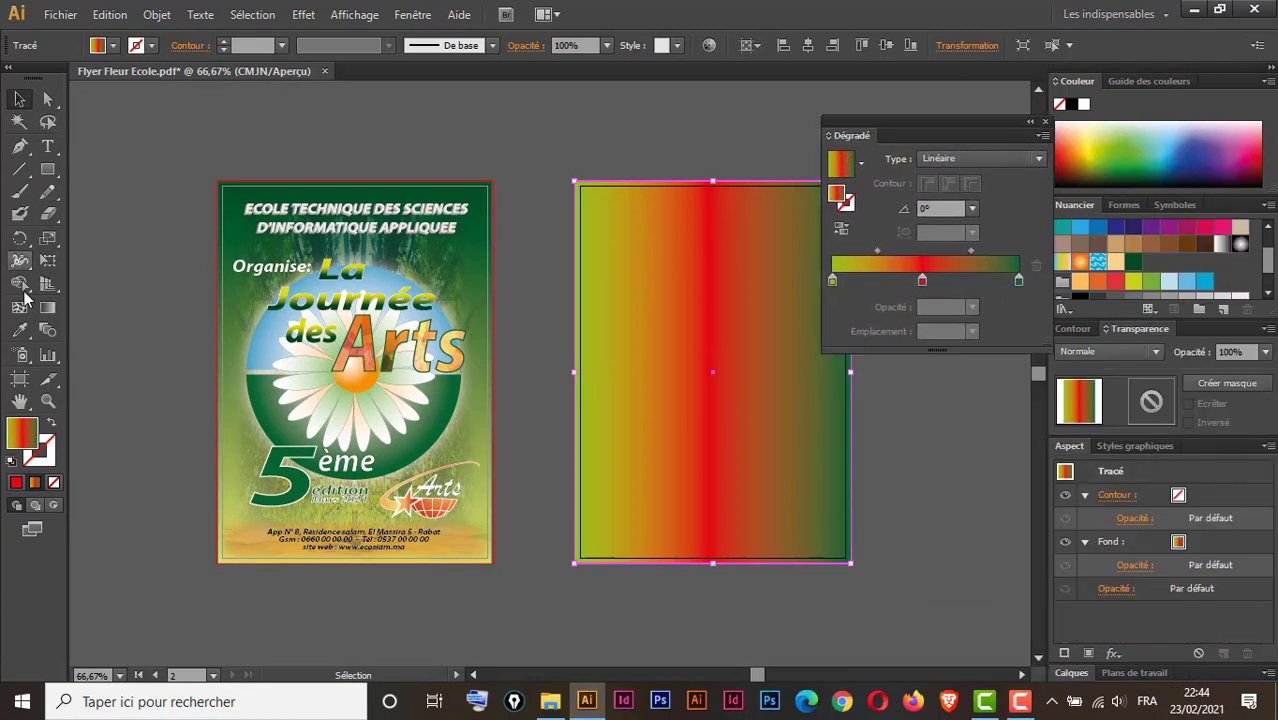
pyautogui.click(48, 309)
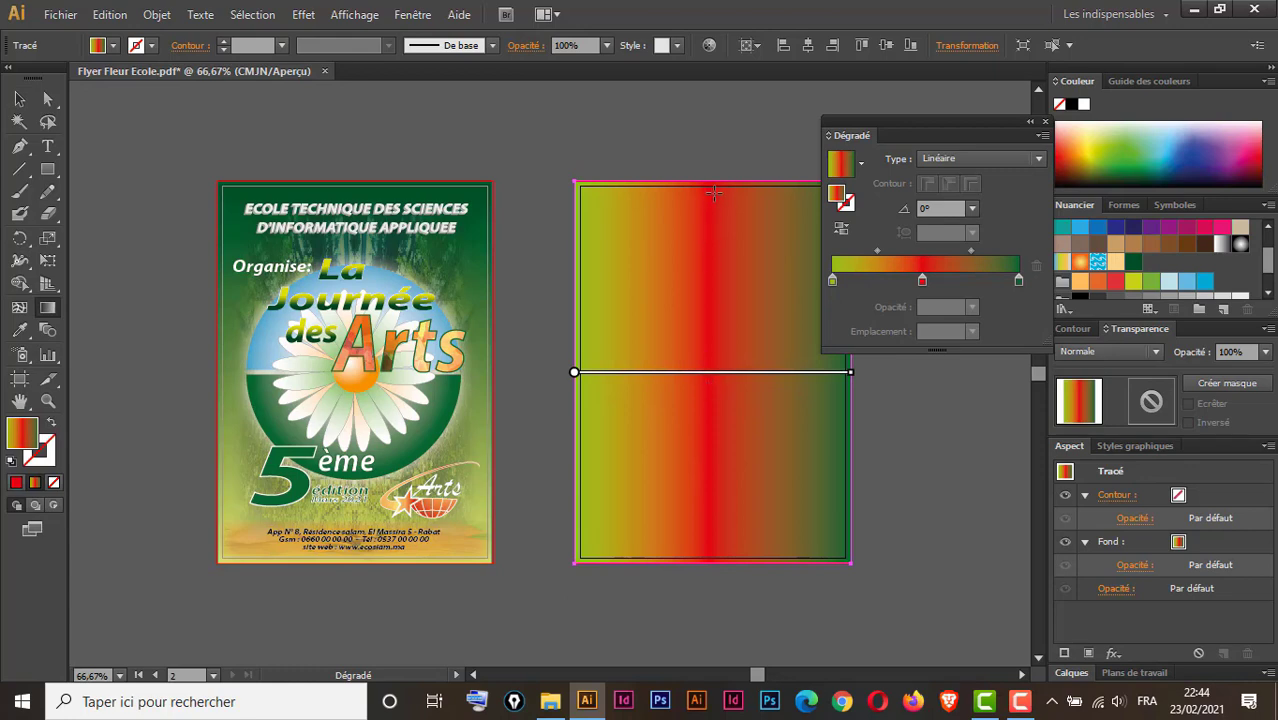
pyautogui.moveTo(714, 193); pyautogui.dragTo(713, 560)
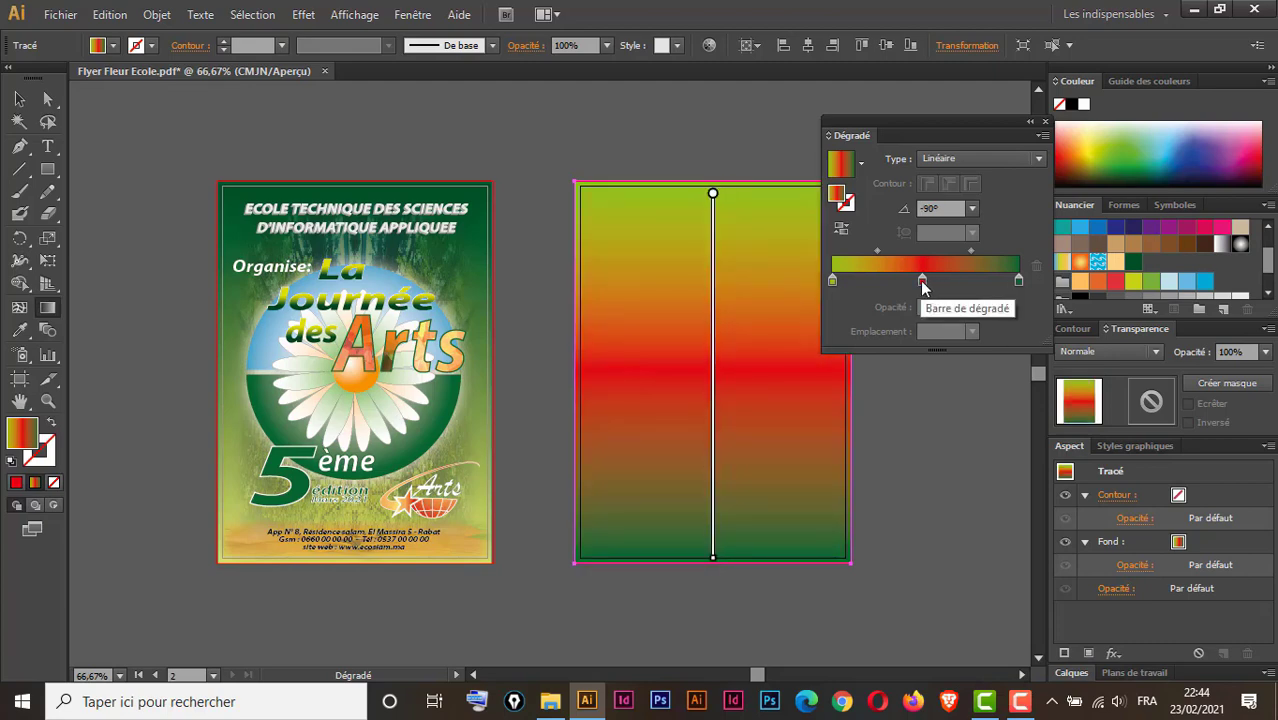
# Remove the red middle stop from the gradient.
pyautogui.click(923, 287)
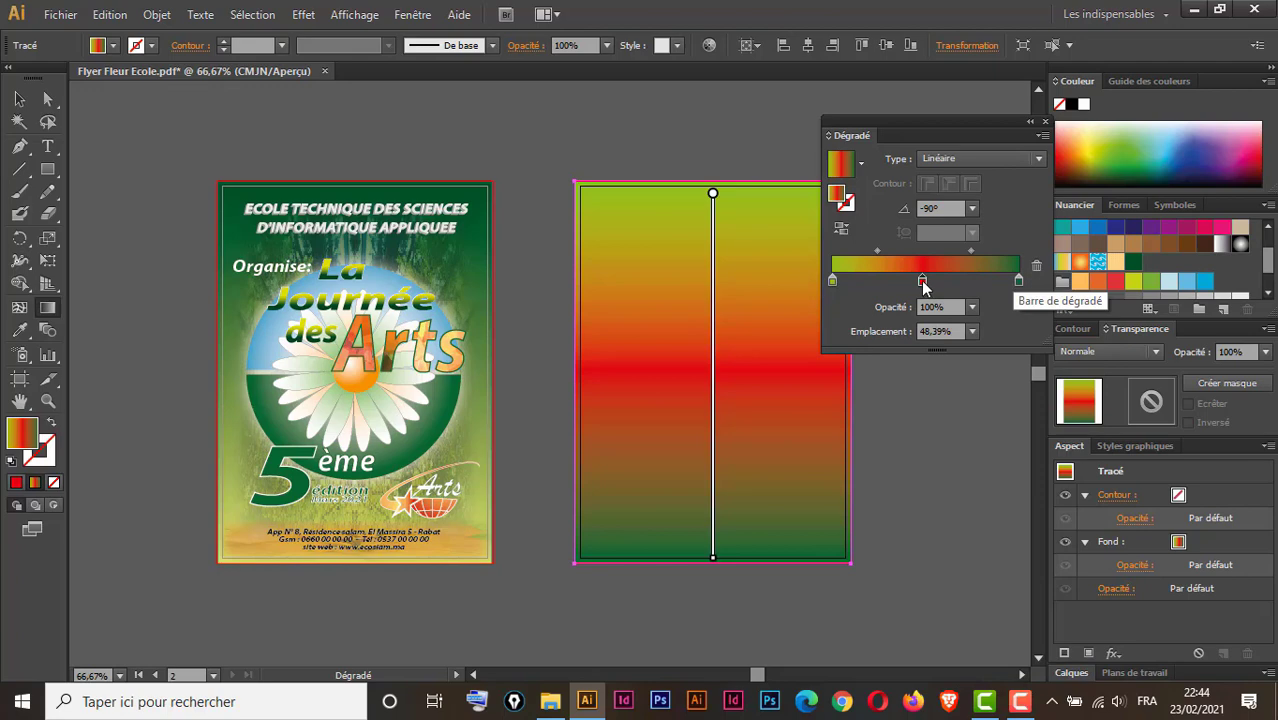
pyautogui.moveTo(922, 281); pyautogui.dragTo(896, 425)
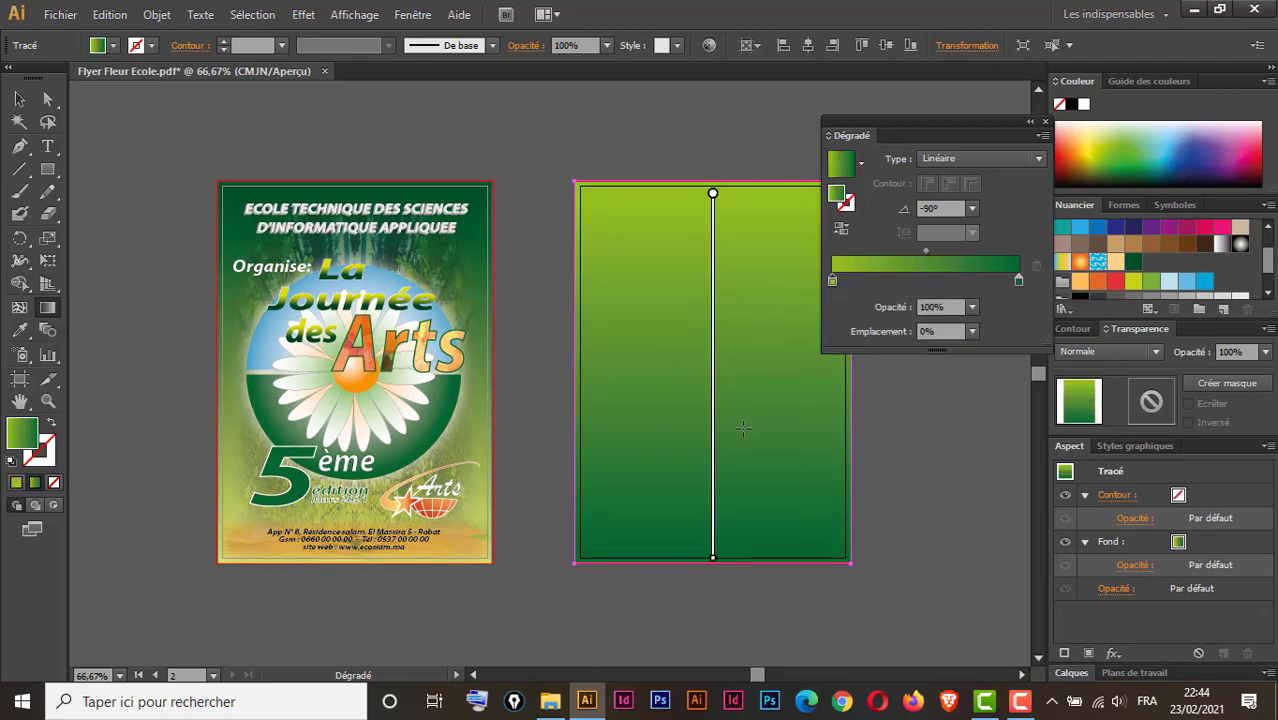
# Redraw the gradient at 90° from yellow-green at the rectangle's base to dark green at its top, and dock the gradient settings again.
pyautogui.moveTo(591, 195); pyautogui.dragTo(823, 541)
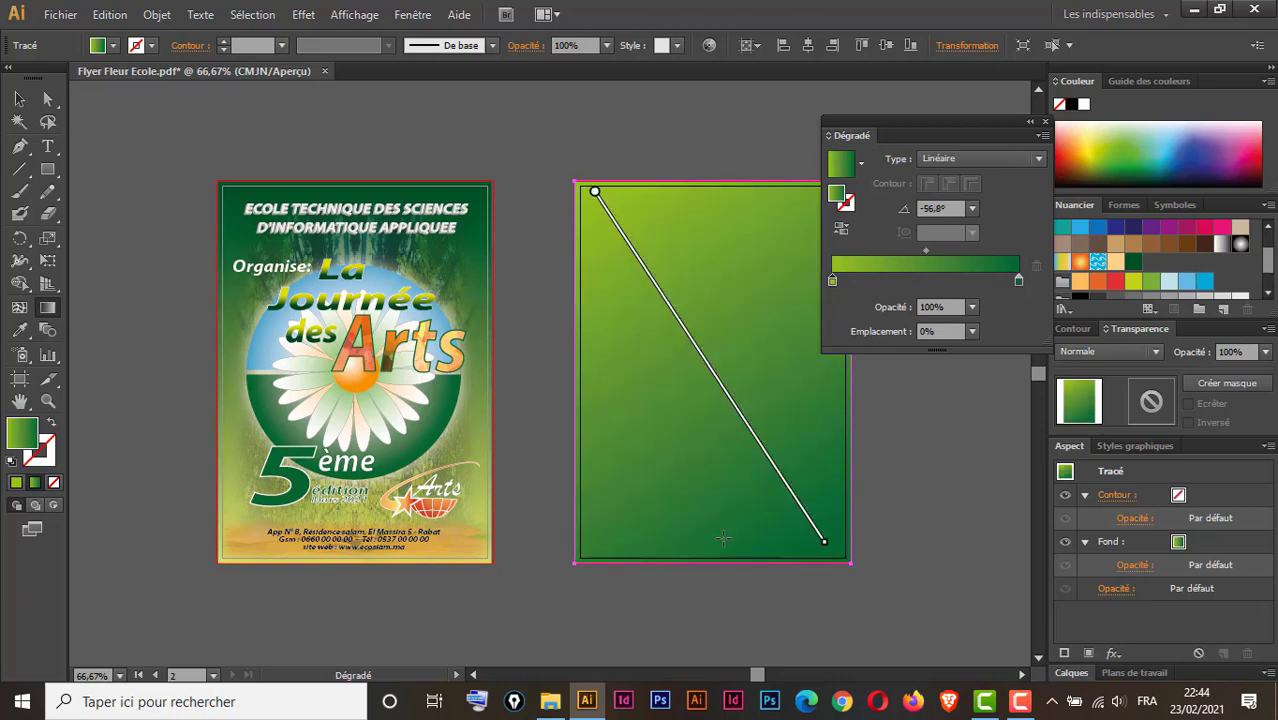
pyautogui.moveTo(722, 545)
pyautogui.mouseDown()
pyautogui.moveTo(739, 476)
pyautogui.moveTo(733, 188)
pyautogui.mouseUp()
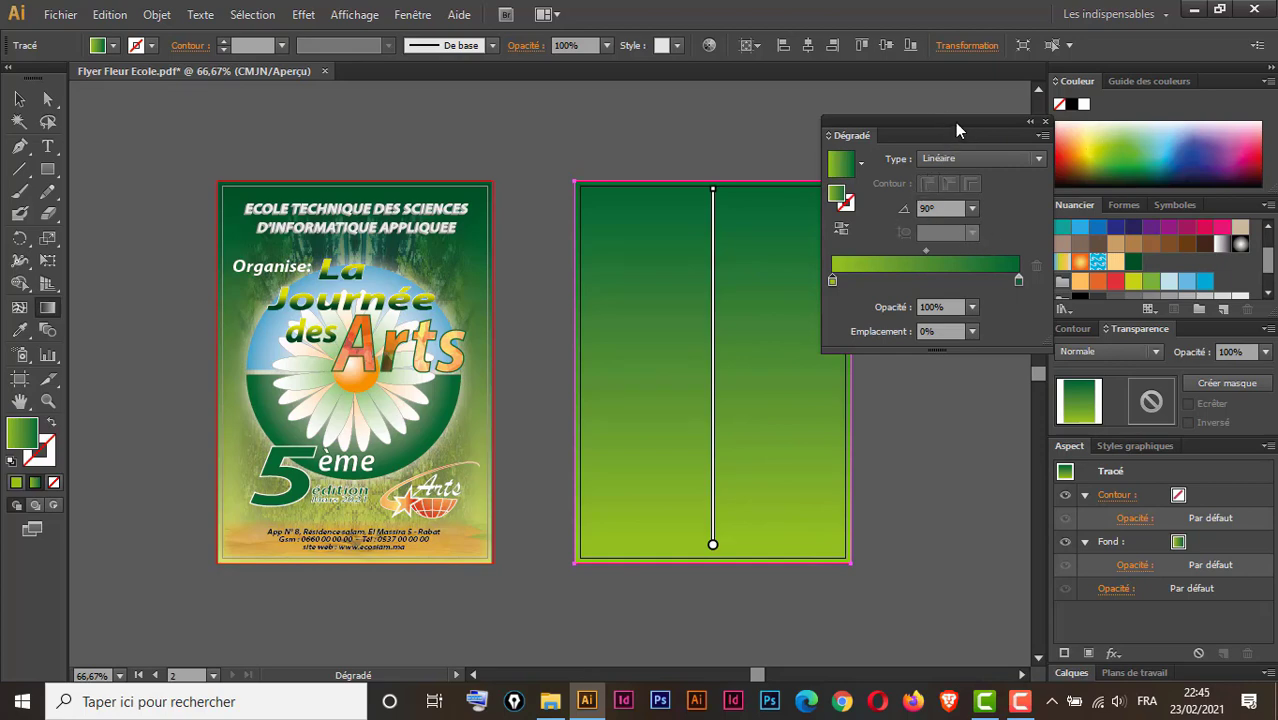
pyautogui.moveTo(956, 122); pyautogui.dragTo(943, 180)
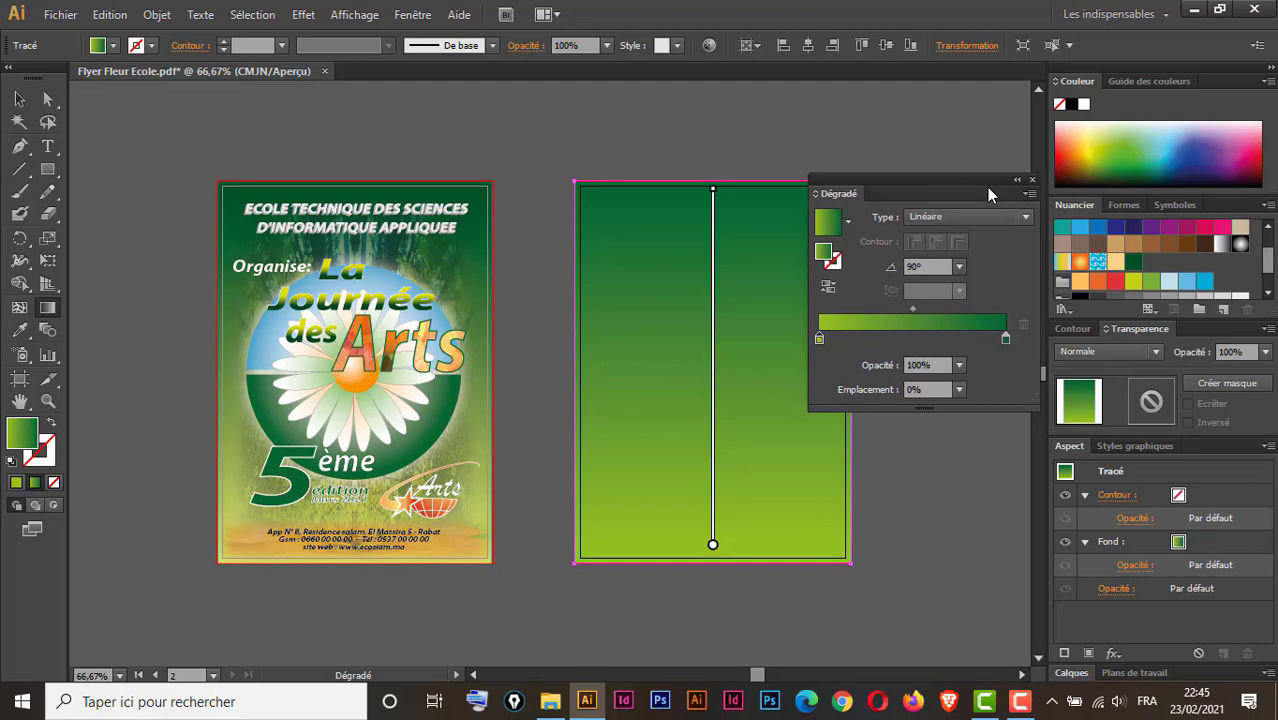
pyautogui.moveTo(1031, 181); pyautogui.dragTo(1211, 332)
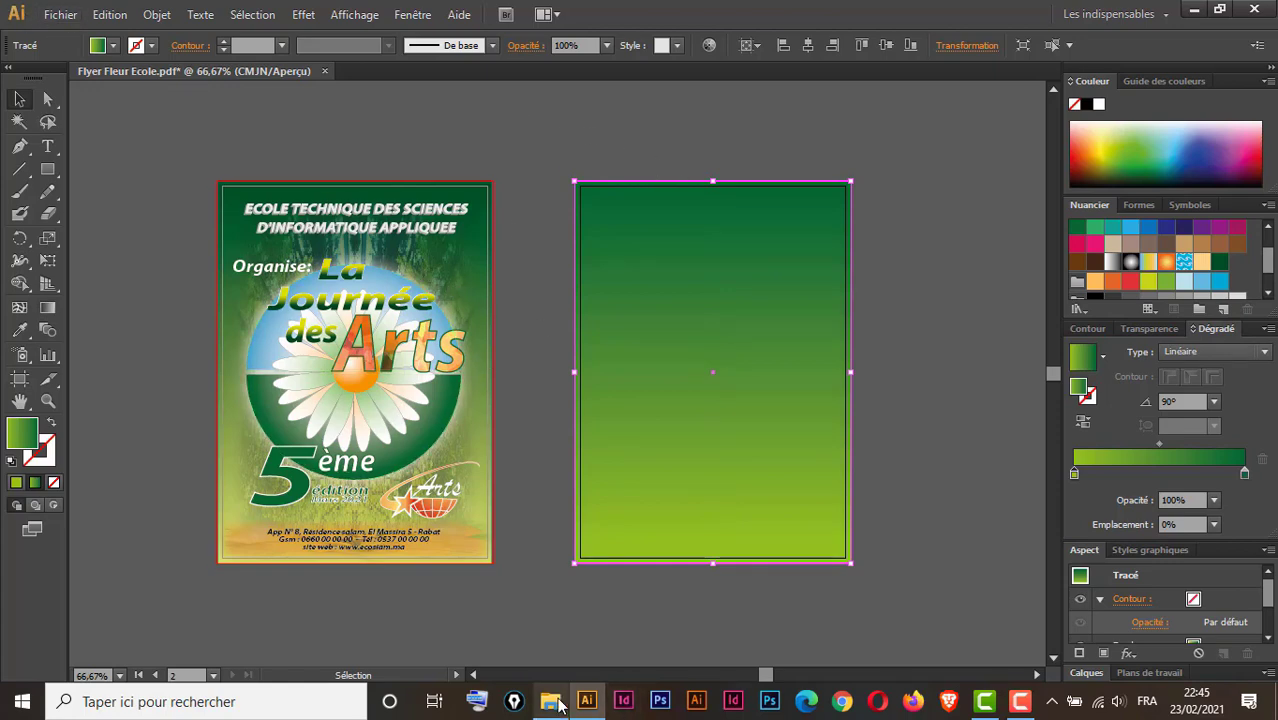
# Switch to File Explorer and place the forest picture "images" from the Flyer fleur Ecole folder onto the new artboard.
pyautogui.click(1194, 9)
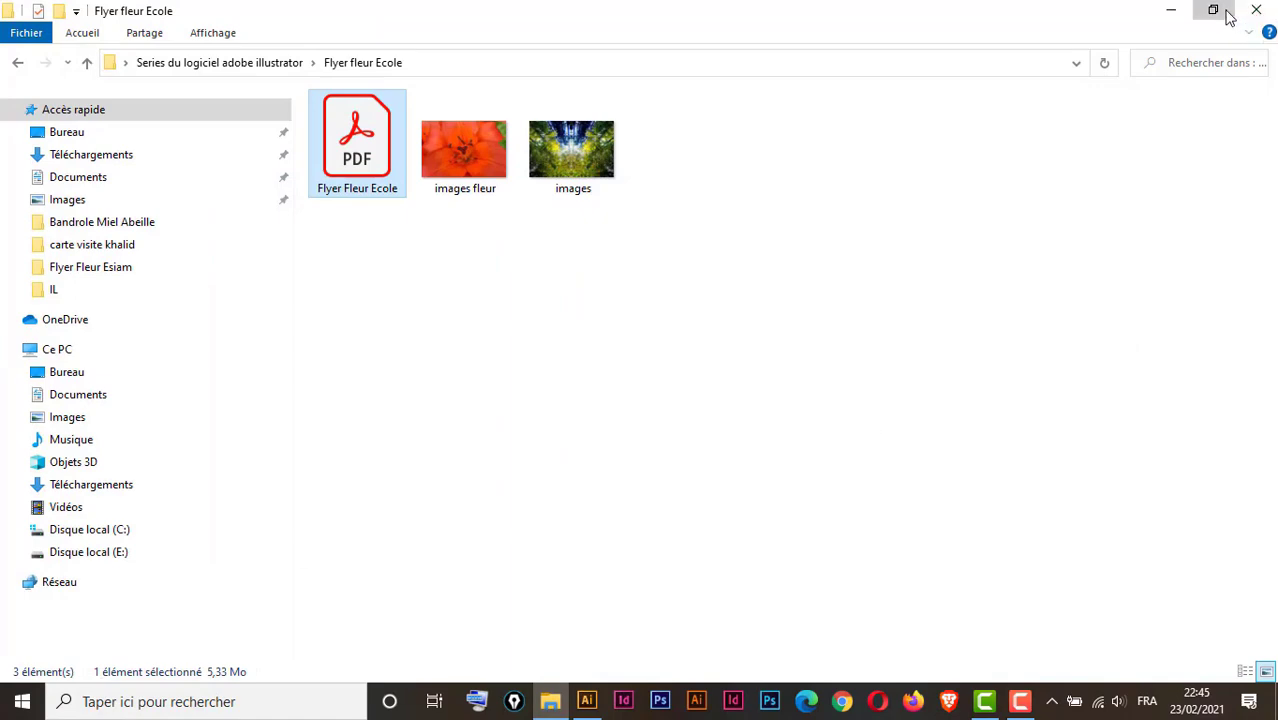
pyautogui.click(1213, 9)
pyautogui.moveTo(793, 77); pyautogui.dragTo(523, 248)
pyautogui.click(613, 390)
pyautogui.moveTo(613, 390); pyautogui.dragTo(718, 253)
pyautogui.click(750, 247)
# Stretch the forest image to about 13.5 × 19.4 cm inside the green background and embed it in the document.
pyautogui.moveTo(771, 316); pyautogui.dragTo(831, 545)
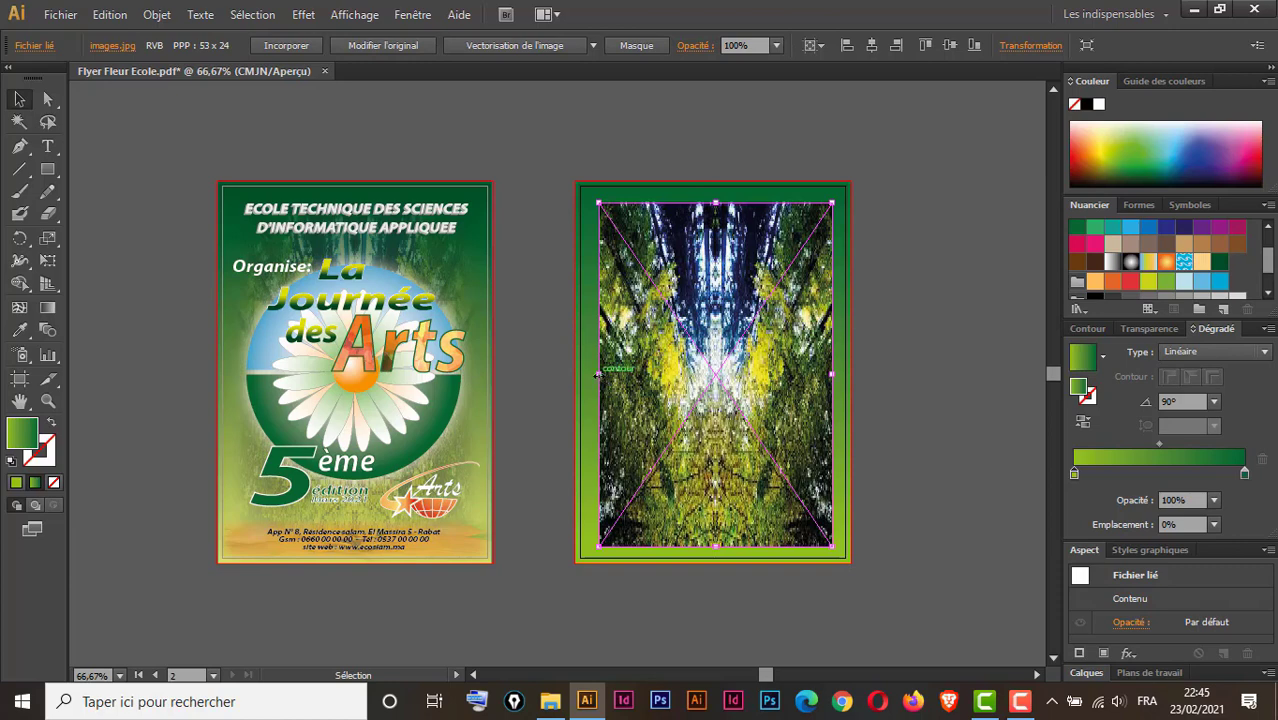
pyautogui.moveTo(597, 374); pyautogui.dragTo(593, 374)
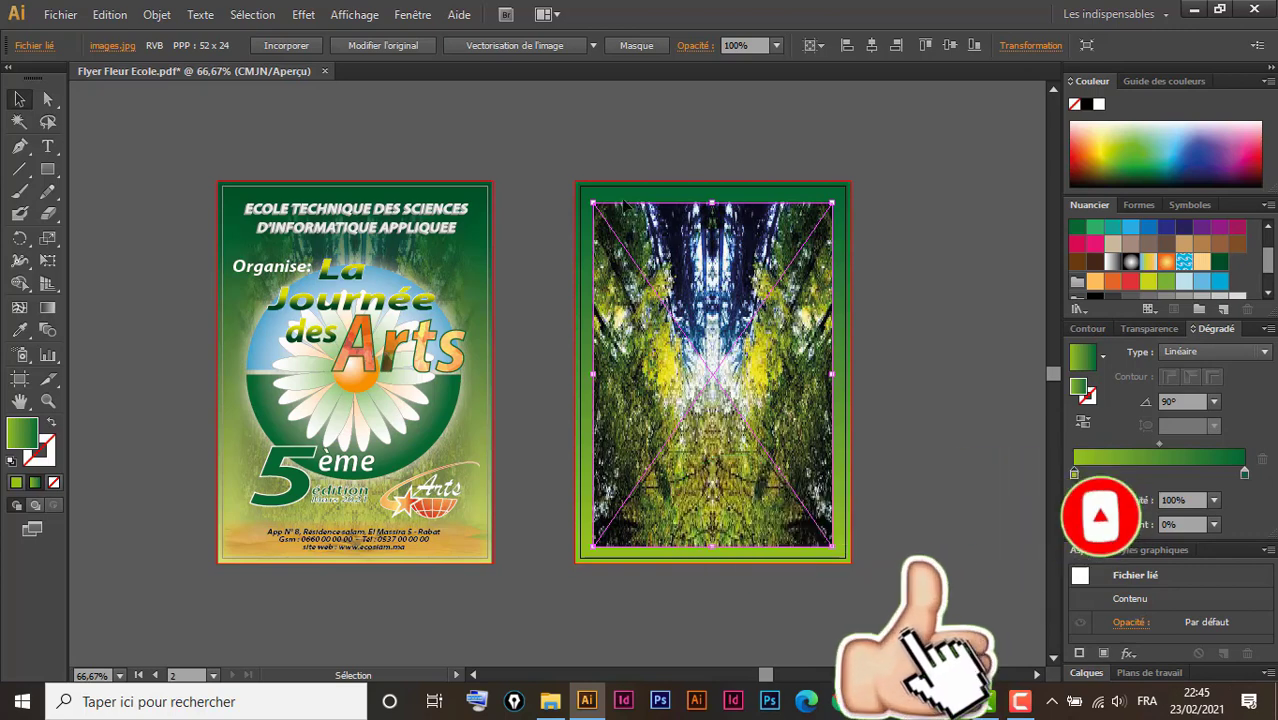
pyautogui.click(303, 44)
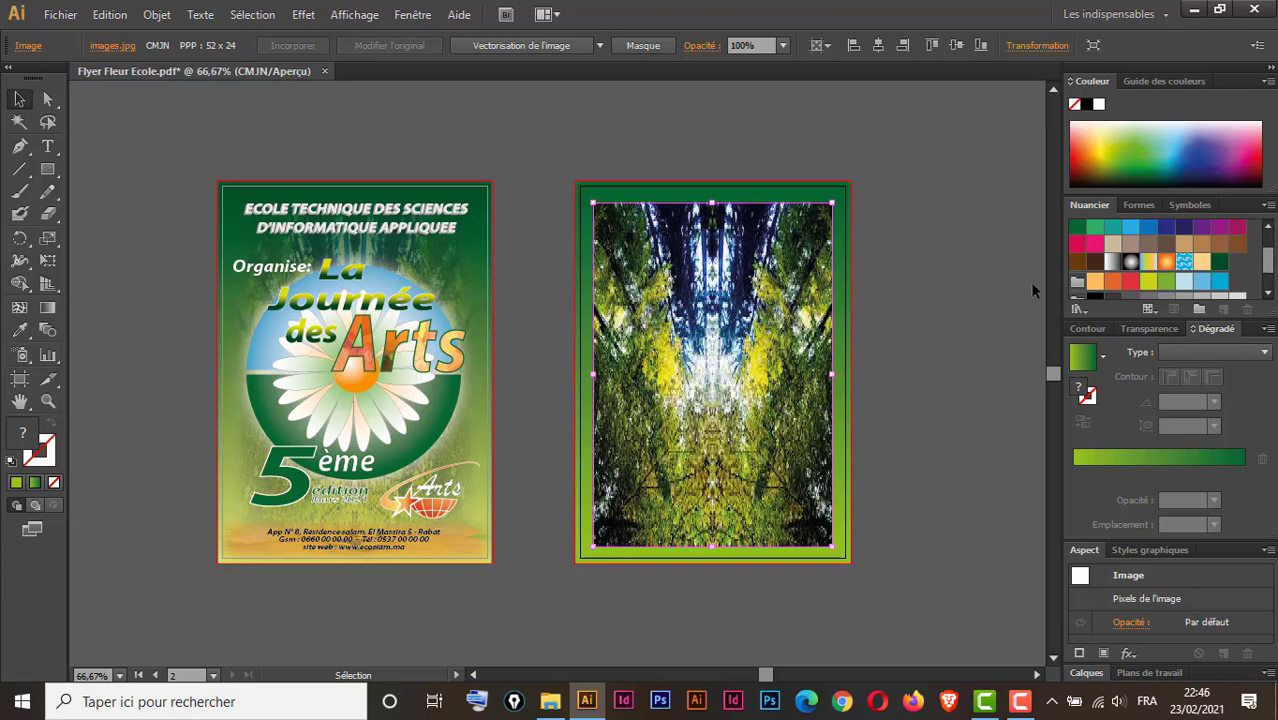
# Display the Alignement settings with all options shown and check that the alignment reference is the artboard (plan de travail).
pyautogui.hotkey('ctrl', 'shift', 'F9')
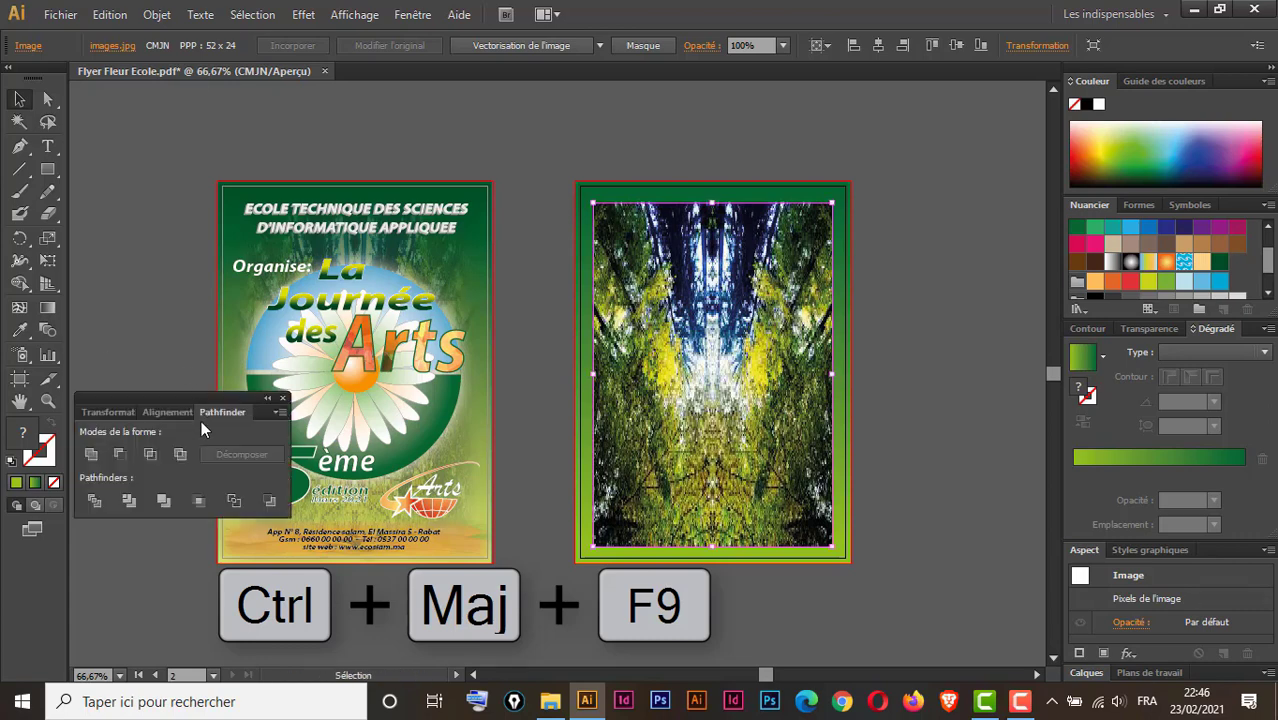
pyautogui.moveTo(201, 420); pyautogui.dragTo(935, 126)
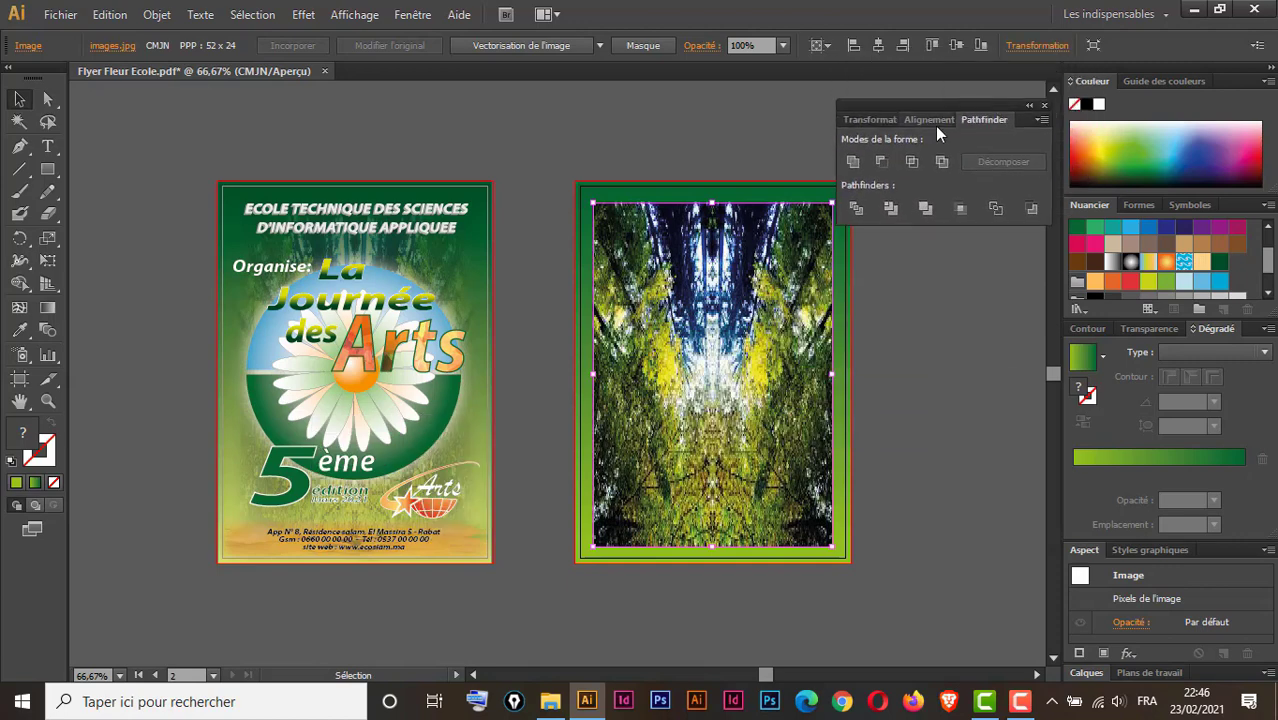
pyautogui.click(933, 118)
pyautogui.click(1041, 119)
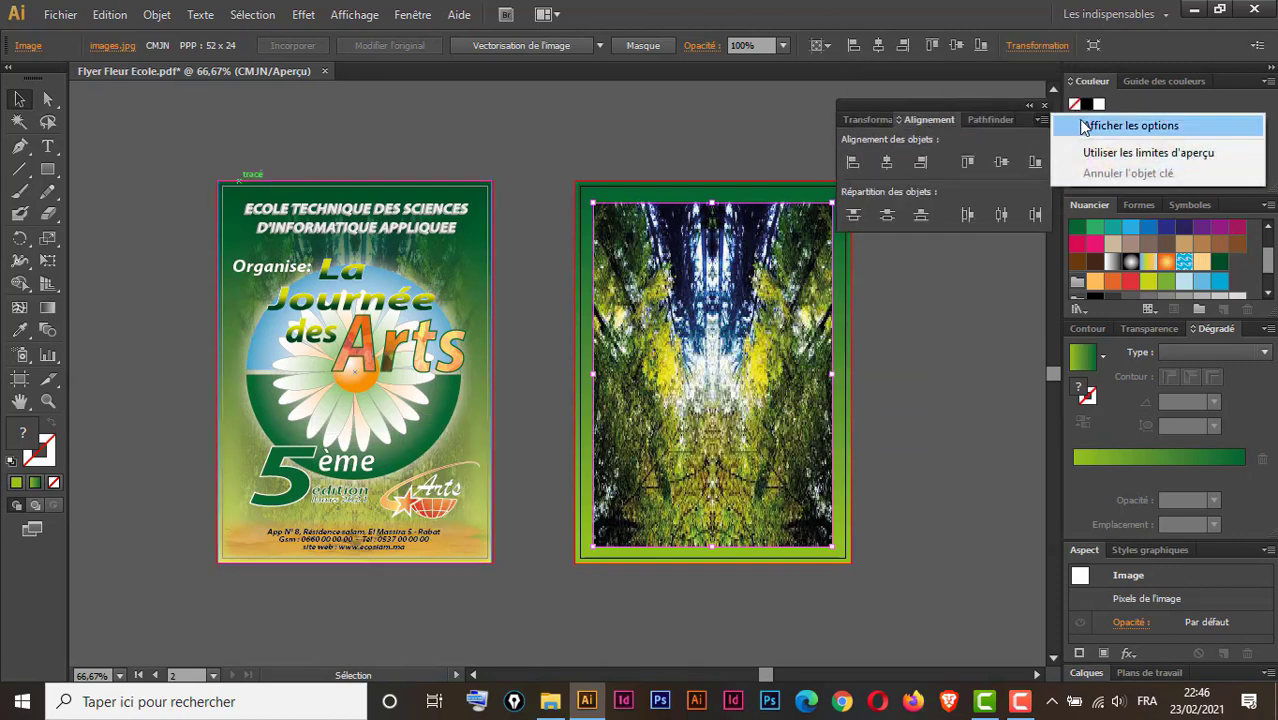
pyautogui.click(1088, 125)
pyautogui.click(1016, 268)
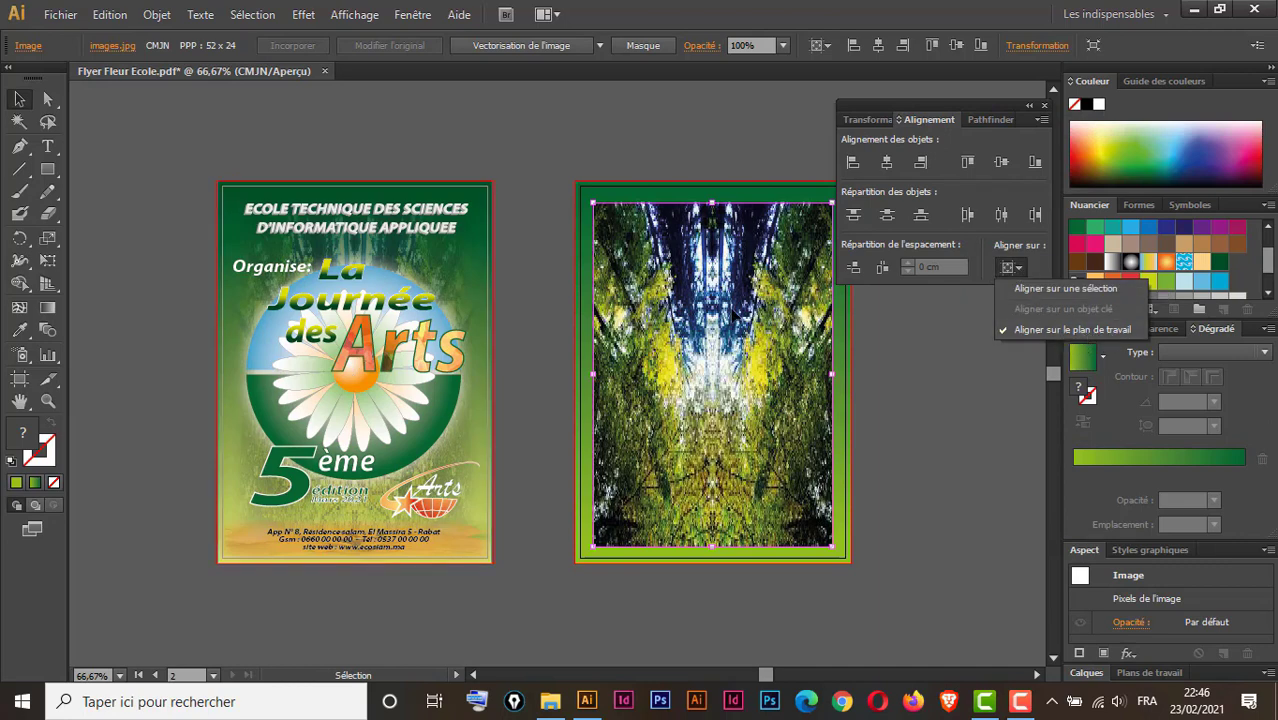
# Shift the forest image slightly off centre, and centre it horizontally and vertically on the artboard.
pyautogui.click(735, 315)
pyautogui.moveTo(752, 324); pyautogui.dragTo(744, 344)
pyautogui.click(1018, 268)
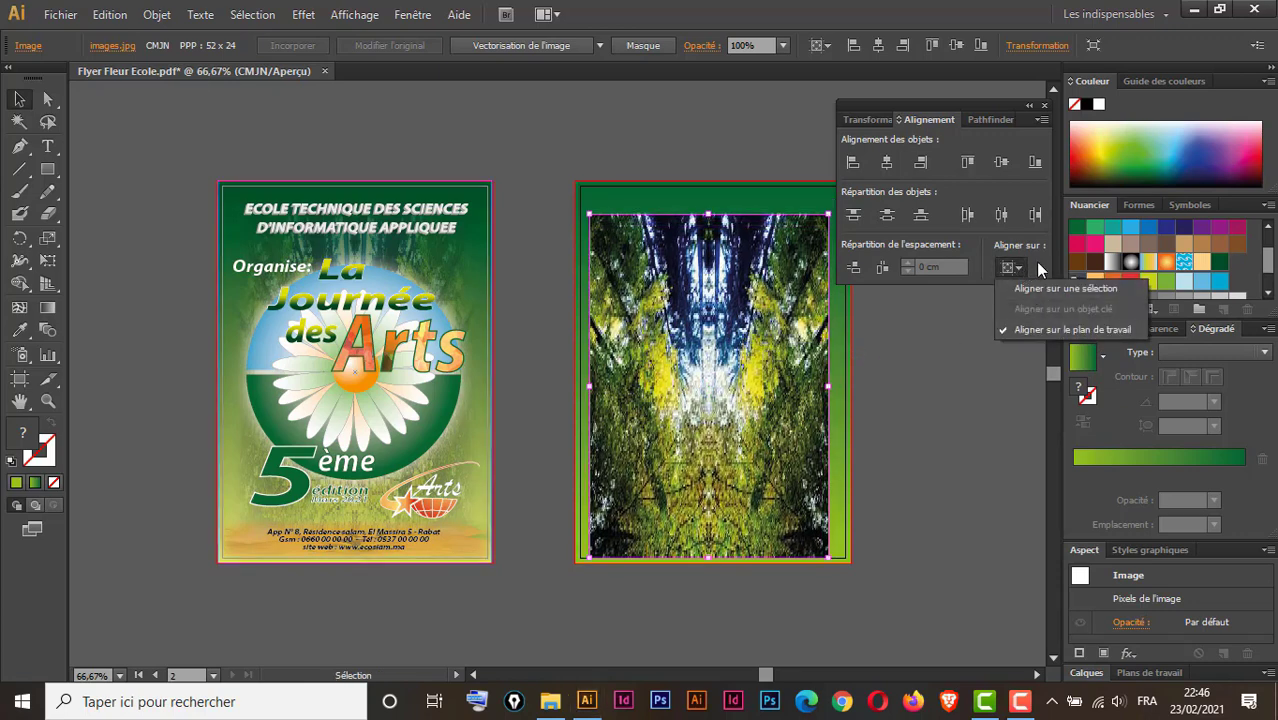
pyautogui.click(1038, 263)
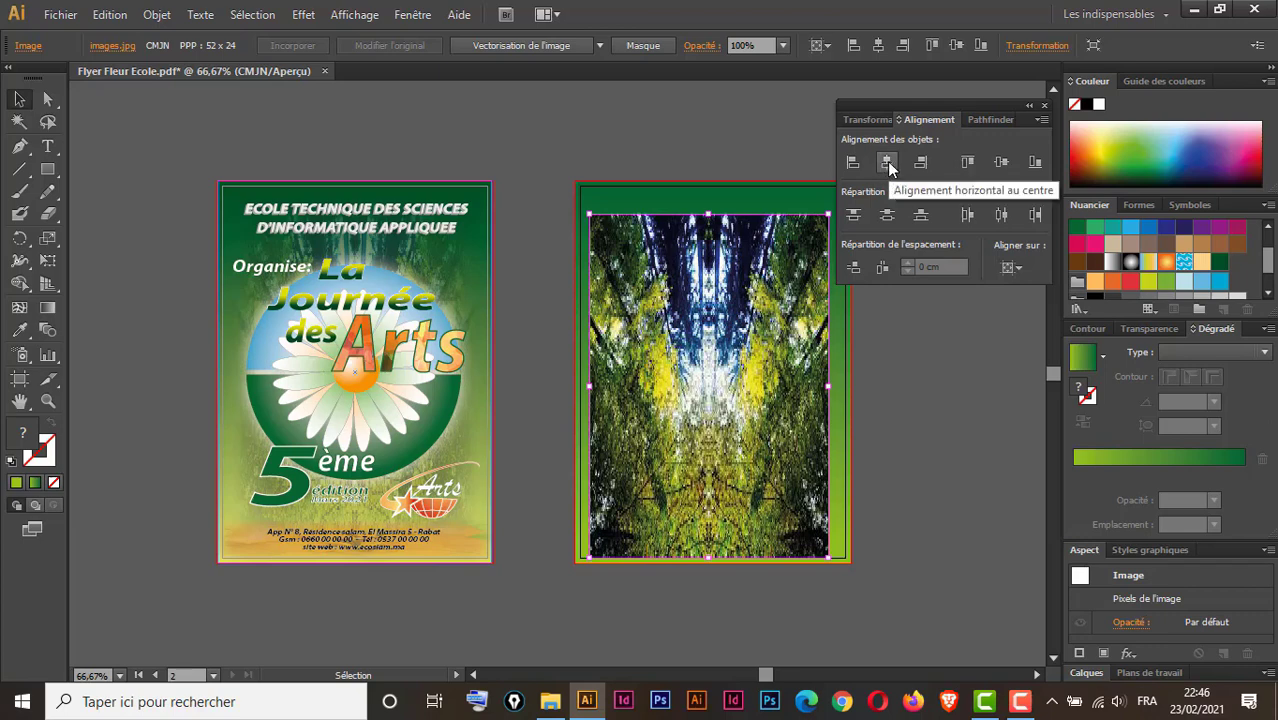
pyautogui.click(887, 161)
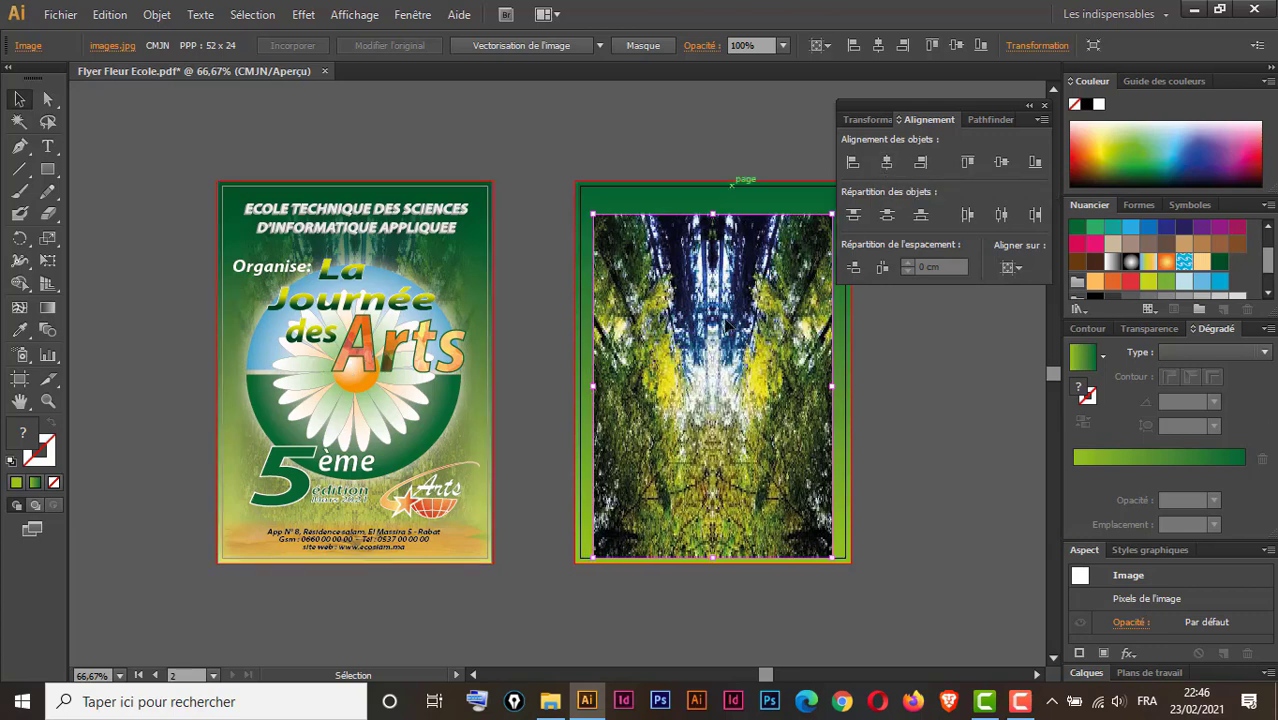
pyautogui.click(999, 162)
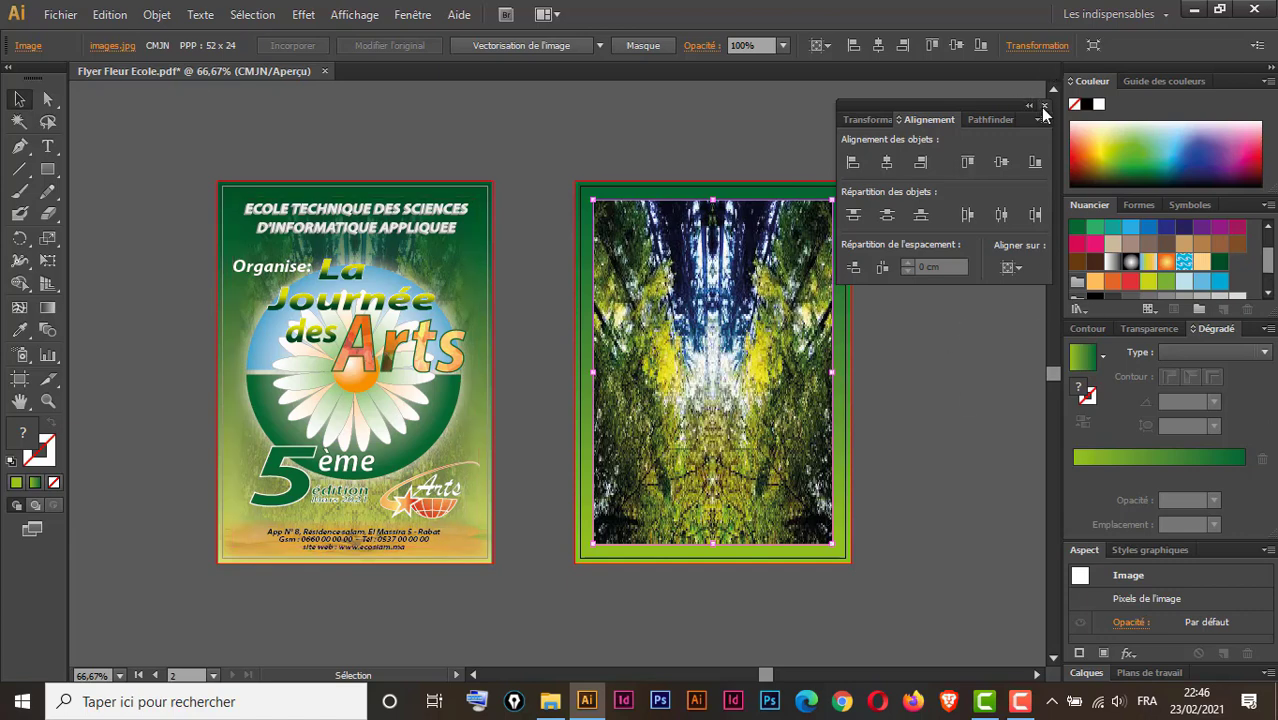
# Dock the Transformation, Alignement and Pathfinder group beside the other panels and collapse it to icons only.
pyautogui.moveTo(982, 104); pyautogui.dragTo(1049, 113)
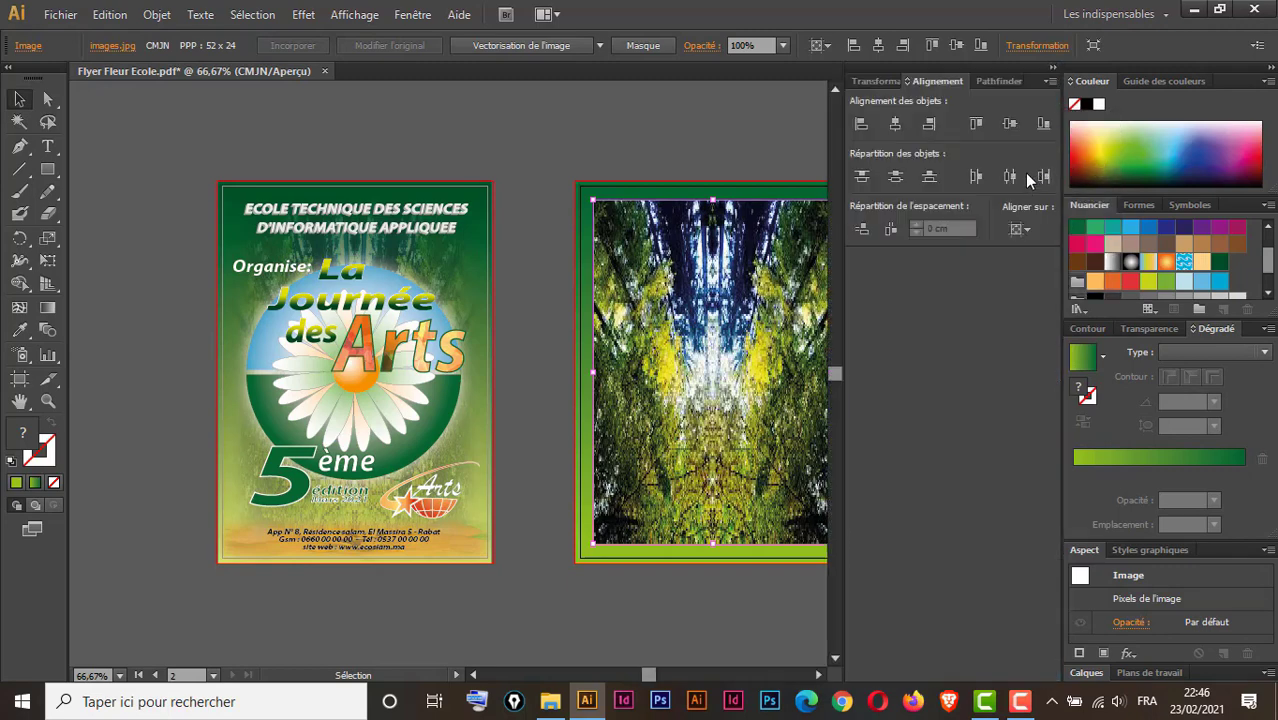
pyautogui.click(1052, 68)
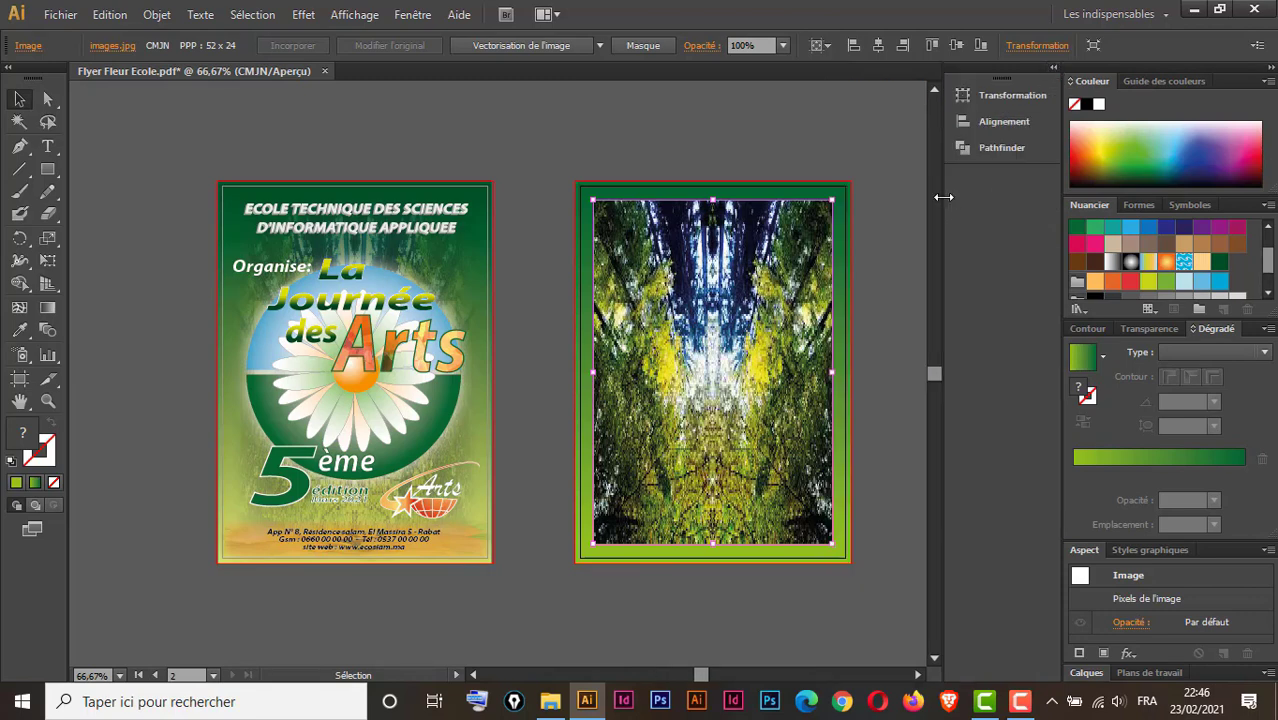
pyautogui.moveTo(943, 197); pyautogui.dragTo(1033, 193)
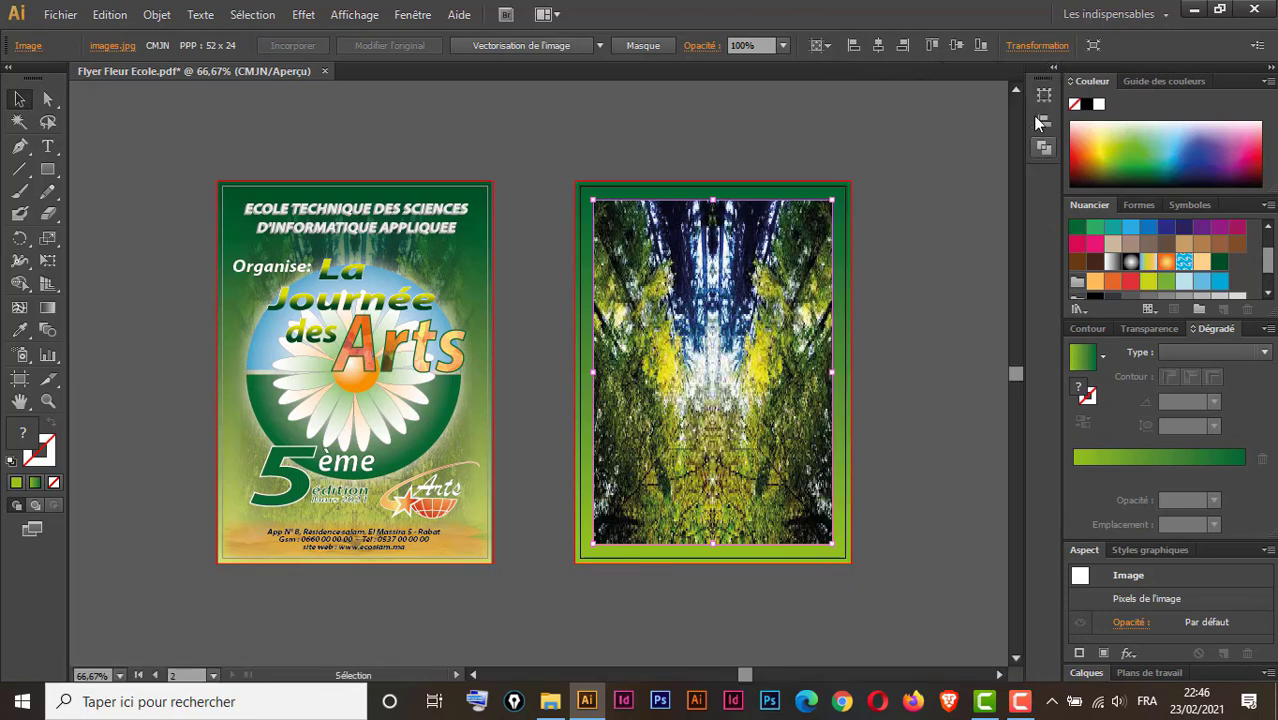
# Show the docked Transformation, Alignement and Pathfinder settings one after another.
pyautogui.click(1044, 97)
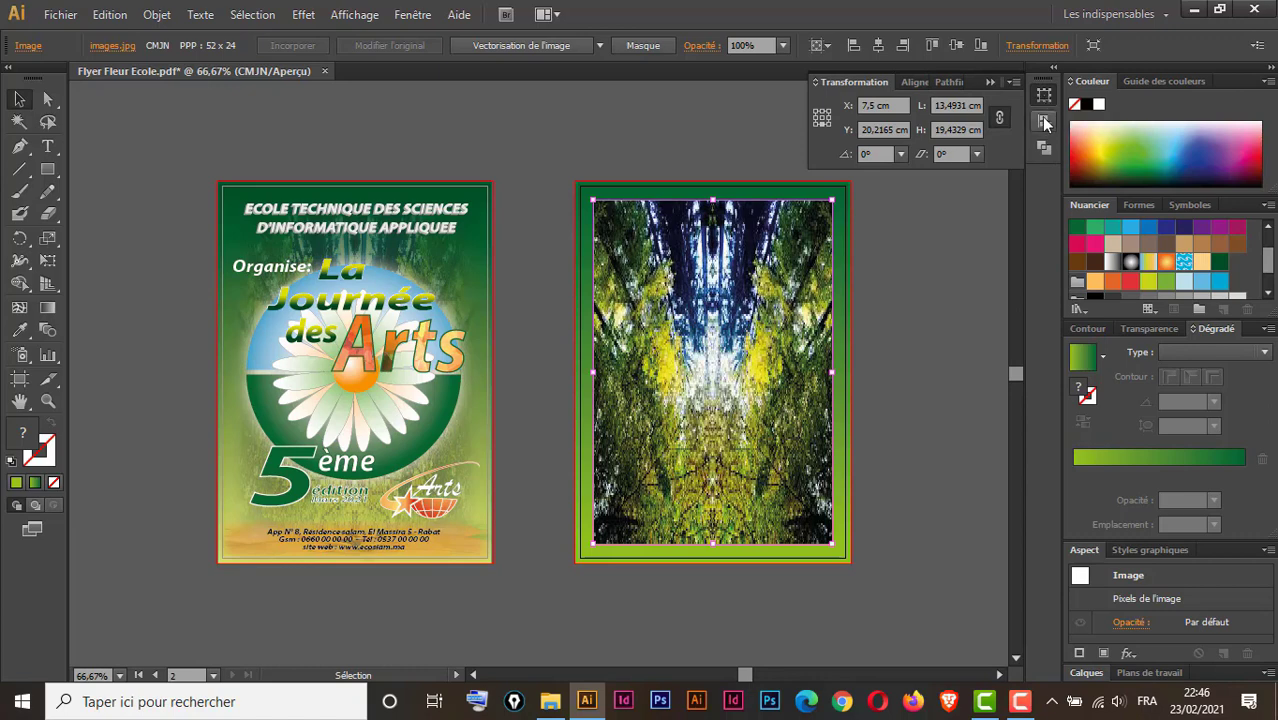
pyautogui.click(1044, 121)
pyautogui.click(1040, 145)
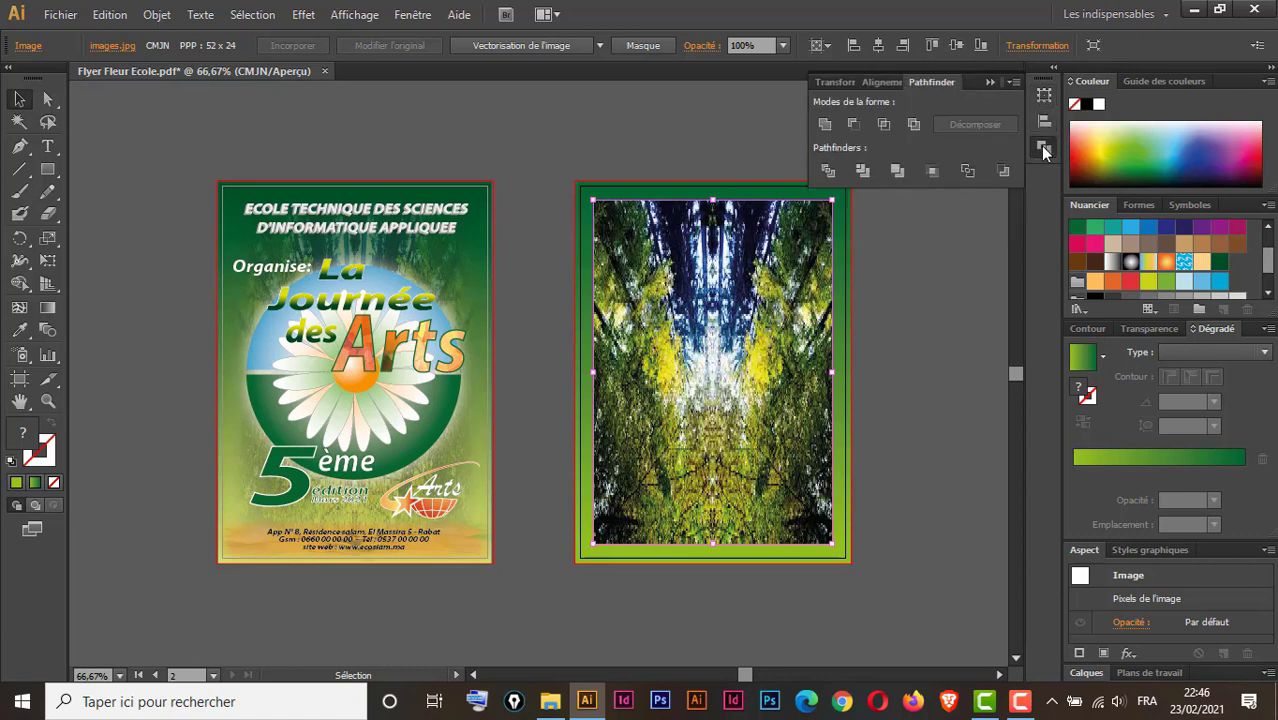
# Collapse the Pathfinder settings and lower the forest image's opacity to 40%, trying 50% first.
pyautogui.click(989, 83)
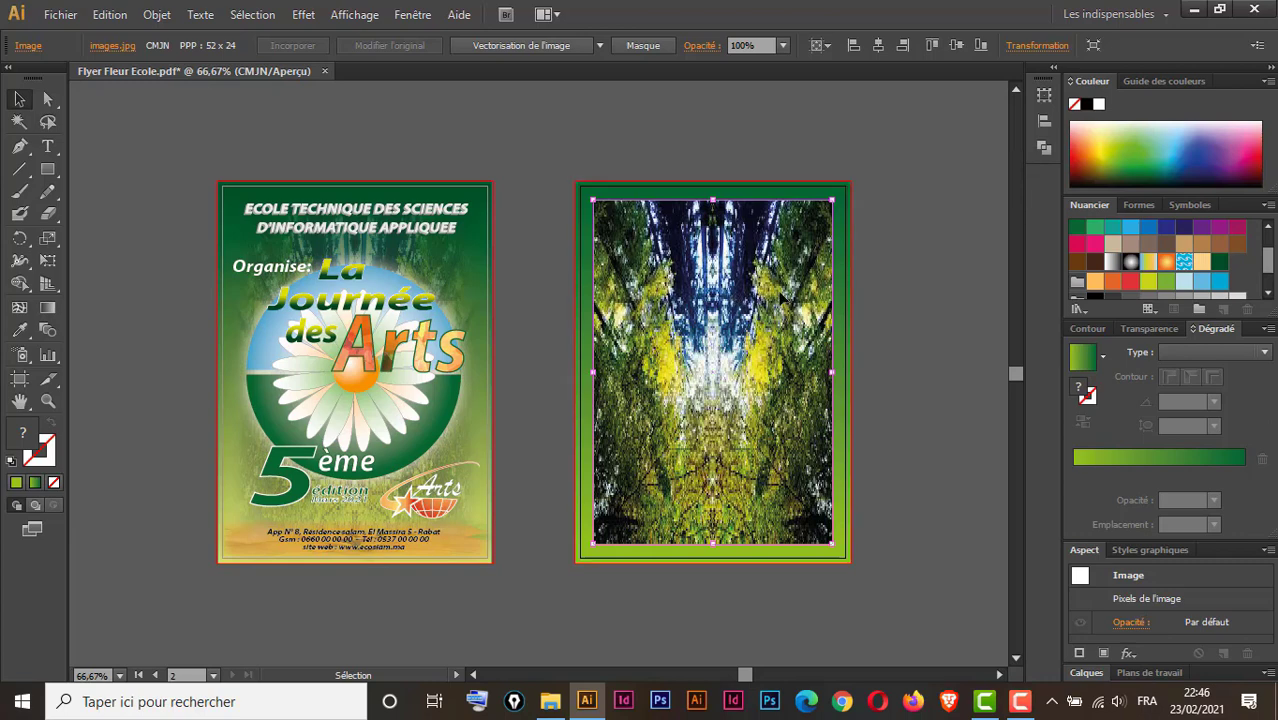
pyautogui.click(784, 45)
pyautogui.click(805, 168)
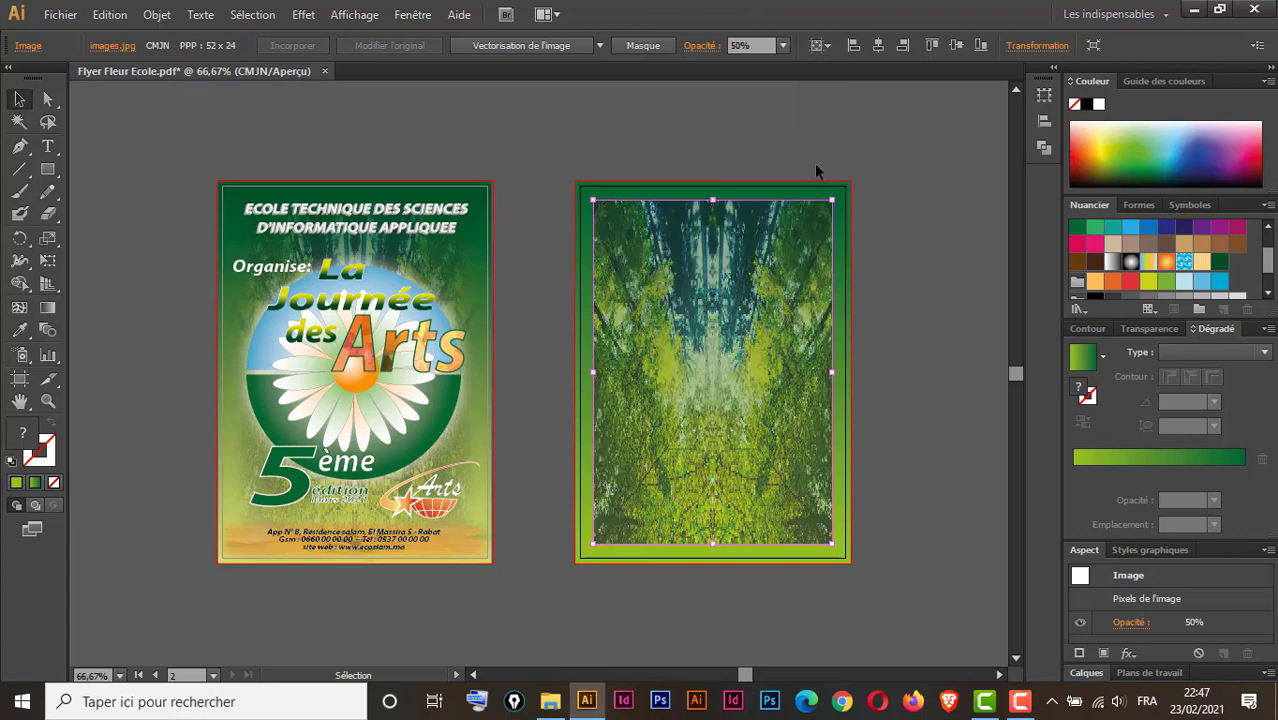
pyautogui.click(783, 45)
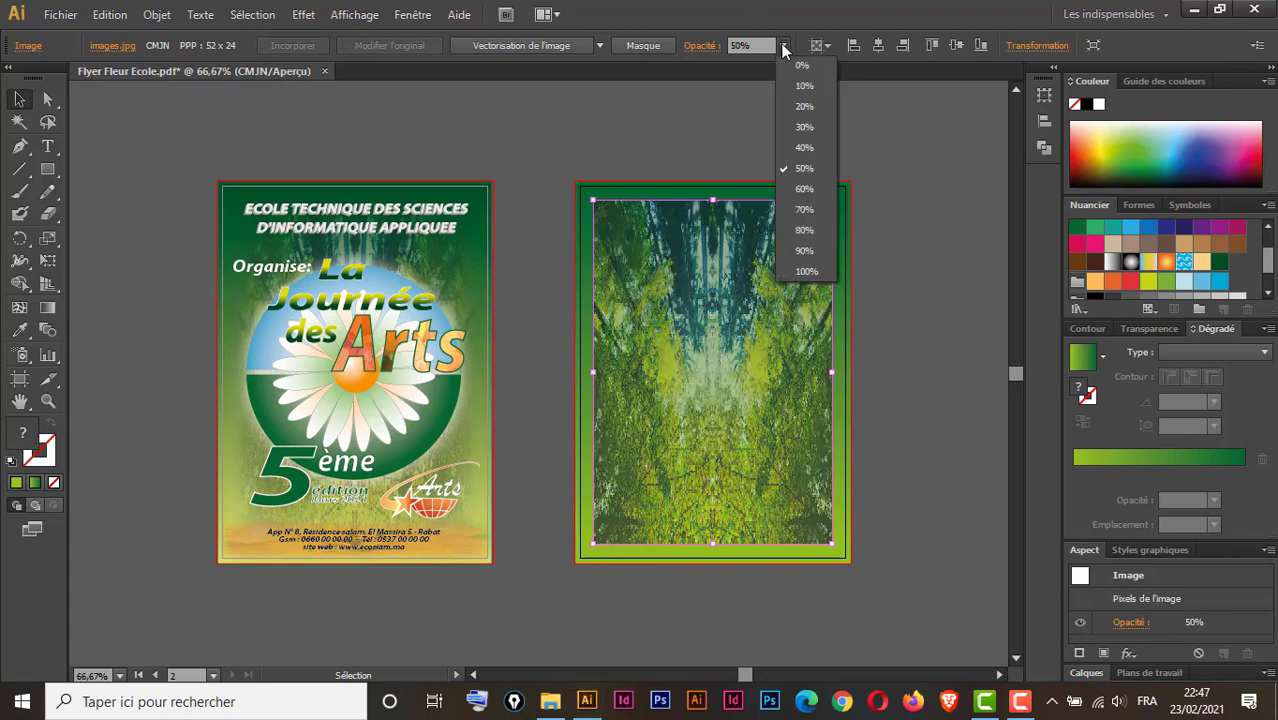
pyautogui.click(804, 147)
pyautogui.click(906, 285)
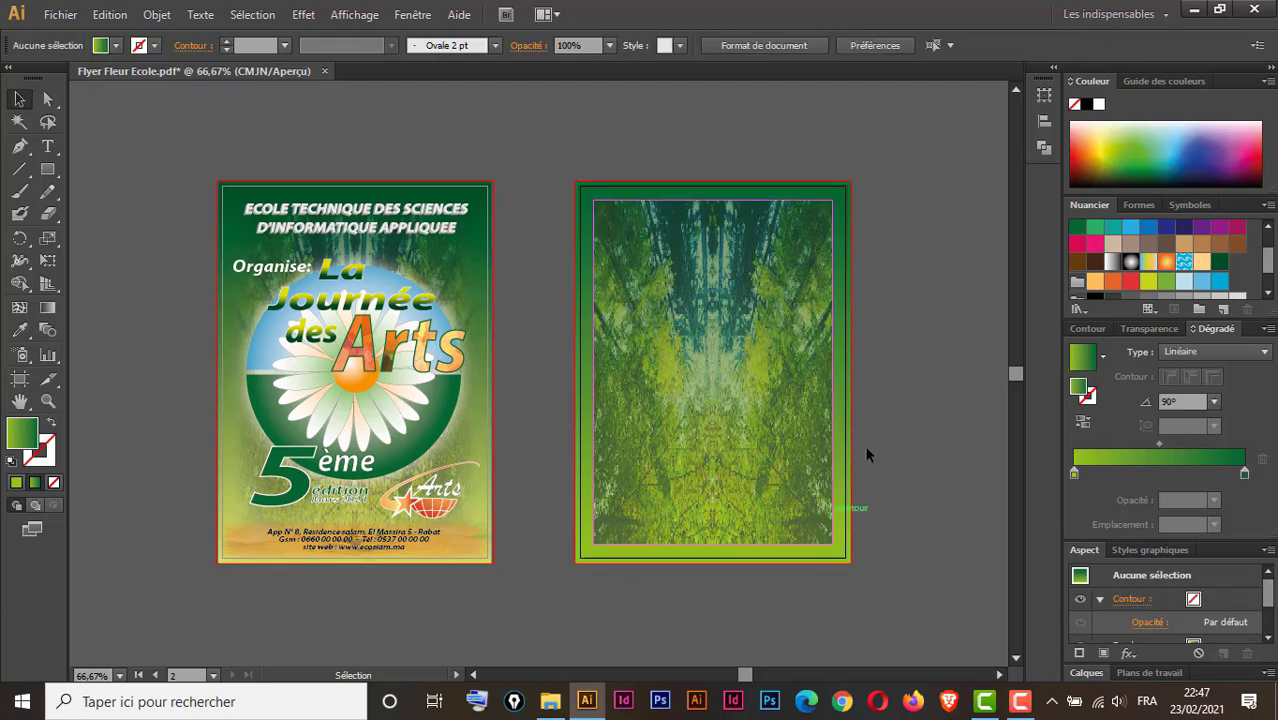
# Open the Contour progressif effect for the forest image, keep its dialog clear of the image, and enable the preview.
pyautogui.click(765, 276)
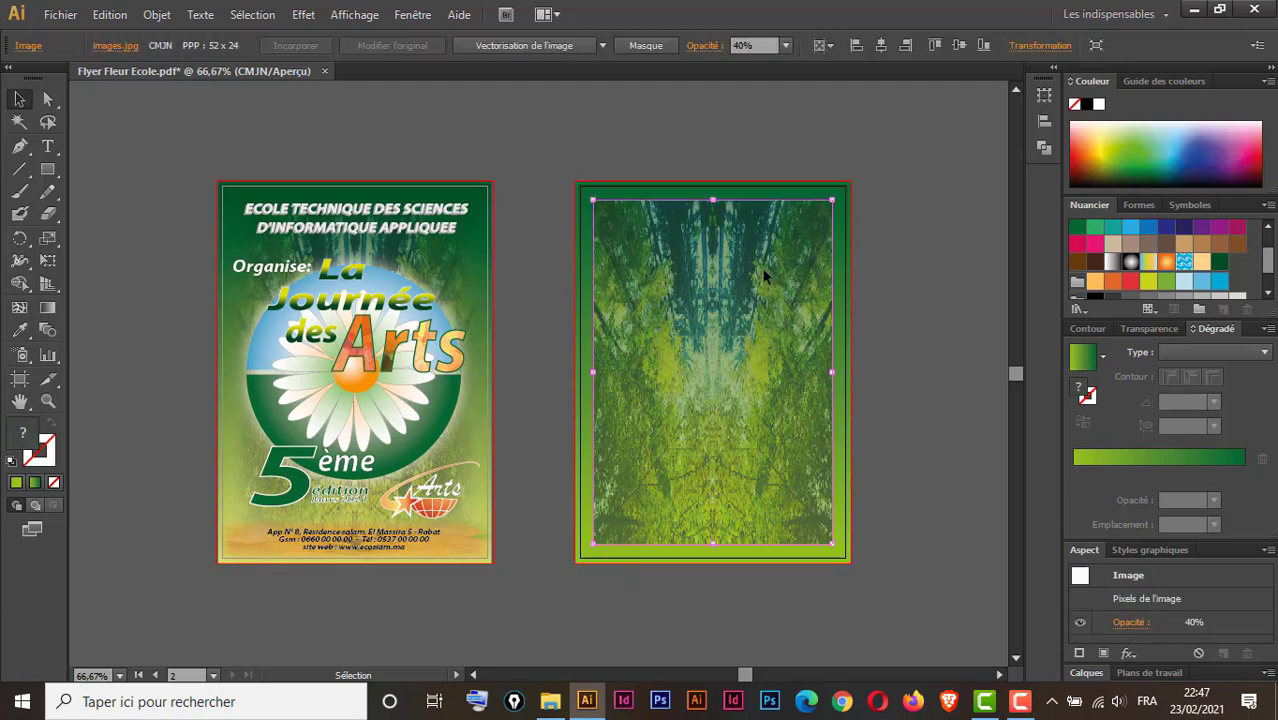
pyautogui.click(304, 15)
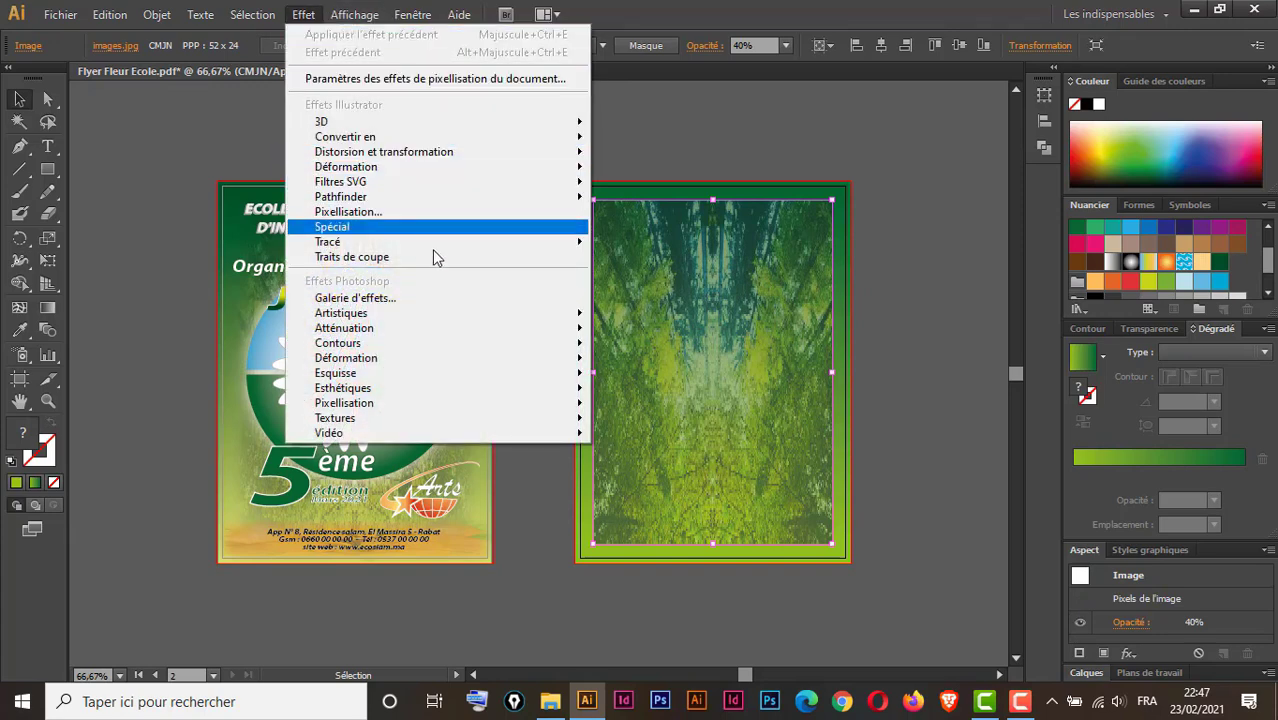
pyautogui.moveTo(370, 234)
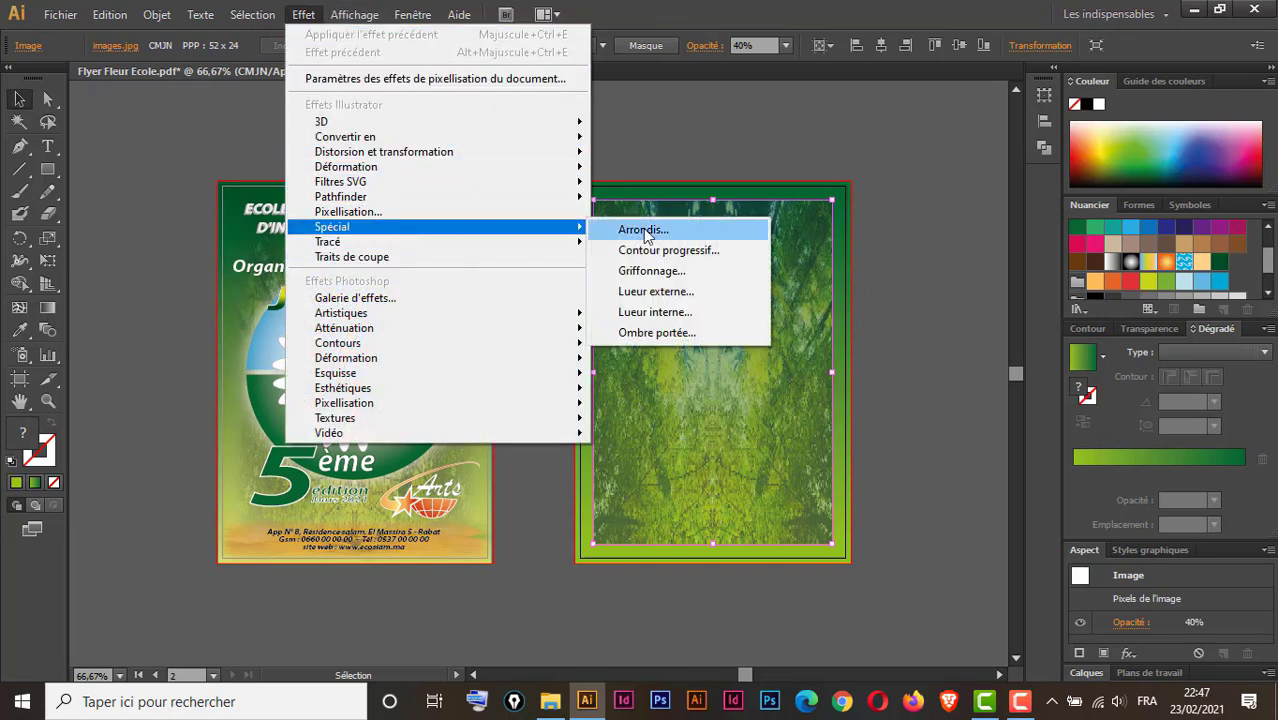
pyautogui.click(668, 250)
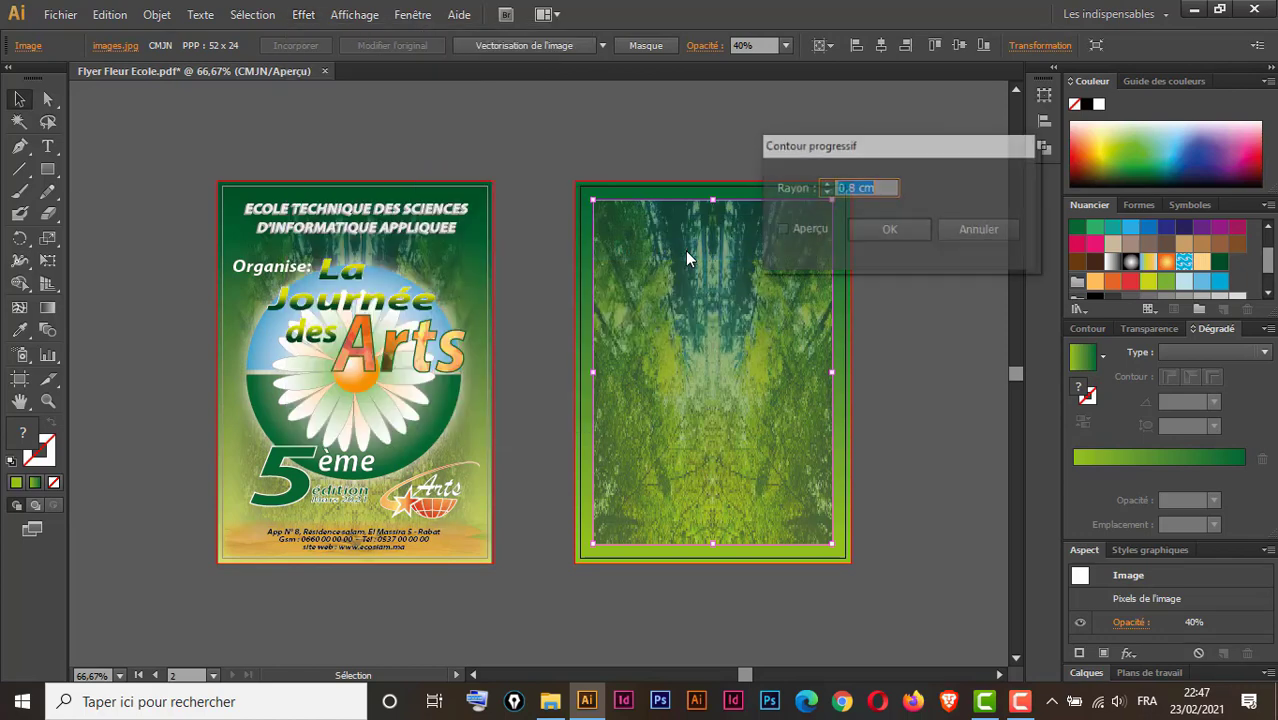
pyautogui.moveTo(790, 144); pyautogui.dragTo(357, 151)
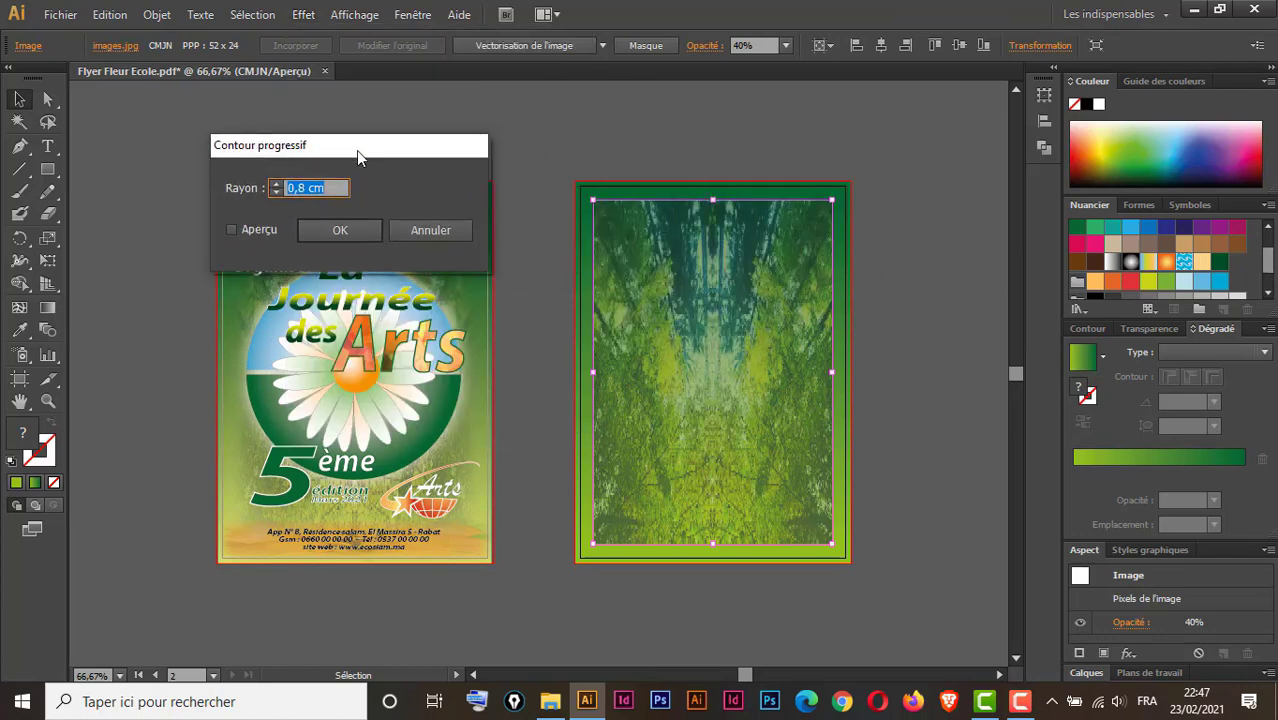
pyautogui.click(232, 230)
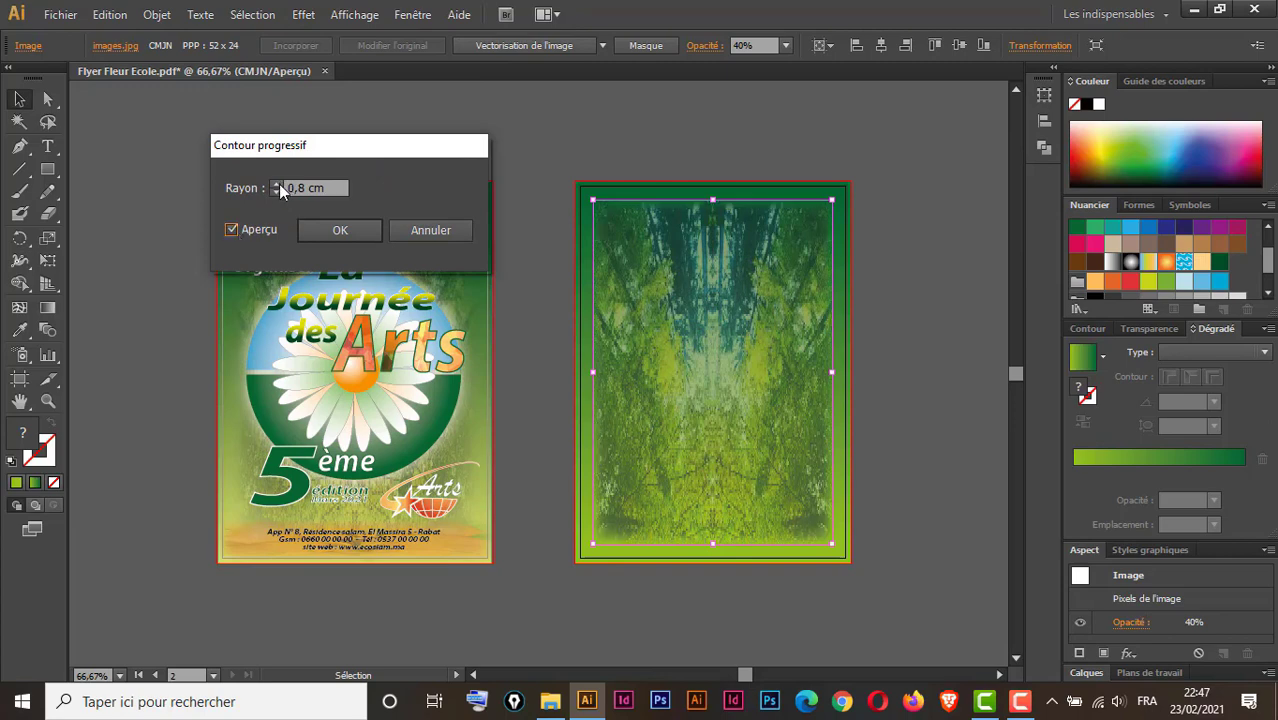
# Raise the Contour progressif radius to about 3,5 cm, apply it to the forest image, and deselect the image.
pyautogui.click(278, 188)
pyautogui.click(276, 184)
pyautogui.click(276, 184)
pyautogui.click(276, 184)
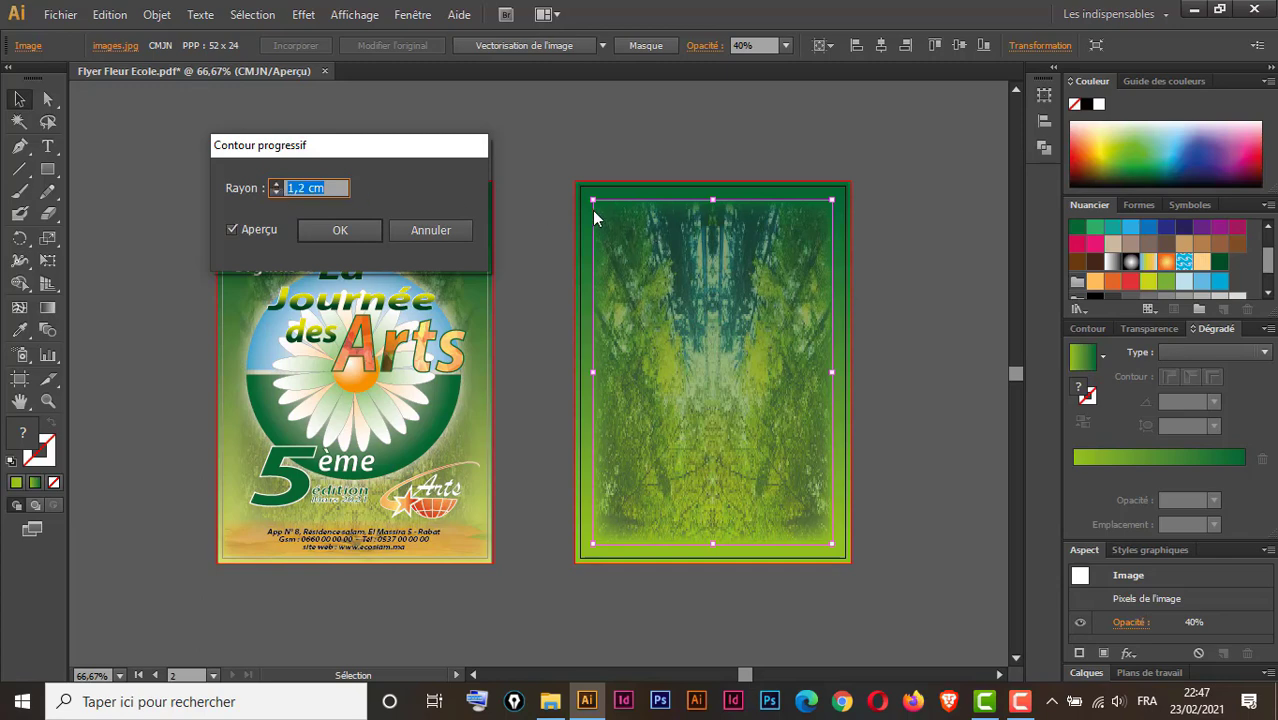
pyautogui.press('Up')
pyautogui.press('Up')
pyautogui.press('Up')
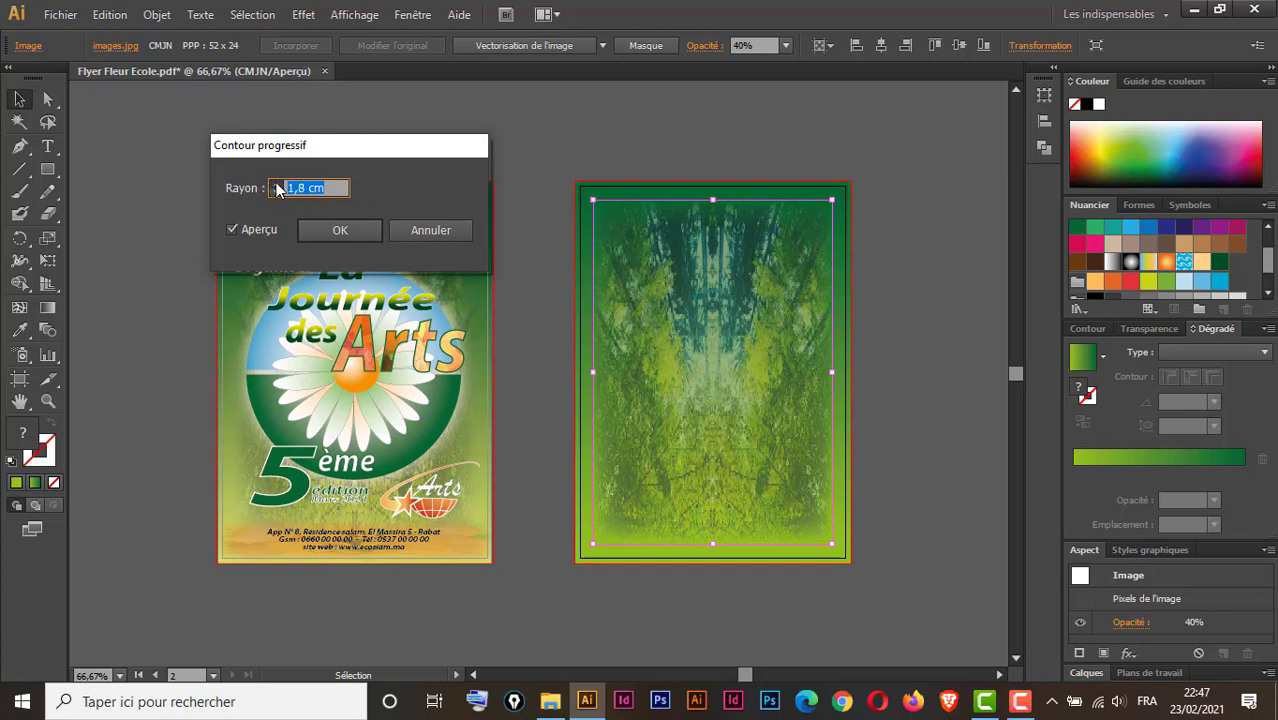
pyautogui.click(276, 184)
pyautogui.click(276, 184)
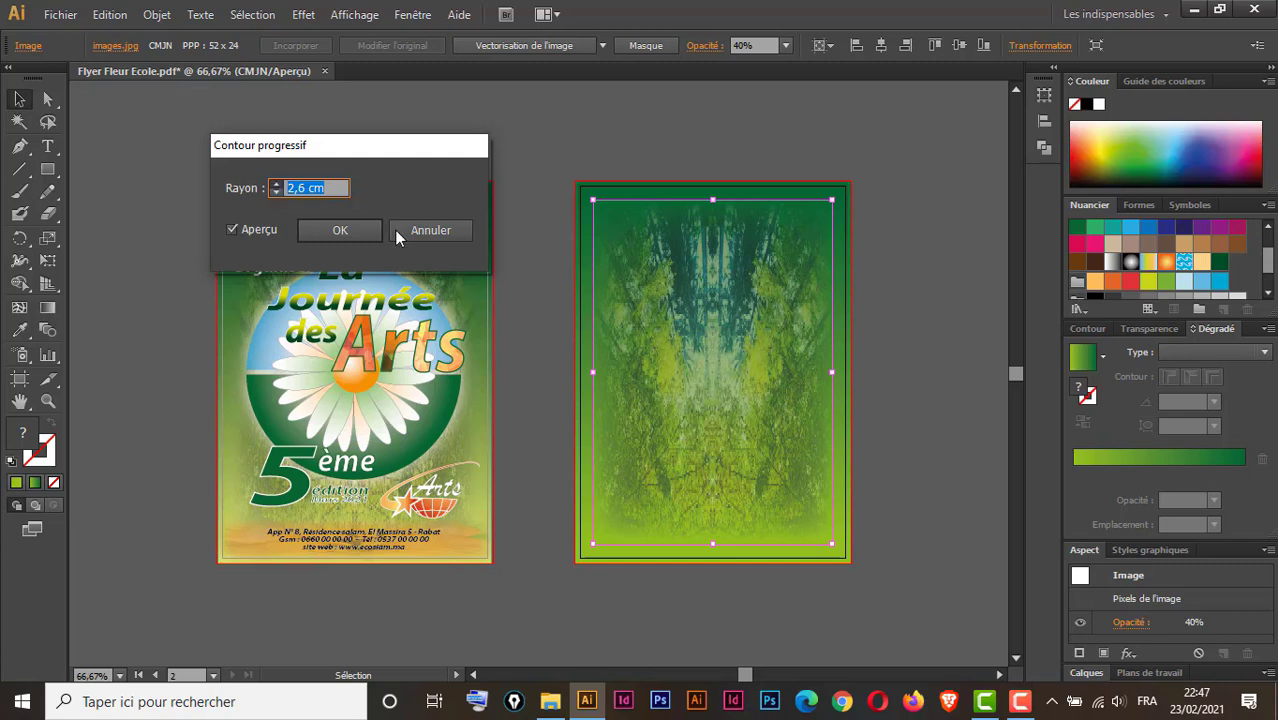
pyautogui.press('Up')
pyautogui.press('Up')
pyautogui.click(278, 190)
pyautogui.click(276, 185)
pyautogui.click(276, 185)
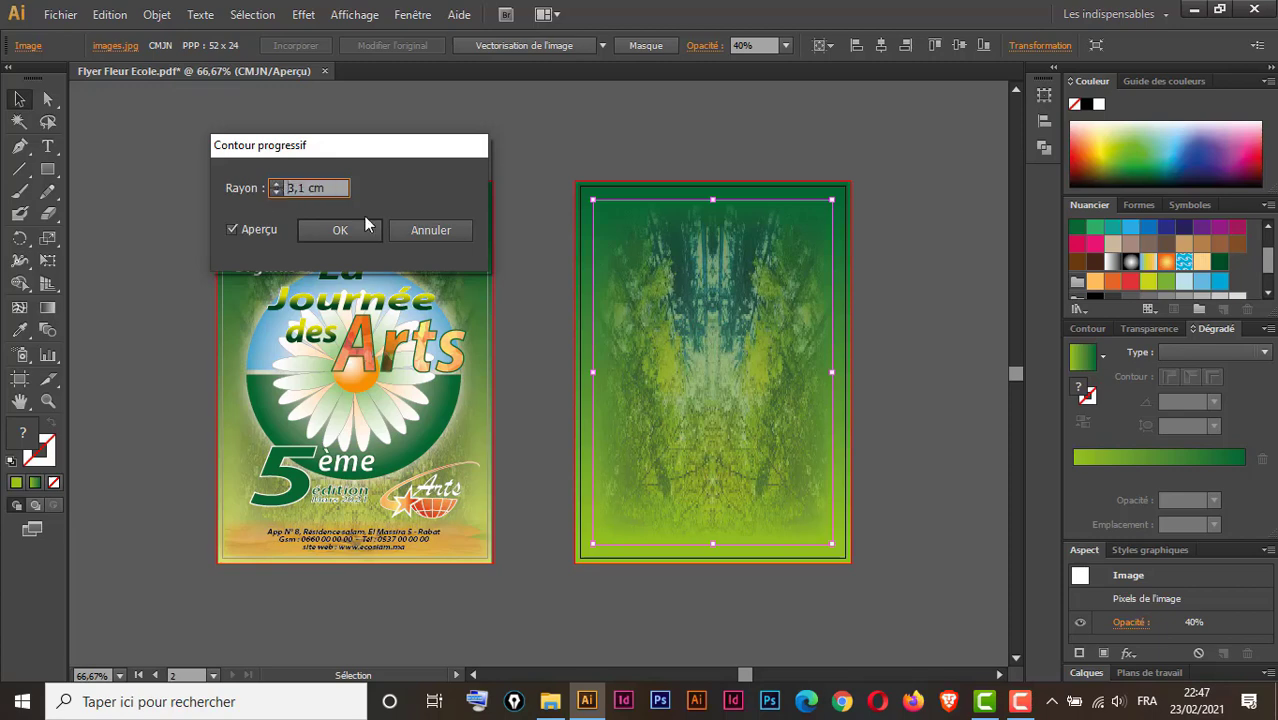
pyautogui.click(279, 189)
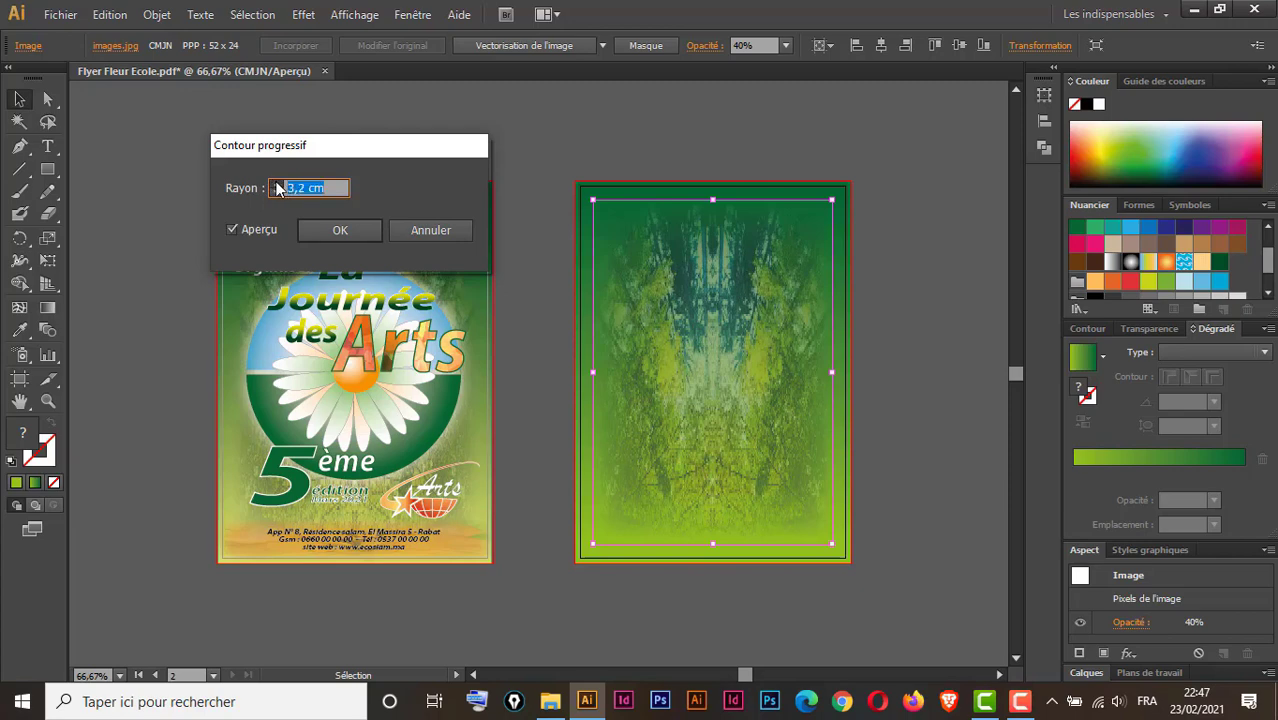
pyautogui.click(277, 184)
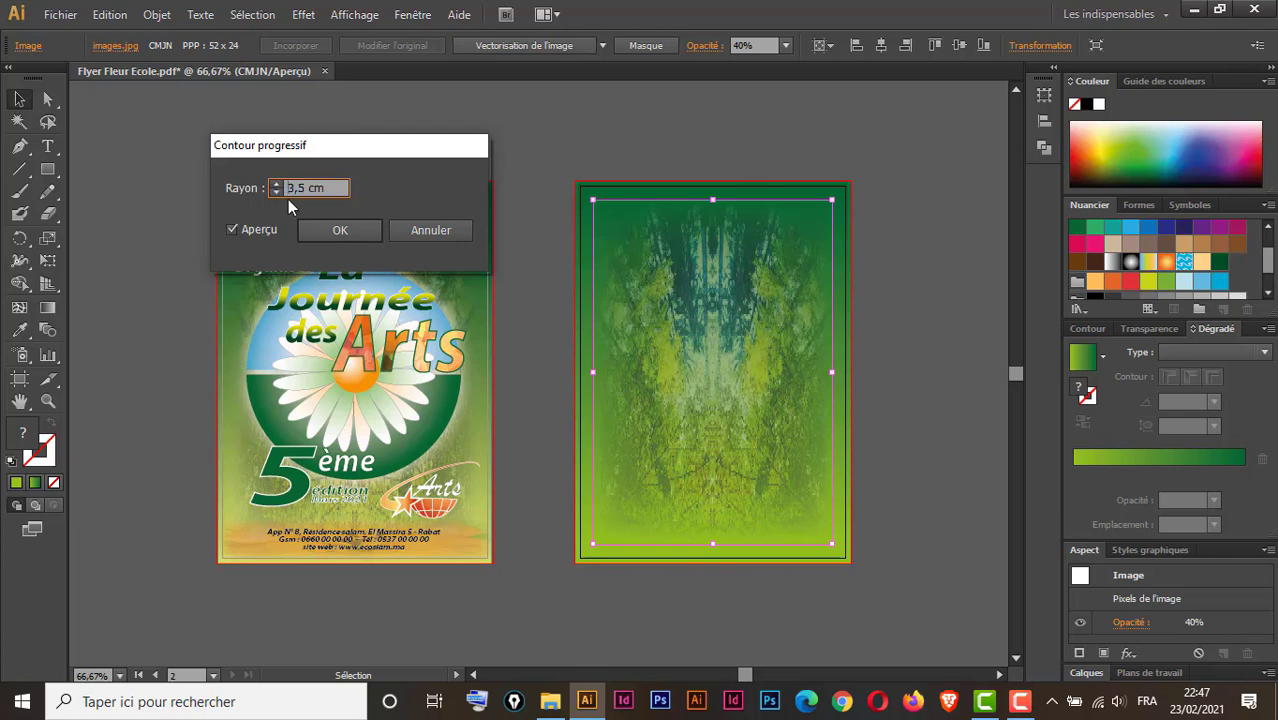
pyautogui.press('Up')
pyautogui.click(347, 229)
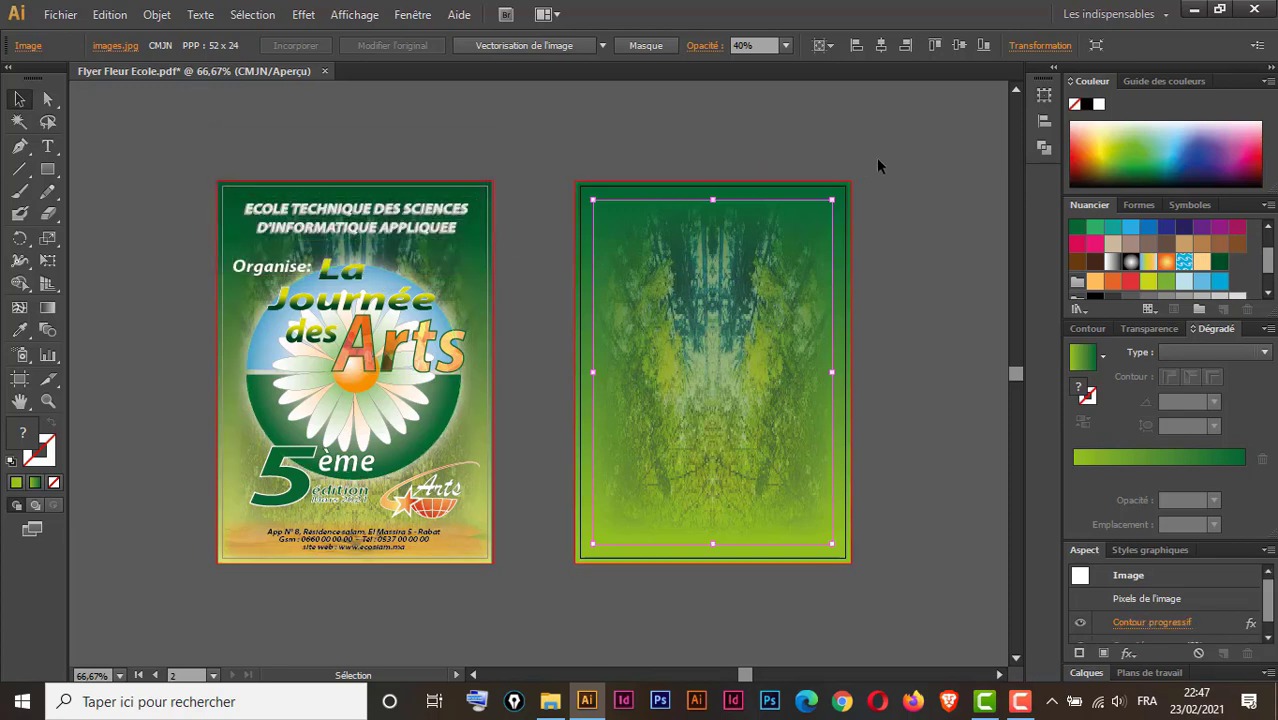
pyautogui.click(887, 297)
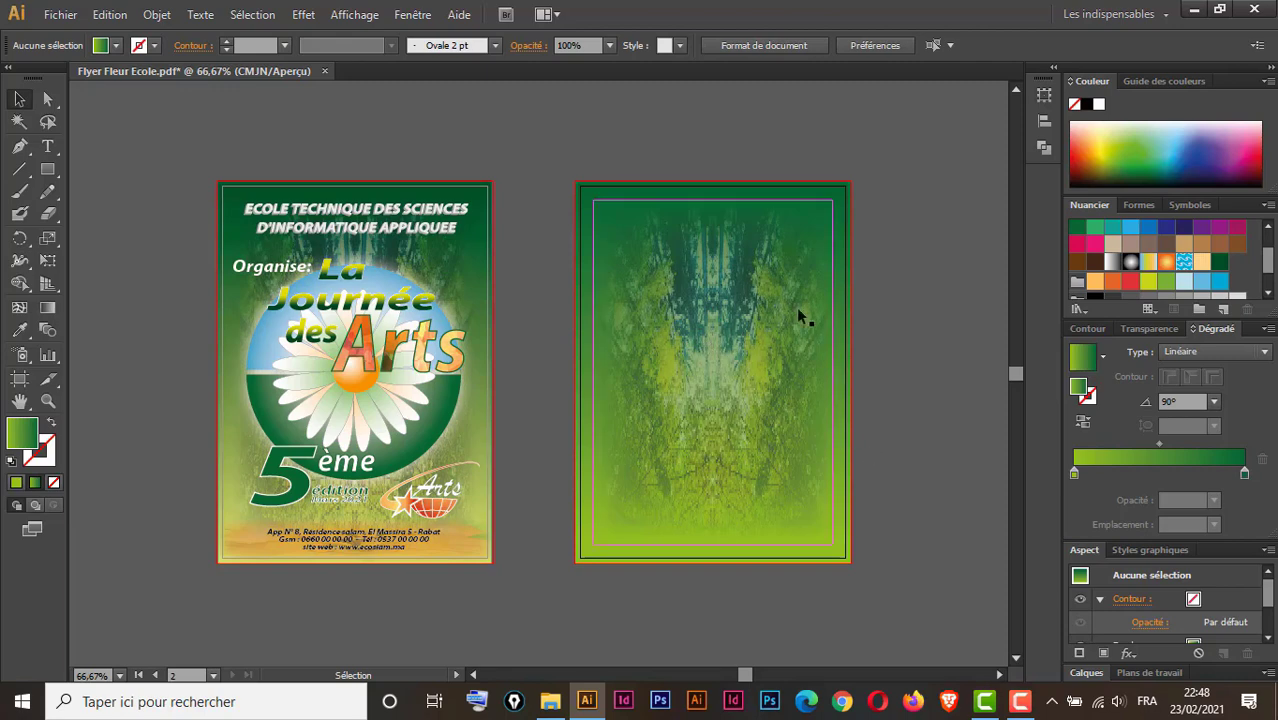
# Select all objects on both artboards to show their outlines, and clear the selection.
pyautogui.moveTo(890, 237); pyautogui.dragTo(288, 402)
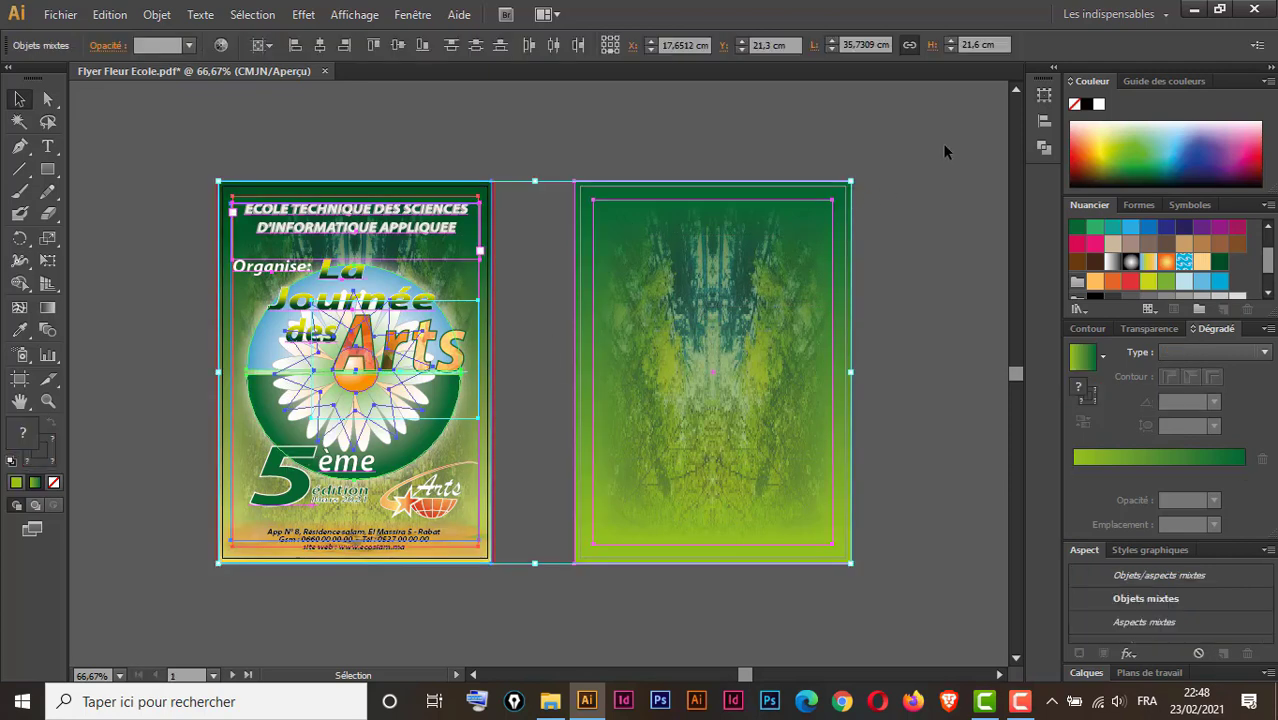
pyautogui.moveTo(914, 147); pyautogui.dragTo(147, 624)
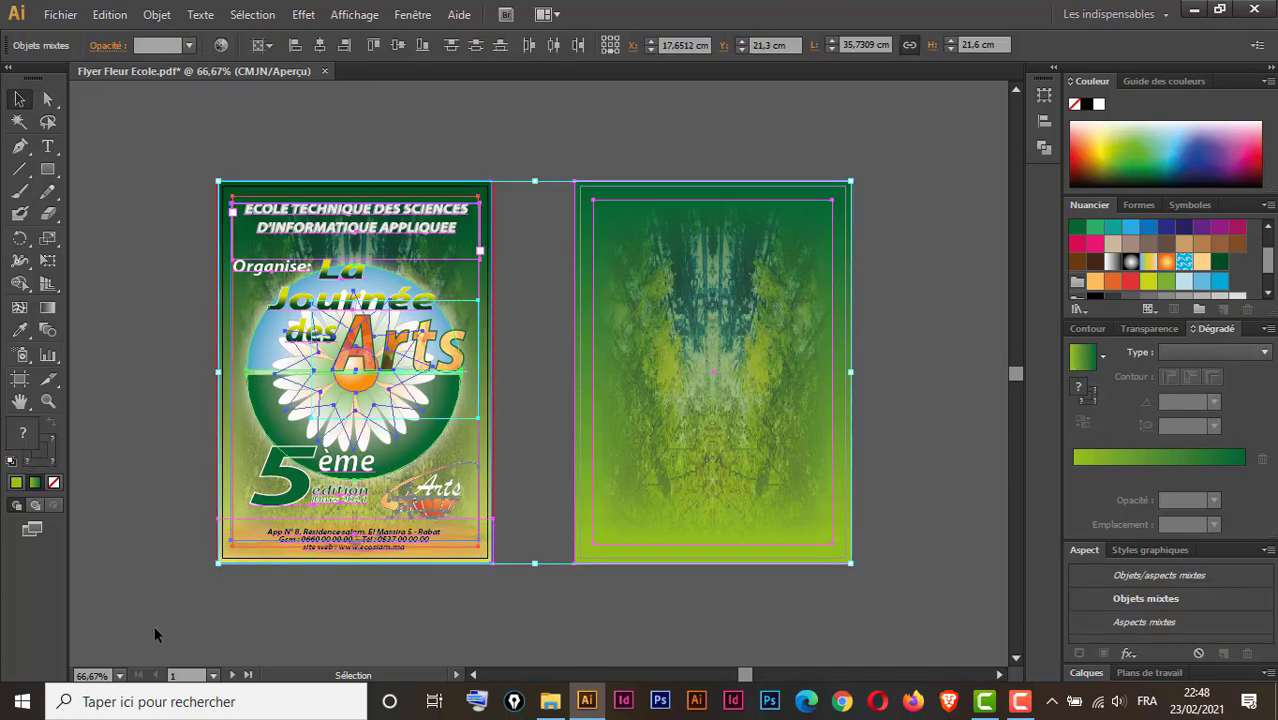
pyautogui.click(541, 656)
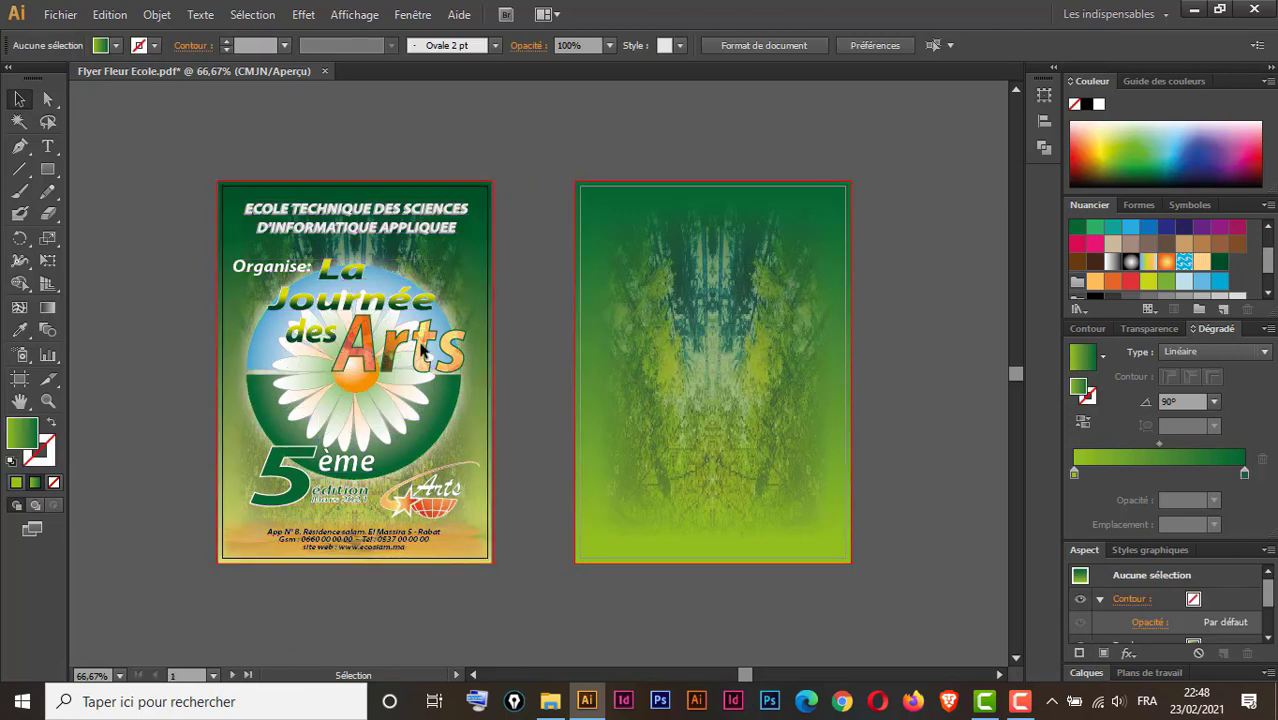
pyautogui.click(784, 272)
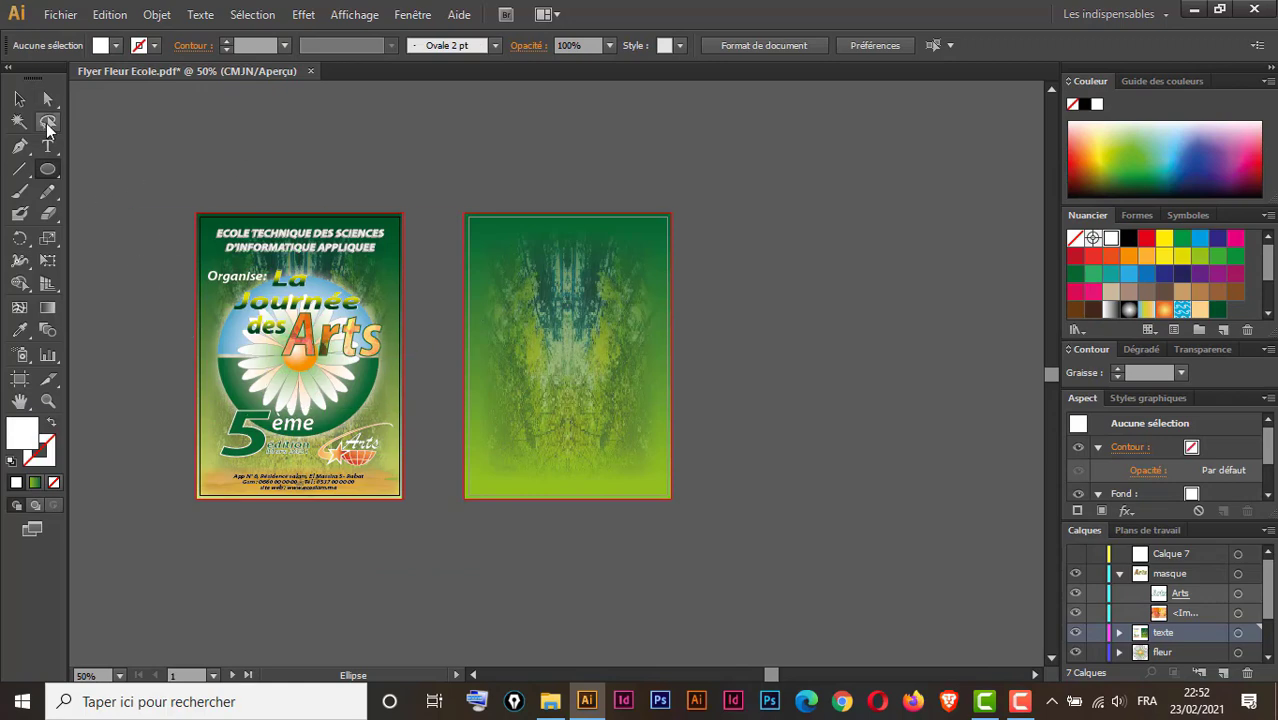
# Draw a circle with the Ellipse tool over the round backdrop behind the daisy on the finished flyer.
pyautogui.moveTo(52, 176); pyautogui.dragTo(157, 209)
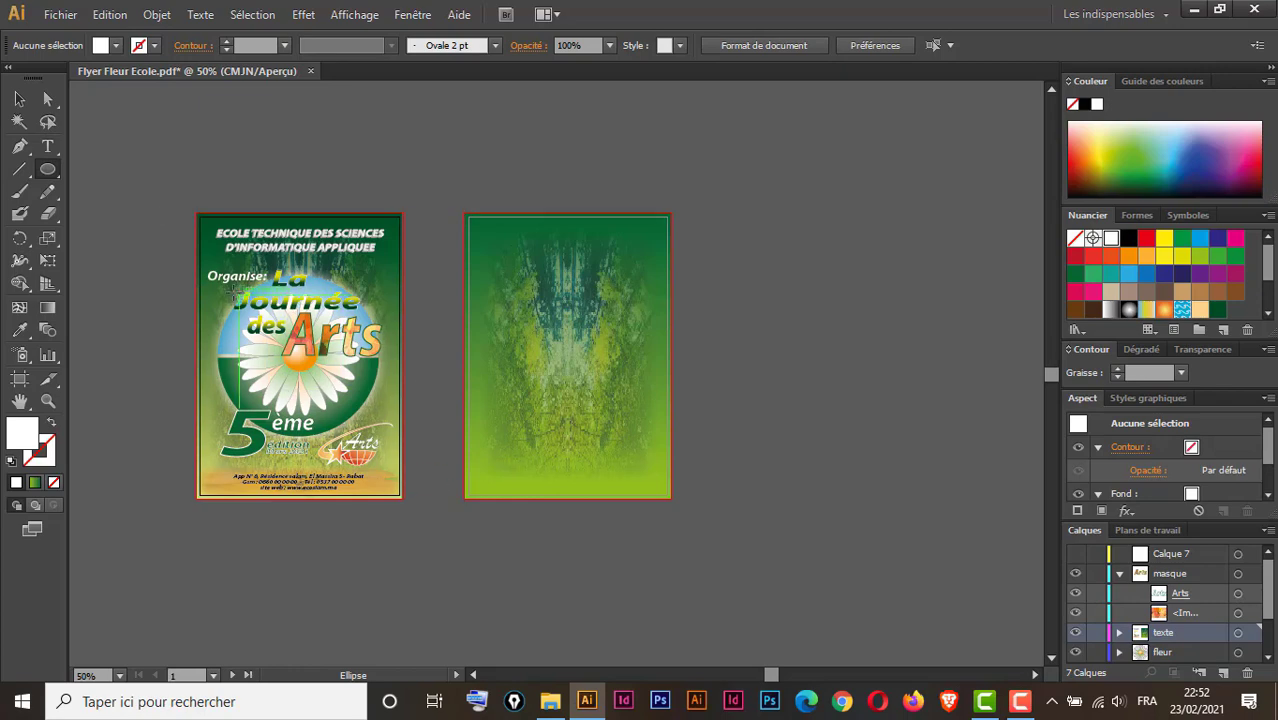
pyautogui.moveTo(212, 271); pyautogui.dragTo(318, 377)
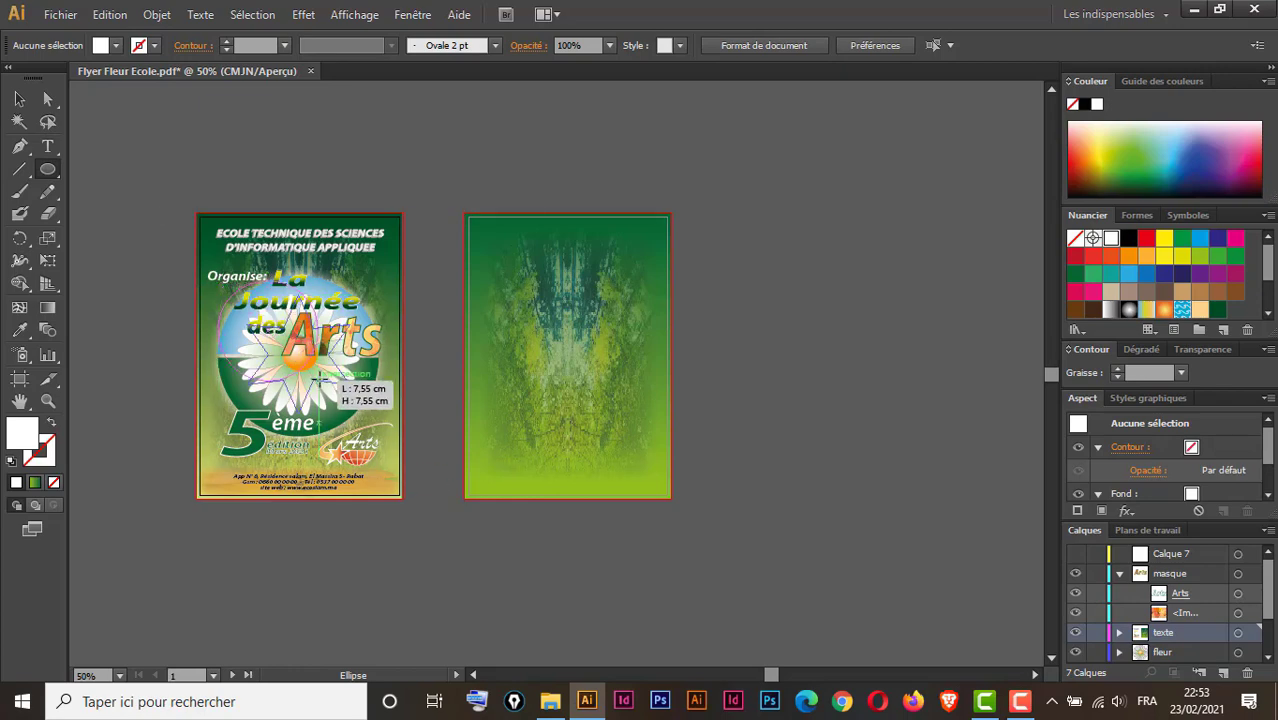
pyautogui.moveTo(320, 377); pyautogui.dragTo(380, 431)
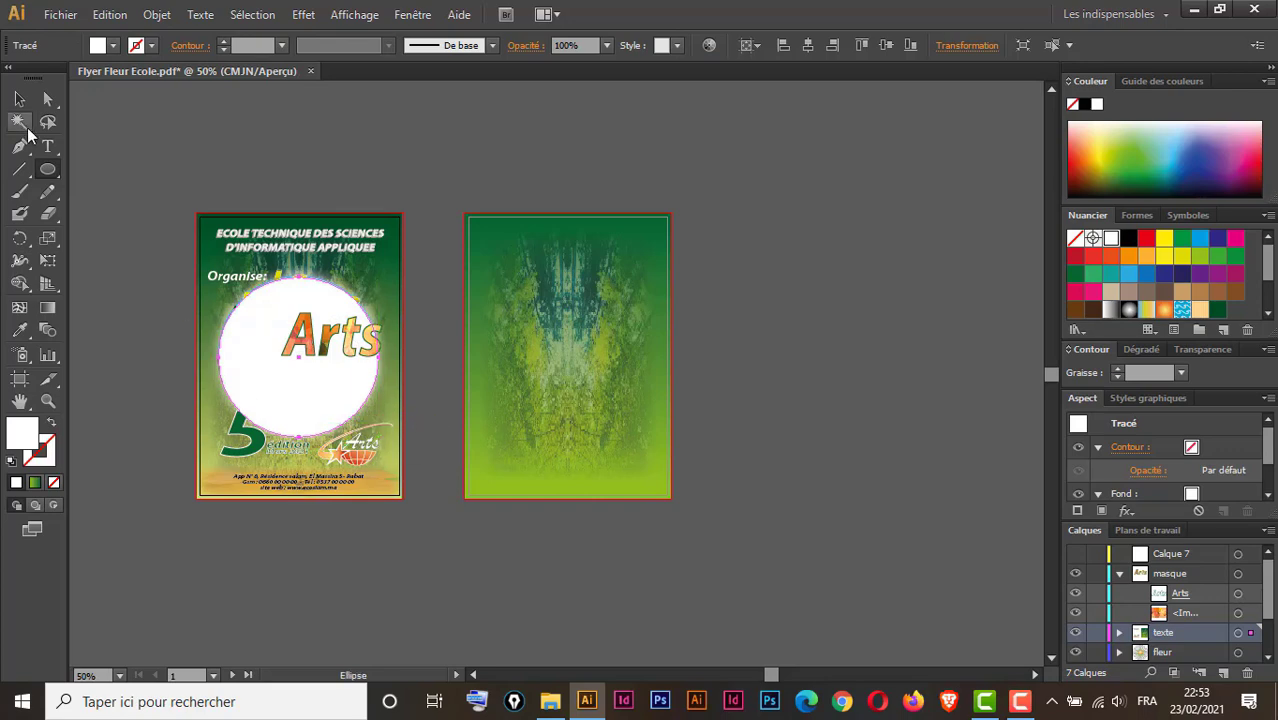
# Give the circle the default 1 pt black stroke and remove its fill.
pyautogui.click(19, 99)
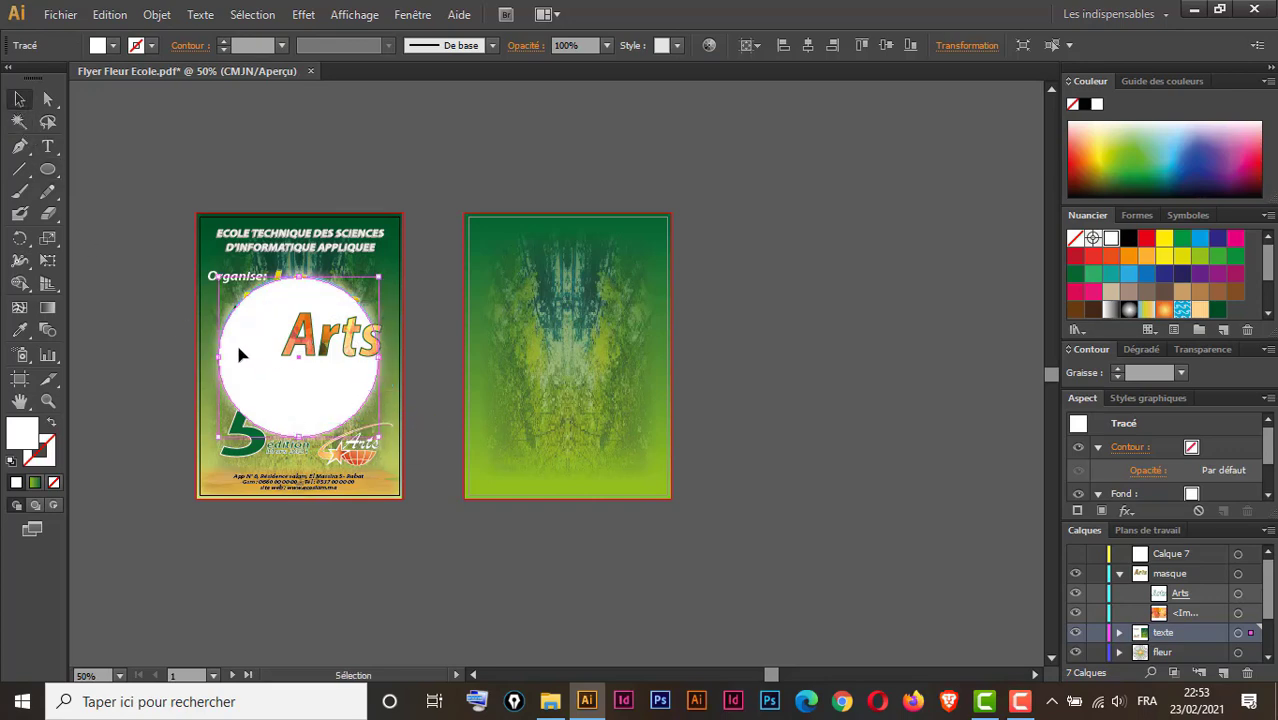
pyautogui.click(11, 461)
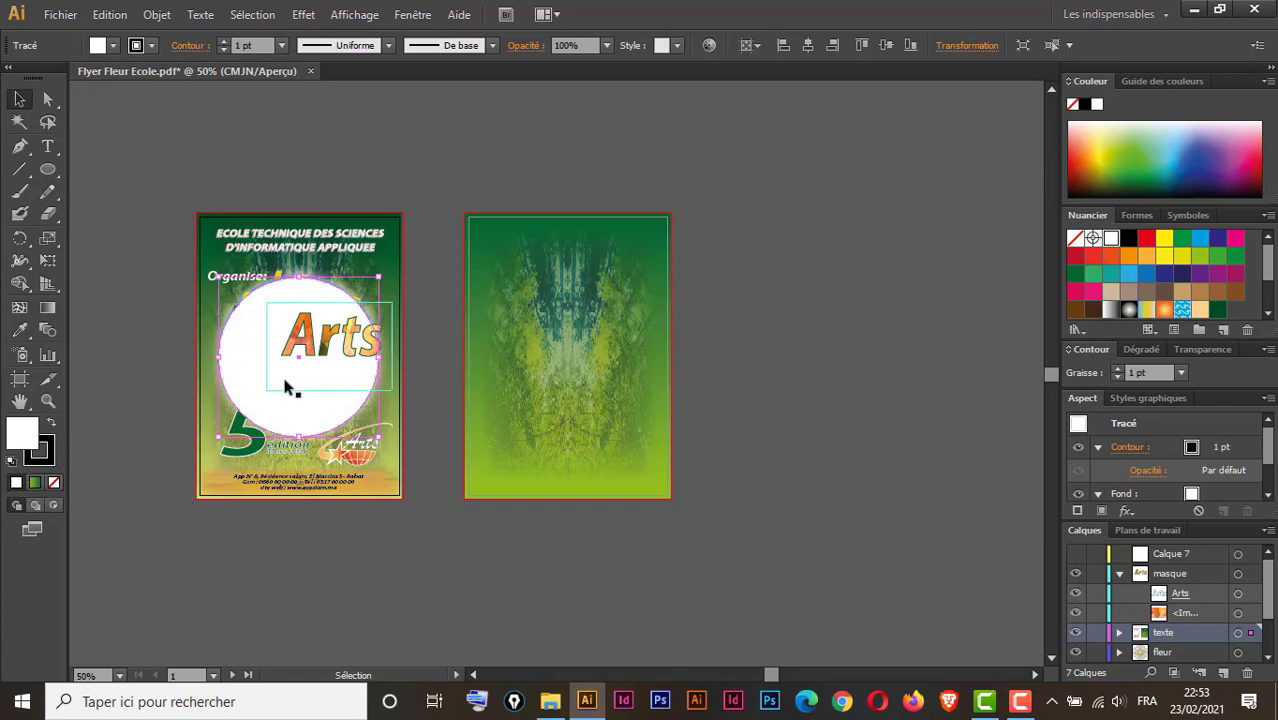
pyautogui.click(55, 482)
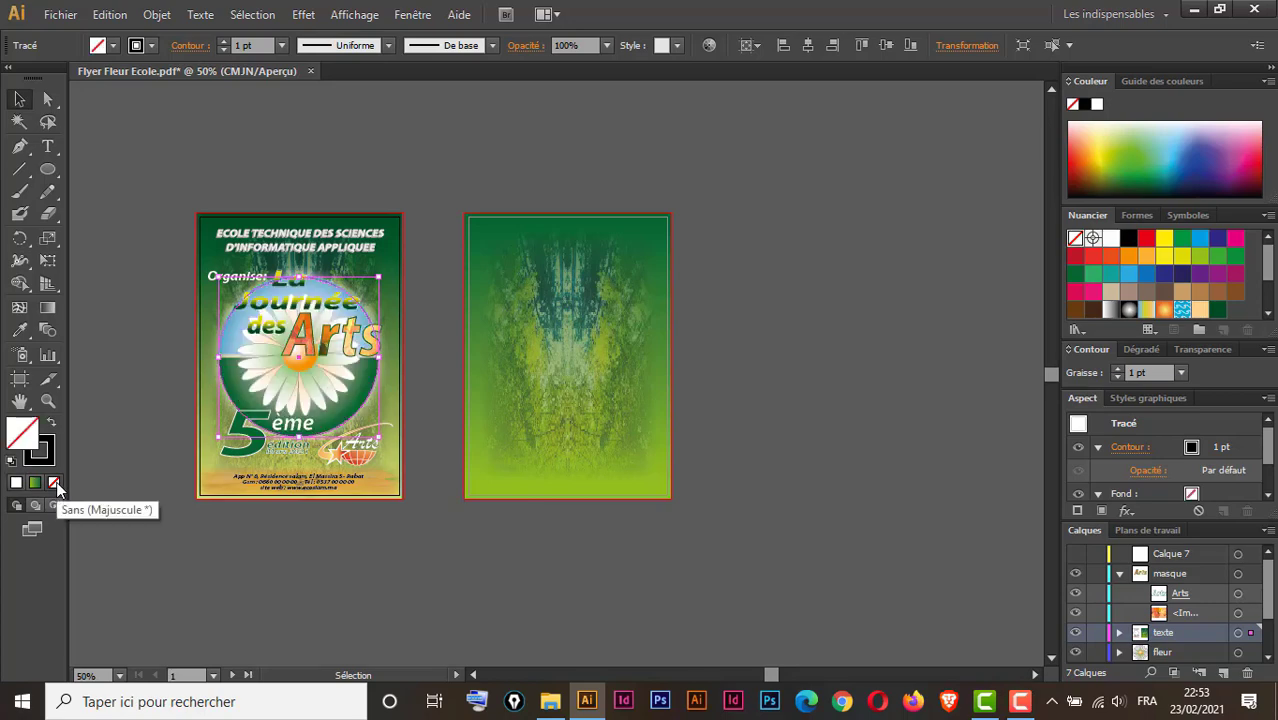
# Draw a thin horizontal rectangle across the circle's middle, wider than the circle, with the default white fill and 1 pt black stroke.
pyautogui.click(174, 305)
pyautogui.moveTo(196, 286); pyautogui.dragTo(457, 487)
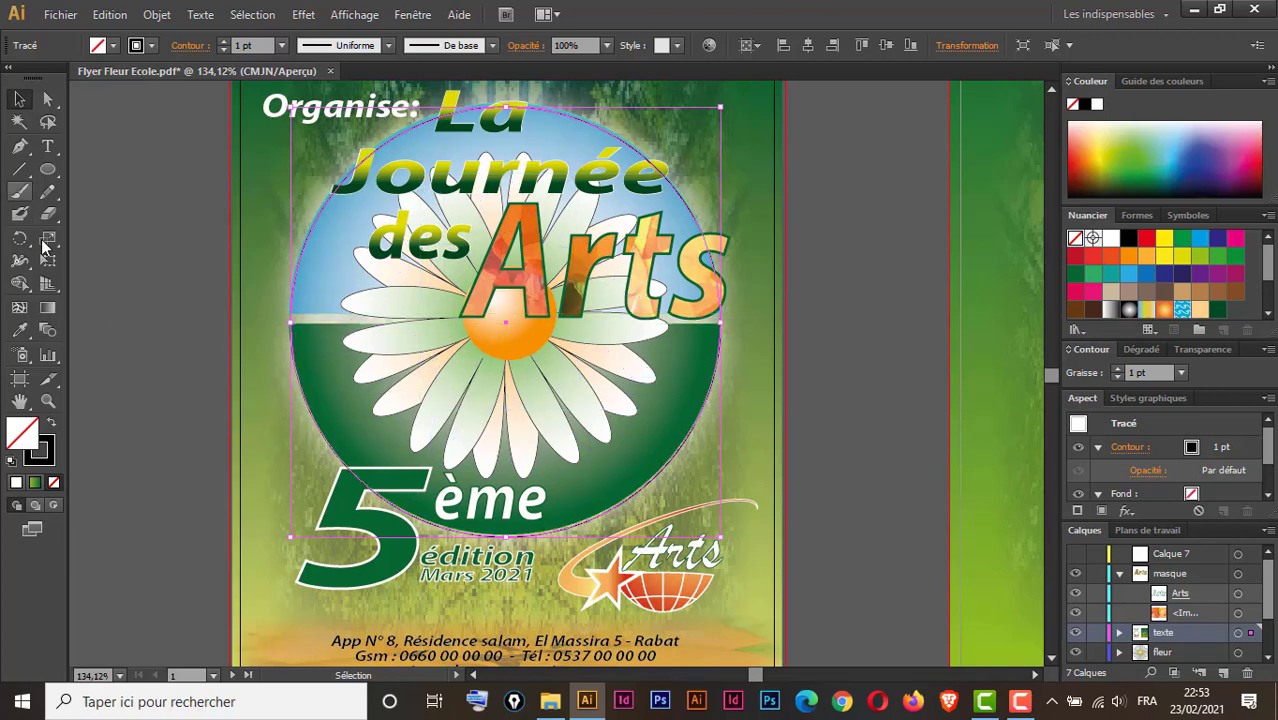
pyautogui.moveTo(49, 174); pyautogui.dragTo(110, 171)
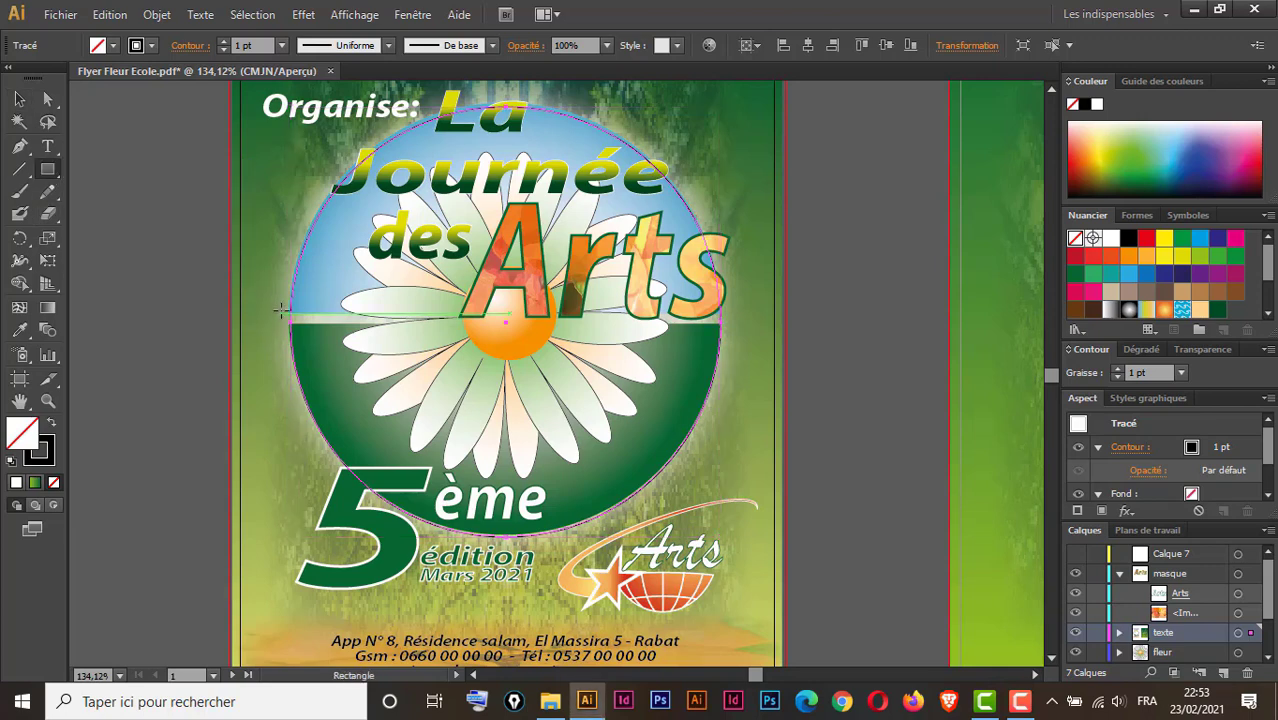
pyautogui.moveTo(280, 315); pyautogui.dragTo(742, 321)
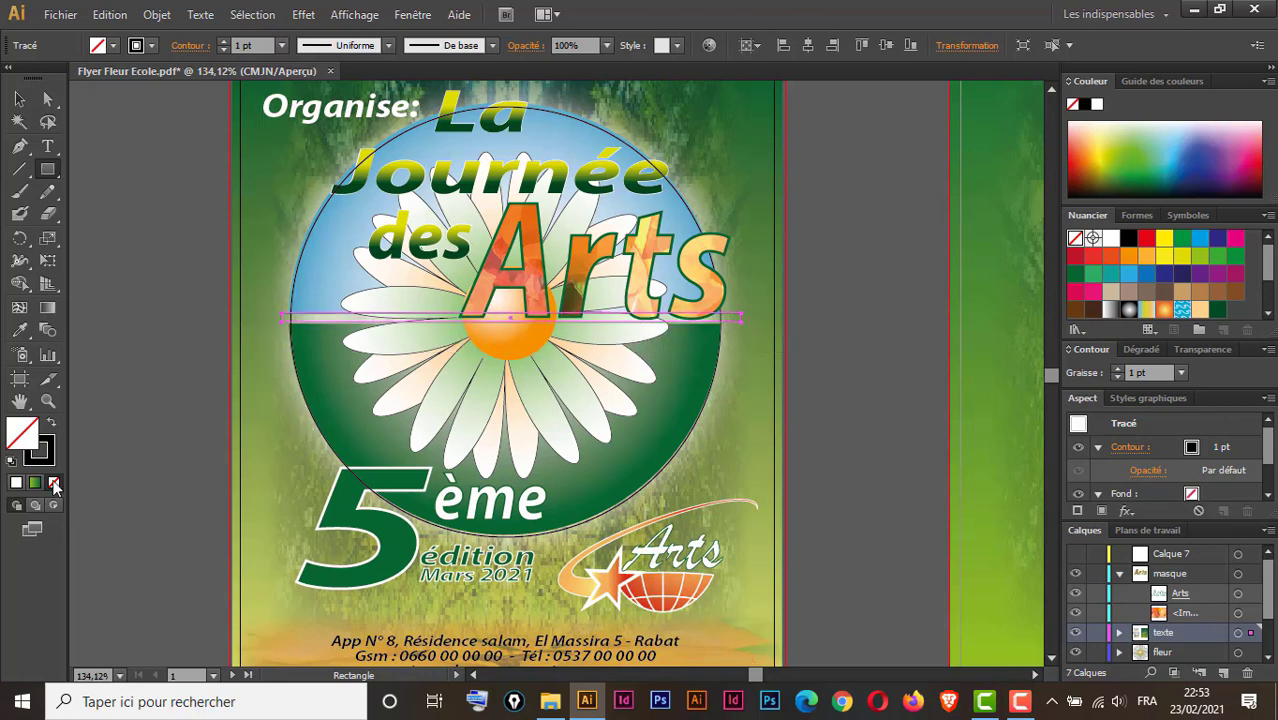
pyautogui.click(19, 99)
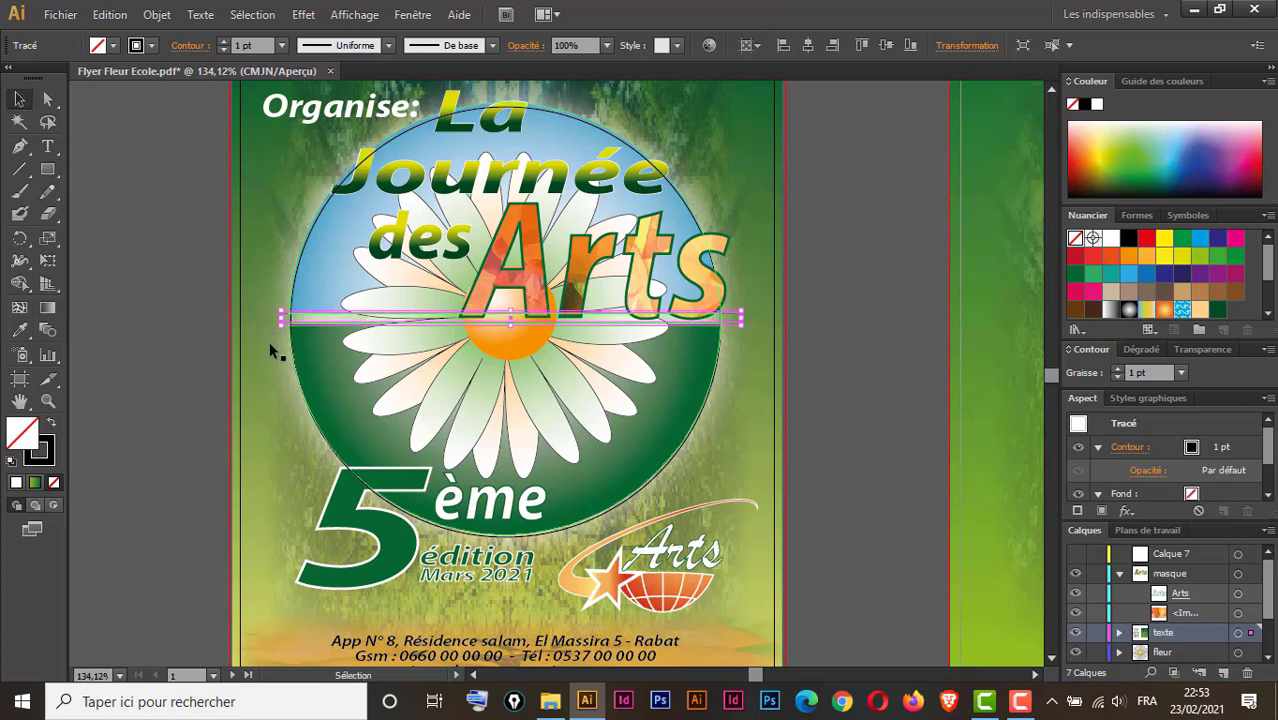
pyautogui.click(11, 461)
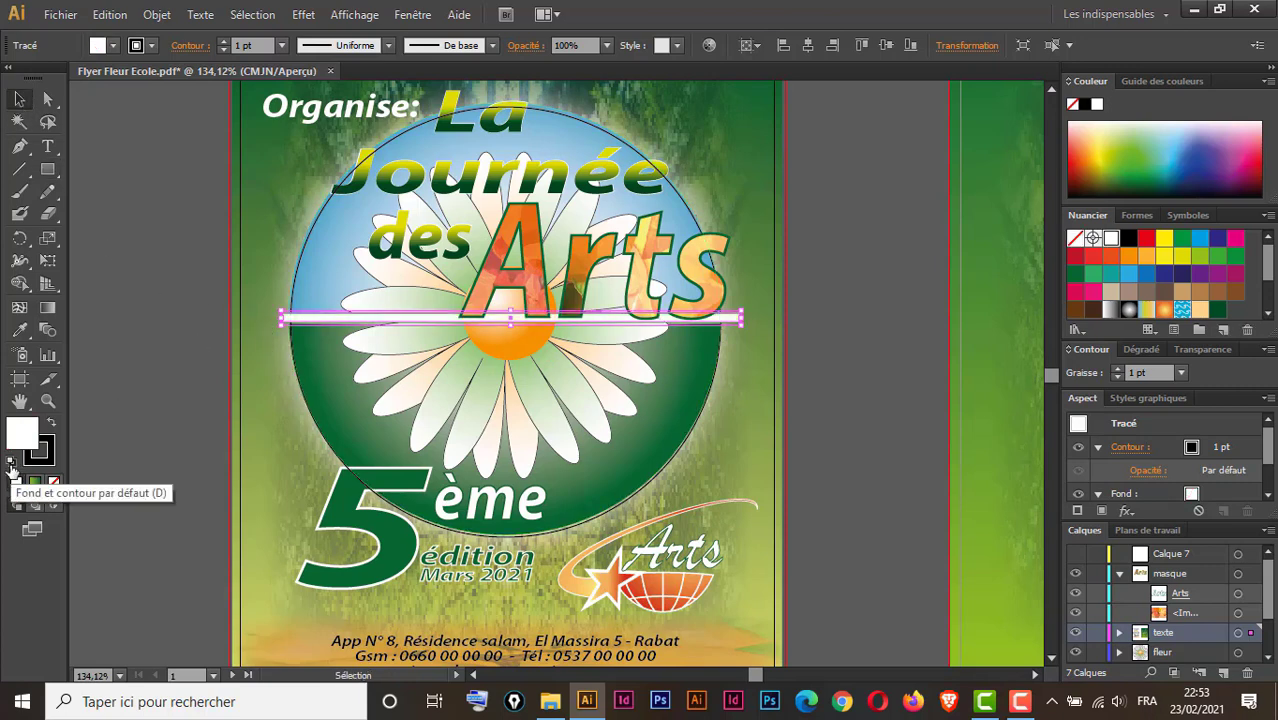
# Move the circle and the thin rectangle together horizontally from the finished flyer onto the middle of the second artboard.
pyautogui.keyDown('shift'); pyautogui.click(295, 270); pyautogui.keyUp('shift')
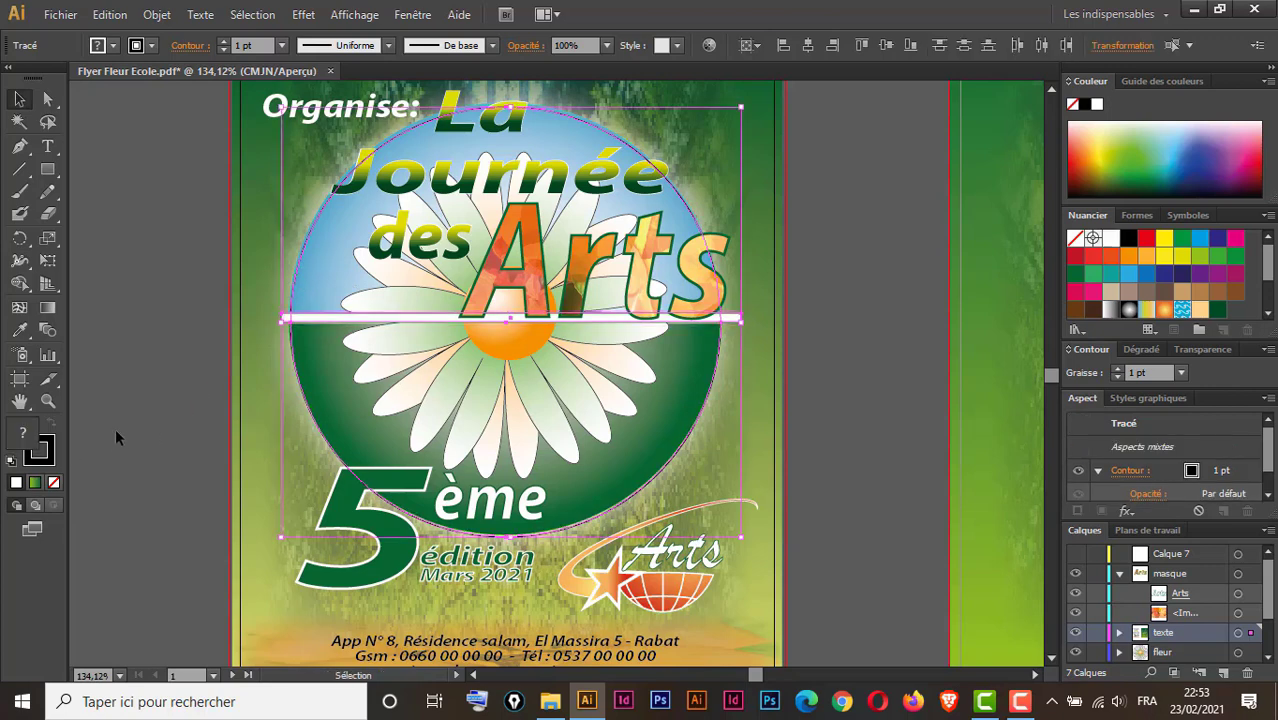
pyautogui.press('a')
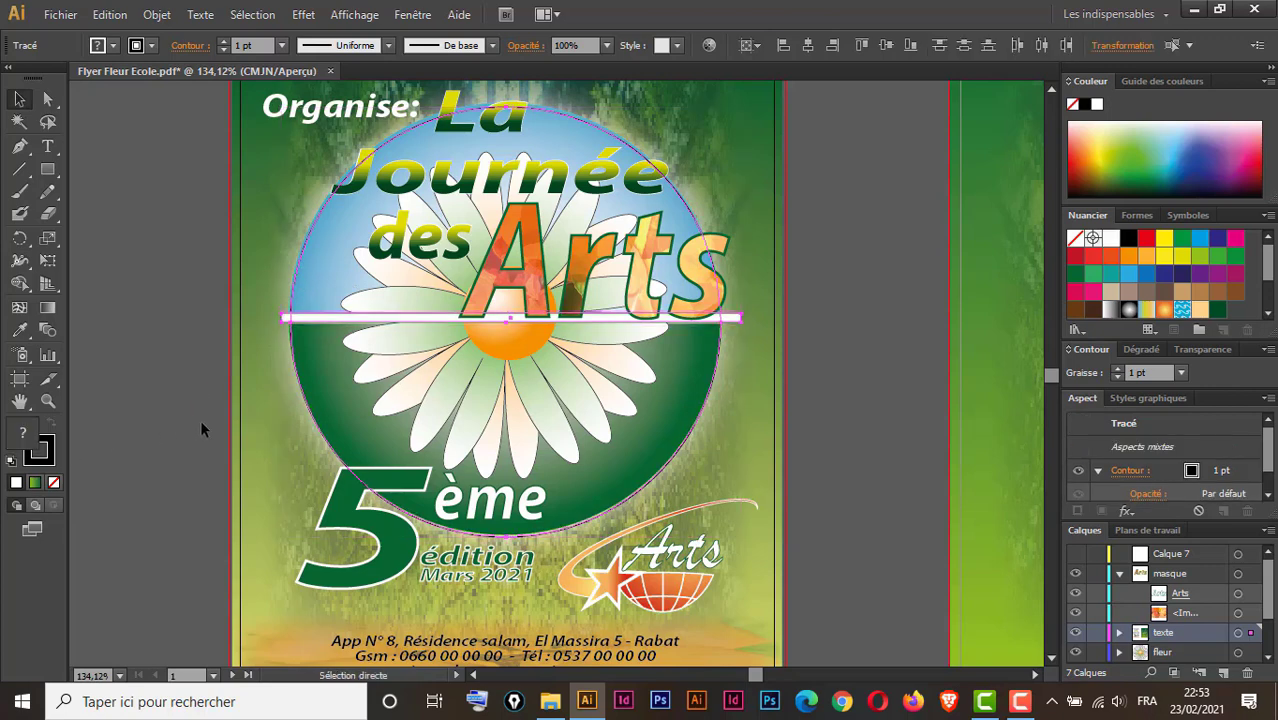
pyautogui.hotkey('ctrl', '-')
pyautogui.hotkey('ctrl', '-')
pyautogui.press('v')
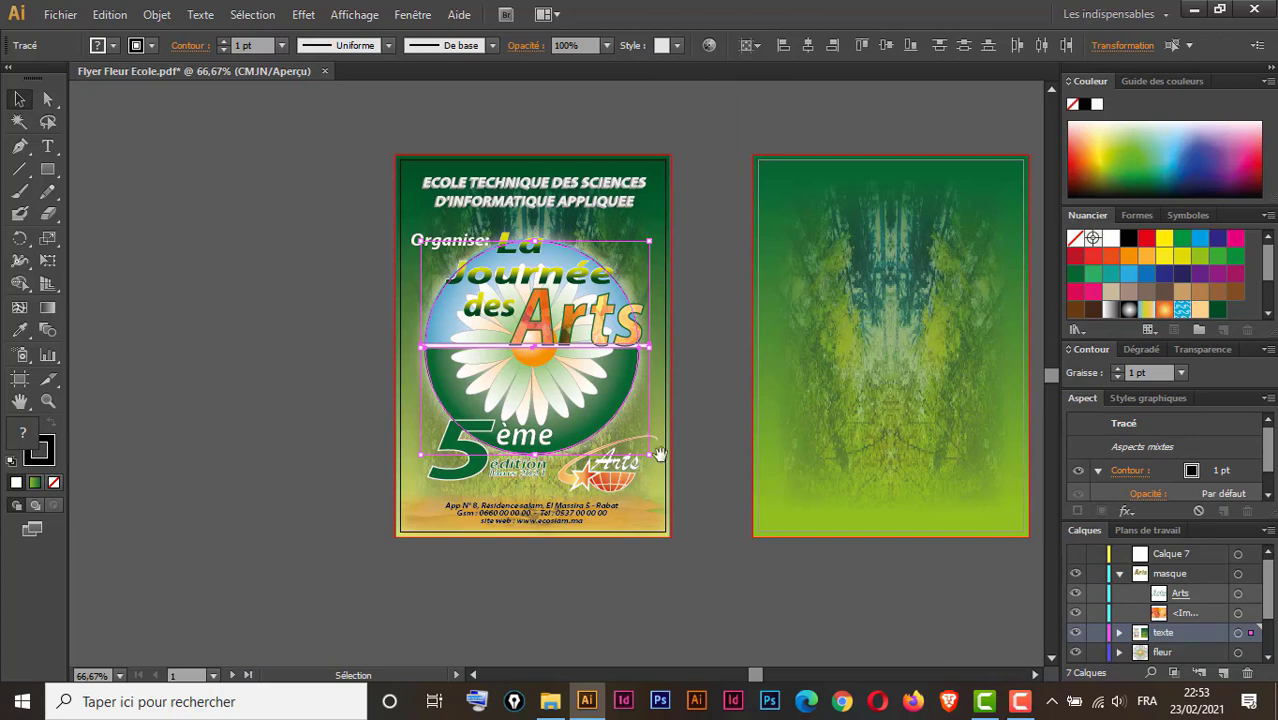
pyautogui.moveTo(659, 455); pyautogui.dragTo(494, 460)
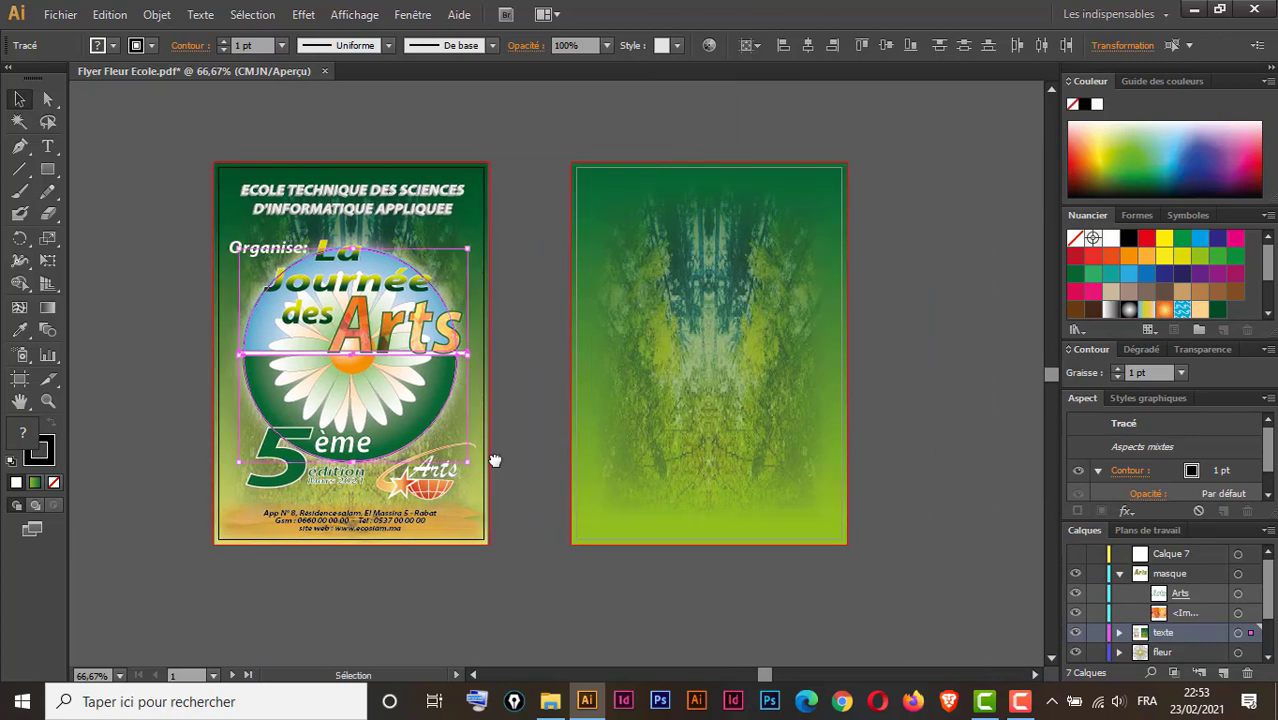
pyautogui.hotkey('shift', 'Right')
pyautogui.hotkey('shift', 'Right')
pyautogui.hotkey('shift', 'Right')
pyautogui.hotkey('shift', 'Right')
pyautogui.hotkey('shift', 'Right')
pyautogui.hotkey('shift', 'Right')
pyautogui.hotkey('shift', 'Right')
pyautogui.hotkey('shift', 'Right')
pyautogui.hotkey('shift', 'Right')
pyautogui.hotkey('shift', 'Right')
pyautogui.hotkey('shift', 'Right')
pyautogui.hotkey('shift', 'Right')
pyautogui.hotkey('shift', 'Right')
pyautogui.hotkey('shift', 'Right')
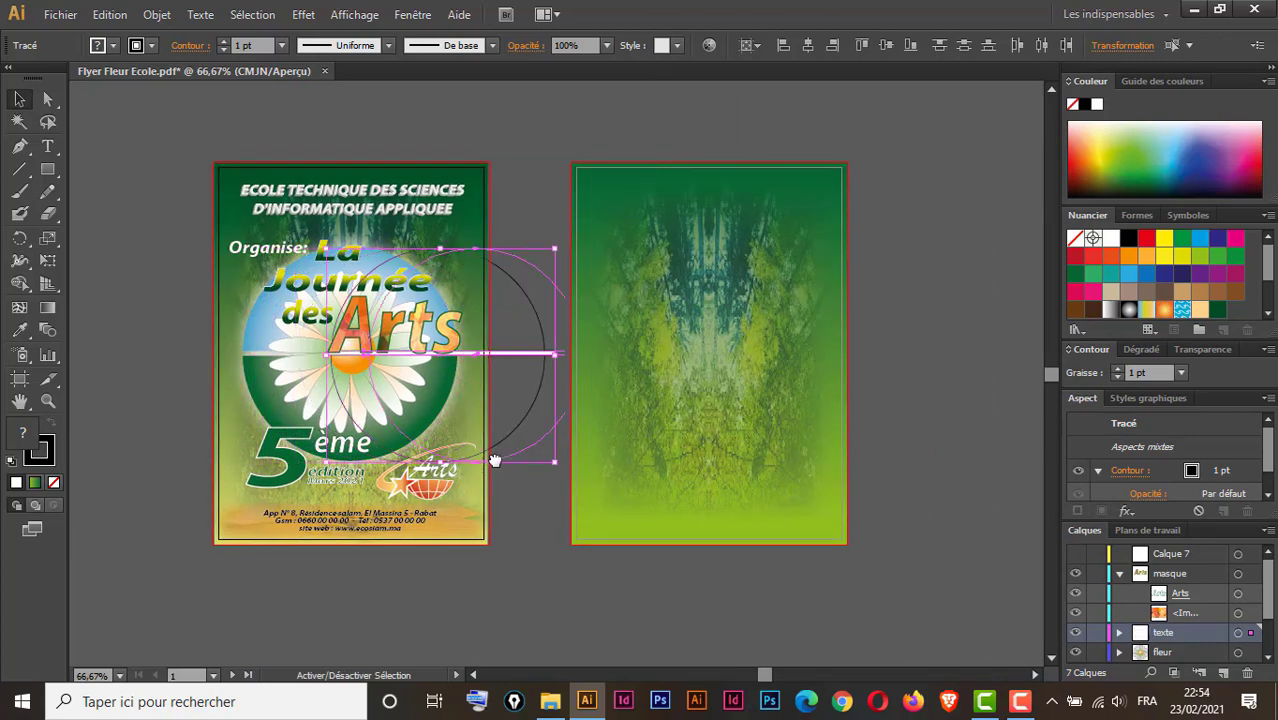
pyautogui.hotkey('shift', 'Right')
pyautogui.hotkey('shift', 'Right')
pyautogui.hotkey('shift', 'Right')
pyautogui.hotkey('shift', 'Right')
pyautogui.hotkey('shift', 'Right')
pyautogui.hotkey('shift', 'Right')
pyautogui.hotkey('shift', 'Right')
pyautogui.hotkey('shift', 'Right')
pyautogui.hotkey('shift', 'Right')
pyautogui.hotkey('shift', 'Right')
pyautogui.hotkey('shift', 'Right')
pyautogui.hotkey('shift', 'Right')
pyautogui.hotkey('shift', 'Right')
pyautogui.hotkey('shift', 'Right')
pyautogui.hotkey('shift', 'Right')
pyautogui.hotkey('shift', 'Right')
pyautogui.hotkey('shift', 'Right')
pyautogui.hotkey('shift', 'Right')
pyautogui.hotkey('shift', 'Right')
pyautogui.hotkey('shift', 'Right')
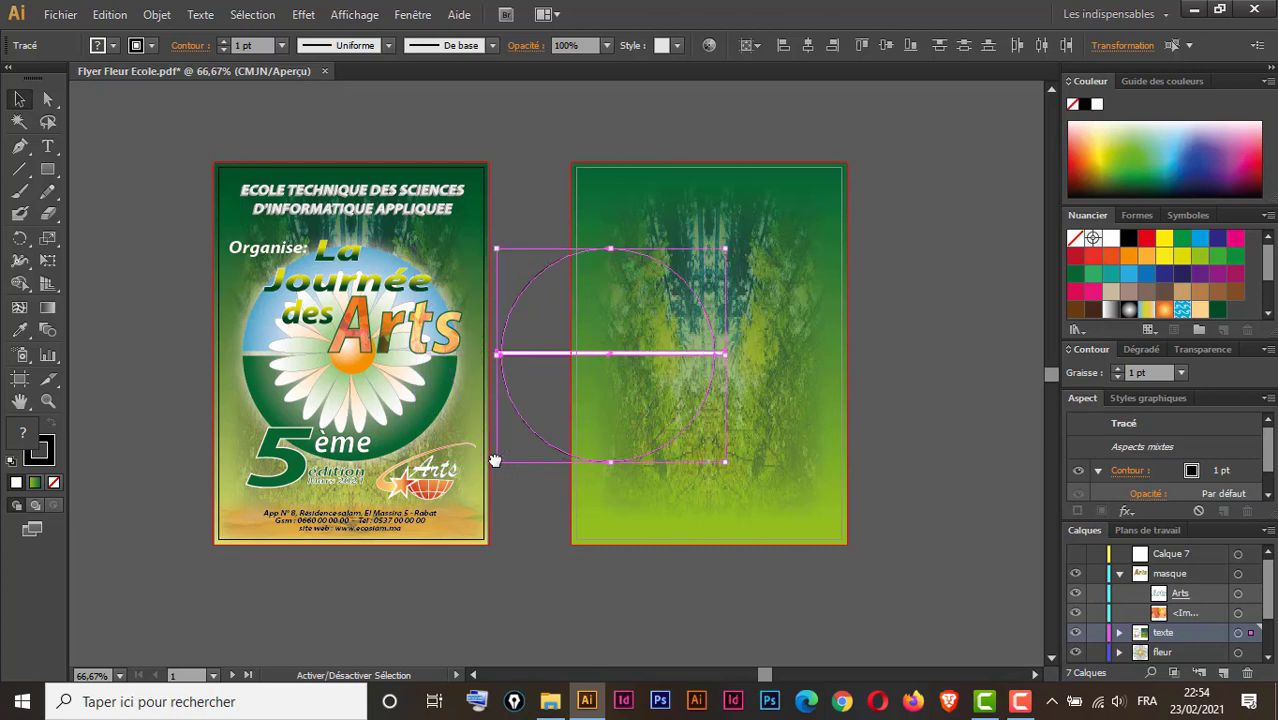
pyautogui.hotkey('shift', 'Right')
pyautogui.hotkey('shift', 'Right')
pyautogui.hotkey('shift', 'Right')
pyautogui.hotkey('shift', 'Right')
pyautogui.hotkey('shift', 'Right')
pyautogui.hotkey('shift', 'Right')
pyautogui.hotkey('shift', 'Right')
pyautogui.hotkey('shift', 'Right')
pyautogui.hotkey('shift', 'Right')
pyautogui.hotkey('shift', 'Right')
pyautogui.hotkey('shift', 'Right')
pyautogui.hotkey('shift', 'Right')
pyautogui.hotkey('shift', 'Right')
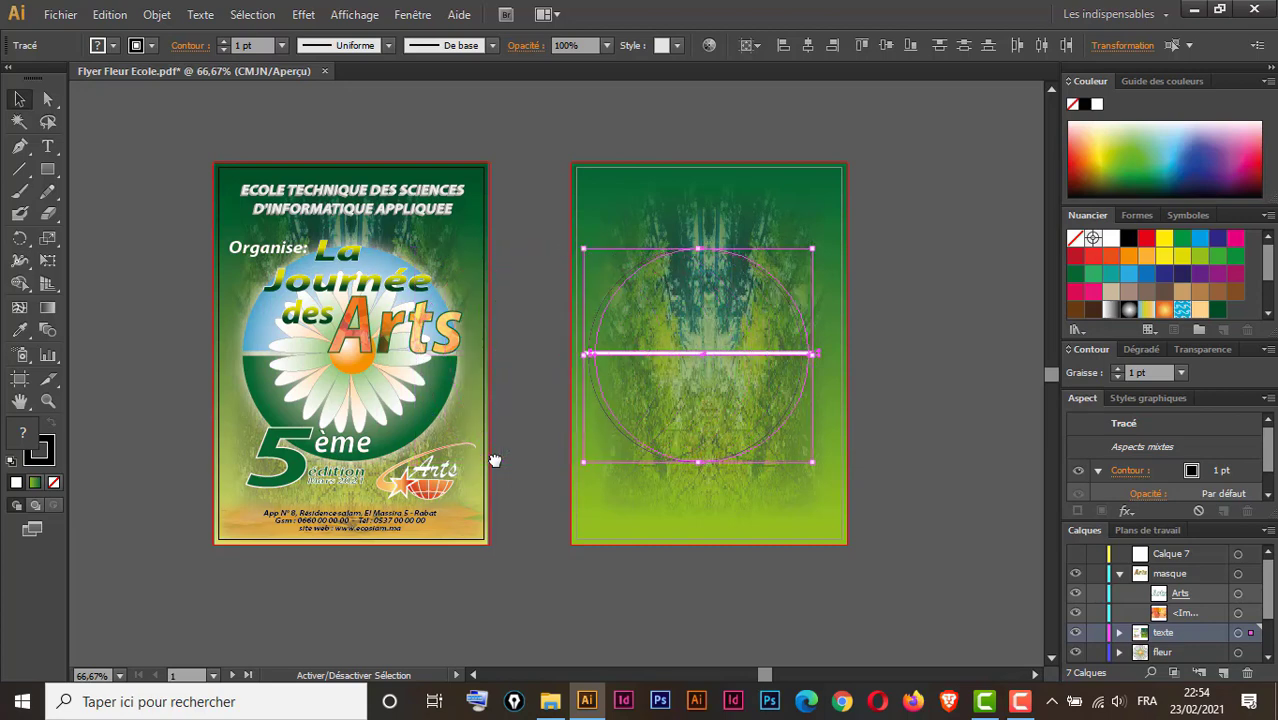
pyautogui.hotkey('shift', 'Right')
pyautogui.hotkey('shift', 'Right')
pyautogui.hotkey('shift', 'Right')
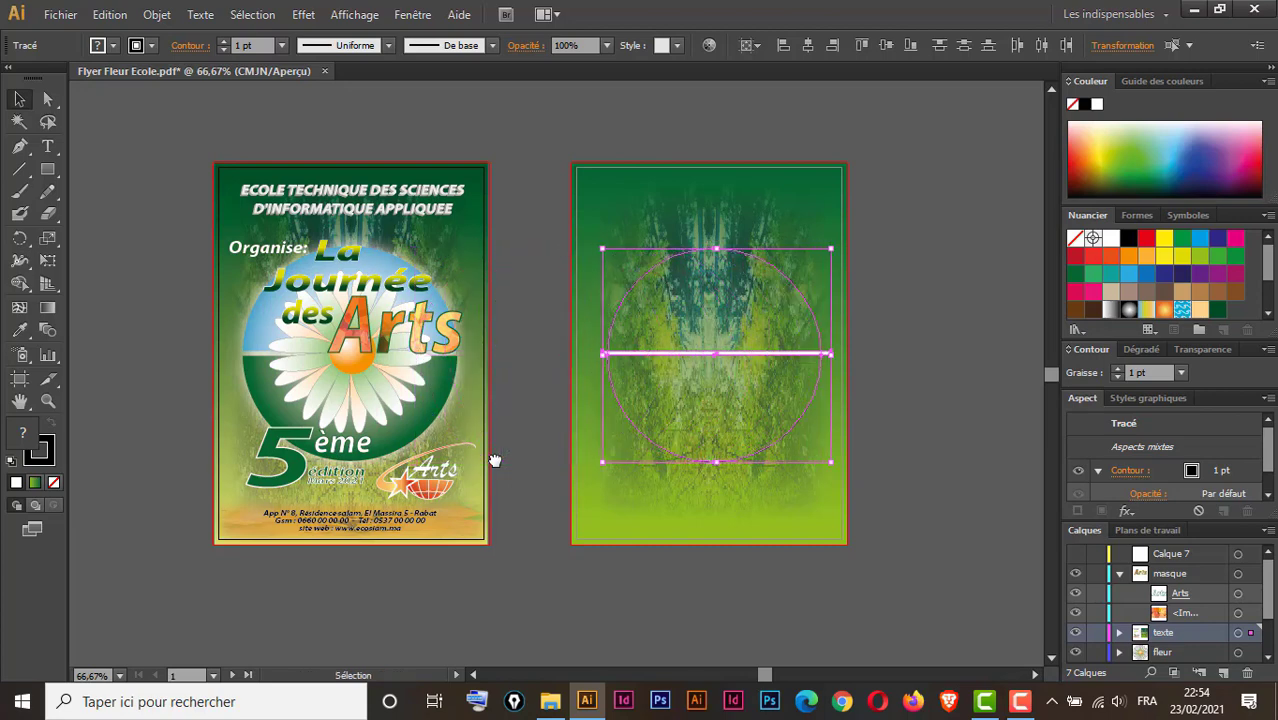
pyautogui.click(854, 371)
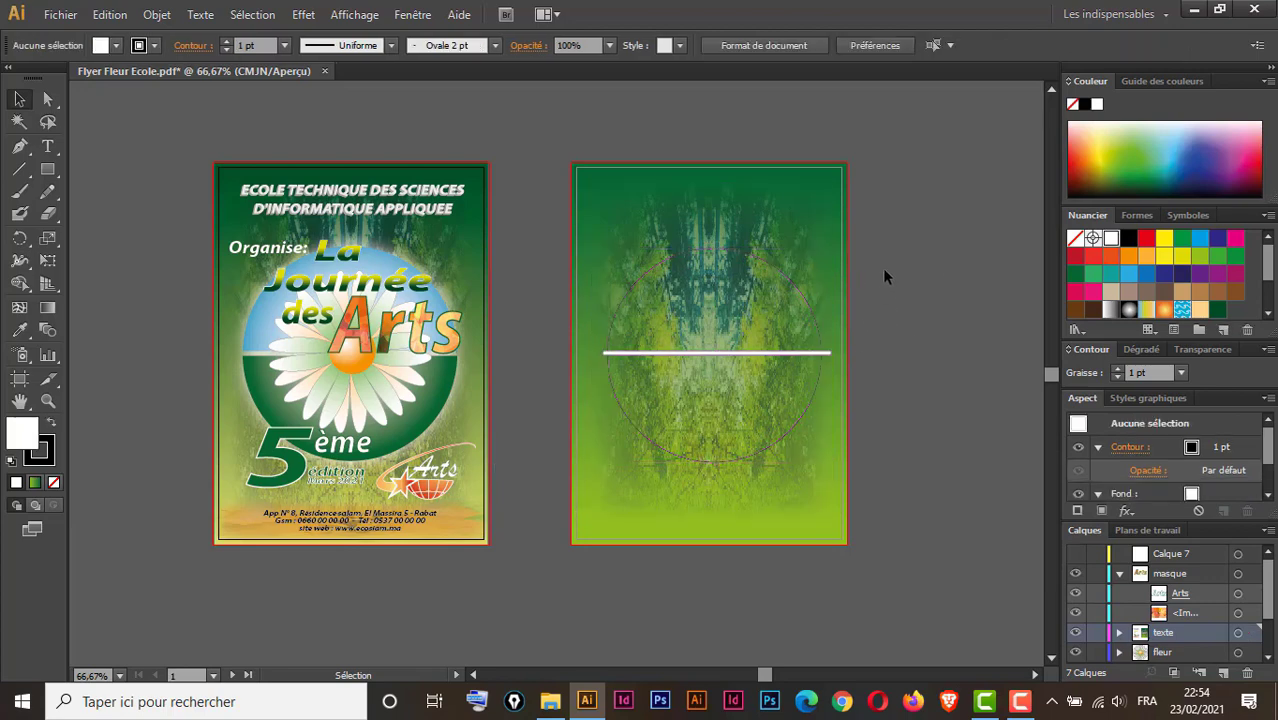
# Lock the second artboard's background, and give the circle and thin rectangle the default white fill and 1 pt black stroke.
pyautogui.click(779, 332)
pyautogui.press('ctrl+KP_2')
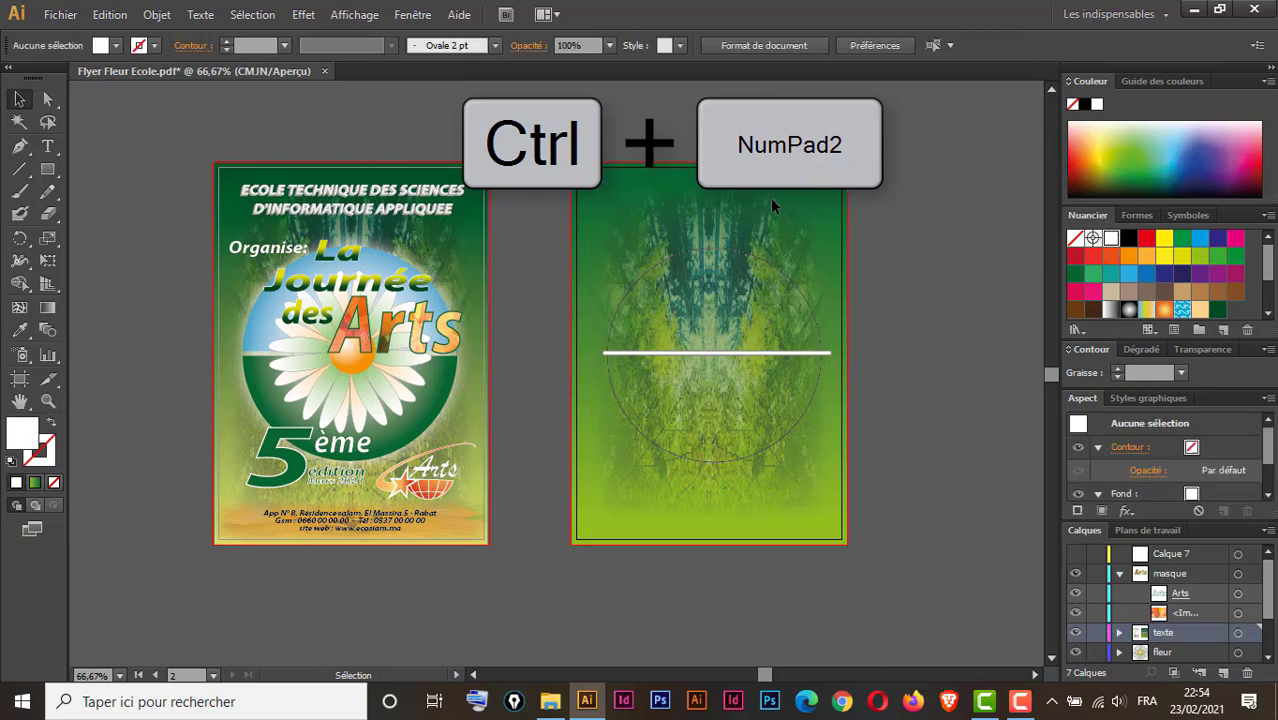
pyautogui.click(826, 353)
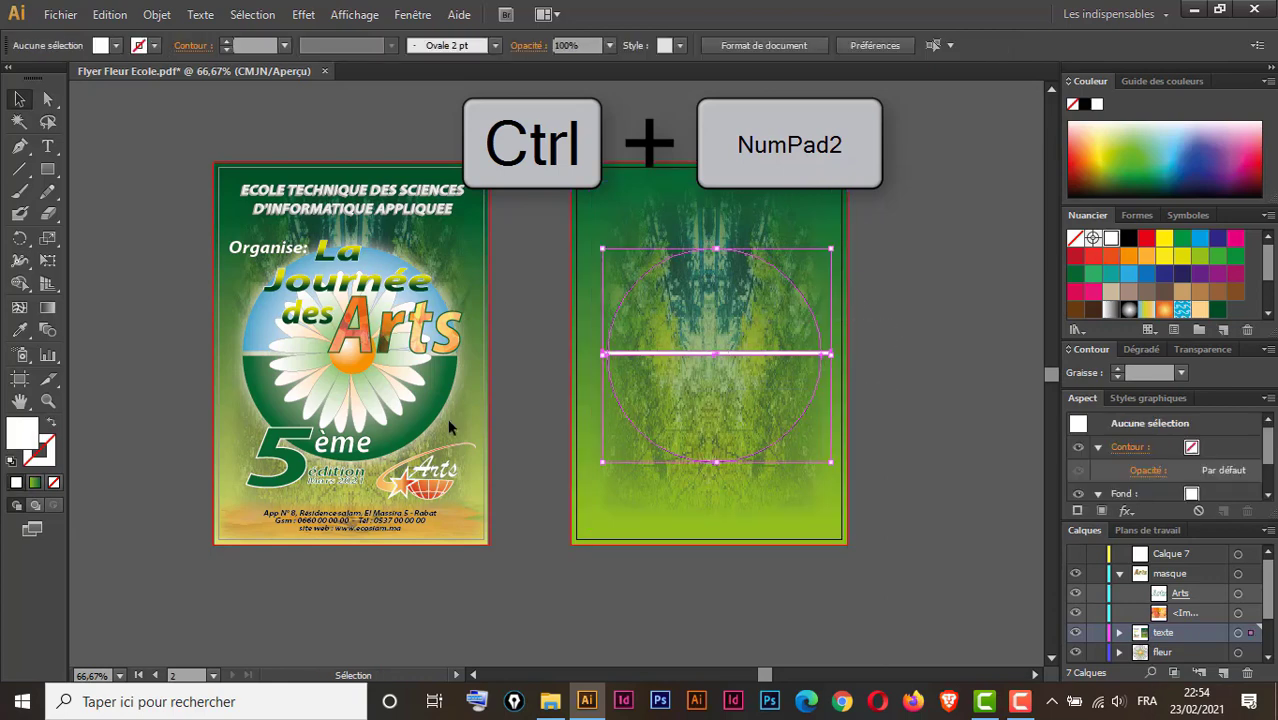
pyautogui.click(12, 461)
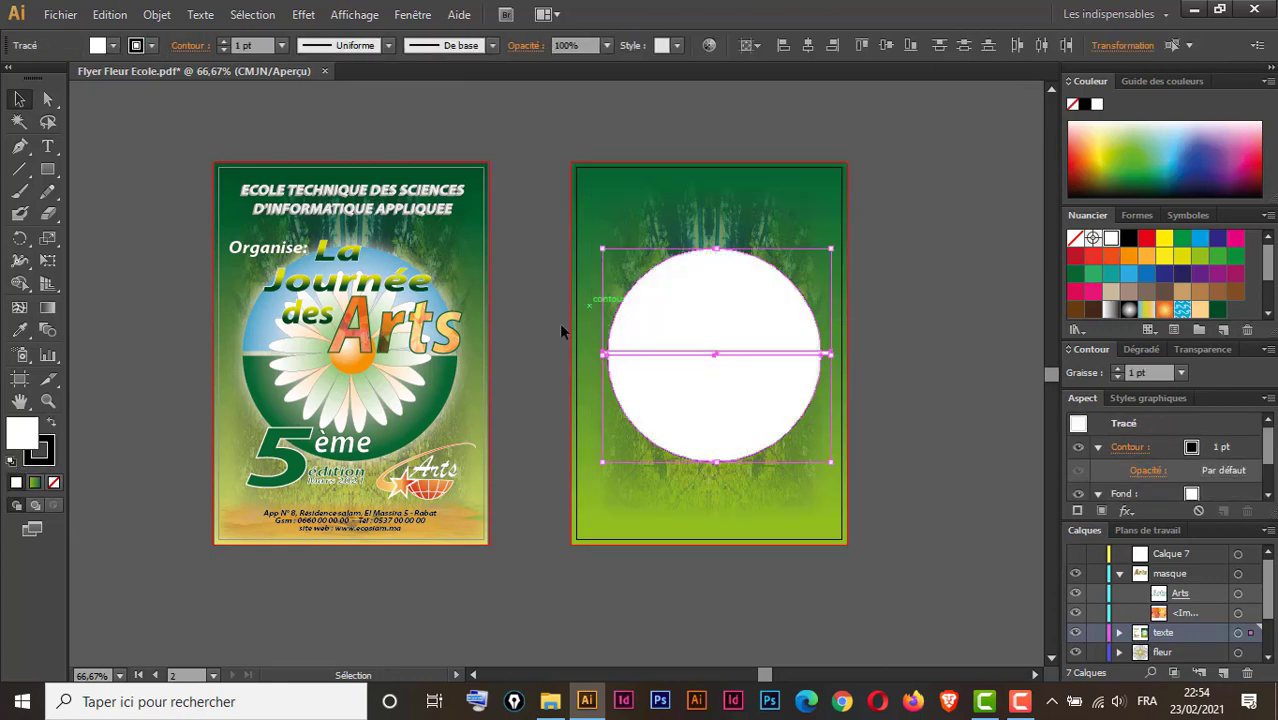
pyautogui.click(520, 342)
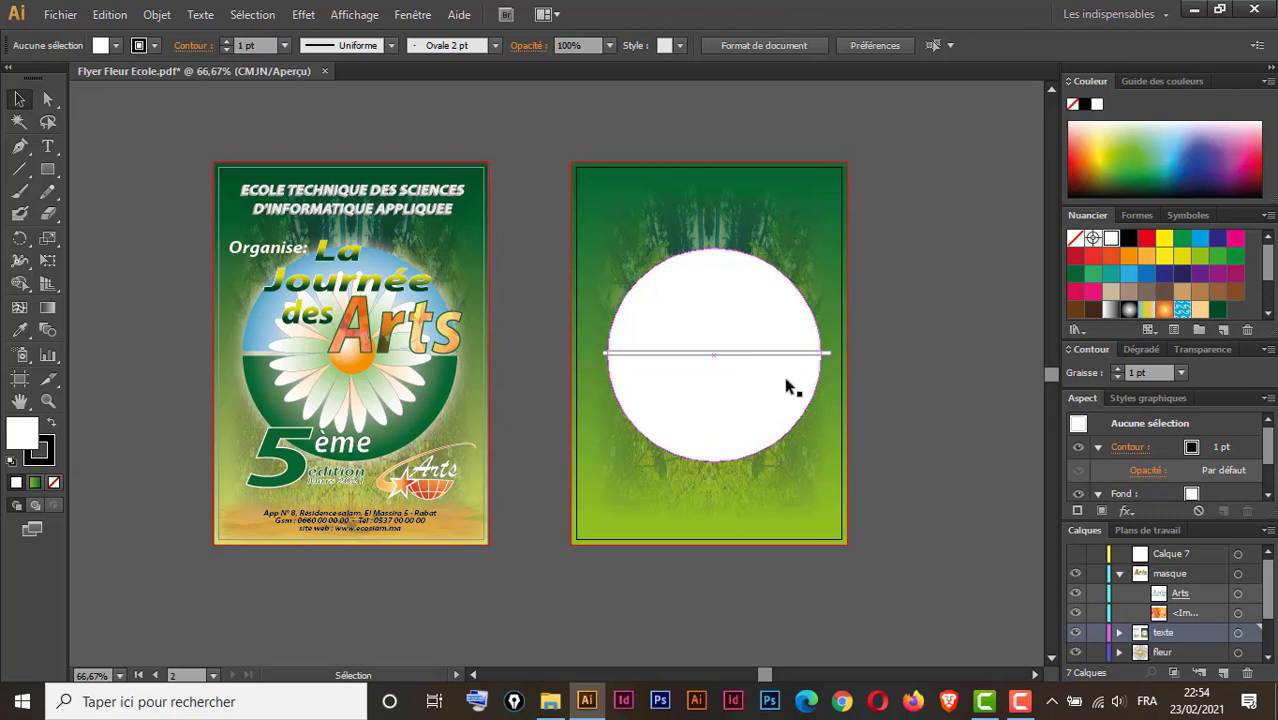
# With the circle and rectangle selected, show the Transform, Align and Pathfinder panel group and dock it collapsed to icons beside the Color panel.
pyautogui.hotkey('ctrl', 'space')
pyautogui.moveTo(890, 278); pyautogui.dragTo(546, 488)
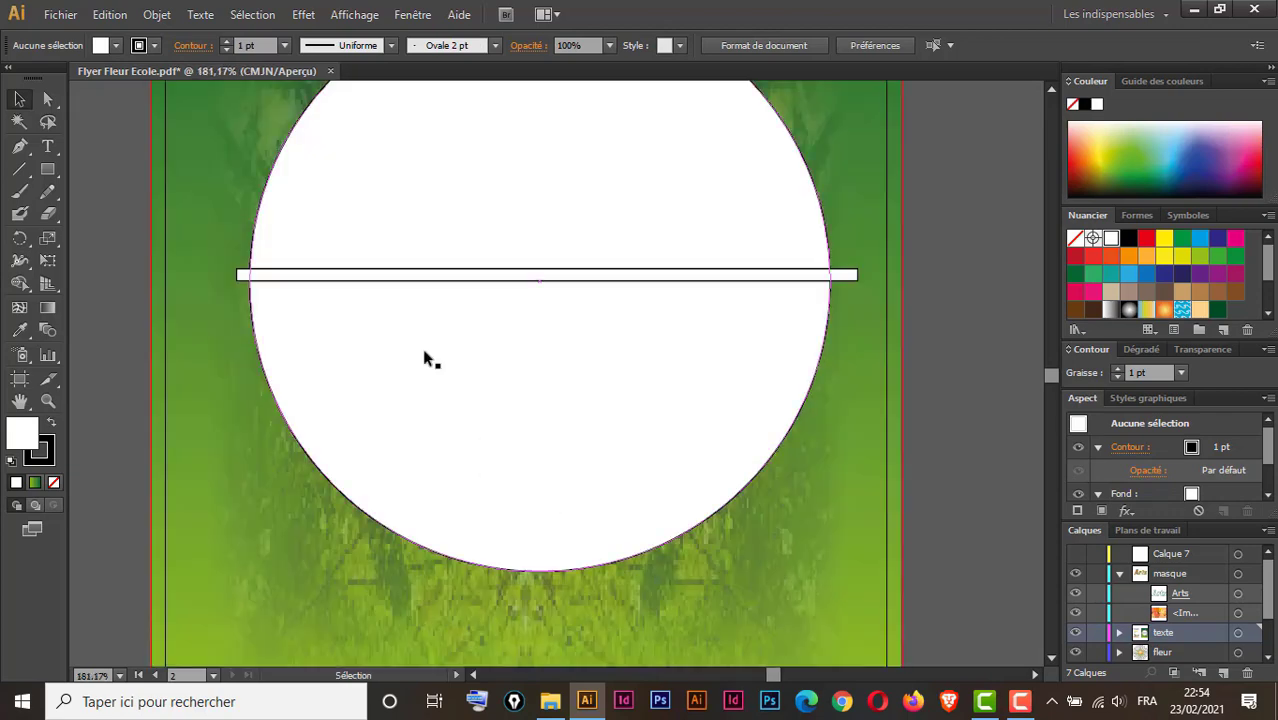
pyautogui.hotkey('ctrl', '-')
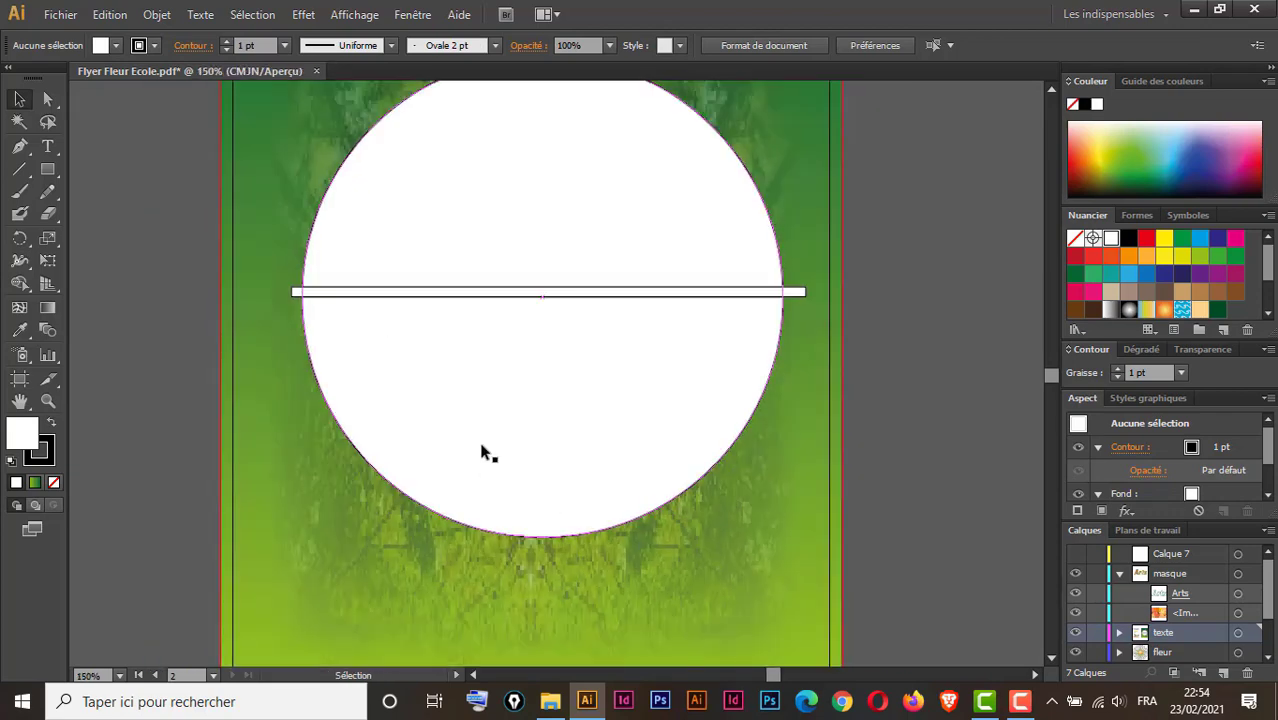
pyautogui.press('space')
pyautogui.moveTo(719, 265); pyautogui.dragTo(714, 330)
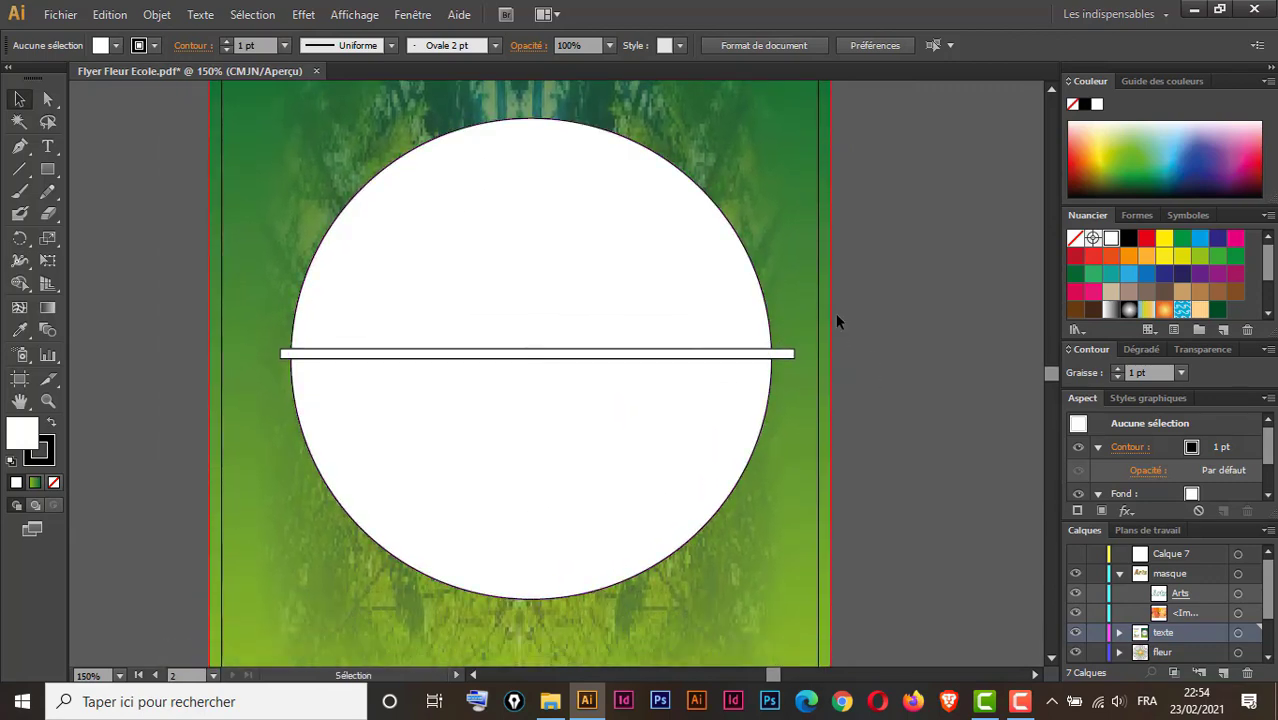
pyautogui.click(719, 414)
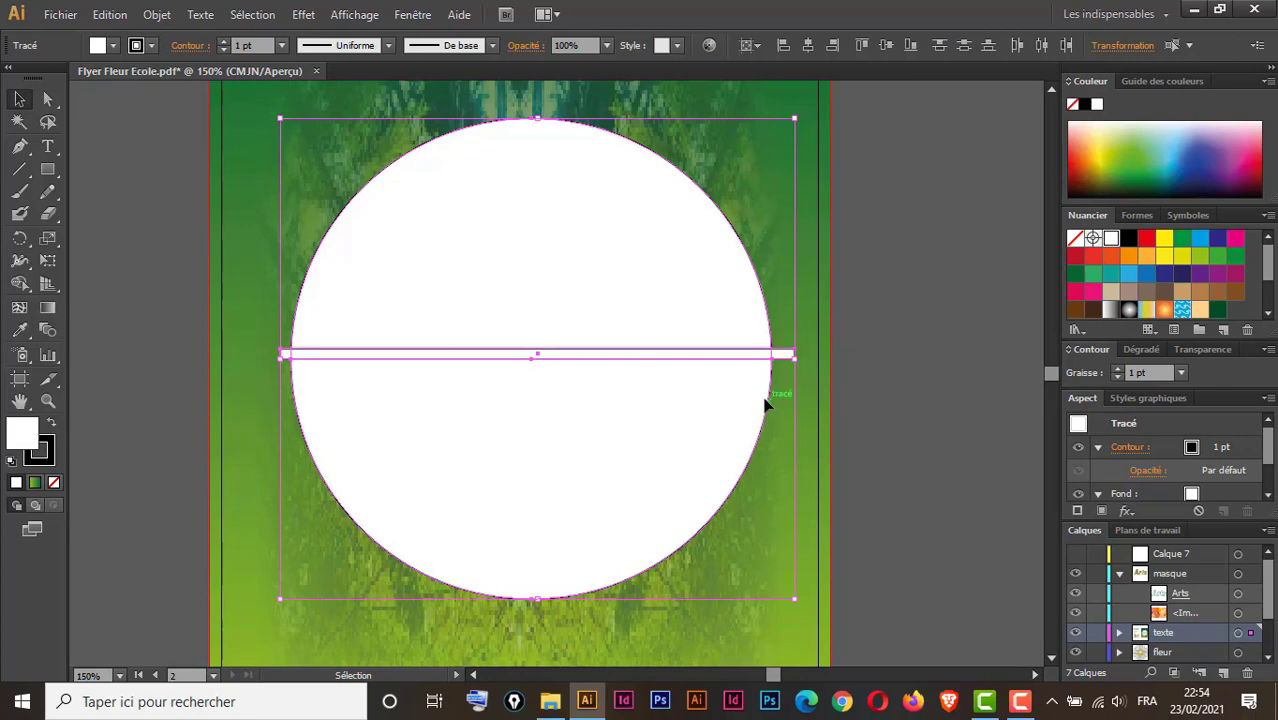
pyautogui.hotkey('ctrl', 'shift', 'F9')
pyautogui.hotkey('ctrl', 'shift', 'F9')
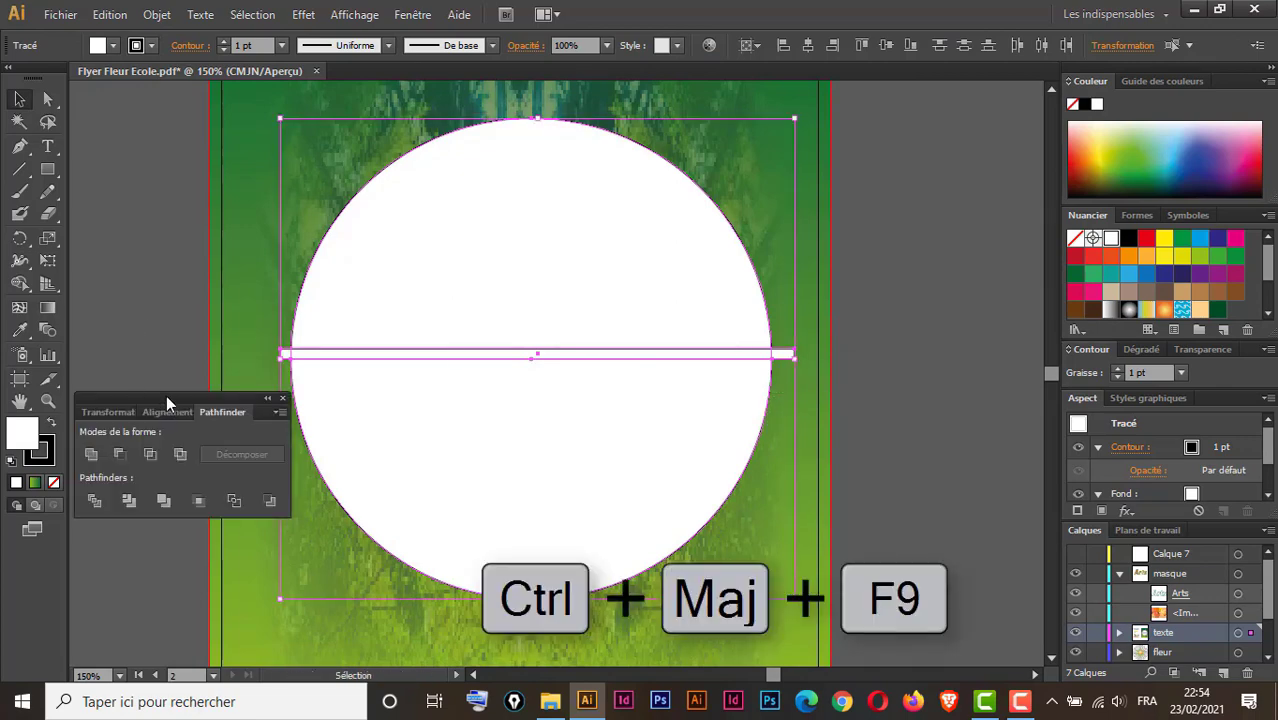
pyautogui.moveTo(166, 395); pyautogui.dragTo(1060, 100)
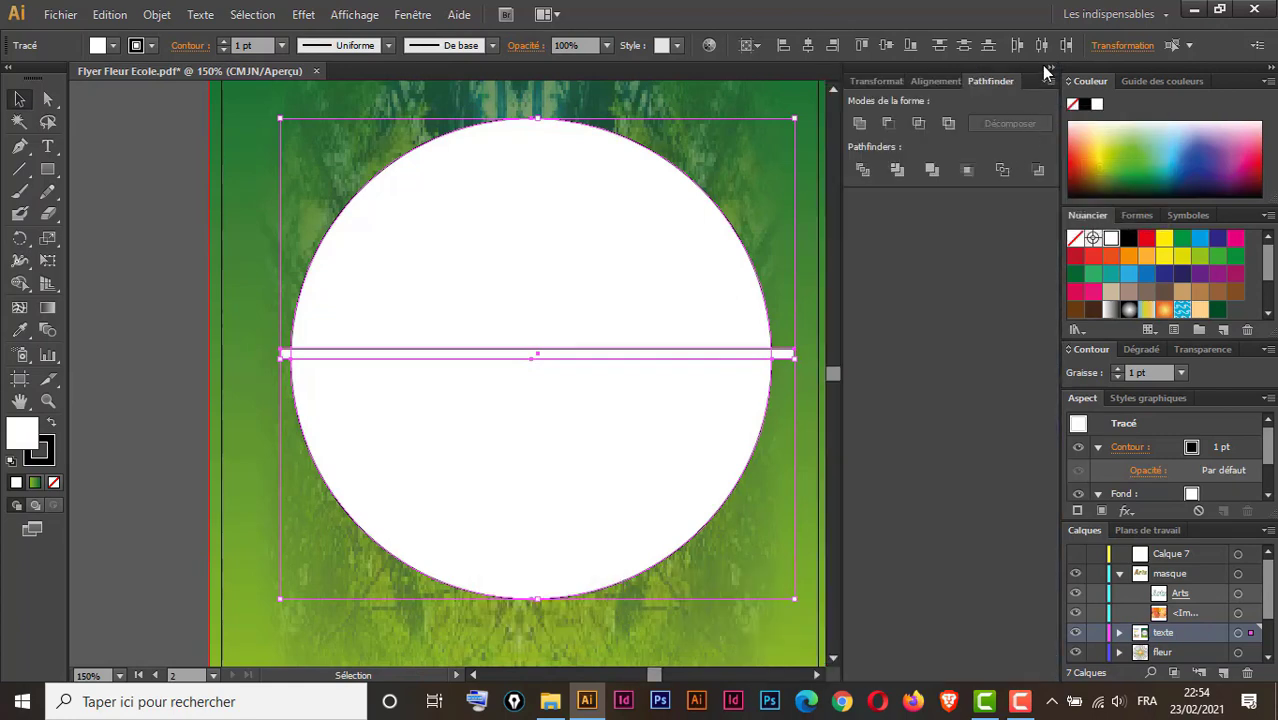
pyautogui.click(1050, 67)
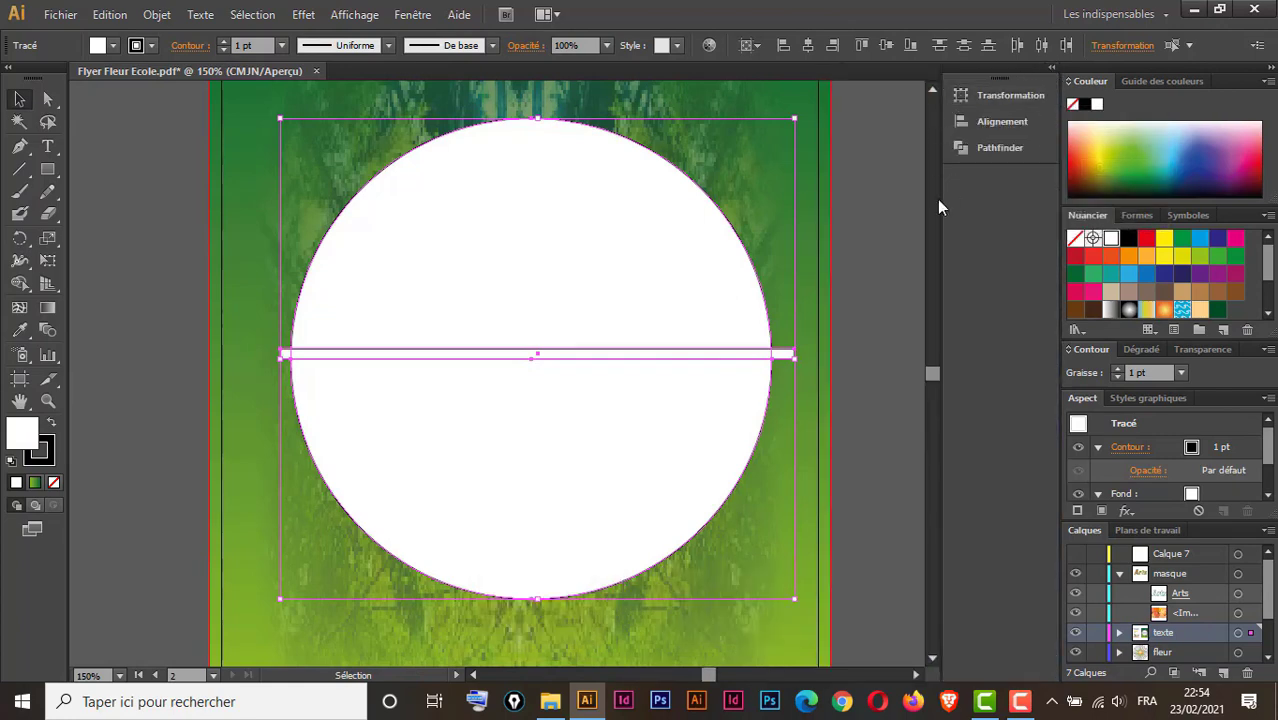
pyautogui.moveTo(945, 196); pyautogui.dragTo(1050, 205)
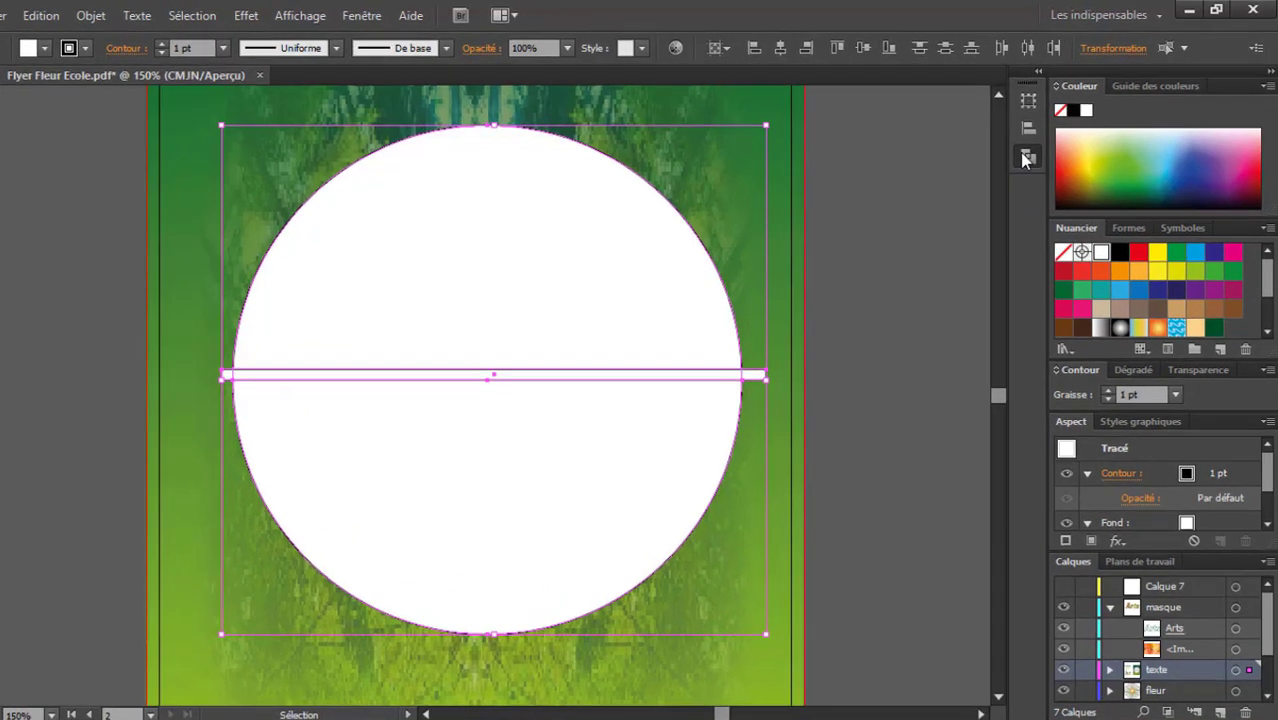
pyautogui.click(1041, 148)
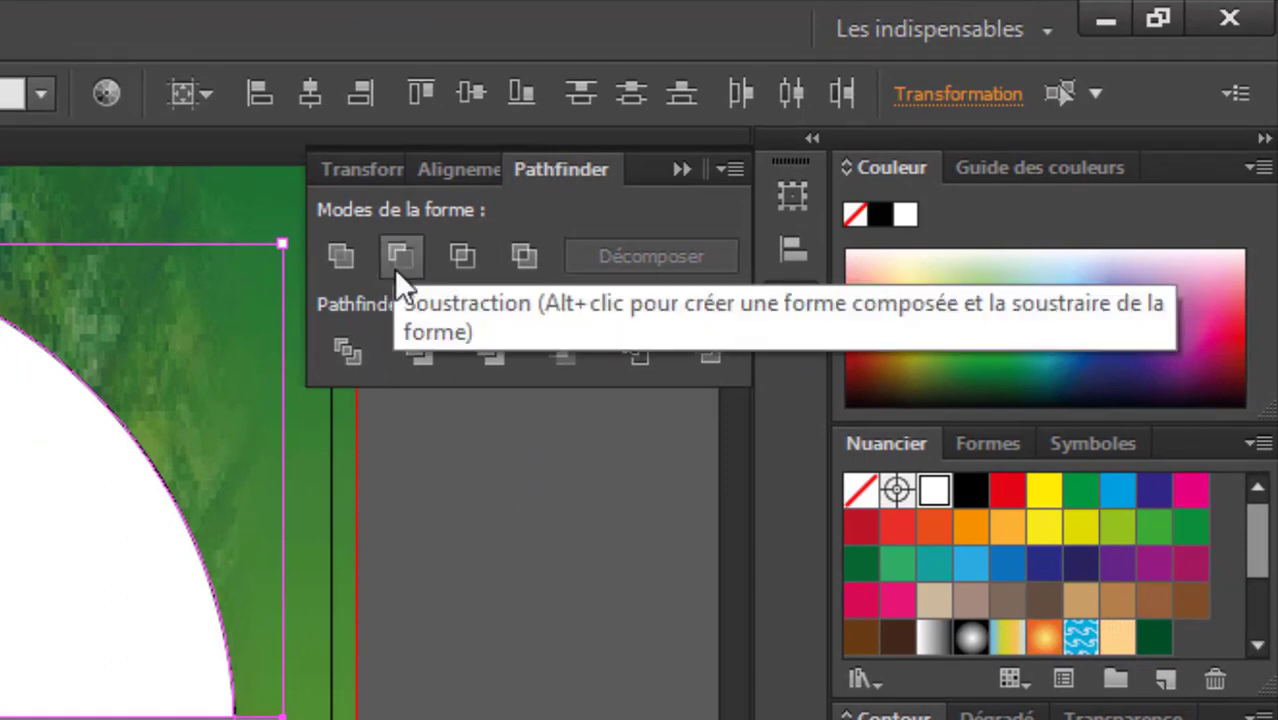
pyautogui.click(459, 704)
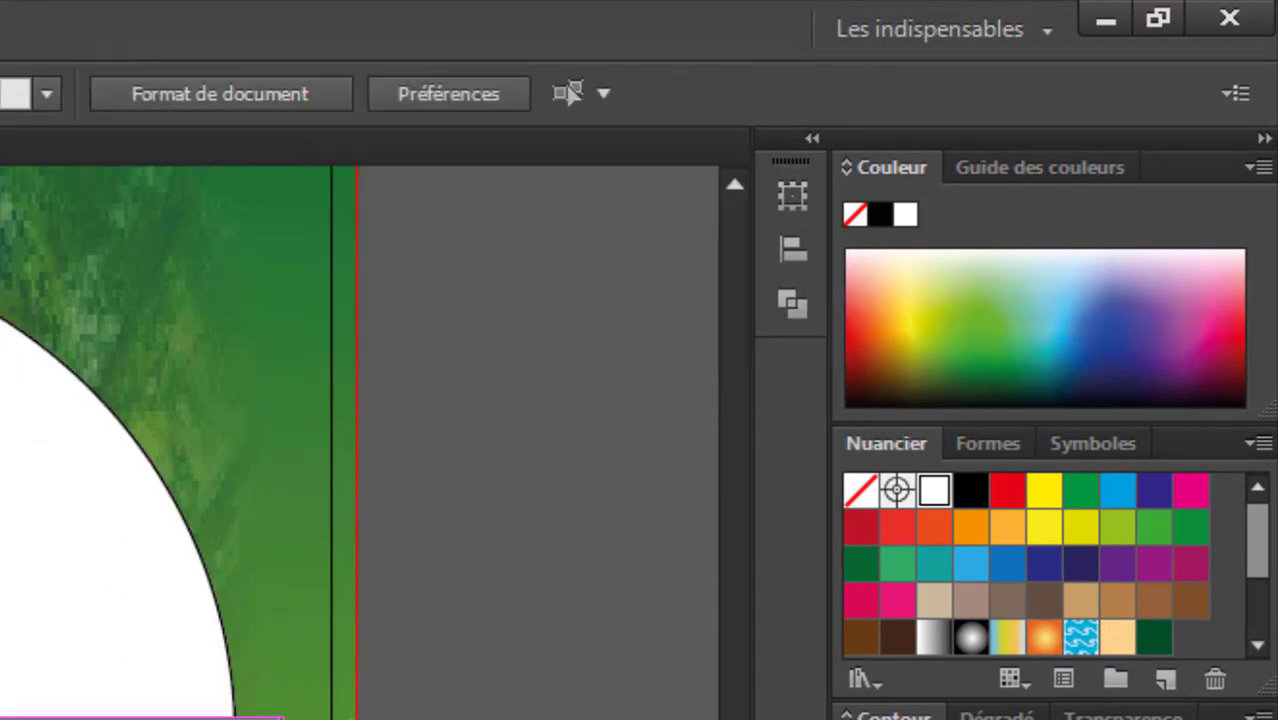
# Fill the thin rectangle across the circle with the light orange swatch.
pyautogui.click(240, 718)
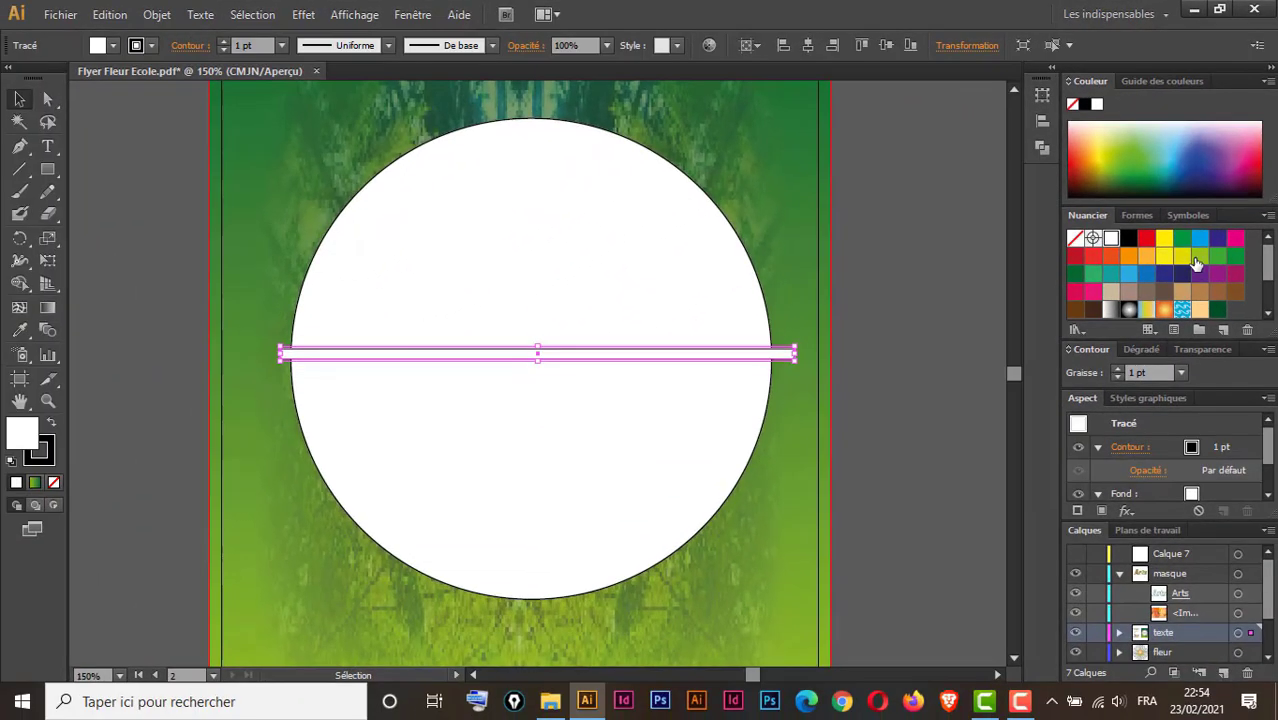
pyautogui.click(1178, 328)
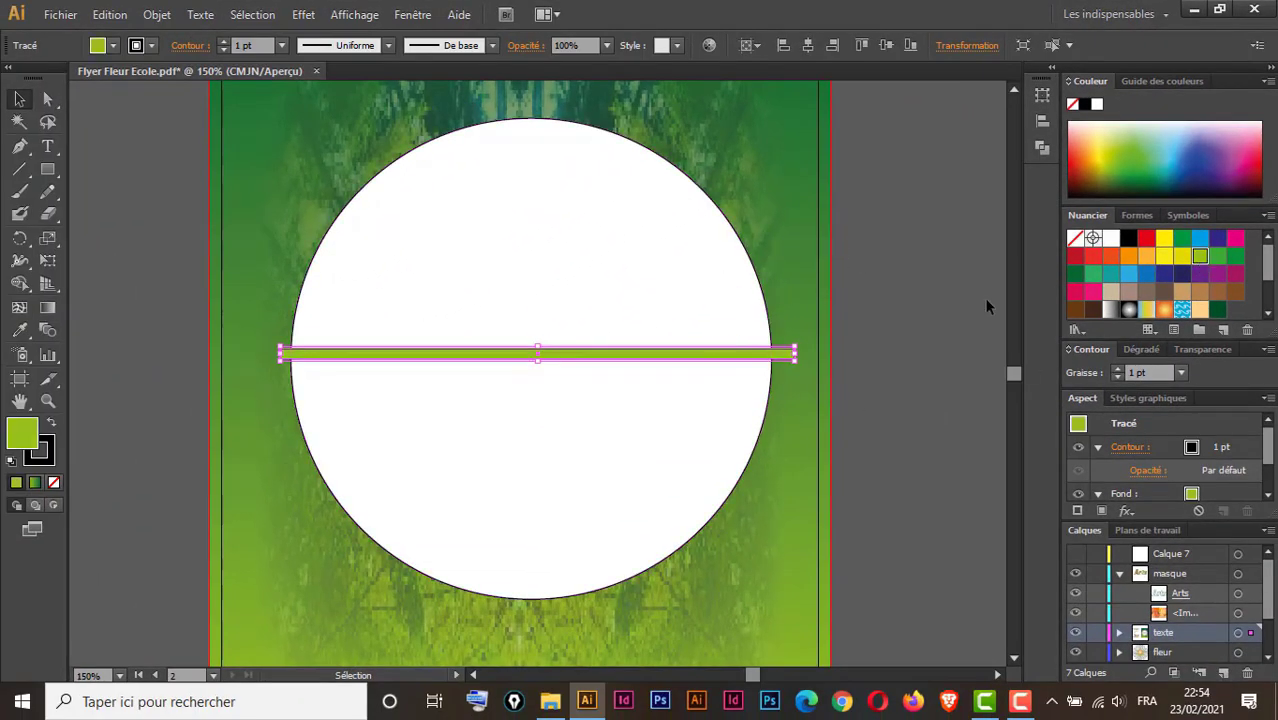
pyautogui.click(1146, 256)
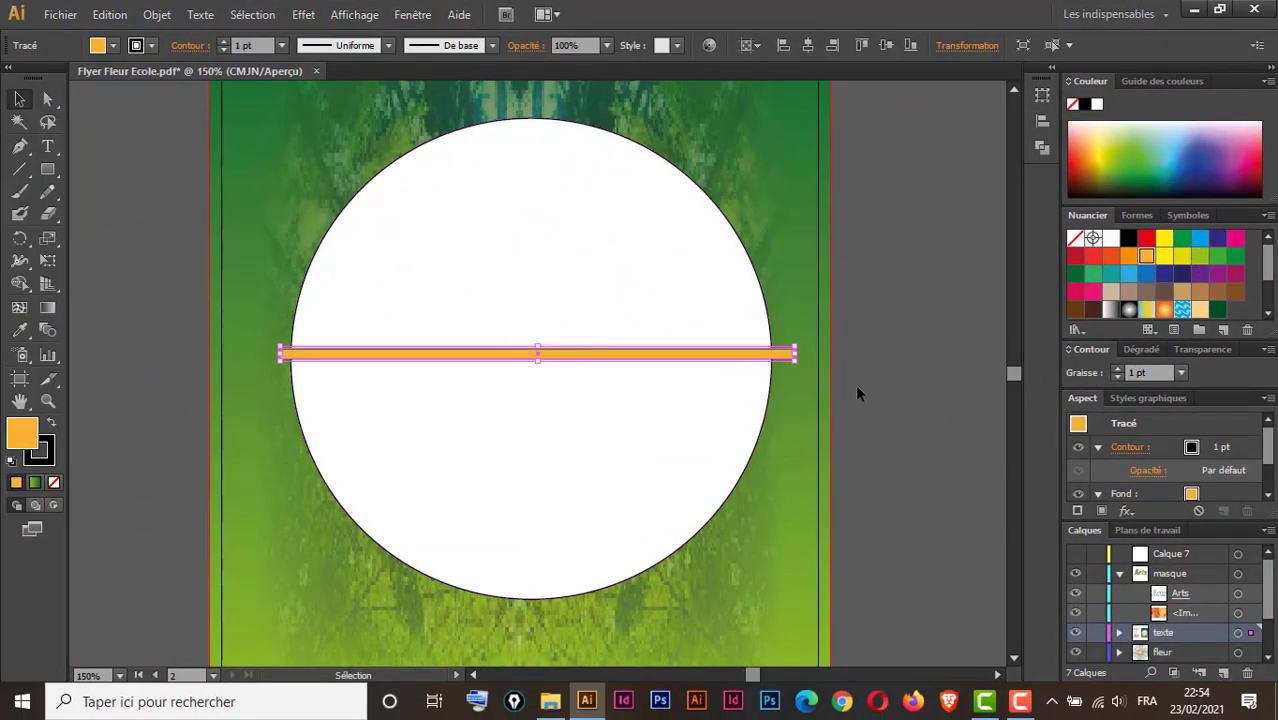
pyautogui.click(782, 282)
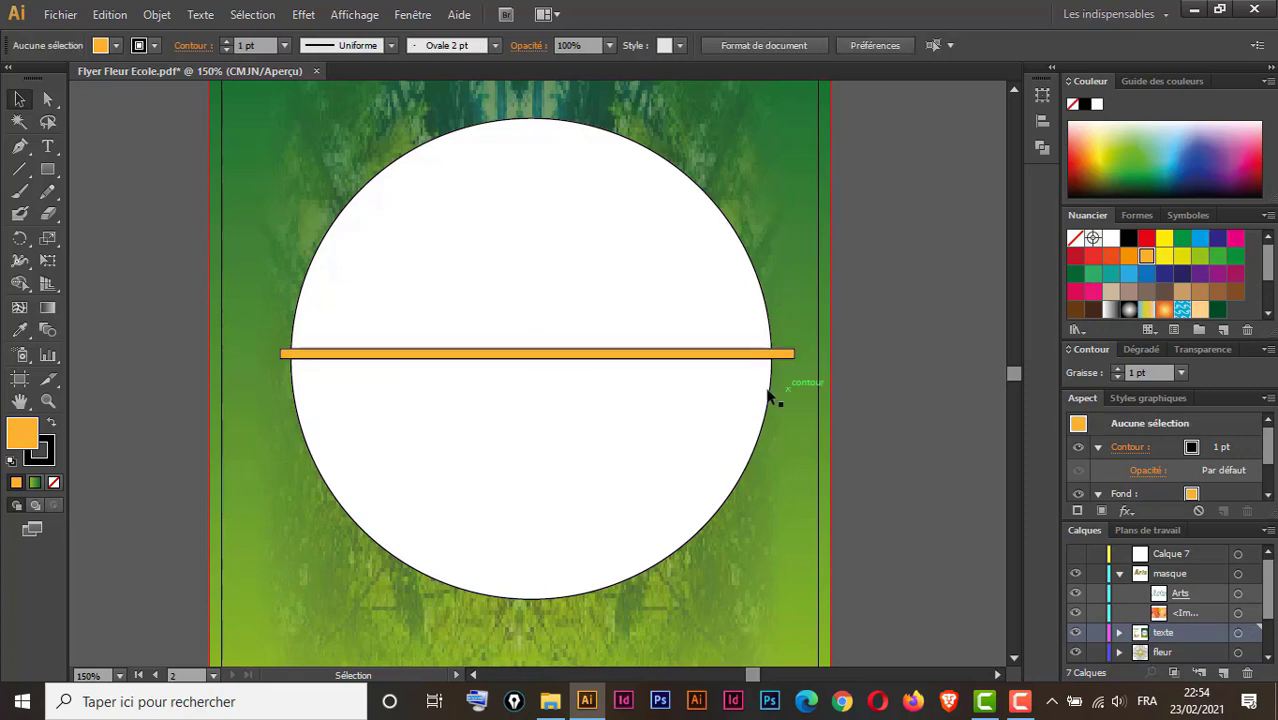
pyautogui.moveTo(754, 354); pyautogui.dragTo(861, 417)
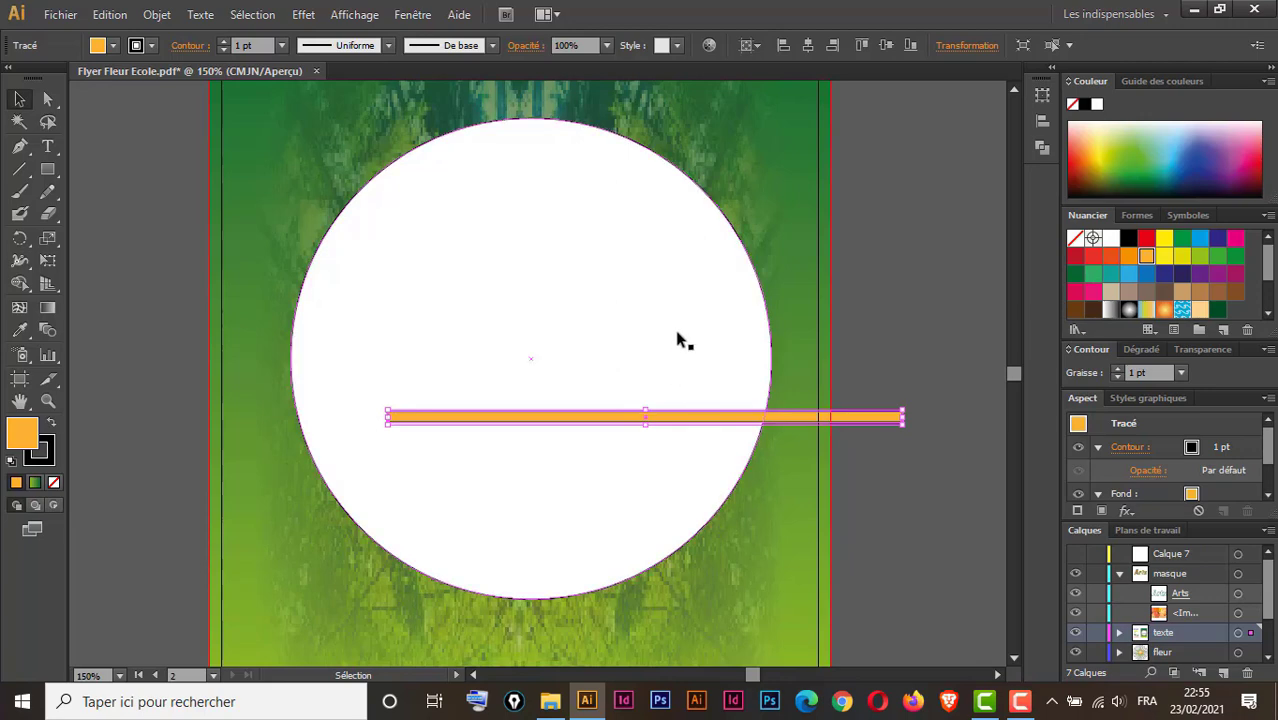
pyautogui.press('a')
pyautogui.hotkey('ctrl', 'z')
pyautogui.press('v')
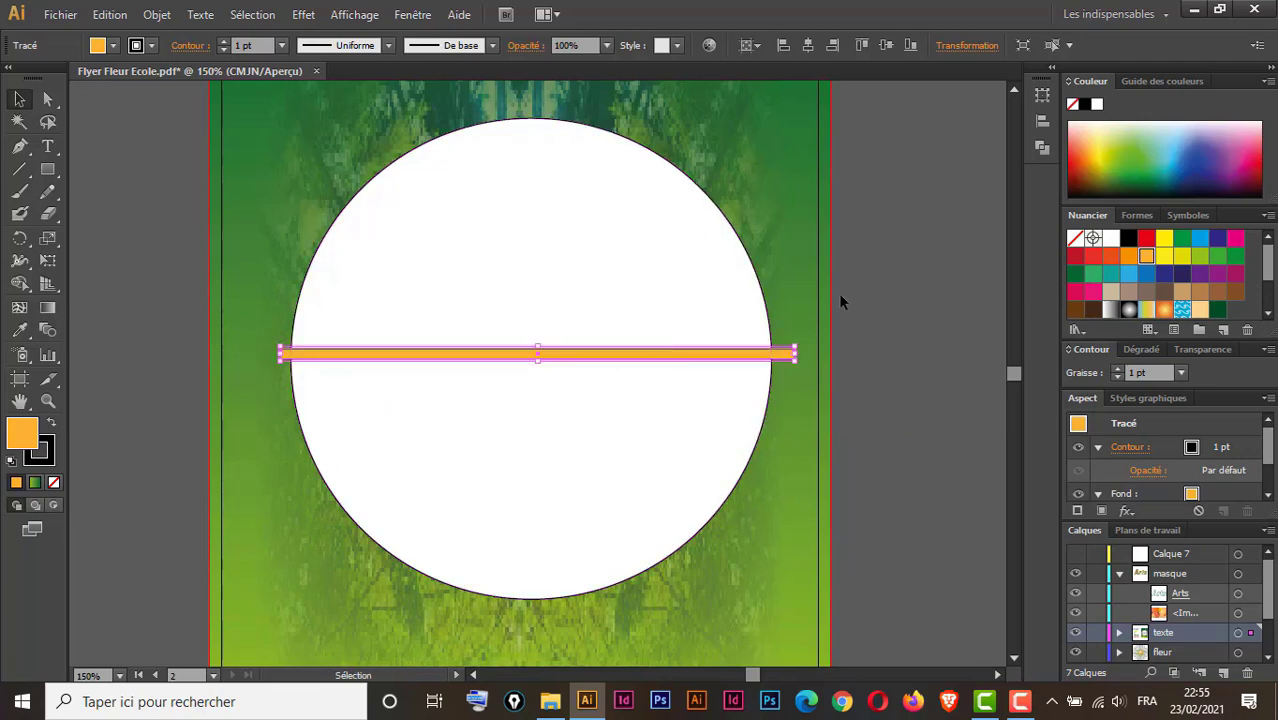
# Subtract the orange rectangle from the white circle with the Pathfinder's Minus Front (Soustraction) mode.
pyautogui.moveTo(836, 297); pyautogui.dragTo(709, 405)
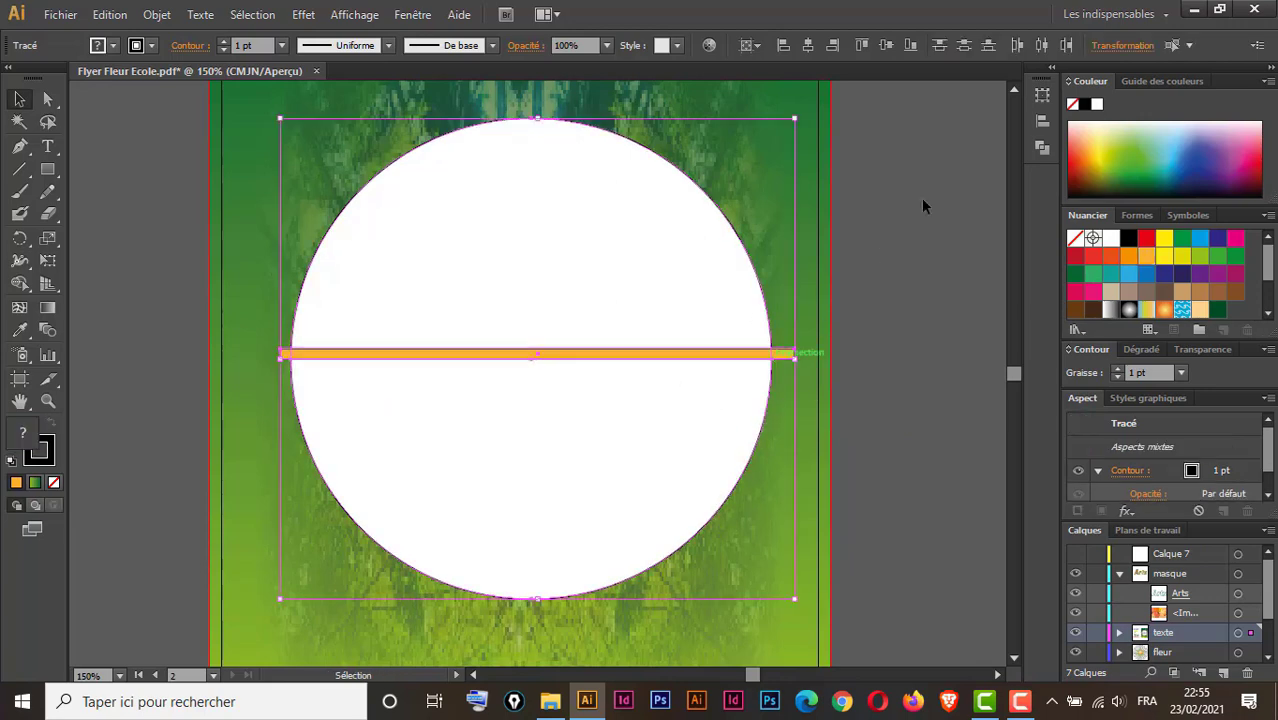
pyautogui.click(1042, 148)
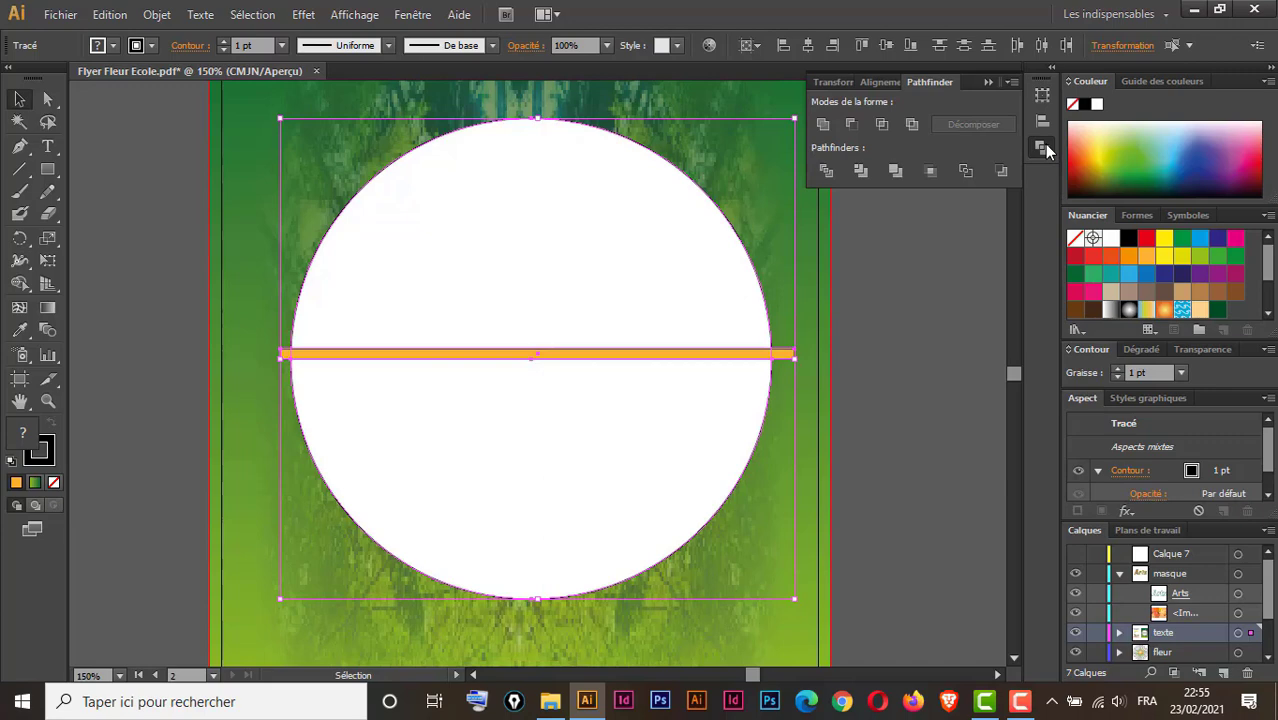
pyautogui.click(850, 123)
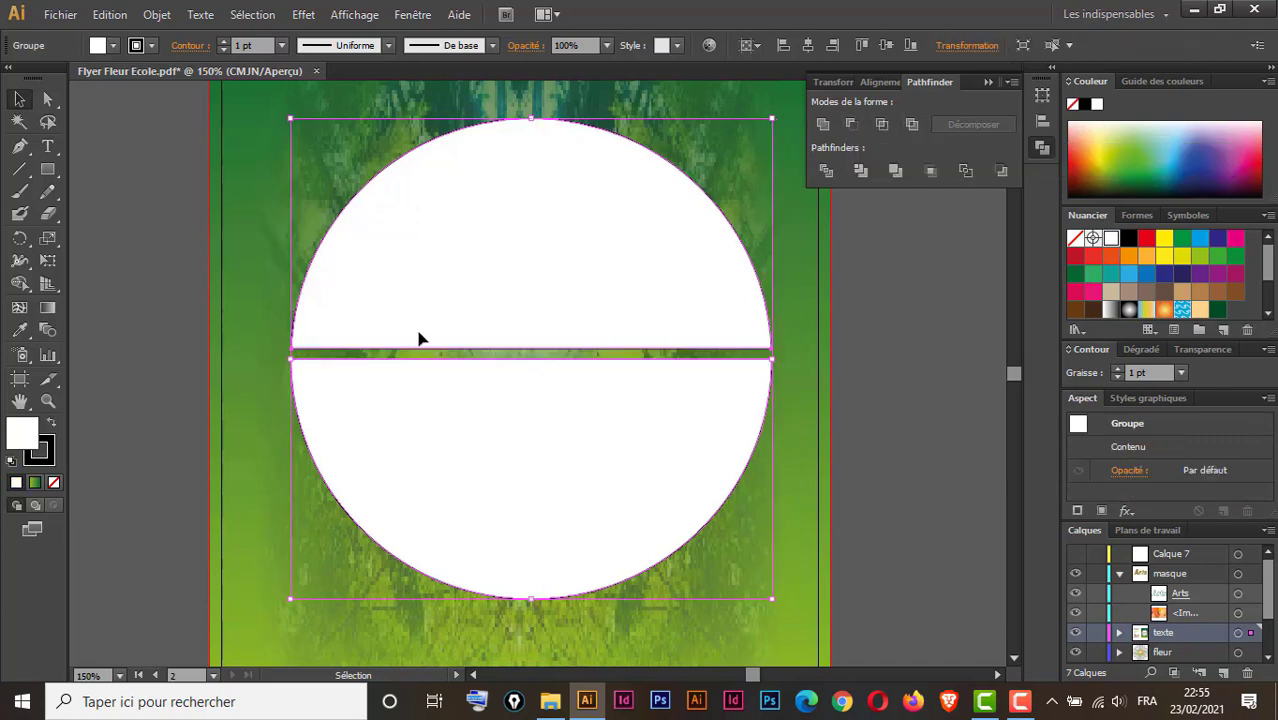
# Ungroup the split circle into two separate half-circles and clear the selection.
pyautogui.rightClick(439, 302)
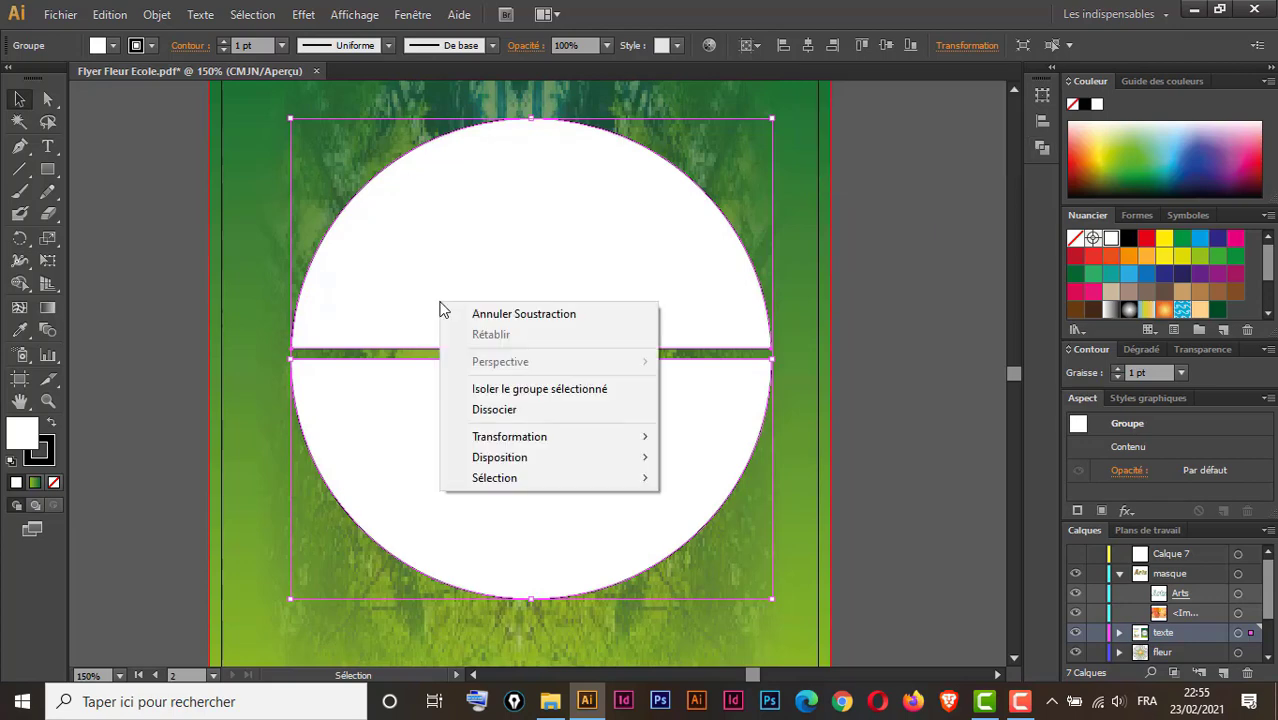
pyautogui.click(494, 410)
pyautogui.click(221, 321)
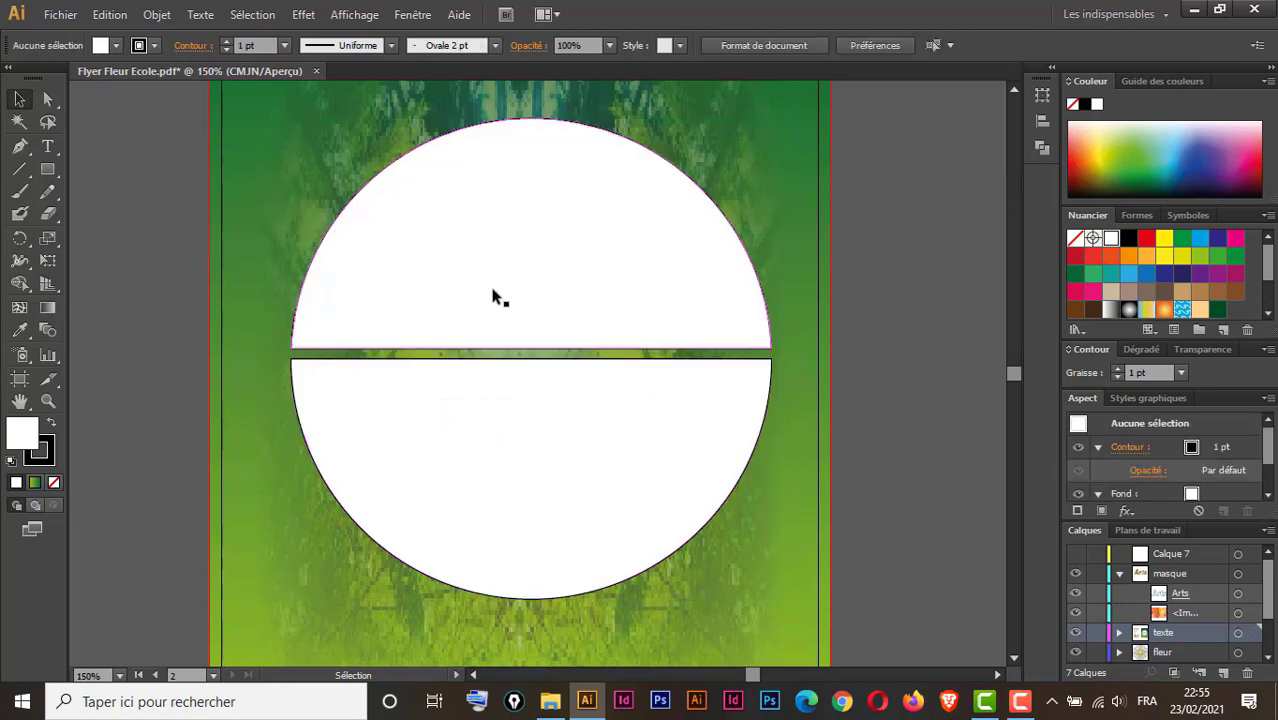
pyautogui.hotkey('ctrl', '-')
pyautogui.hotkey('ctrl', '-')
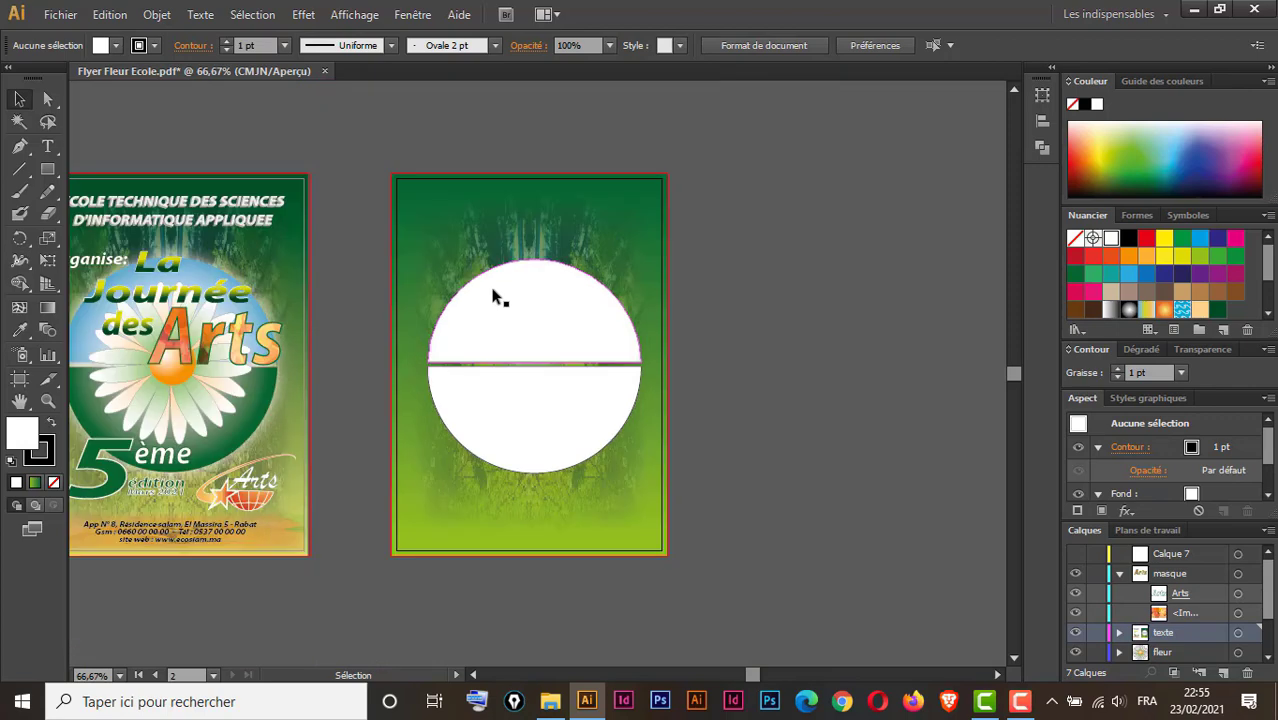
pyautogui.moveTo(527, 310); pyautogui.dragTo(597, 260)
pyautogui.moveTo(559, 395); pyautogui.dragTo(612, 410)
pyautogui.hotkey('ctrl', 'z')
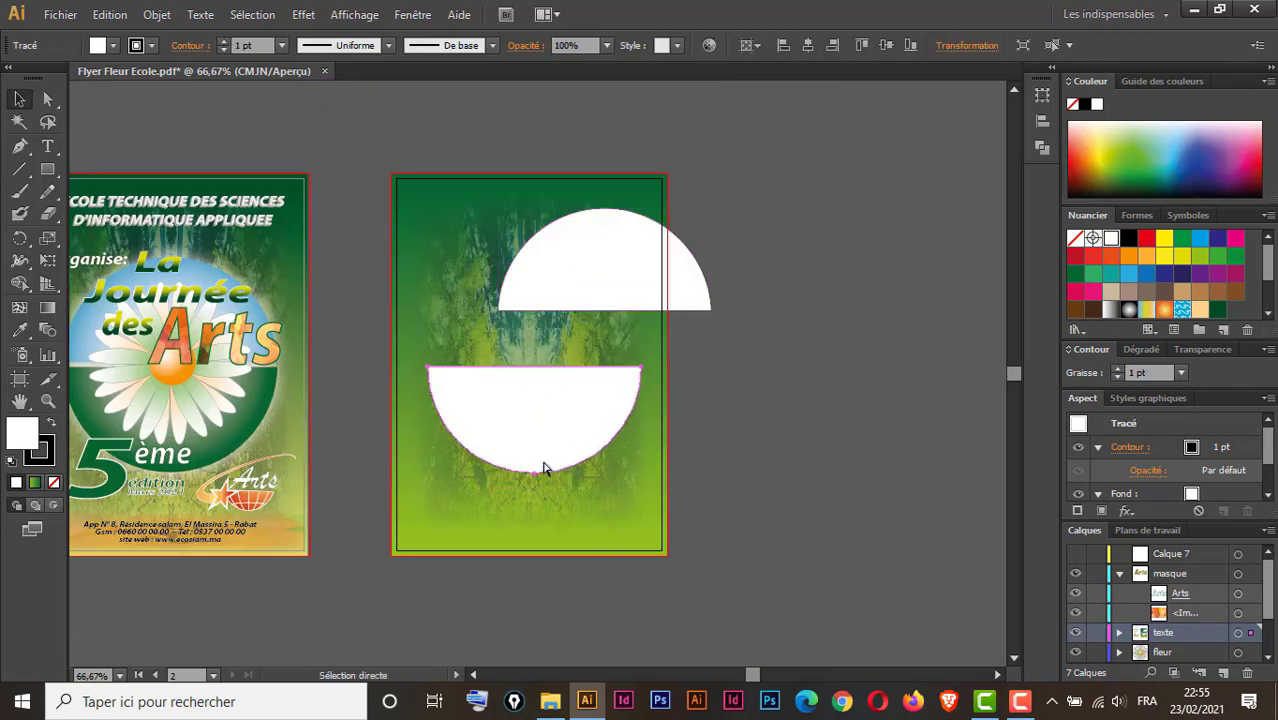
pyautogui.hotkey('ctrl', 'z')
pyautogui.click(727, 335)
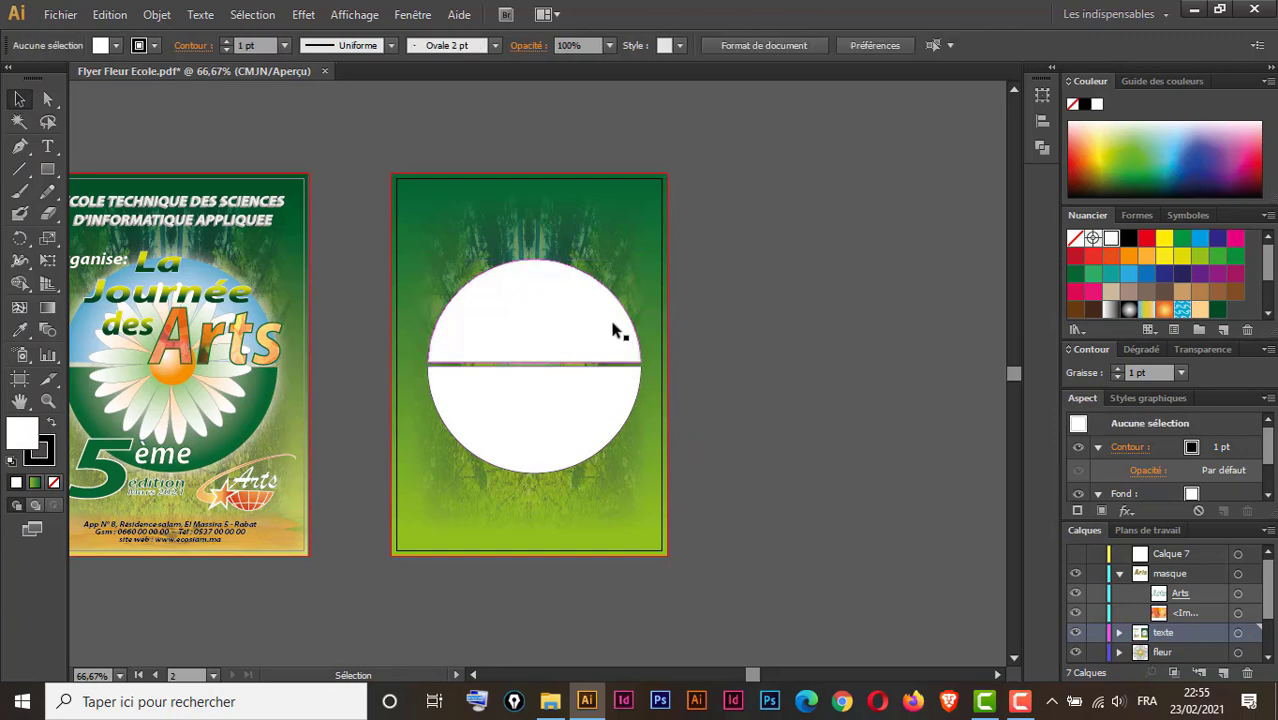
# Fill the upper half-circle with the linear white-to-black gradient swatch and recolour its black stop blue.
pyautogui.moveTo(506, 361); pyautogui.dragTo(615, 367)
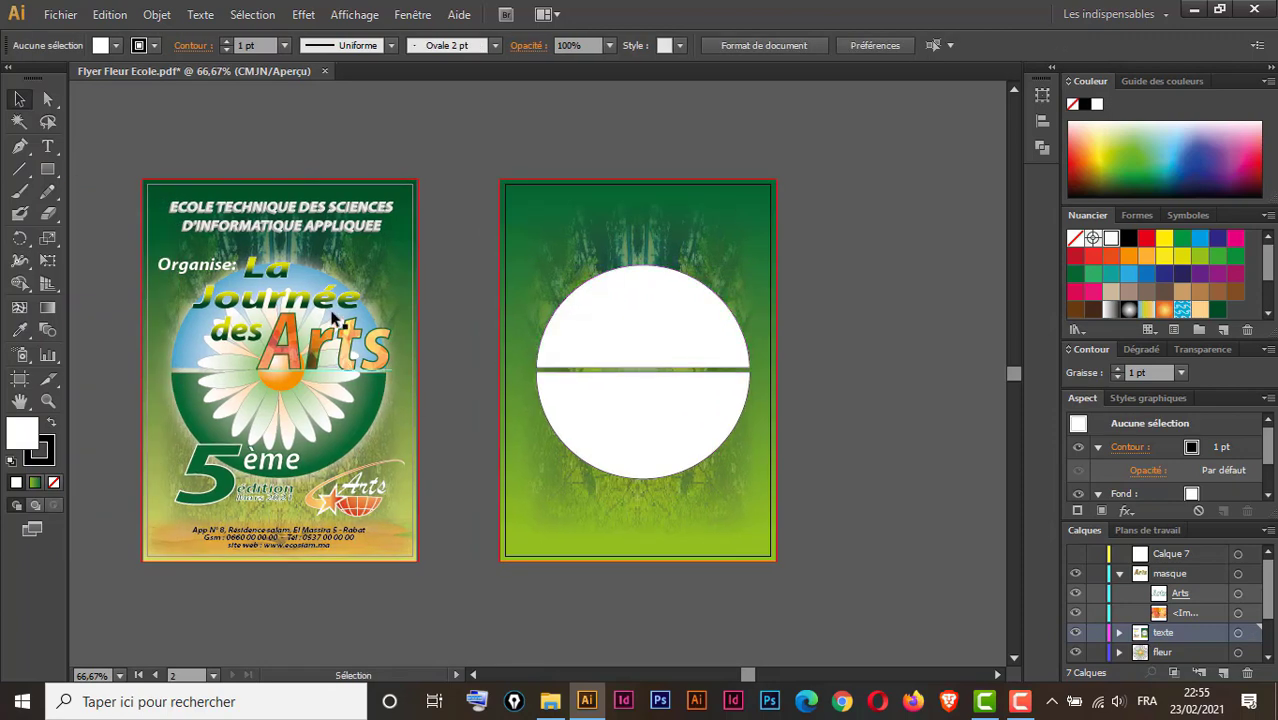
pyautogui.click(652, 325)
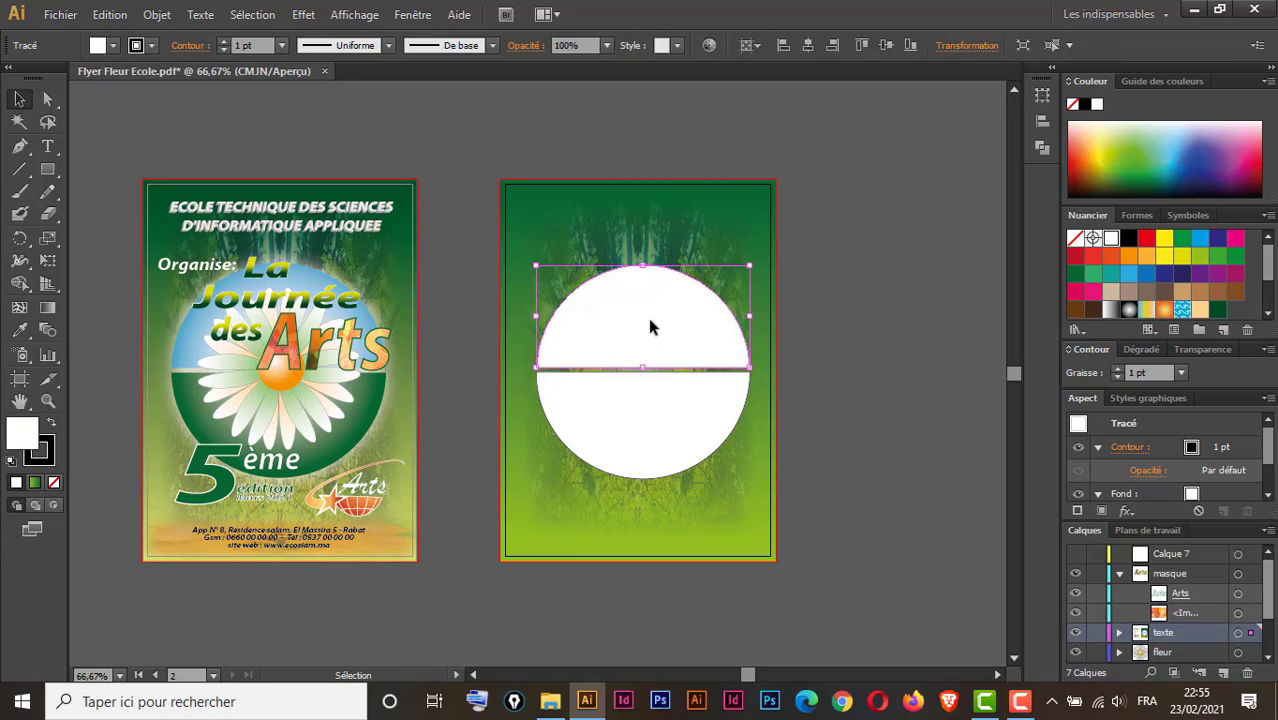
pyautogui.click(1141, 350)
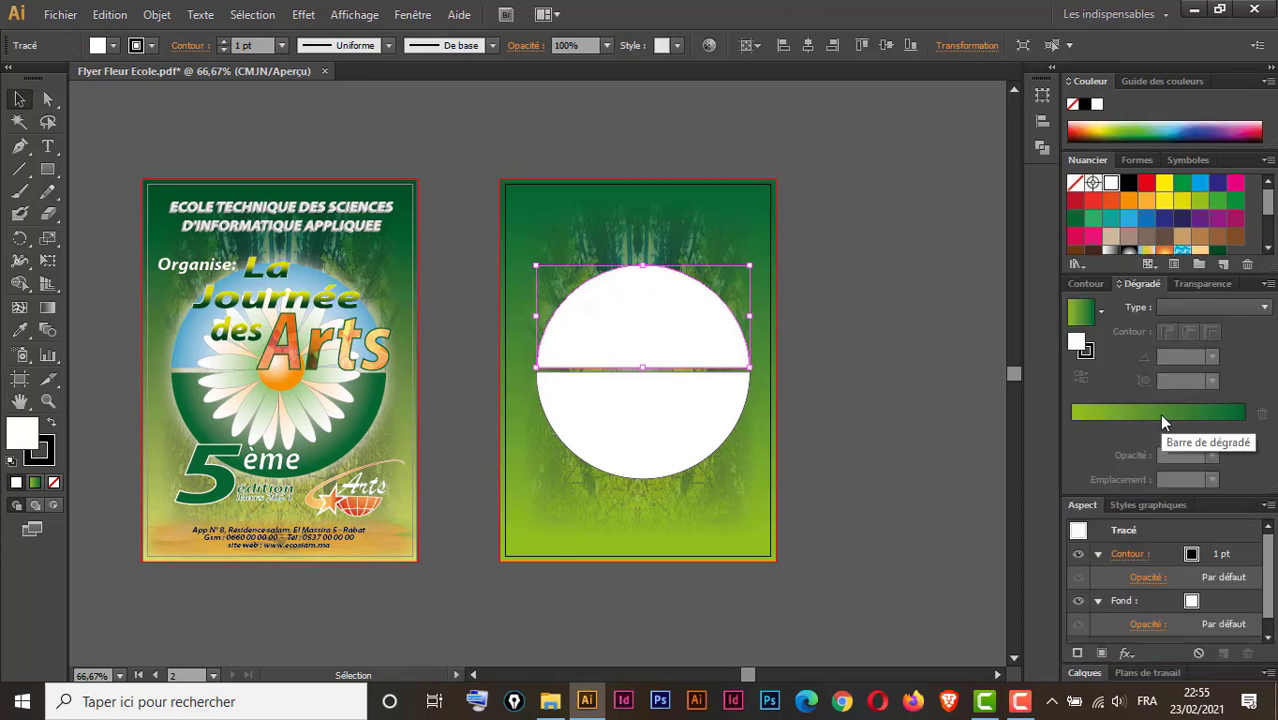
pyautogui.click(1268, 248)
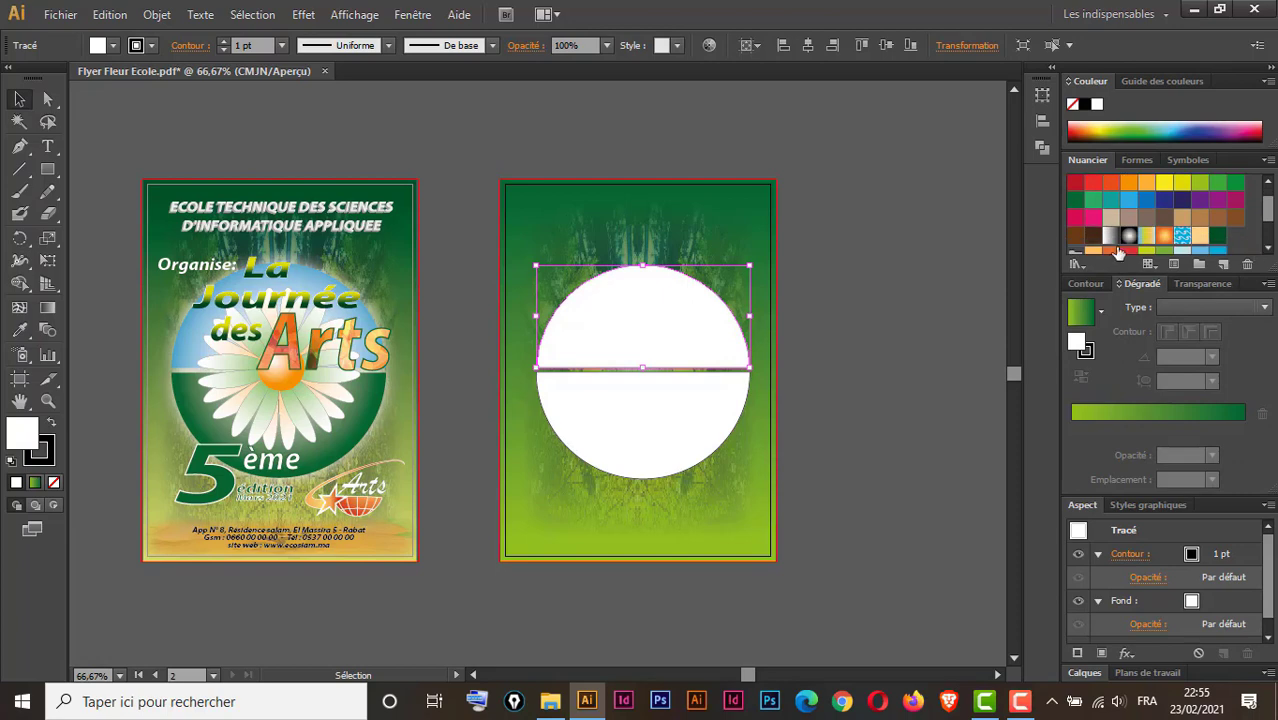
pyautogui.click(1110, 235)
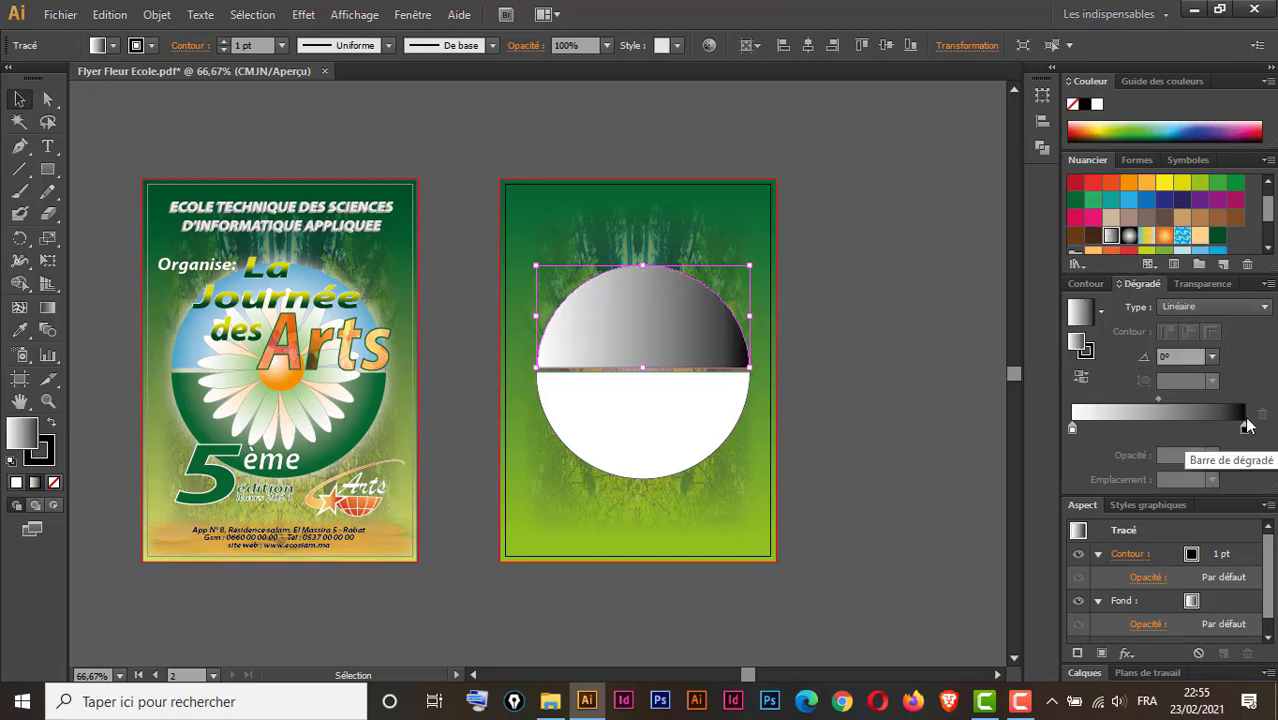
pyautogui.doubleClick(1245, 428)
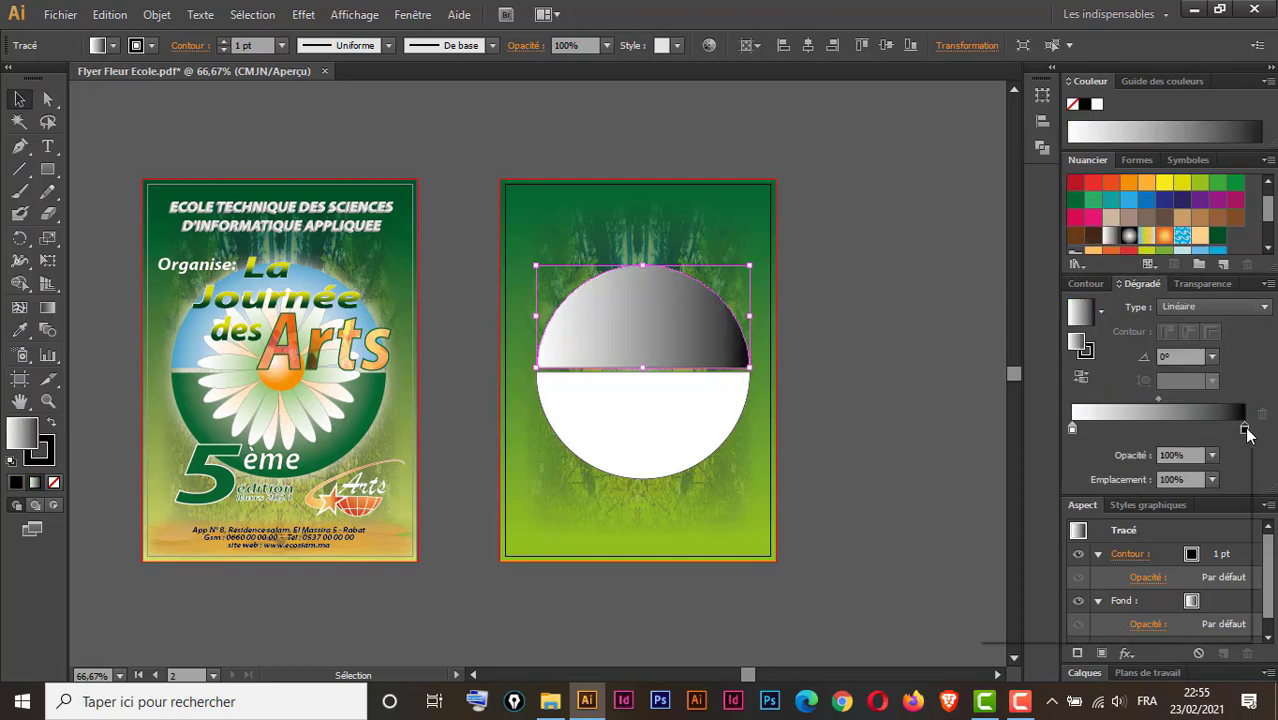
pyautogui.click(1085, 500)
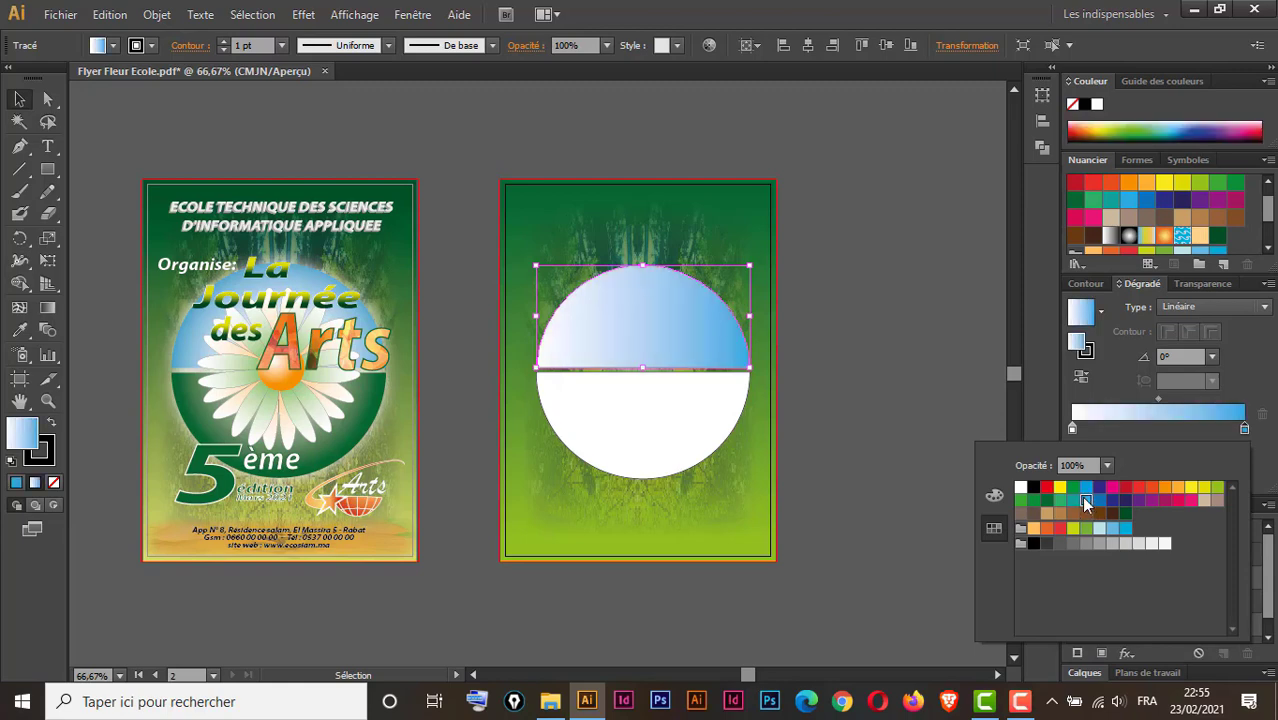
# Make the upper half-circle's gradient radial and redraw it from the middle of the flat edge straight up to near the arc's top.
pyautogui.click(1205, 306)
pyautogui.click(1203, 340)
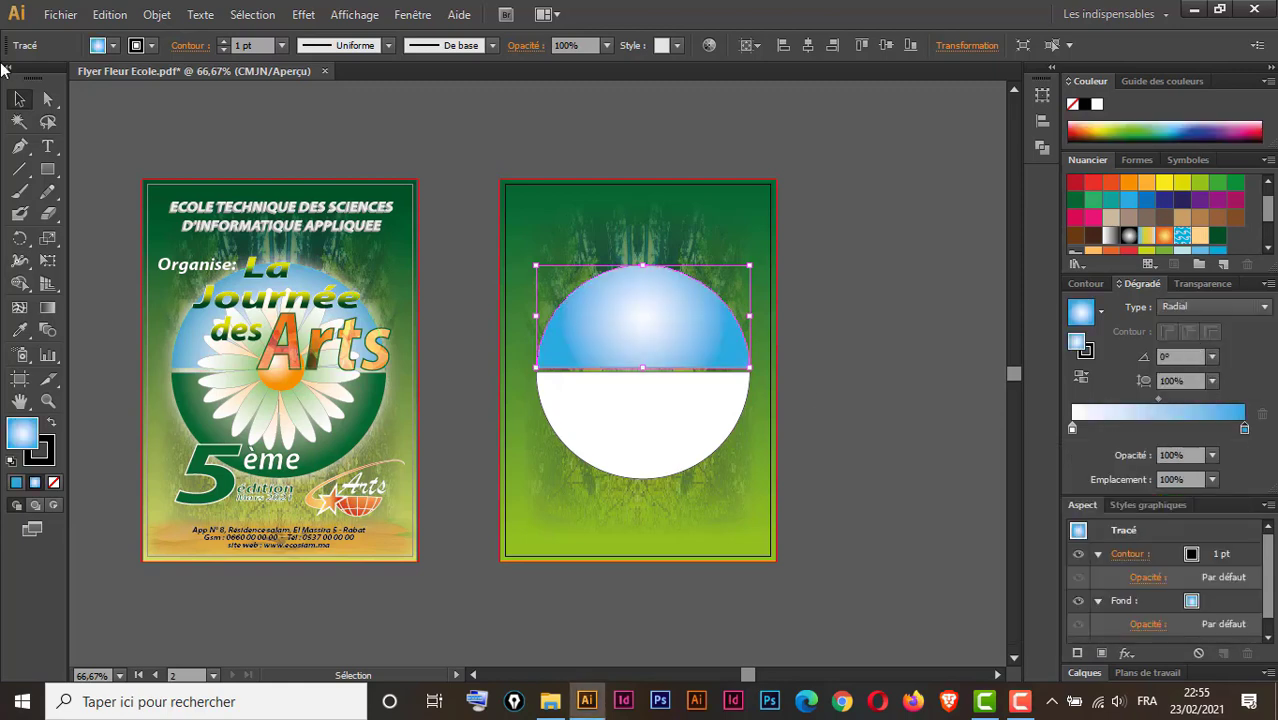
pyautogui.click(48, 307)
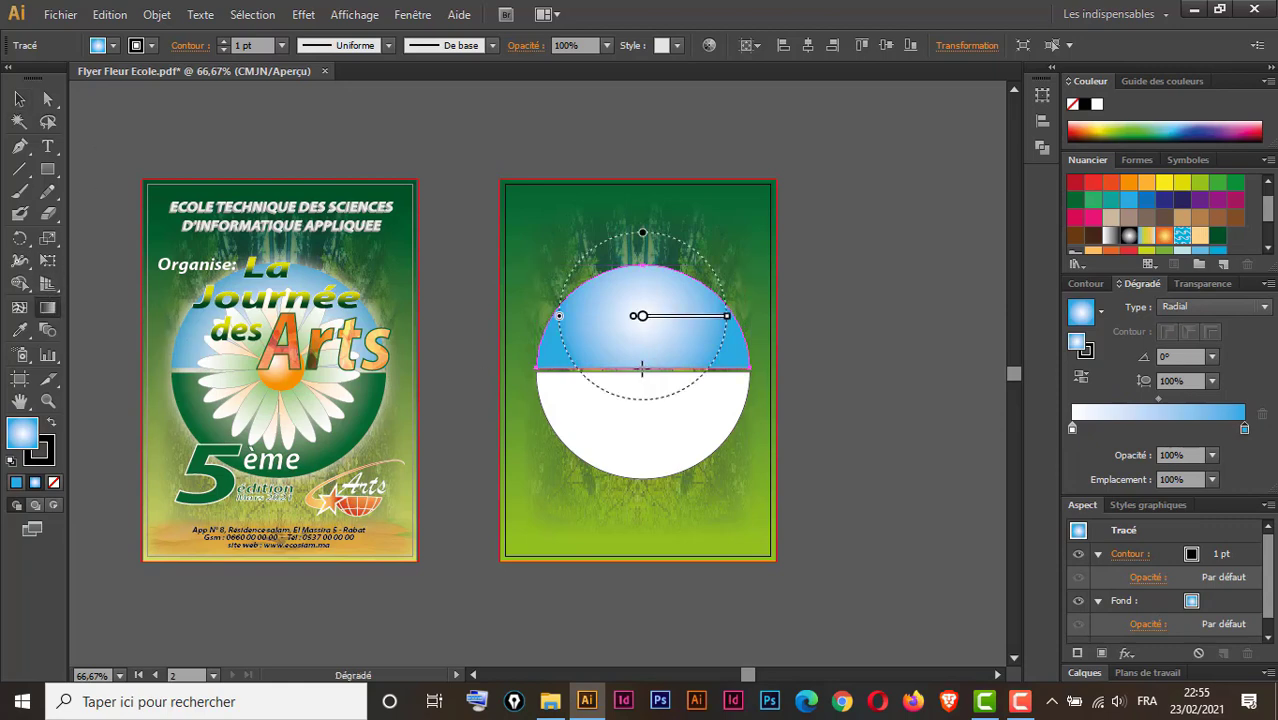
pyautogui.moveTo(642, 368); pyautogui.dragTo(643, 282)
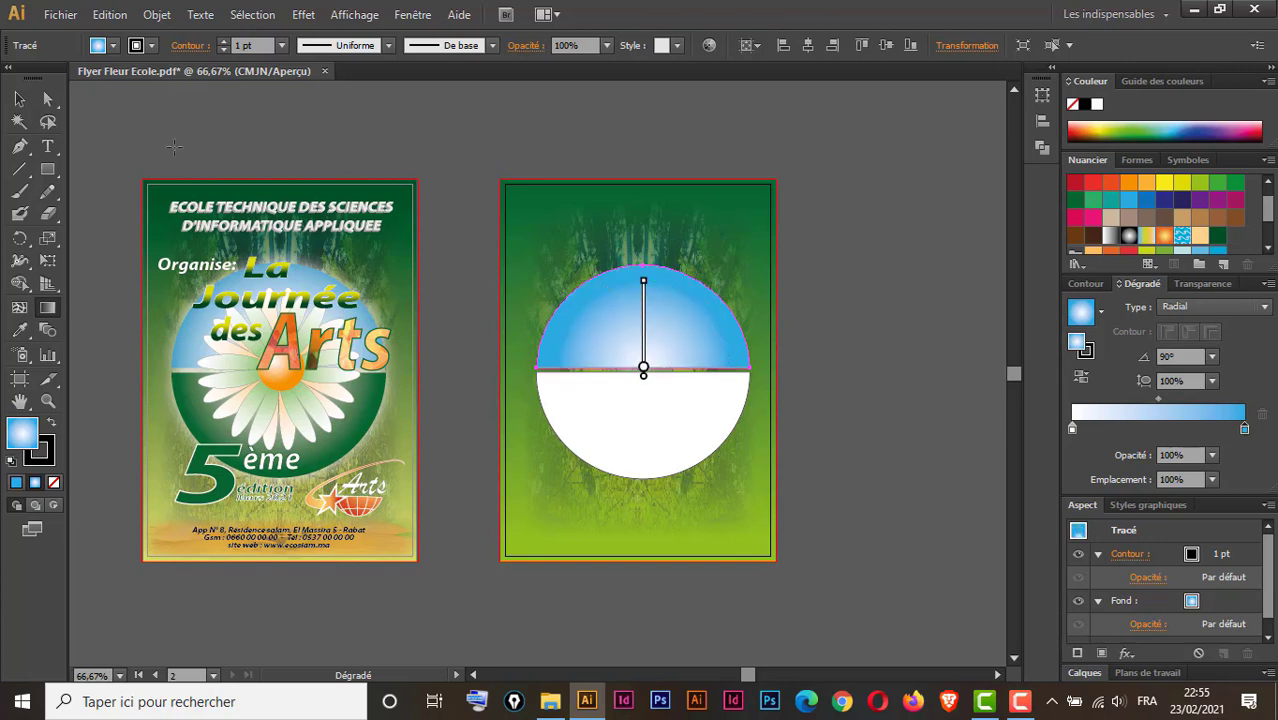
pyautogui.click(19, 99)
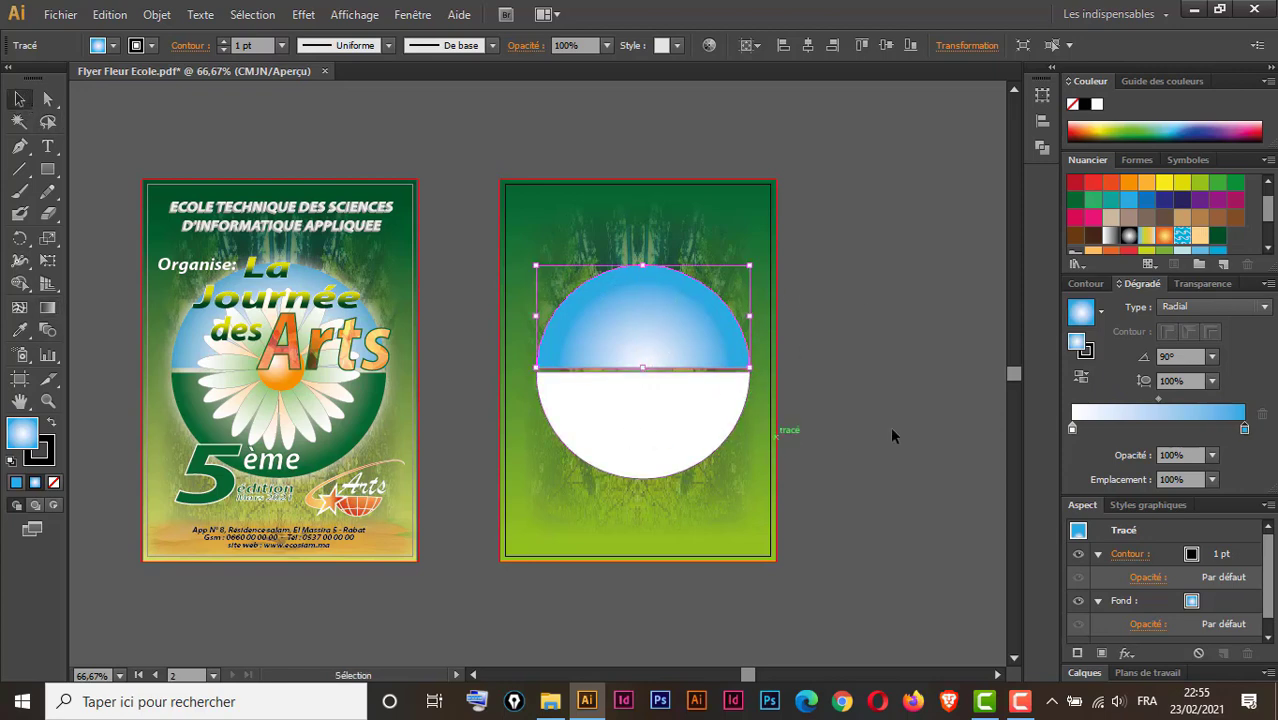
# Fill the lower half-circle with the radial gradient and recolour its blue stop dark green.
pyautogui.click(680, 426)
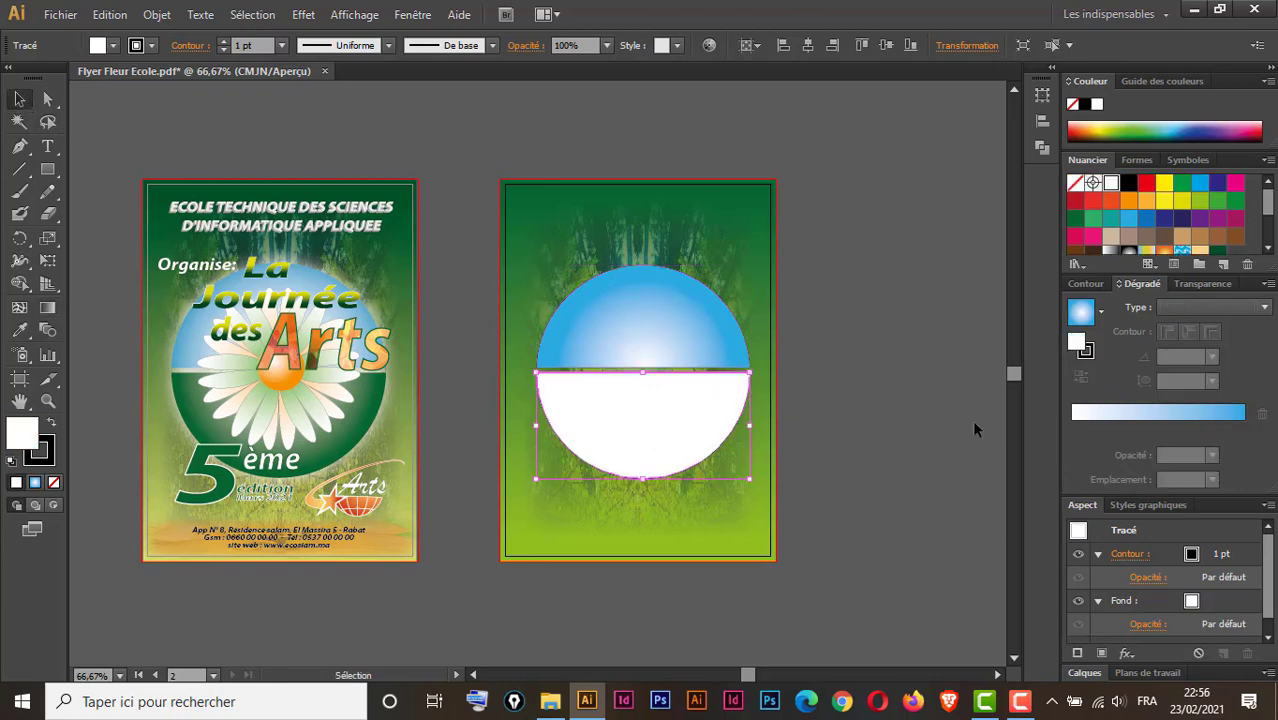
pyautogui.click(1170, 420)
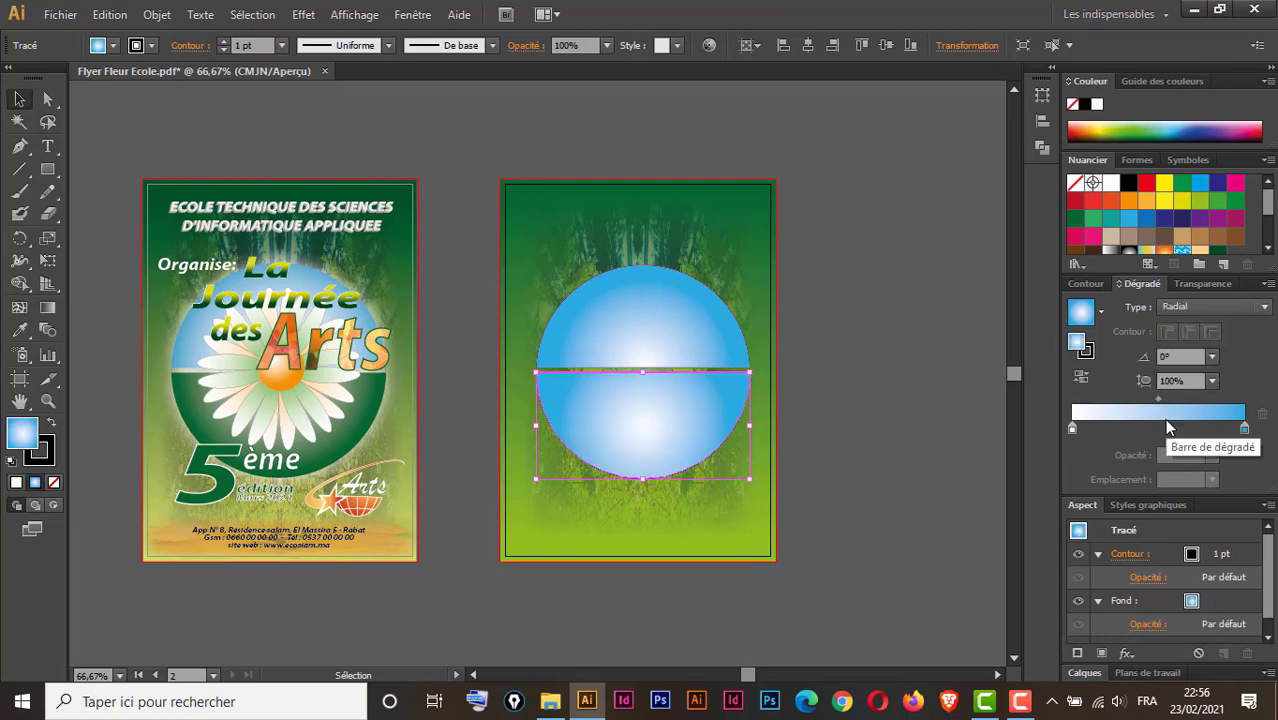
pyautogui.doubleClick(1245, 430)
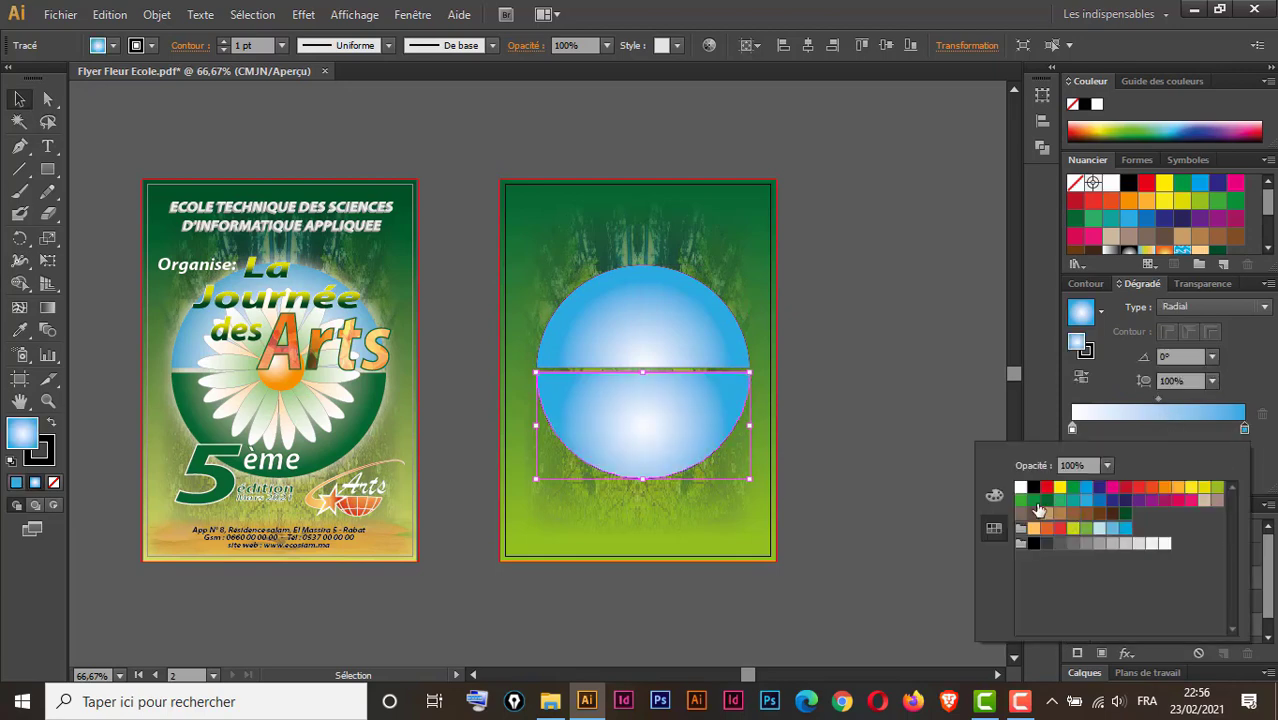
pyautogui.click(1047, 501)
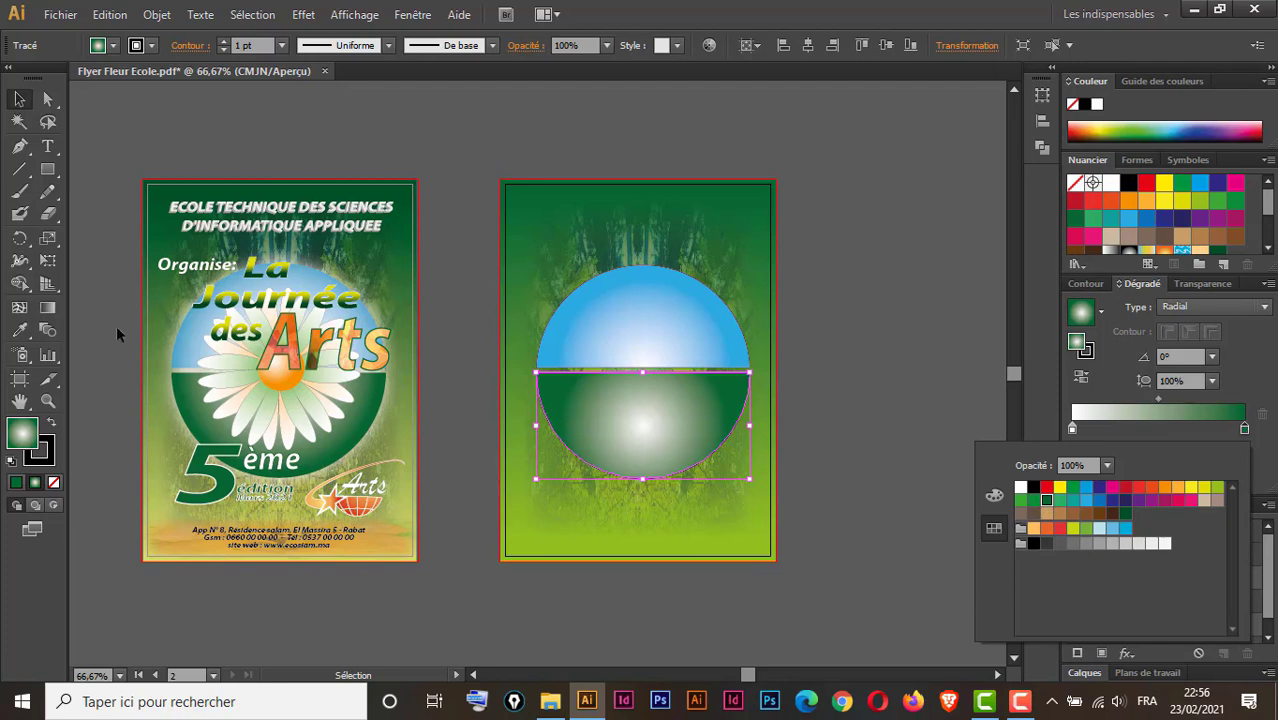
# Redraw the green radial gradient from the middle of the flat edge straight down to near the arc's lowest point, then clear the selection.
pyautogui.click(49, 312)
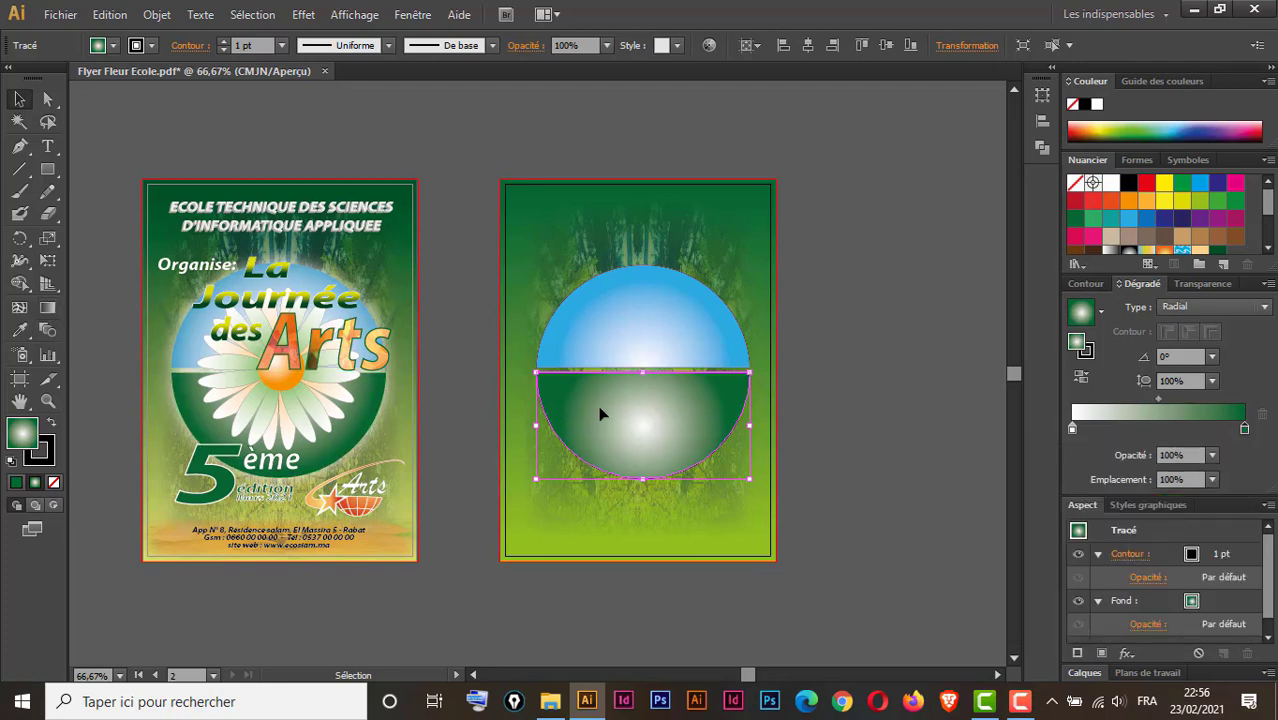
pyautogui.click(47, 308)
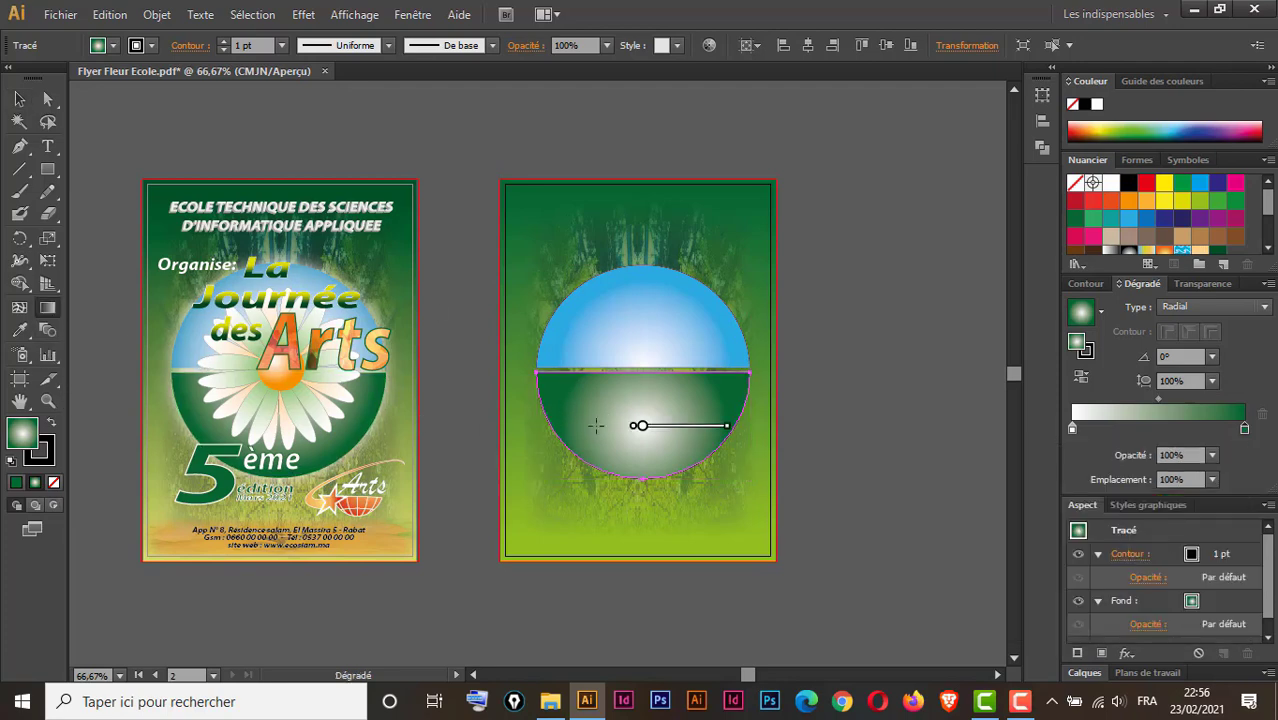
pyautogui.moveTo(646, 374); pyautogui.dragTo(648, 462)
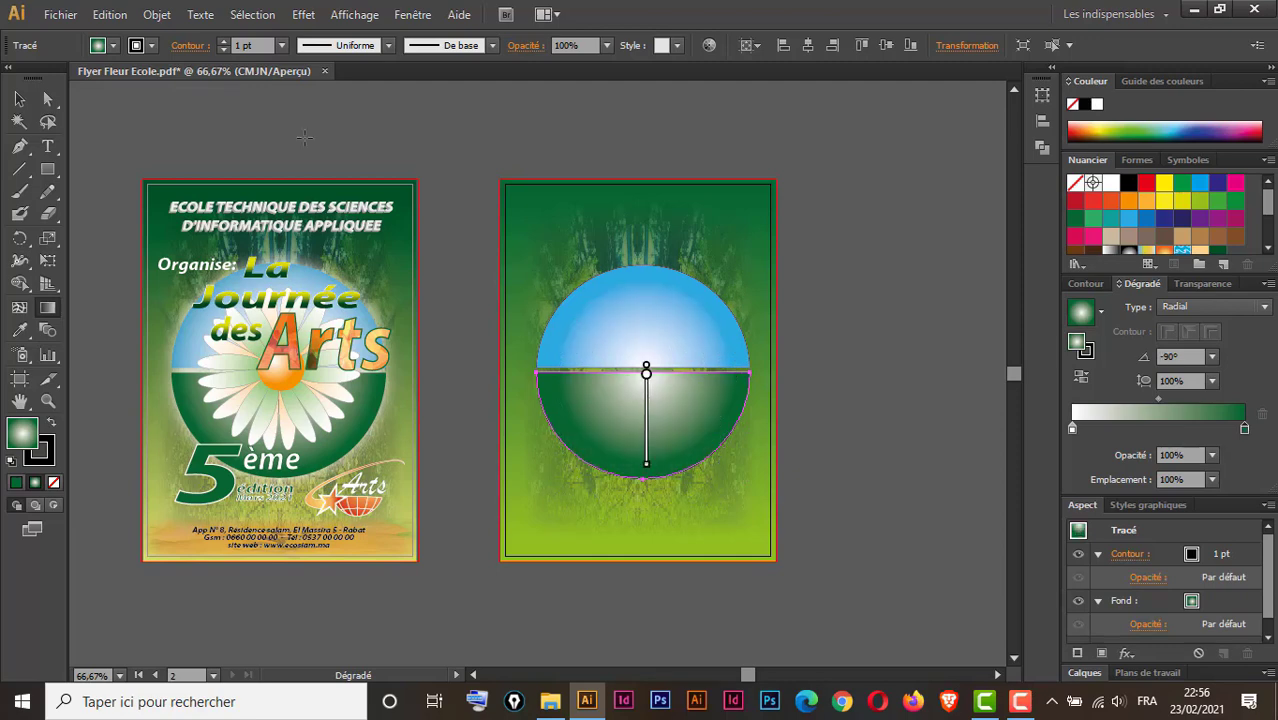
pyautogui.click(19, 99)
pyautogui.click(612, 168)
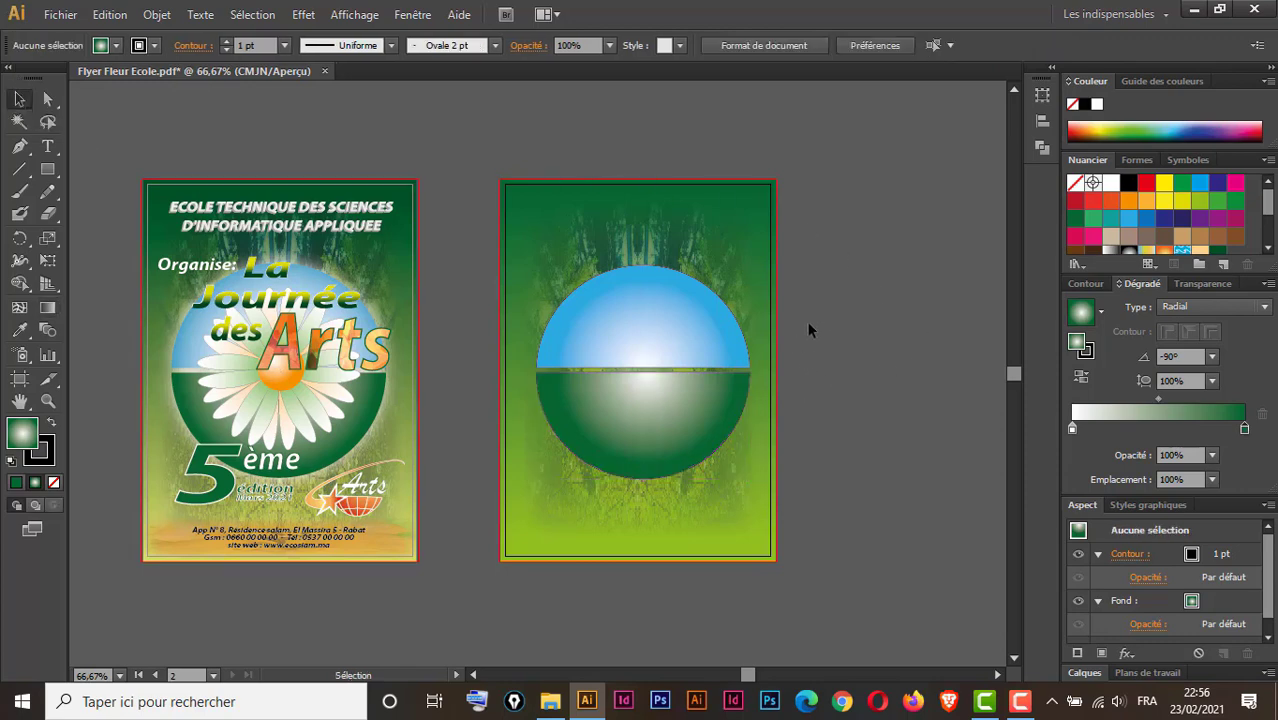
# Start an outer glow (Lueur externe) effect on both half-circles and set its colour to white (FFFFFF).
pyautogui.moveTo(806, 320); pyautogui.dragTo(667, 436)
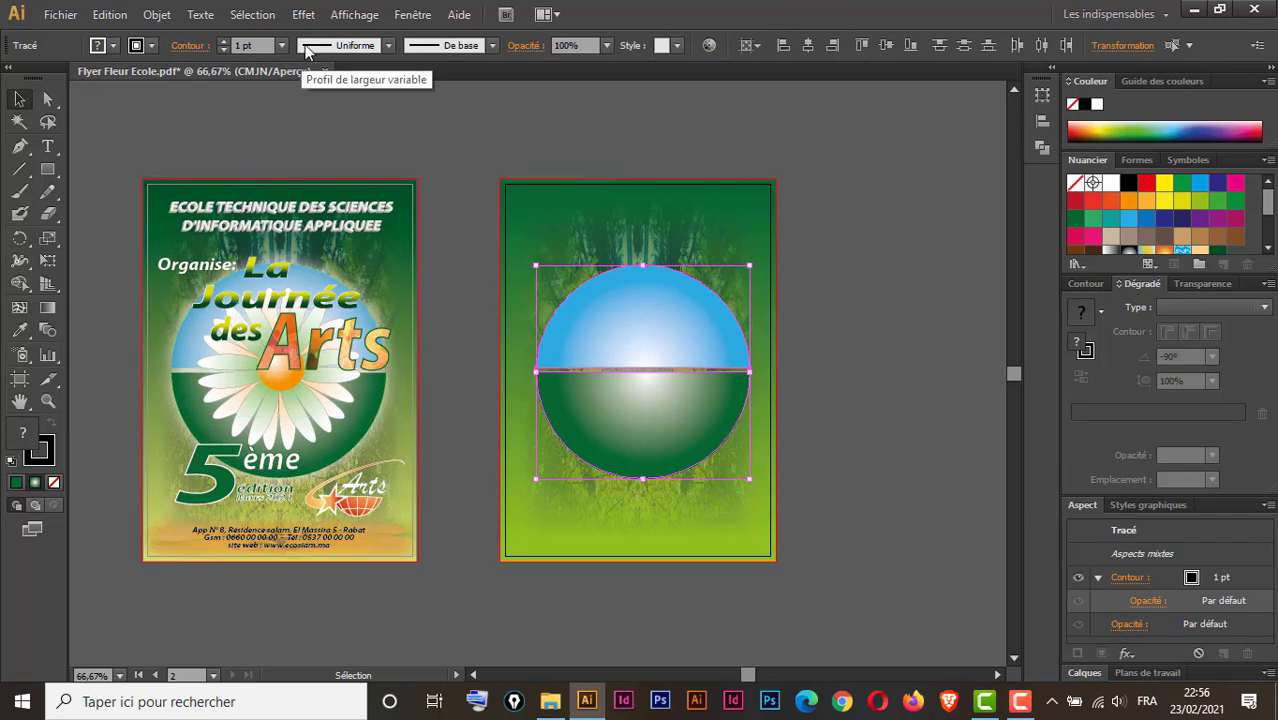
pyautogui.click(304, 15)
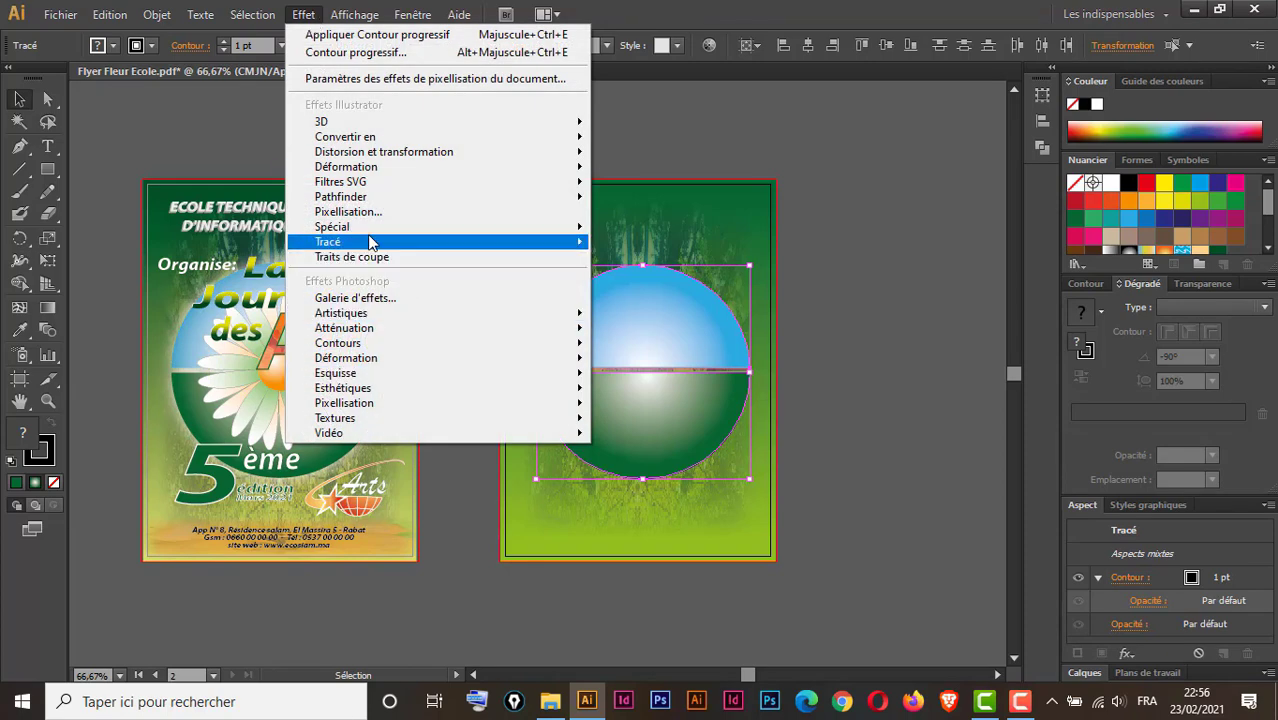
pyautogui.moveTo(365, 228)
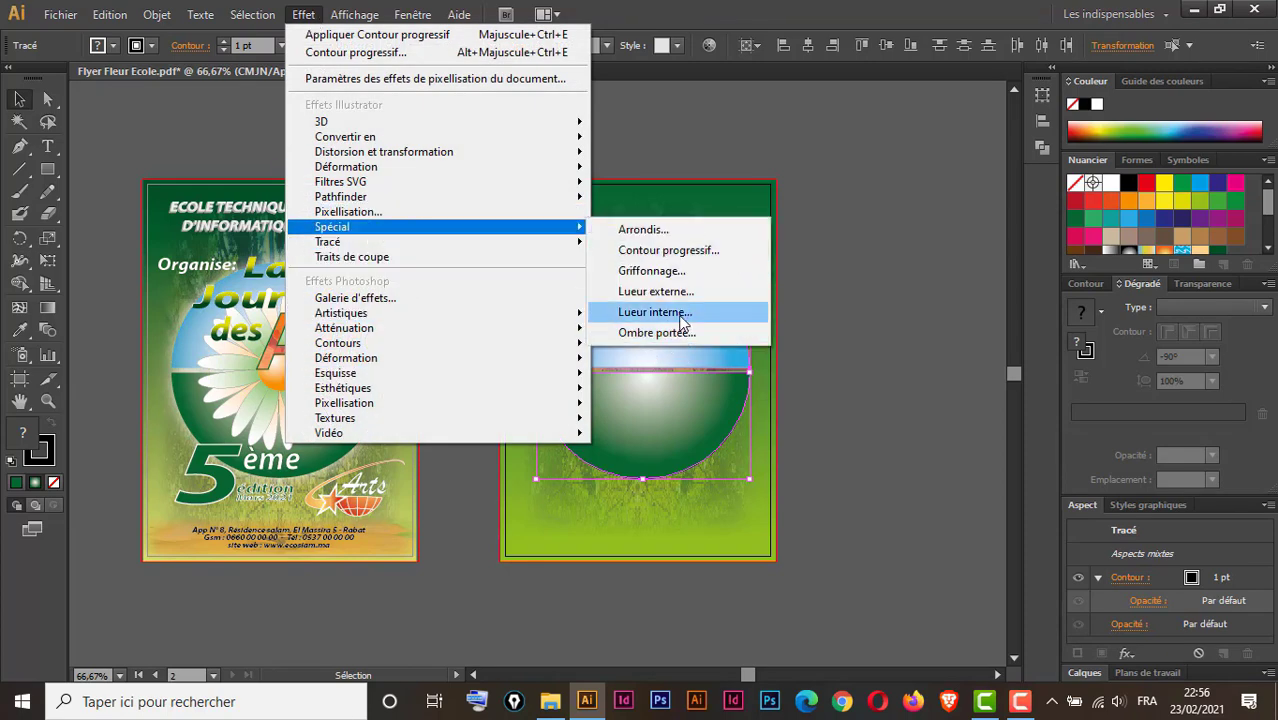
pyautogui.click(695, 293)
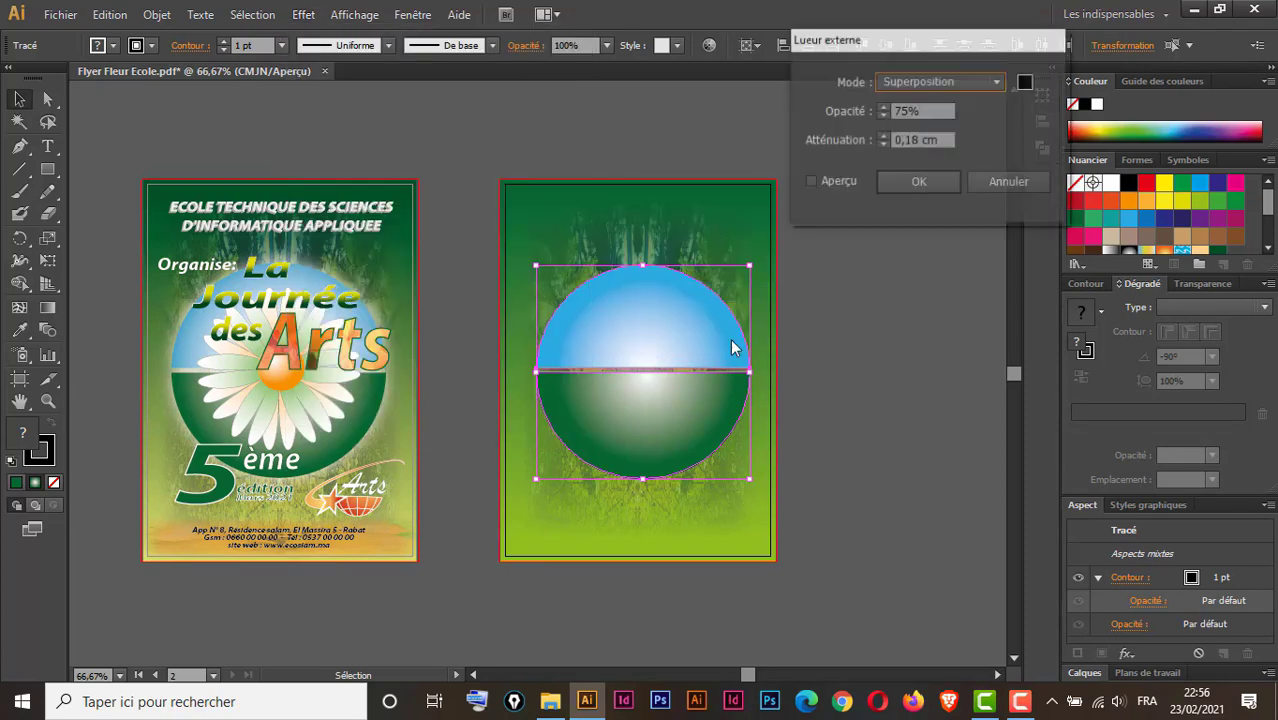
pyautogui.moveTo(991, 46); pyautogui.dragTo(1015, 116)
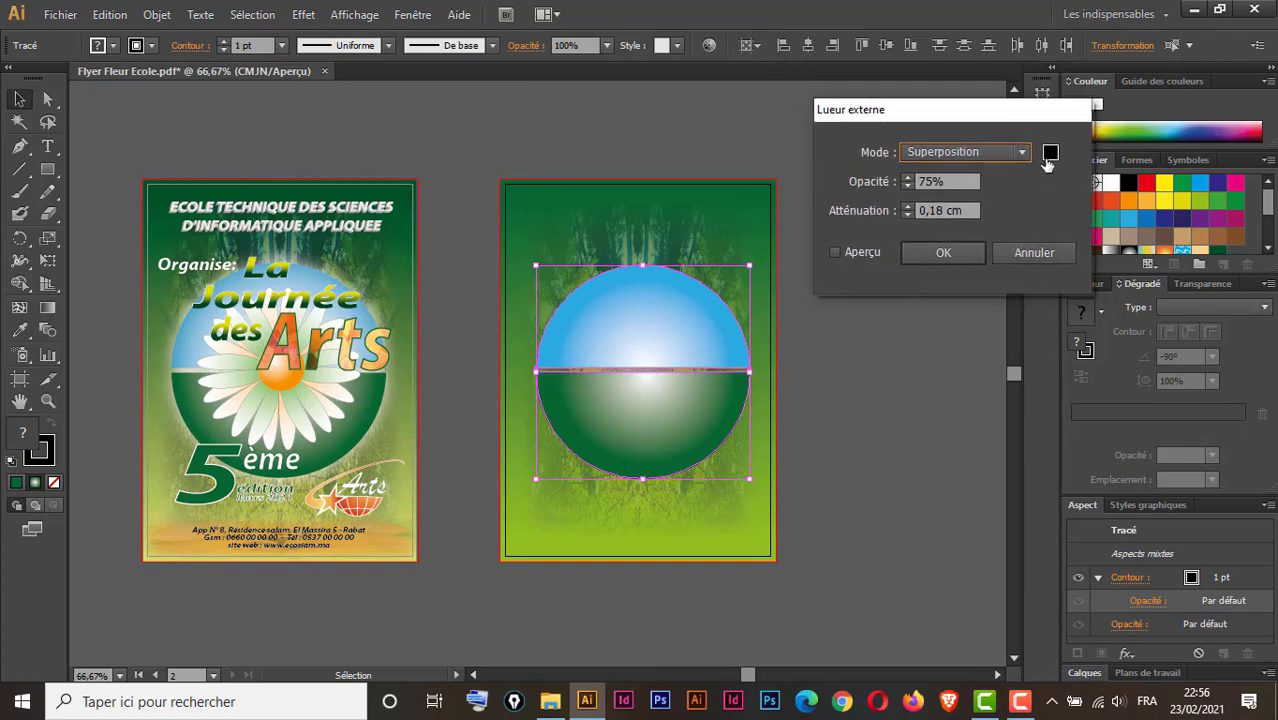
pyautogui.click(1050, 153)
pyautogui.moveTo(779, 240); pyautogui.dragTo(710, 191)
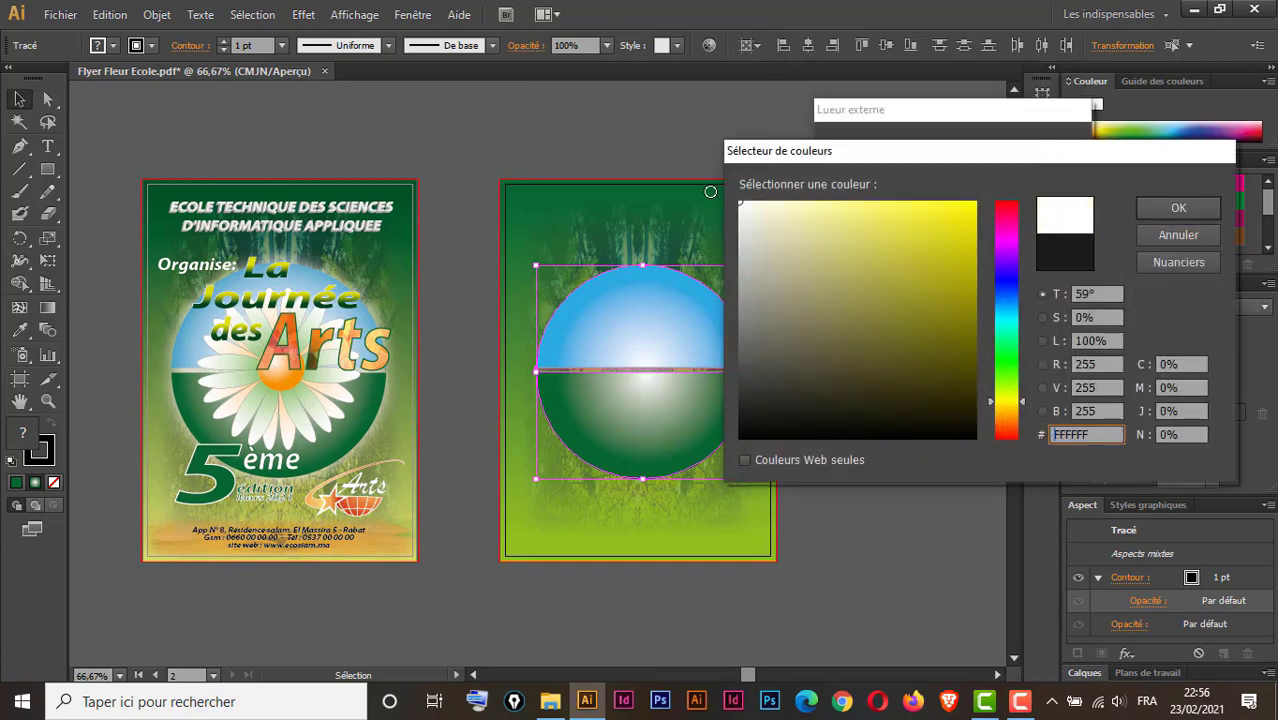
pyautogui.click(1165, 209)
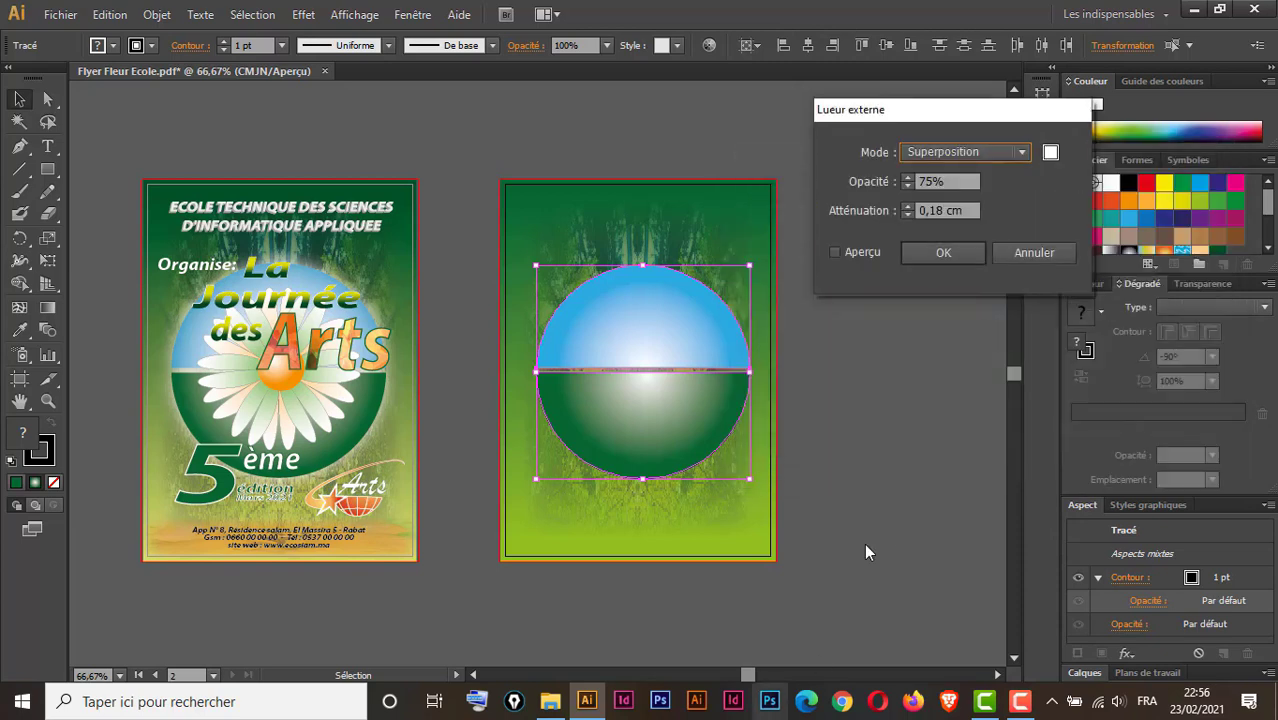
# Preview the outer glow and increase its blur (Atténuation) to 0,5 cm.
pyautogui.click(835, 253)
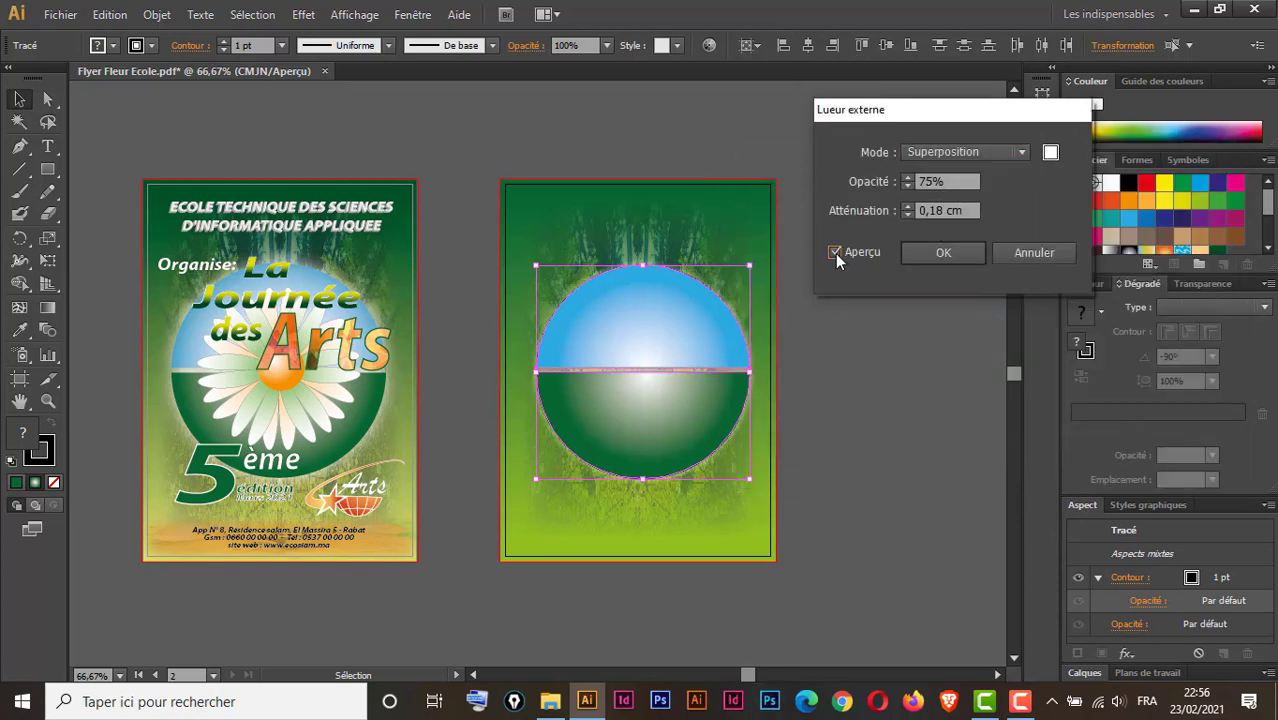
pyautogui.click(908, 209)
pyautogui.click(907, 206)
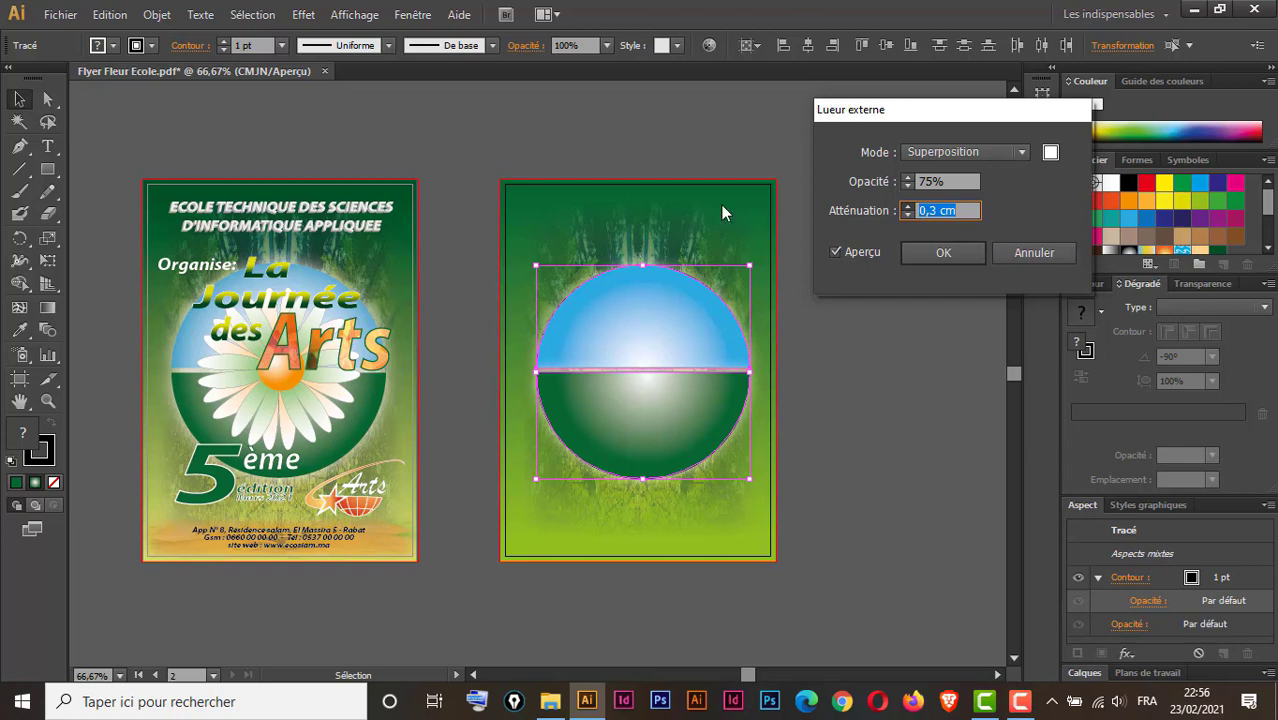
pyautogui.press('Up')
pyautogui.click(909, 211)
pyautogui.press('Up')
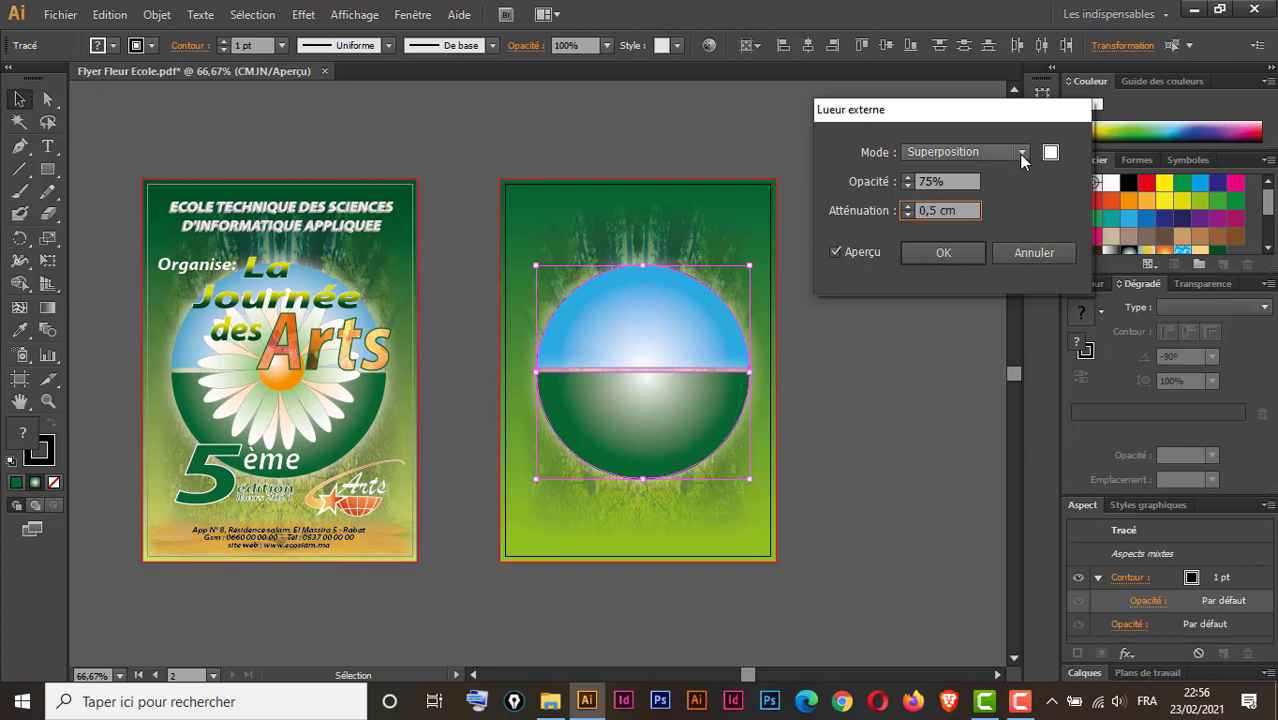
# Try the Normal blend mode for the glow, return it to Superposition with the preview on, and apply the effect.
pyautogui.click(1021, 153)
pyautogui.click(1021, 153)
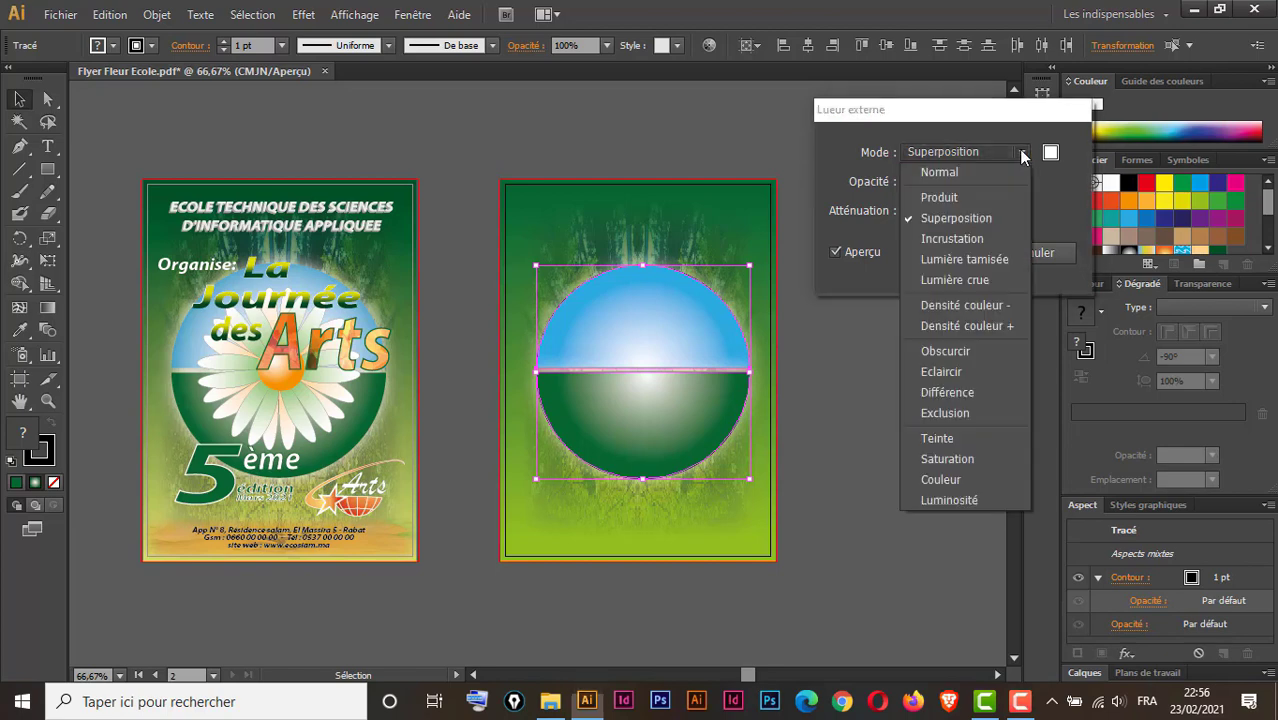
pyautogui.click(960, 171)
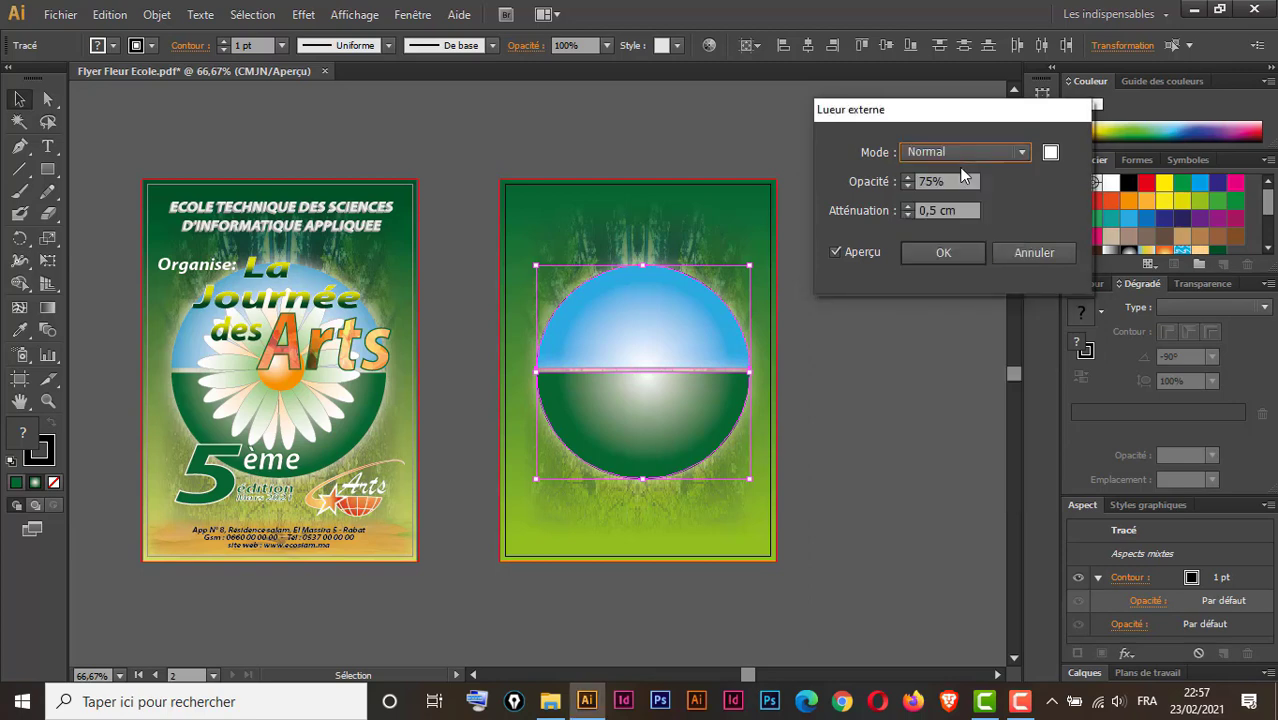
pyautogui.click(838, 252)
pyautogui.click(1023, 151)
pyautogui.click(965, 219)
pyautogui.click(835, 253)
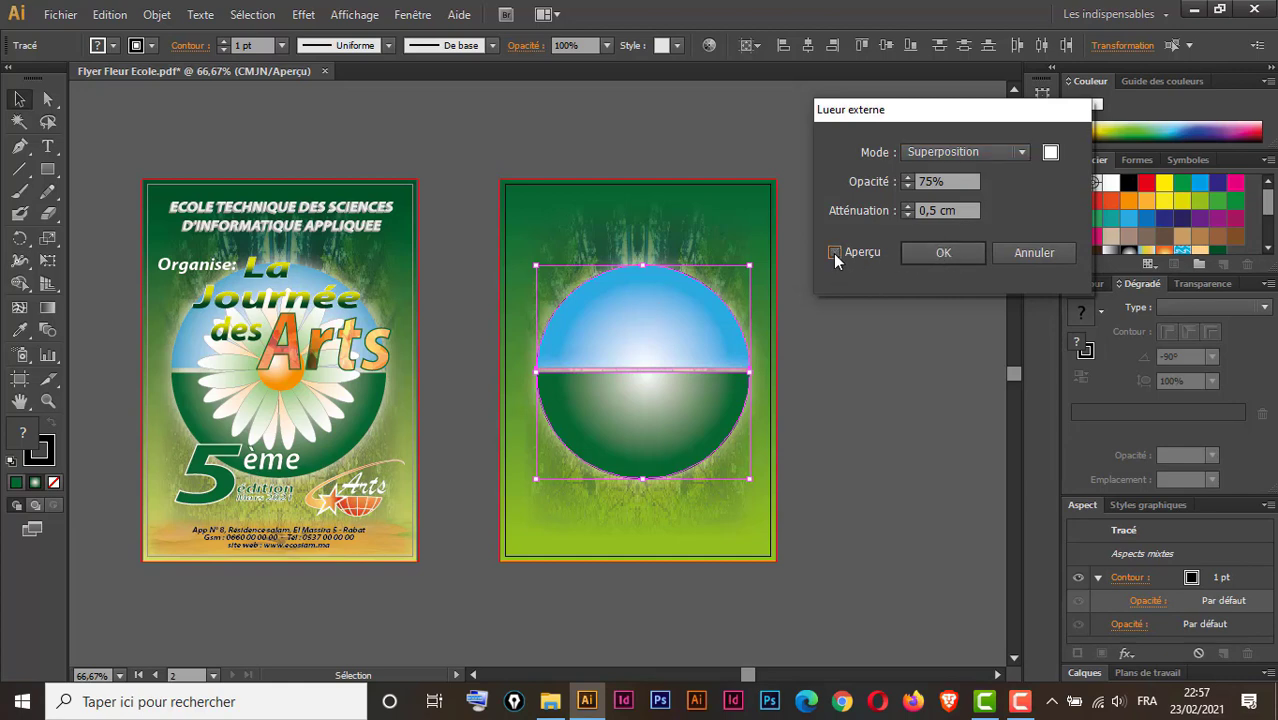
pyautogui.click(945, 254)
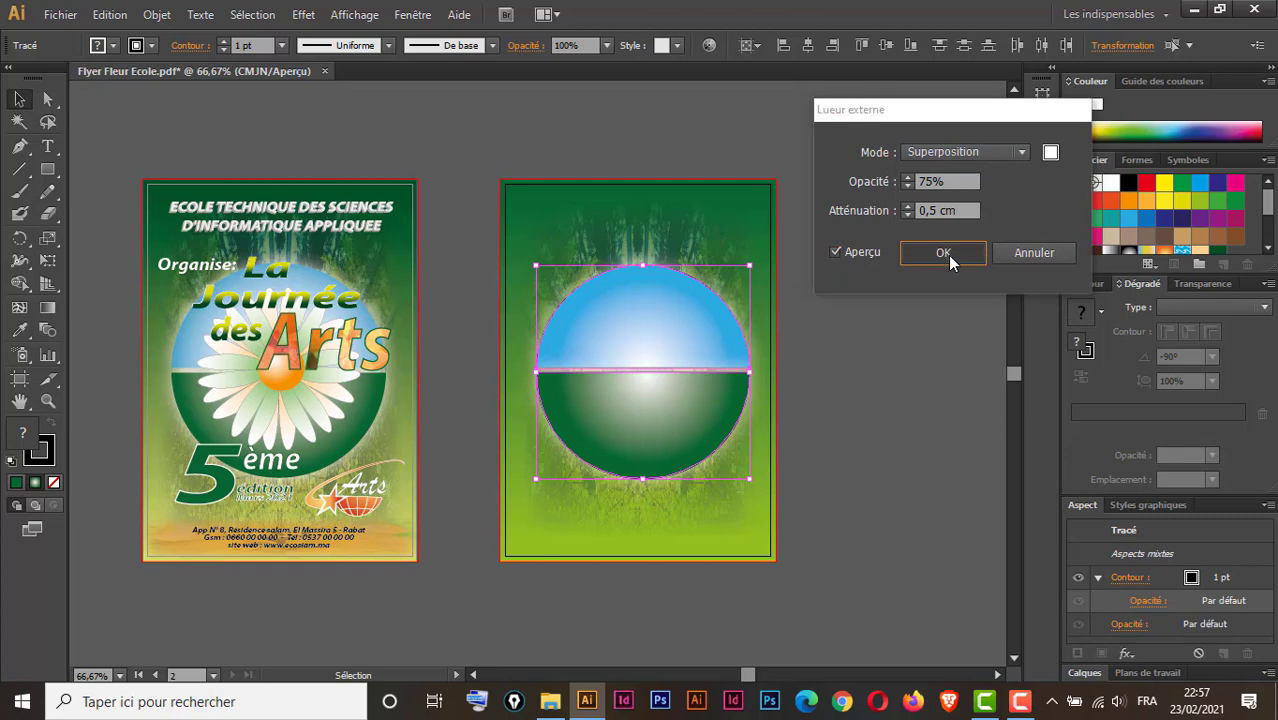
# Deselect both half-circles.
pyautogui.click(855, 319)
pyautogui.moveTo(855, 330); pyautogui.dragTo(676, 420)
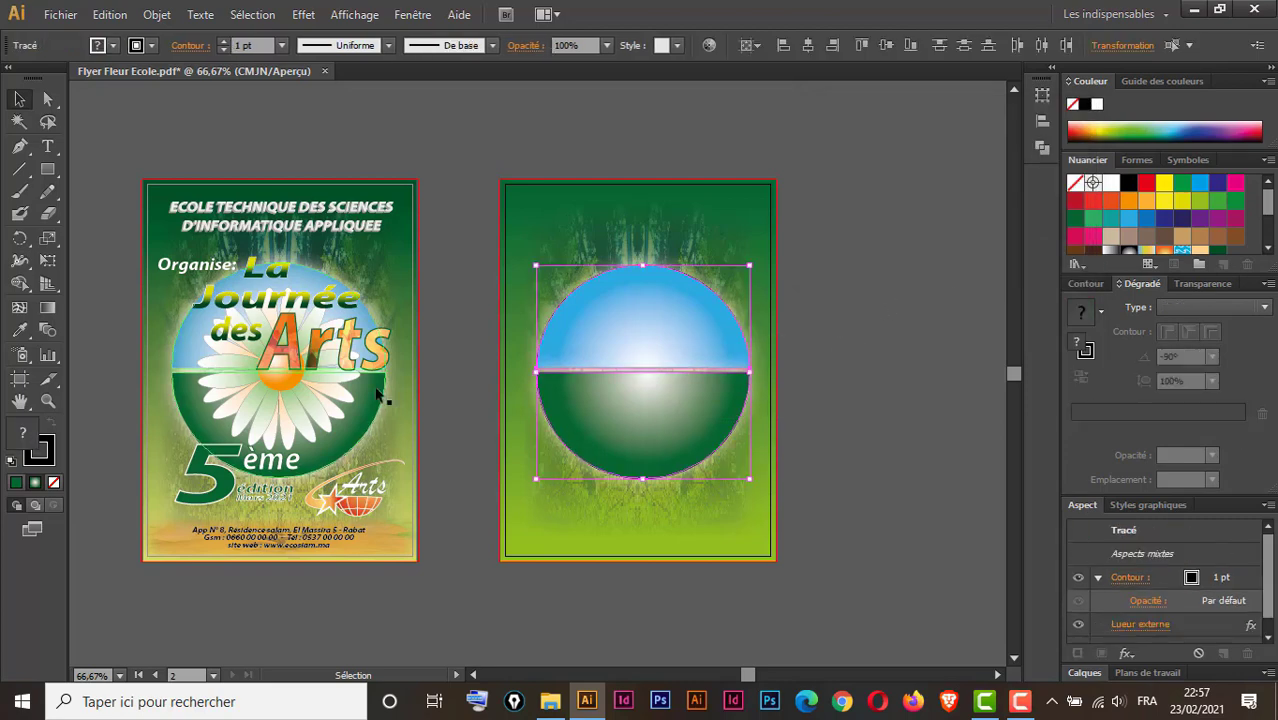
pyautogui.press('a')
pyautogui.click(491, 403)
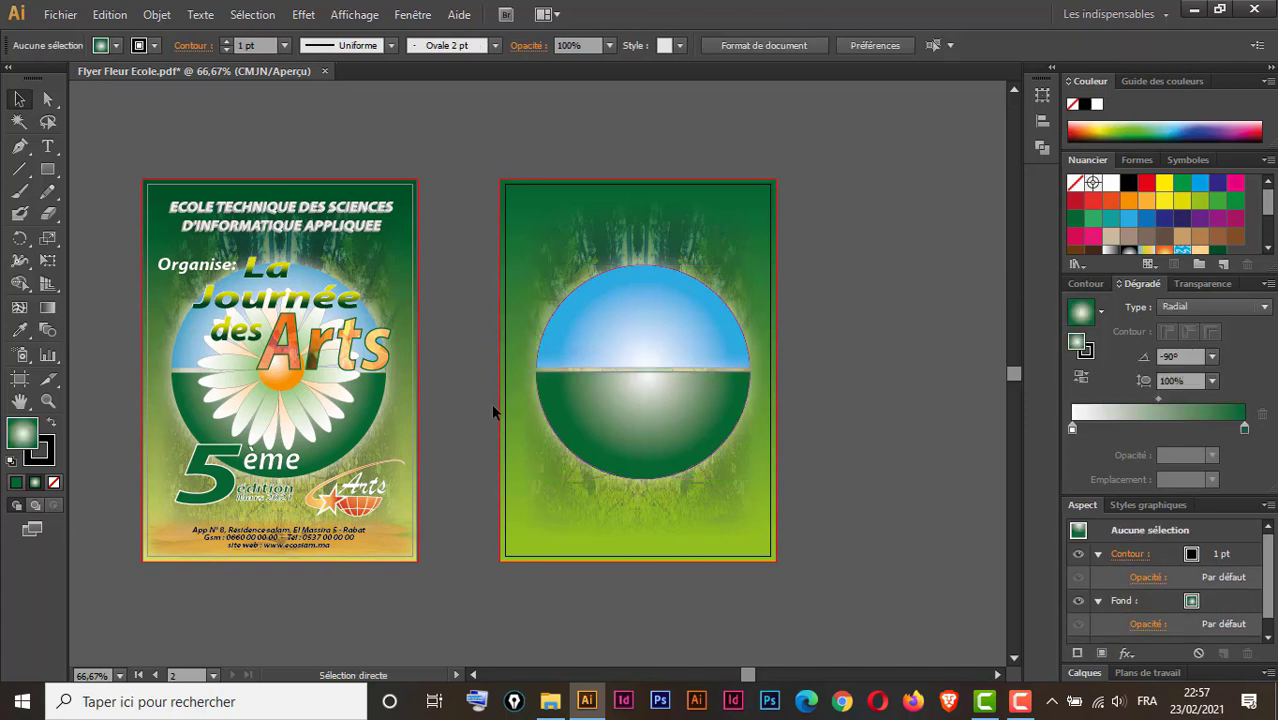
pyautogui.press('v')
# Draw an upright seven-pointed star centred on the split circle, spanning about three quarters of the circle's width.
pyautogui.click(47, 170)
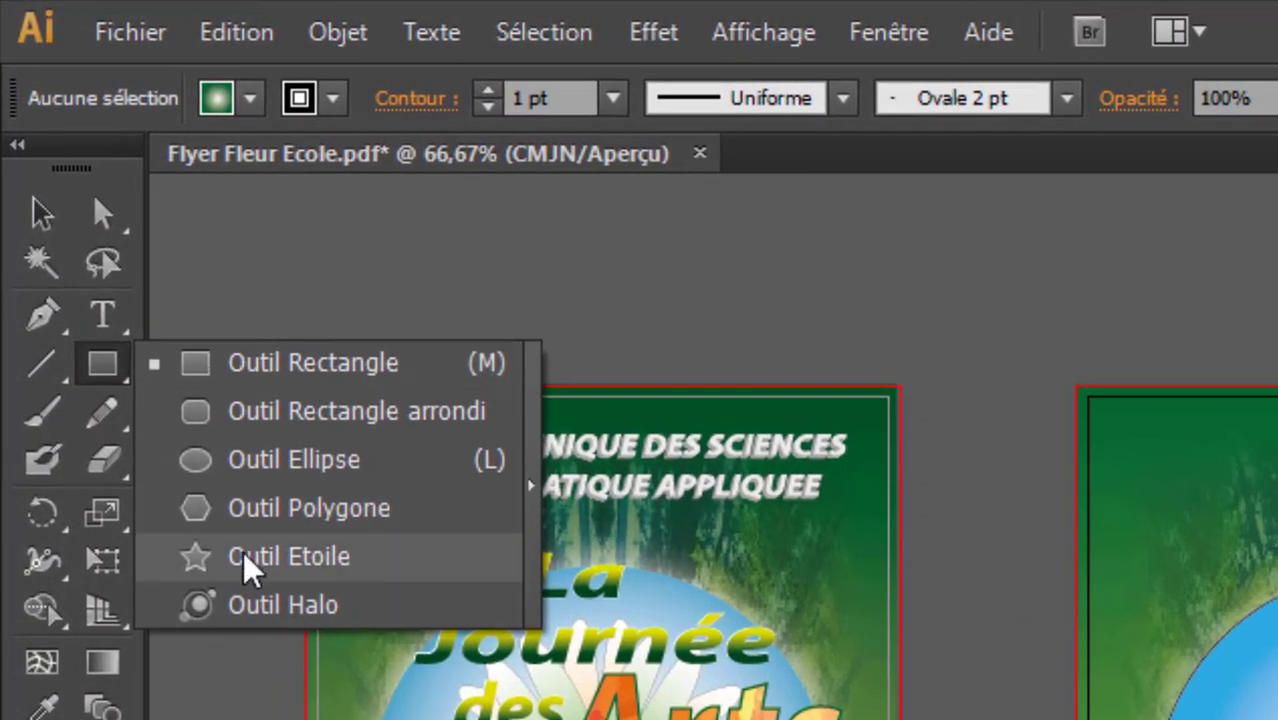
pyautogui.click(296, 573)
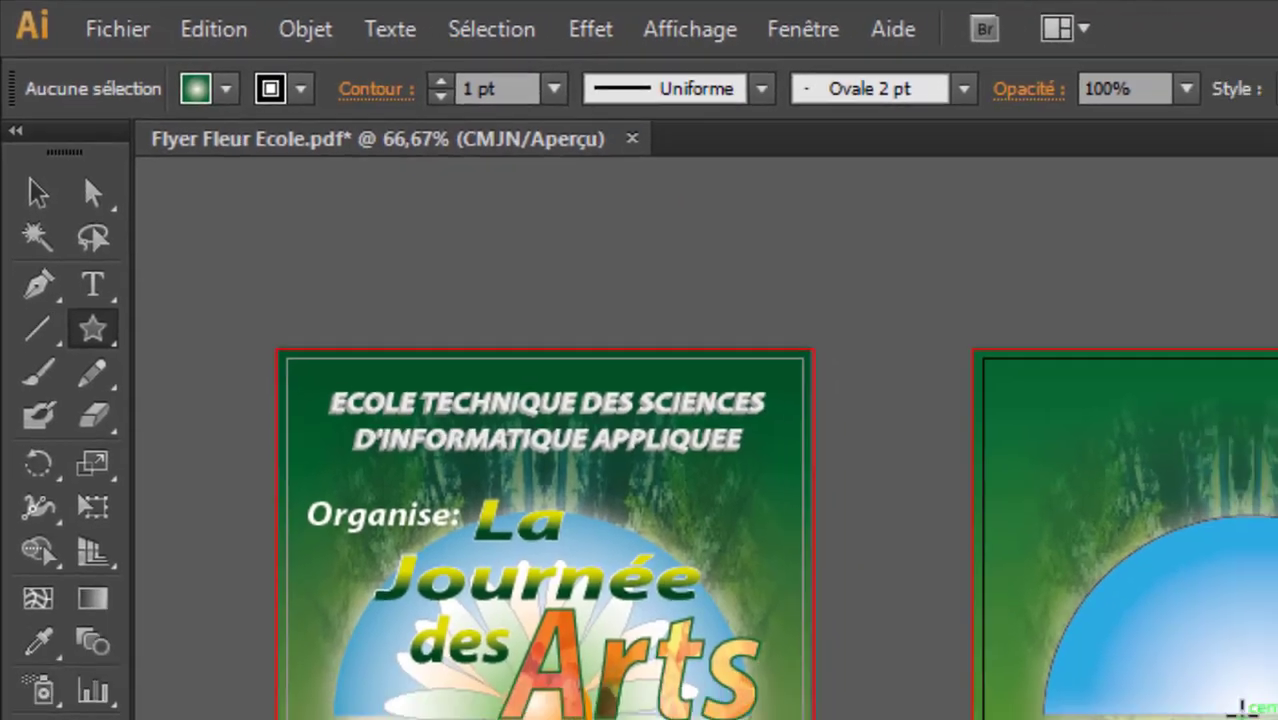
pyautogui.moveTo(700, 402); pyautogui.dragTo(682, 432)
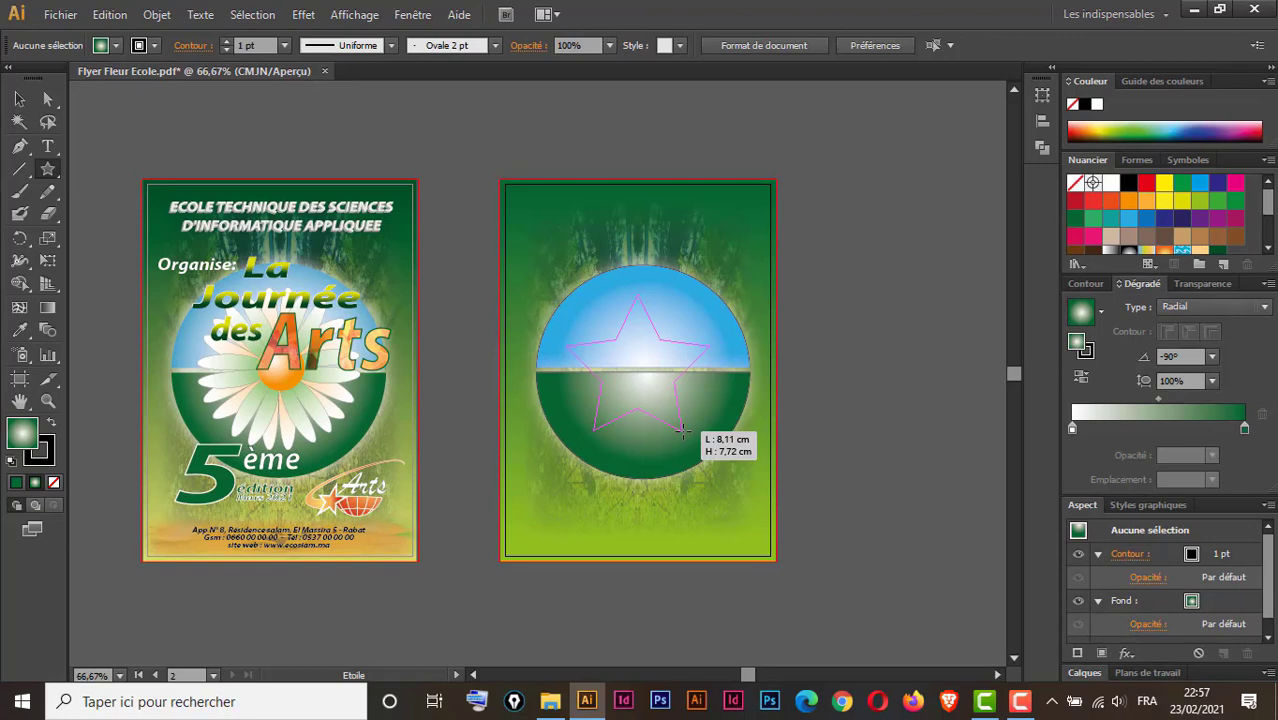
pyautogui.moveTo(681, 431); pyautogui.dragTo(682, 431)
pyautogui.press('Up')
pyautogui.press('Up')
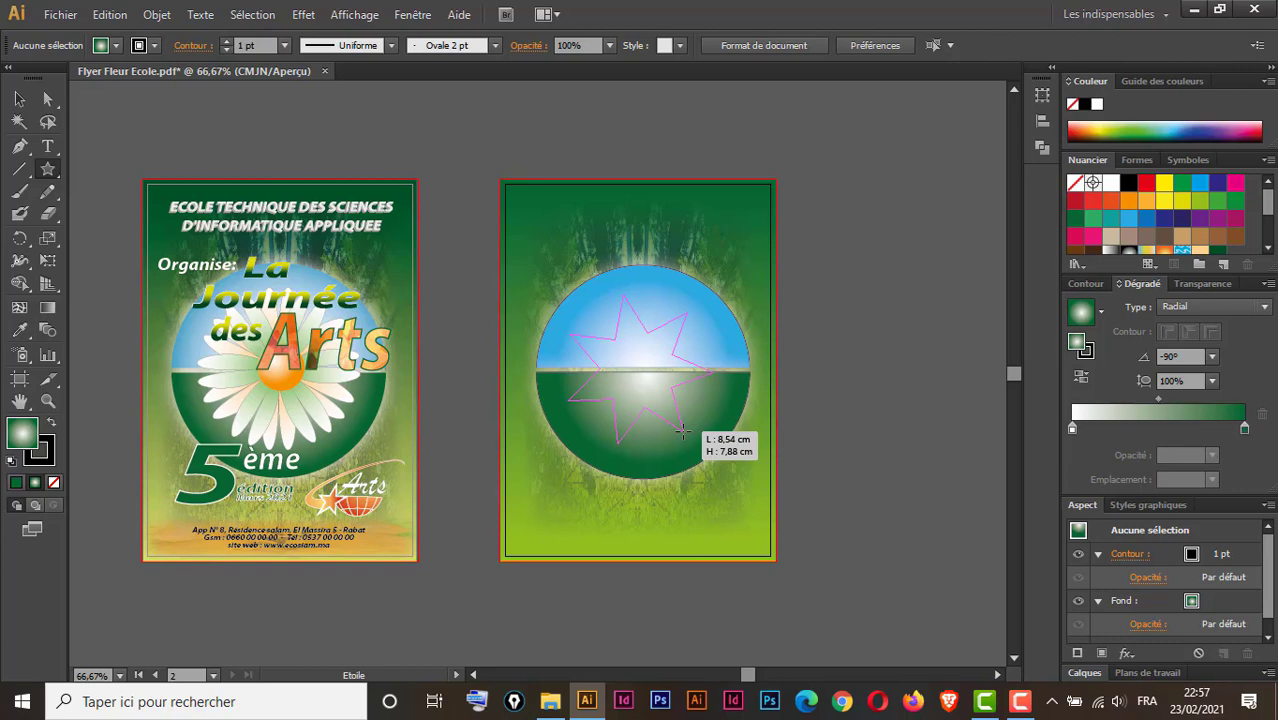
pyautogui.press('shift')
pyautogui.moveTo(682, 431); pyautogui.dragTo(689, 438)
pyautogui.press('space')
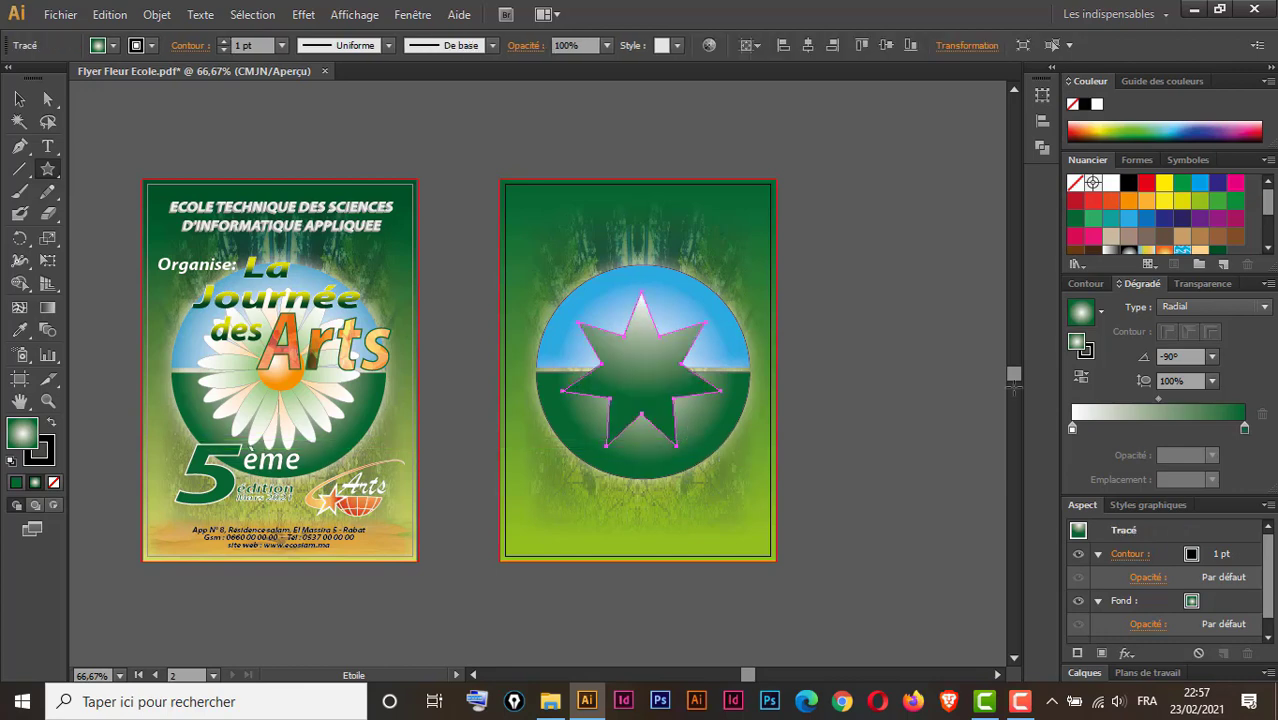
# Change the green end of the star's gradient to orange (C=0 M=35 J=85 N=0).
pyautogui.click(1270, 250)
pyautogui.click(1270, 250)
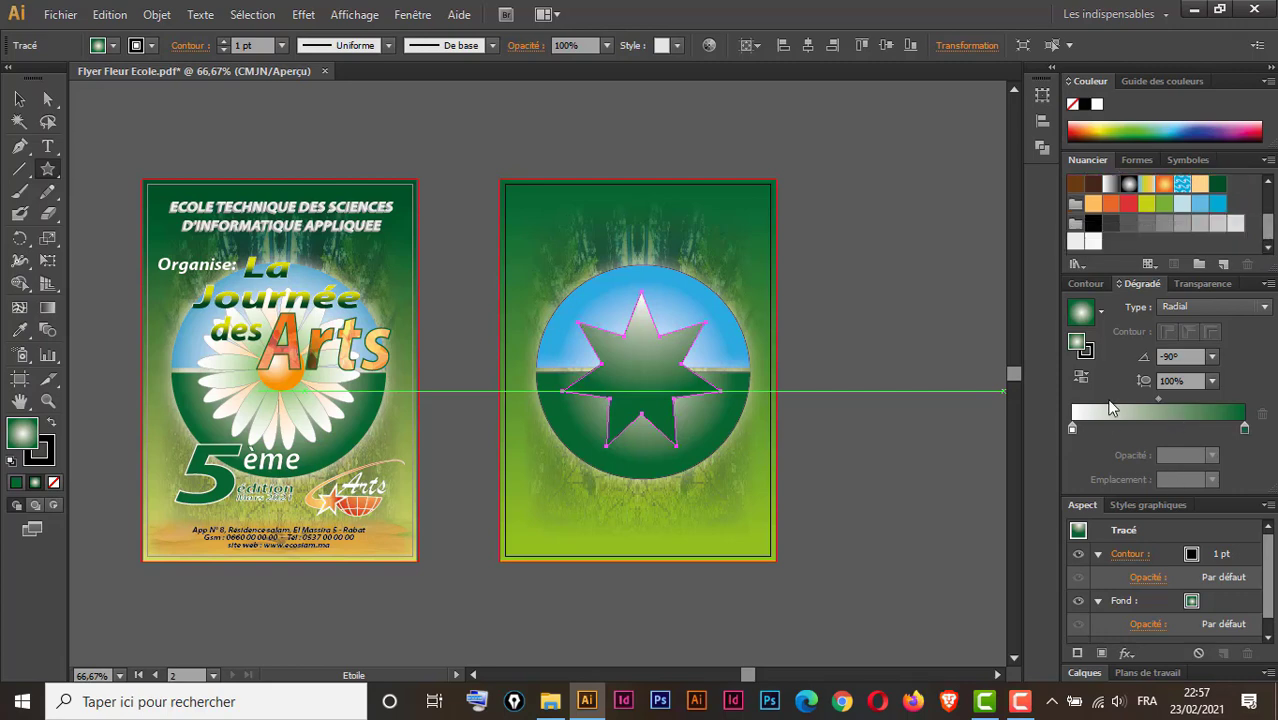
pyautogui.click(1155, 410)
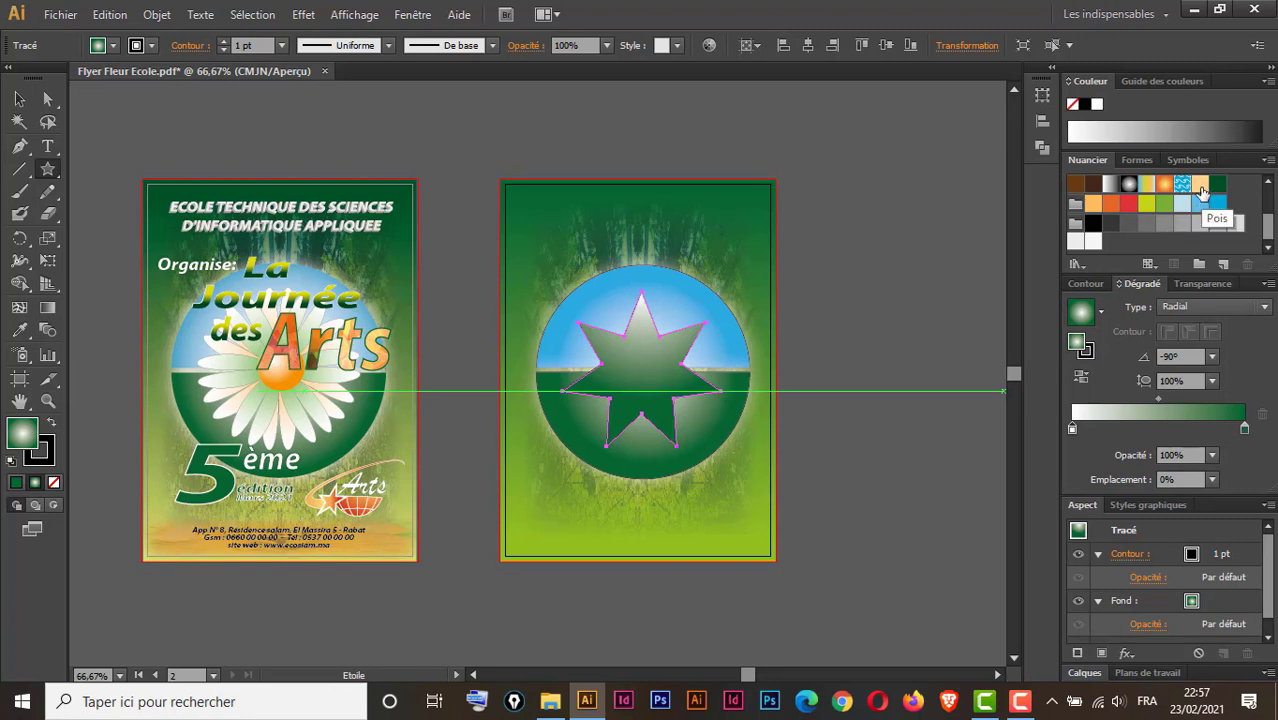
pyautogui.moveTo(1203, 190); pyautogui.dragTo(1244, 429)
pyautogui.click(31, 431)
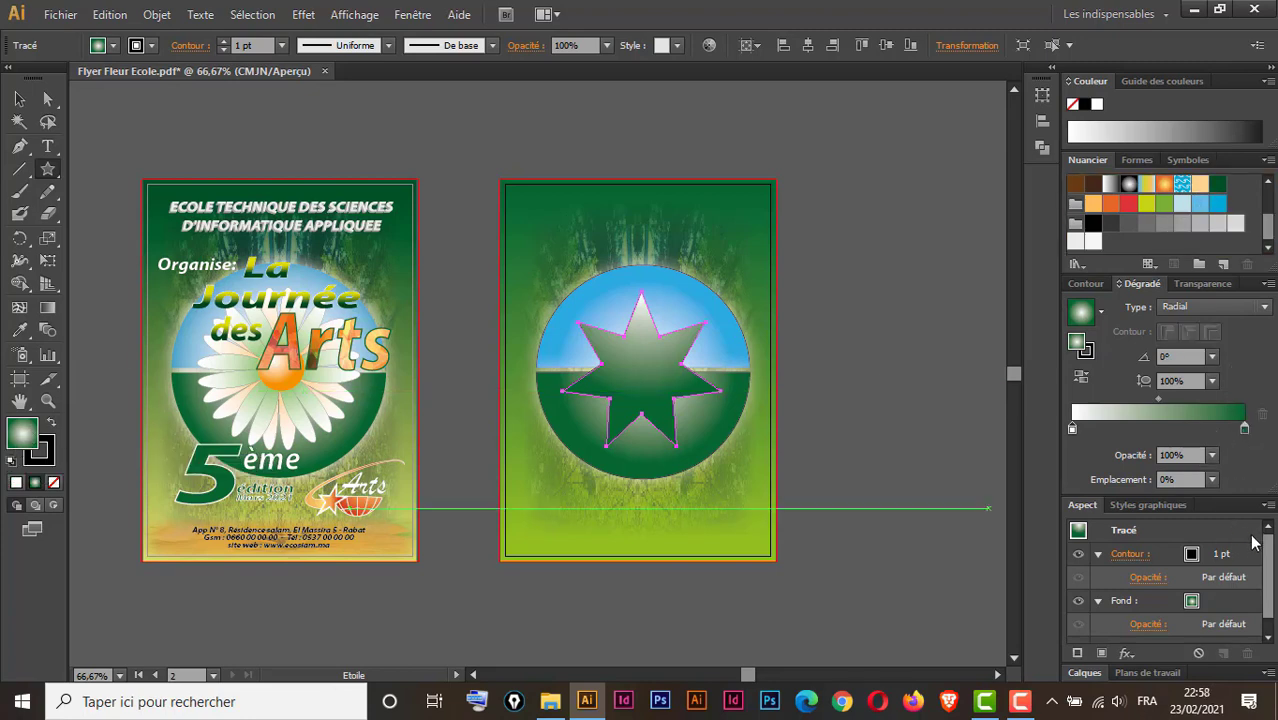
pyautogui.doubleClick(1244, 429)
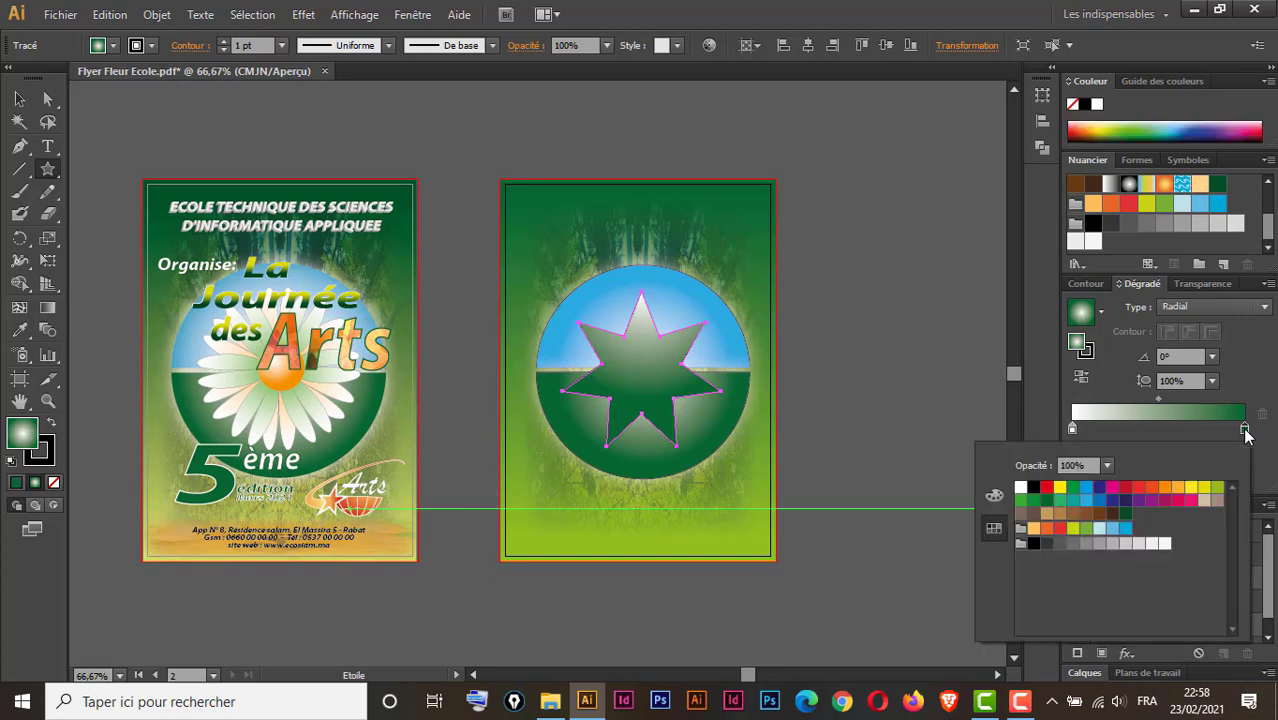
pyautogui.click(1177, 488)
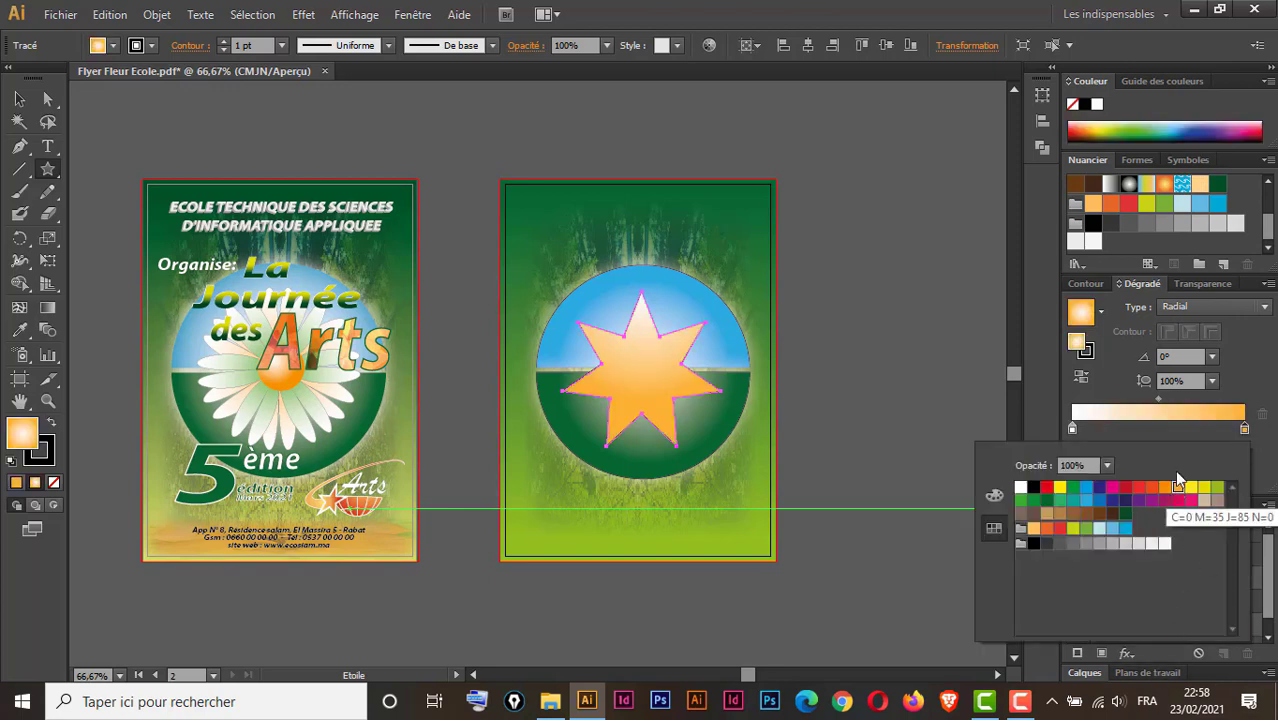
# Redraw the star's radial gradient outward from its centre and reverse it so orange is in the middle and white at the tips.
pyautogui.click(1215, 306)
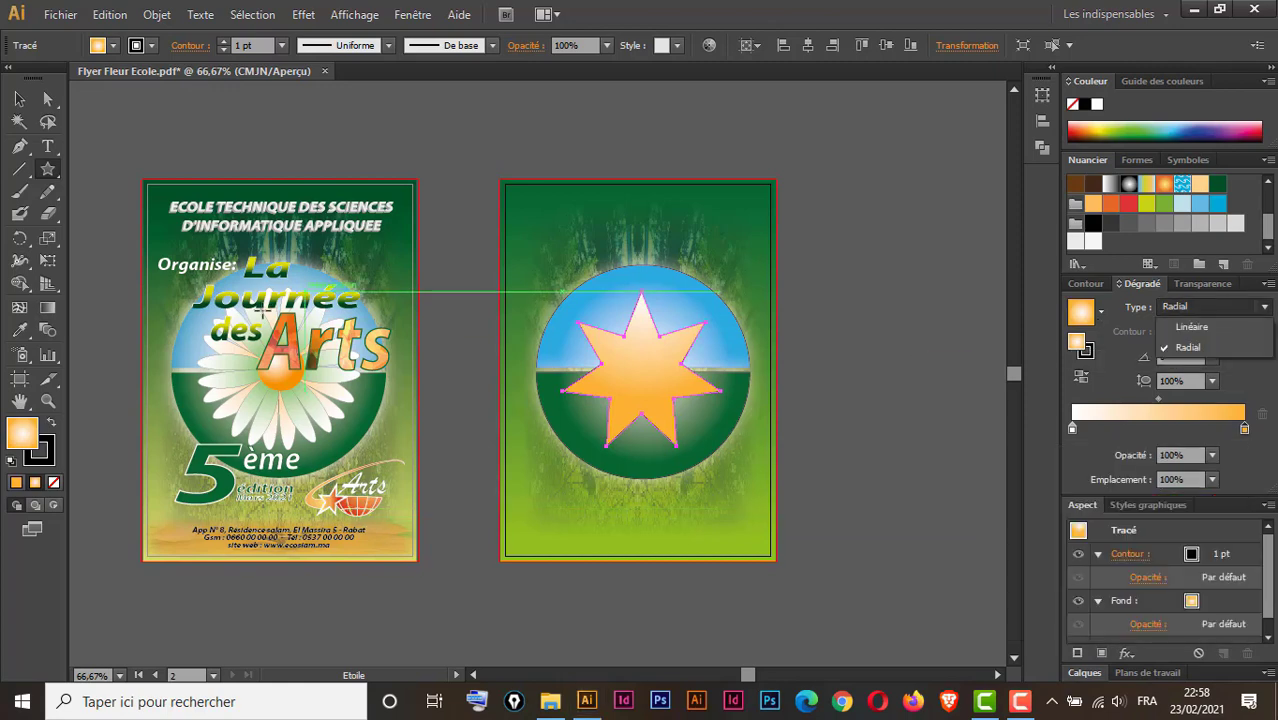
pyautogui.click(47, 307)
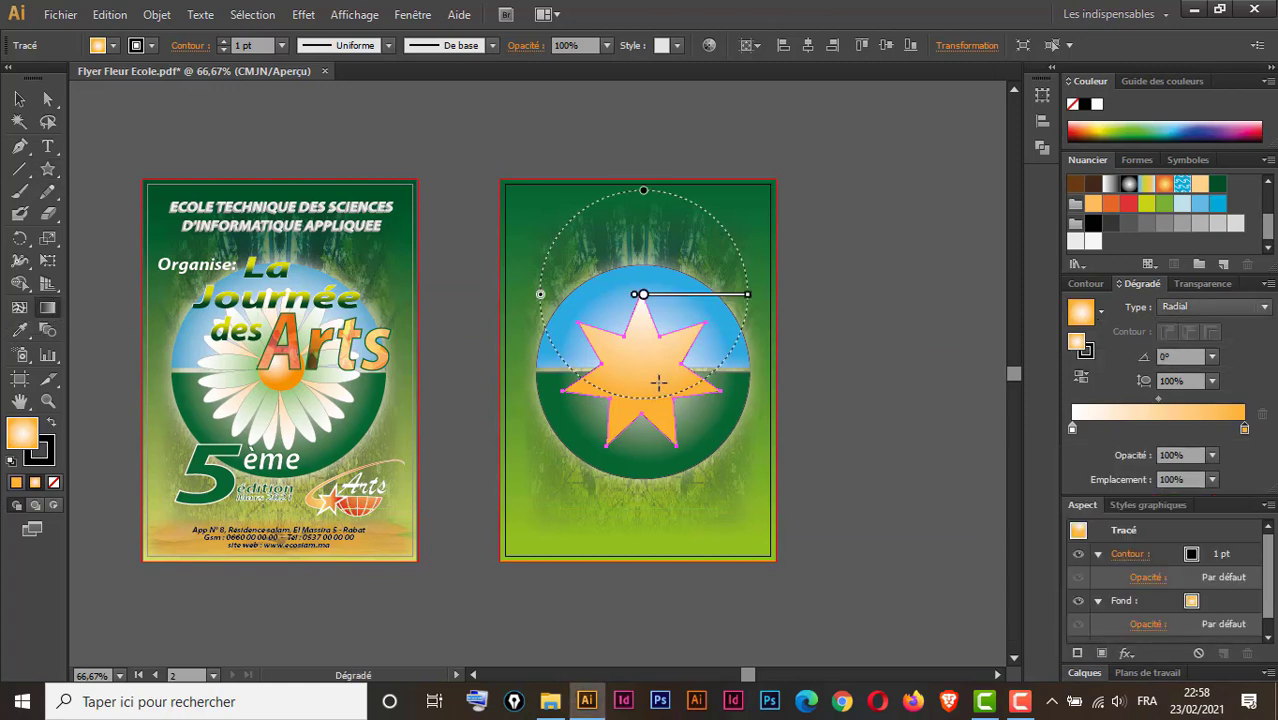
pyautogui.moveTo(645, 379); pyautogui.dragTo(706, 347)
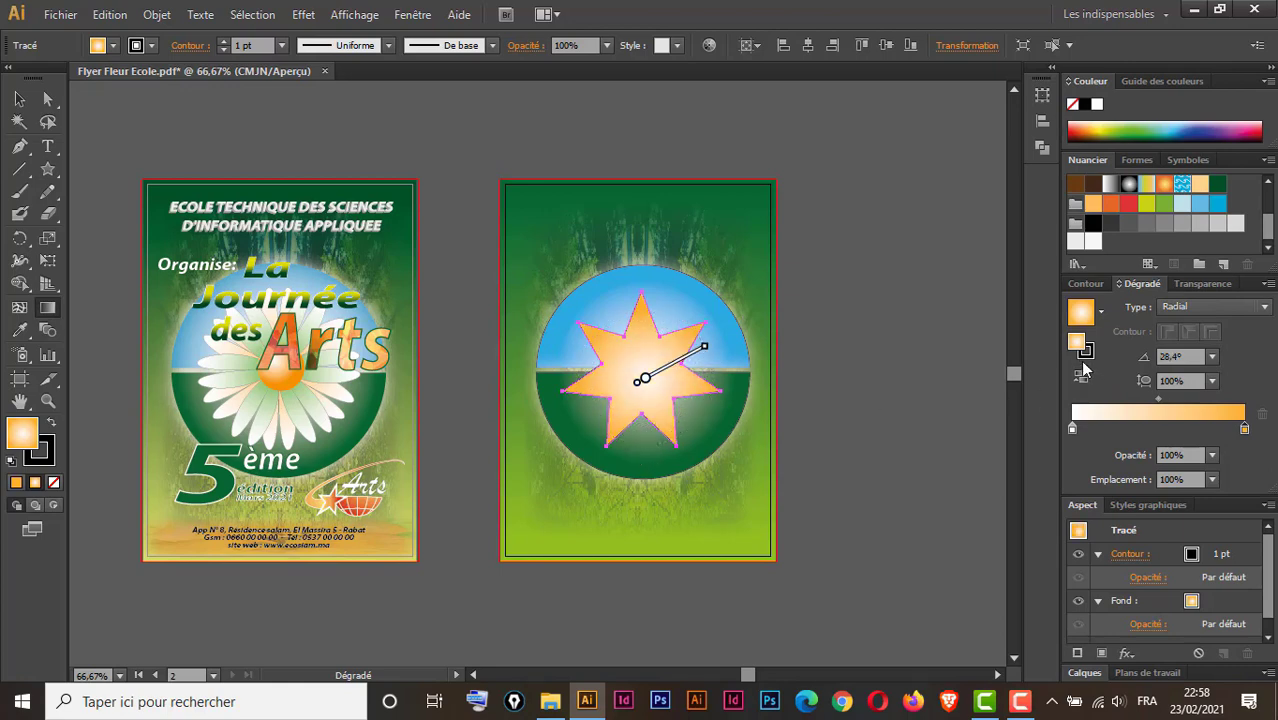
pyautogui.click(1081, 375)
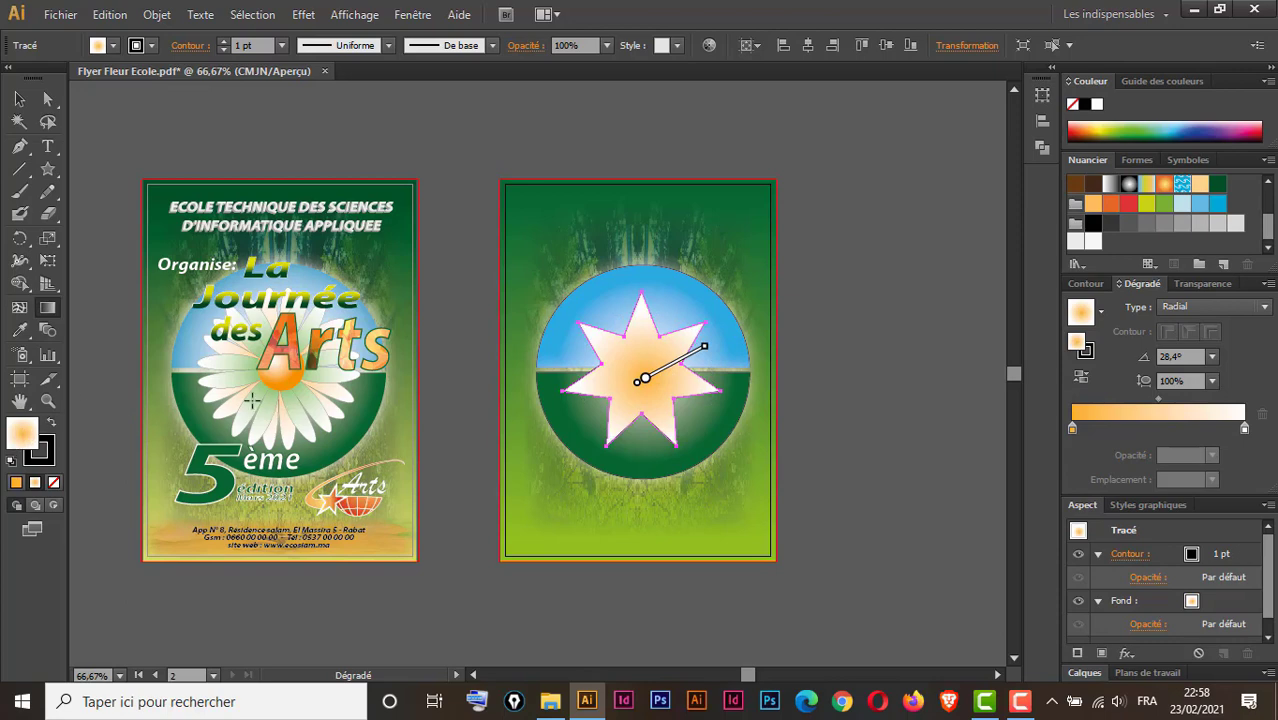
# Remove the star's outline and make its fill active again.
pyautogui.click(19, 98)
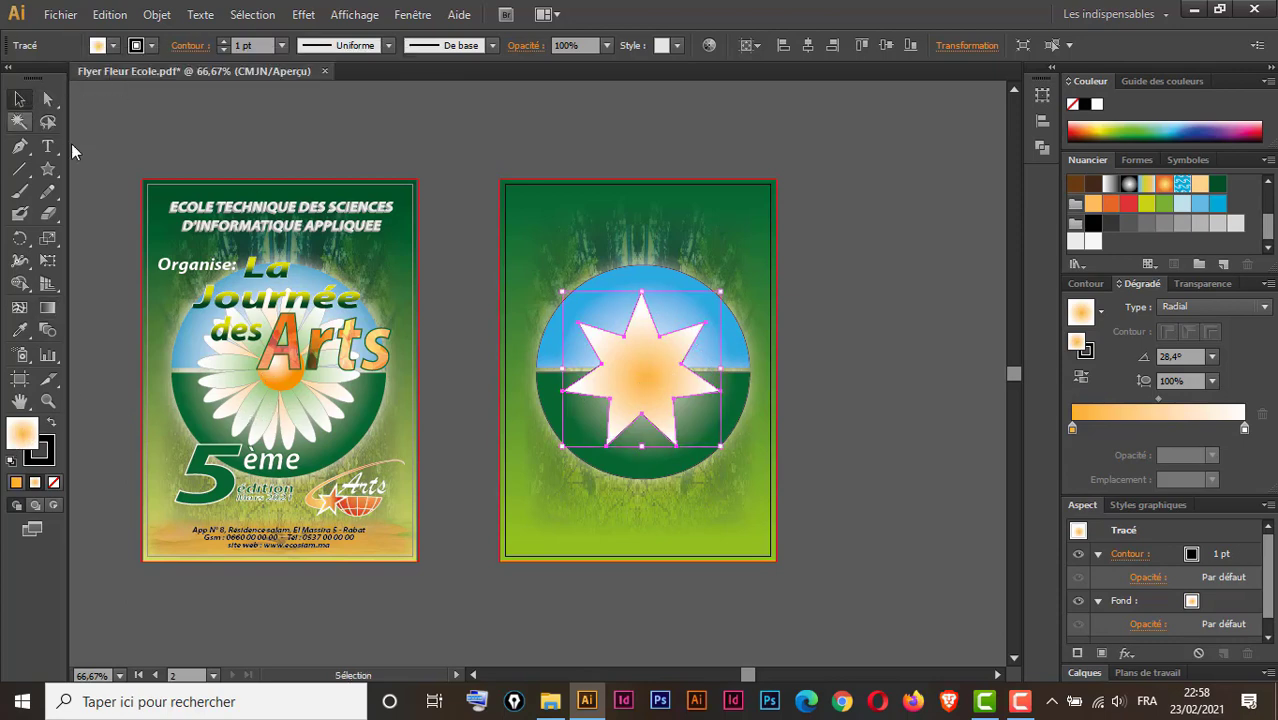
pyautogui.click(859, 347)
pyautogui.click(645, 354)
pyautogui.click(46, 460)
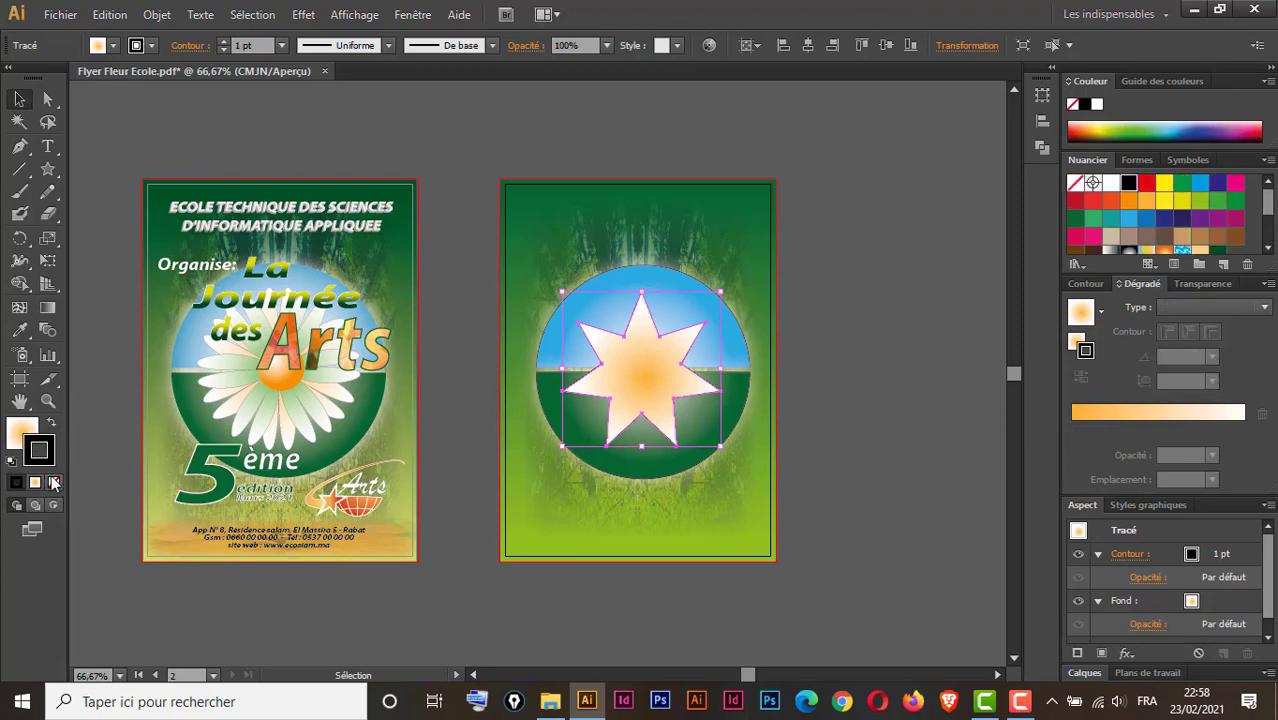
pyautogui.click(54, 482)
pyautogui.click(26, 428)
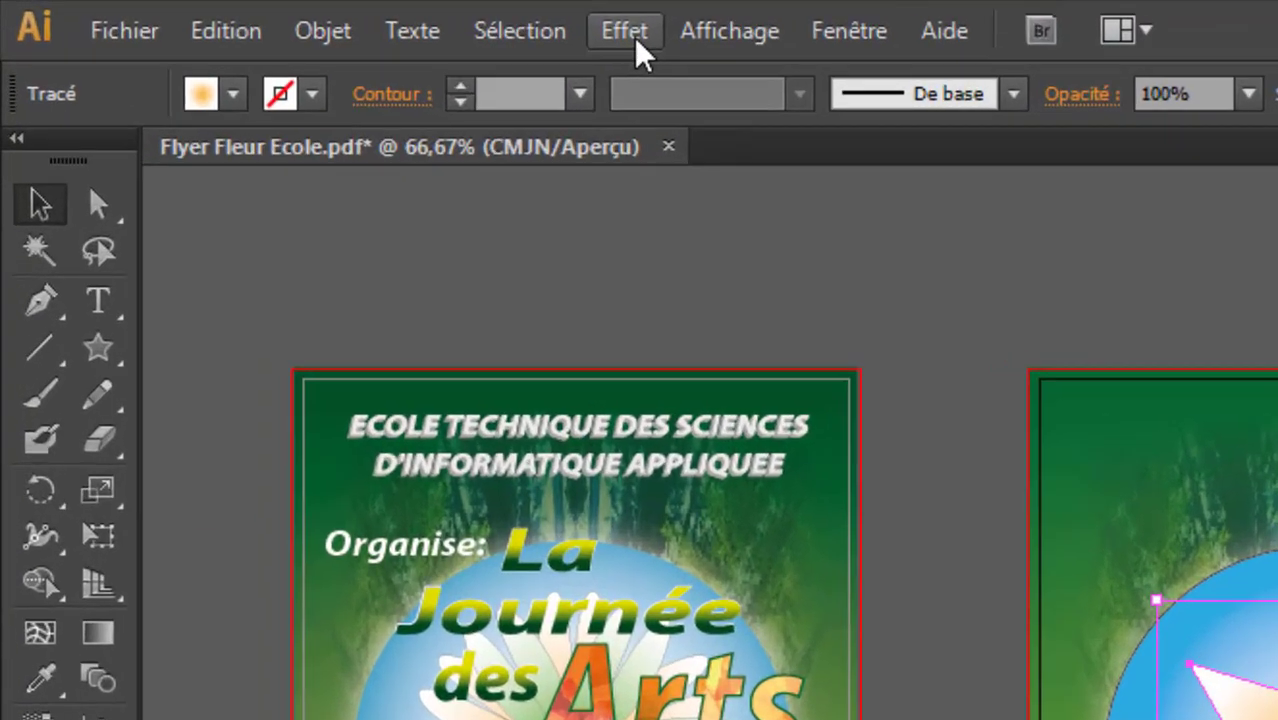
# Apply the Contraction et dilatation effect to the star at 84% dilation, turning its points into petals.
pyautogui.click(637, 44)
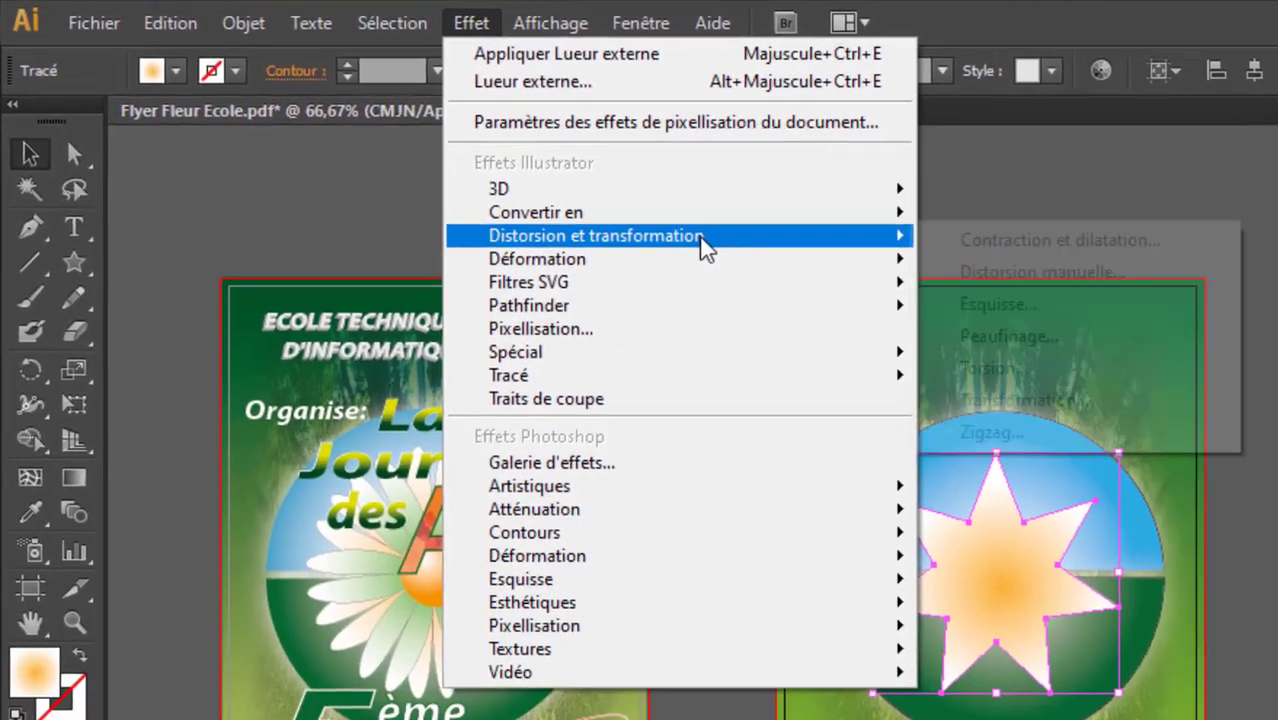
pyautogui.moveTo(1105, 375)
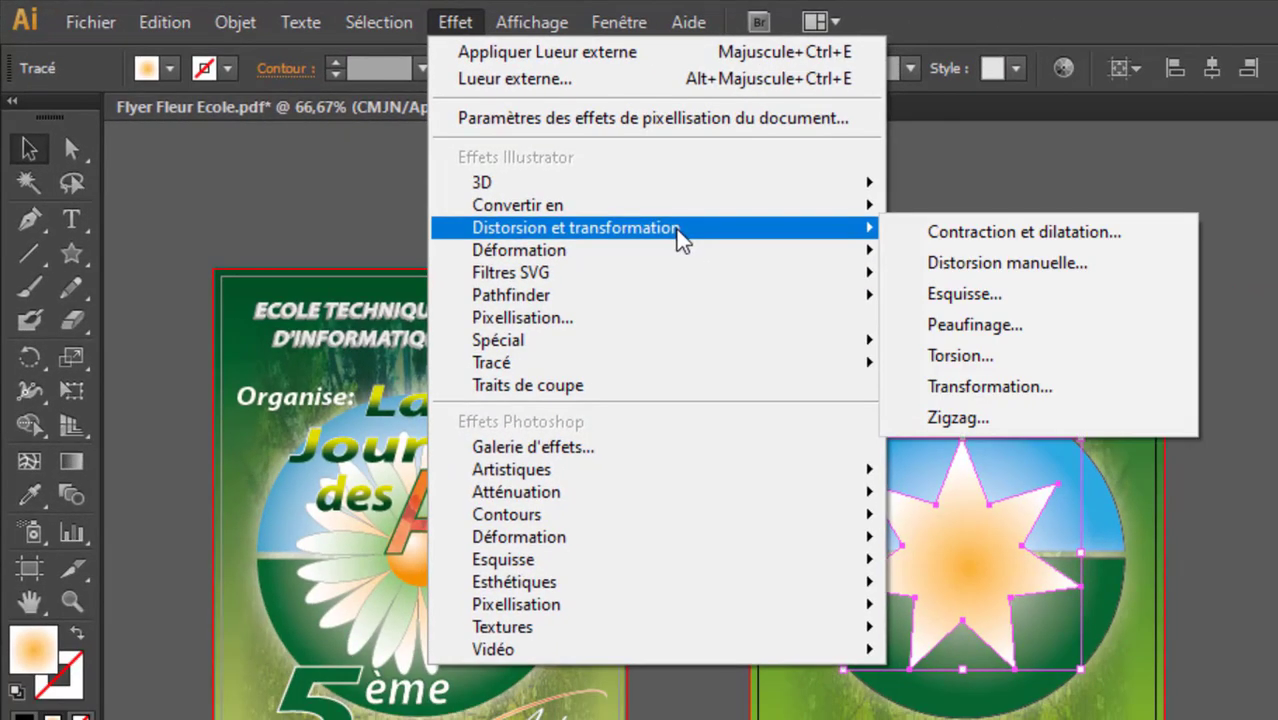
pyautogui.click(1048, 240)
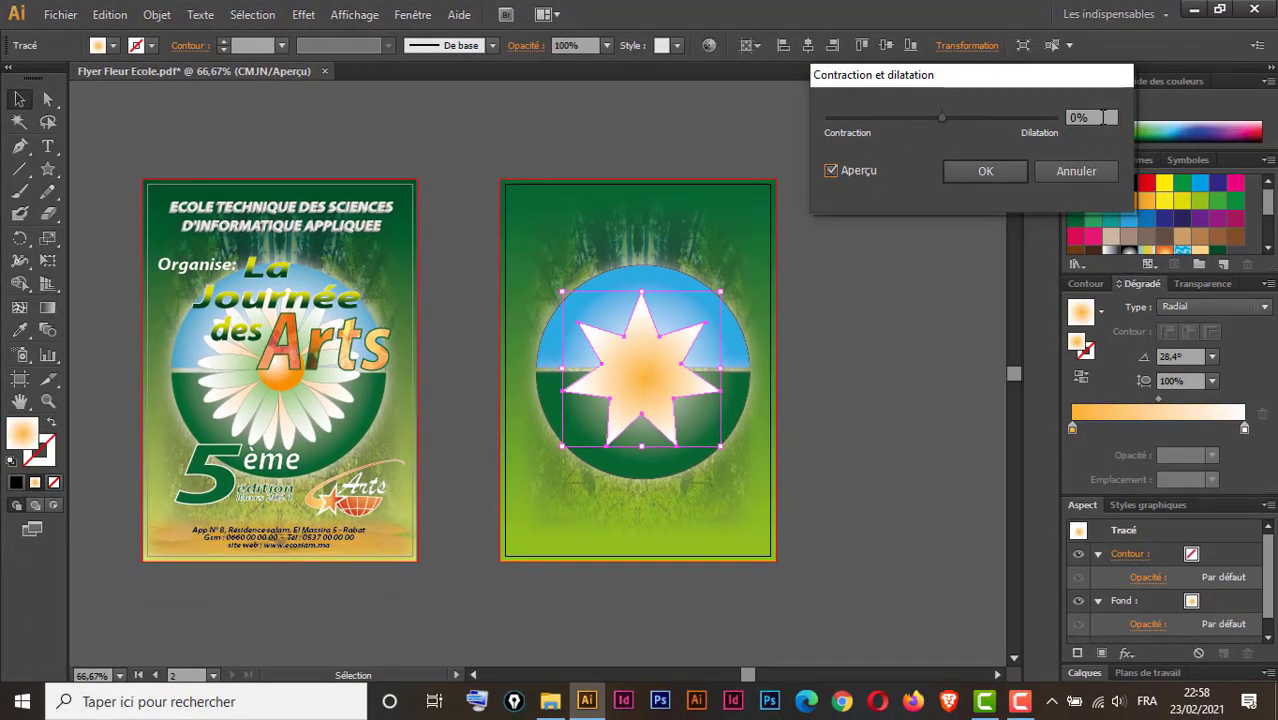
pyautogui.click(1103, 117)
pyautogui.write('39')
pyautogui.press('Tab')
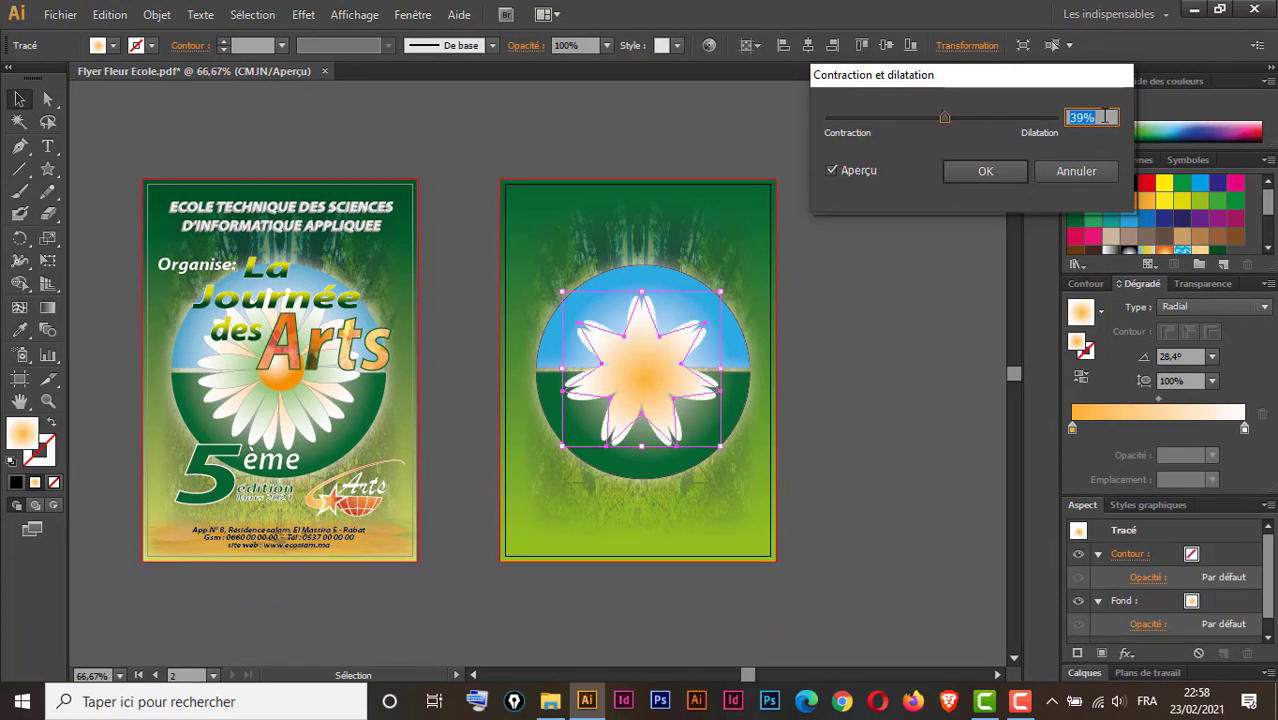
pyautogui.write('79')
pyautogui.press('Tab')
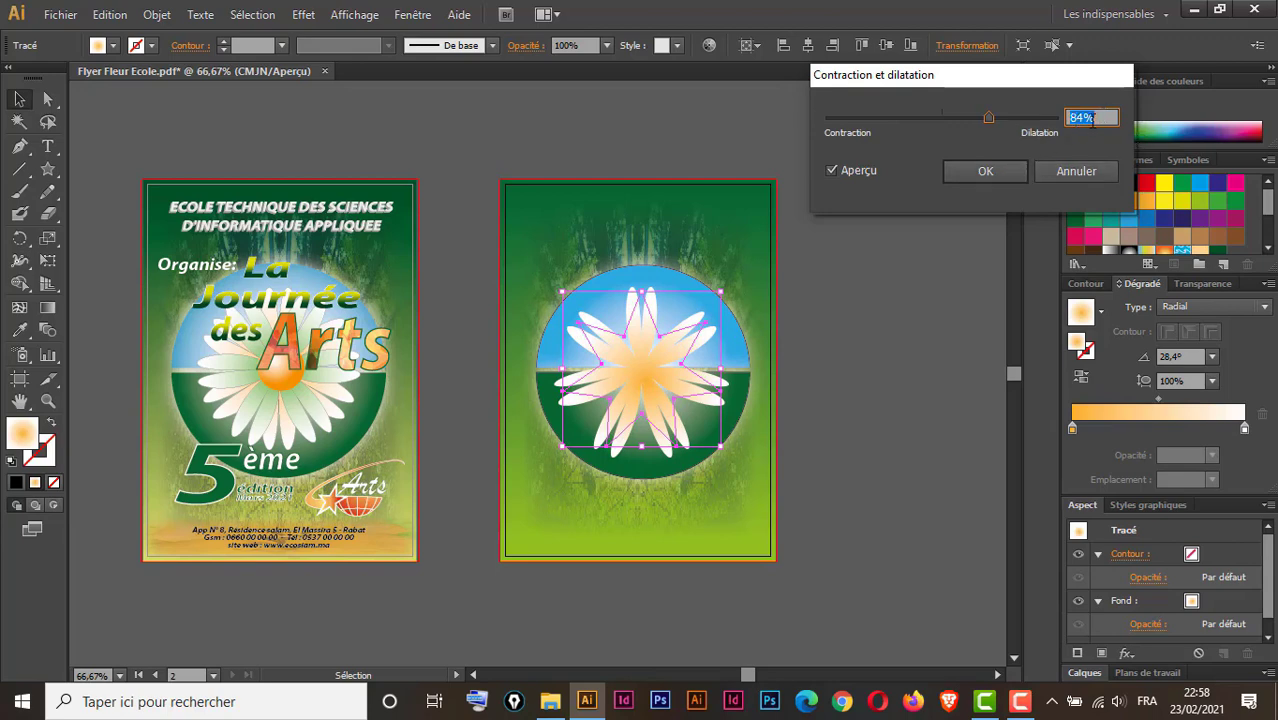
pyautogui.click(987, 173)
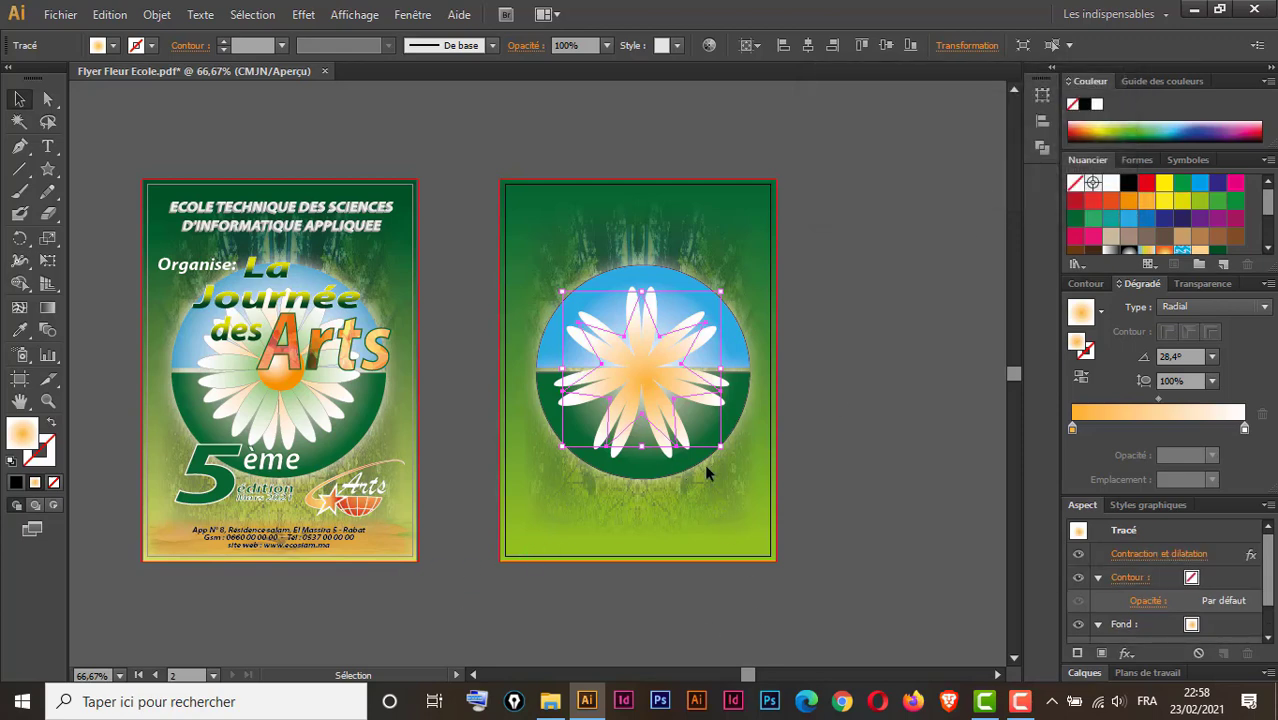
# Rotate a copy of the flower about its centre so the copied petals fill the gaps between the original ones.
pyautogui.hotkey('ctrl', 'space')
pyautogui.click(712, 430)
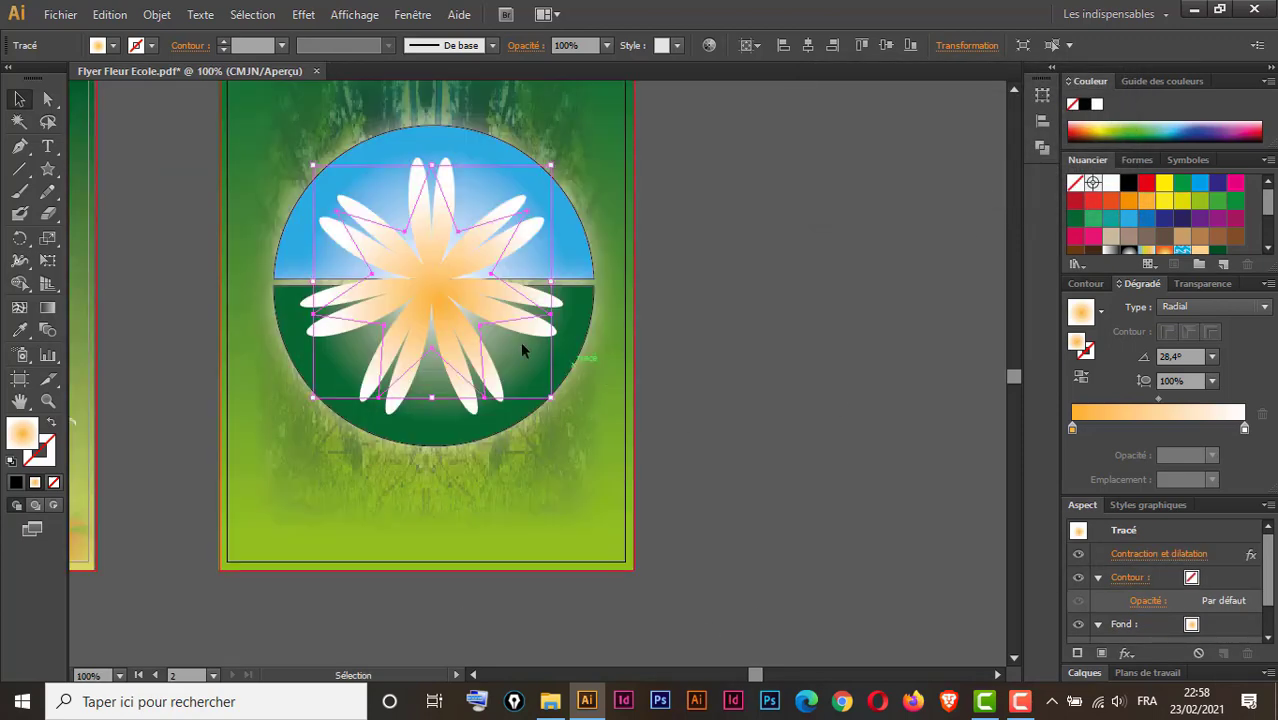
pyautogui.moveTo(430, 343); pyautogui.dragTo(636, 424)
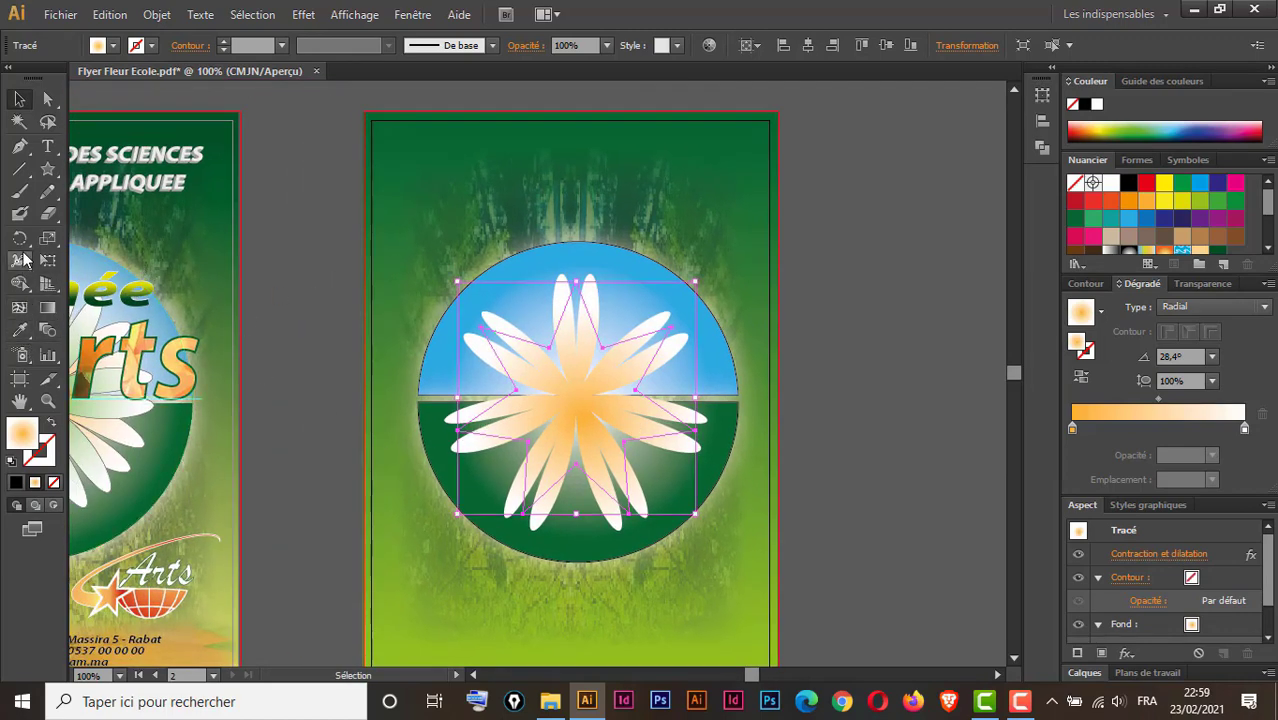
pyautogui.moveTo(19, 238); pyautogui.dragTo(186, 252)
pyautogui.moveTo(59, 259); pyautogui.dragTo(296, 232)
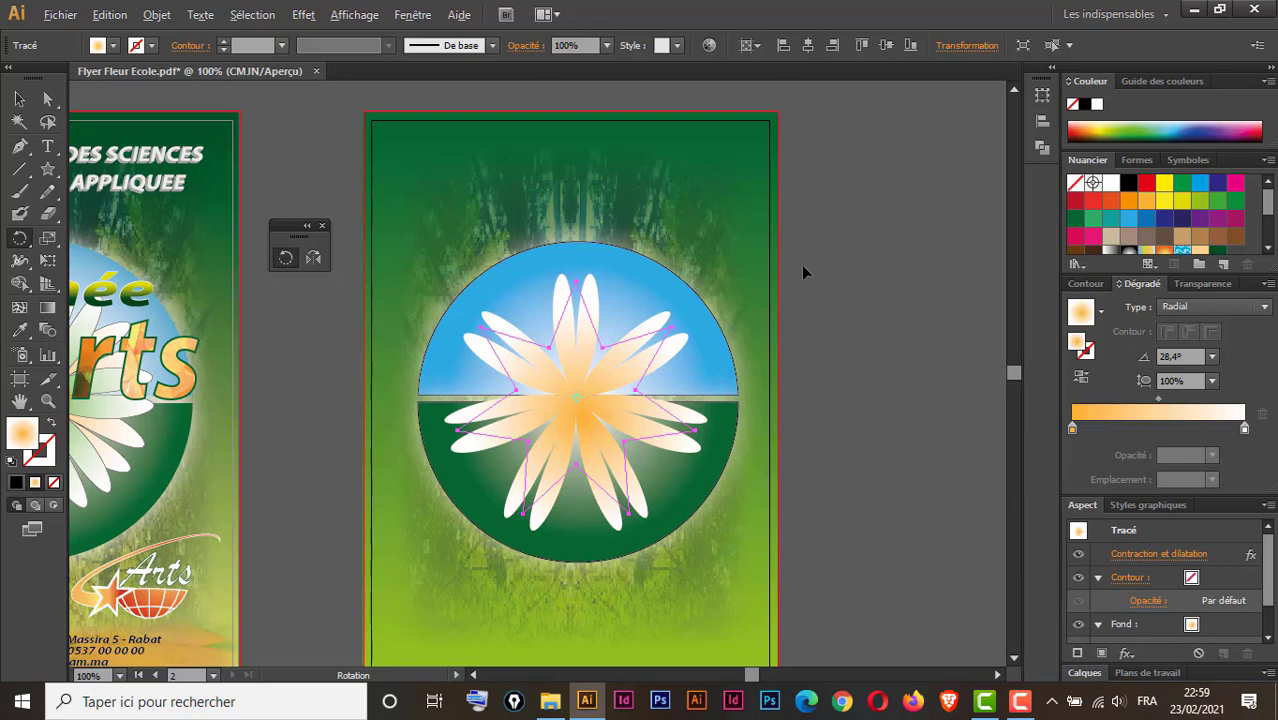
pyautogui.moveTo(801, 264); pyautogui.dragTo(733, 164)
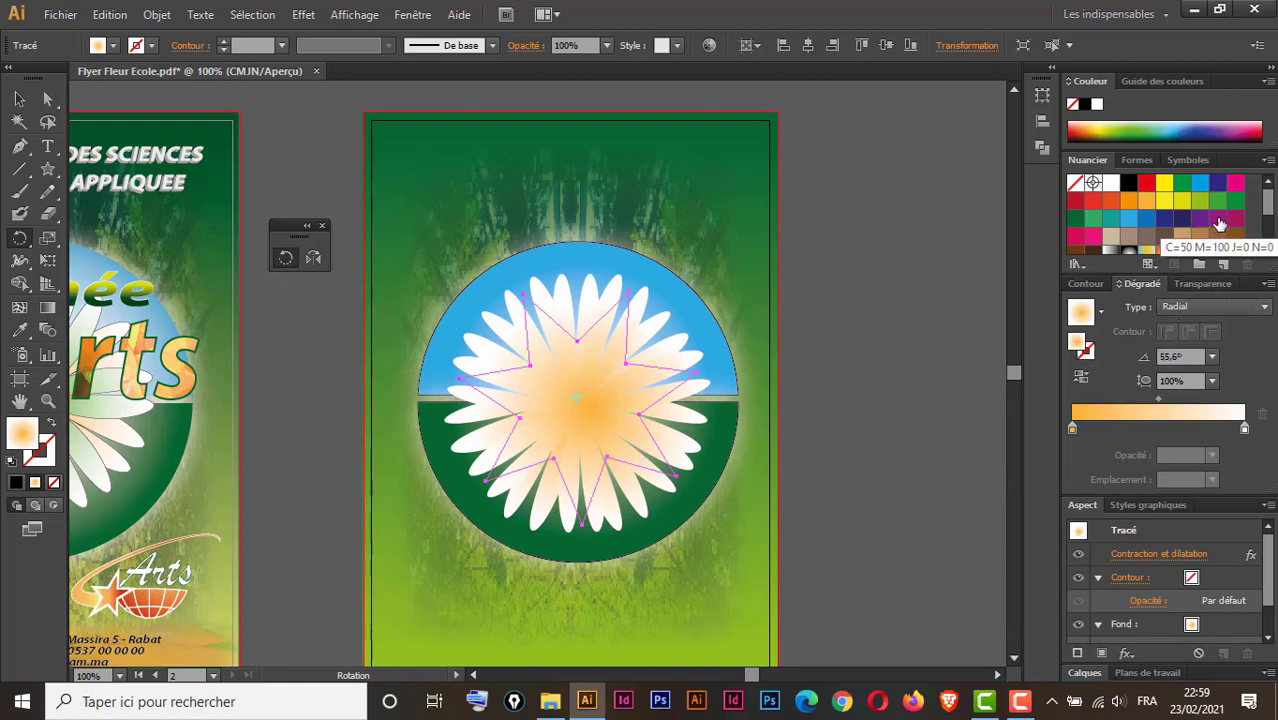
# Change the white end of the rotated copy's gradient to purple (C=50 M=100 J=0 N=0) and deselect it.
pyautogui.moveTo(1207, 224); pyautogui.dragTo(1247, 432)
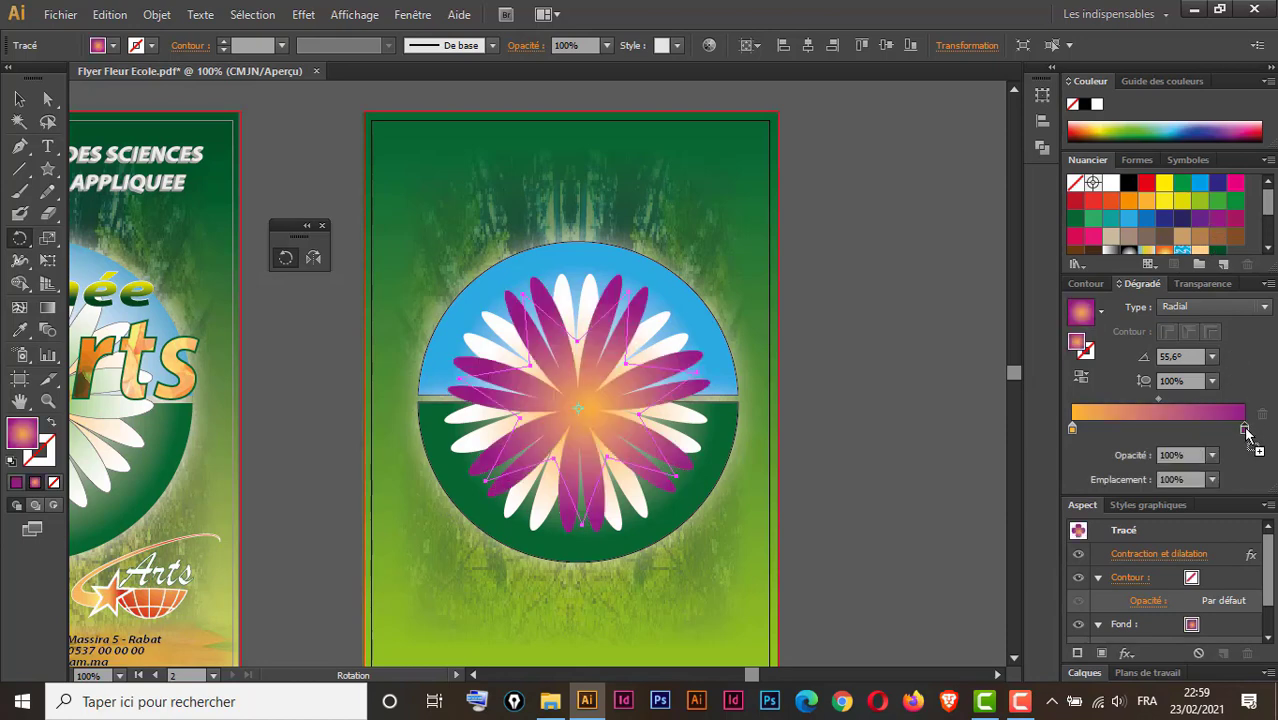
pyautogui.click(19, 98)
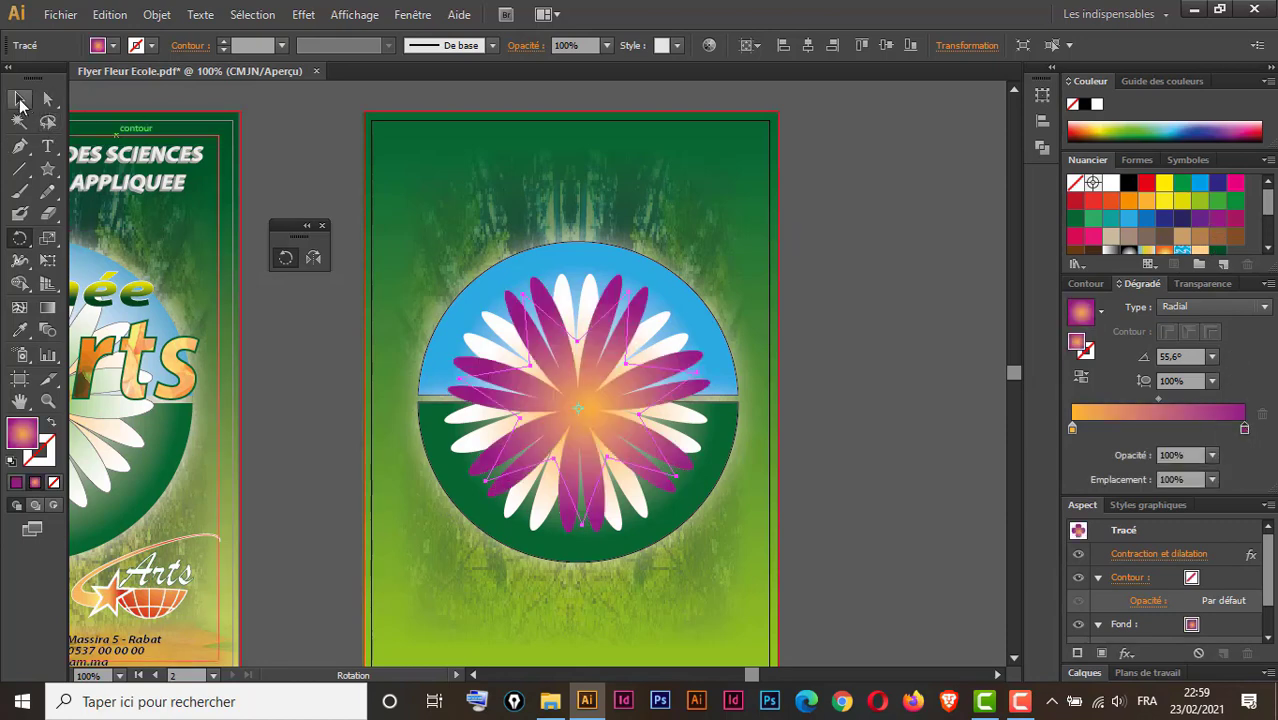
pyautogui.click(818, 363)
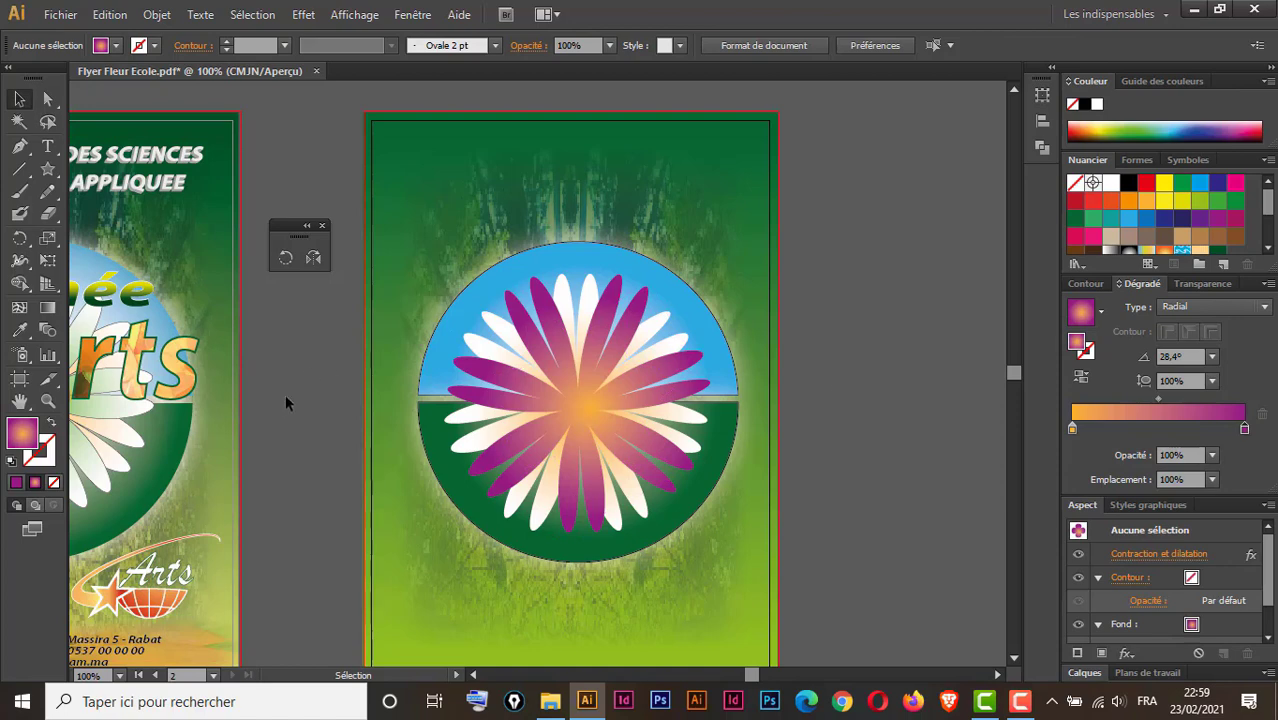
# Draw a small circle at the centre of the flower, like the yellow-orange heart in the model flyer.
pyautogui.hscroll(-5, 294, 400)
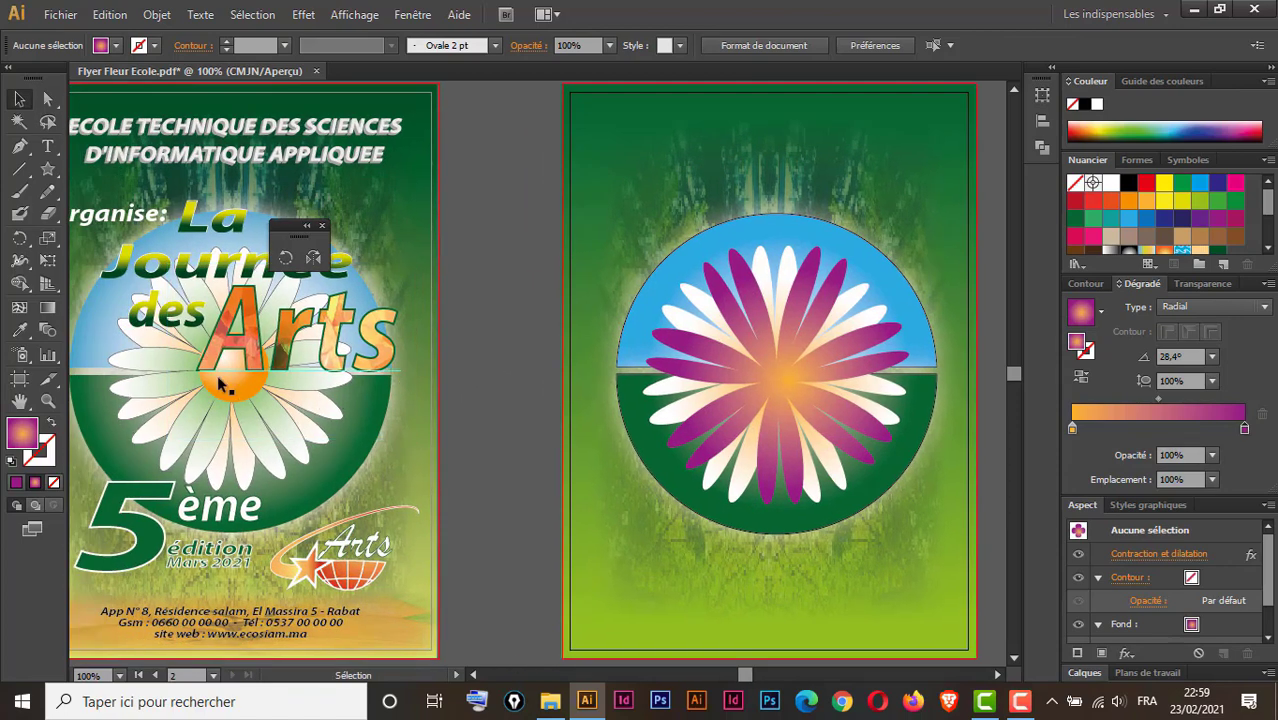
pyautogui.hscroll(3, 522, 408)
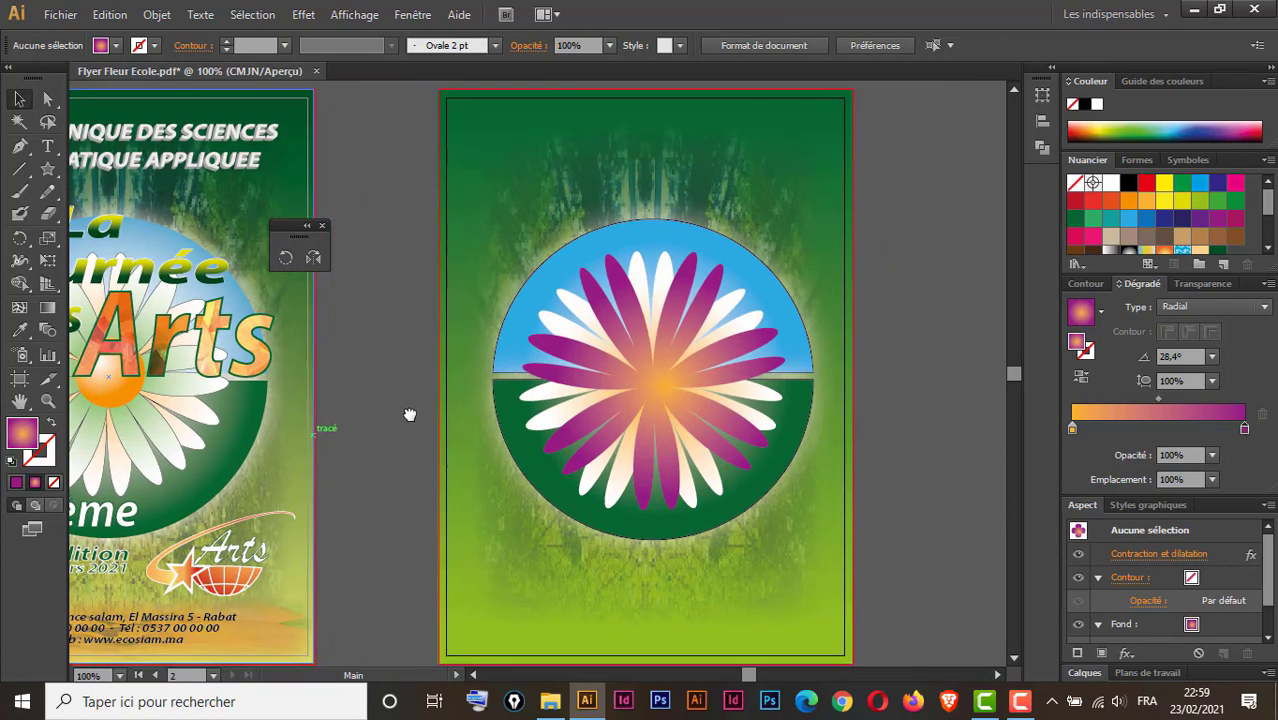
pyautogui.moveTo(52, 173); pyautogui.dragTo(114, 209)
pyautogui.moveTo(643, 364); pyautogui.dragTo(672, 412)
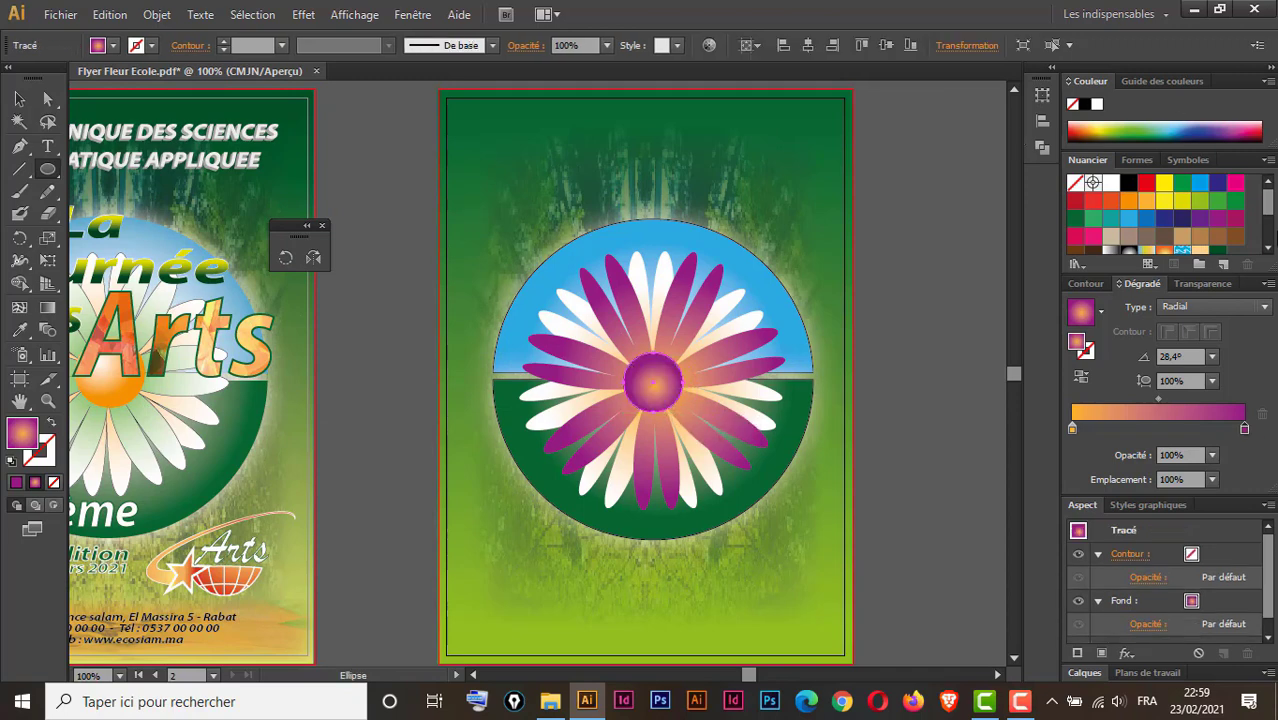
# Fill the flower's centre circle with the yellow-orange radial gradient swatch, shift its highlight toward the circle's left edge and deselect it.
pyautogui.click(1268, 249)
pyautogui.click(1268, 249)
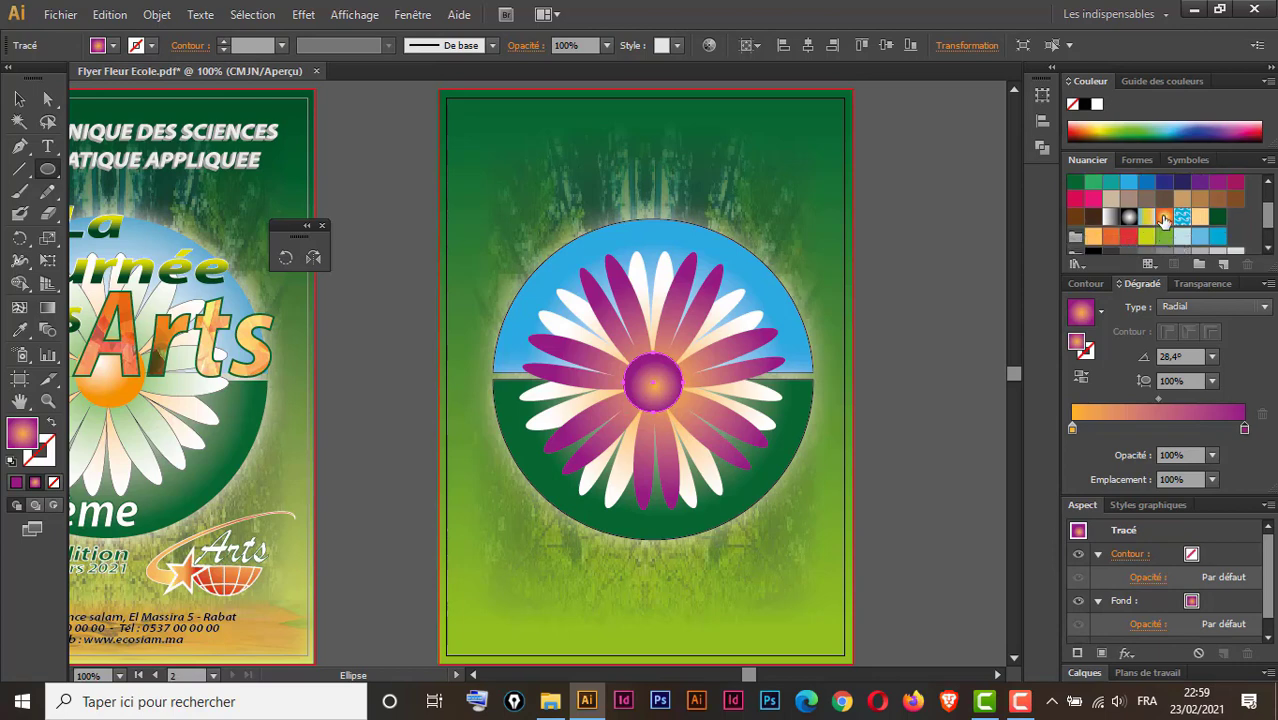
pyautogui.click(1164, 220)
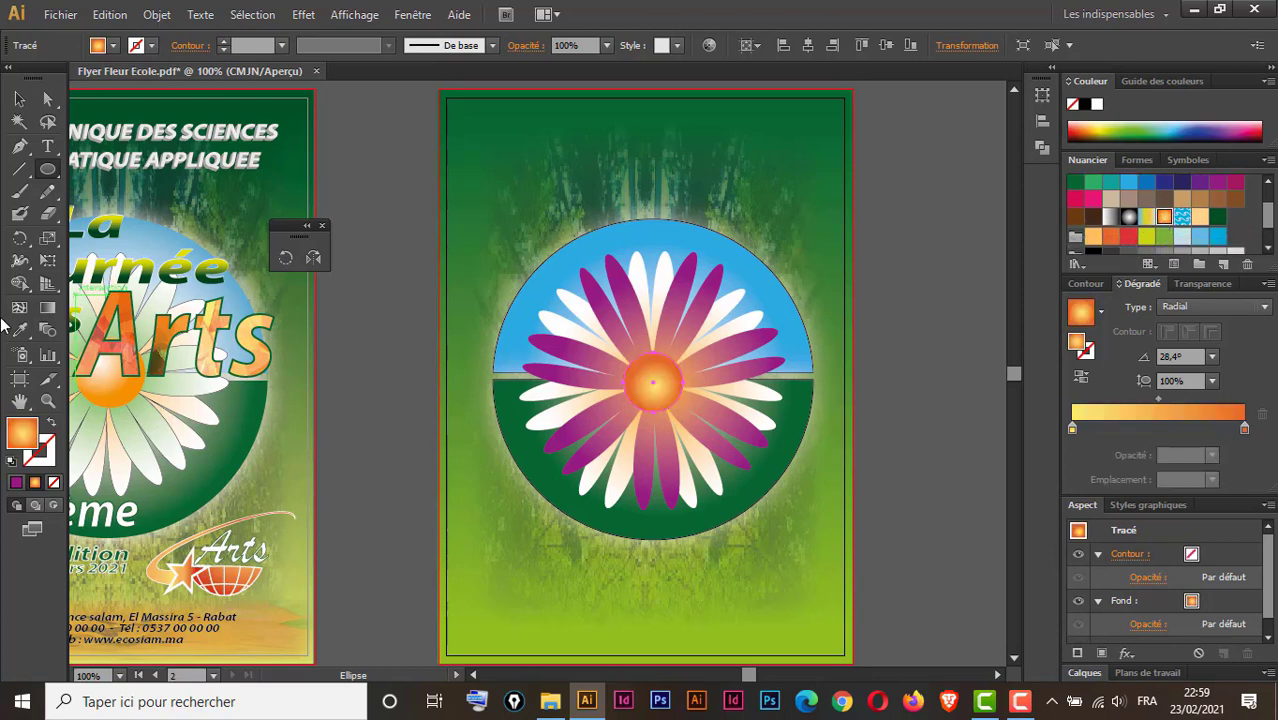
pyautogui.click(47, 307)
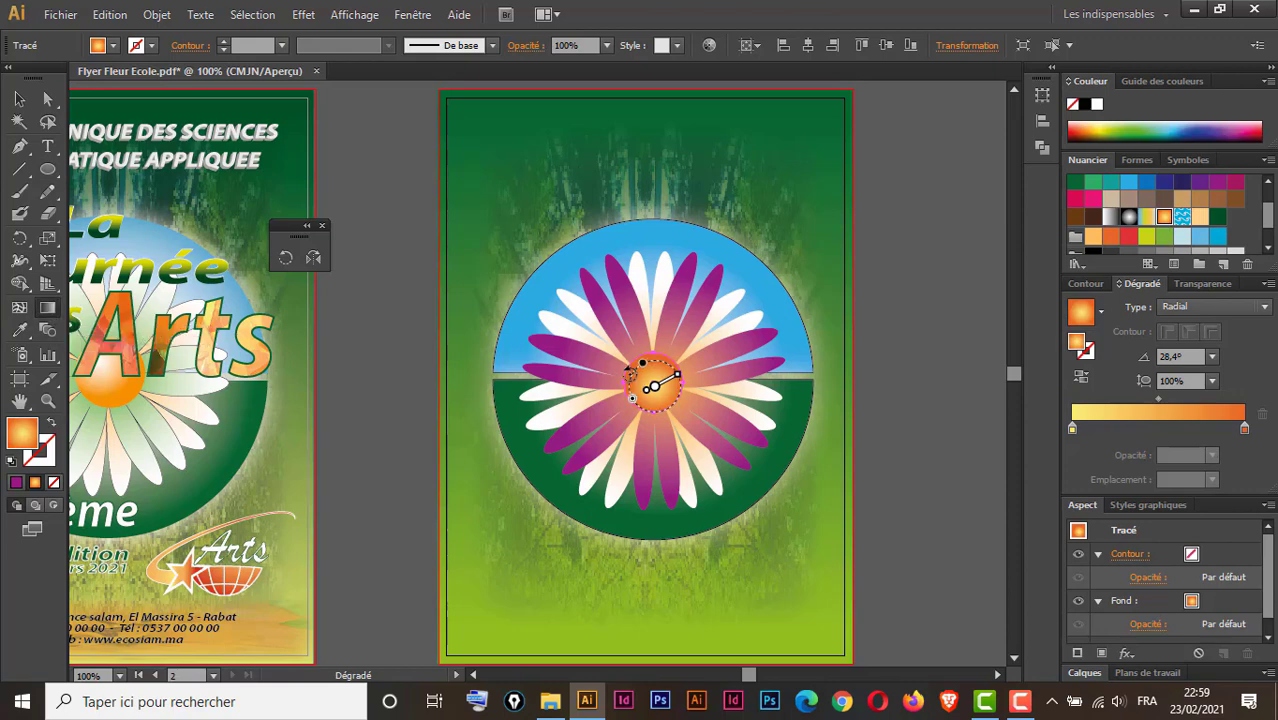
pyautogui.moveTo(616, 373); pyautogui.dragTo(661, 386)
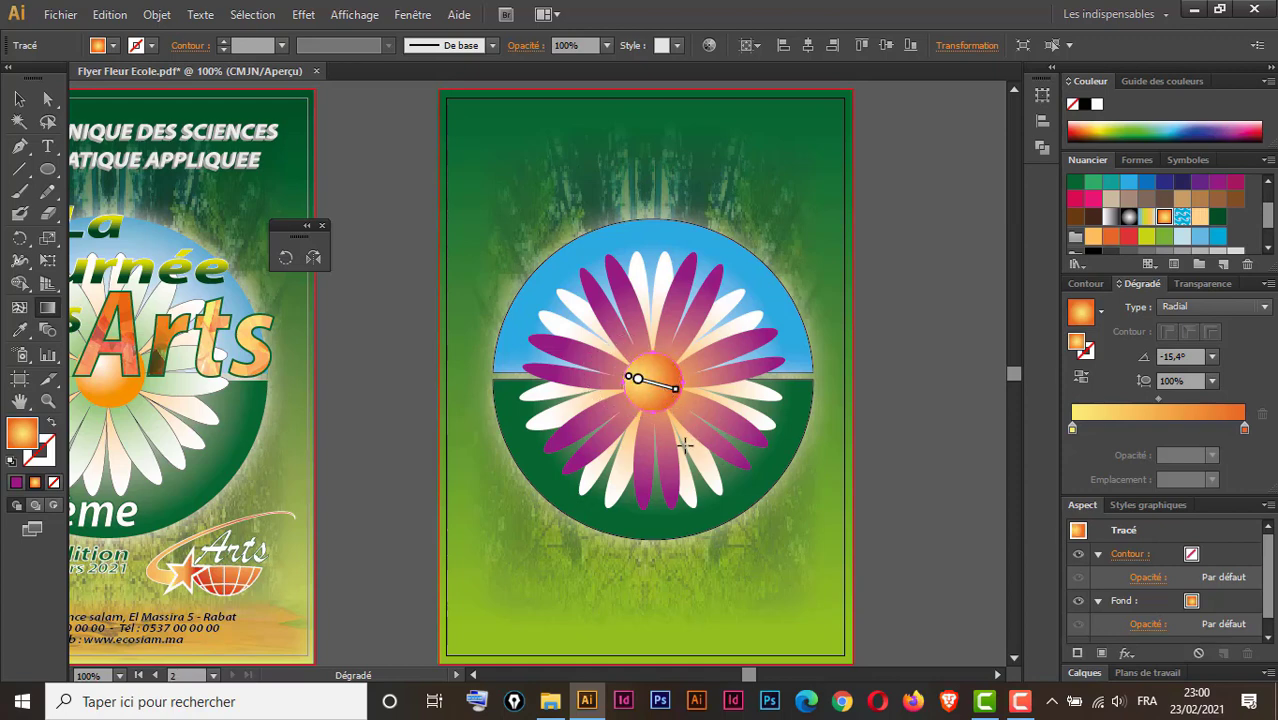
pyautogui.click(19, 99)
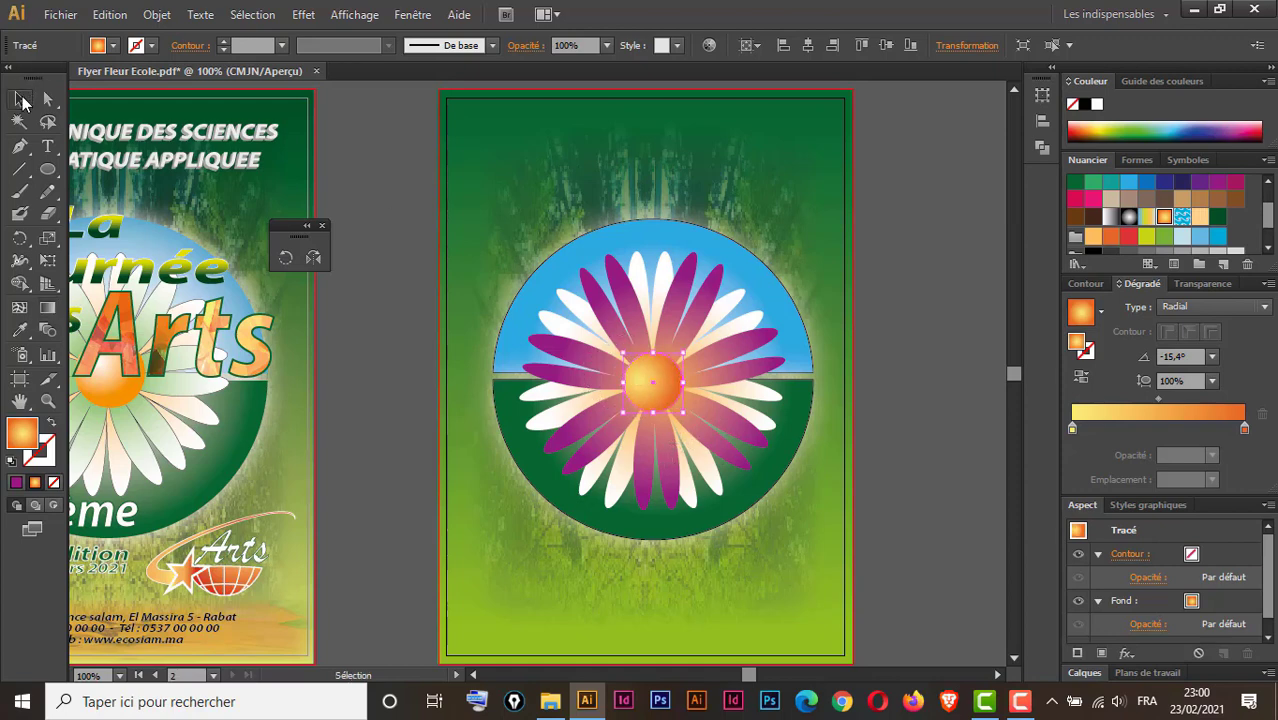
pyautogui.click(886, 330)
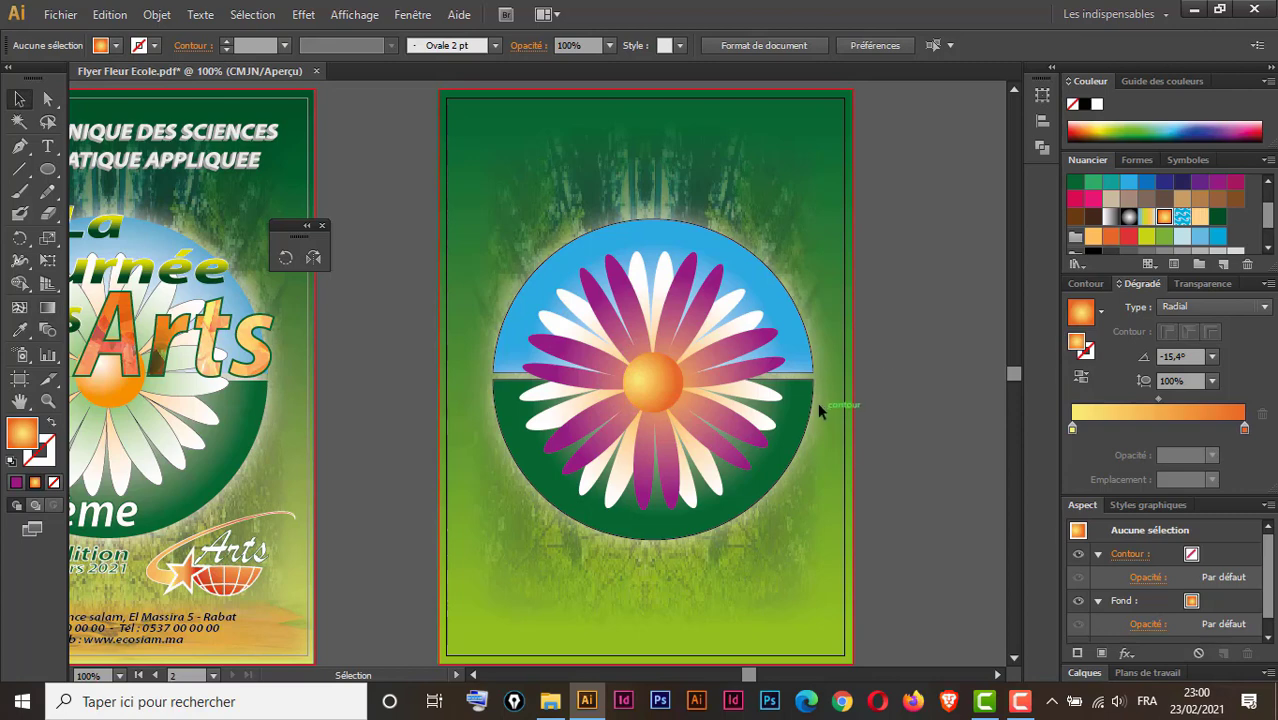
# Examine the "Arts" lettering and flower on the model flyer against the new flyer, closing the floating tool panel.
pyautogui.hotkey('ctrl', '-')
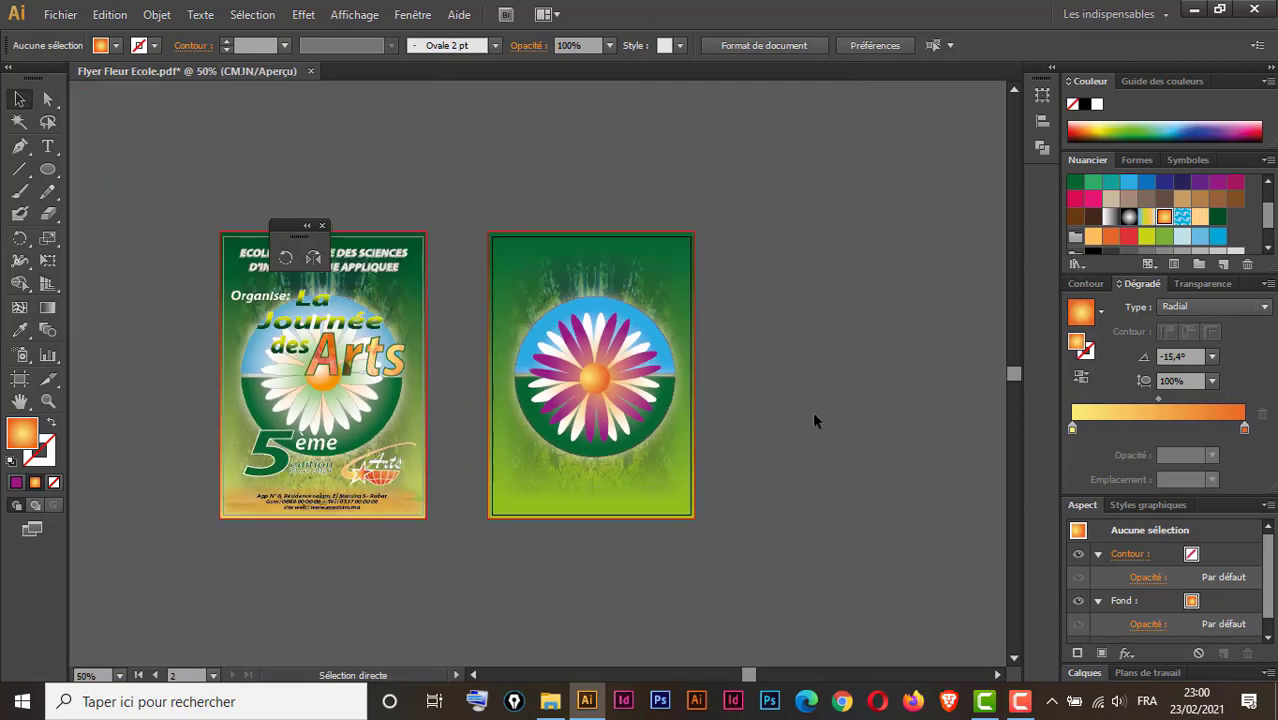
pyautogui.click(321, 226)
pyautogui.hotkey('ctrl', 'space')
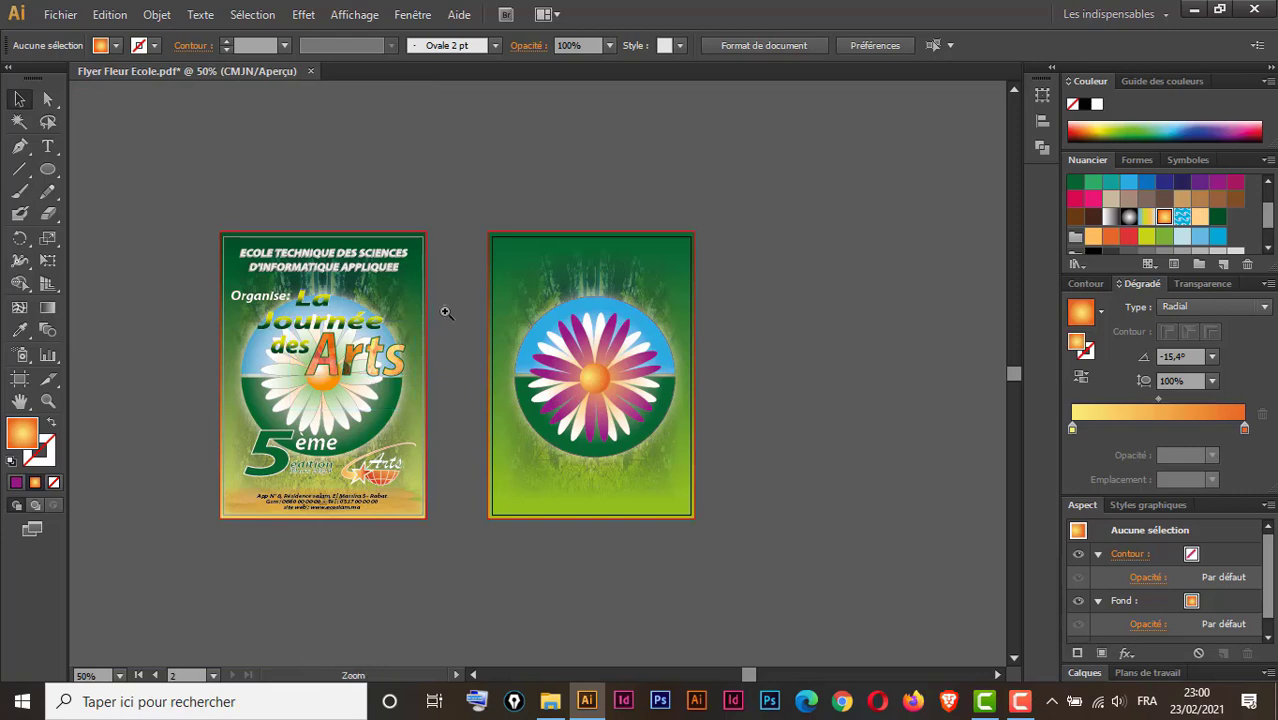
pyautogui.moveTo(446, 313); pyautogui.dragTo(299, 428)
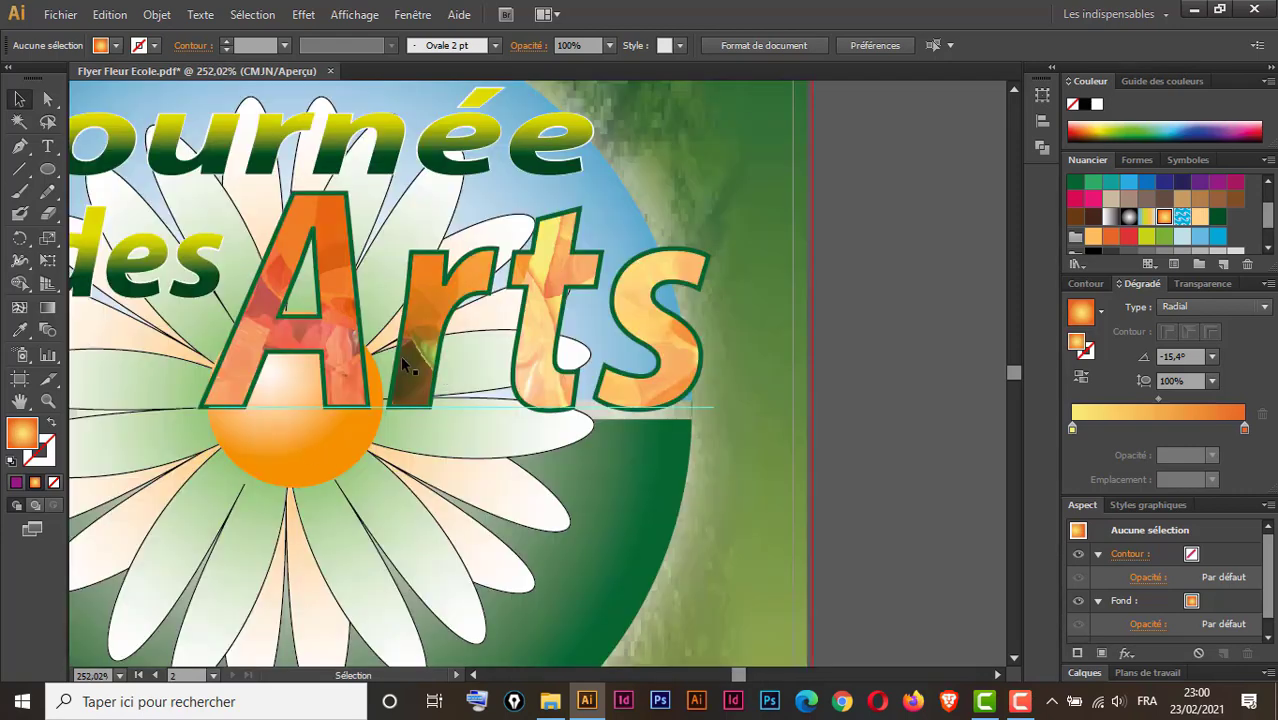
pyautogui.hotkey('ctrl', '-')
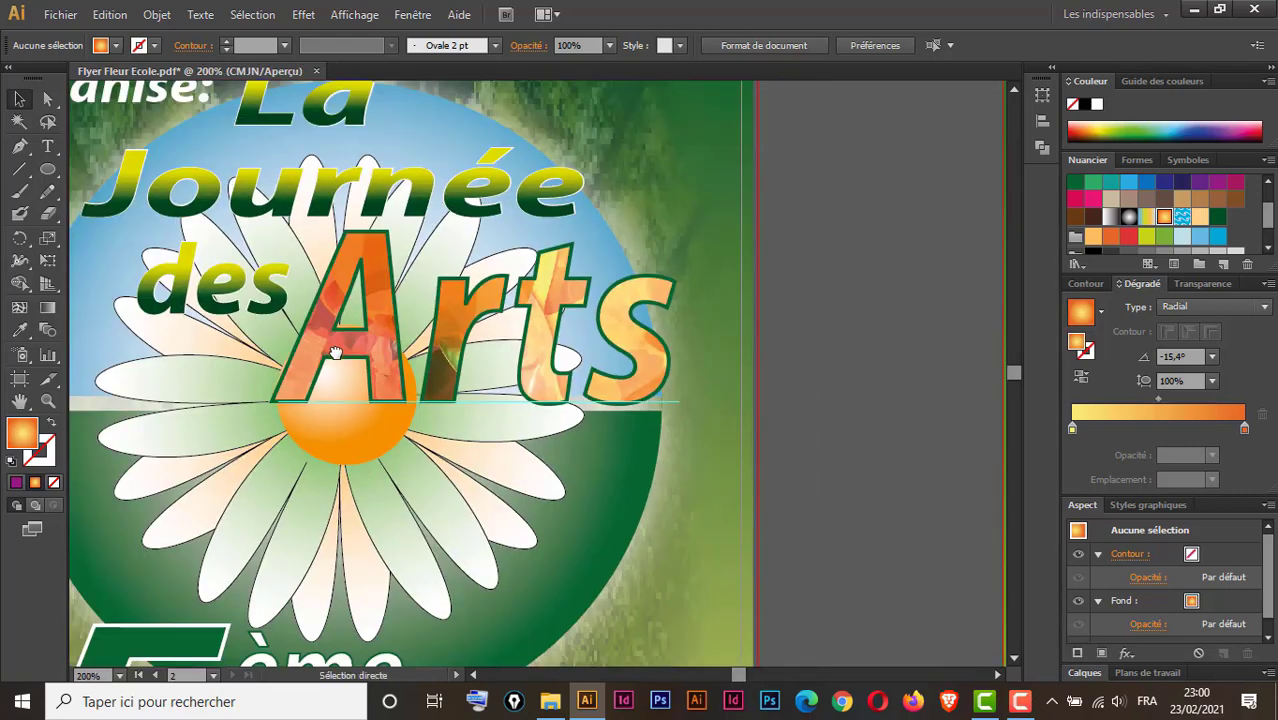
pyautogui.hotkey('ctrl', '-')
pyautogui.moveTo(598, 426); pyautogui.dragTo(432, 355)
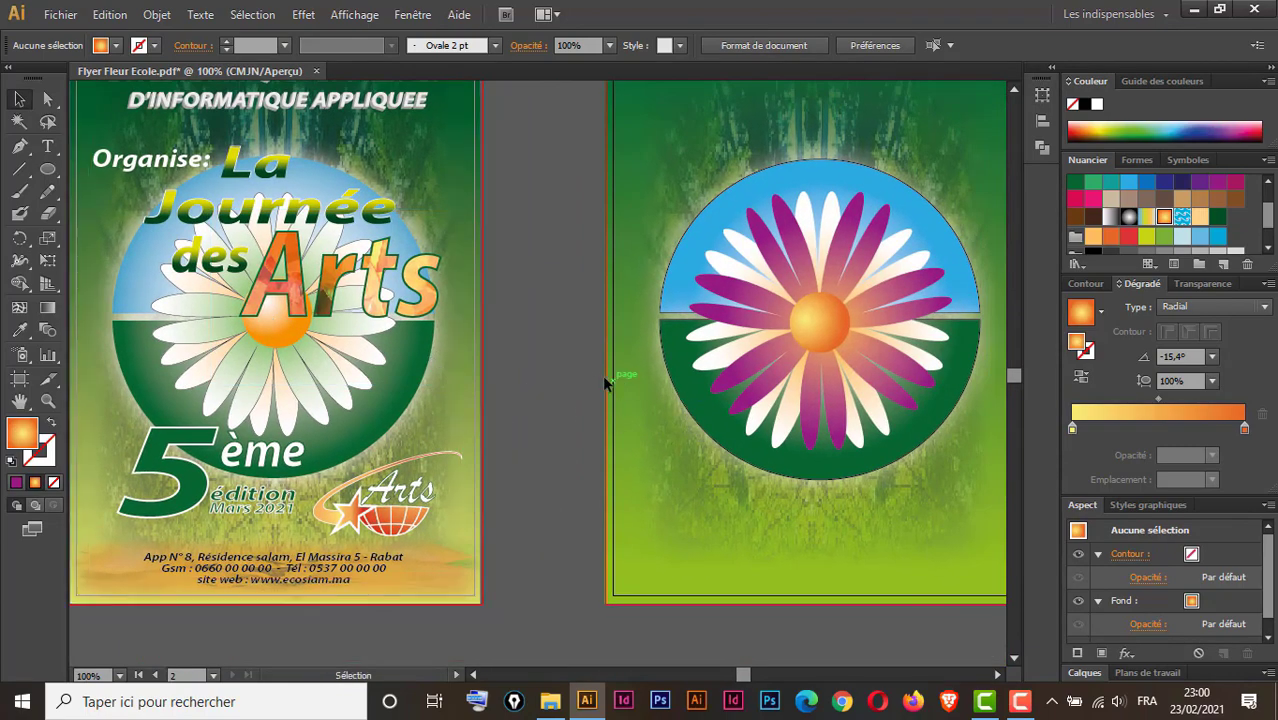
pyautogui.moveTo(585, 366); pyautogui.dragTo(496, 402)
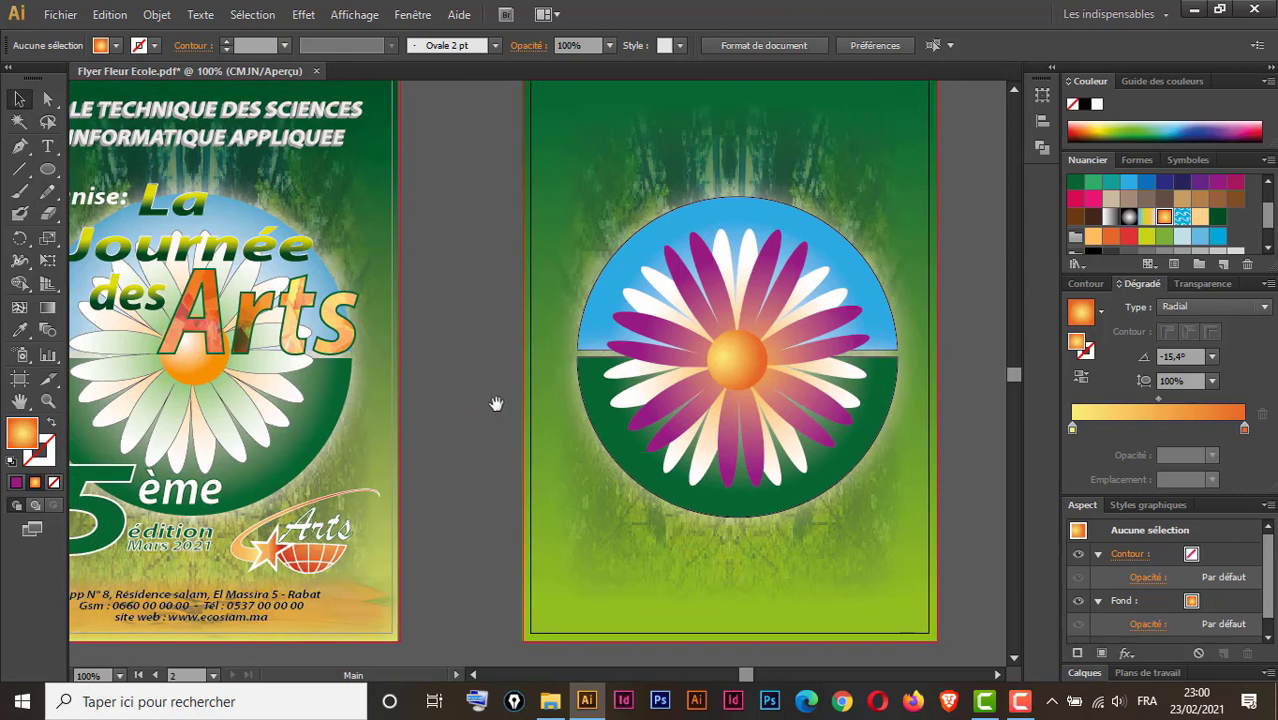
pyautogui.click(615, 455)
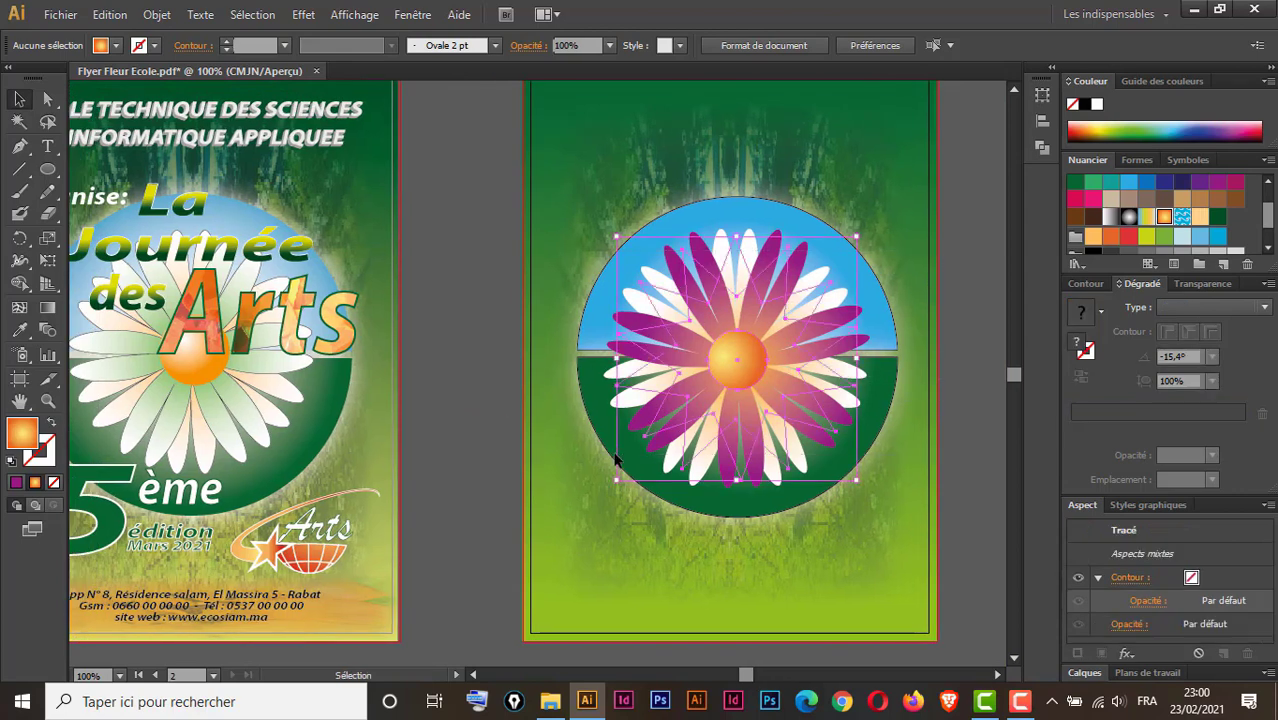
pyautogui.hotkey('ctrl', 'shift', 'a')
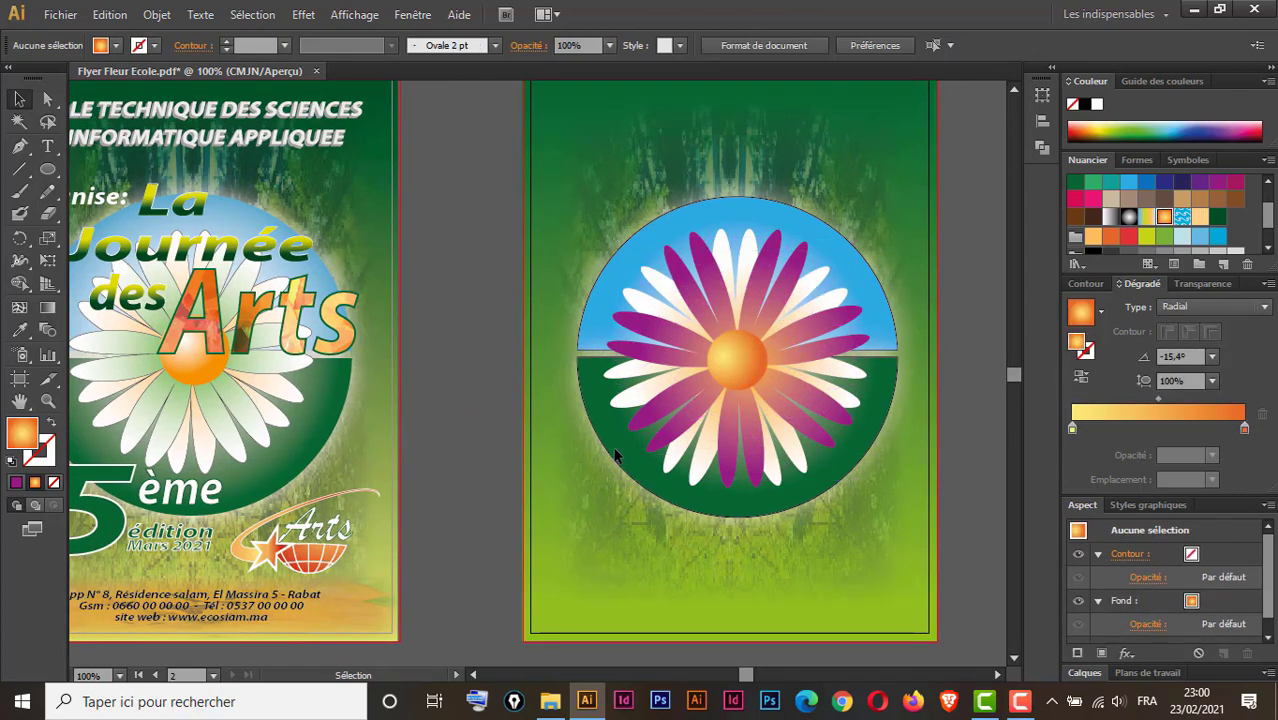
# Add the text "Arts" in the empty space between the two flyers.
pyautogui.click(48, 147)
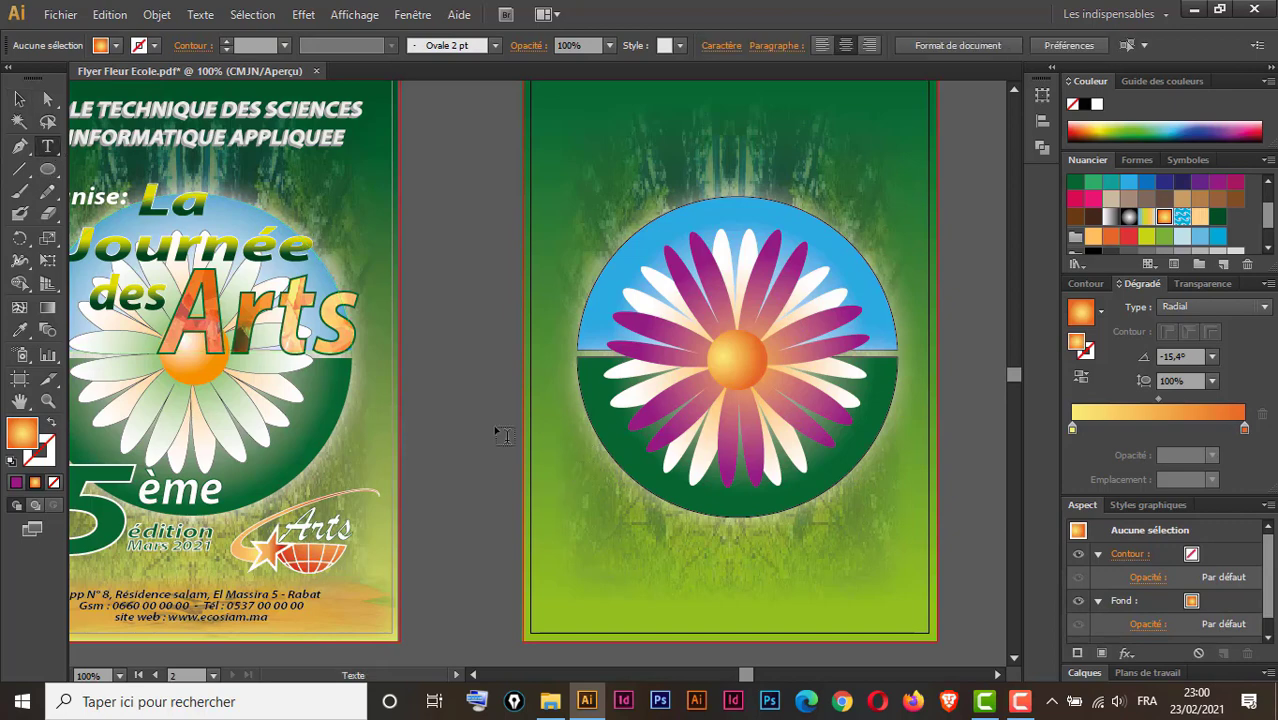
pyautogui.click(482, 367)
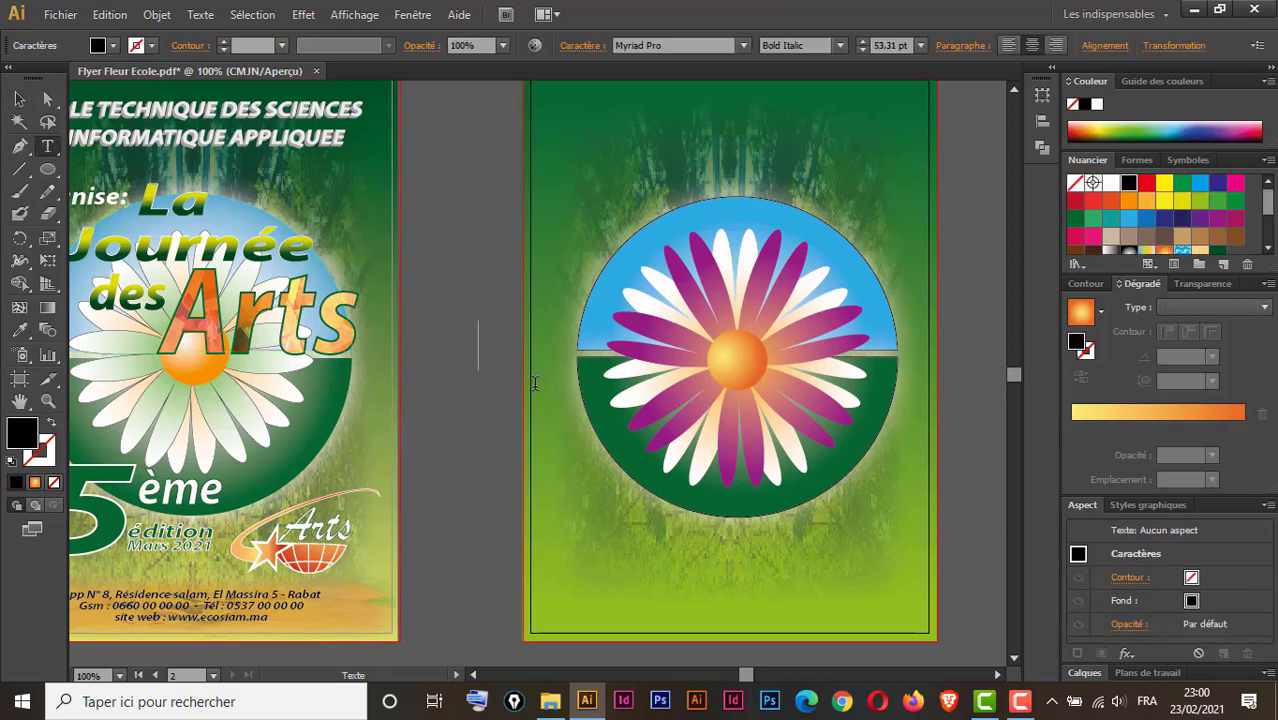
pyautogui.write('Arts')
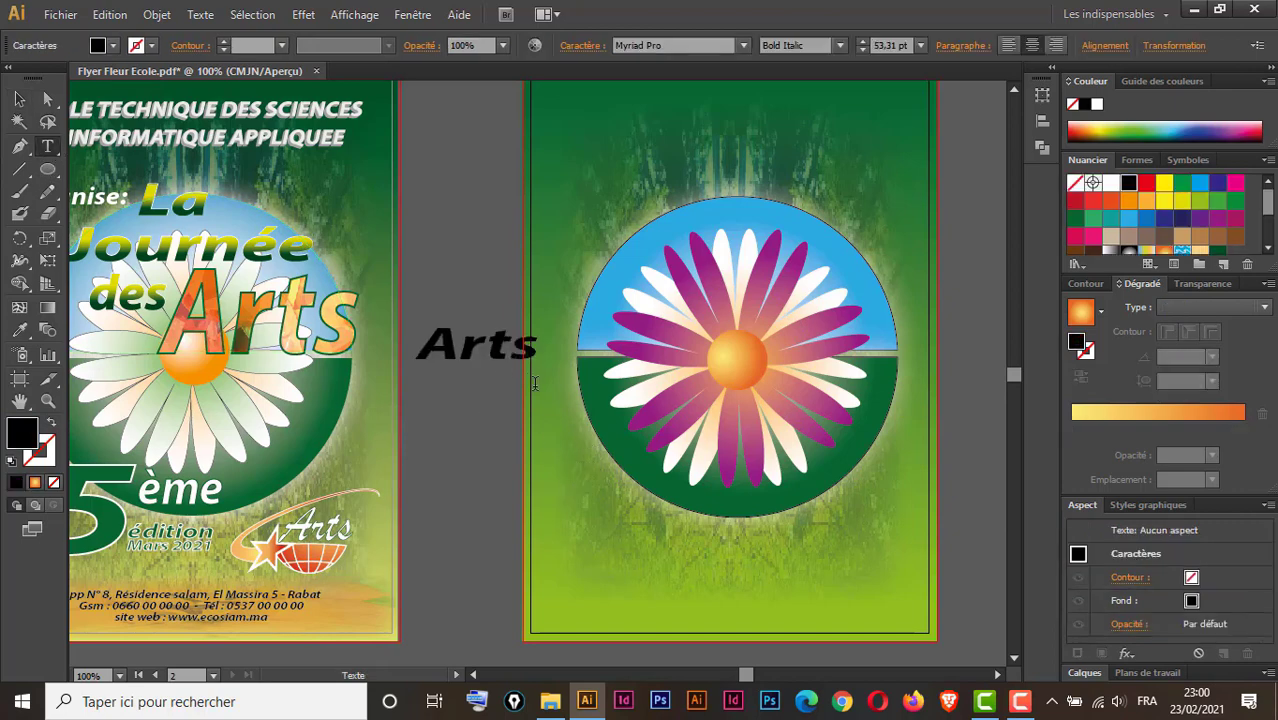
pyautogui.click(19, 99)
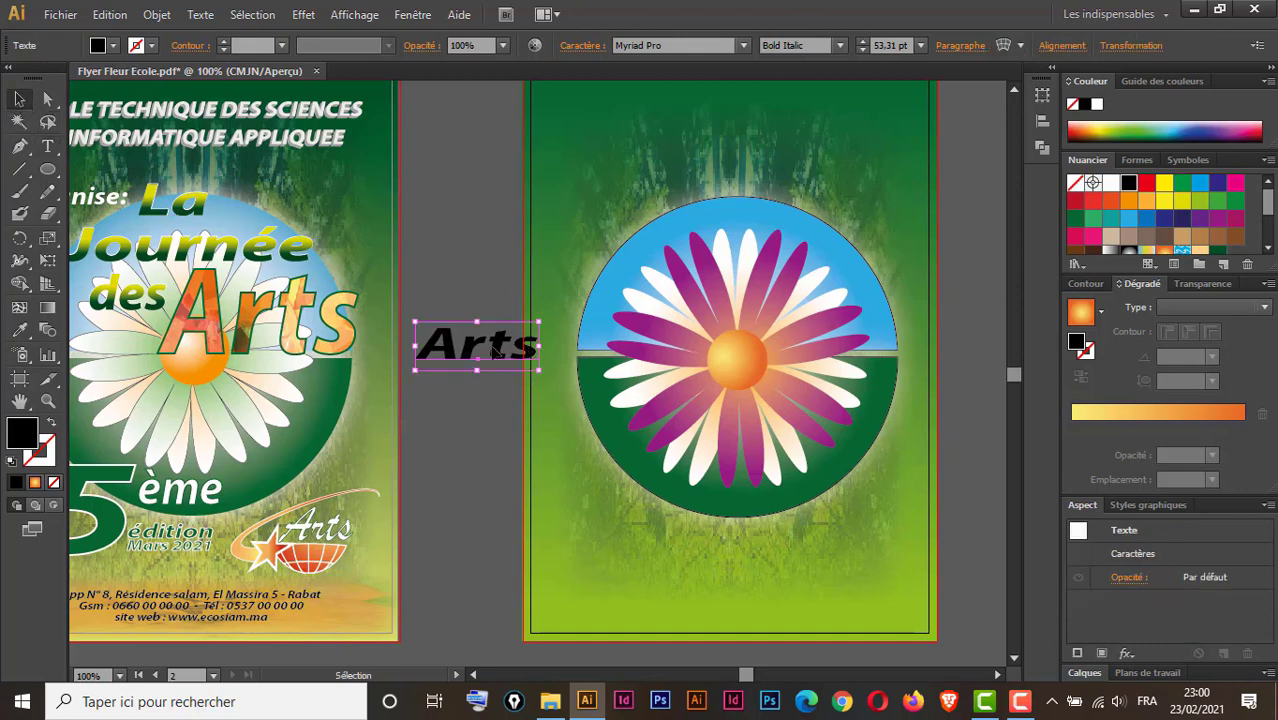
# Enlarge the word "Arts" to about 148.6 pt, place it over the flower's centre and right petals, and widen it slightly.
pyautogui.moveTo(476, 346); pyautogui.dragTo(906, 236)
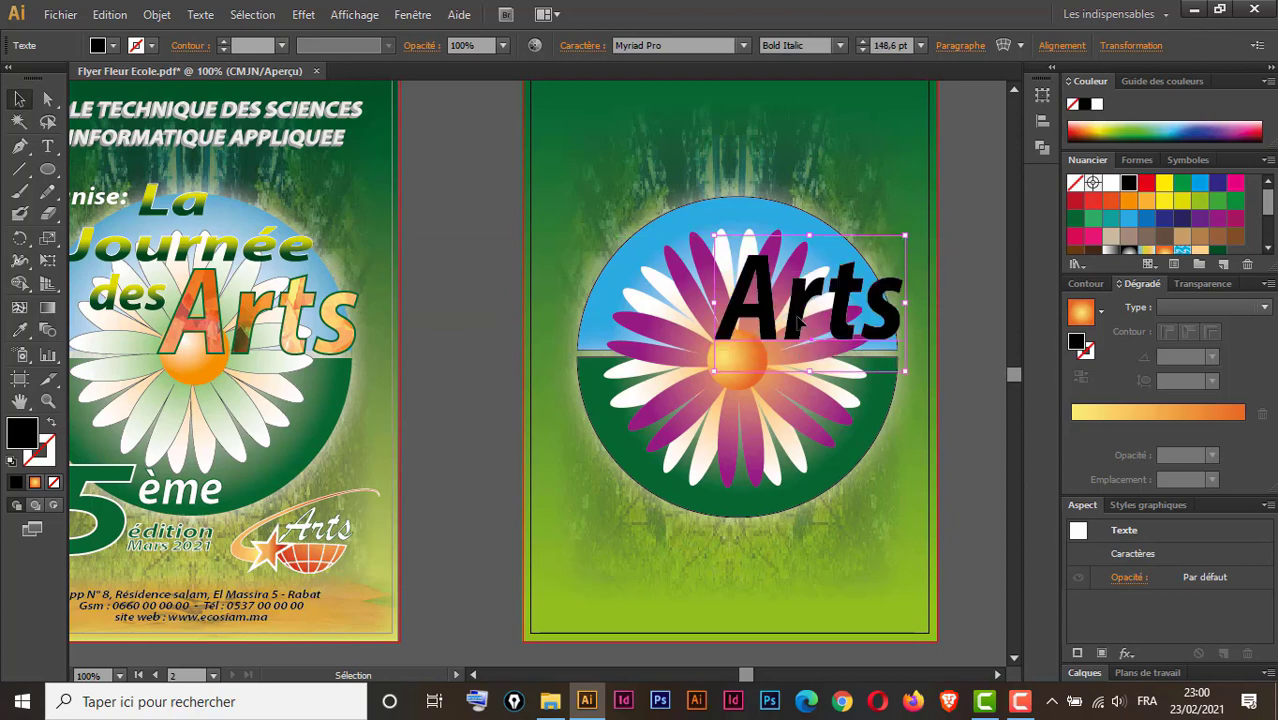
pyautogui.moveTo(800, 320); pyautogui.dragTo(793, 339)
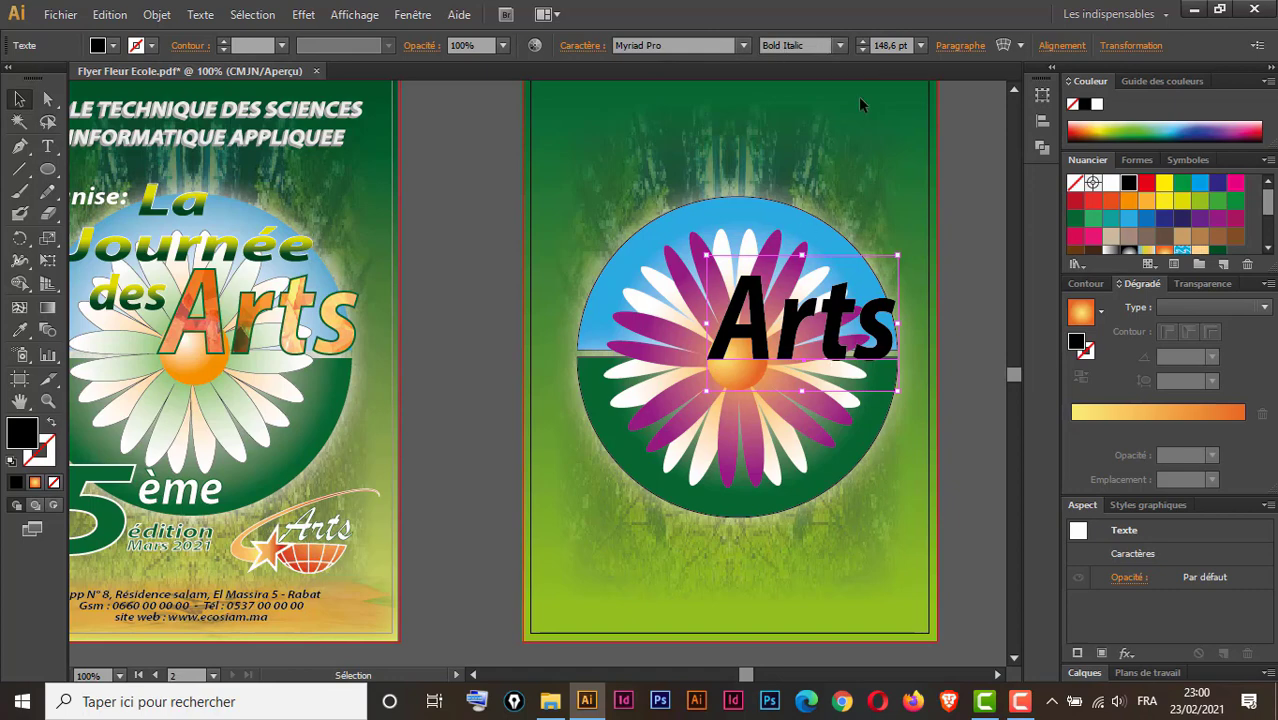
pyautogui.moveTo(899, 324); pyautogui.dragTo(908, 325)
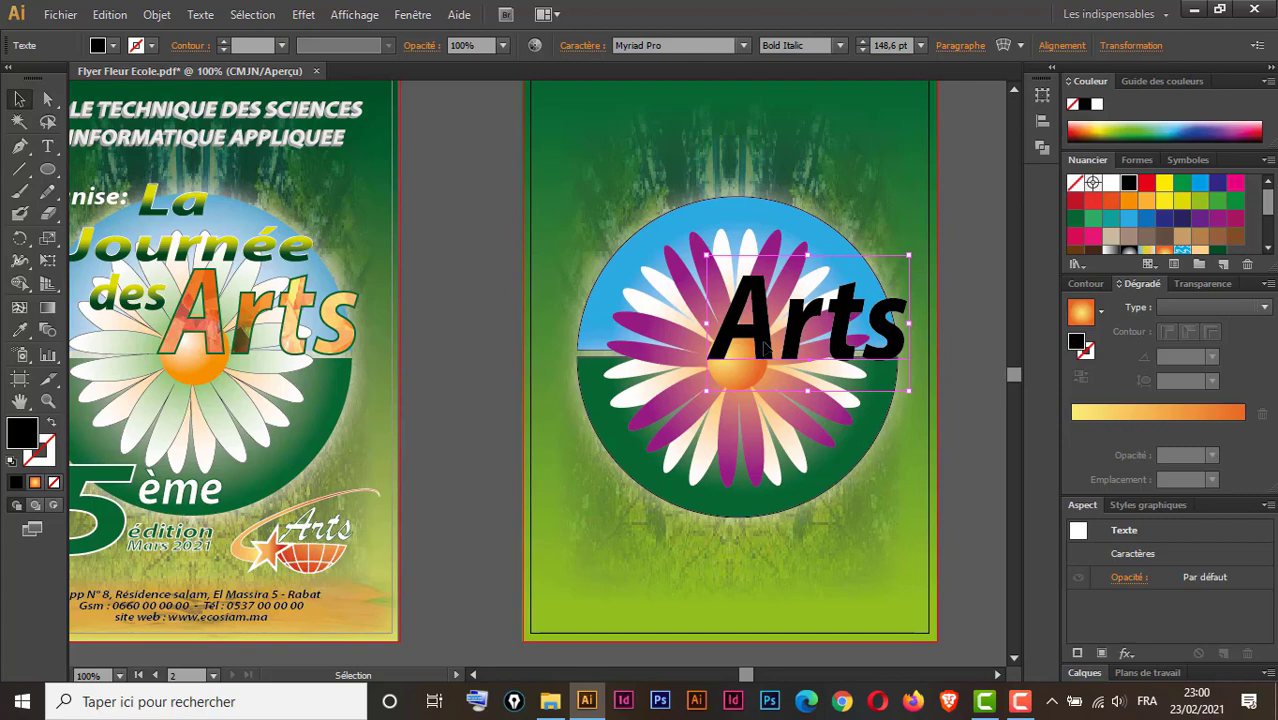
# Place the red flower photo "images fleur.jpg" in the flyer, embed it and move it toward the "Arts" text.
pyautogui.click(550, 701)
pyautogui.moveTo(497, 385); pyautogui.dragTo(750, 258)
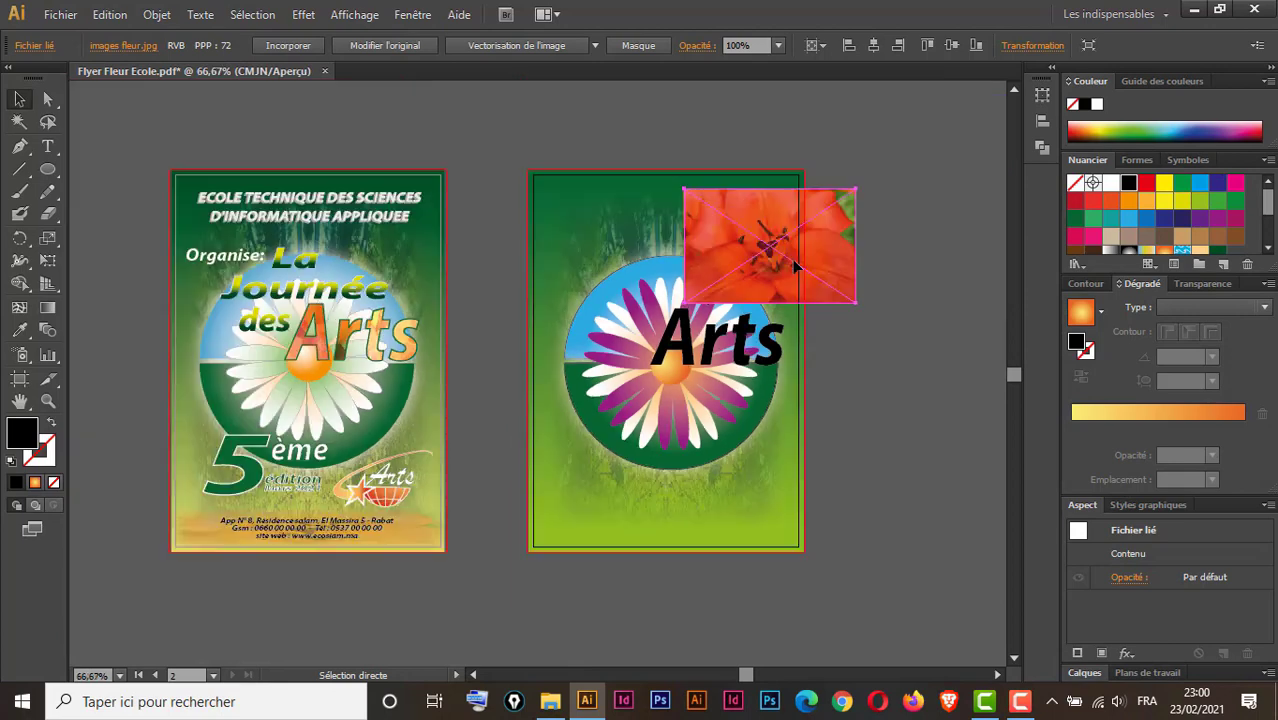
pyautogui.hotkey('ctrl', '-')
pyautogui.click(292, 41)
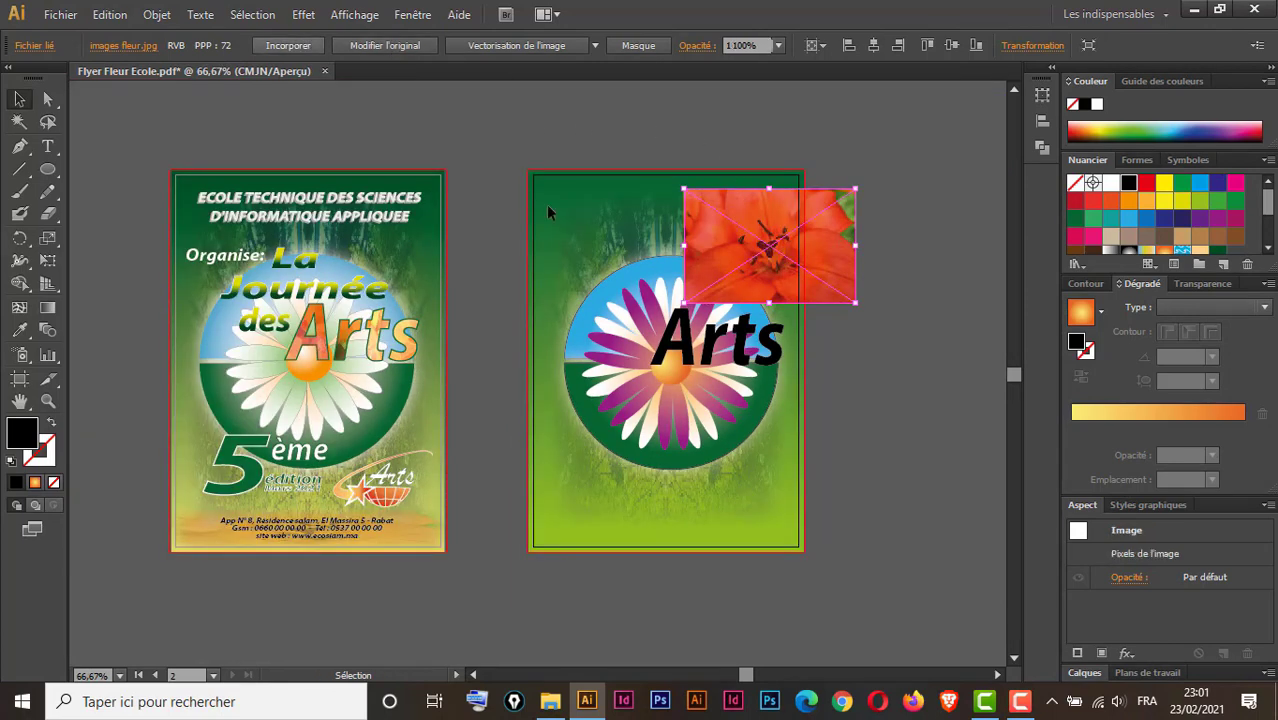
pyautogui.moveTo(827, 246); pyautogui.dragTo(784, 321)
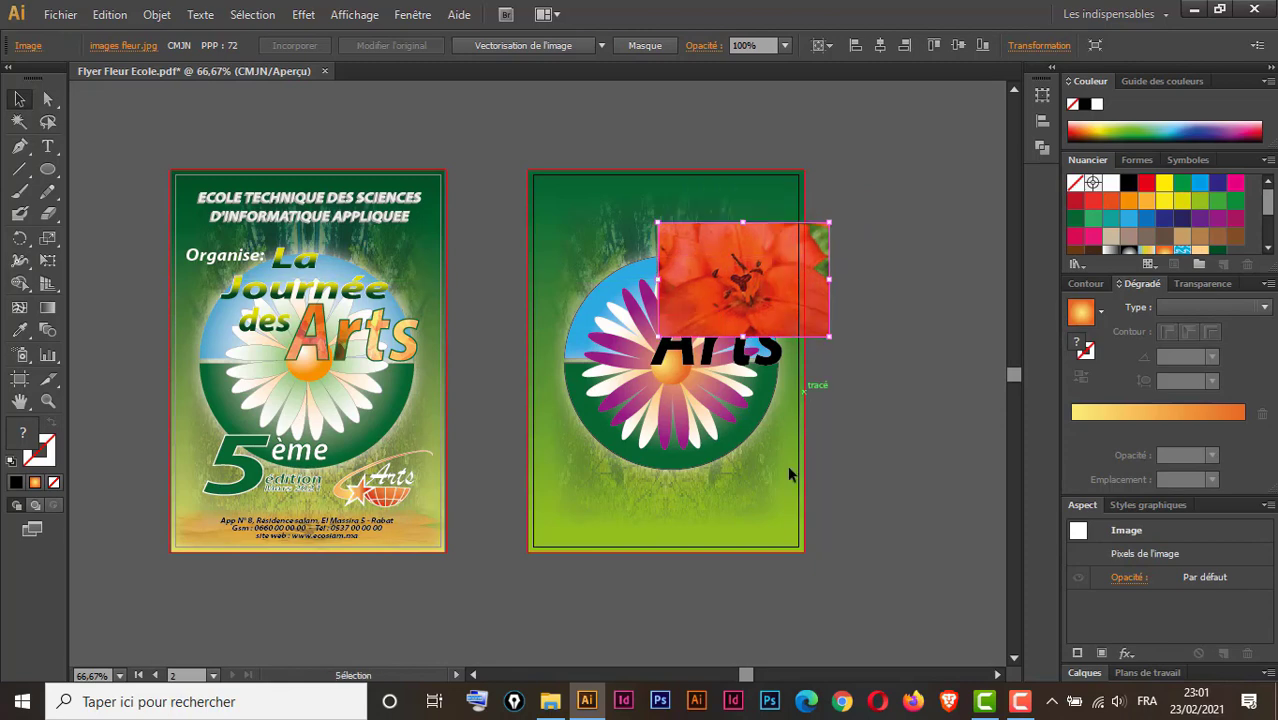
# Bring the "Arts" text to the front and move the red flower photo behind it so it covers the whole word.
pyautogui.click(740, 365)
pyautogui.rightClick(741, 364)
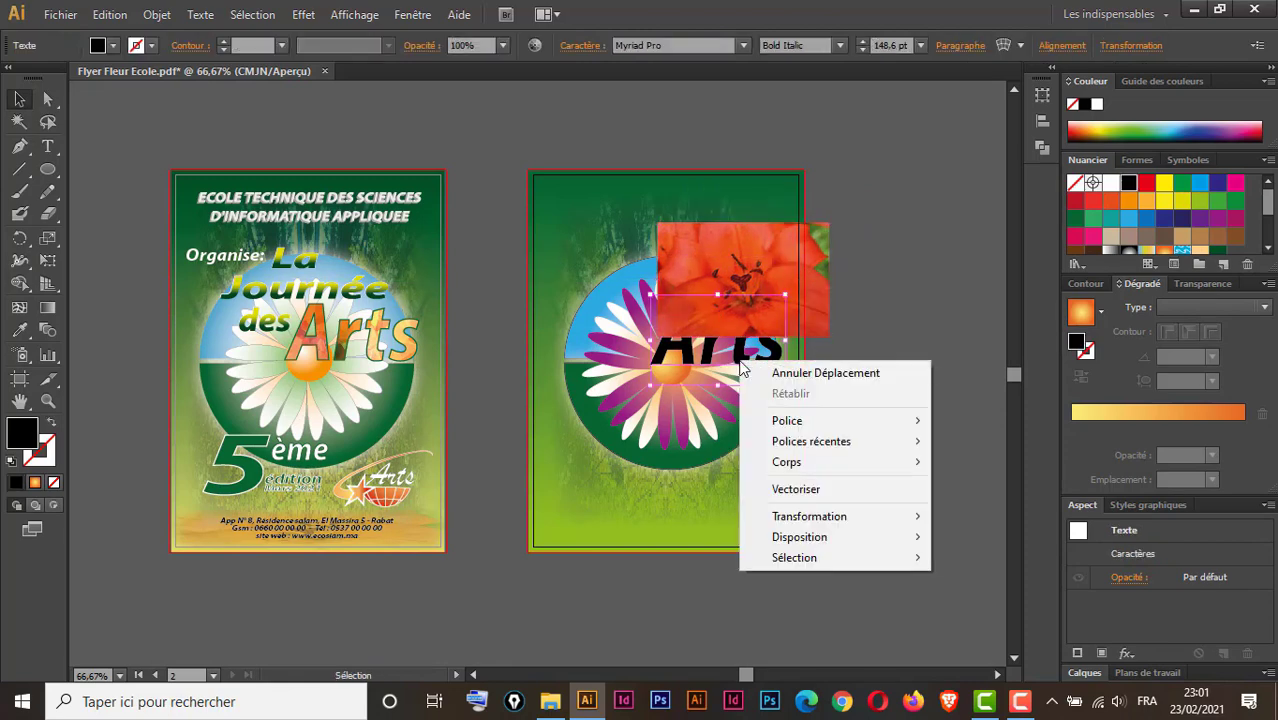
pyautogui.moveTo(813, 537)
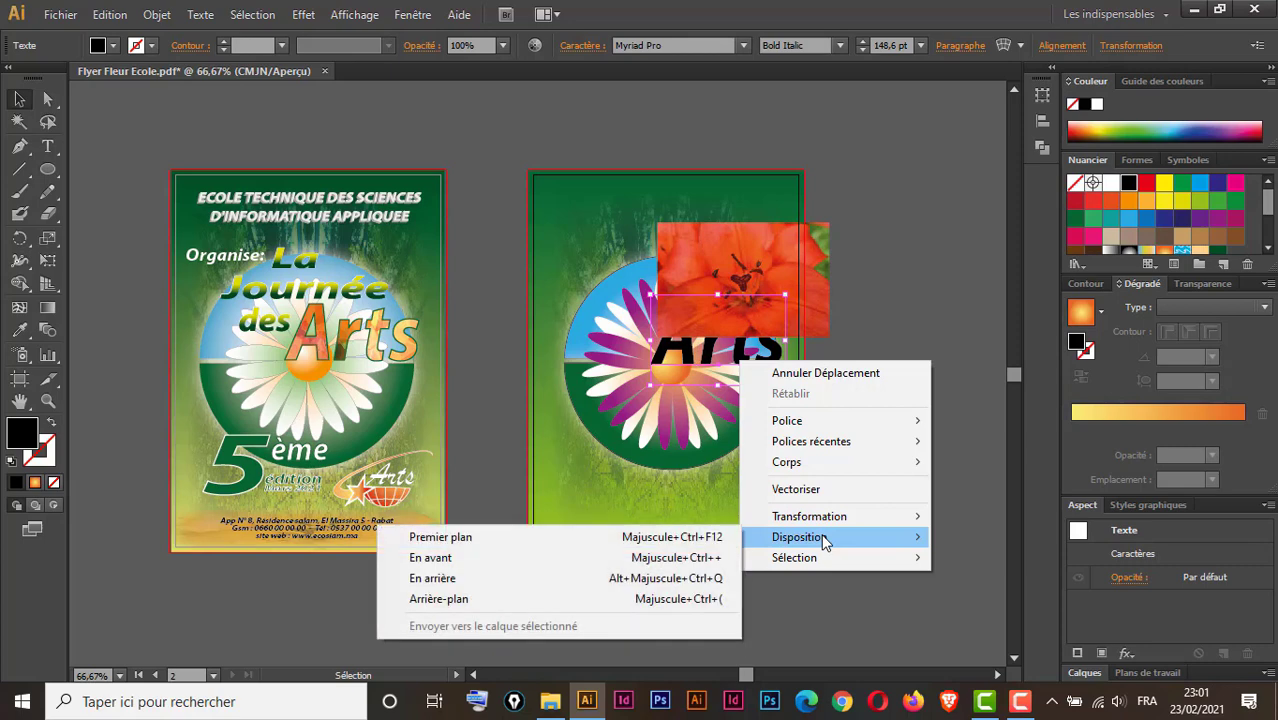
pyautogui.click(595, 540)
pyautogui.moveTo(810, 278); pyautogui.dragTo(704, 372)
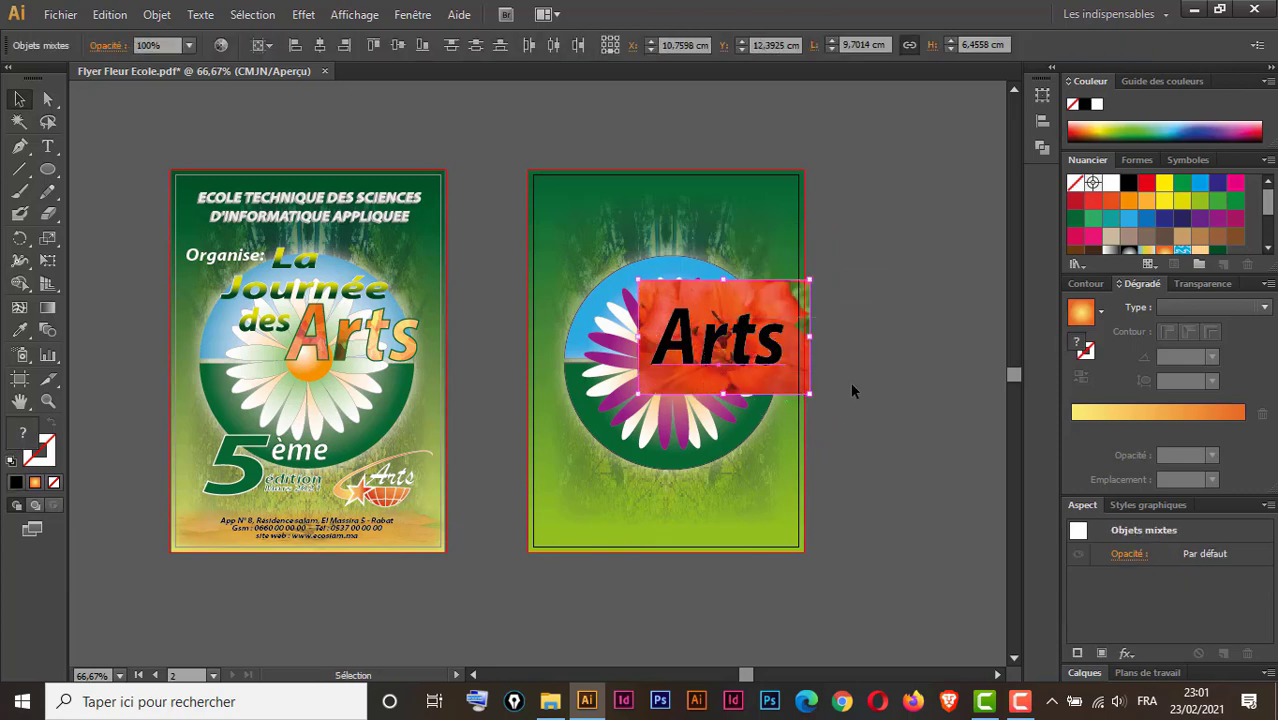
# Create a clipping mask from the "Arts" text and the red flower photo.
pyautogui.rightClick(765, 350)
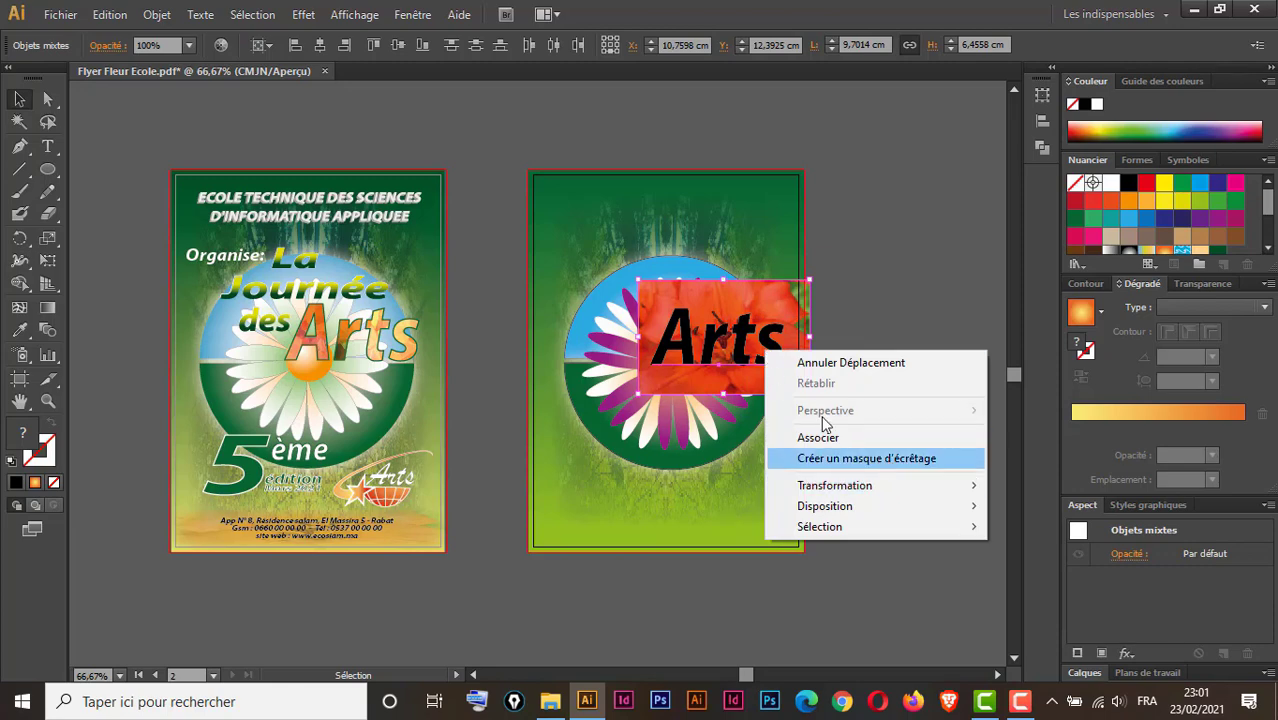
pyautogui.click(160, 16)
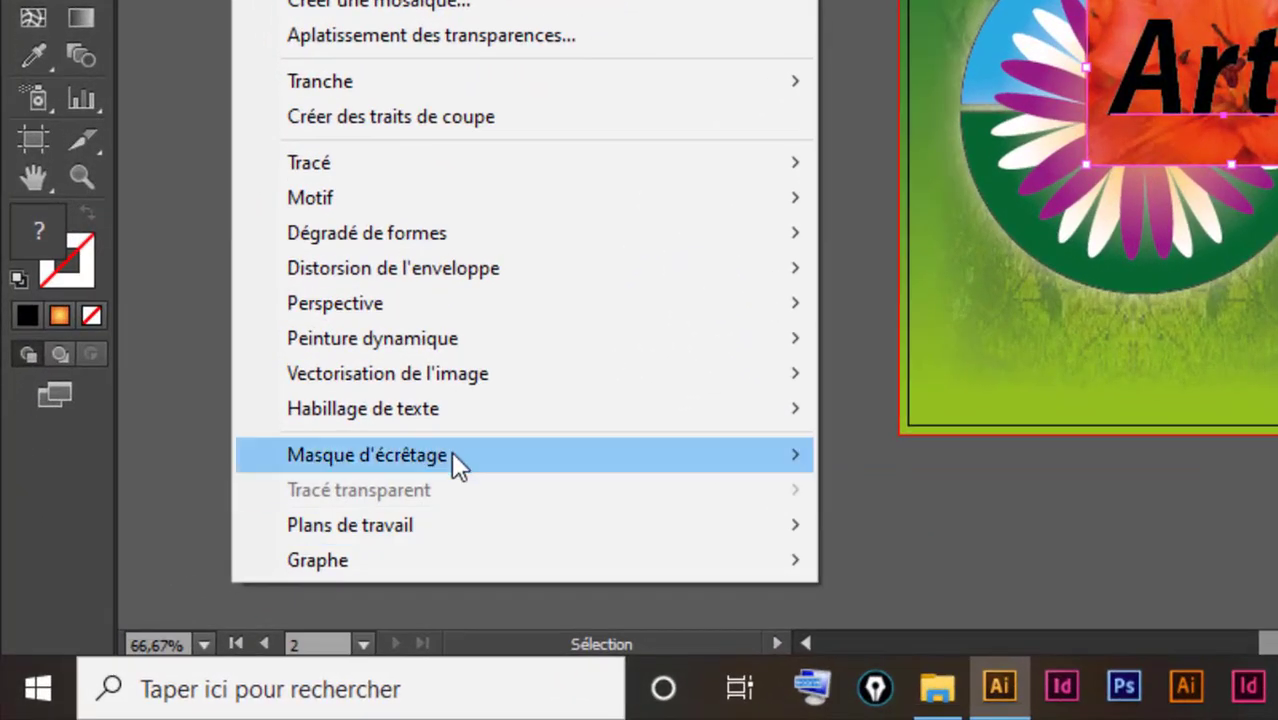
pyautogui.moveTo(452, 458)
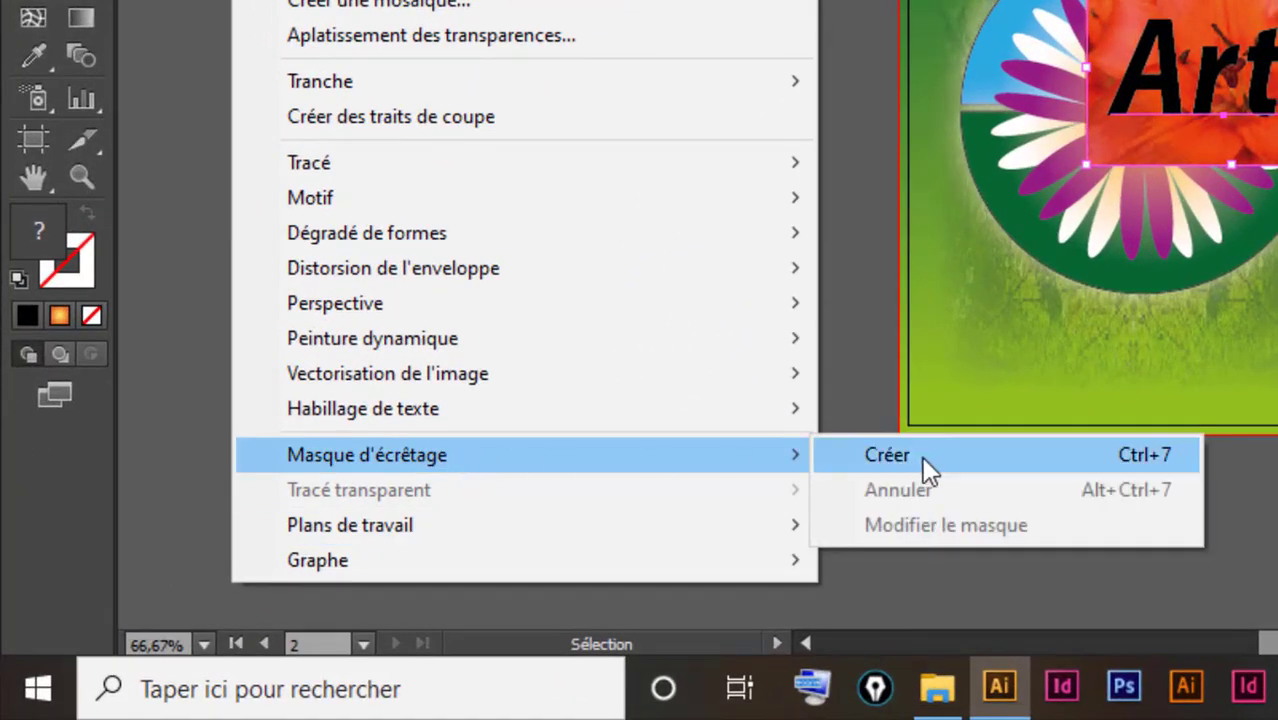
pyautogui.click(1108, 454)
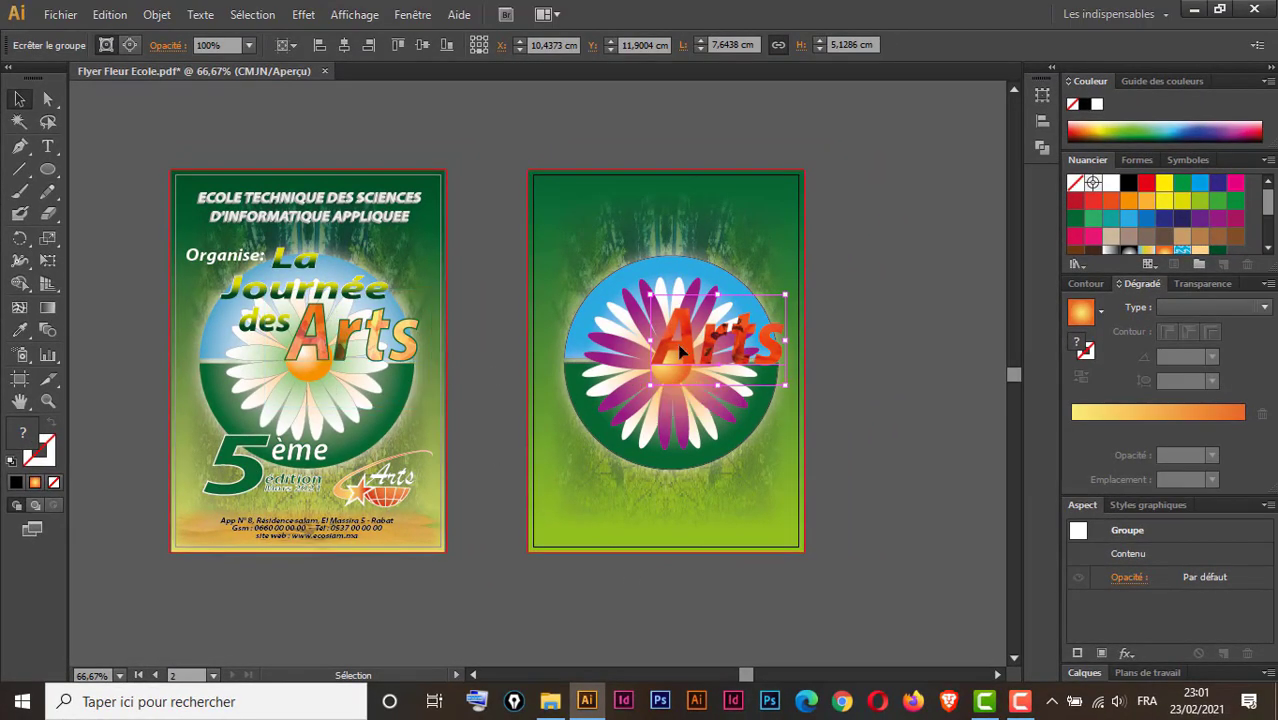
# Give the clipped "Arts" text a green outline with a weight of 2 pt.
pyautogui.keyDown('ctrl'); pyautogui.click(727, 362); pyautogui.keyUp('ctrl')
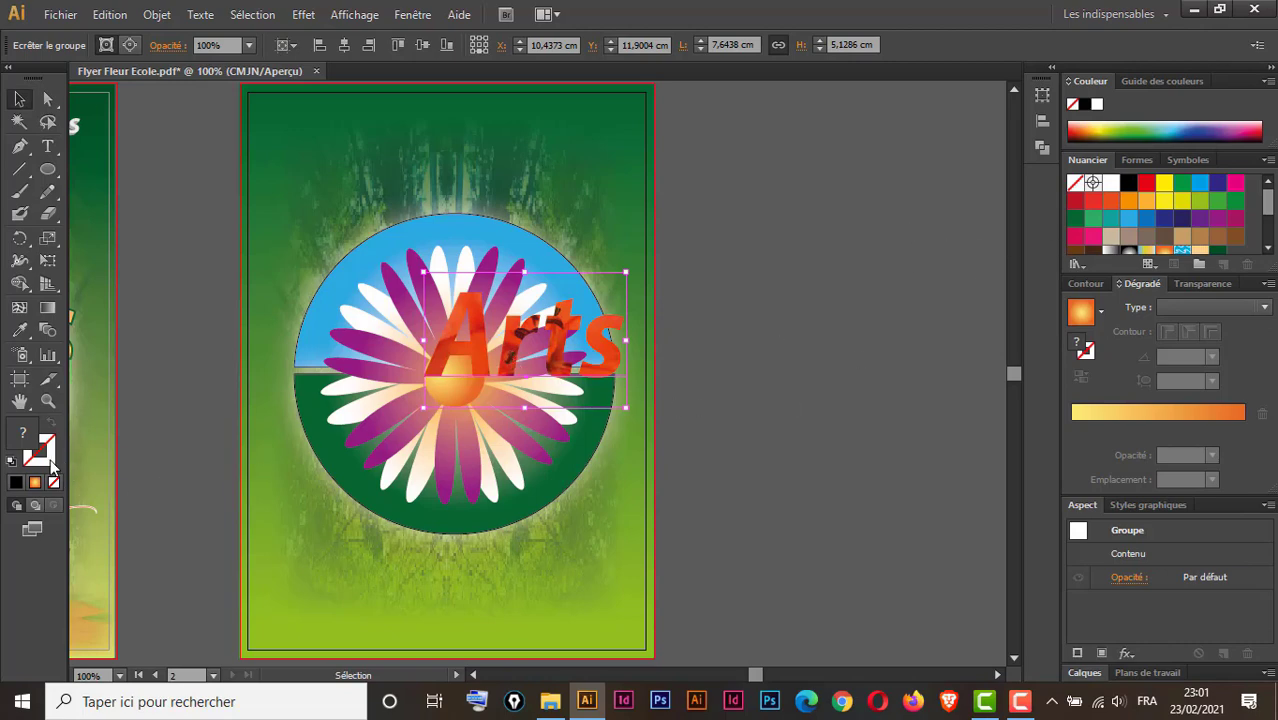
pyautogui.click(49, 460)
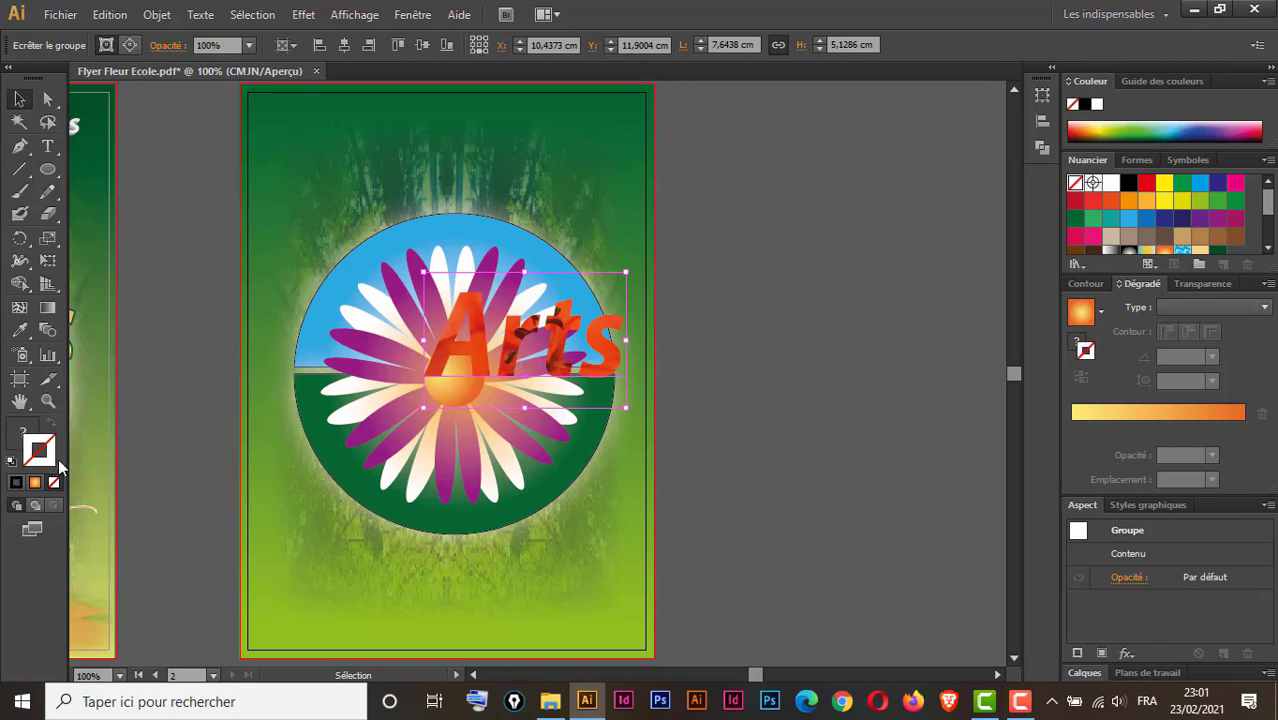
pyautogui.click(1217, 203)
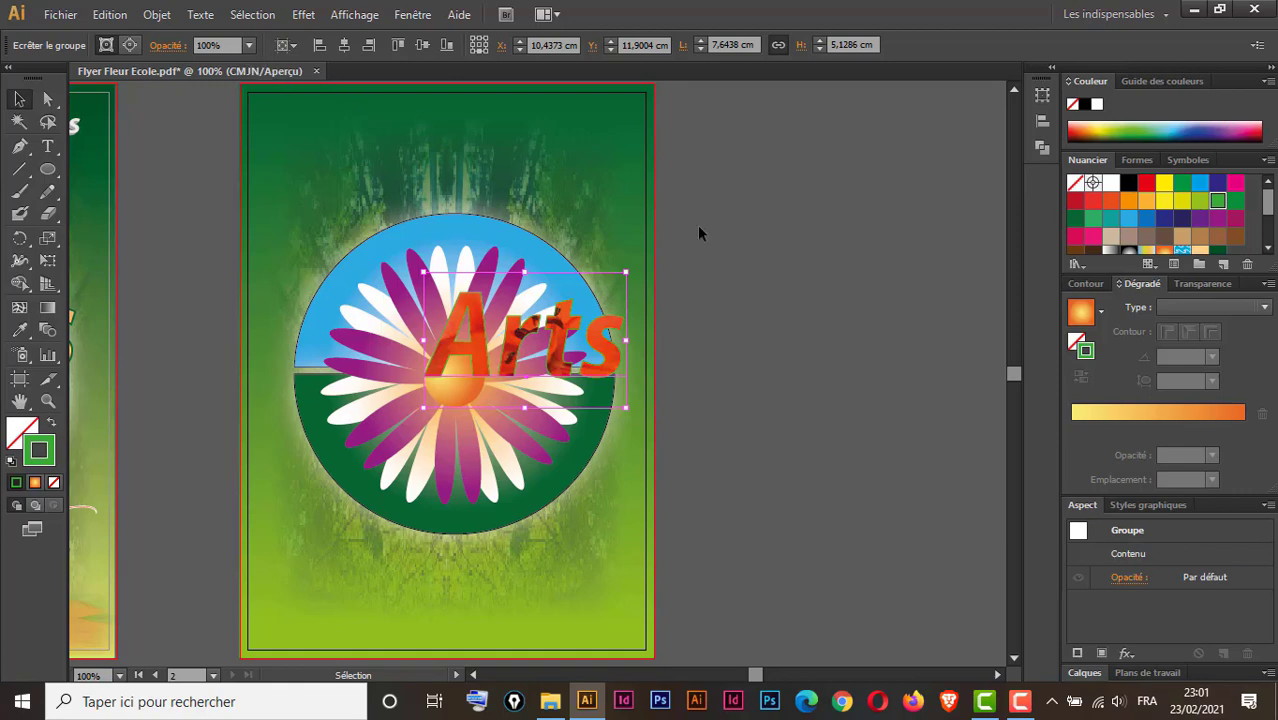
pyautogui.click(1087, 284)
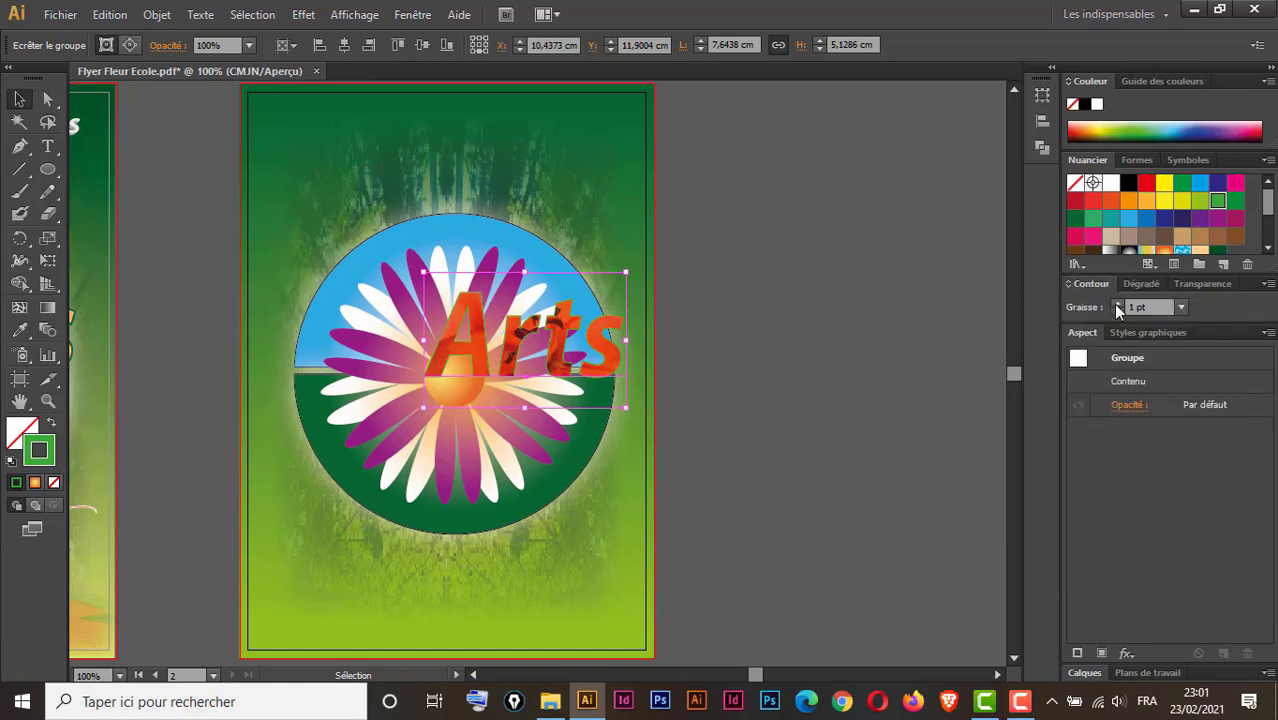
pyautogui.click(1118, 303)
pyautogui.click(714, 205)
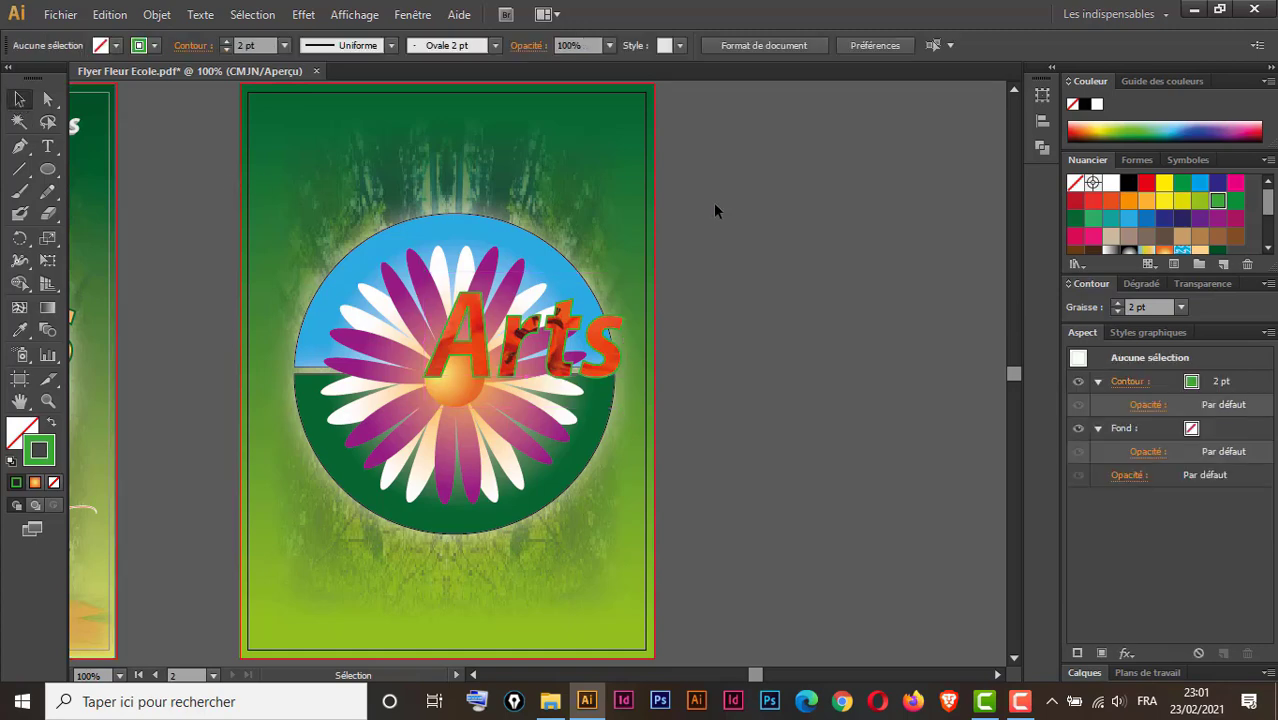
# Recolour the "Arts" outline with the lighter green C=50 M=0 J=100 N=0 and set its weight to 3 pt.
pyautogui.click(565, 352)
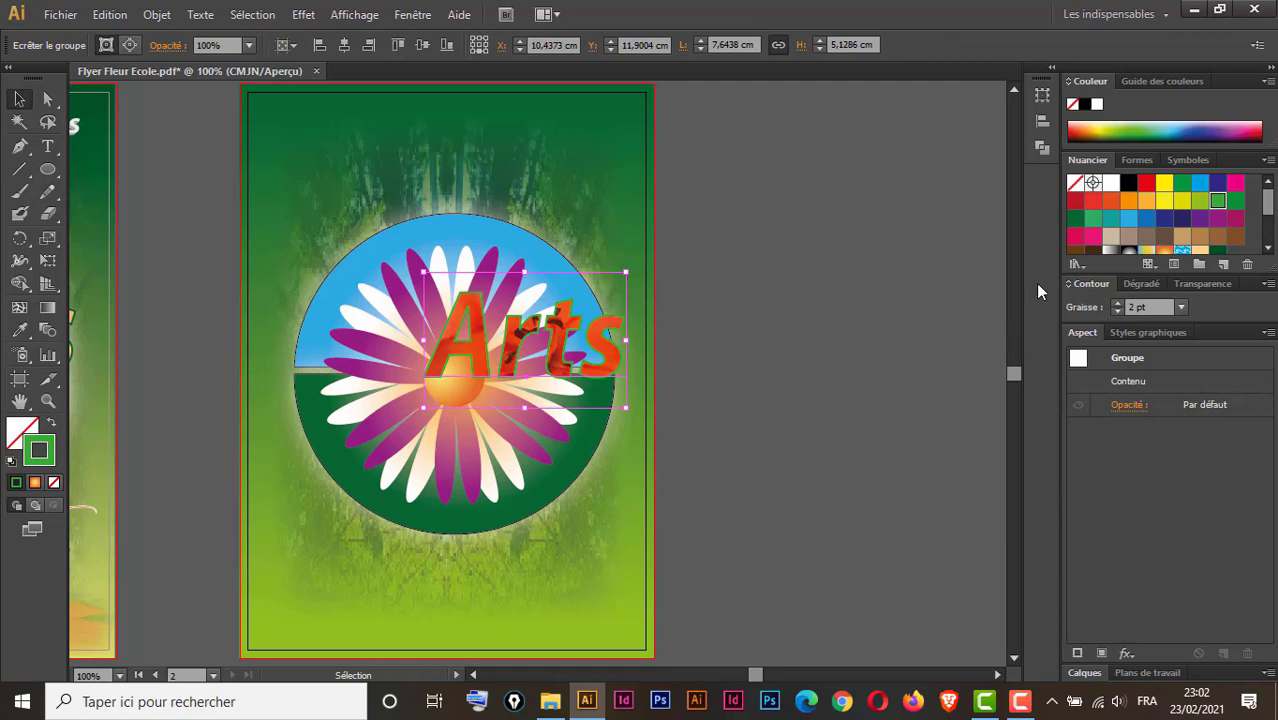
pyautogui.click(1199, 203)
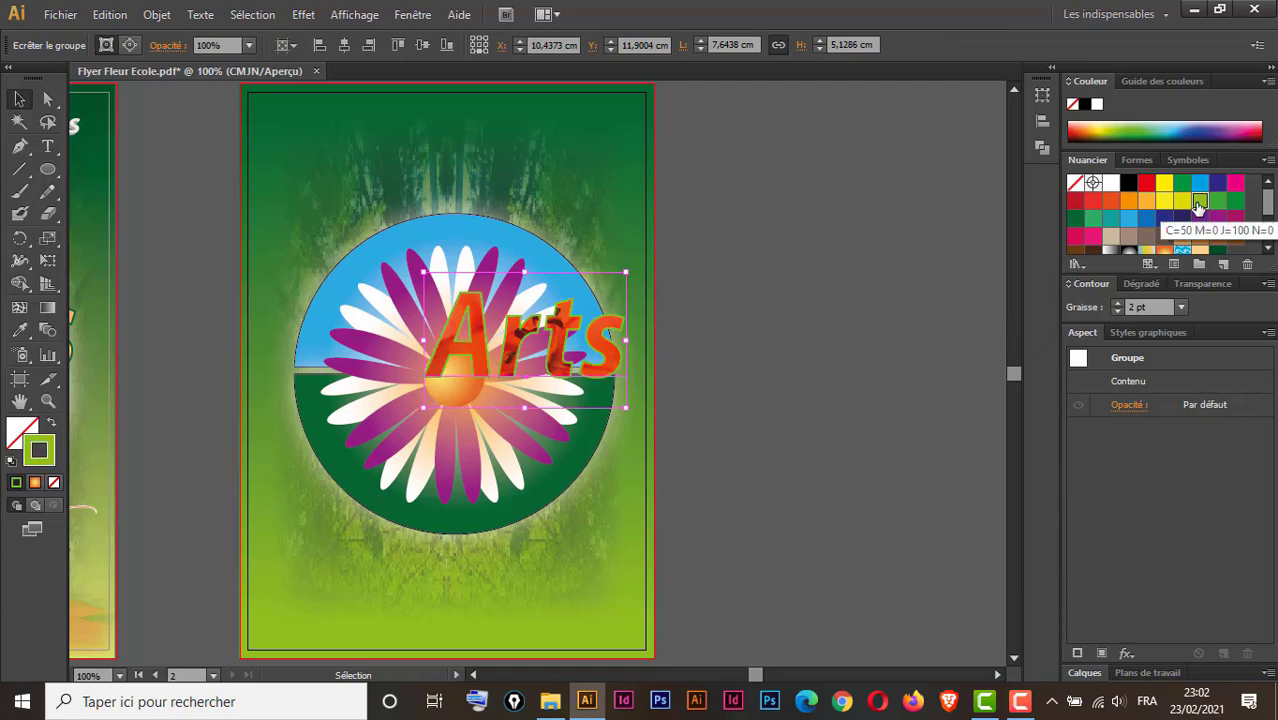
pyautogui.click(1118, 304)
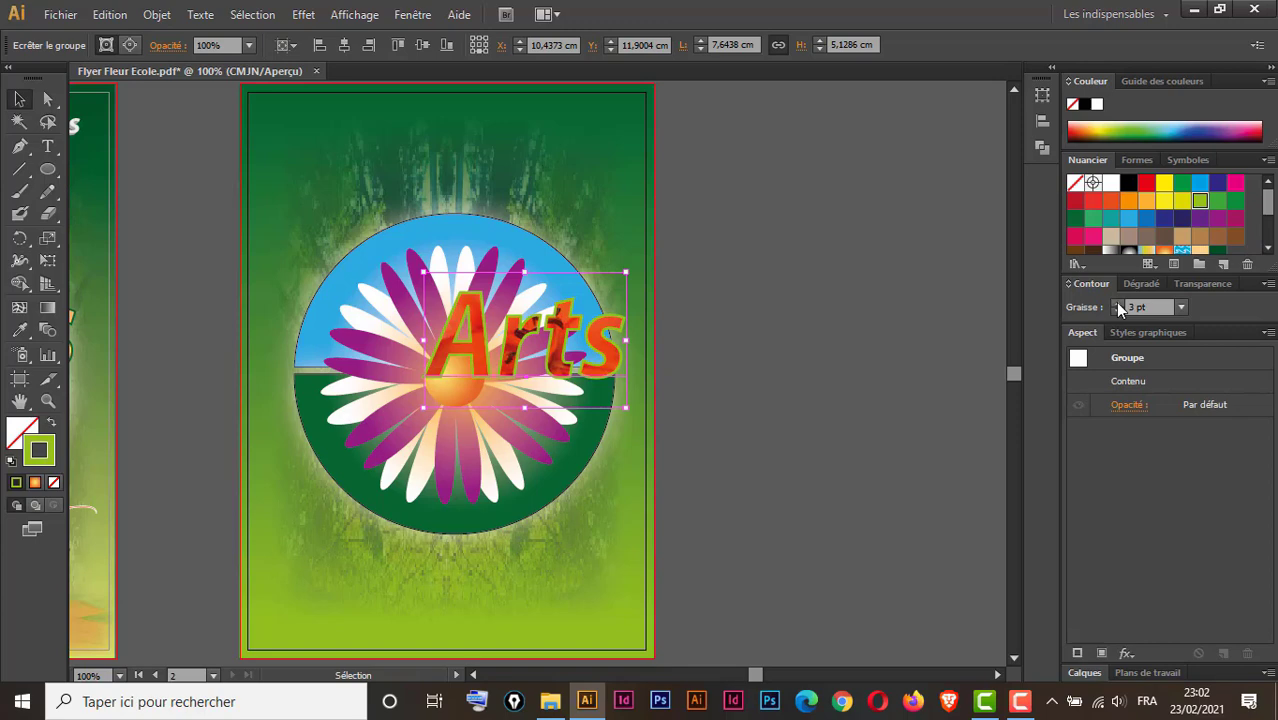
# Enlarge the clipped "Arts" title to about 7.9 × 5.95 cm, mostly in height, and nudge it slightly left and down over the flower.
pyautogui.hotkey('ctrl', '-')
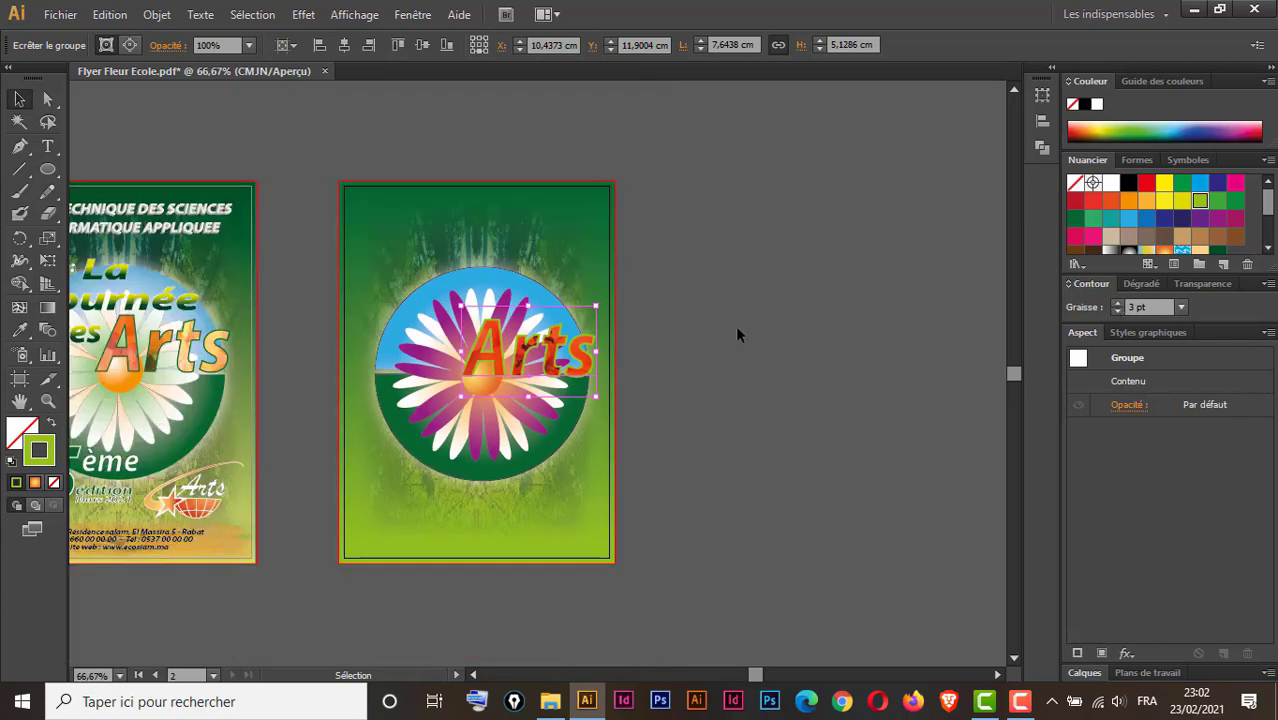
pyautogui.moveTo(595, 306); pyautogui.dragTo(600, 291)
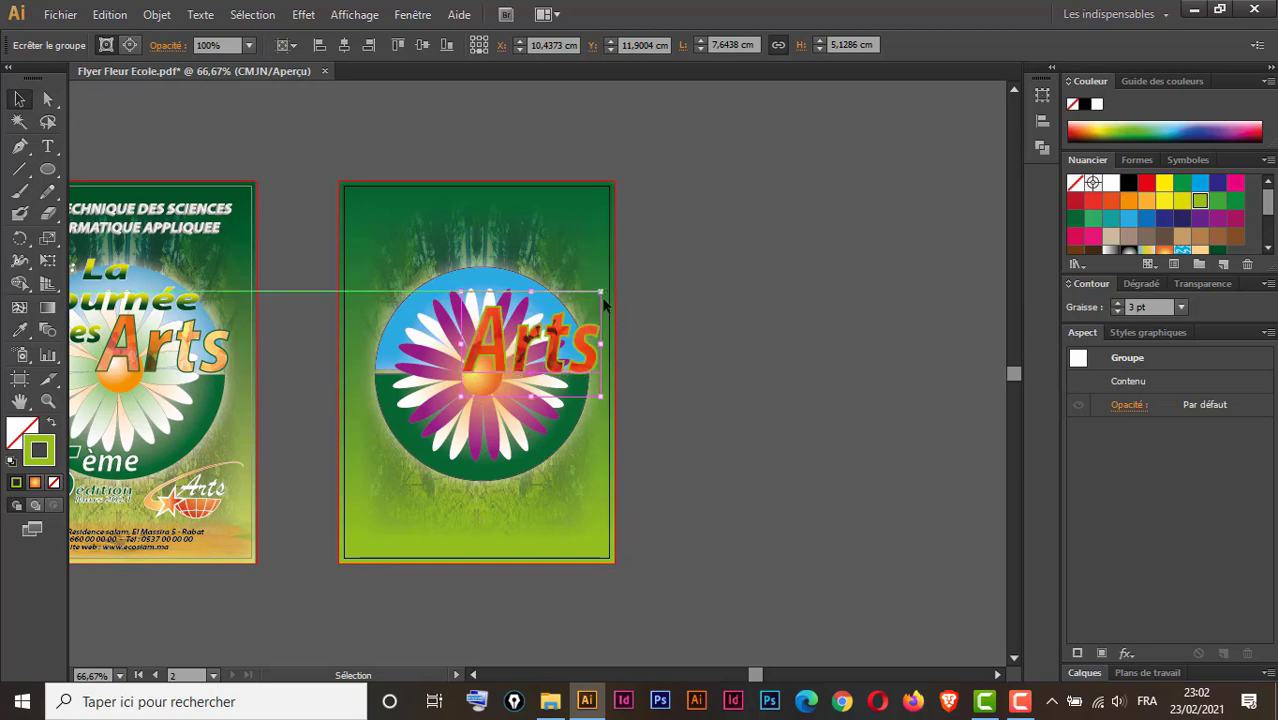
pyautogui.press('Left')
pyautogui.press('Left')
pyautogui.press('Left')
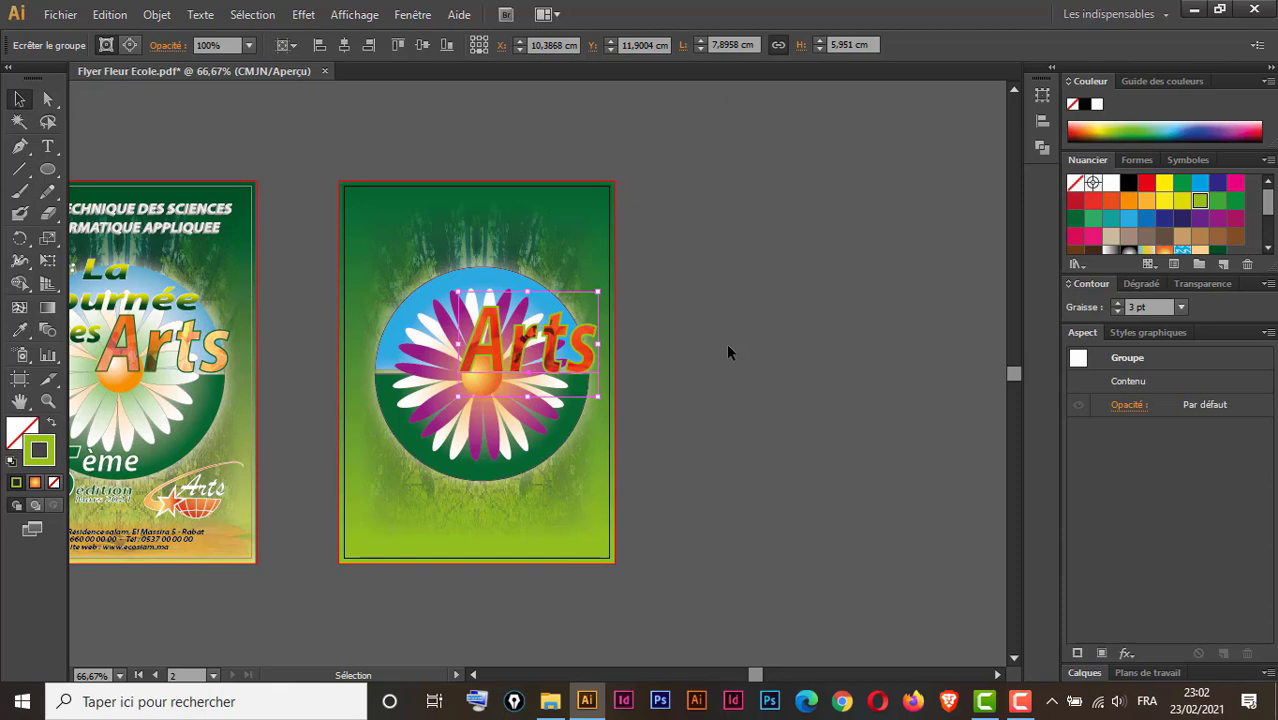
pyautogui.press('Down')
pyautogui.press('Down')
pyautogui.press('Down')
pyautogui.press('Down')
pyautogui.press('Down')
pyautogui.press('Down')
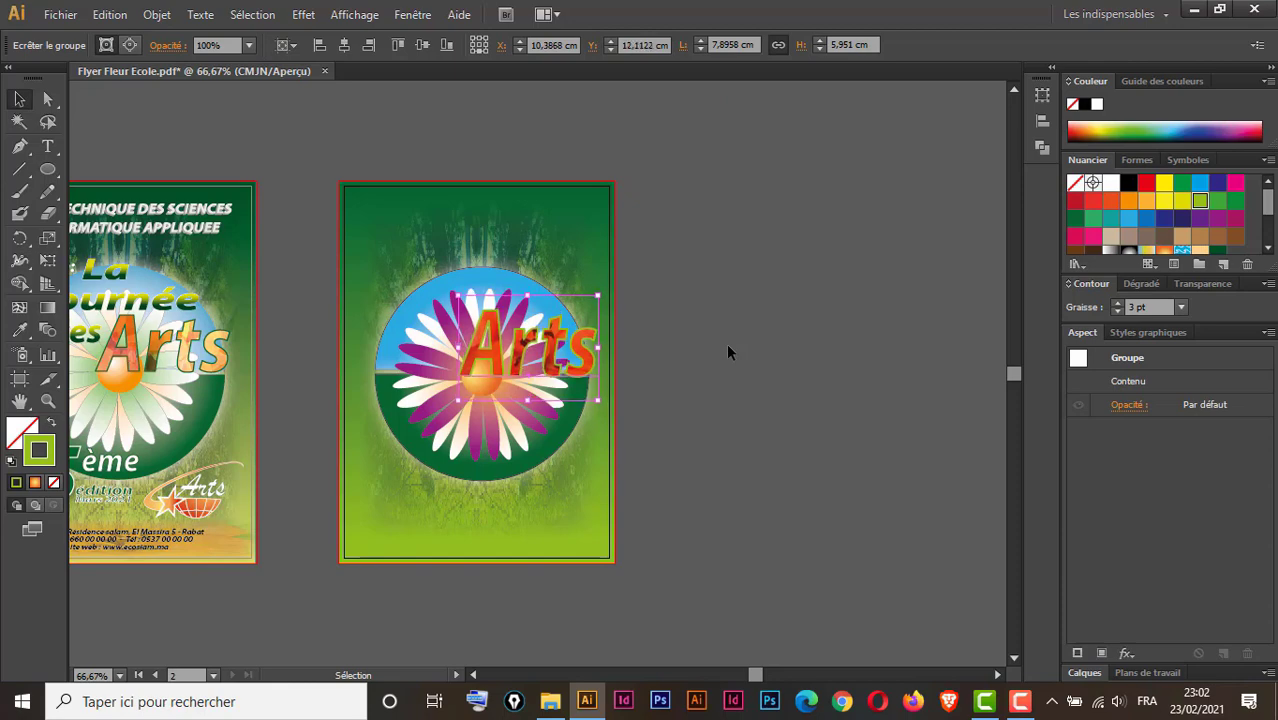
pyautogui.click(250, 153)
# Add the text "La" in Myriad Pro Bold Italic, enlarge it to about 85.5 pt and place it over the circle's upper-left edge.
pyautogui.press('space')
pyautogui.moveTo(281, 215); pyautogui.dragTo(530, 281)
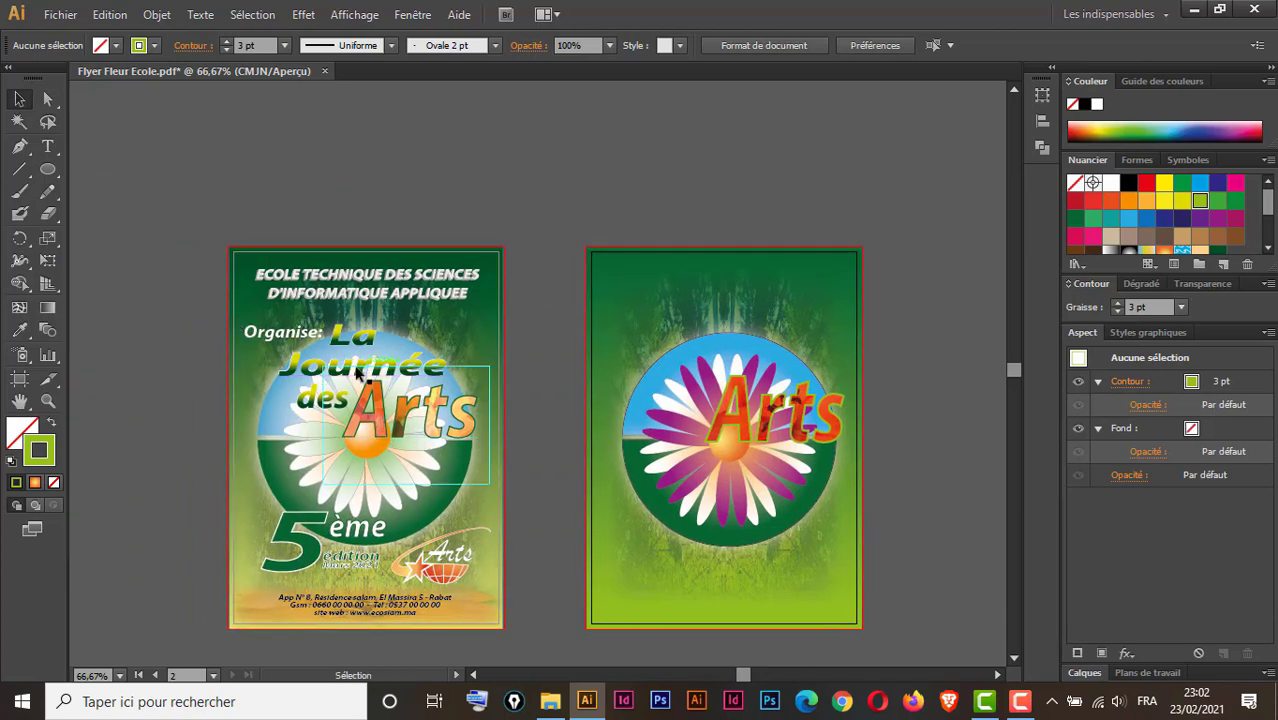
pyautogui.click(48, 148)
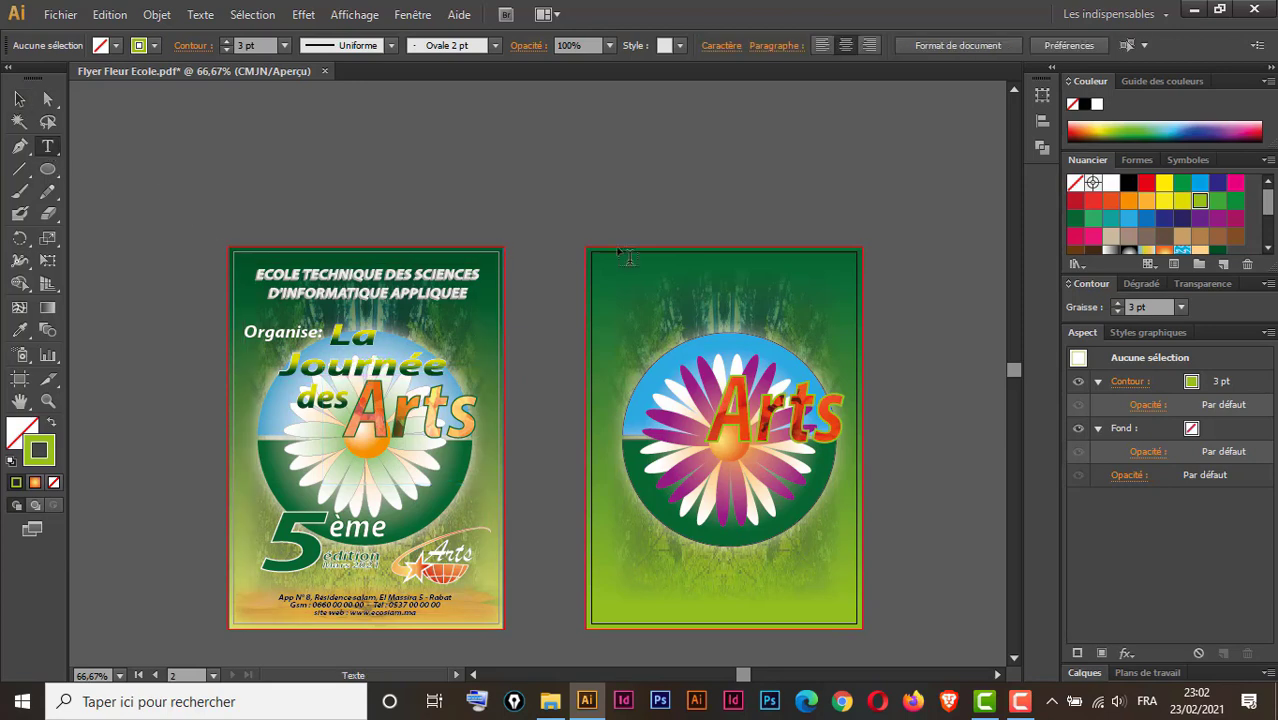
pyautogui.click(596, 212)
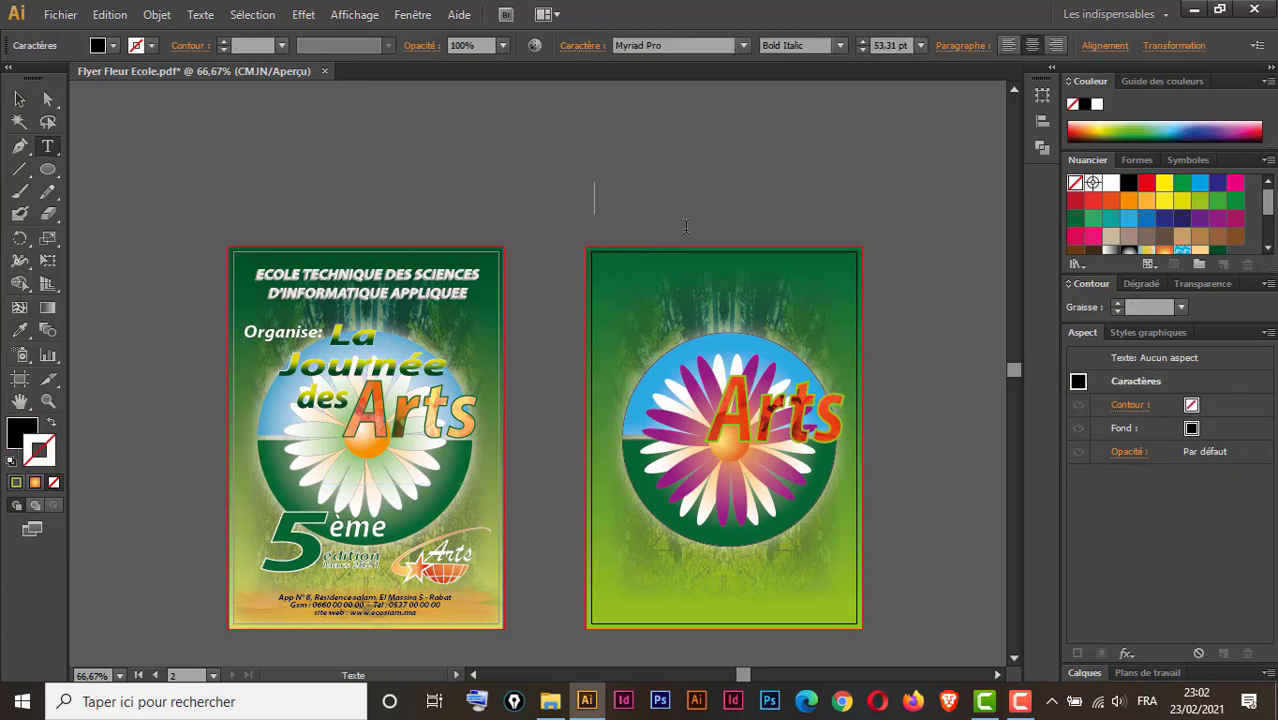
pyautogui.write('La')
pyautogui.click(19, 98)
pyautogui.moveTo(619, 181); pyautogui.dragTo(626, 161)
# Duplicate the "La" text, change the copy to "Journée" and place it just below "La", above the "Arts" title.
pyautogui.moveTo(605, 207); pyautogui.dragTo(714, 214)
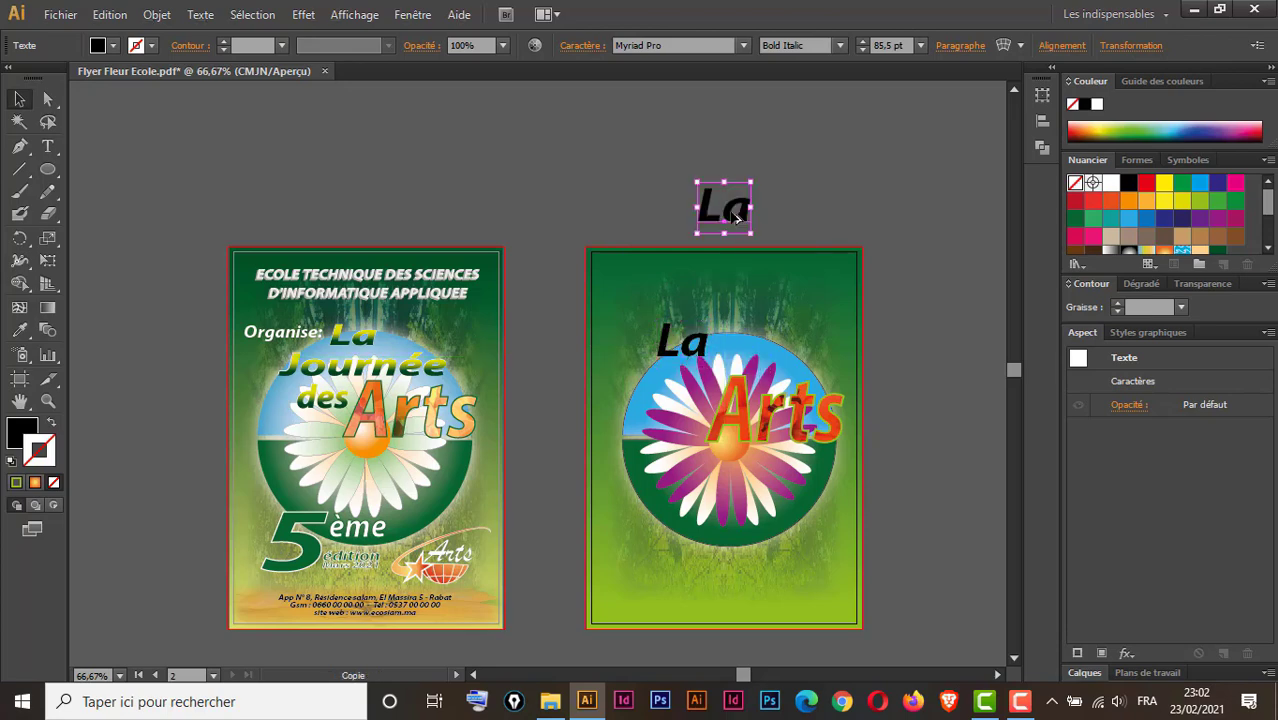
pyautogui.doubleClick(714, 214)
pyautogui.write('Journée')
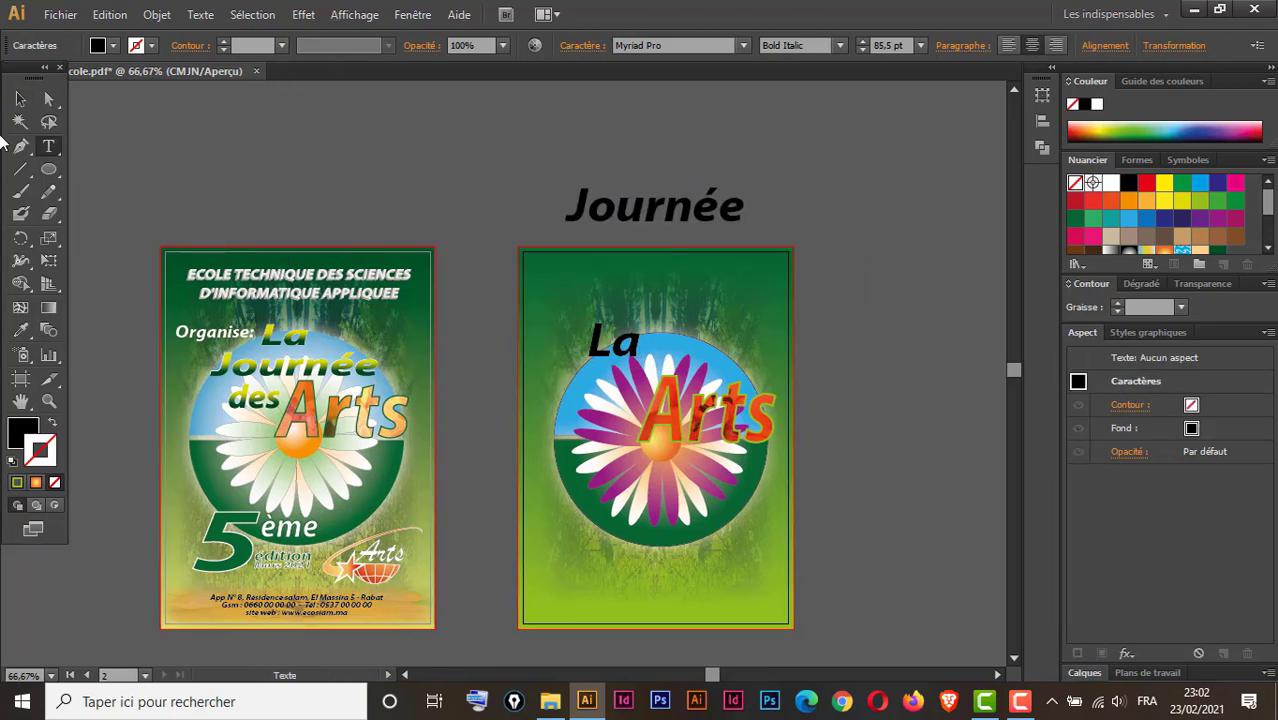
pyautogui.click(20, 99)
pyautogui.moveTo(694, 208); pyautogui.dragTo(710, 369)
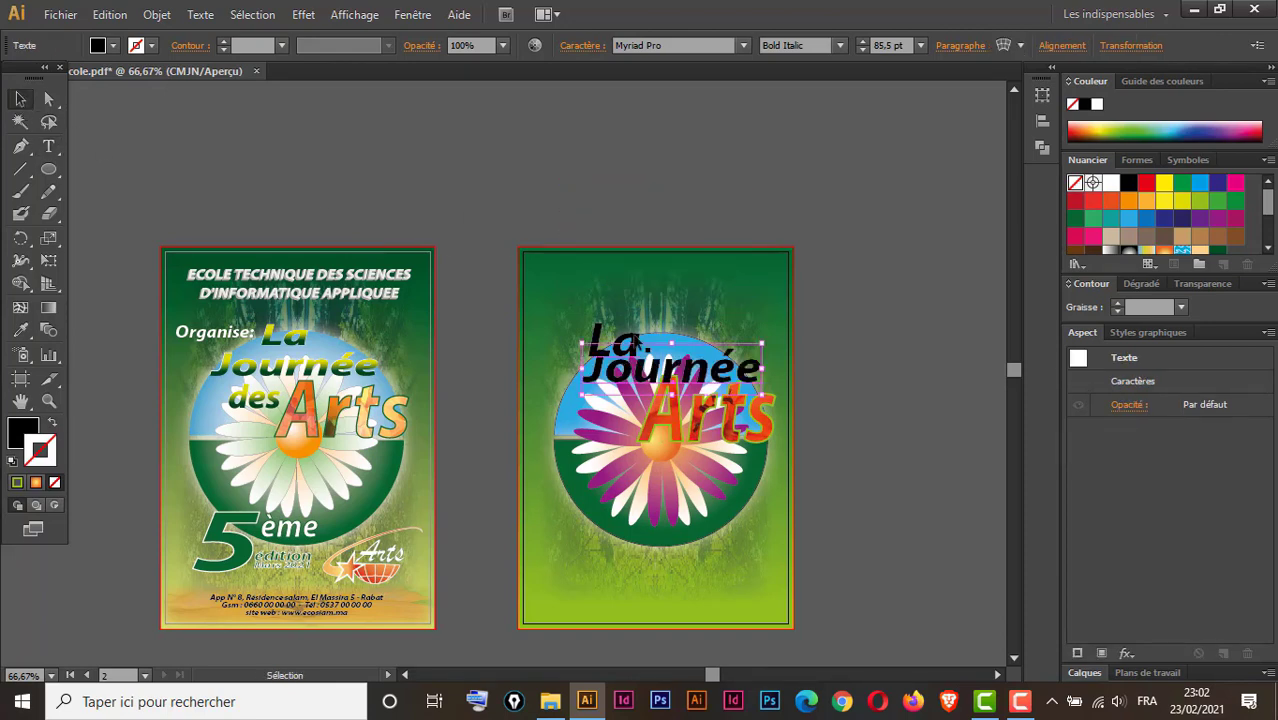
# Shrink the "Organise :" text to about 34.6 pt and place it just before "La" on the second poster.
pyautogui.moveTo(655, 127); pyautogui.dragTo(521, 167)
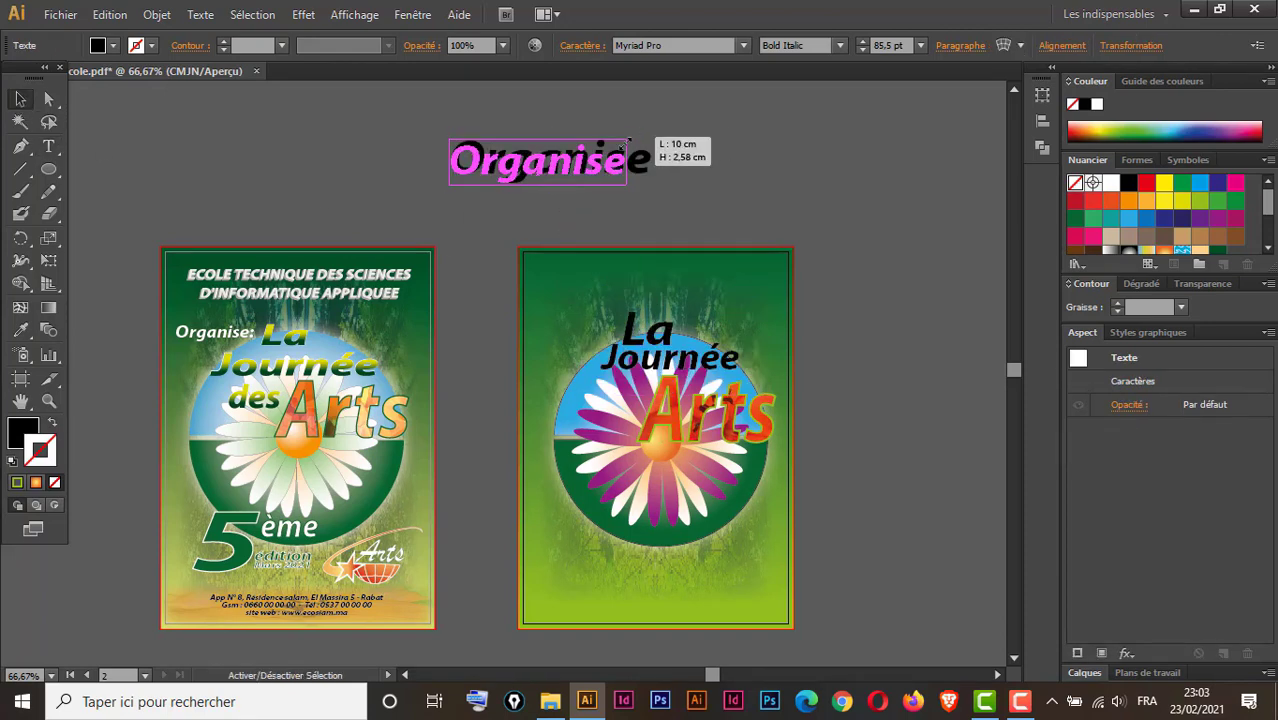
pyautogui.moveTo(497, 175); pyautogui.dragTo(579, 329)
pyautogui.moveTo(599, 322); pyautogui.dragTo(618, 316)
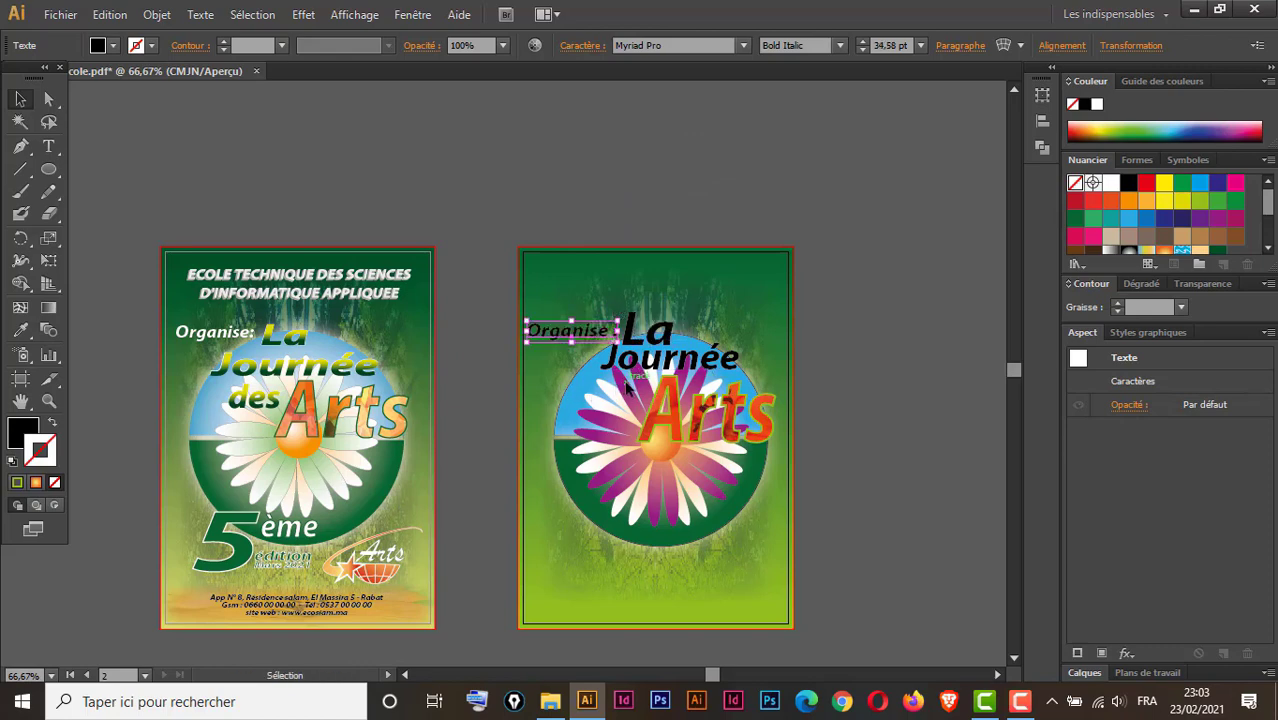
# Nudge "Organise :" slightly closer to "La" and fill the text with white.
pyautogui.press('Right')
pyautogui.press('Right')
pyautogui.press('Right')
pyautogui.press('Right')
pyautogui.press('Right')
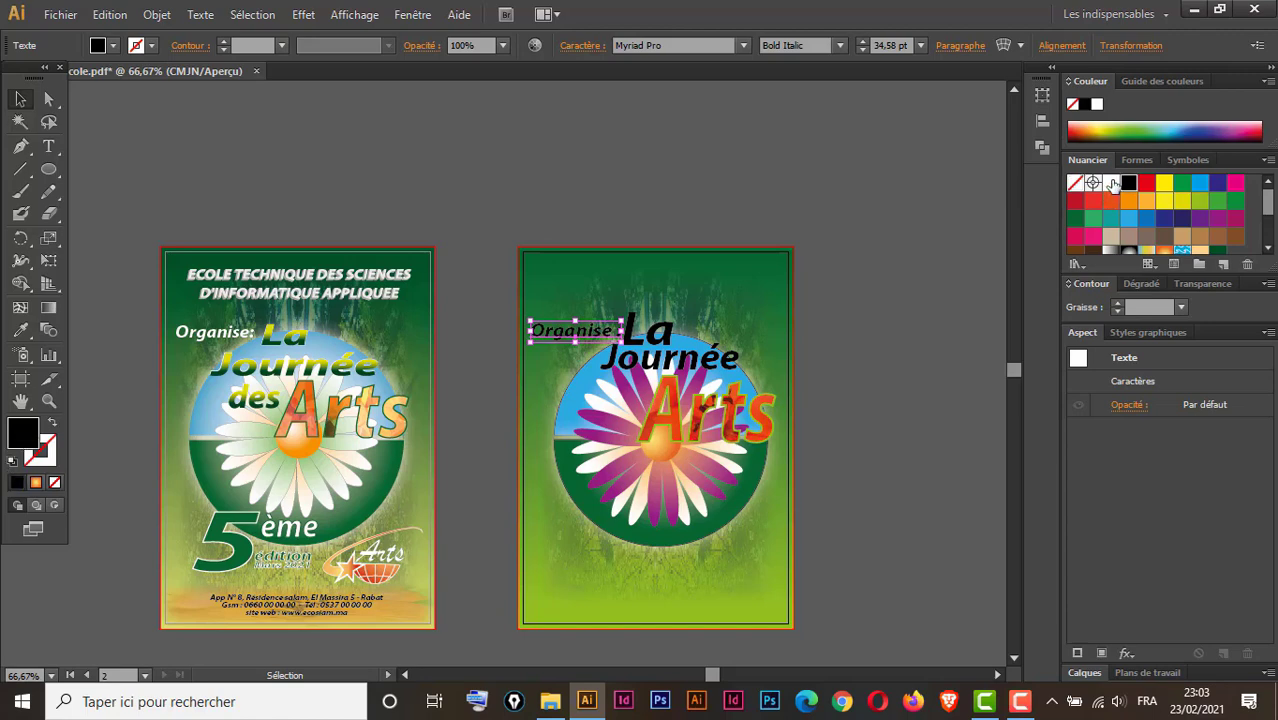
pyautogui.click(1110, 182)
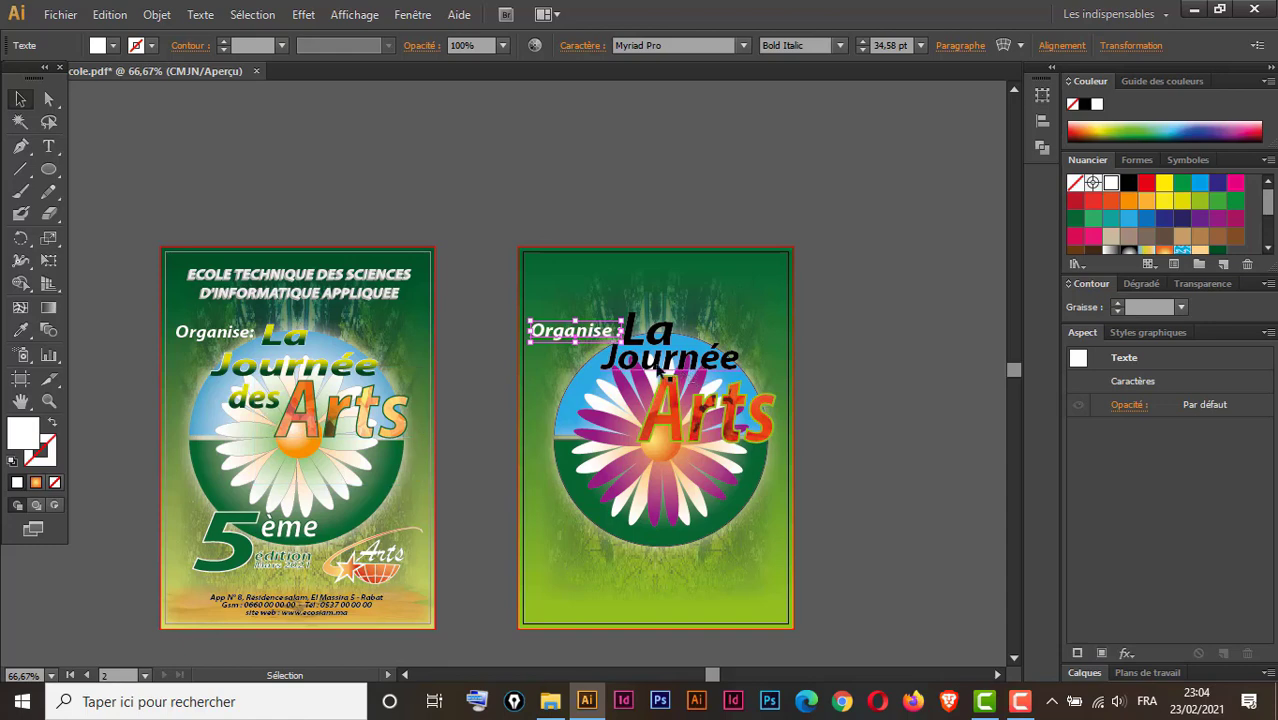
# Place the word "des" below "Journée" and beside "Arts", enlarged to about 73 pt.
pyautogui.click(665, 333)
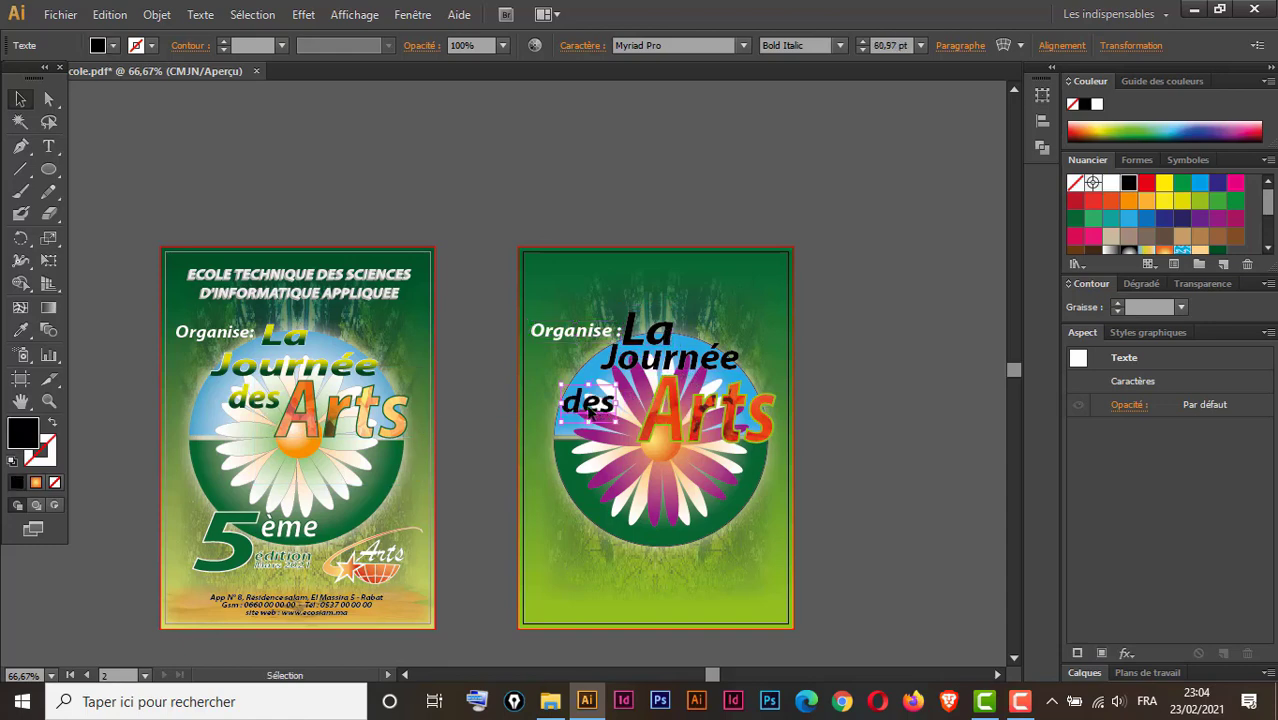
pyautogui.moveTo(588, 408)
pyautogui.mouseDown()
pyautogui.moveTo(621, 403)
pyautogui.moveTo(578, 438)
pyautogui.moveTo(580, 414)
pyautogui.mouseUp()
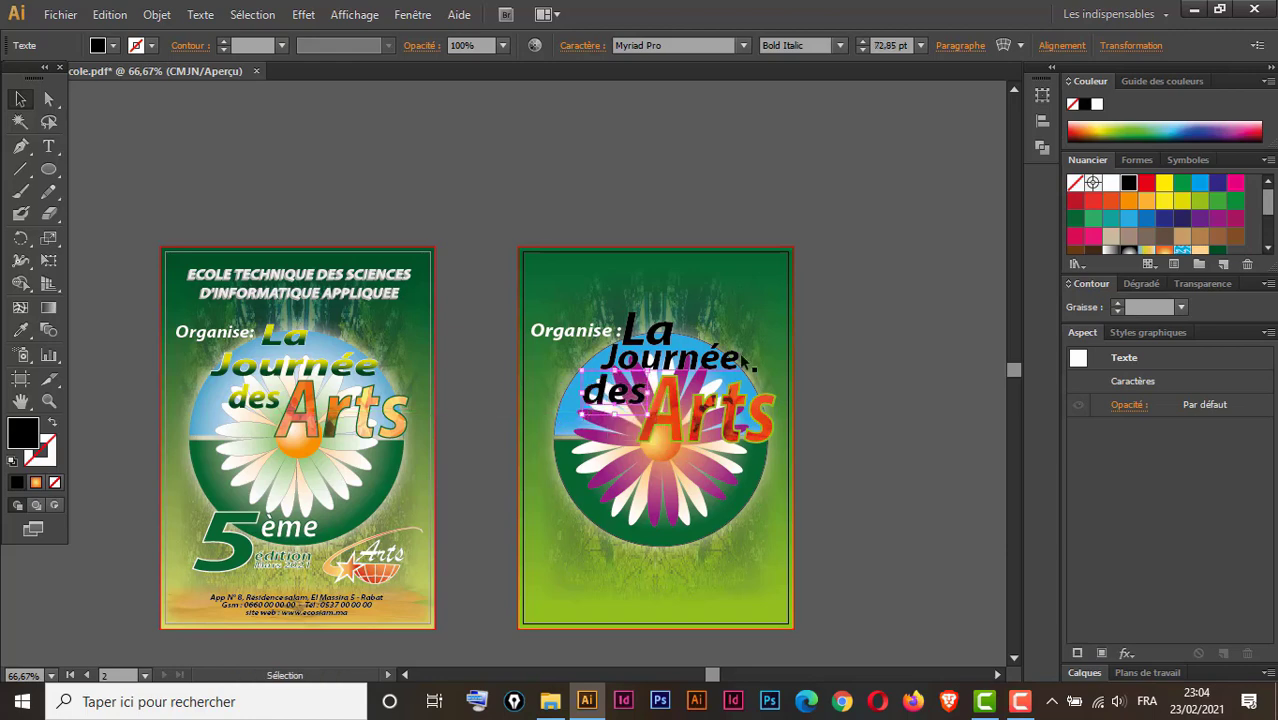
pyautogui.click(867, 325)
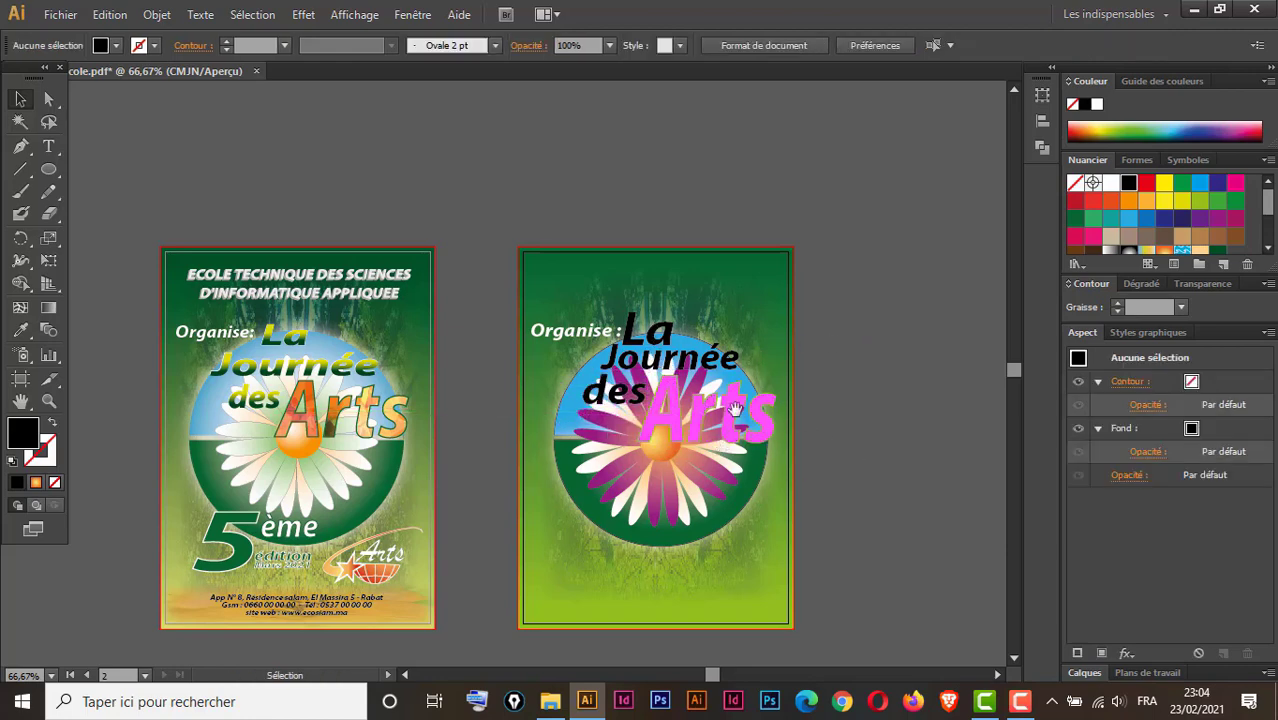
# Unlock all objects and select the green background rectangle of the second poster to pick up its gradient.
pyautogui.keyDown('ctrl'); pyautogui.click(669, 381); pyautogui.keyUp('ctrl')
pyautogui.keyDown('ctrl'); pyautogui.click(490, 333); pyautogui.keyUp('ctrl')
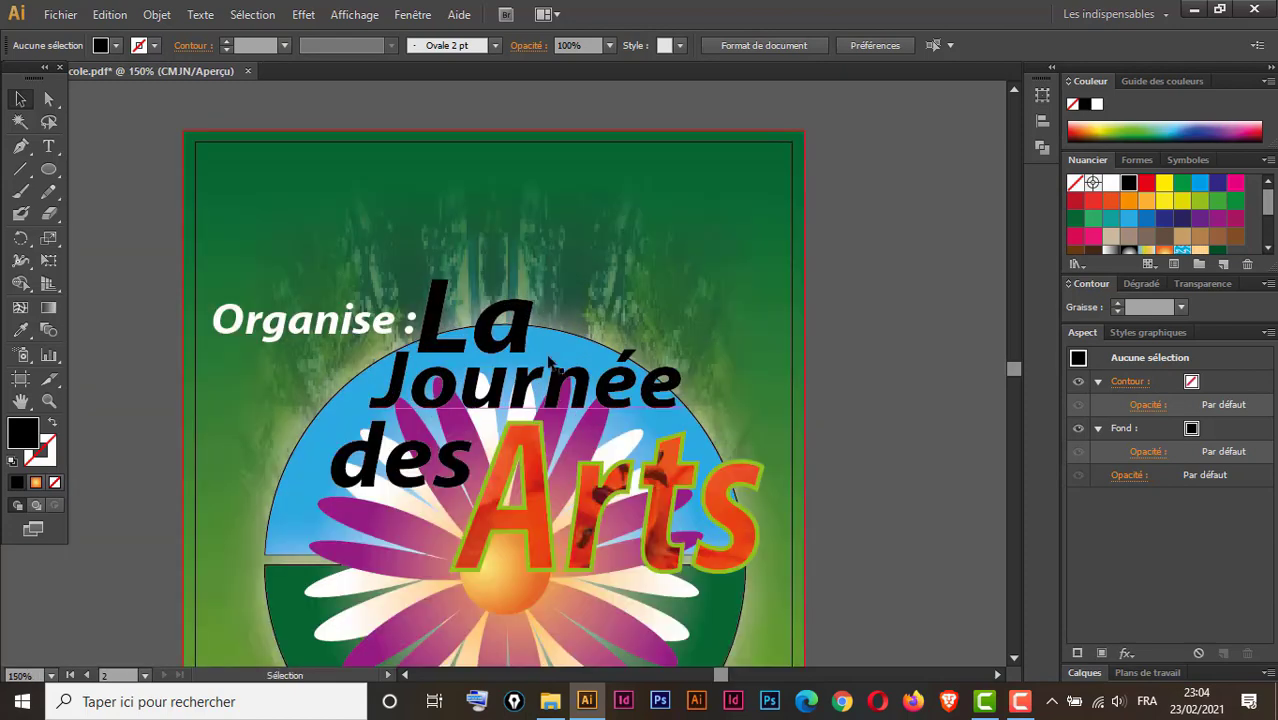
pyautogui.click(512, 340)
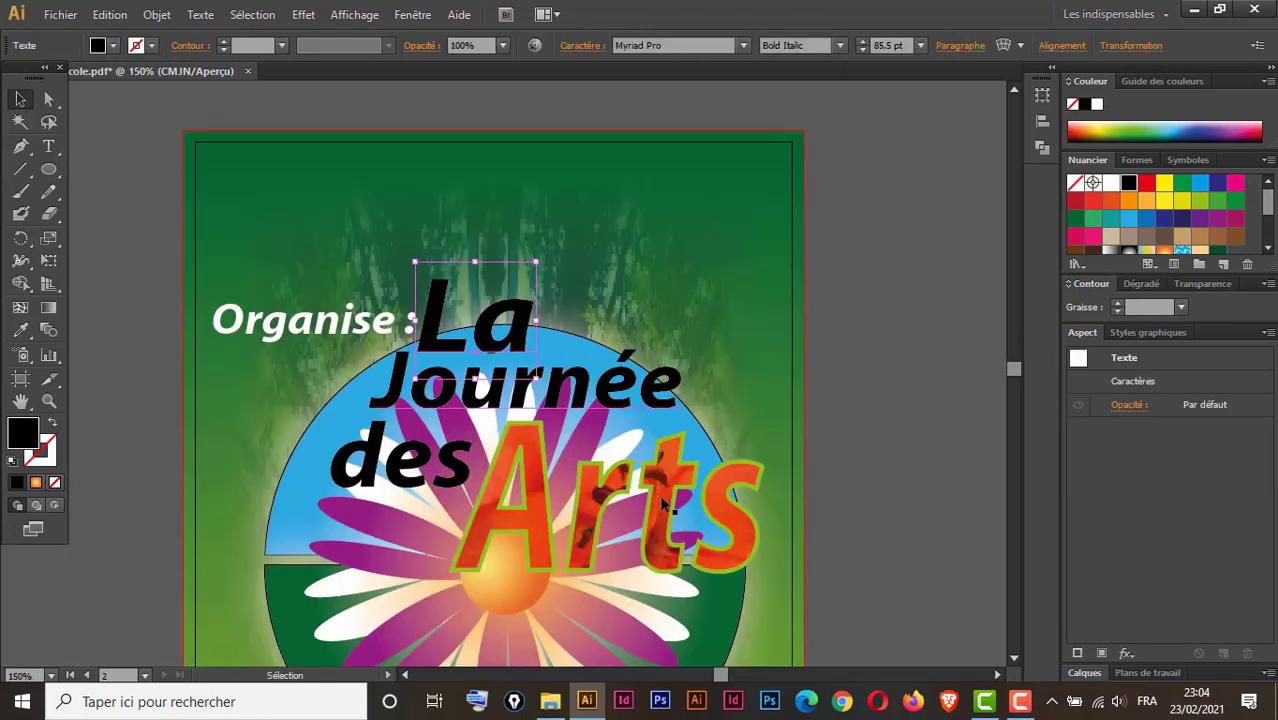
pyautogui.moveTo(1267, 203); pyautogui.dragTo(1262, 216)
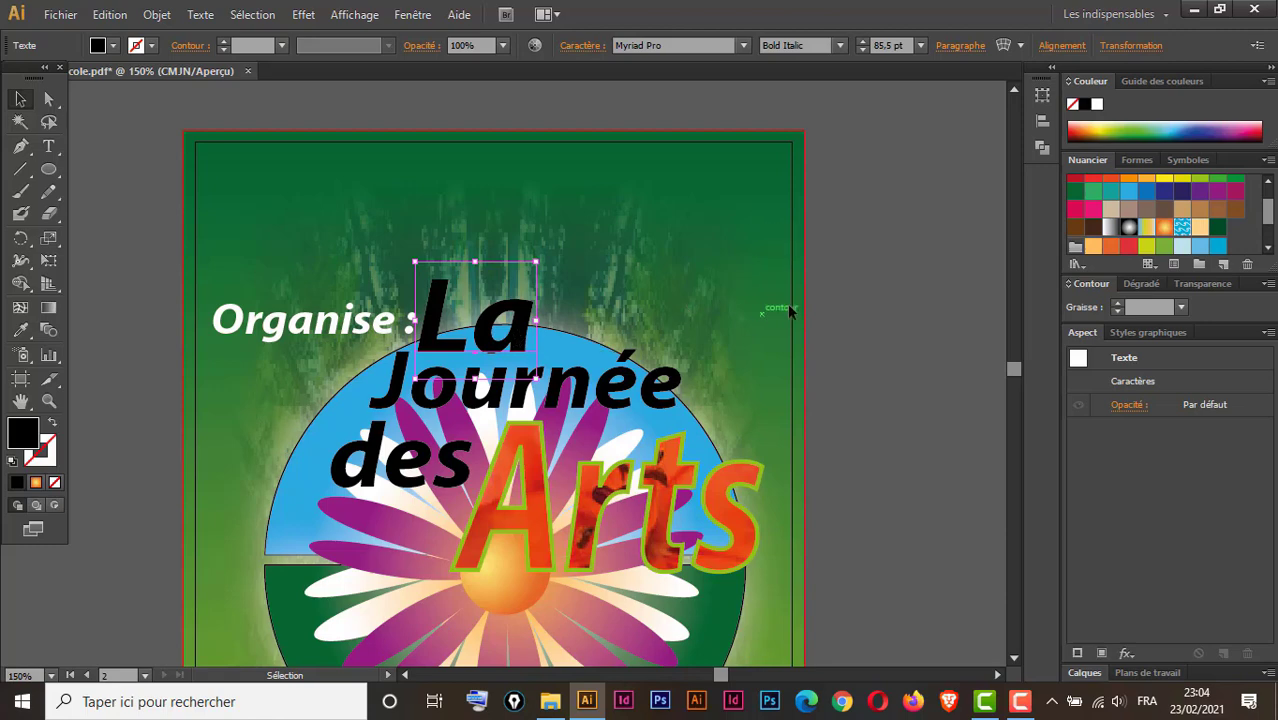
pyautogui.click(890, 270)
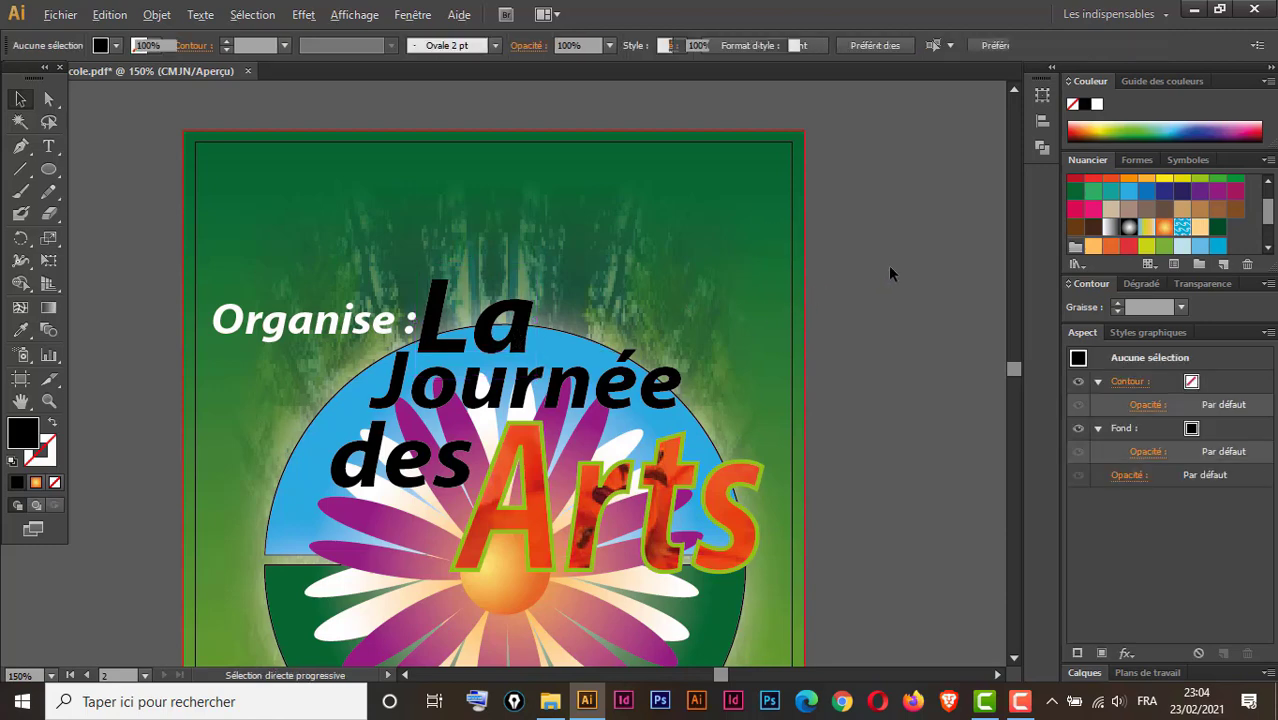
pyautogui.hotkey('ctrl', 'alt', '2')
pyautogui.click(877, 251)
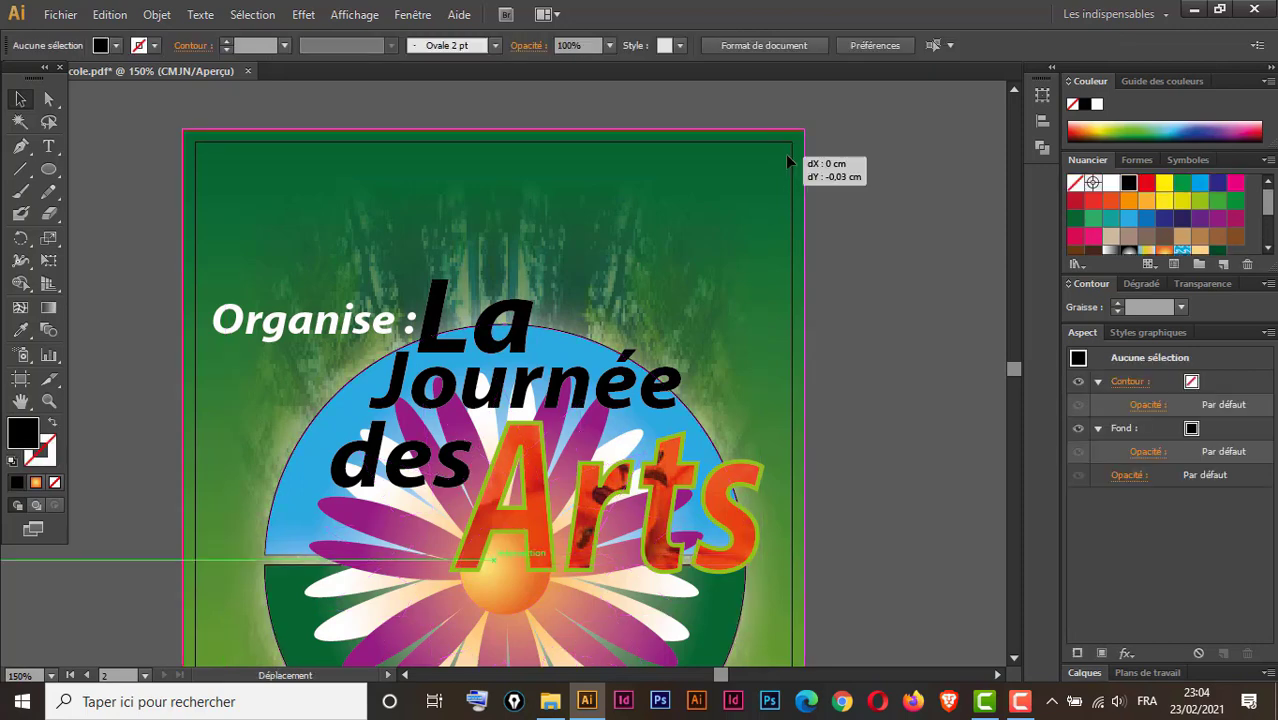
pyautogui.click(786, 156)
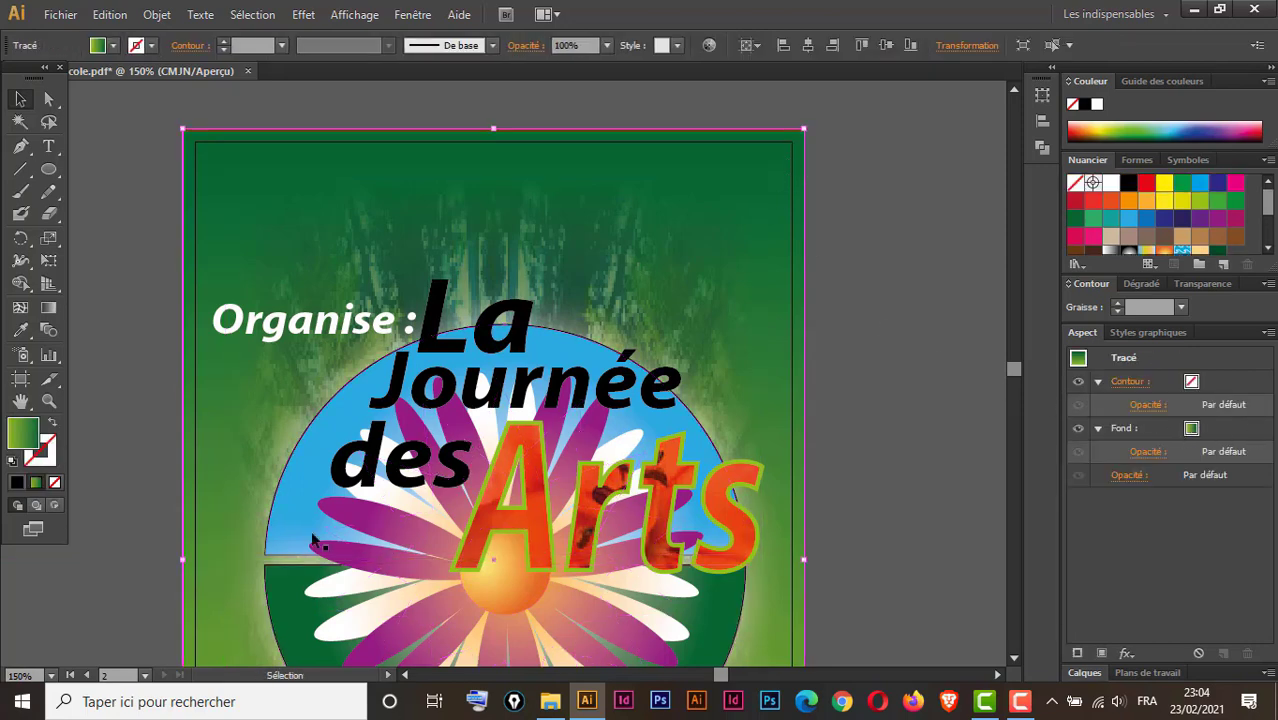
# Convert the word "La" to outlines and fill it with the background's green linear gradient.
pyautogui.click(520, 317)
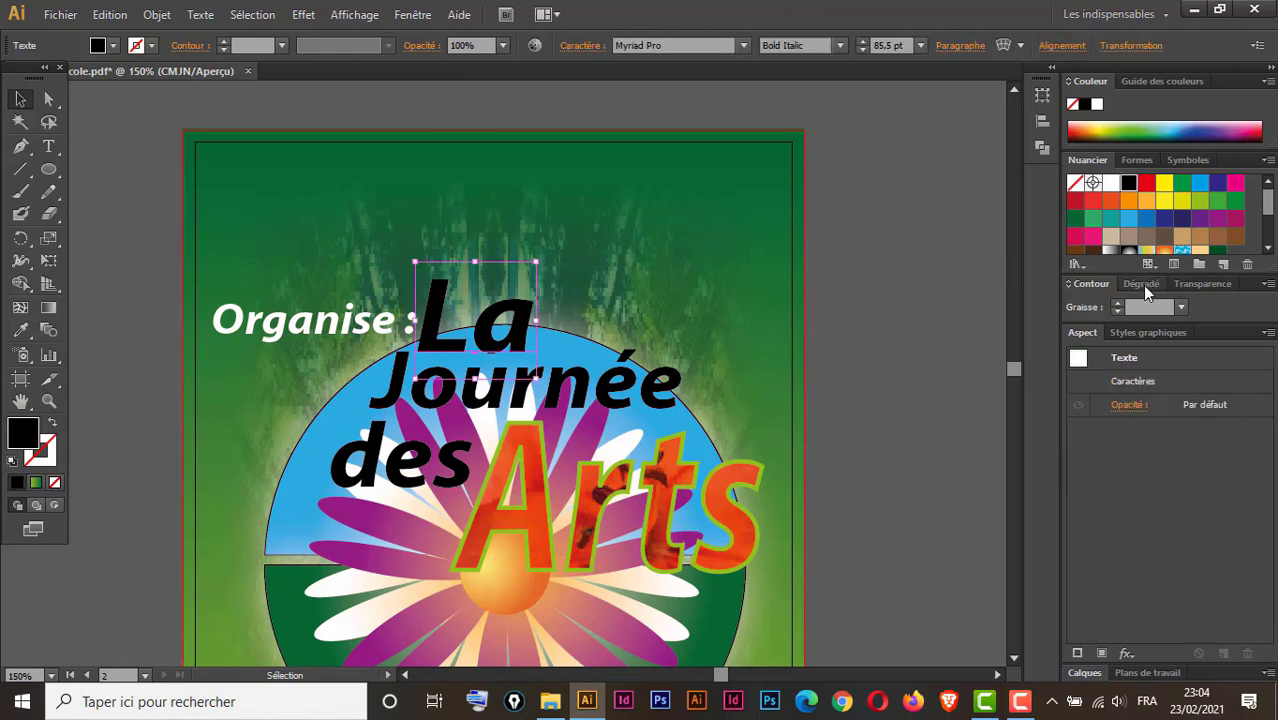
pyautogui.click(1143, 285)
pyautogui.click(1158, 420)
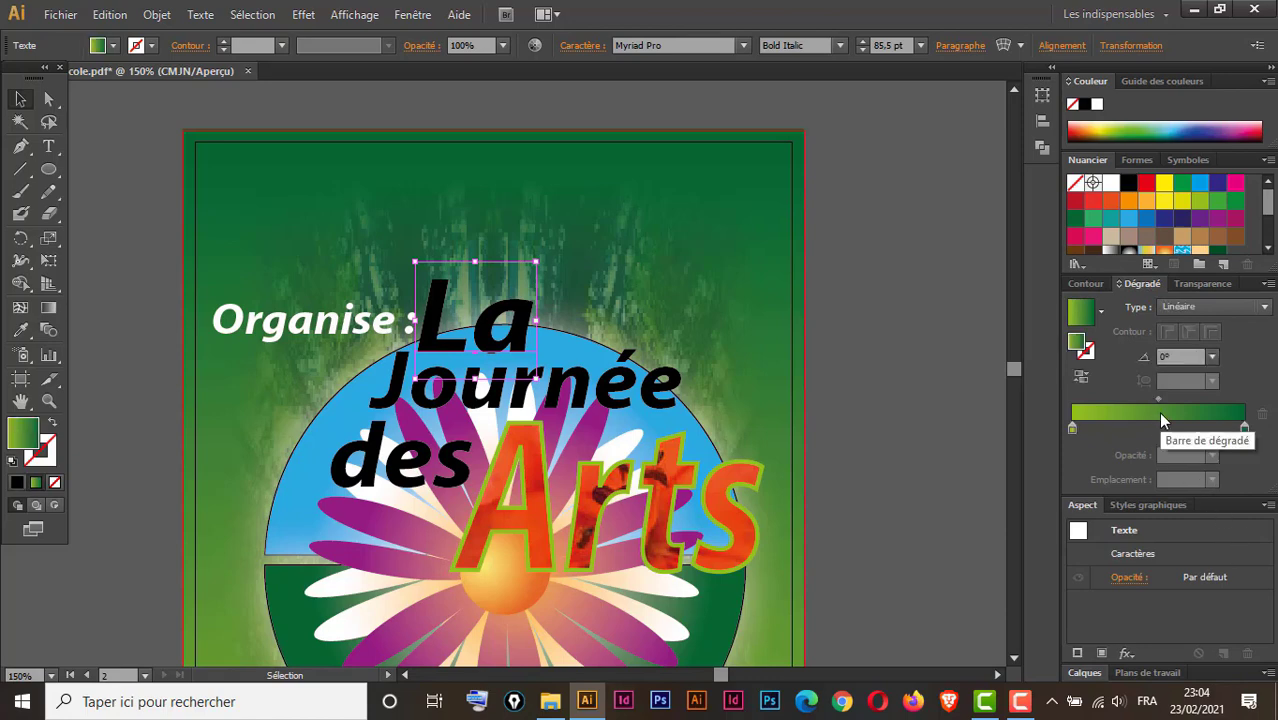
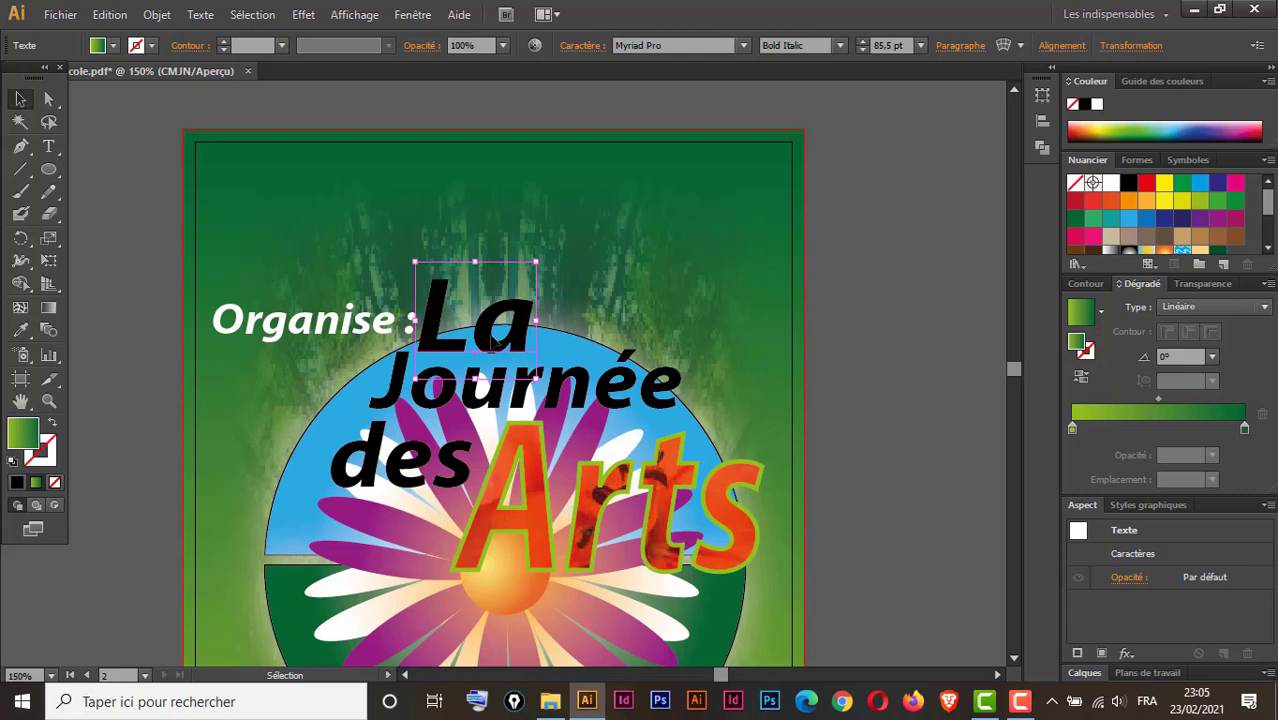
pyautogui.rightClick(490, 333)
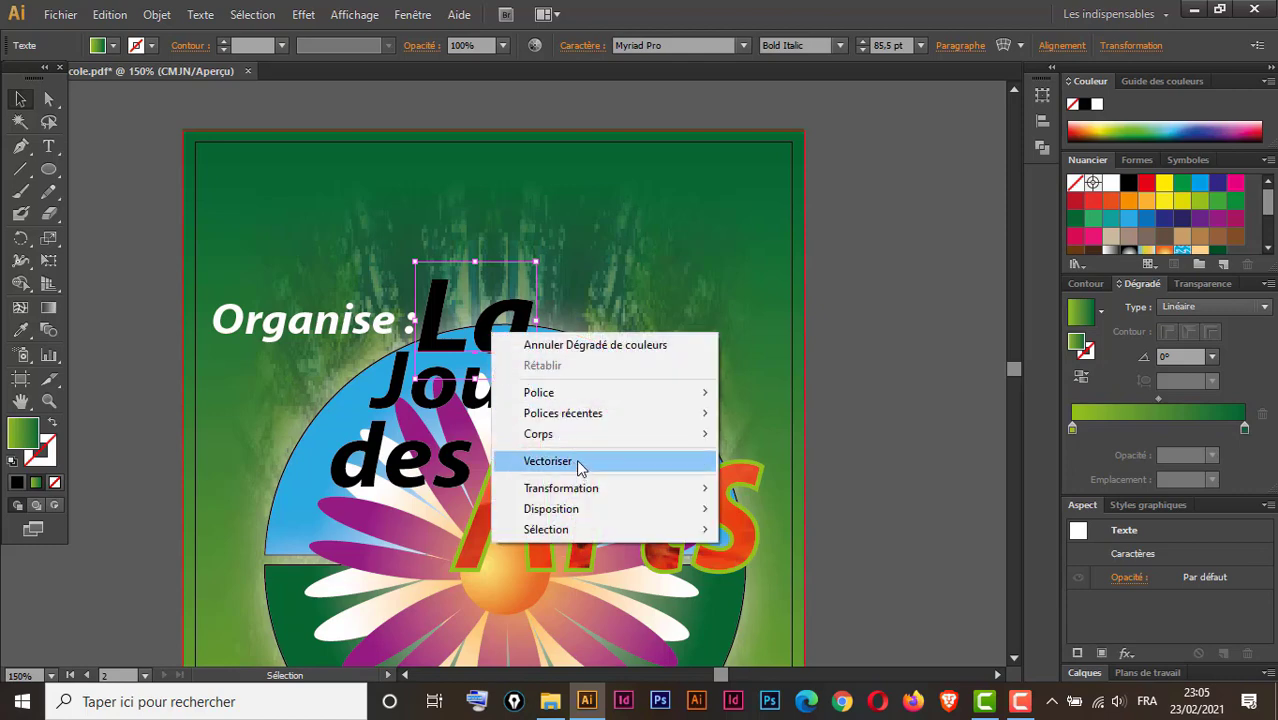
pyautogui.click(579, 463)
pyautogui.click(1146, 417)
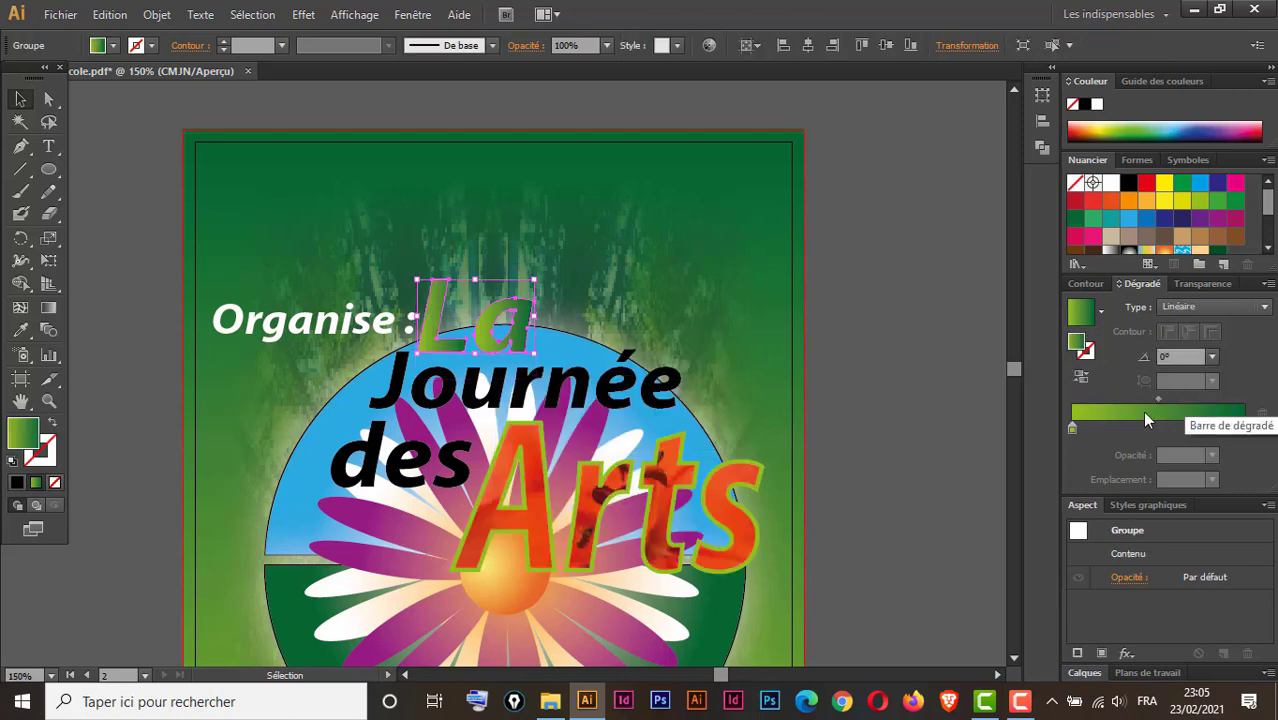
# Redraw the gradient on "La" vertically at -90°, running from light green down to dark green.
pyautogui.click(49, 309)
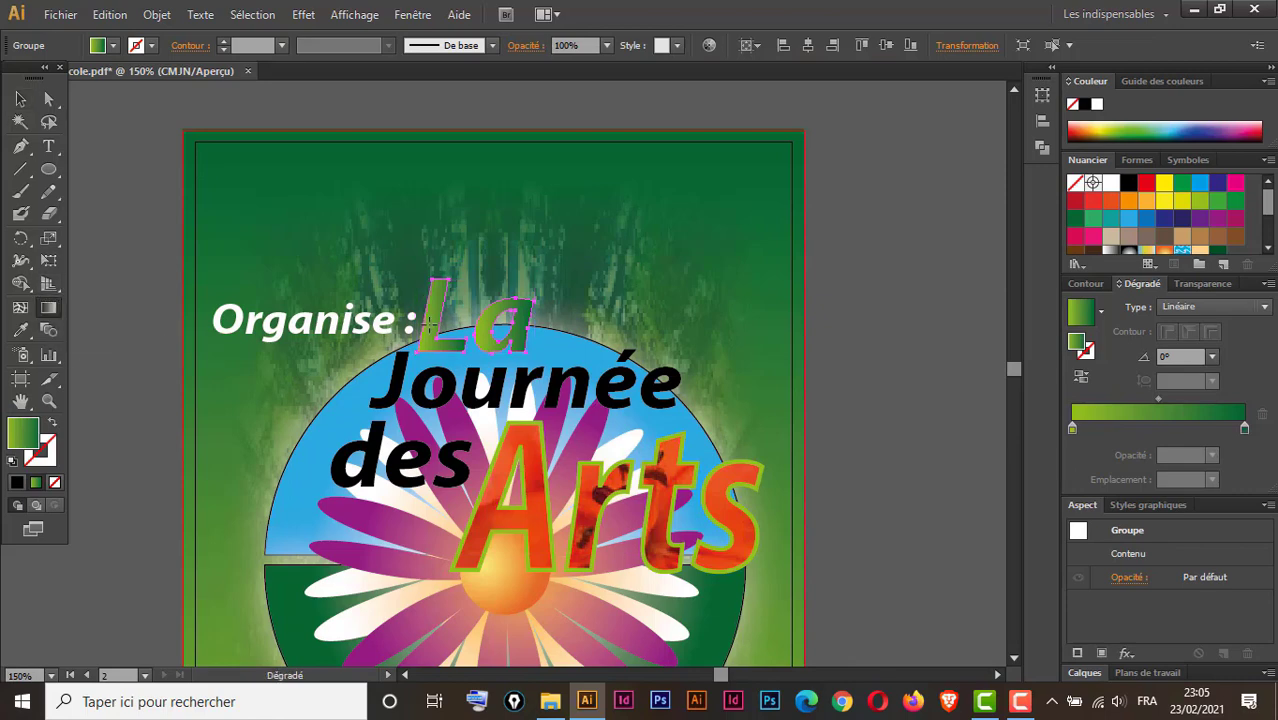
pyautogui.moveTo(483, 303); pyautogui.dragTo(478, 351)
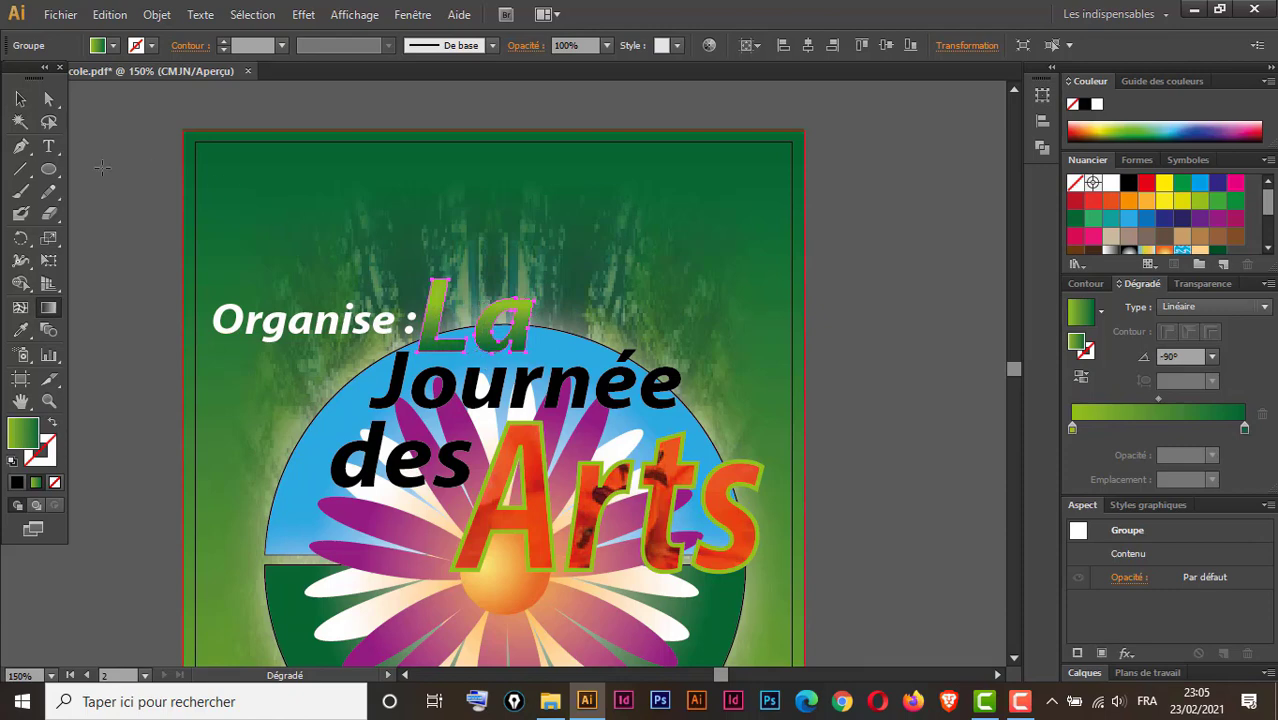
pyautogui.click(20, 99)
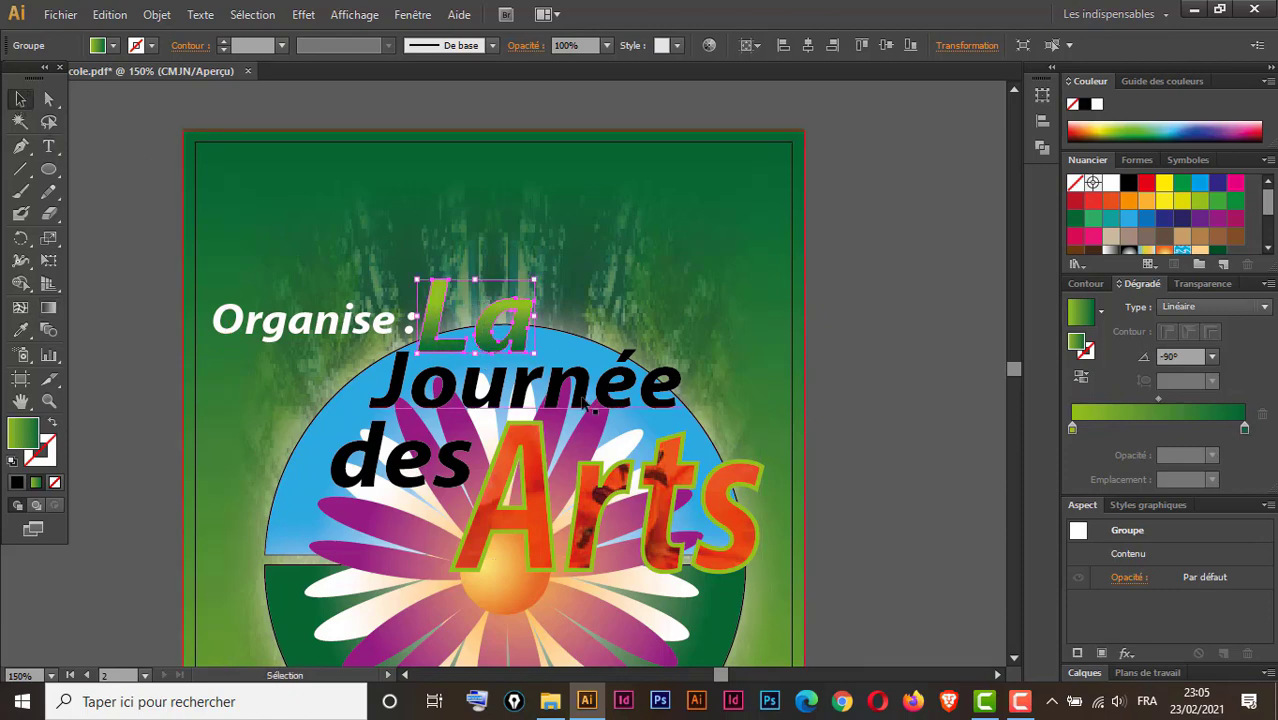
pyautogui.click(556, 395)
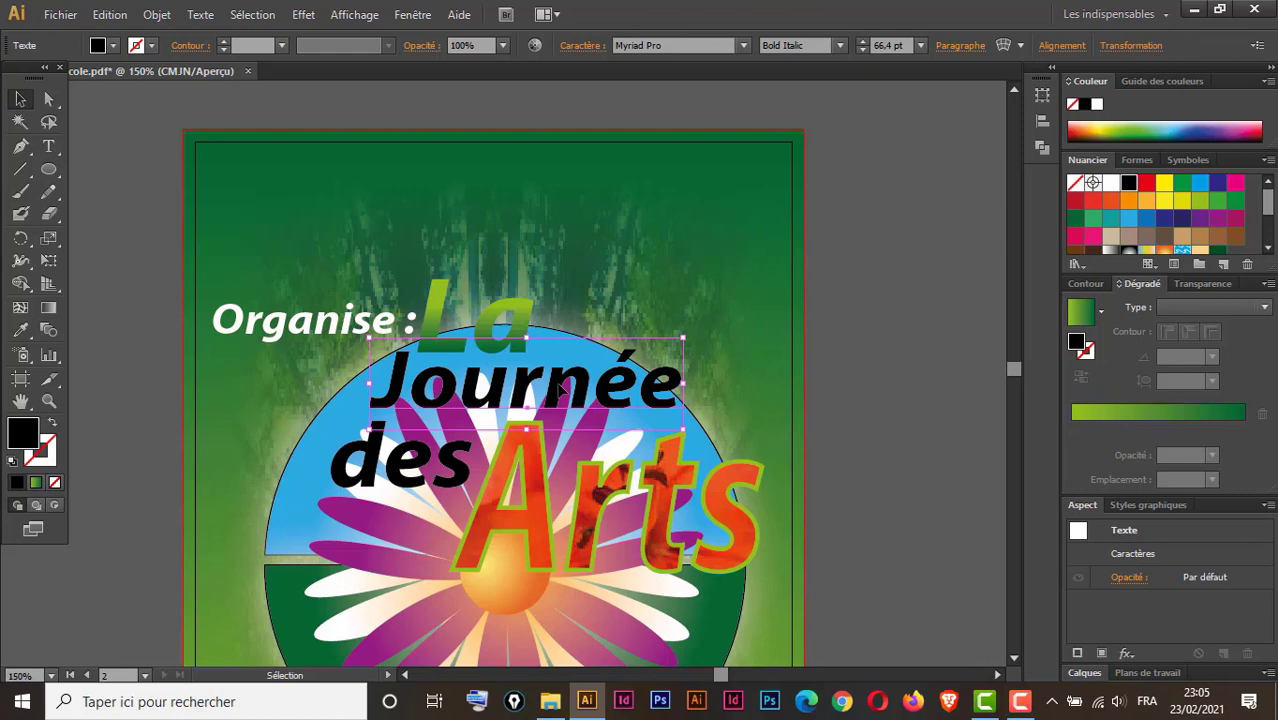
pyautogui.click(522, 328)
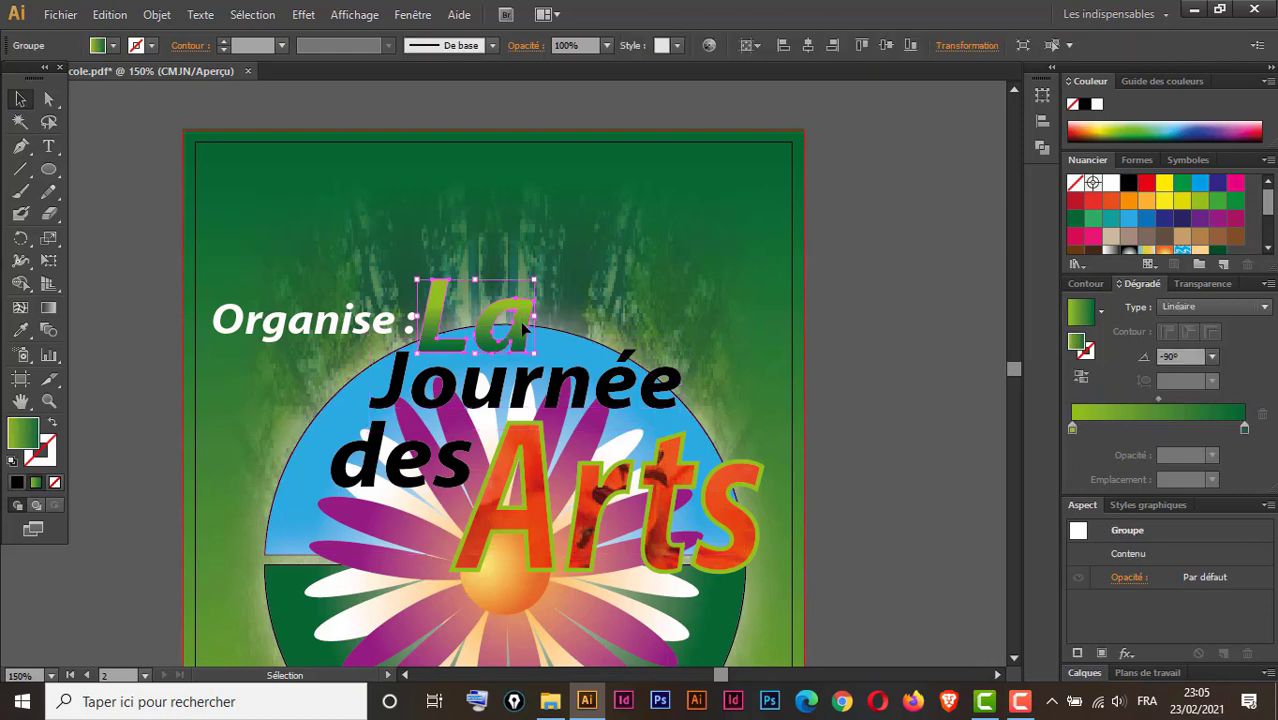
pyautogui.click(555, 399)
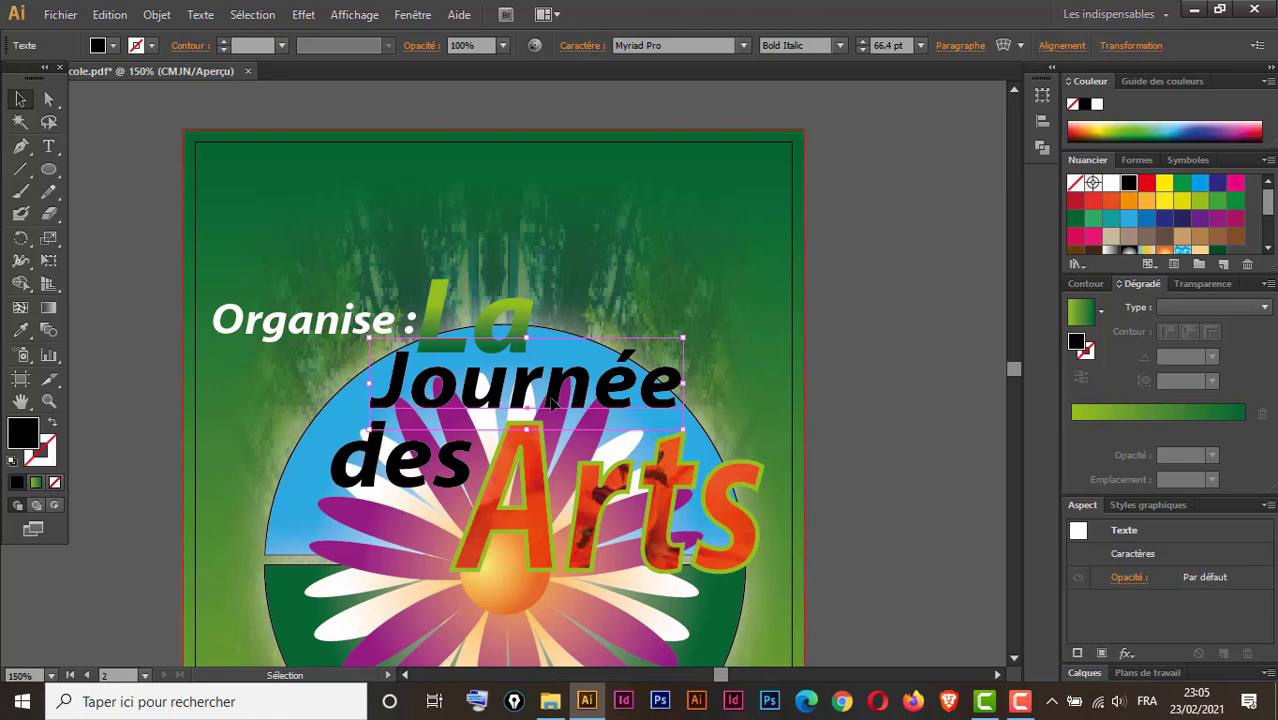
pyautogui.click(528, 316)
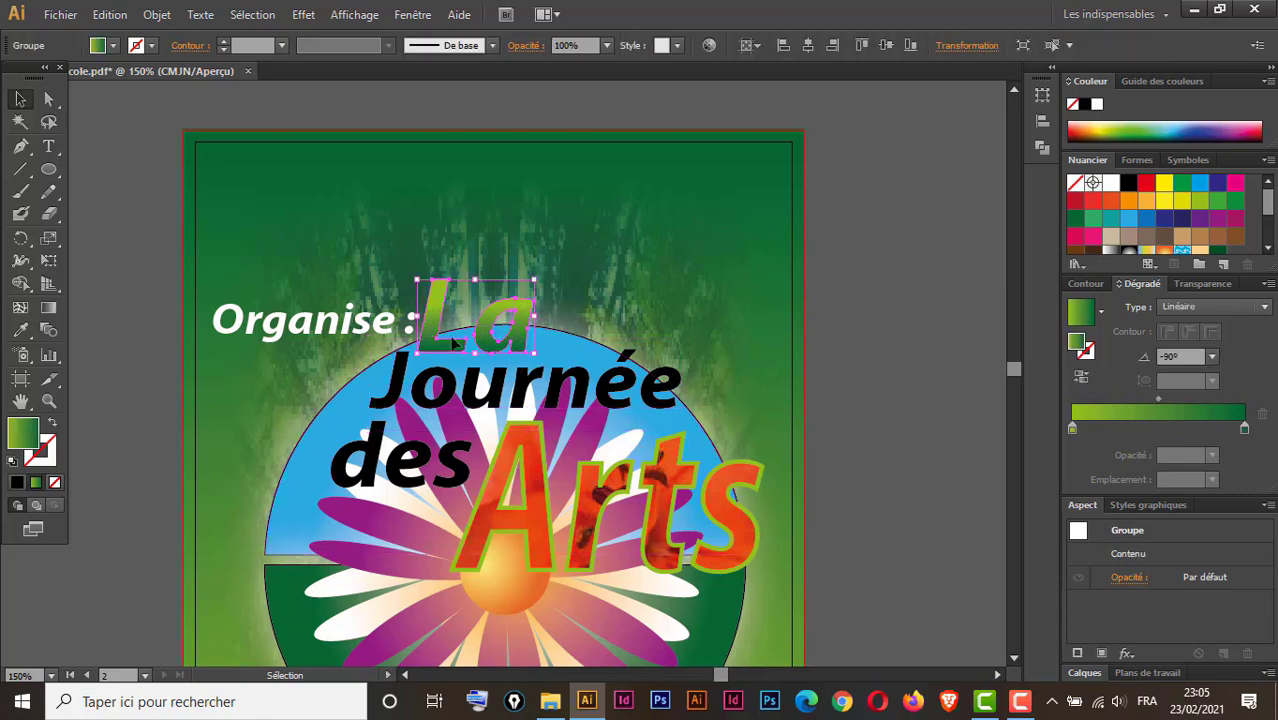
# Remove the character fill from the live text "Journée" and add a new fill to its appearance attributes.
pyautogui.click(557, 393)
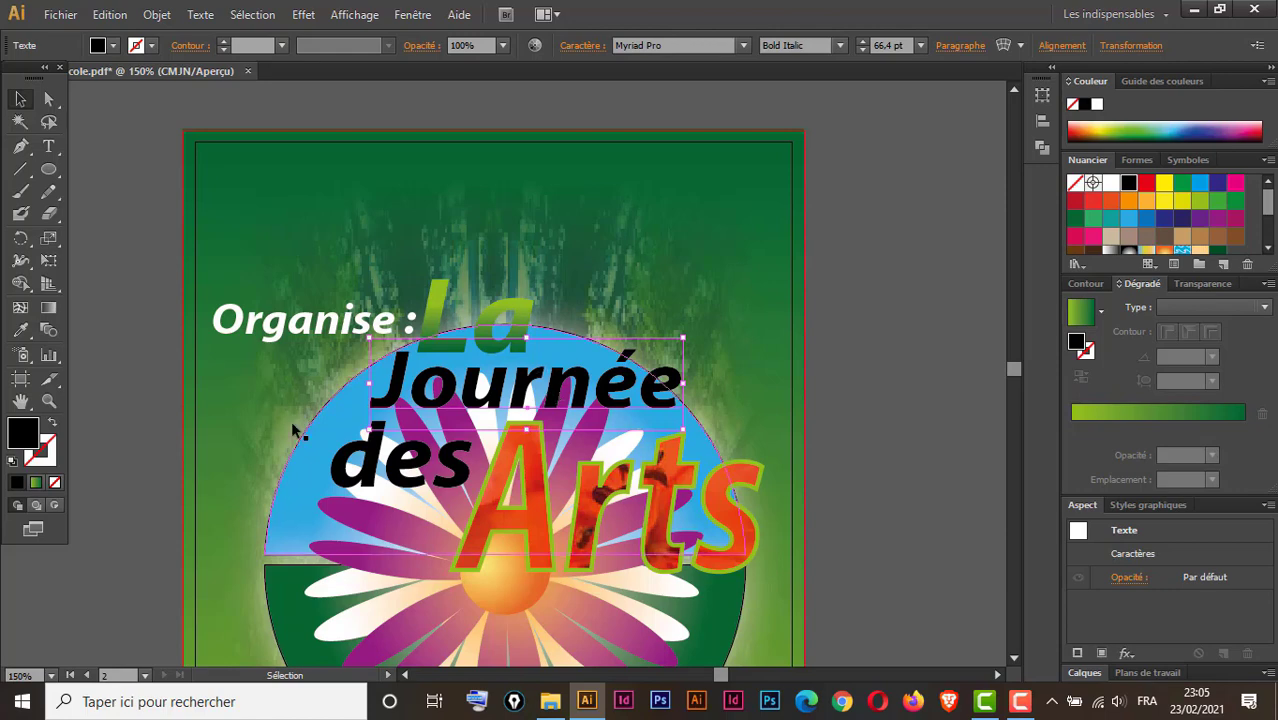
pyautogui.click(55, 484)
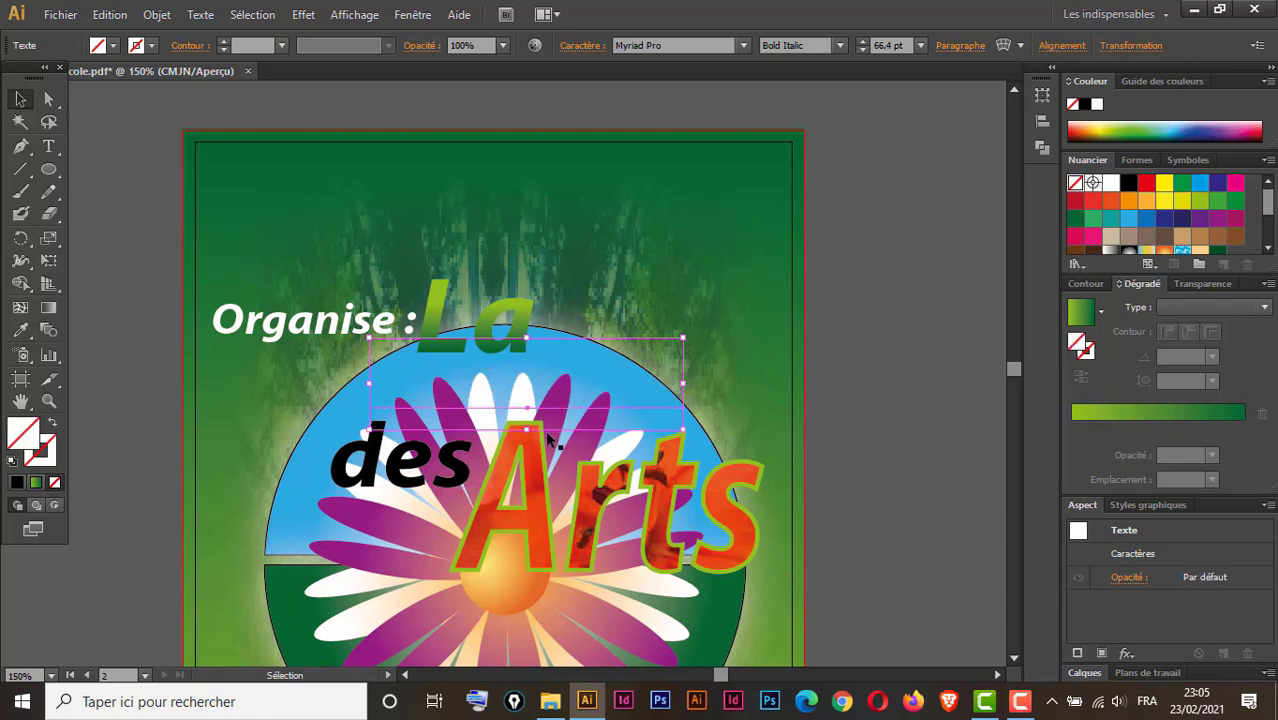
pyautogui.moveTo(1080, 510); pyautogui.dragTo(805, 147)
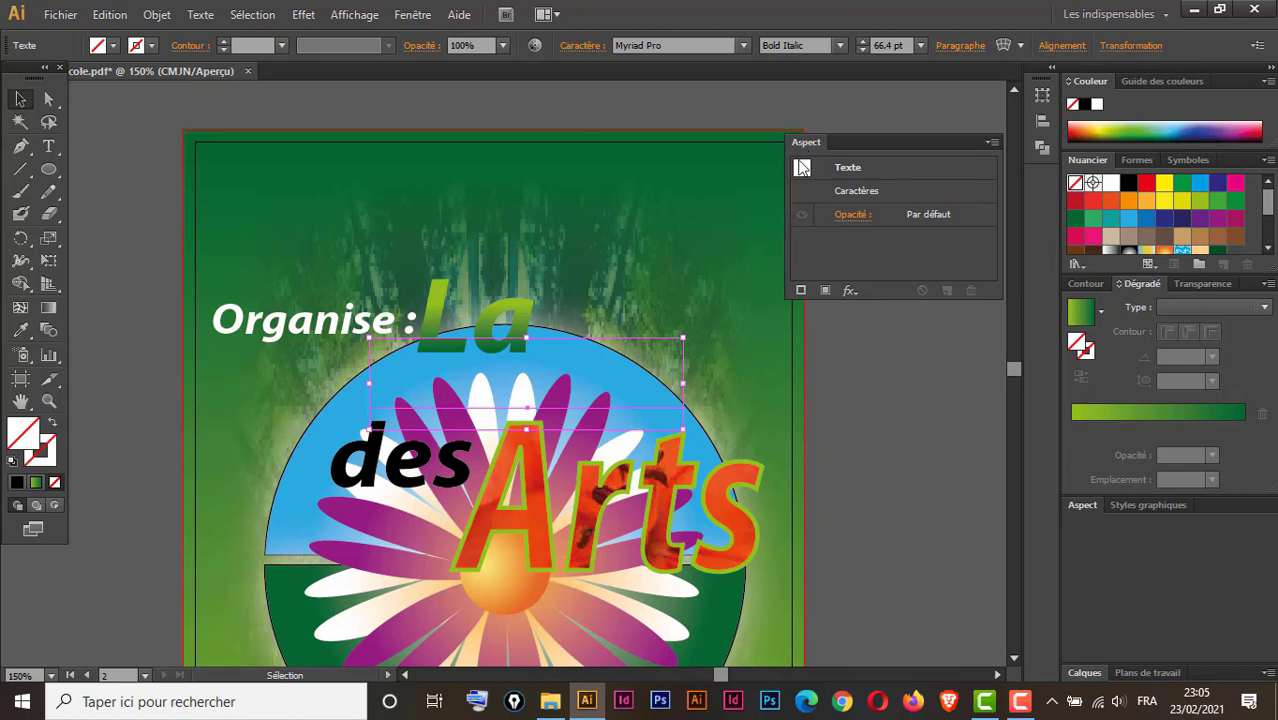
pyautogui.click(999, 142)
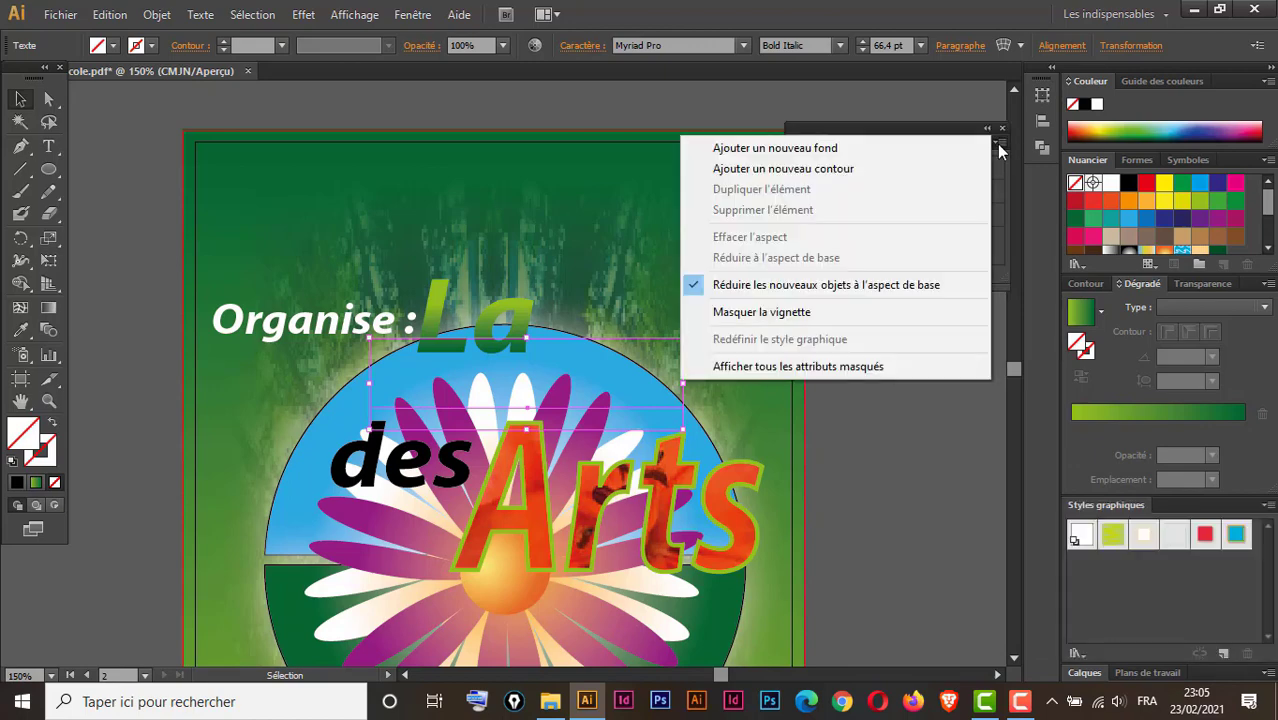
pyautogui.click(808, 149)
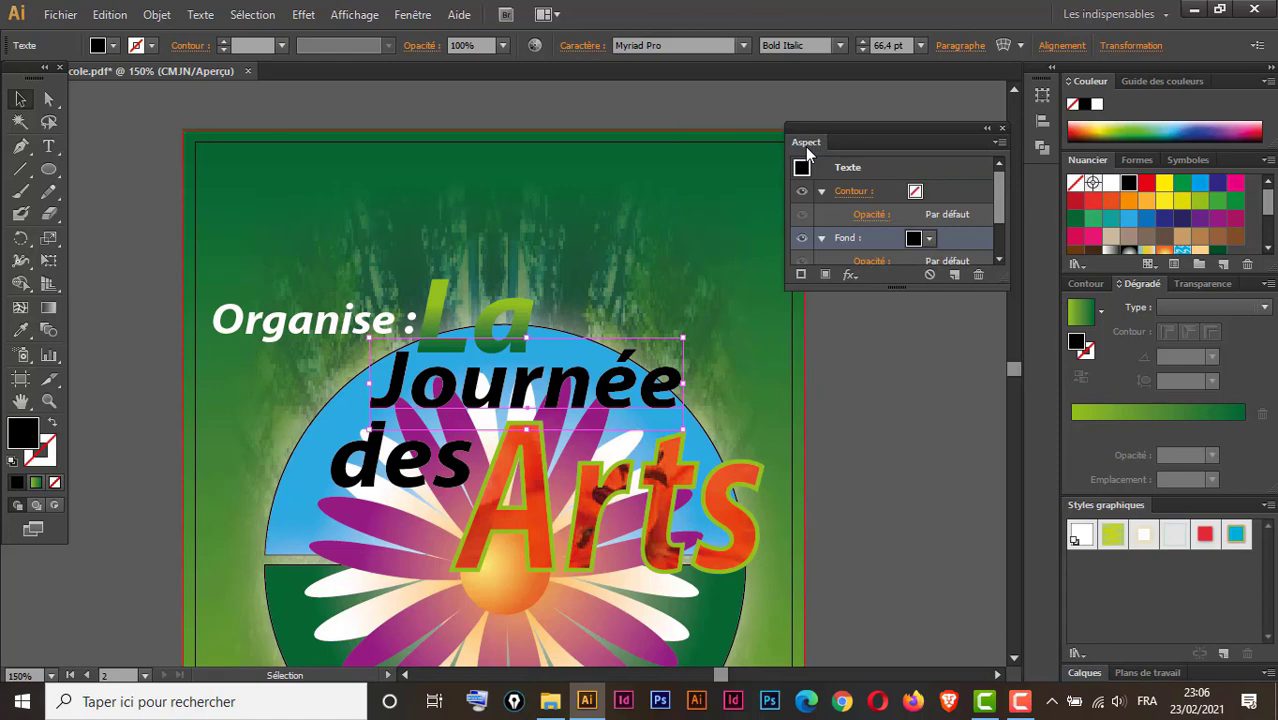
# Apply the green linear gradient to the new fill of "Journée", run it vertically at -90° and shift its light green stop inward.
pyautogui.click(1150, 421)
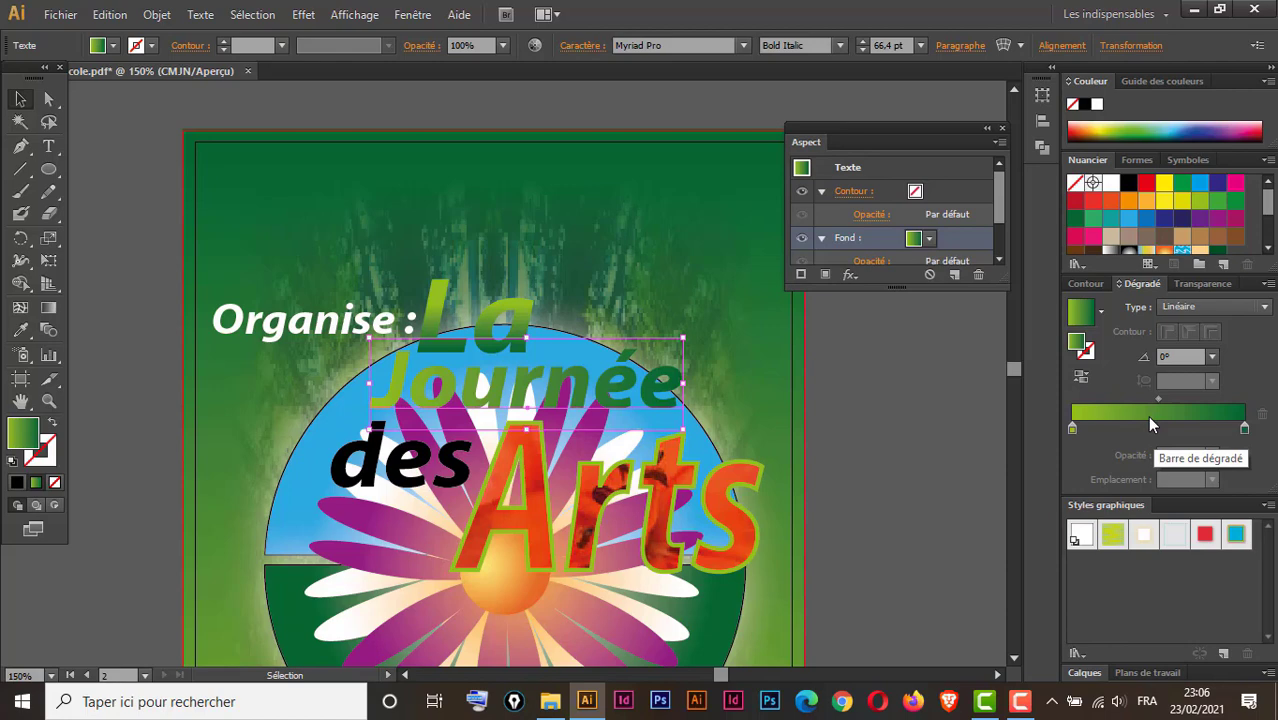
pyautogui.click(51, 314)
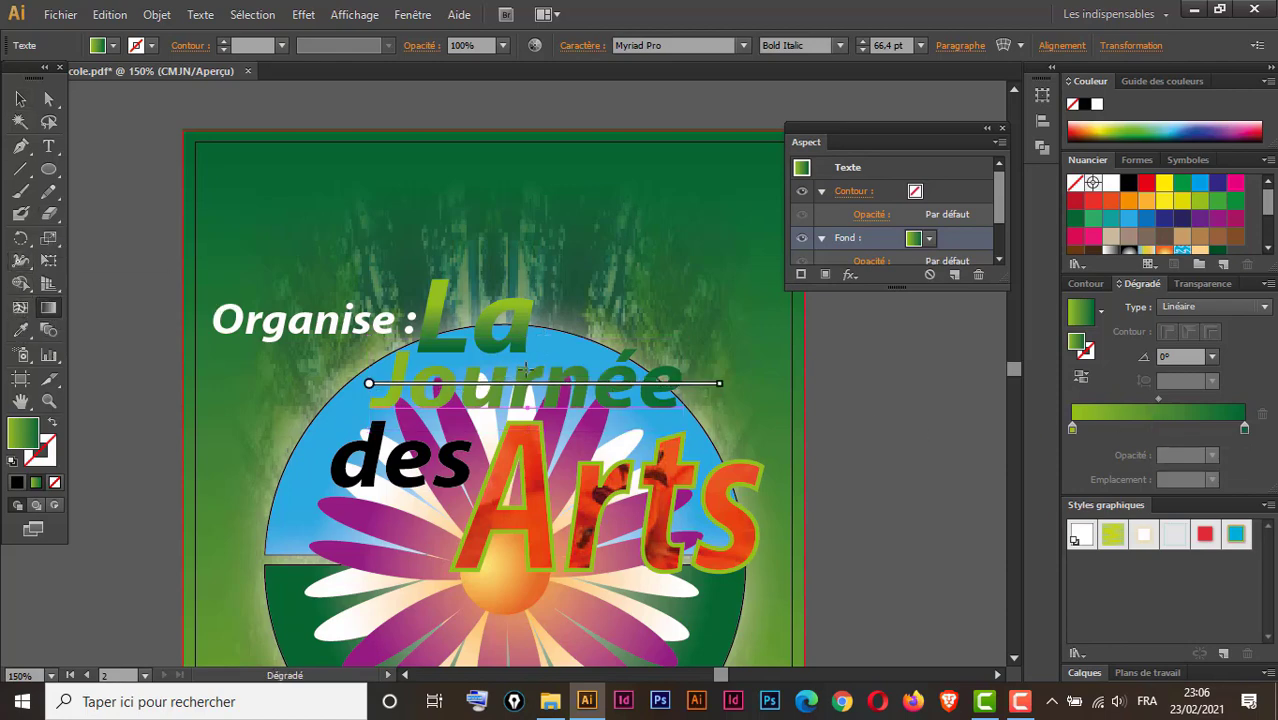
pyautogui.moveTo(544, 371)
pyautogui.mouseDown()
pyautogui.moveTo(530, 420)
pyautogui.moveTo(544, 407)
pyautogui.mouseUp()
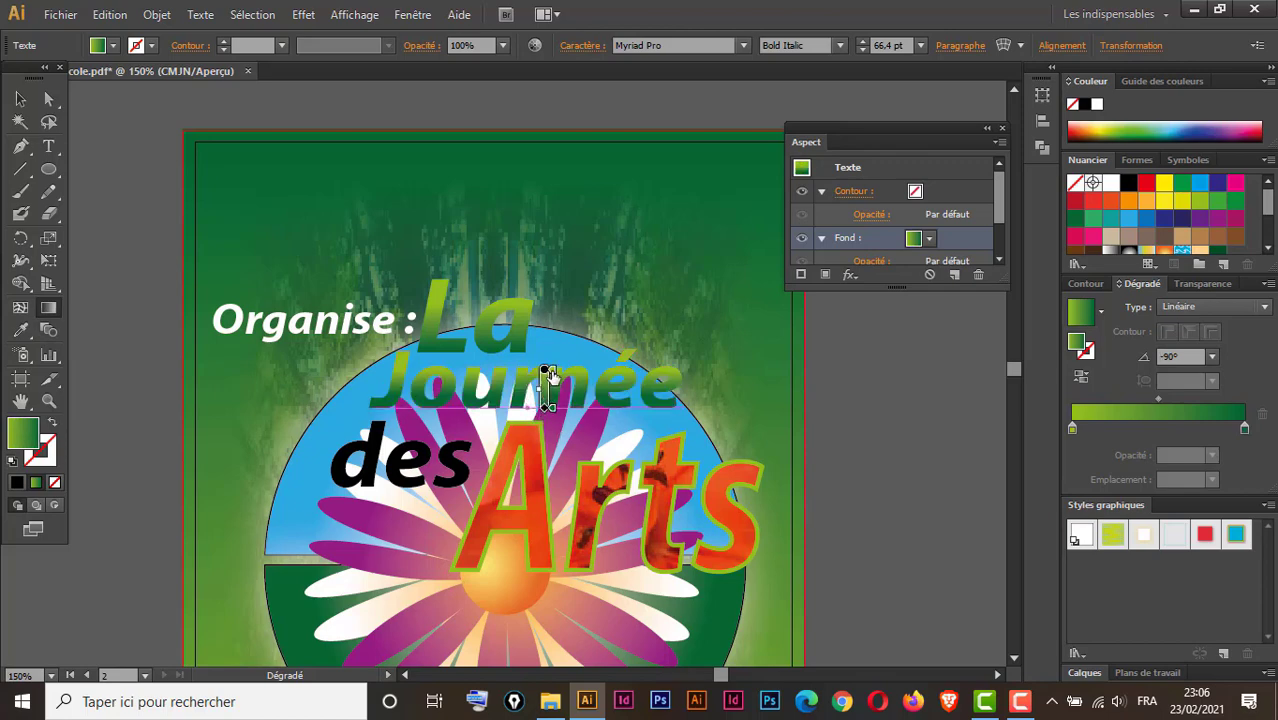
pyautogui.moveTo(551, 371); pyautogui.dragTo(549, 381)
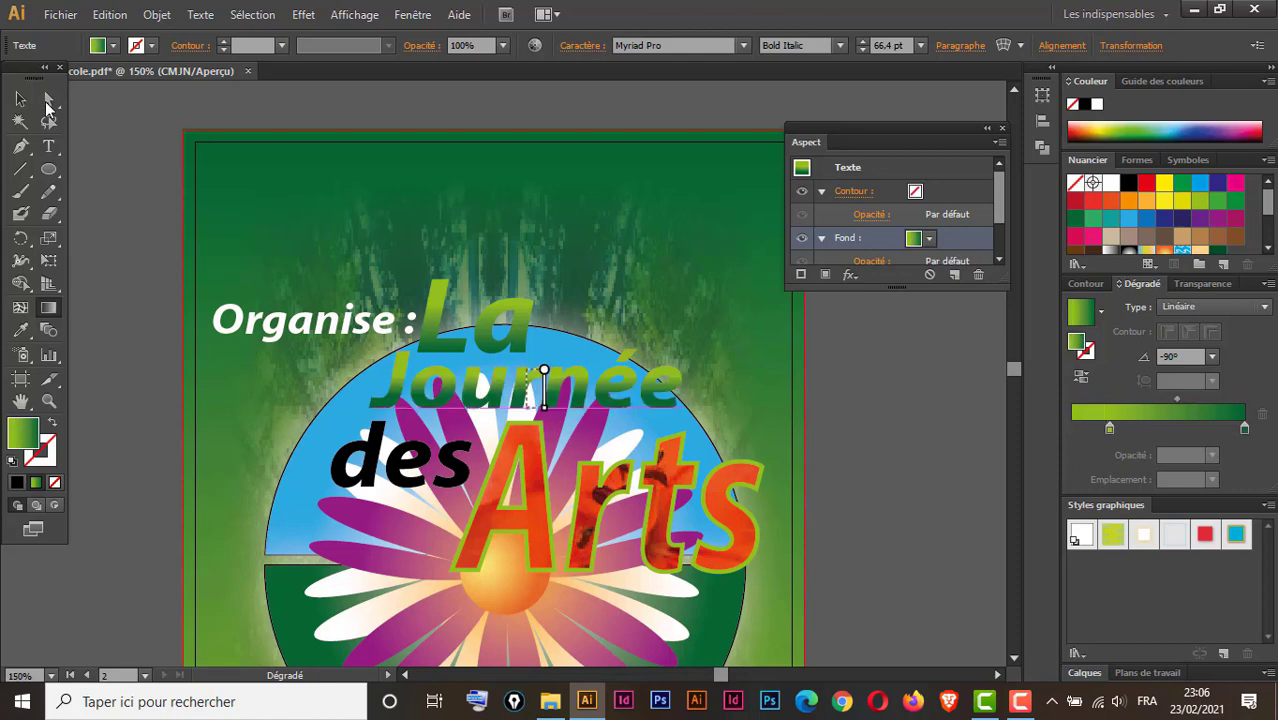
pyautogui.click(22, 100)
pyautogui.press('t')
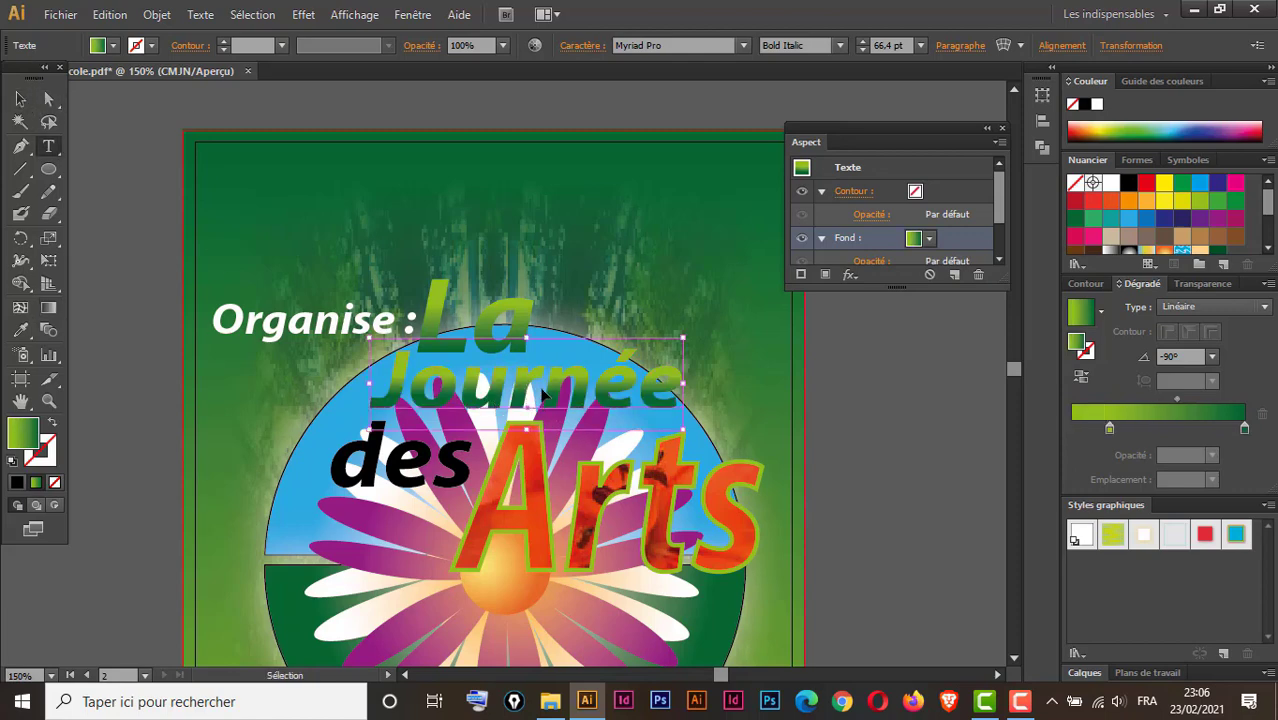
# Insert the test letters "gdfrehdh" in the middle of the live text "Journée" and delete them again.
pyautogui.click(545, 394)
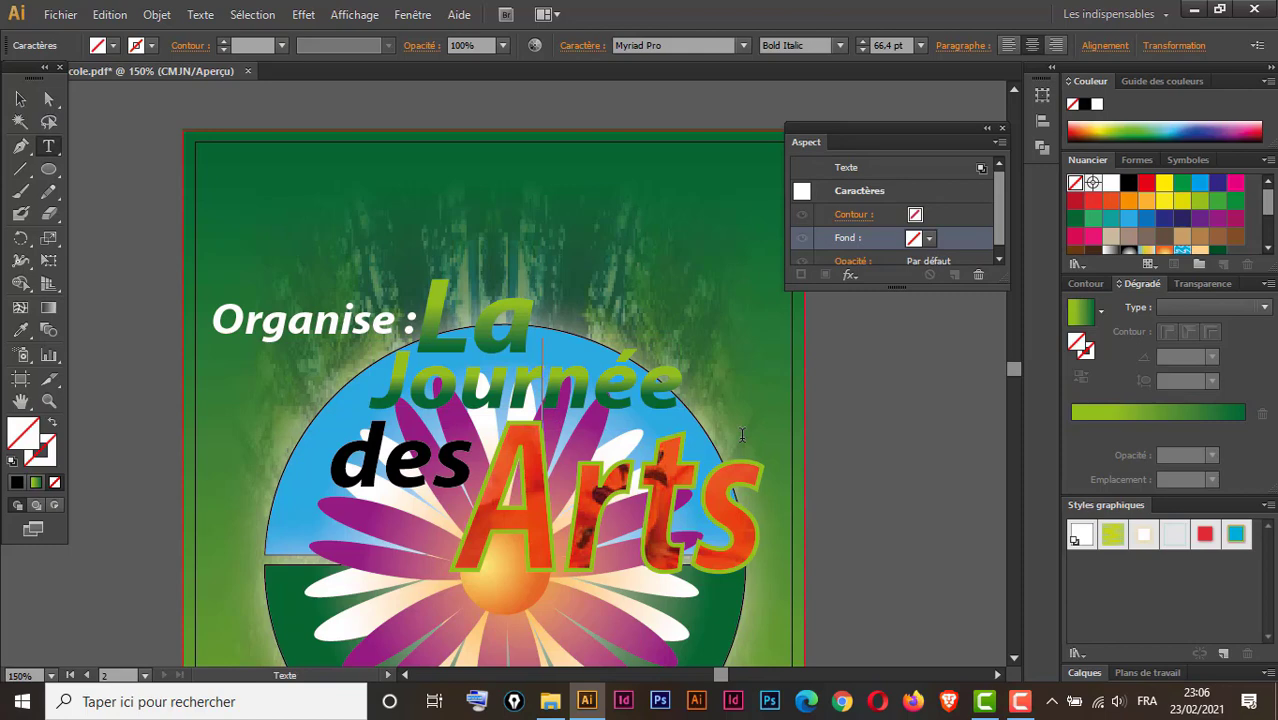
pyautogui.write('gdfrehdh')
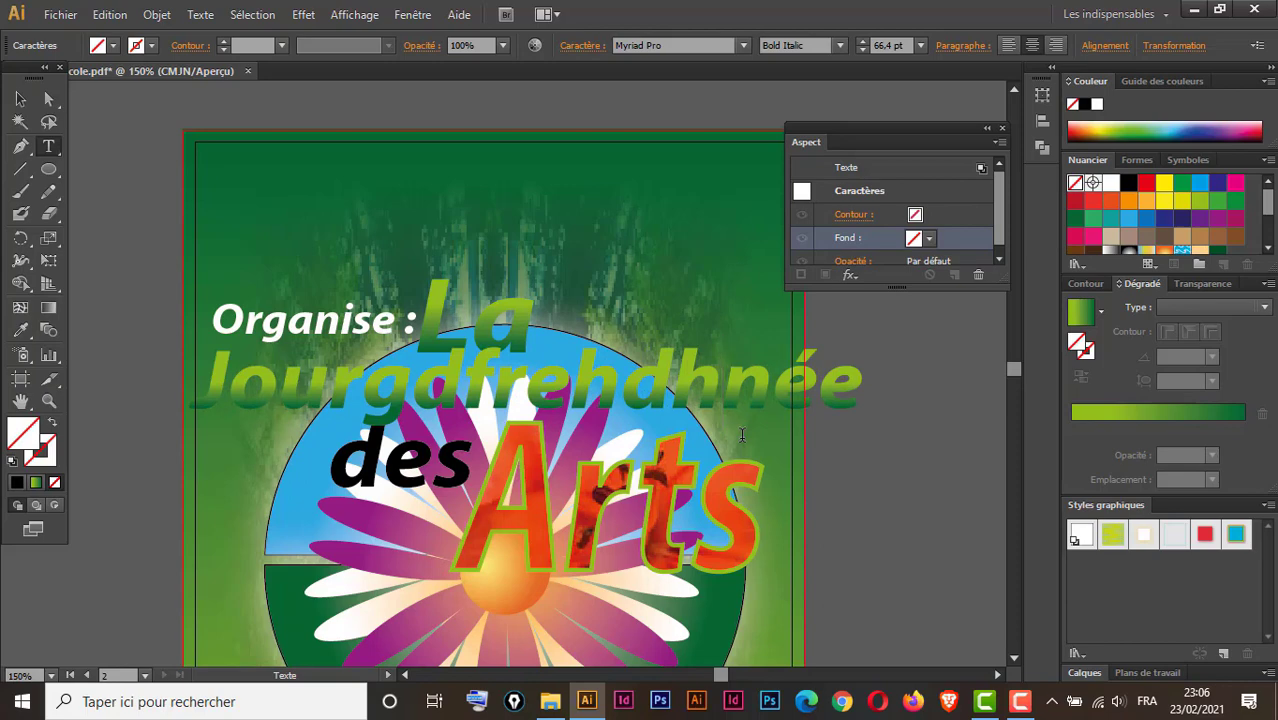
pyautogui.press('BackSpace')
pyautogui.press('BackSpace')
pyautogui.press('BackSpace')
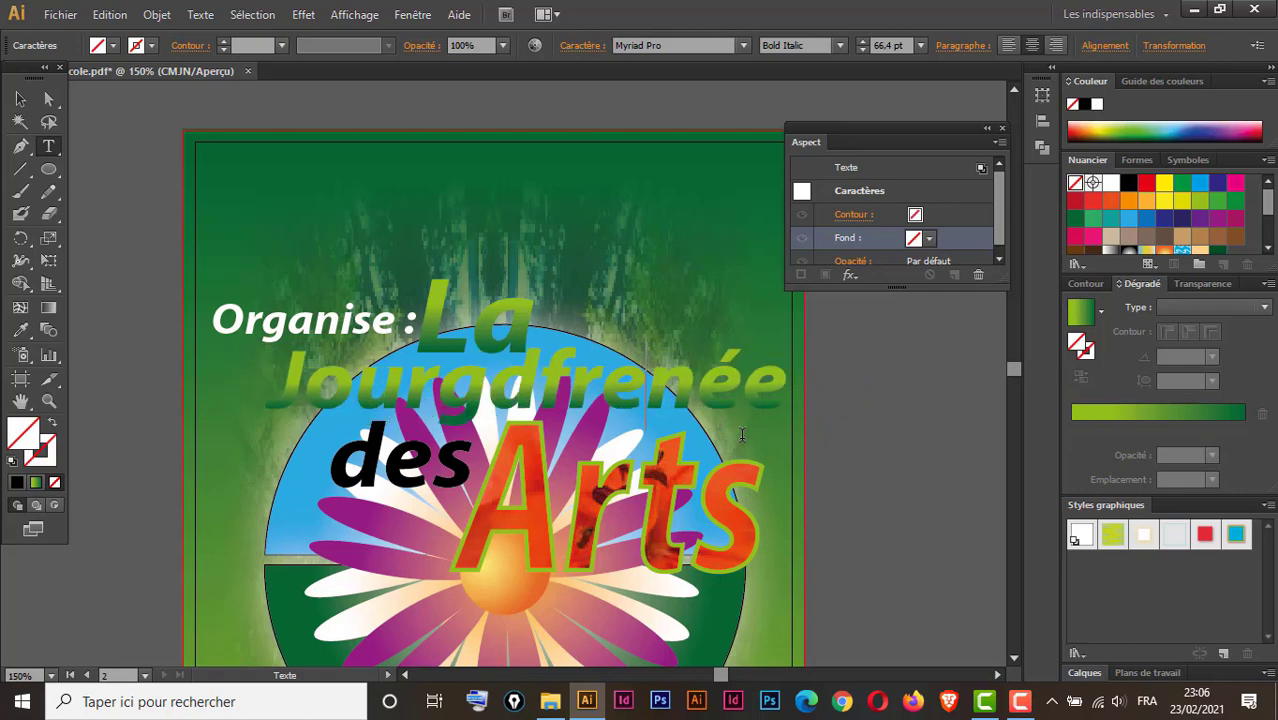
pyautogui.press('BackSpace')
pyautogui.press('BackSpace')
pyautogui.press('BackSpace')
pyautogui.press('BackSpace')
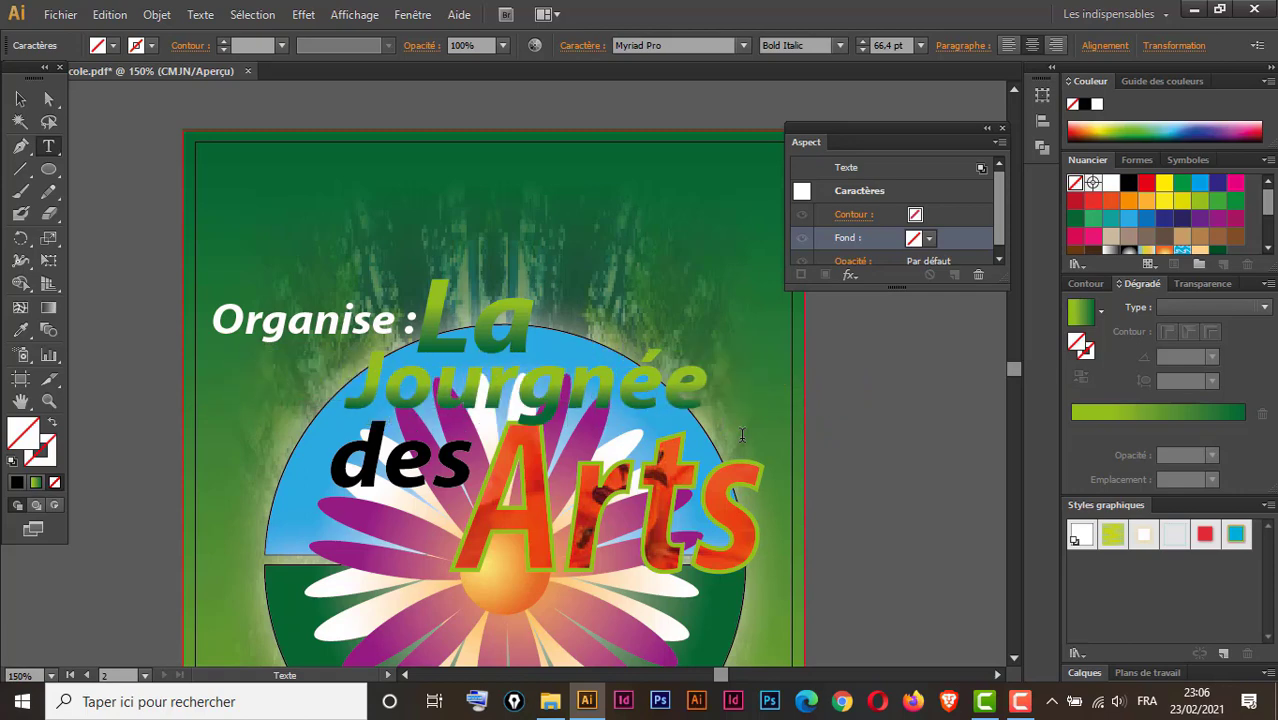
pyautogui.press('BackSpace')
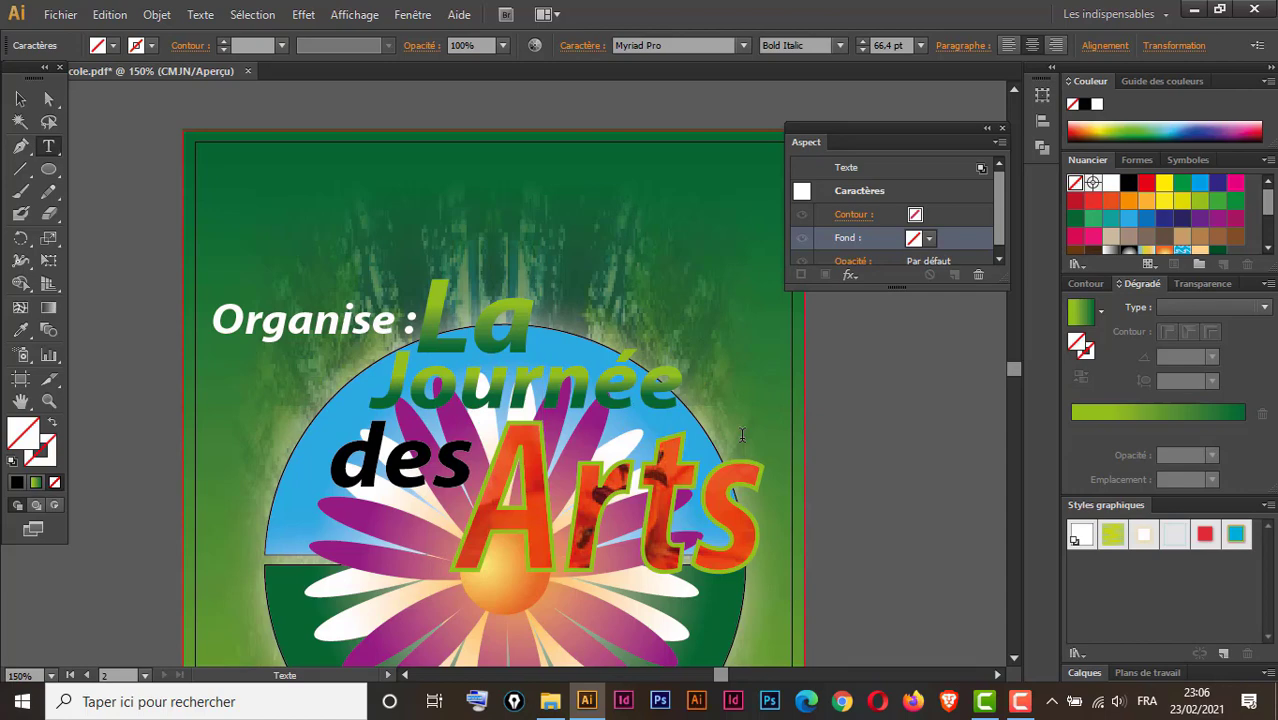
# Remove the character fill from the live text "des" and add a new fill to its appearance attributes.
pyautogui.click(20, 99)
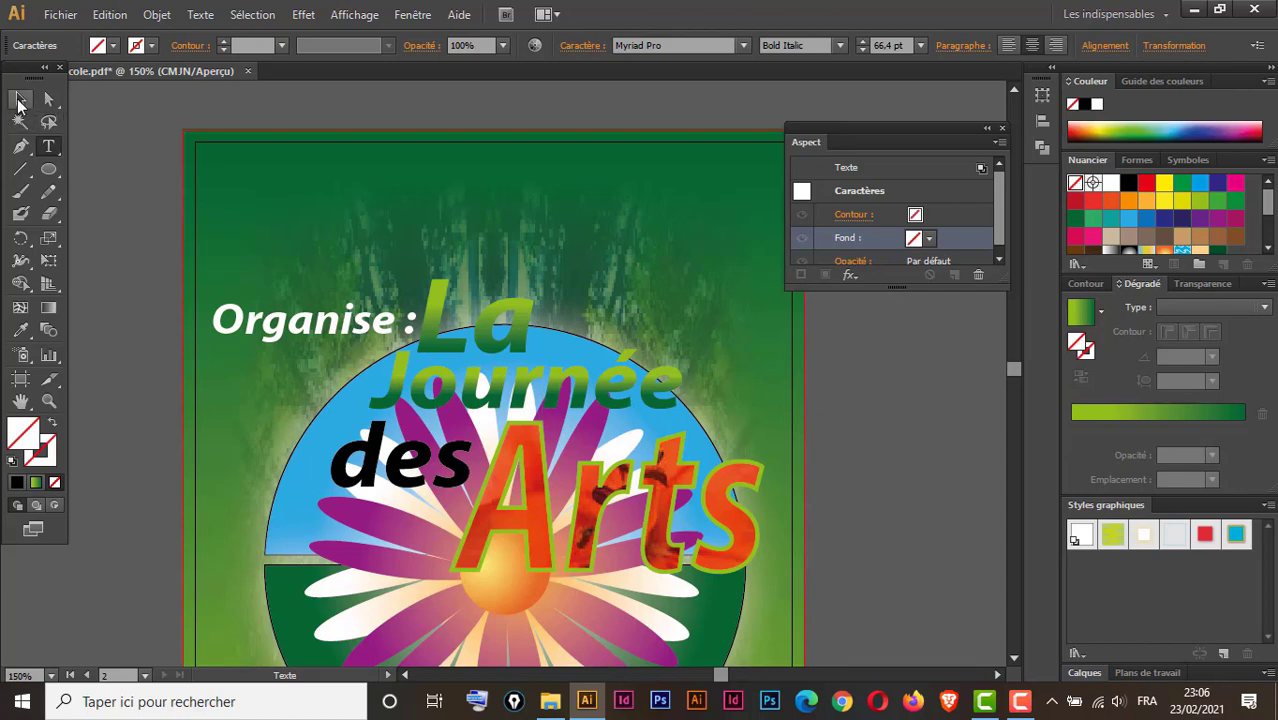
pyautogui.click(404, 482)
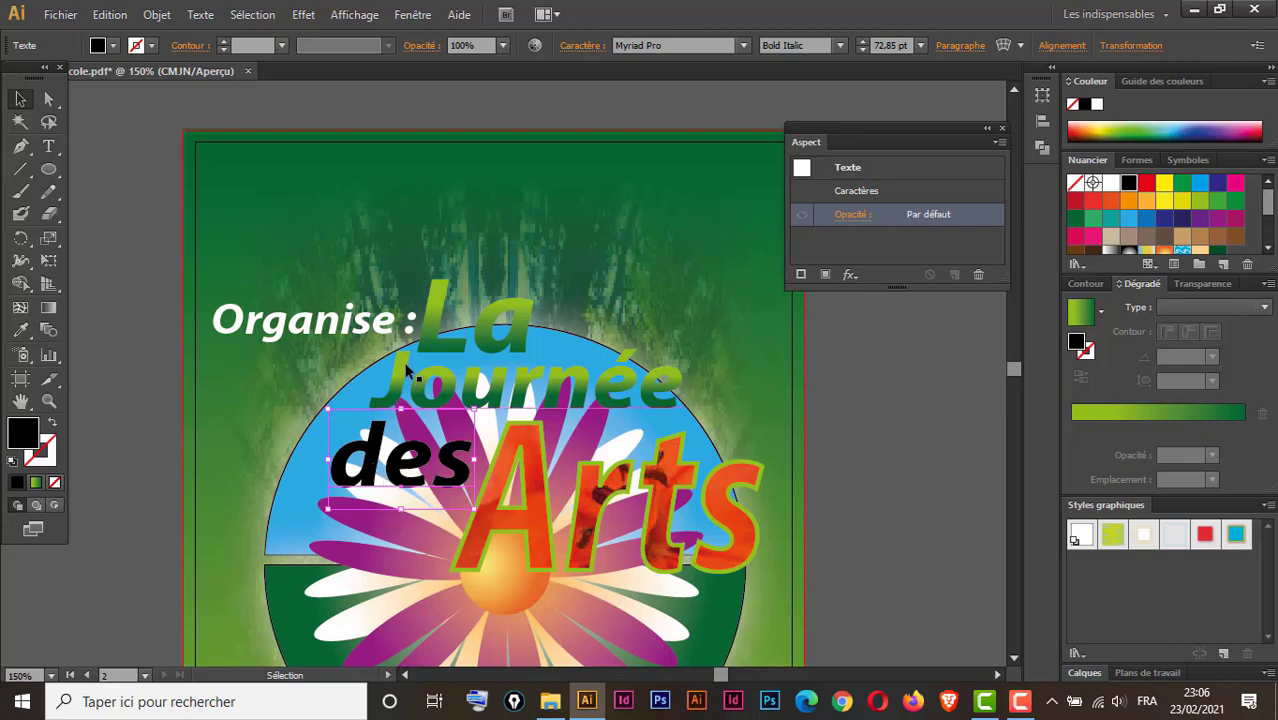
pyautogui.click(55, 482)
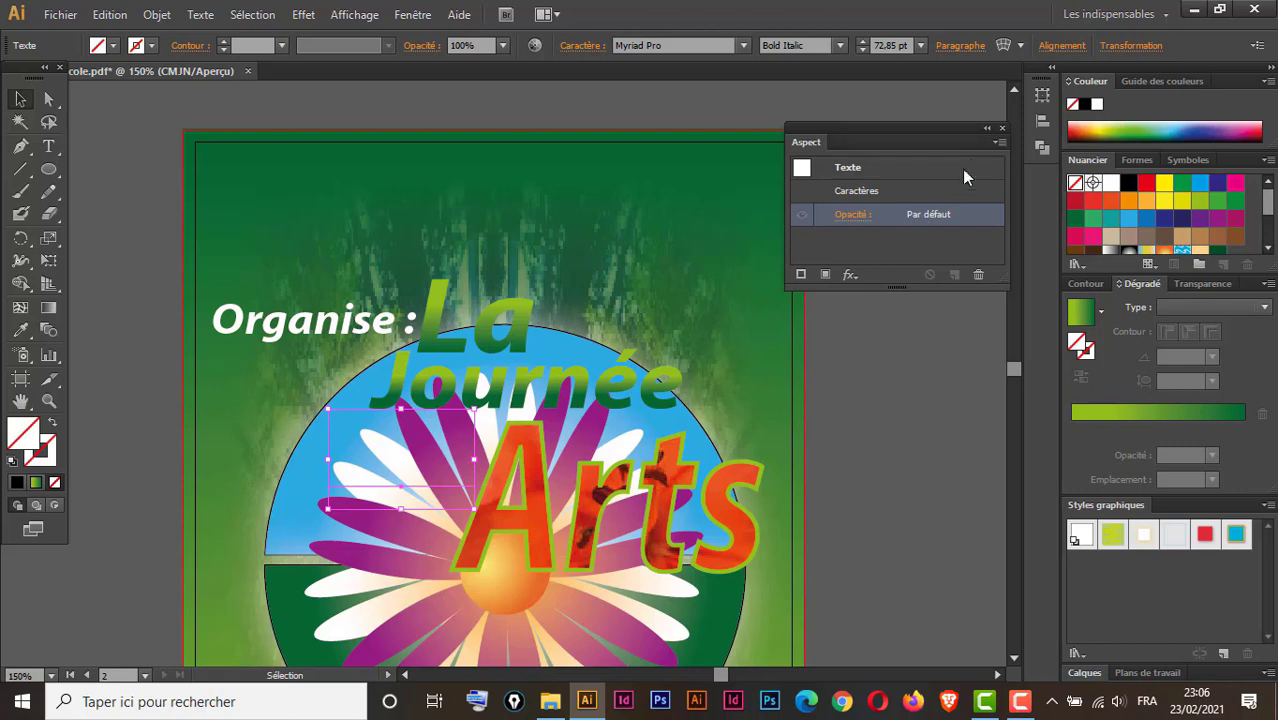
pyautogui.click(998, 145)
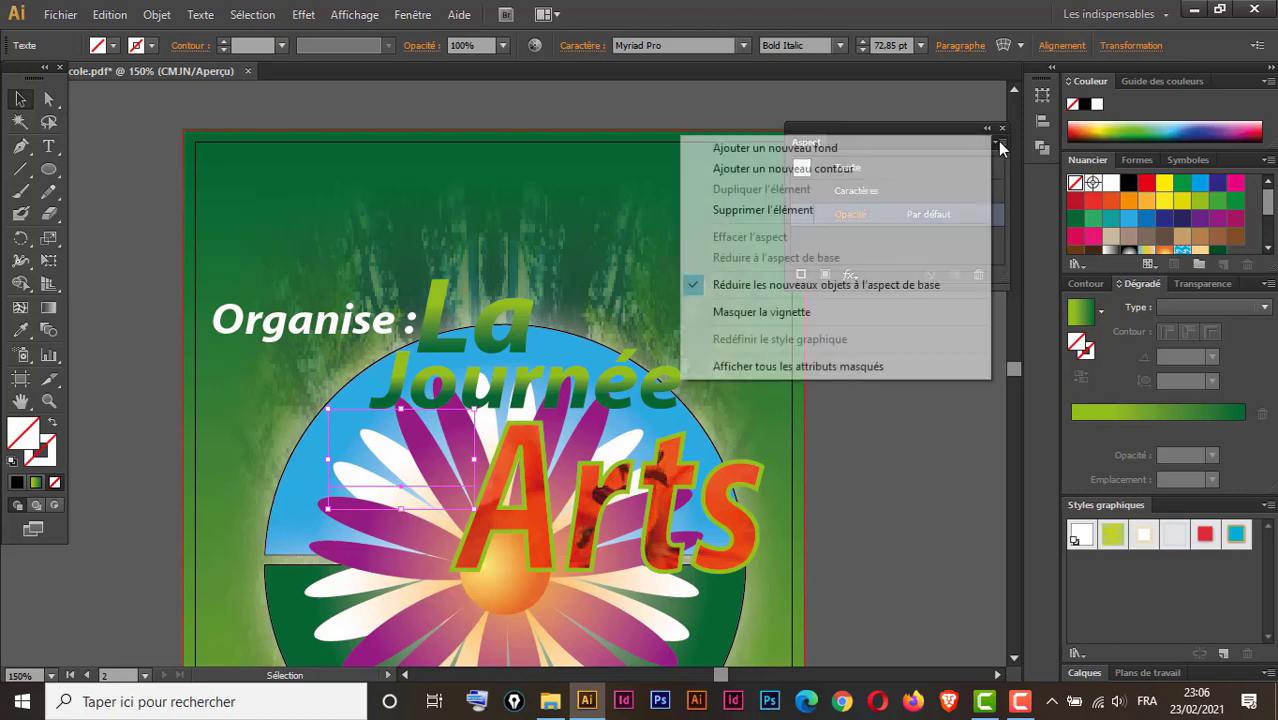
pyautogui.click(791, 150)
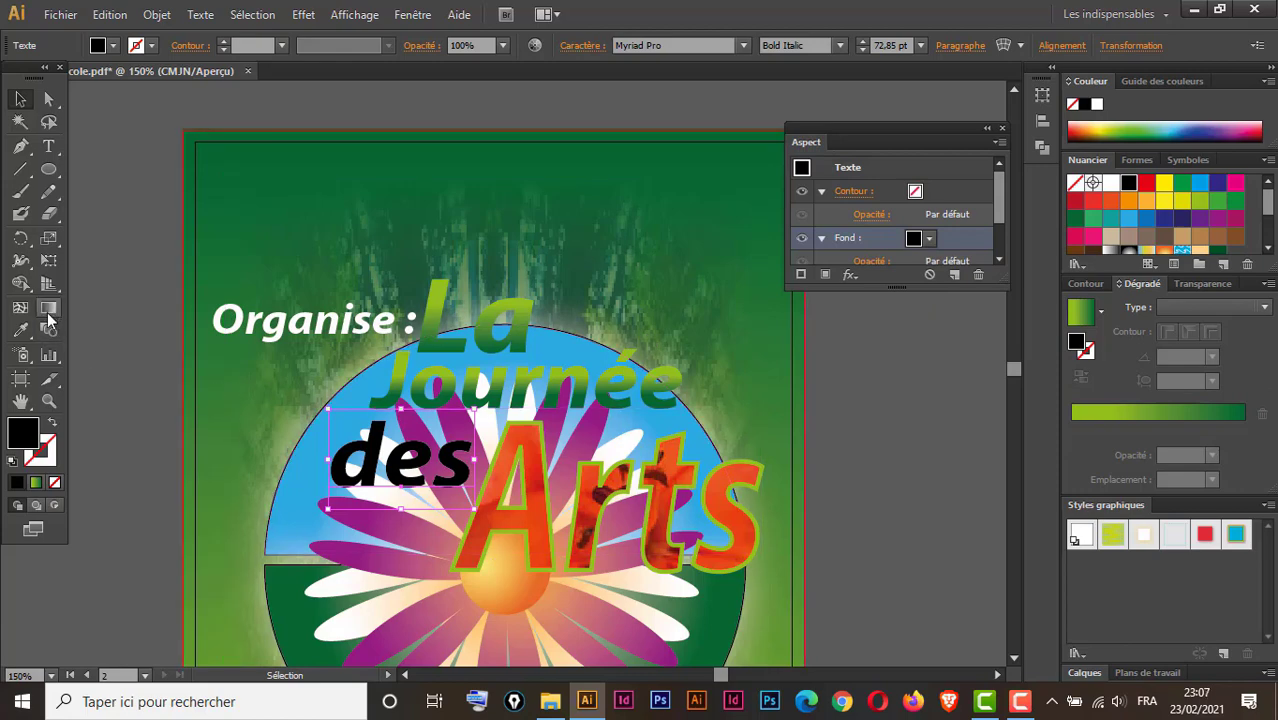
# Copy the green gradient appearance from "Journée" onto "des" and redraw its gradient vertically at -90°.
pyautogui.click(21, 330)
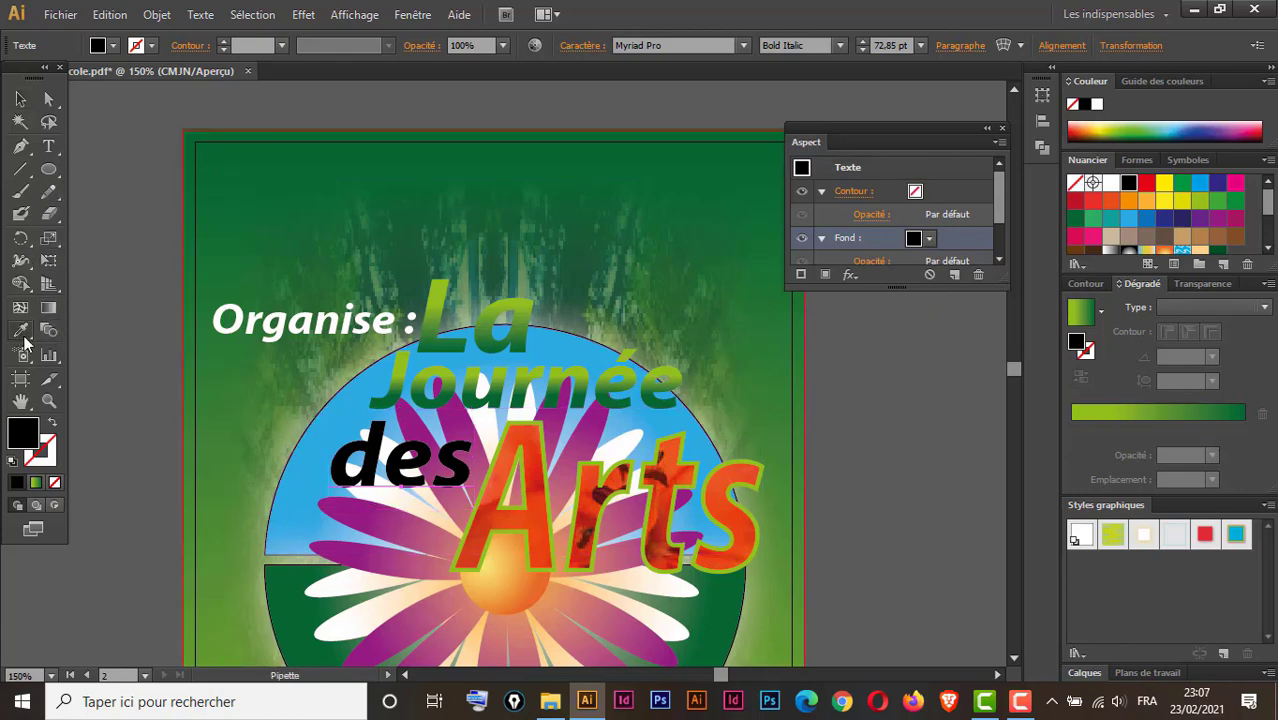
pyautogui.click(527, 376)
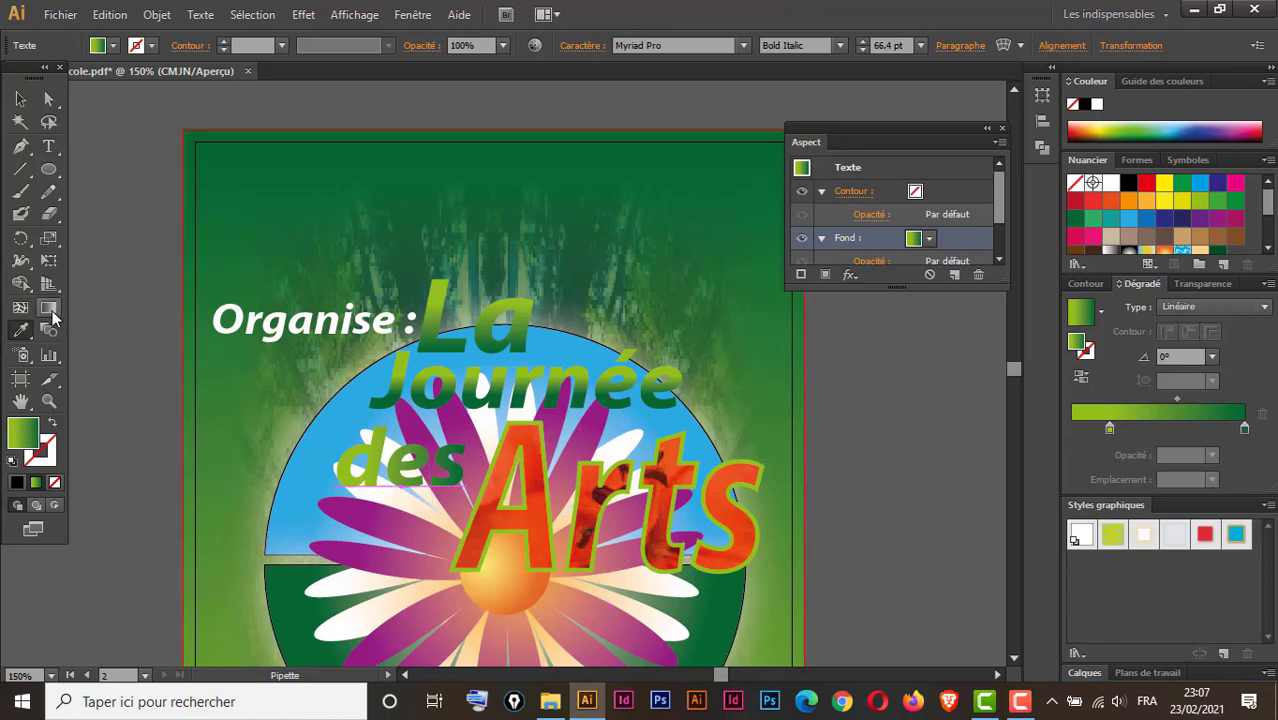
pyautogui.click(52, 311)
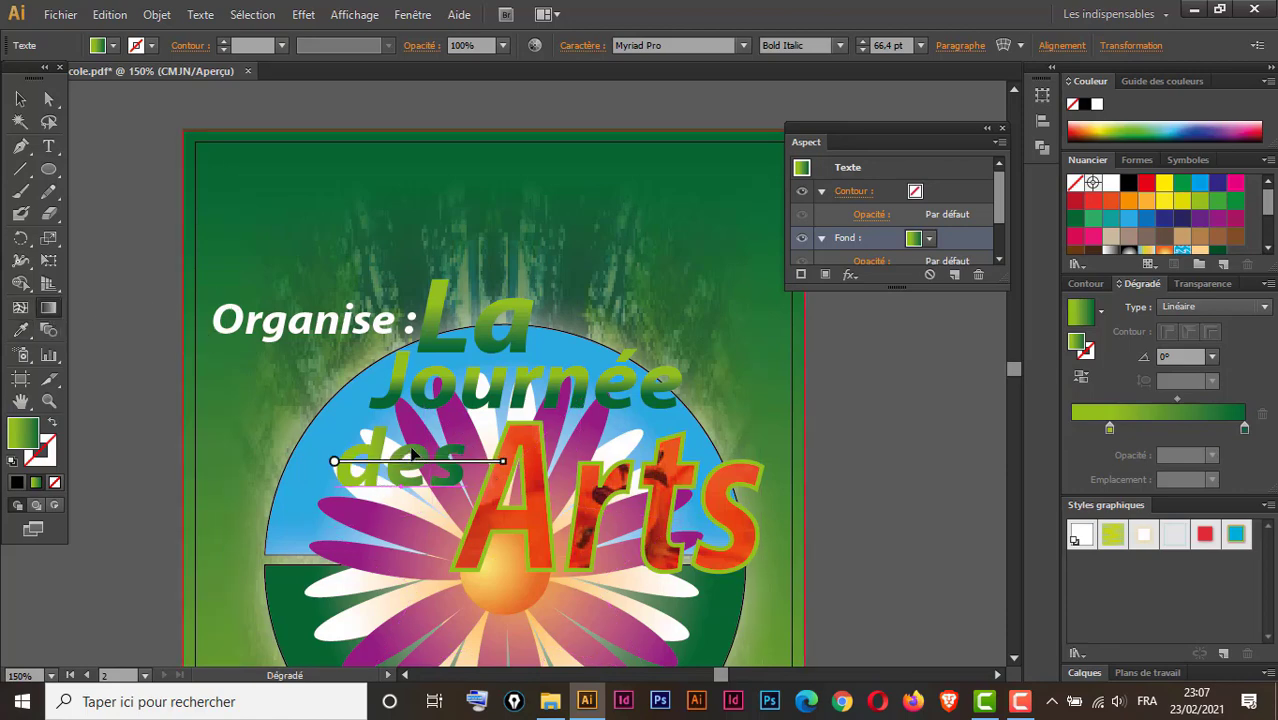
pyautogui.moveTo(418, 449); pyautogui.dragTo(418, 490)
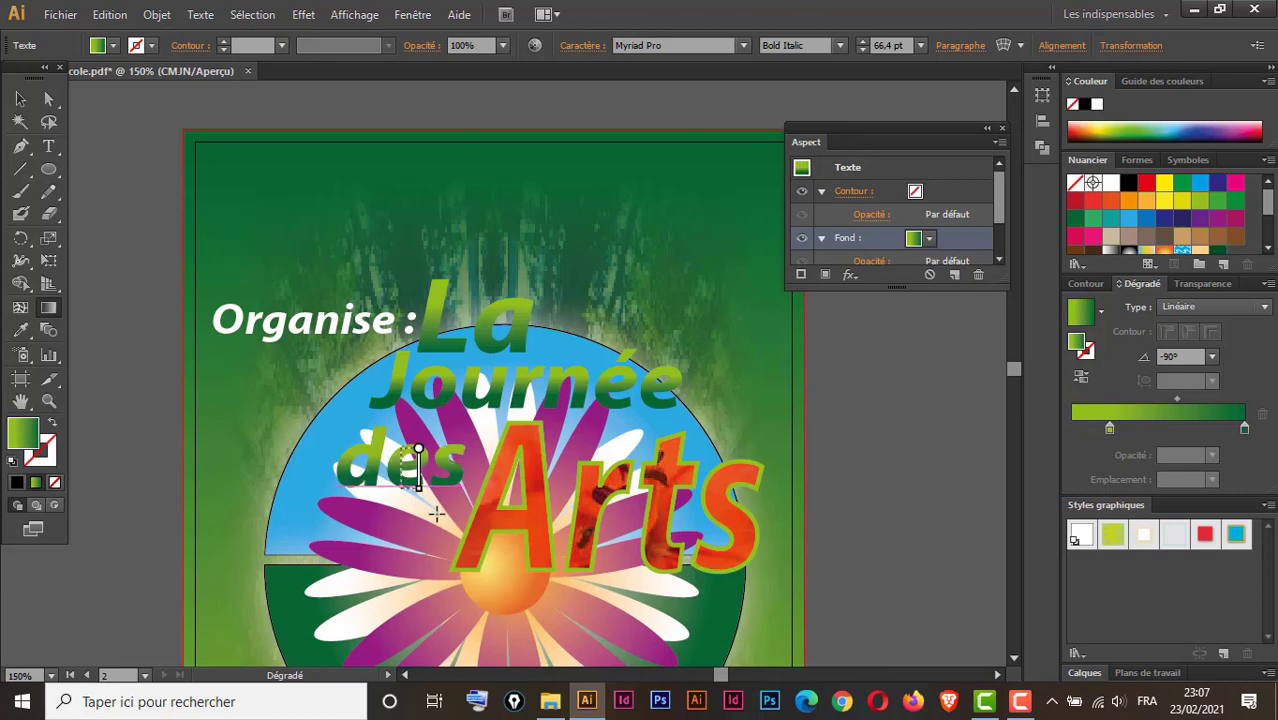
pyautogui.click(20, 99)
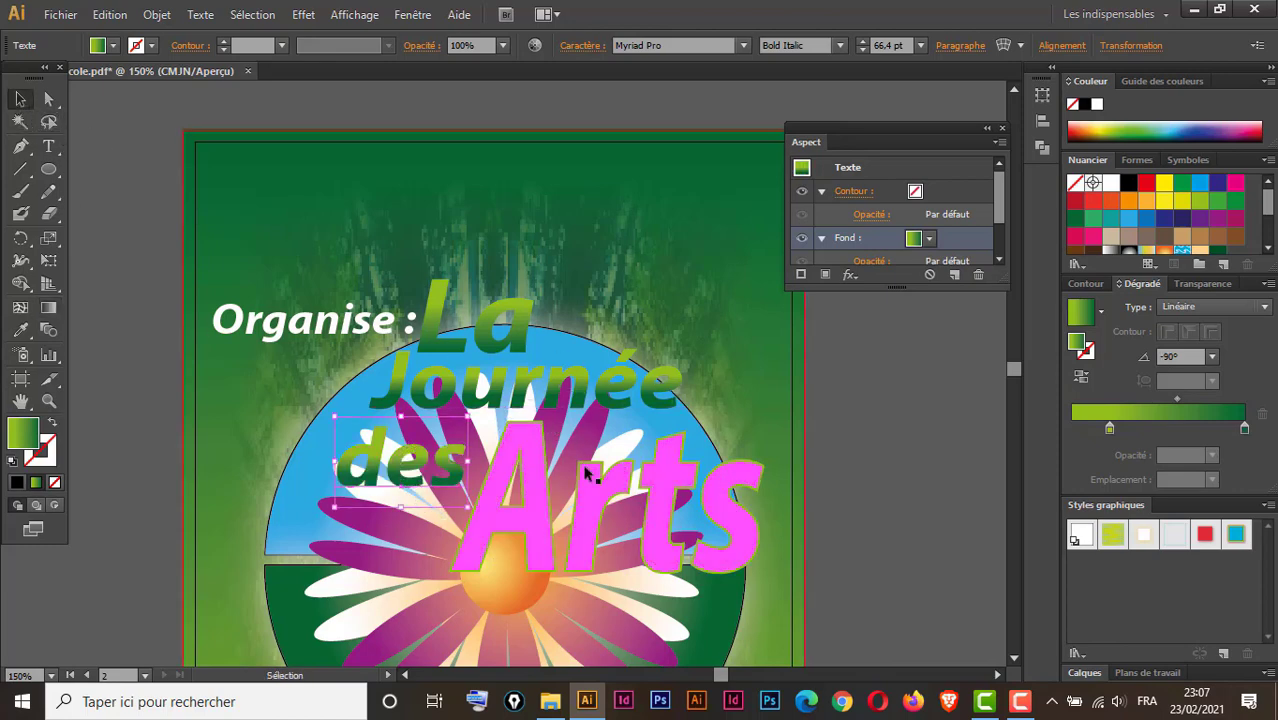
pyautogui.moveTo(309, 390); pyautogui.dragTo(779, 418)
pyautogui.moveTo(464, 445); pyautogui.dragTo(350, 426)
pyautogui.moveTo(730, 443); pyautogui.dragTo(354, 425)
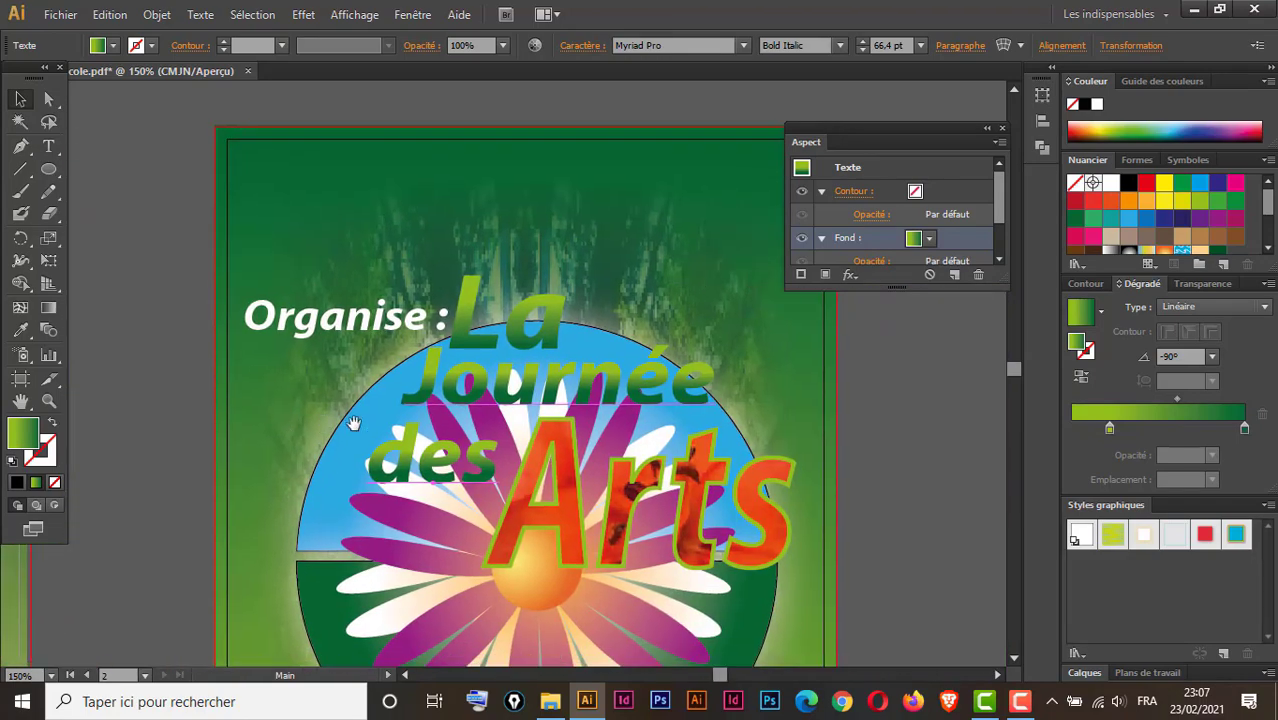
pyautogui.click(551, 324)
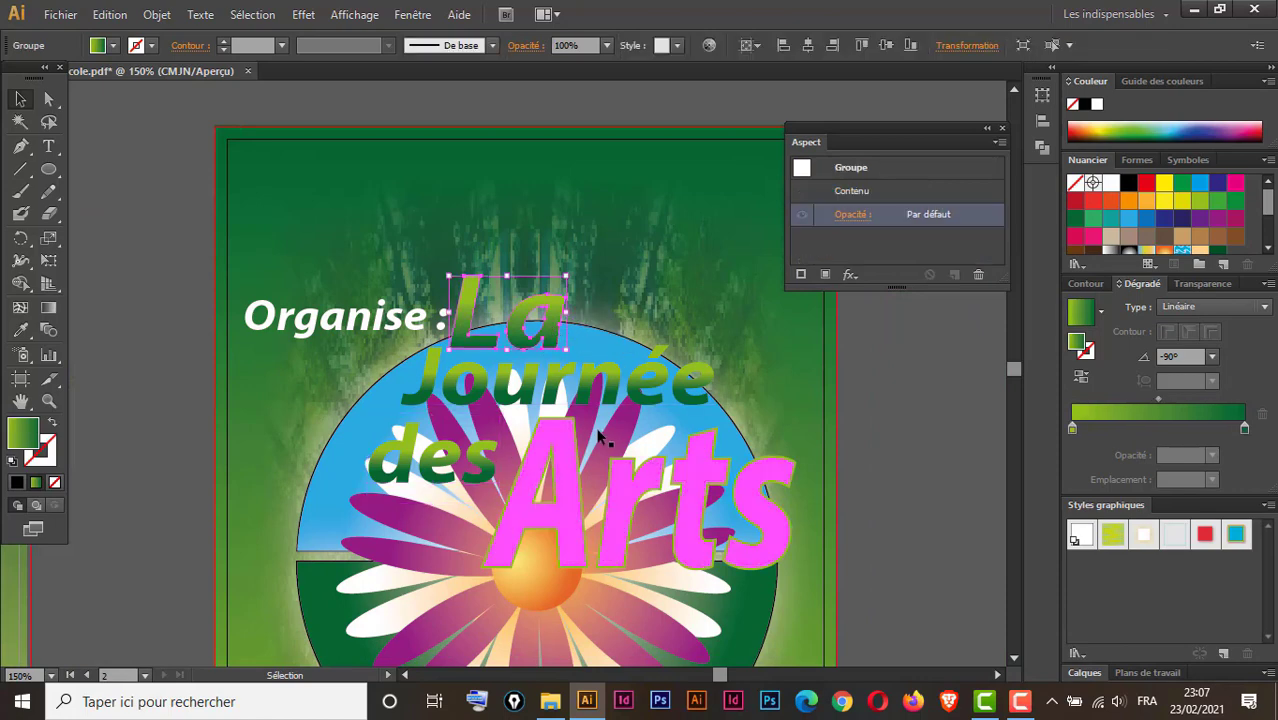
pyautogui.keyDown('shift'); pyautogui.click(643, 398); pyautogui.keyUp('shift')
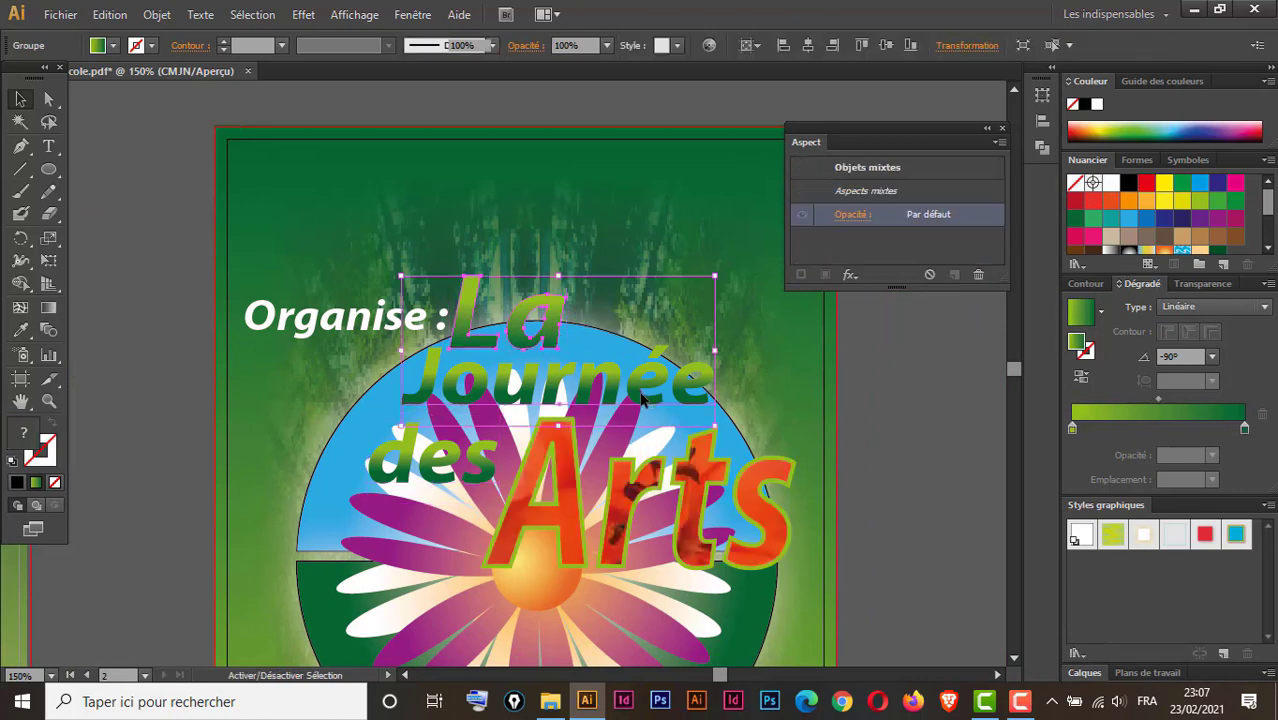
pyautogui.click(844, 380)
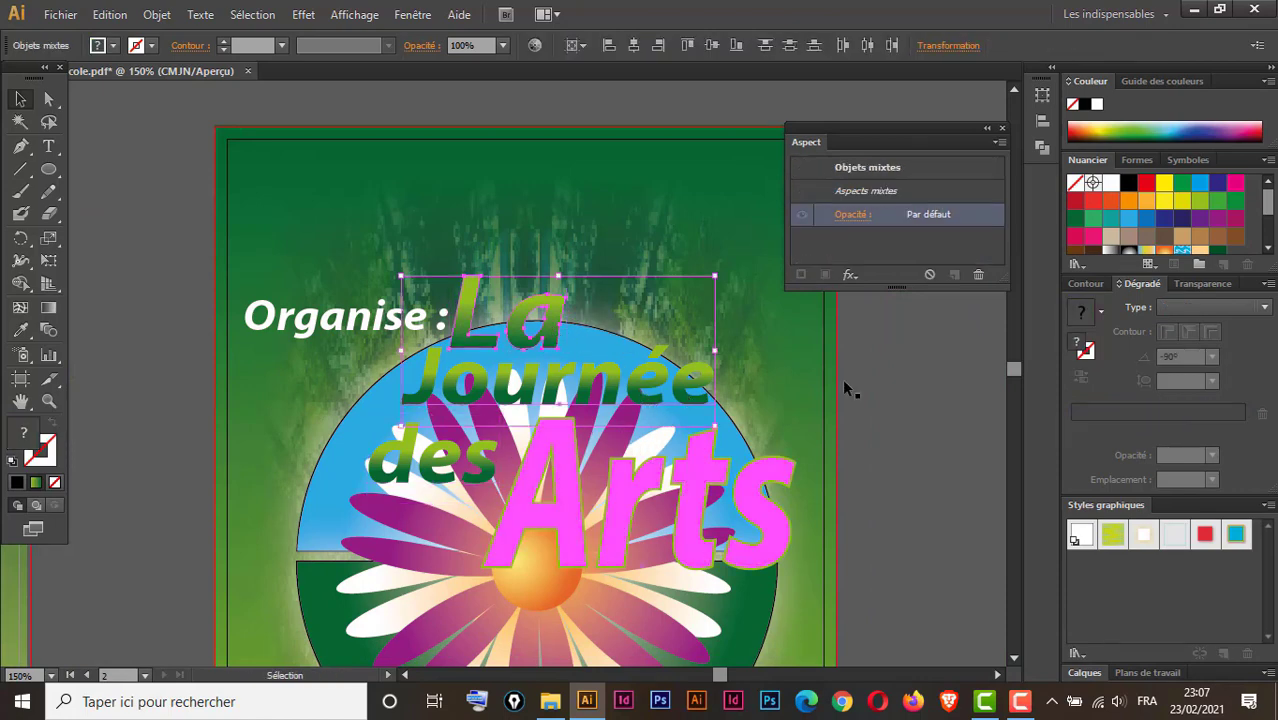
# Give the outlined word "La" a white 1 pt stroke.
pyautogui.click(548, 326)
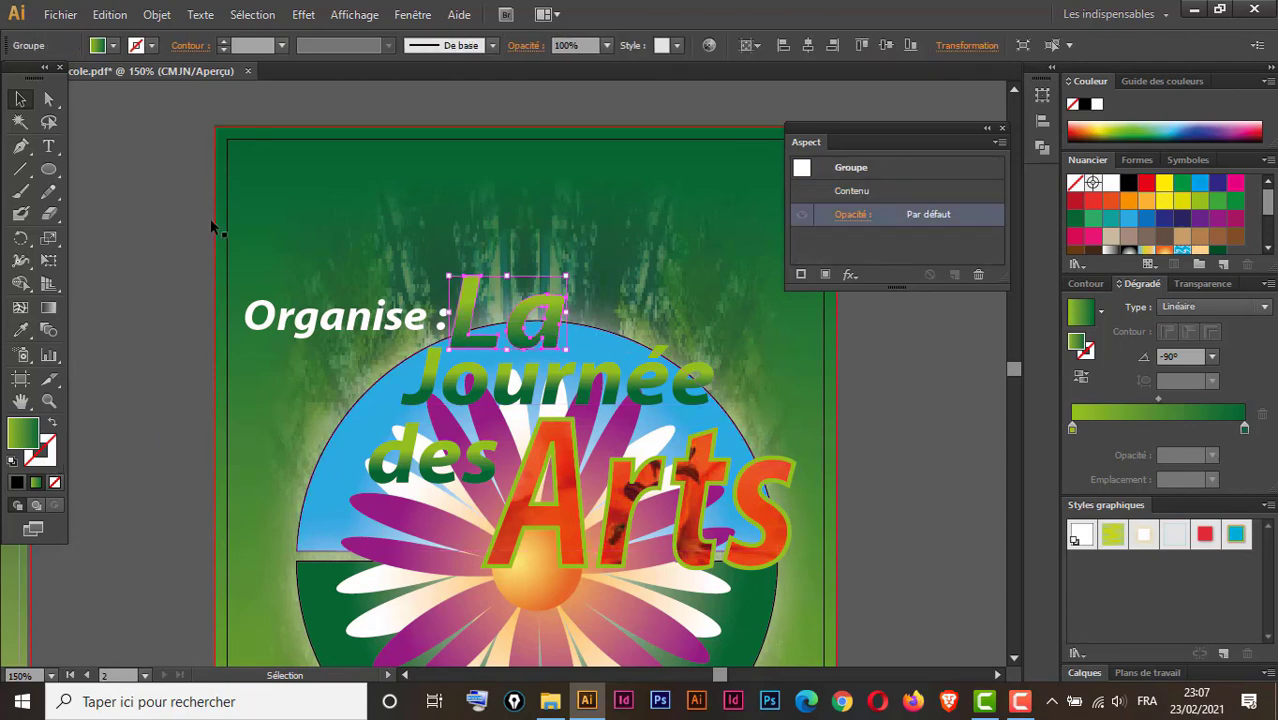
pyautogui.click(152, 46)
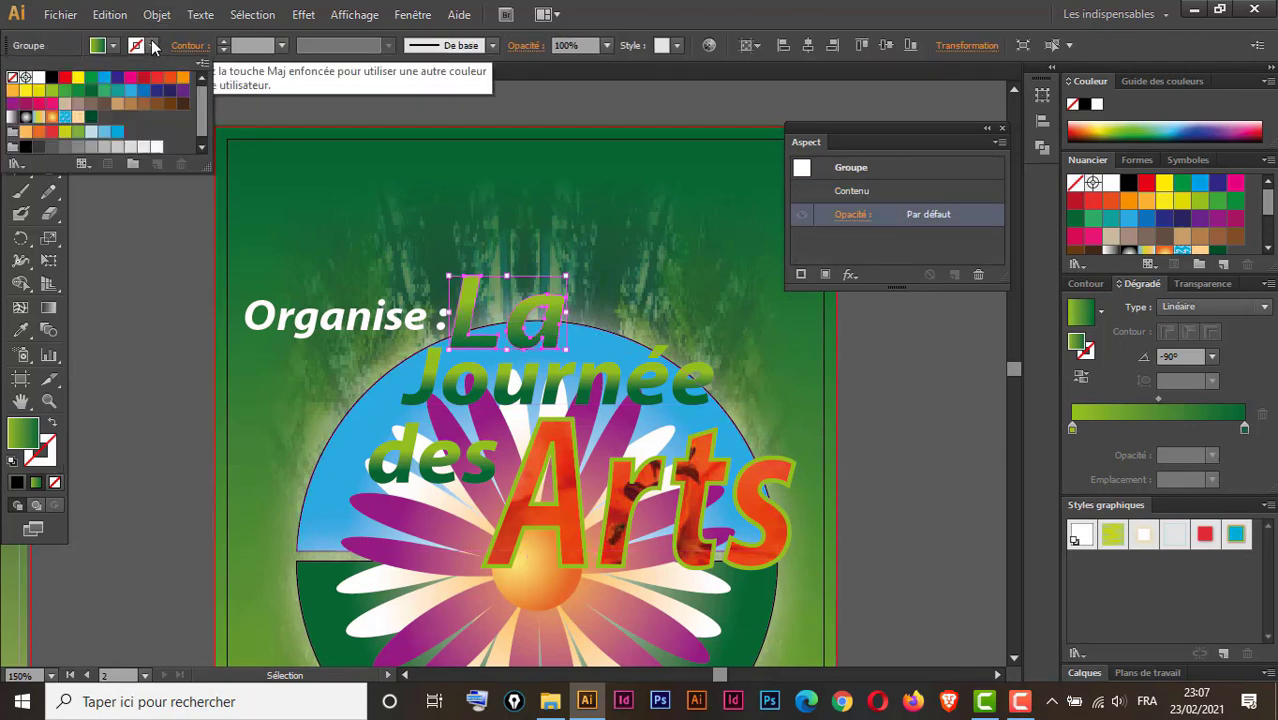
pyautogui.click(39, 77)
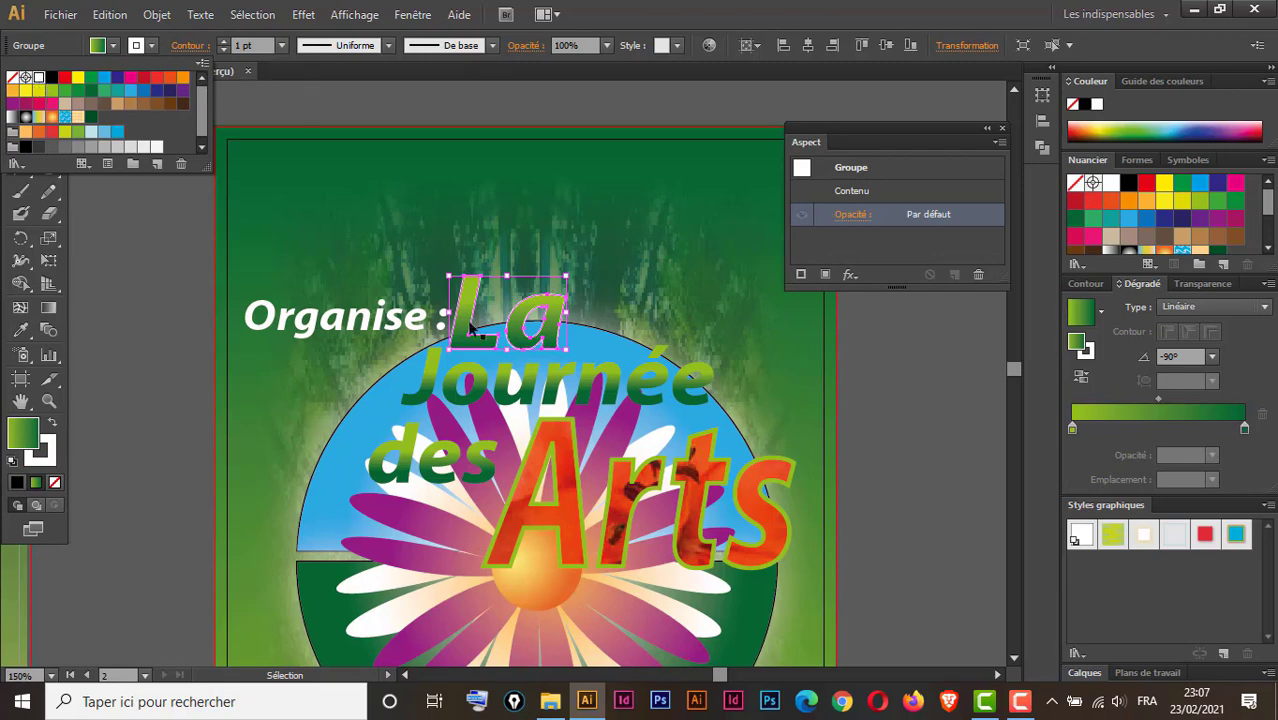
pyautogui.click(615, 394)
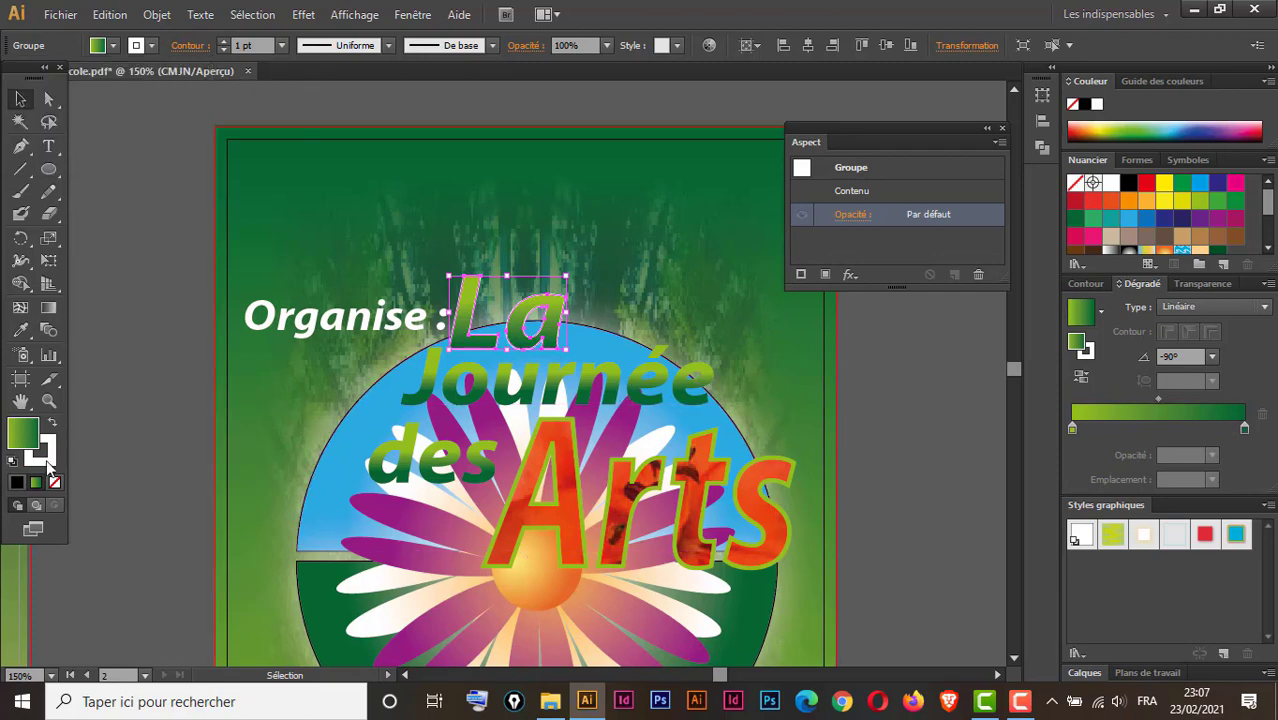
# Give the live texts "Journée" and "des" a white 1 pt stroke each and clear the selection.
pyautogui.click(562, 390)
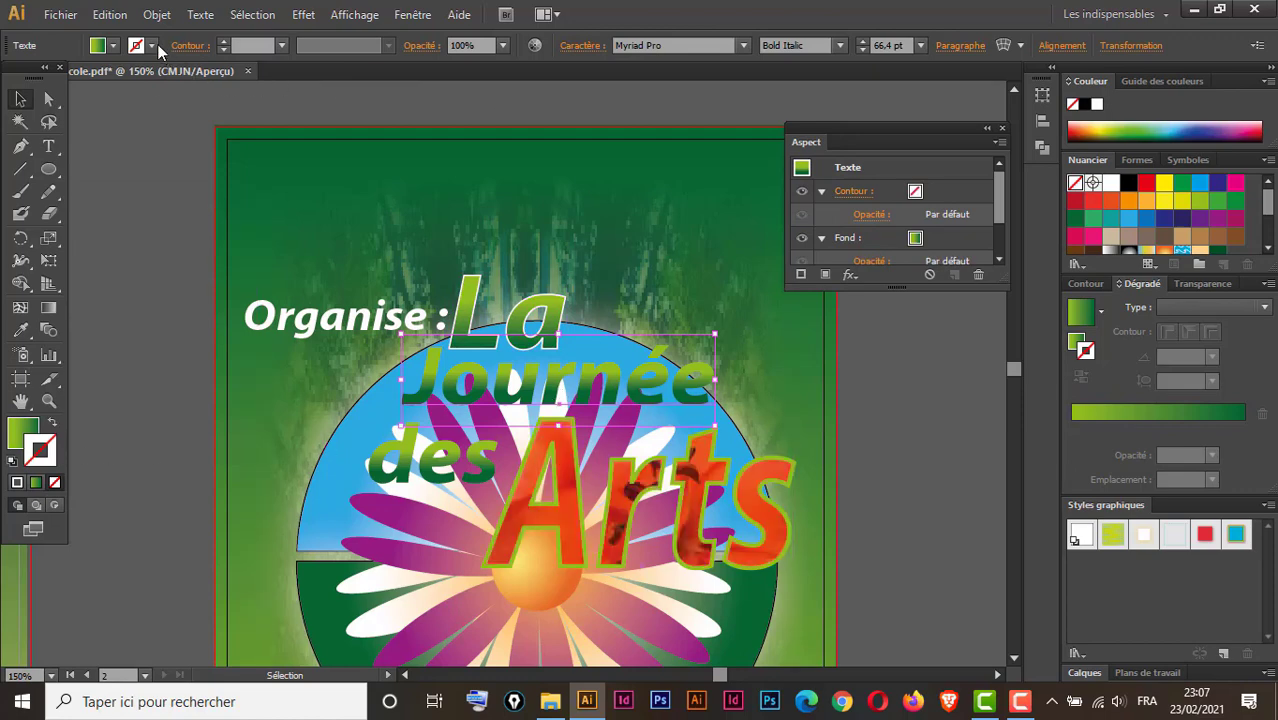
pyautogui.click(152, 45)
pyautogui.click(75, 85)
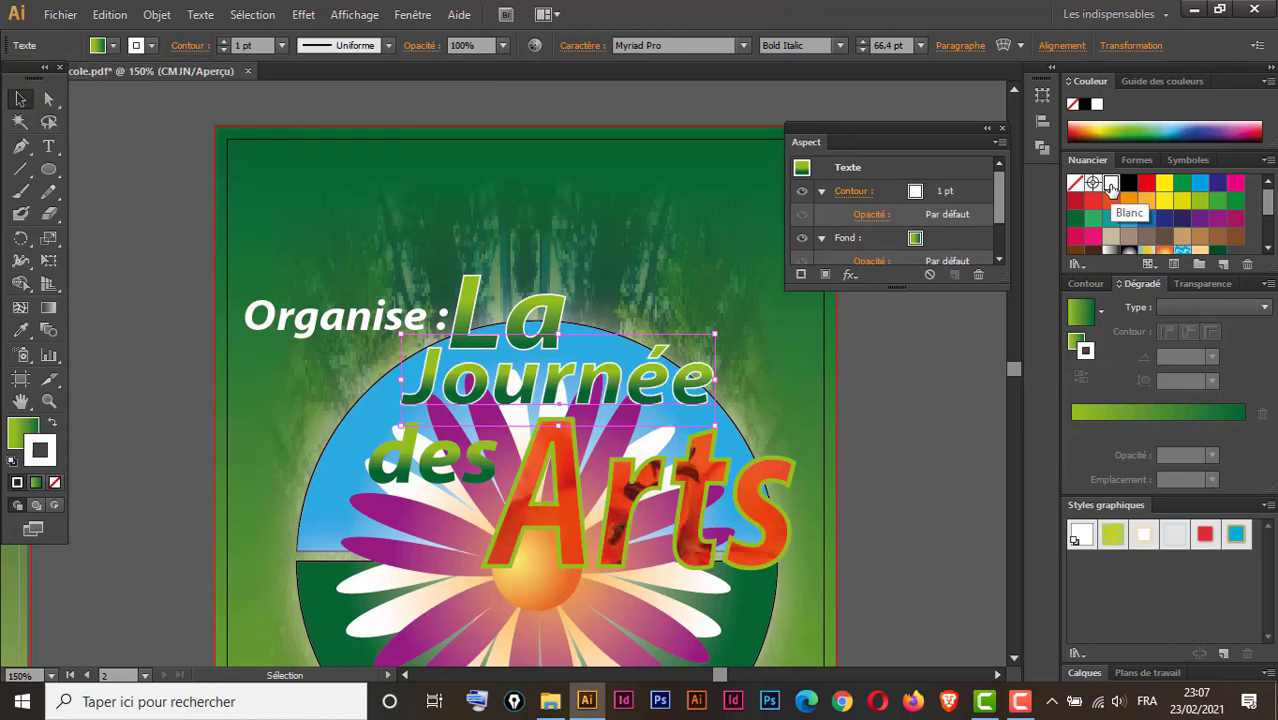
pyautogui.click(437, 478)
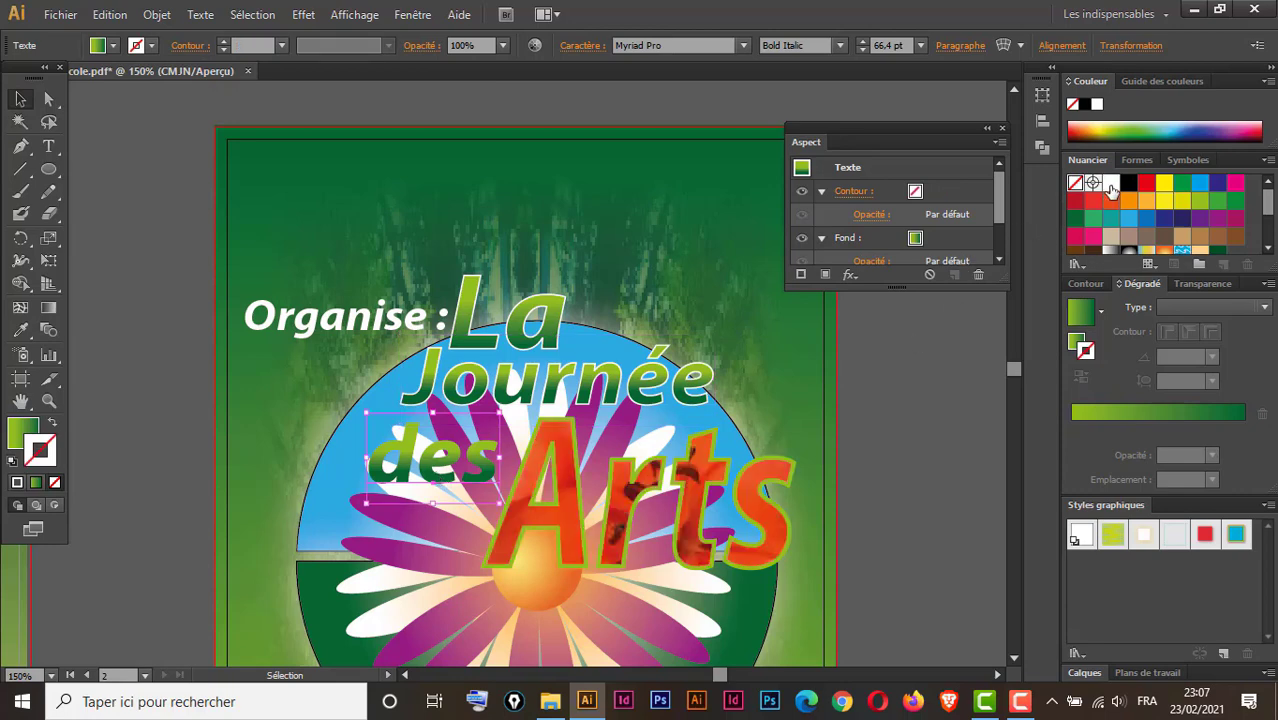
pyautogui.click(1111, 186)
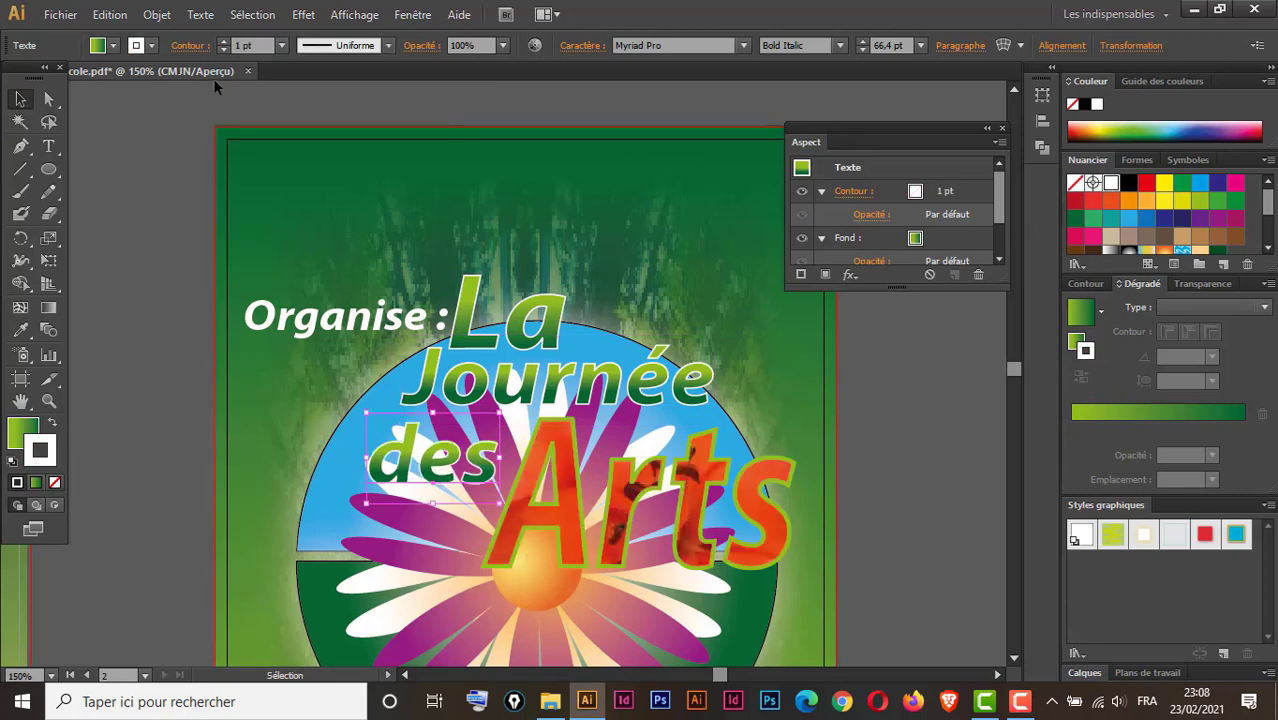
pyautogui.click(914, 453)
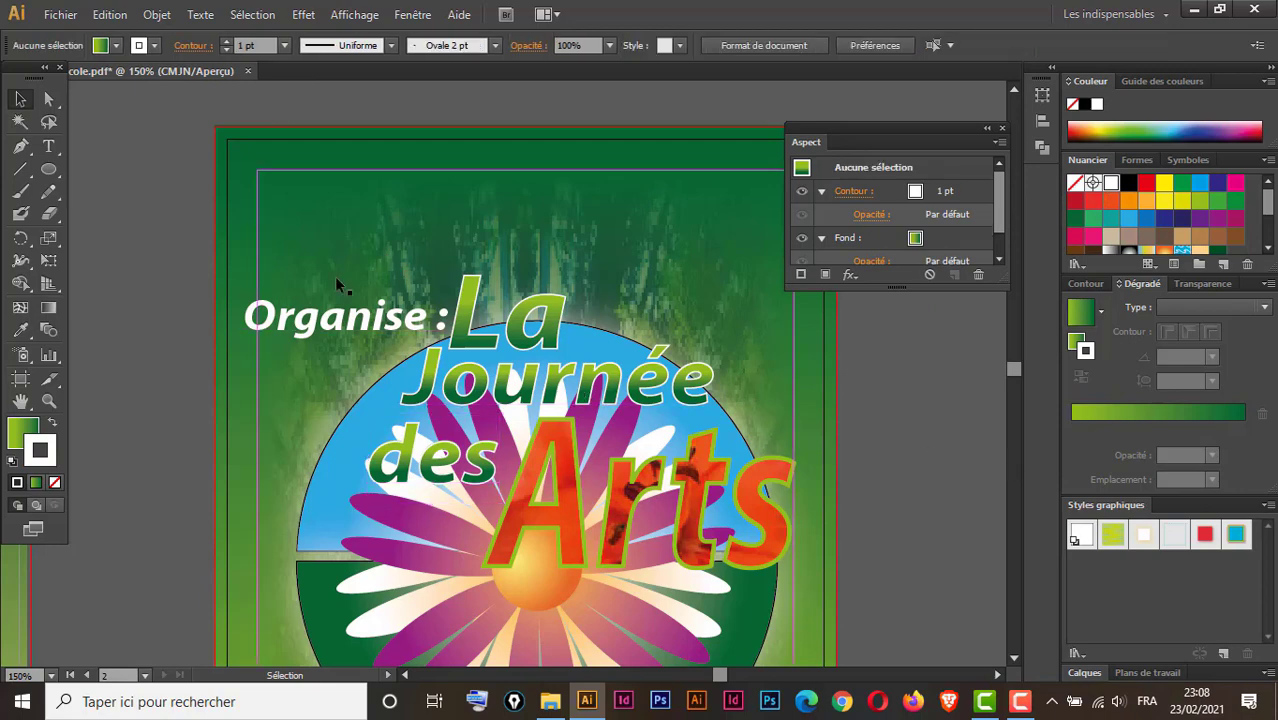
# Start a 36 pt text object above the original poster and dock the Aspect panel next to Styles graphiques.
pyautogui.moveTo(323, 267); pyautogui.dragTo(685, 427)
pyautogui.moveTo(388, 361); pyautogui.dragTo(637, 385)
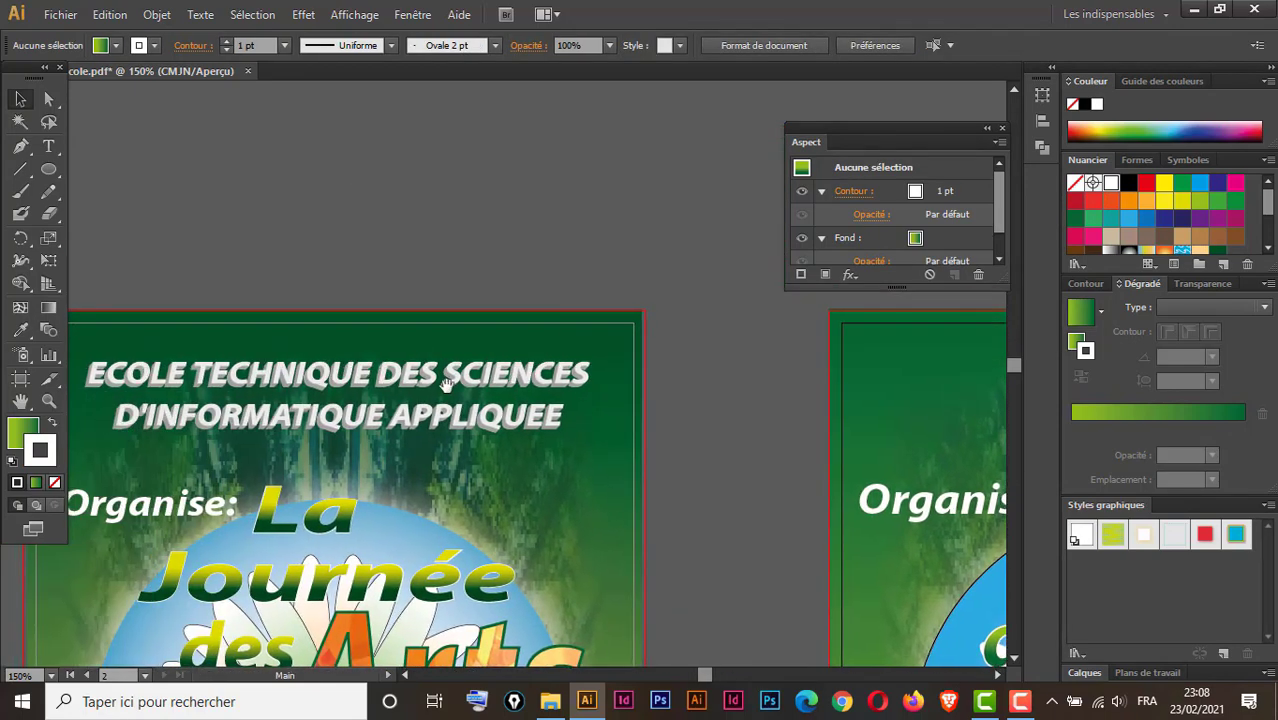
pyautogui.moveTo(430, 380); pyautogui.dragTo(528, 368)
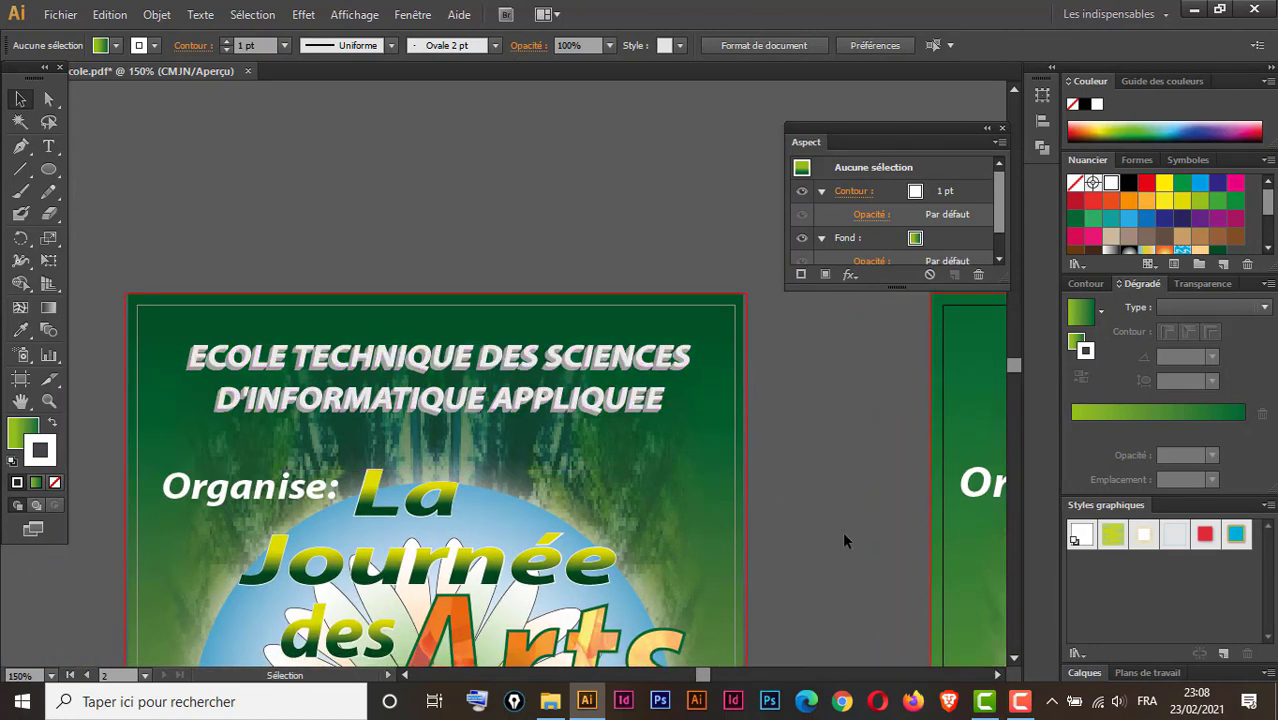
pyautogui.click(49, 145)
pyautogui.click(234, 242)
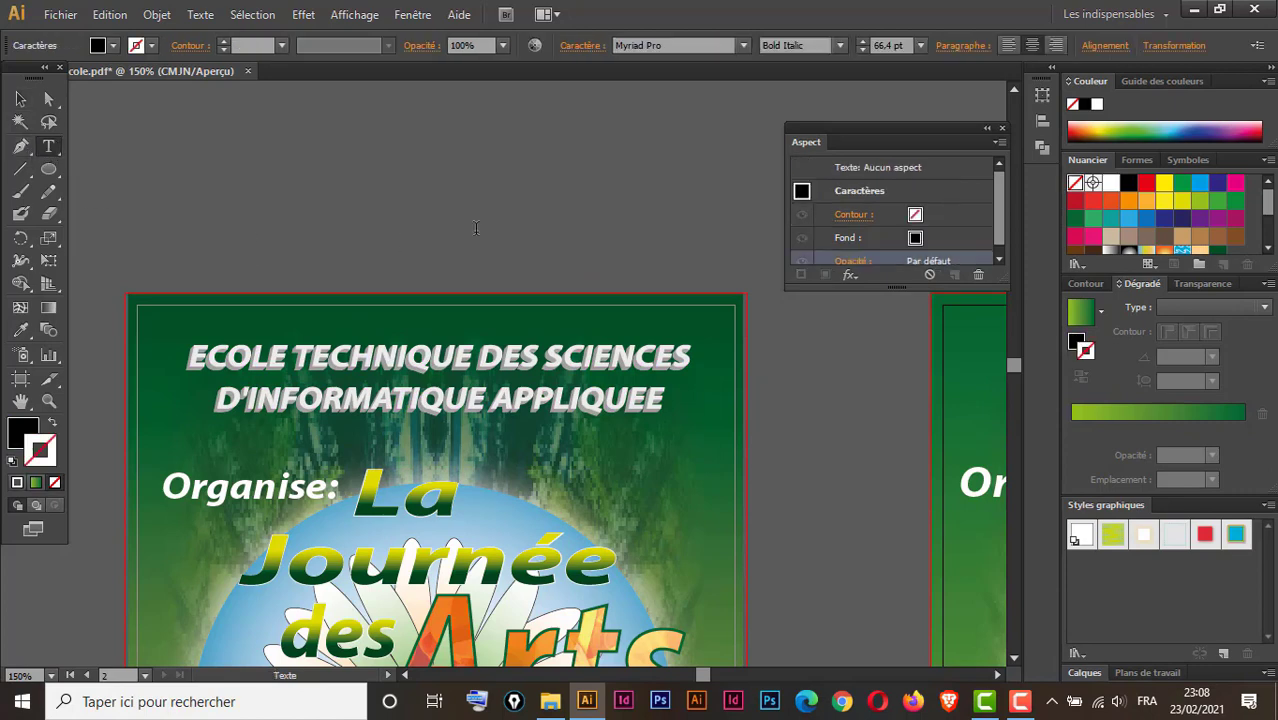
pyautogui.click(919, 46)
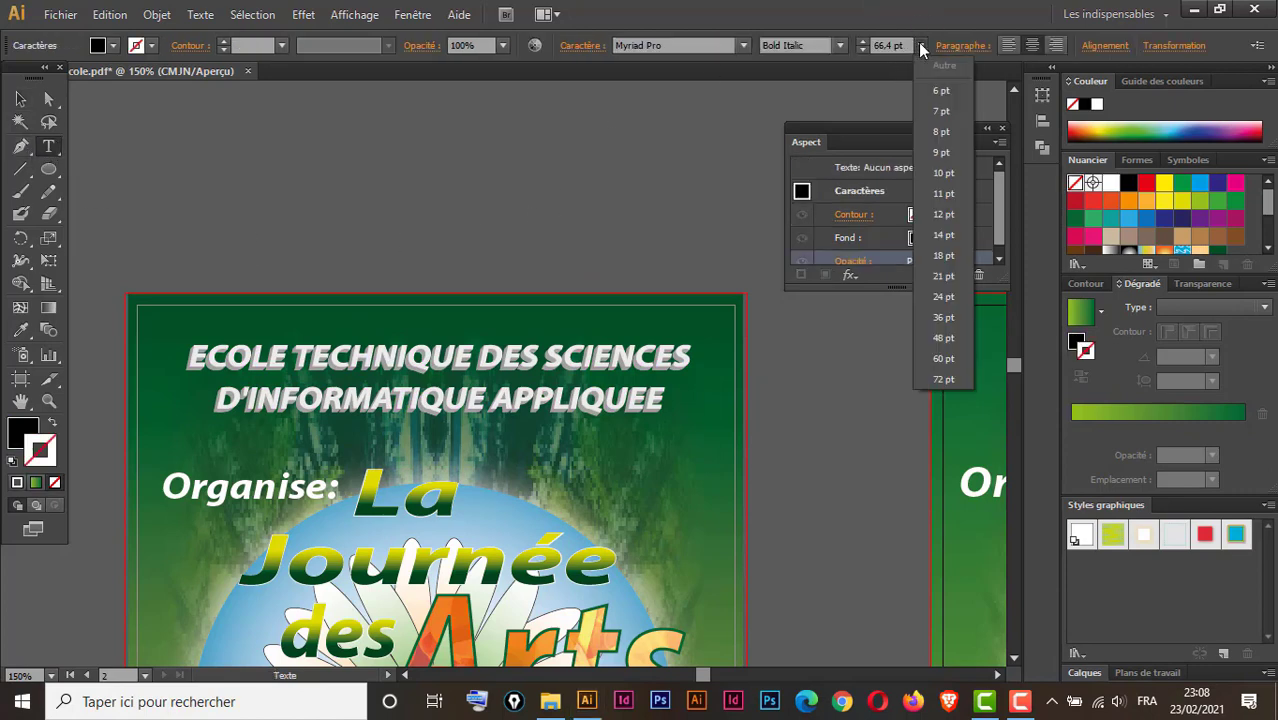
pyautogui.click(948, 316)
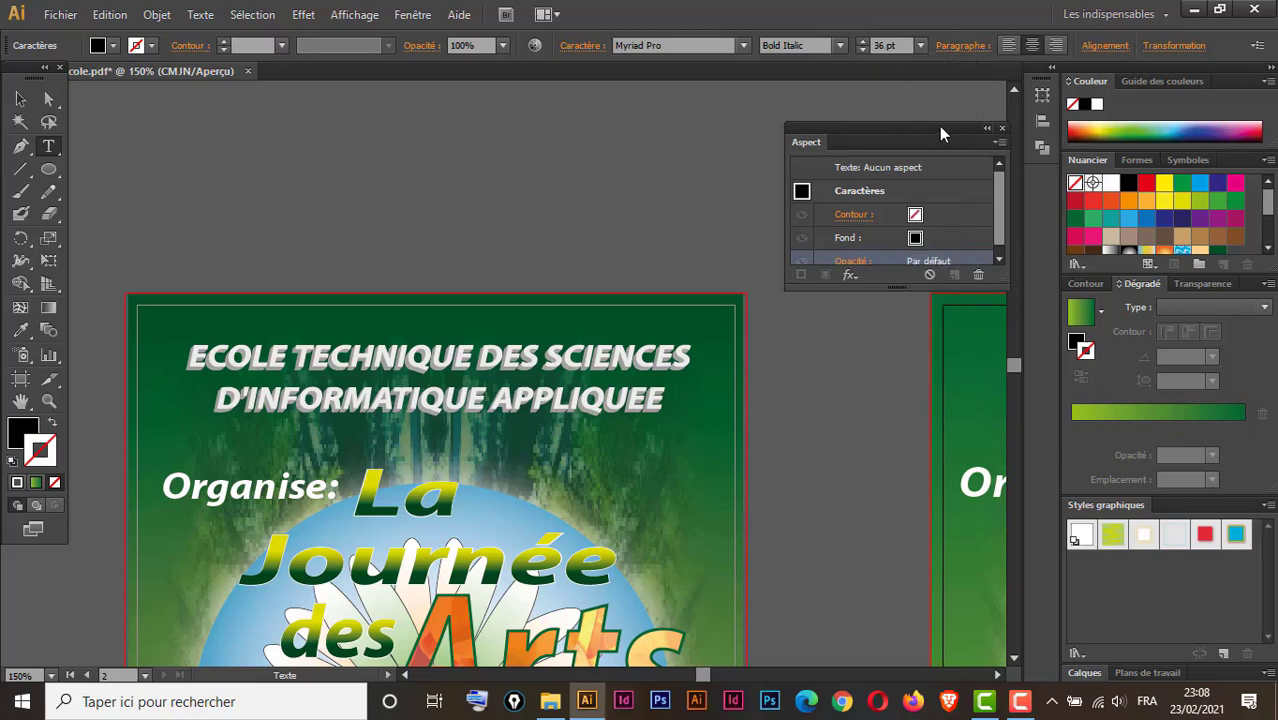
pyautogui.moveTo(941, 128); pyautogui.dragTo(1190, 503)
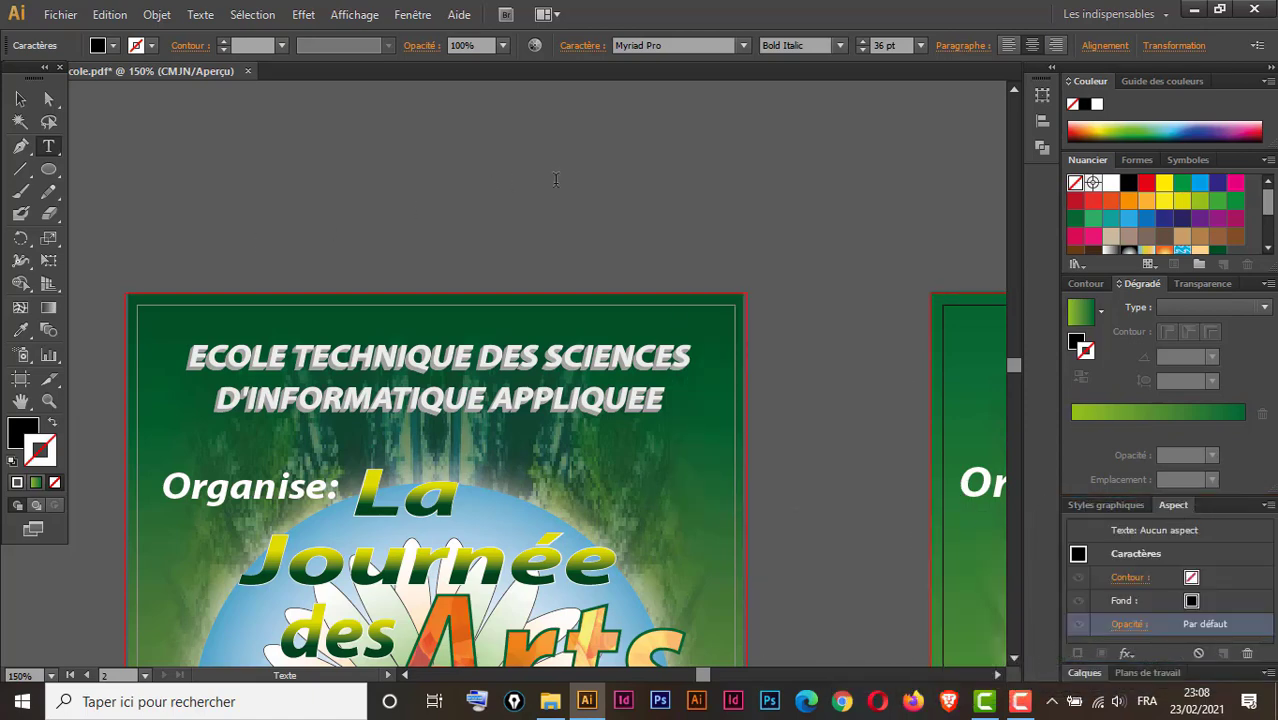
# Write the two-line heading "ECOLE TECHNIQUES DES SCIENCES / D'INFORMATIQUE APPLIQUEE" and place it just above the original poster.
pyautogui.write('ECOLE')
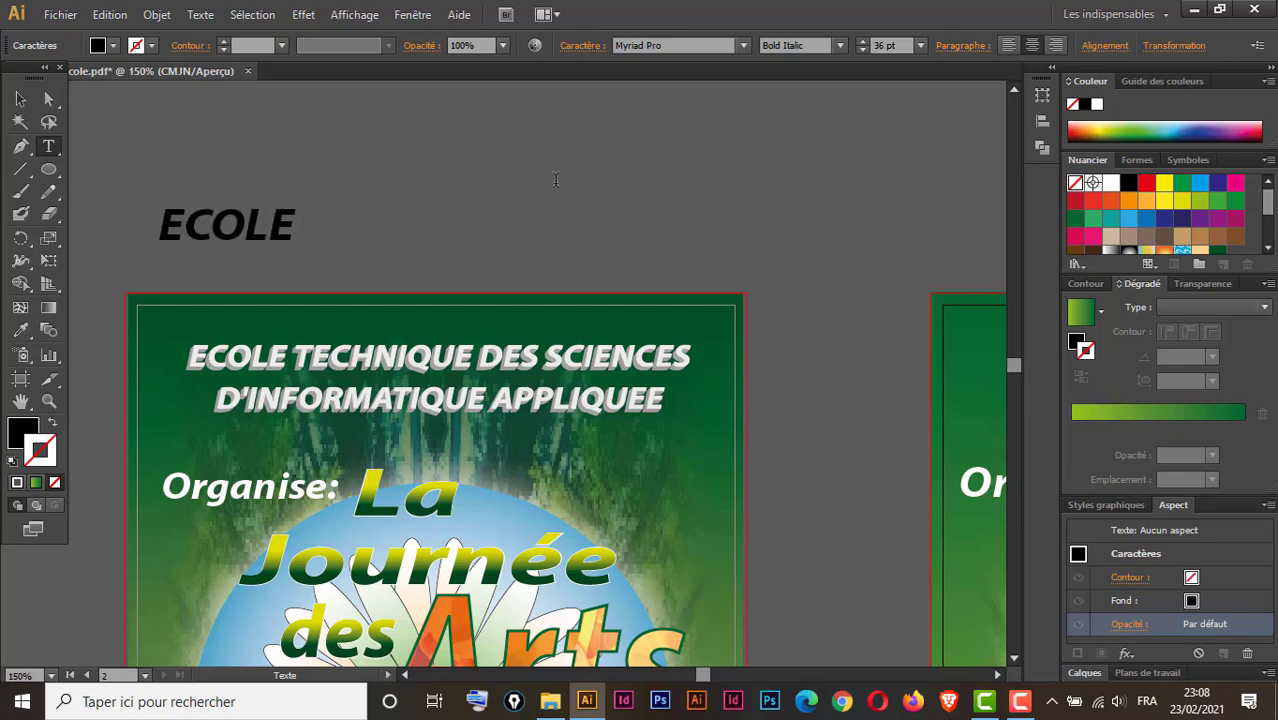
pyautogui.write(' TEC')
pyautogui.moveTo(442, 205); pyautogui.dragTo(694, 198)
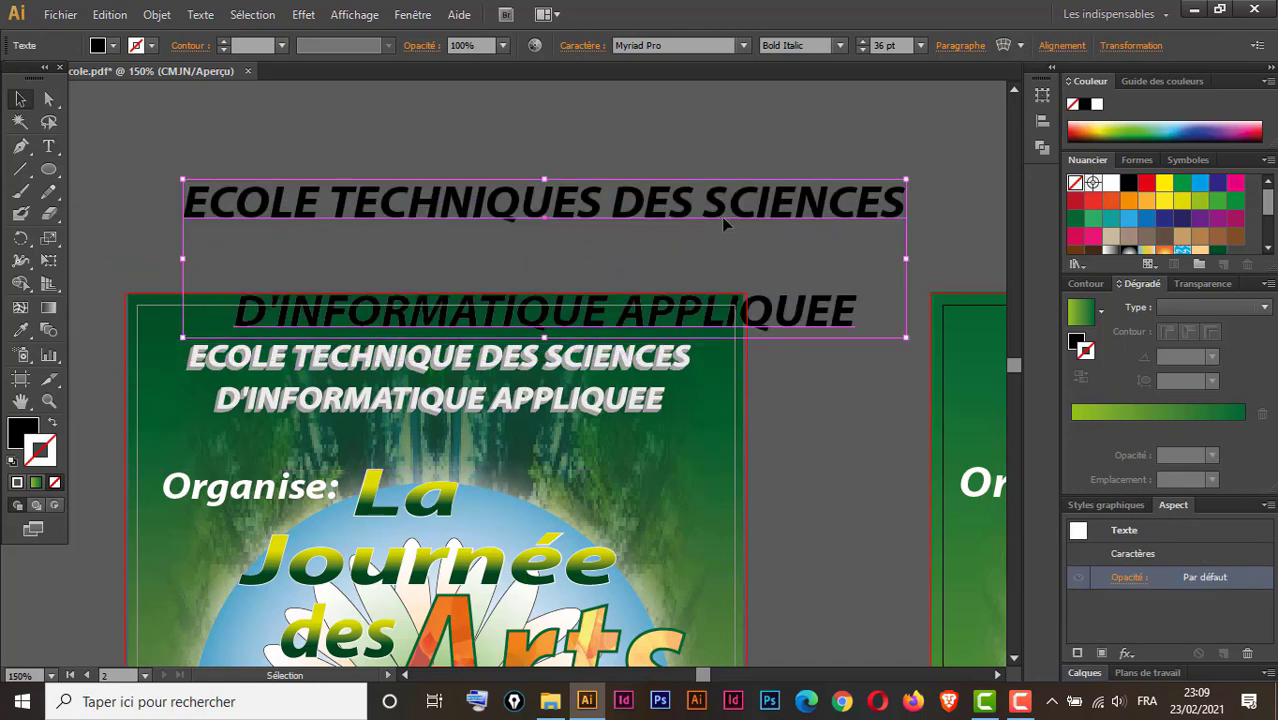
pyautogui.moveTo(721, 216); pyautogui.dragTo(716, 177)
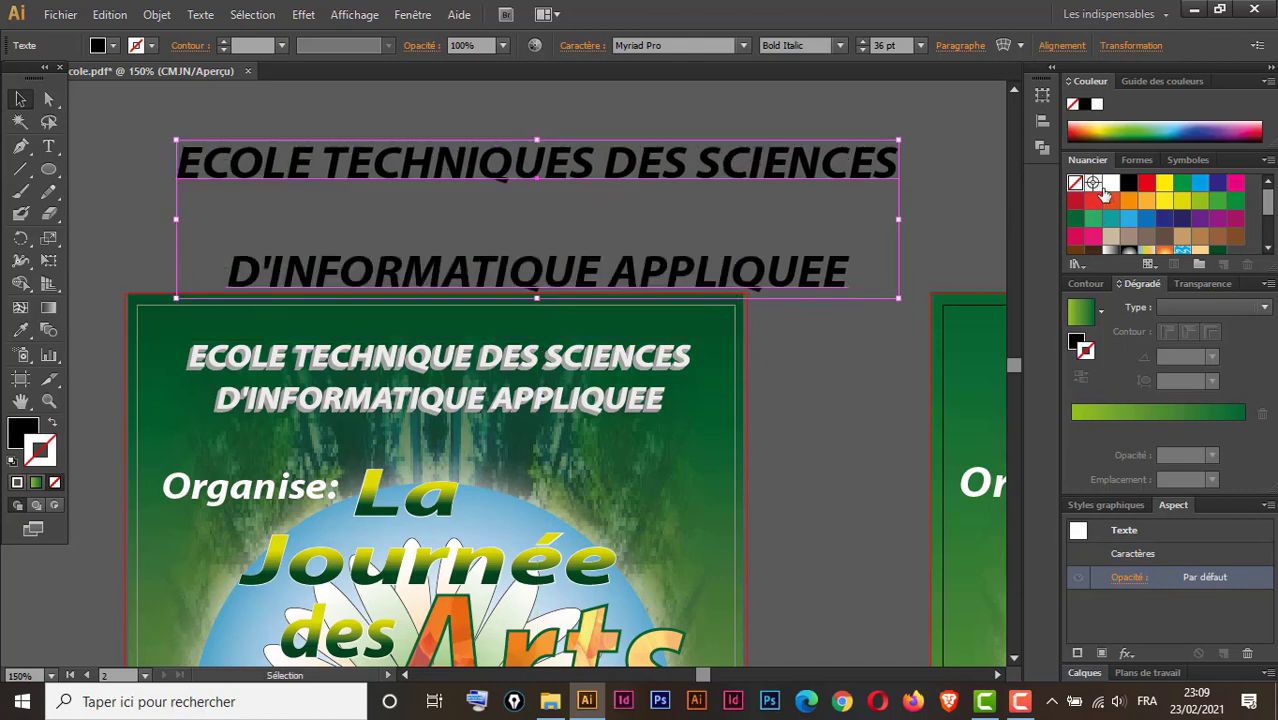
# Give the heading a white fill without stroke and correct "TECHNIQUES" to "TECHNIQUE".
pyautogui.click(1110, 184)
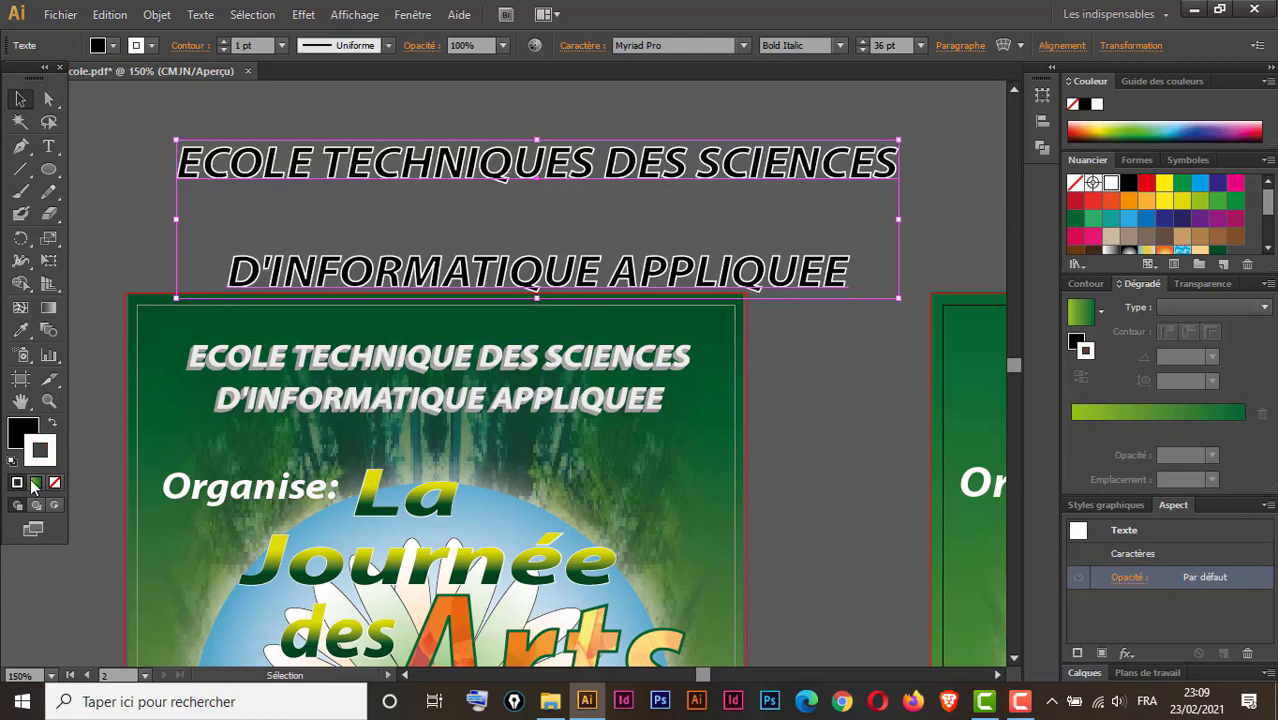
pyautogui.click(53, 422)
pyautogui.click(55, 486)
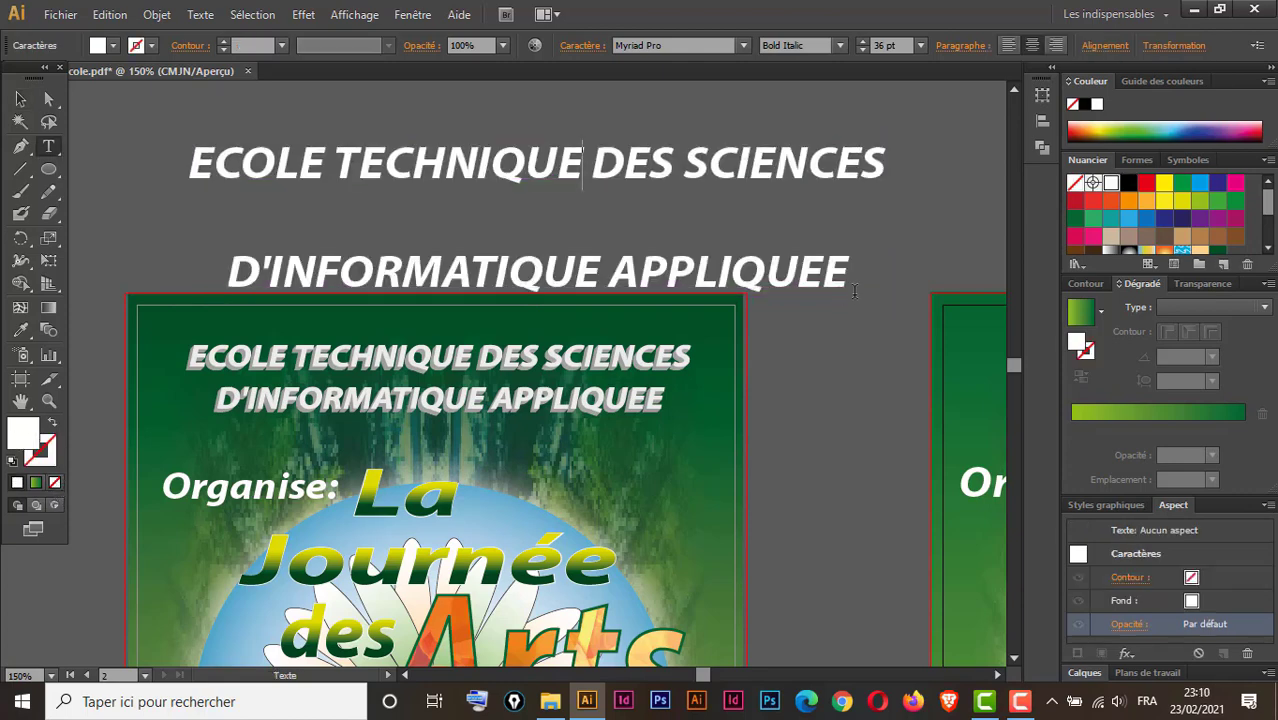
pyautogui.click(20, 99)
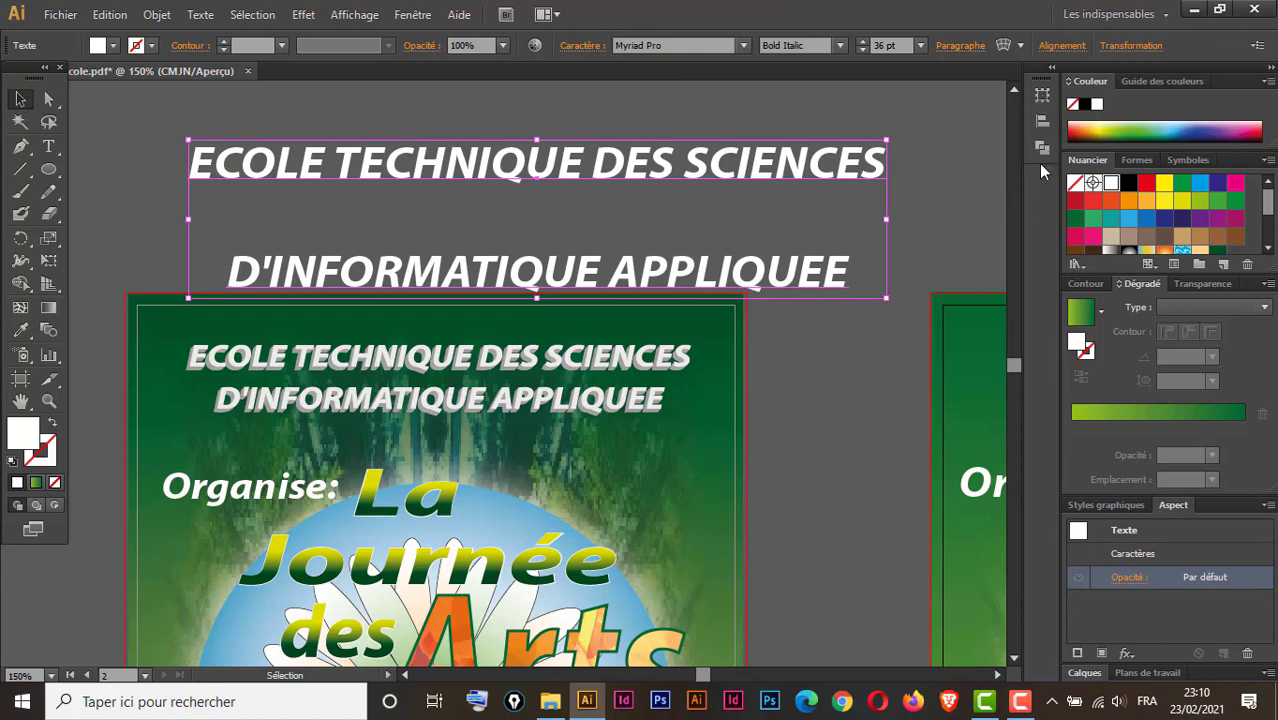
# Bring up the Caractère settings, dock them with the collapsed panels and expand them.
pyautogui.press('t')
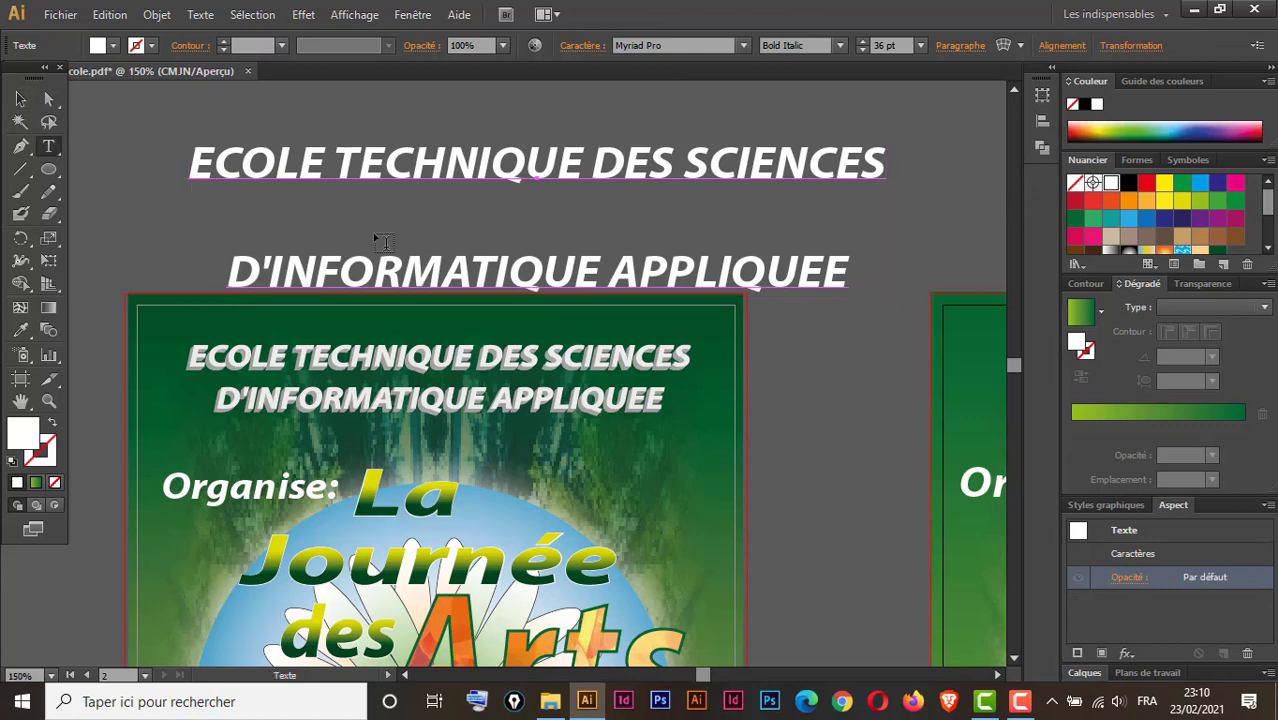
pyautogui.click(20, 99)
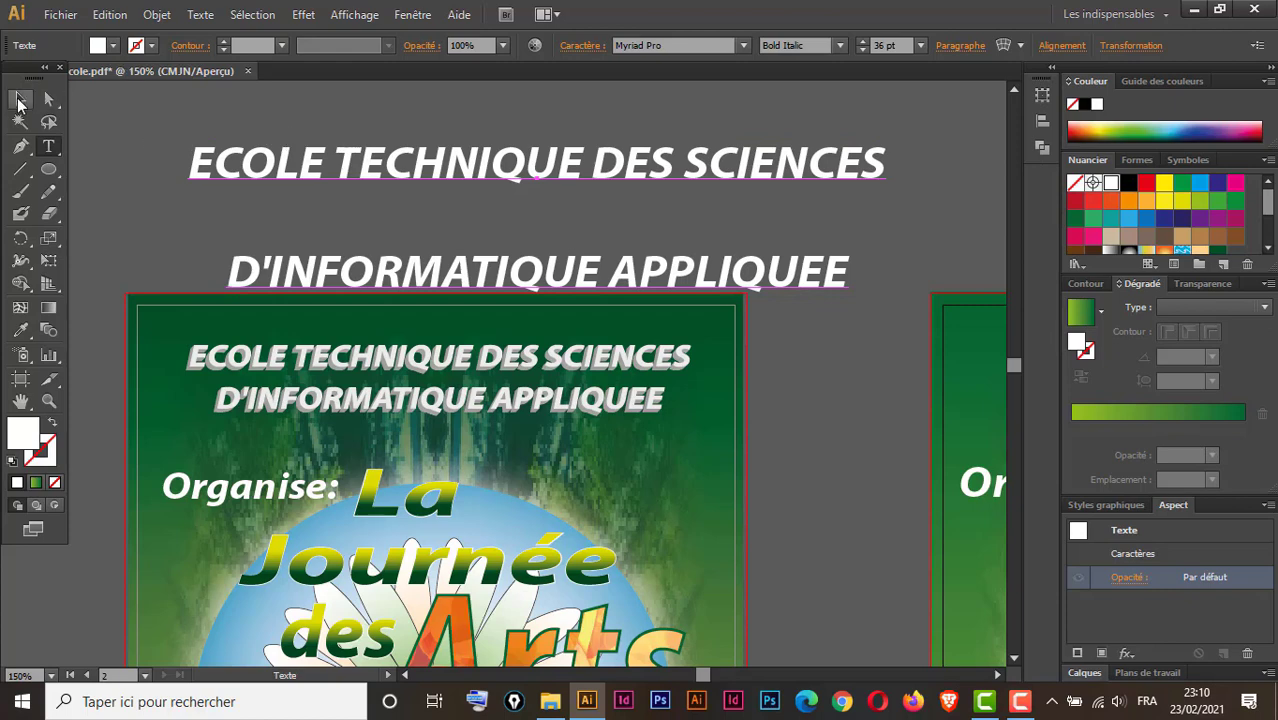
pyautogui.click(665, 123)
pyautogui.hotkey('ctrl', 't')
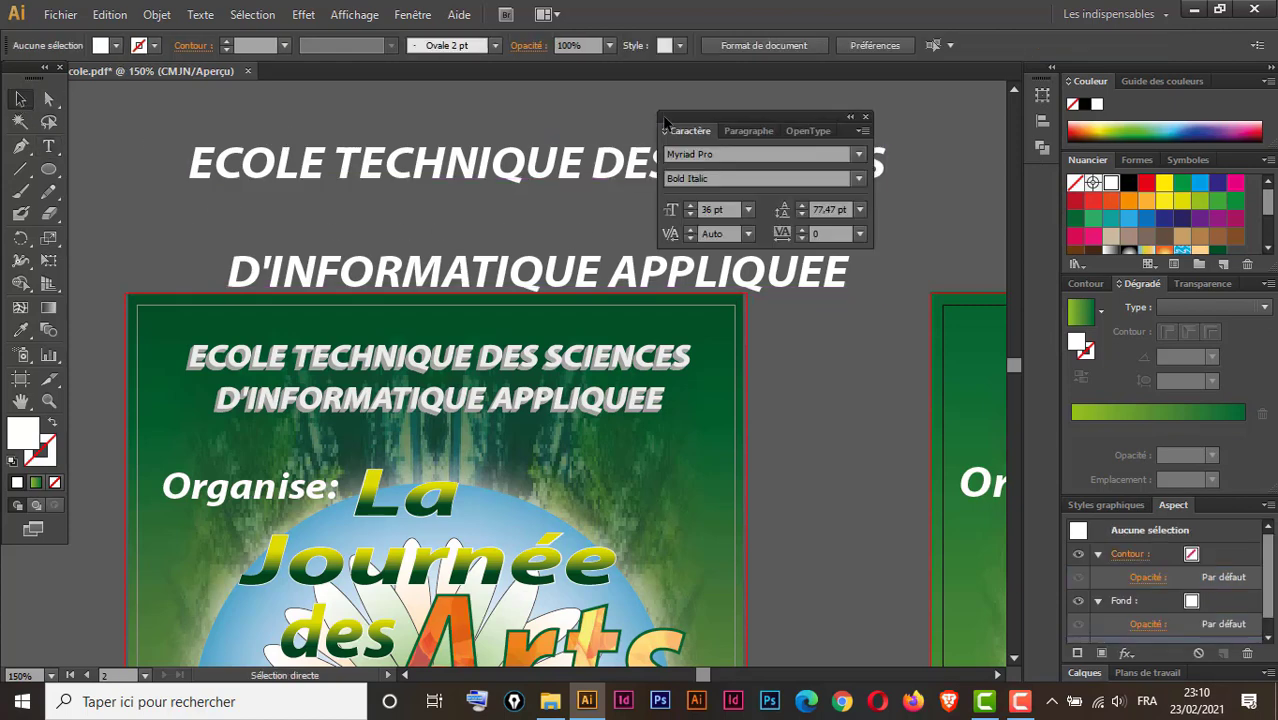
pyautogui.moveTo(738, 122); pyautogui.dragTo(1033, 180)
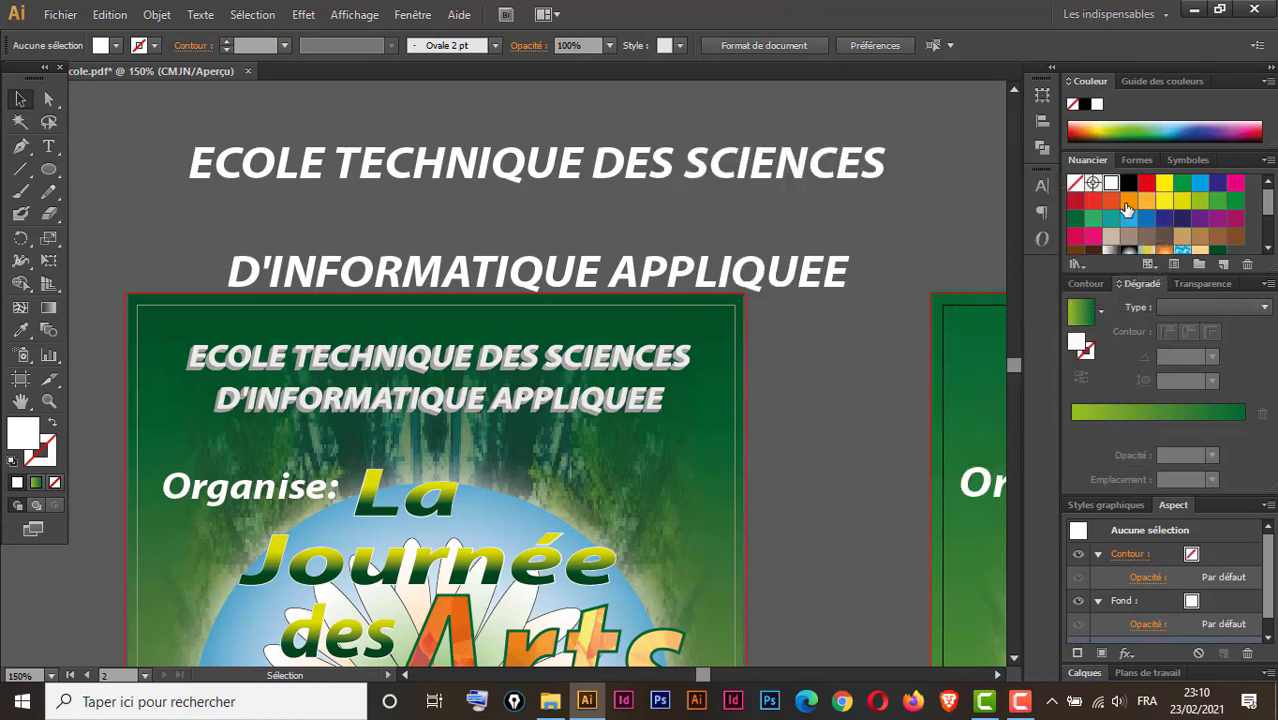
pyautogui.click(1042, 186)
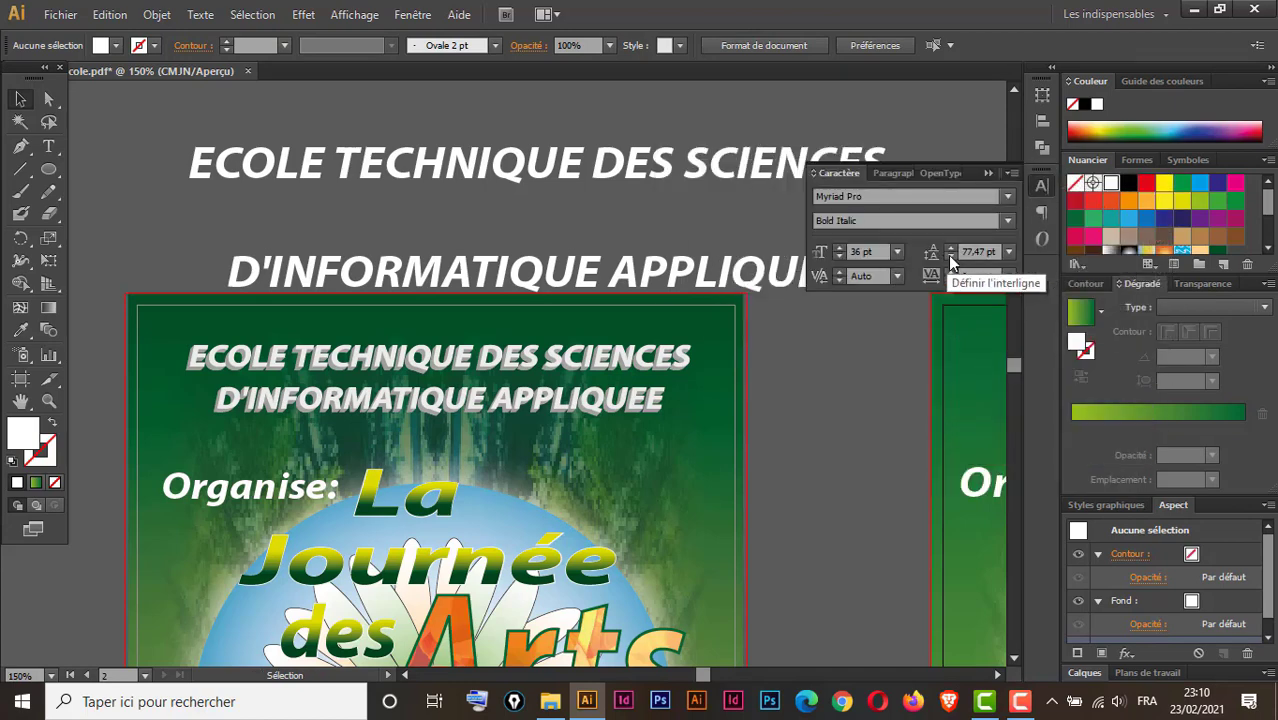
# Reduce the two-line heading's leading to 36 pt, collapse the character settings and clear the selection.
pyautogui.click(950, 257)
pyautogui.click(788, 272)
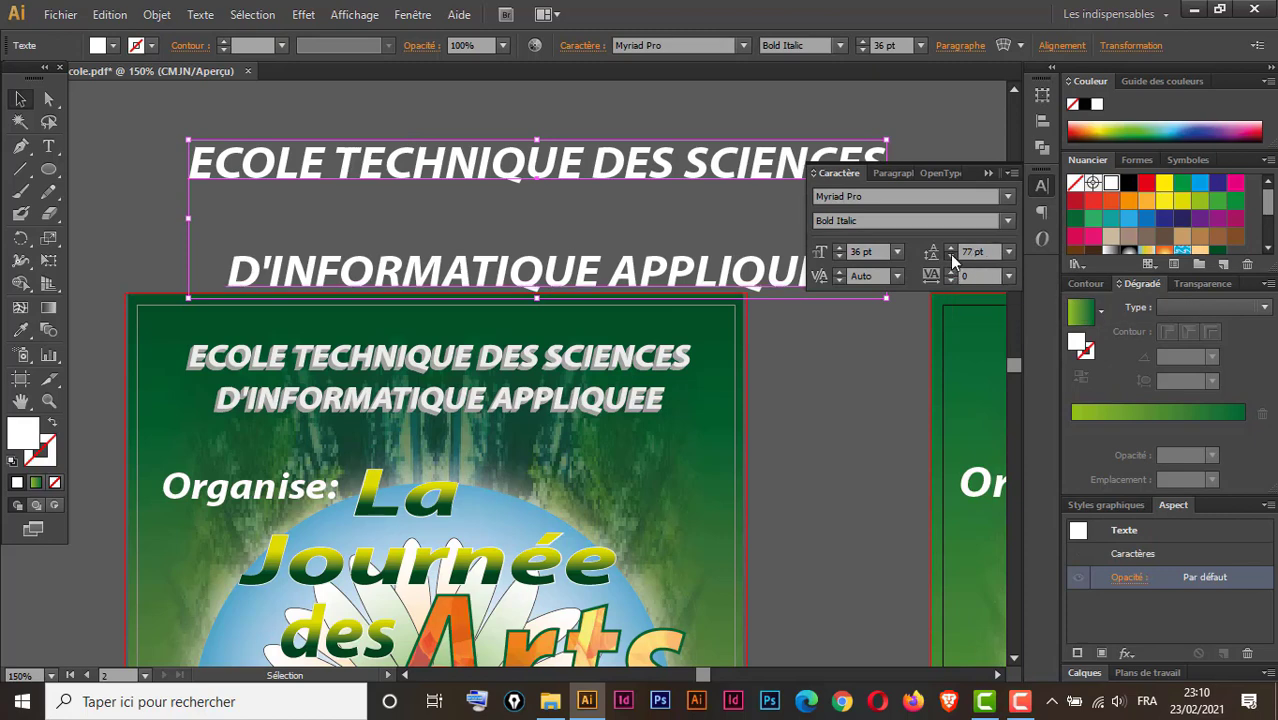
pyautogui.click(950, 257)
pyautogui.click(949, 257)
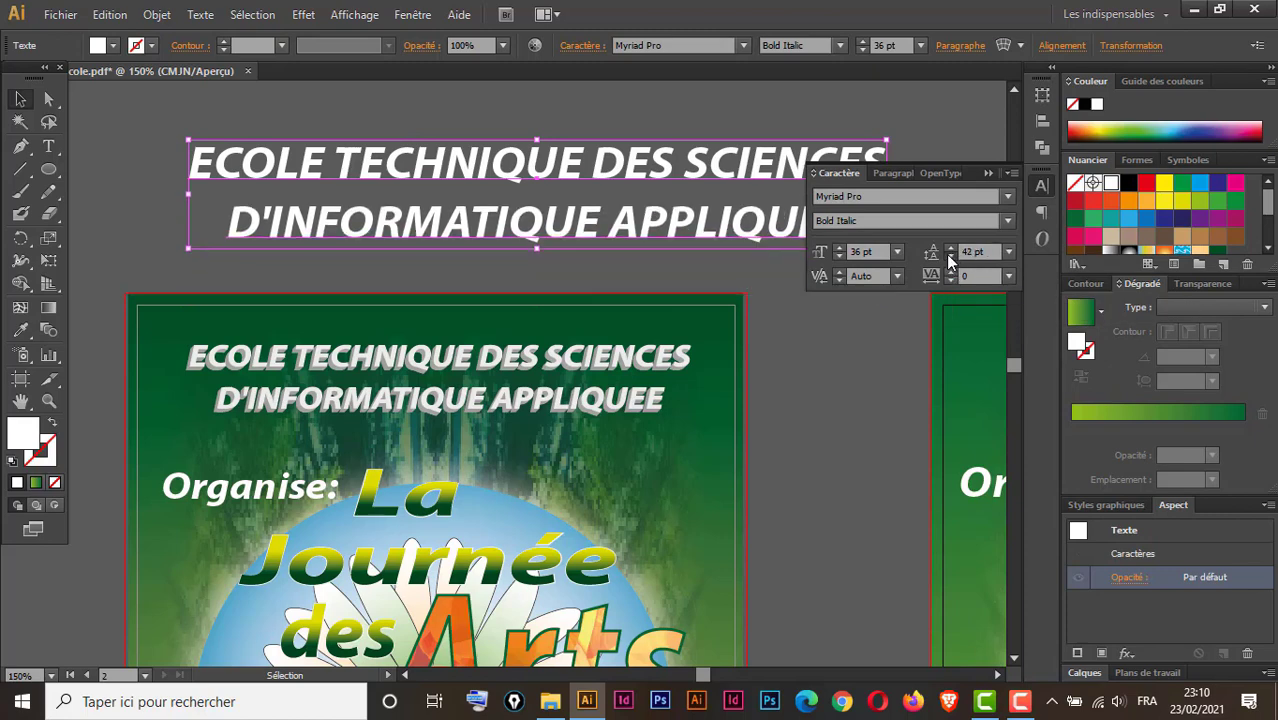
pyautogui.click(949, 257)
pyautogui.click(949, 257)
pyautogui.click(949, 257)
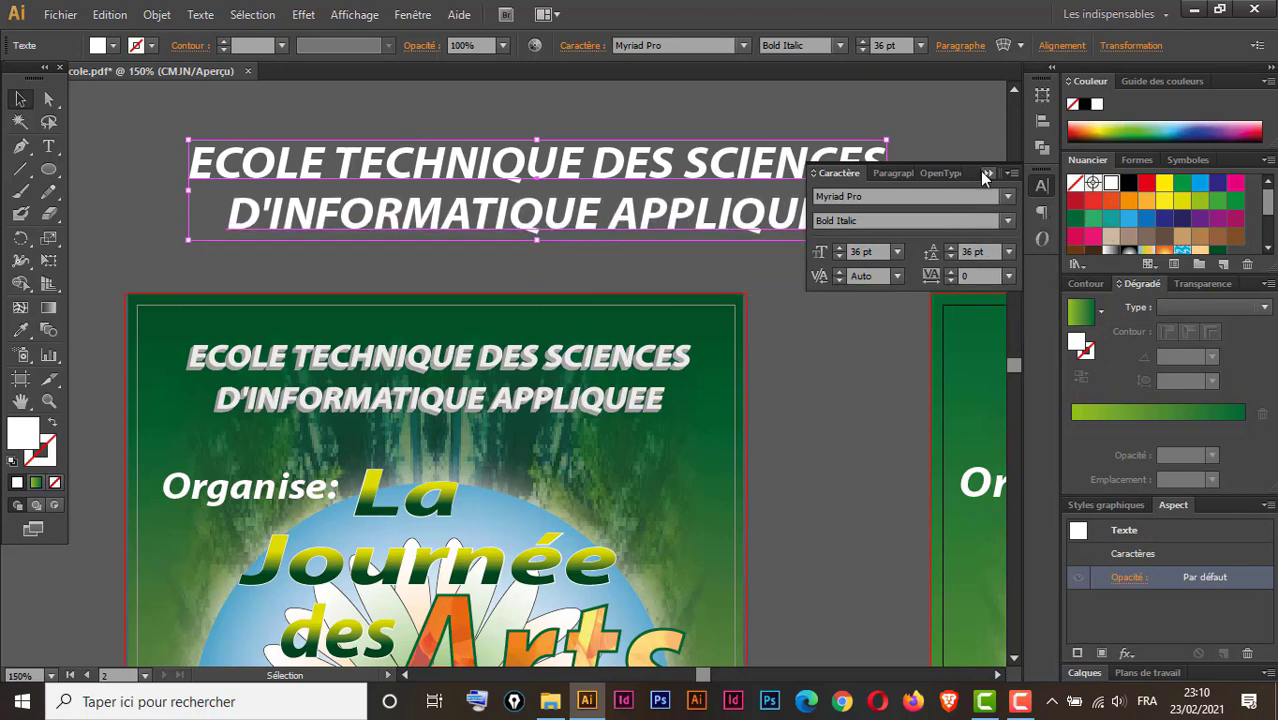
pyautogui.click(988, 172)
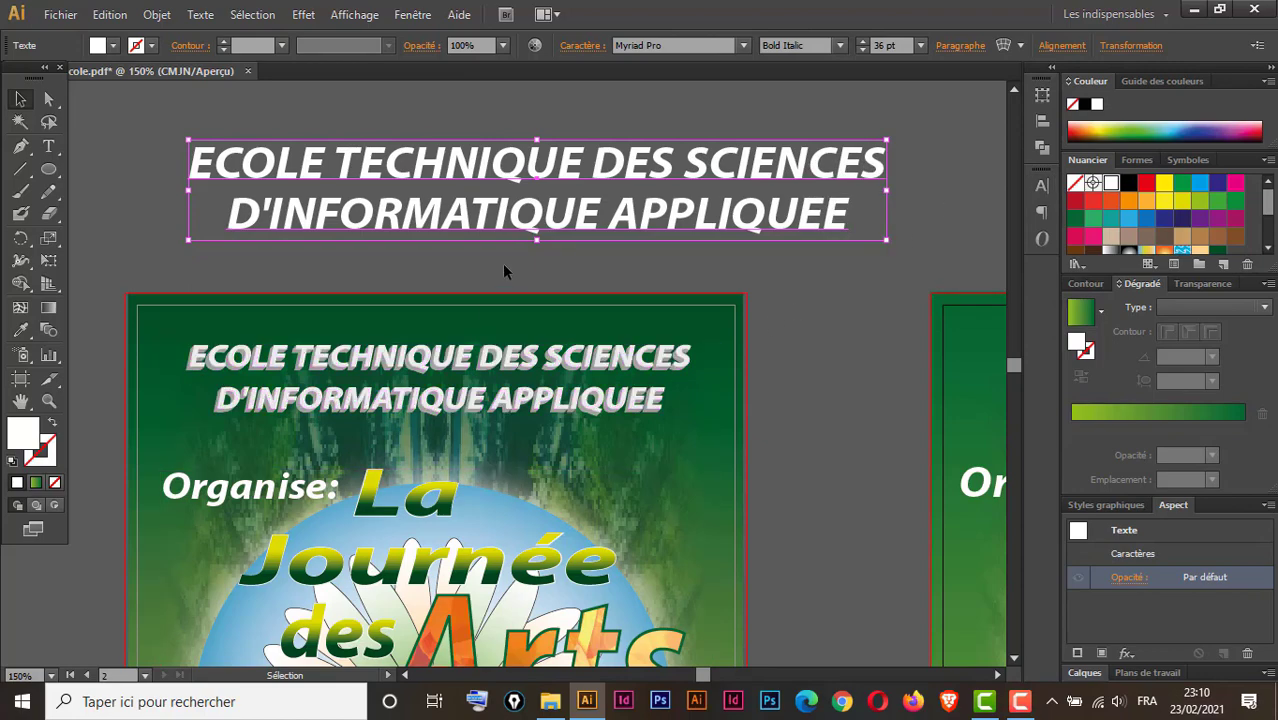
pyautogui.click(502, 265)
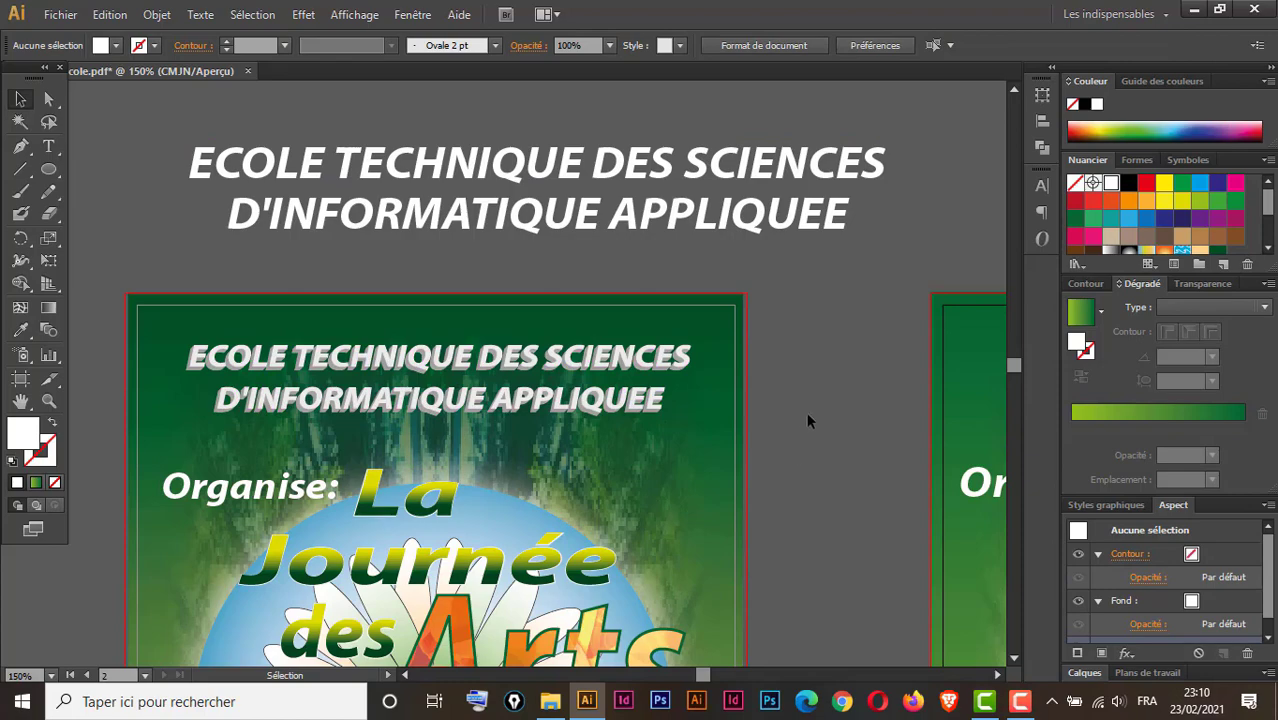
# Move the school-name heading onto the second artboard, scale it down to about 25.38 pt and centre it above "Organise :".
pyautogui.moveTo(778, 394); pyautogui.dragTo(374, 423)
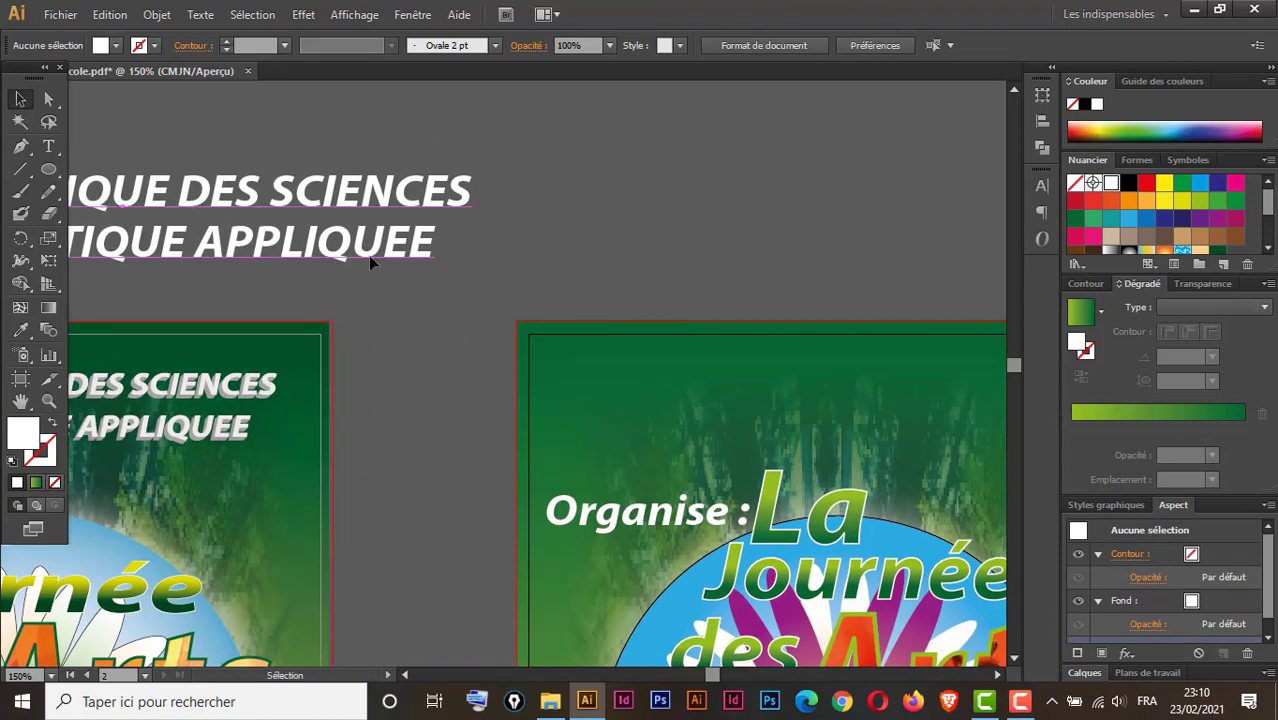
pyautogui.moveTo(370, 262); pyautogui.dragTo(920, 378)
pyautogui.moveTo(714, 403); pyautogui.dragTo(499, 345)
pyautogui.moveTo(289, 255); pyautogui.dragTo(434, 297)
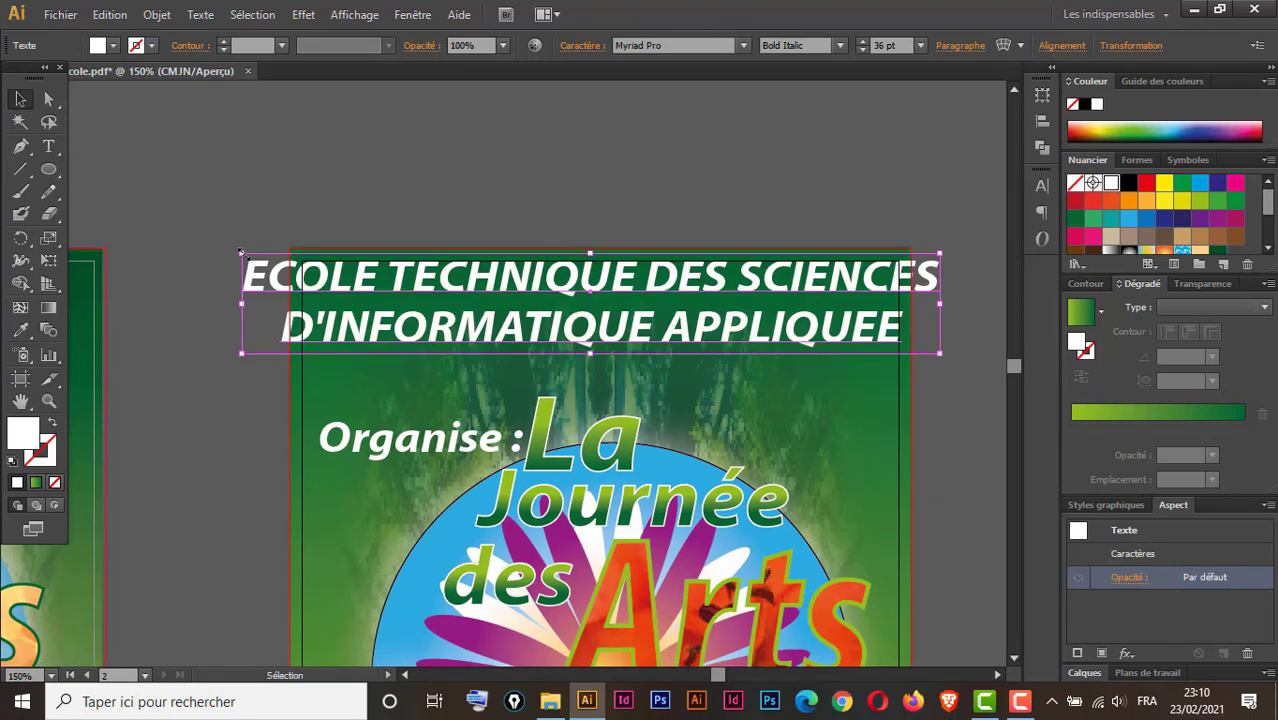
pyautogui.moveTo(241, 253); pyautogui.dragTo(448, 287)
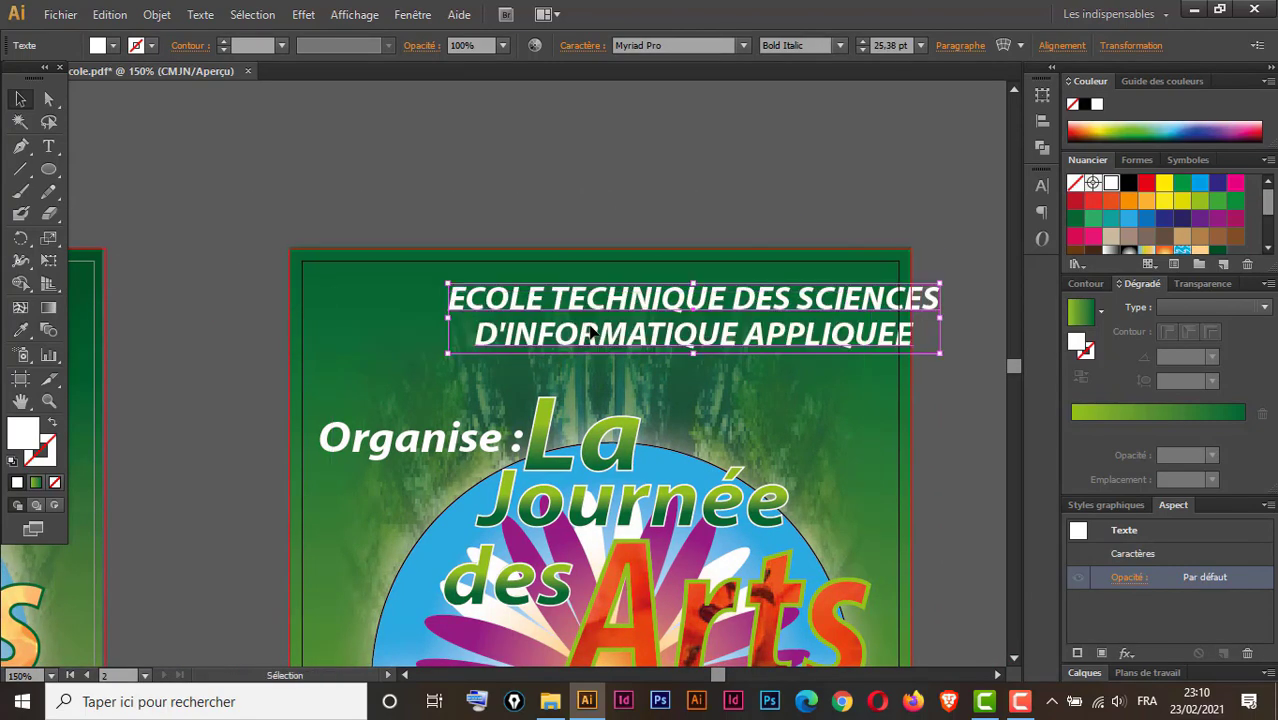
pyautogui.moveTo(673, 312); pyautogui.dragTo(596, 323)
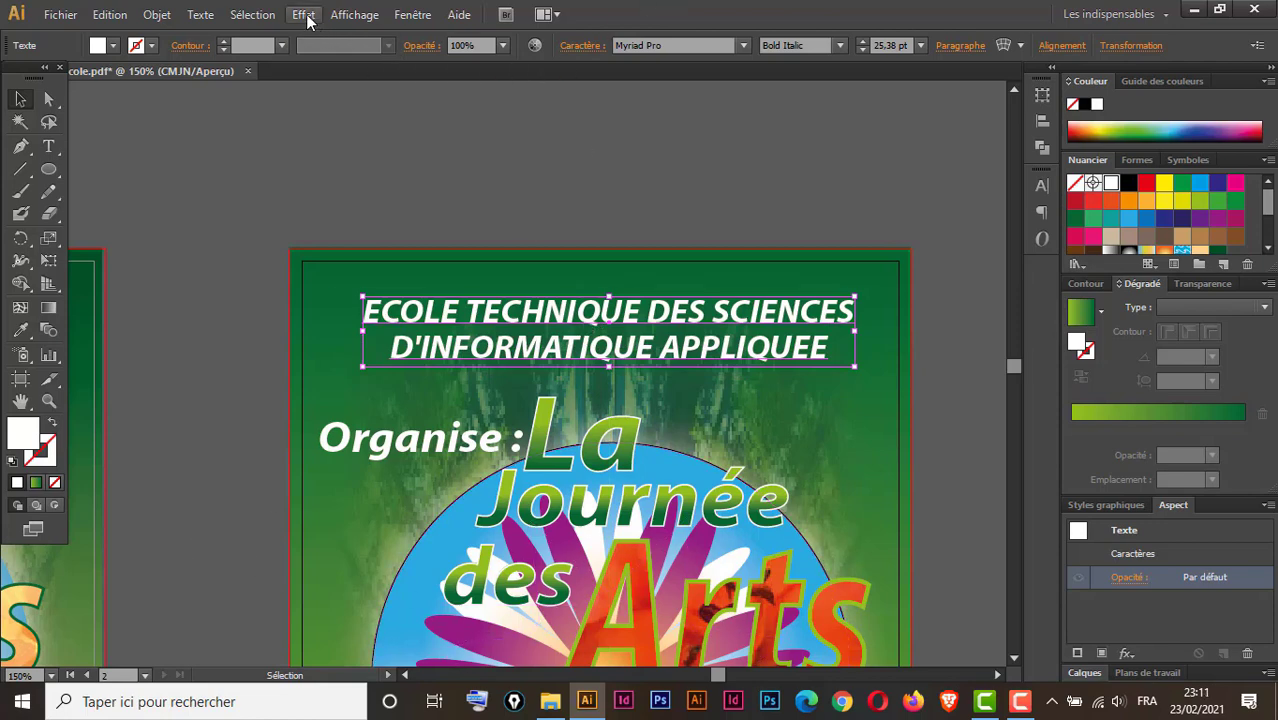
# Start a 3D Extrude & Bevel effect on the school-name heading with the preview enabled.
pyautogui.moveTo(671, 245); pyautogui.dragTo(448, 177)
pyautogui.keyDown('ctrl'); pyautogui.click(381, 248); pyautogui.keyUp('ctrl')
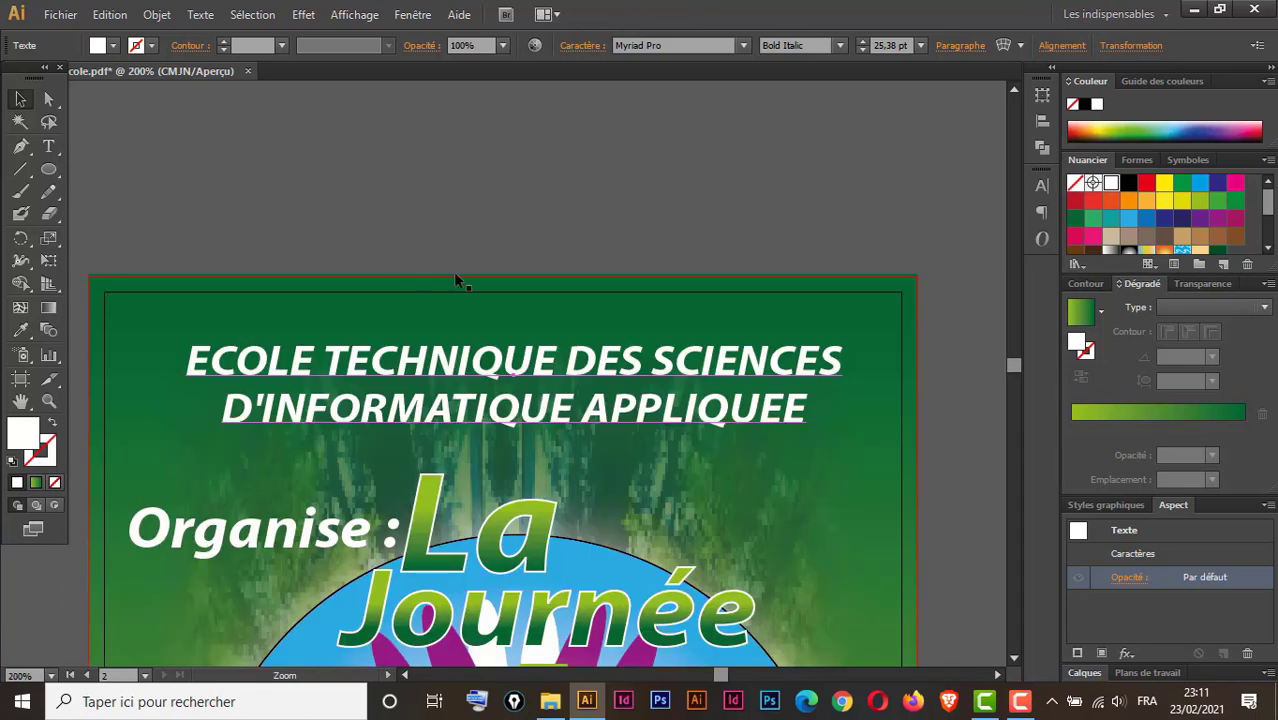
pyautogui.moveTo(630, 242); pyautogui.dragTo(562, 94)
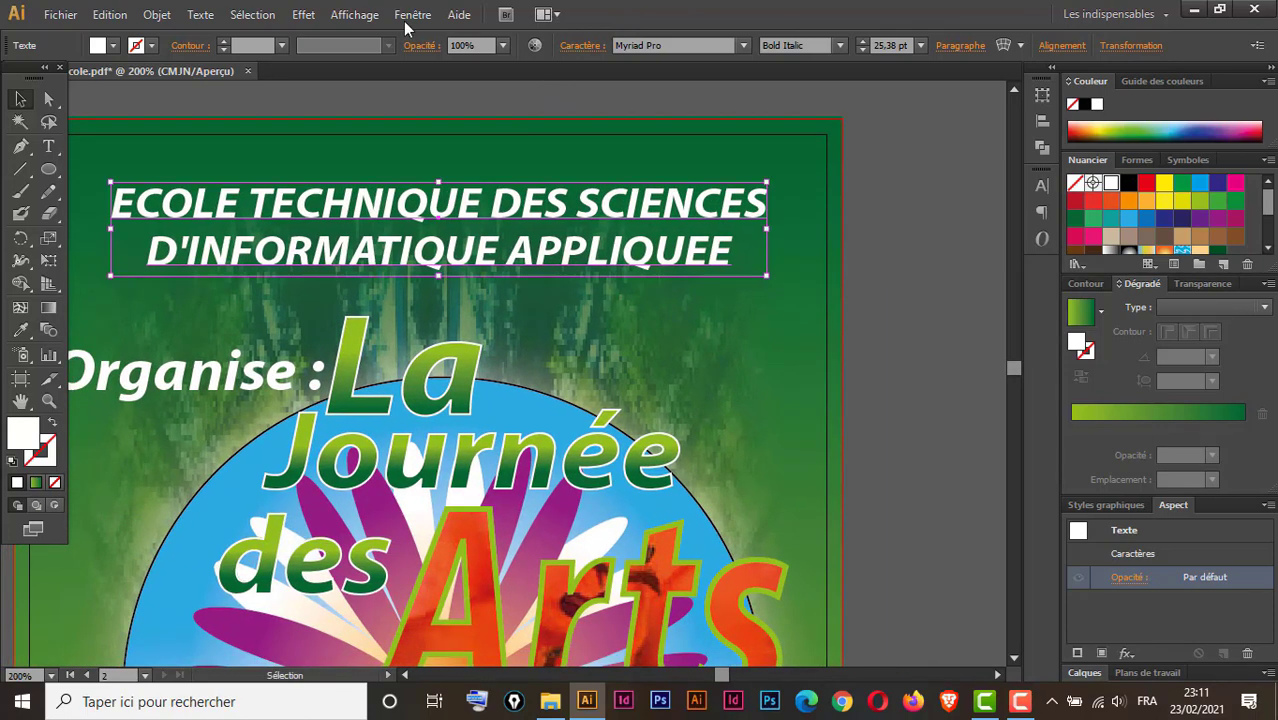
pyautogui.click(303, 14)
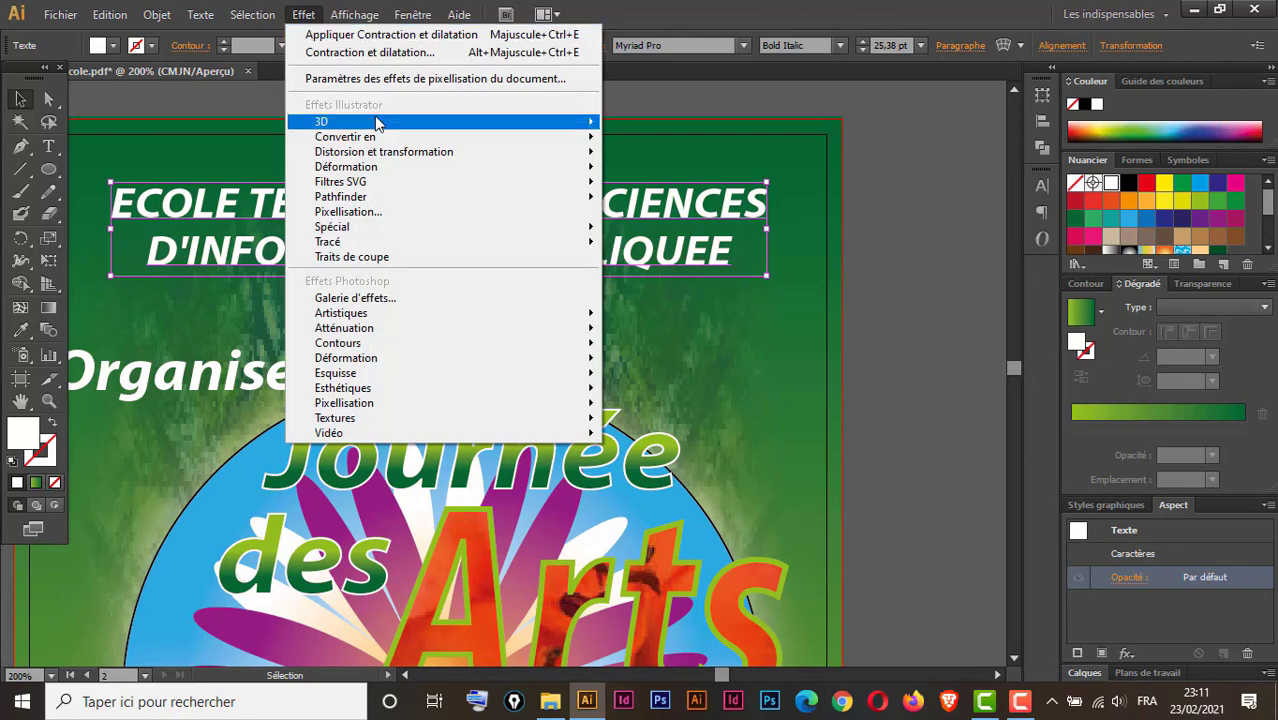
pyautogui.moveTo(378, 122)
pyautogui.click(692, 126)
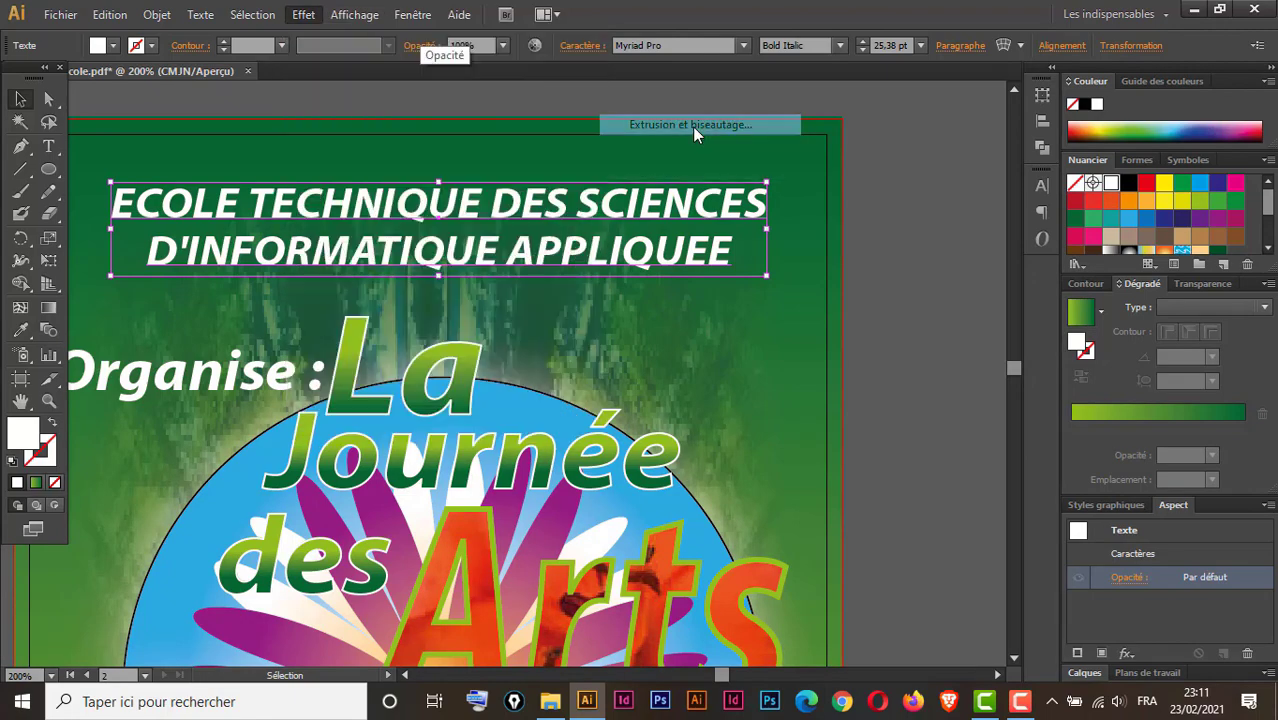
pyautogui.moveTo(953, 240); pyautogui.dragTo(1034, 180)
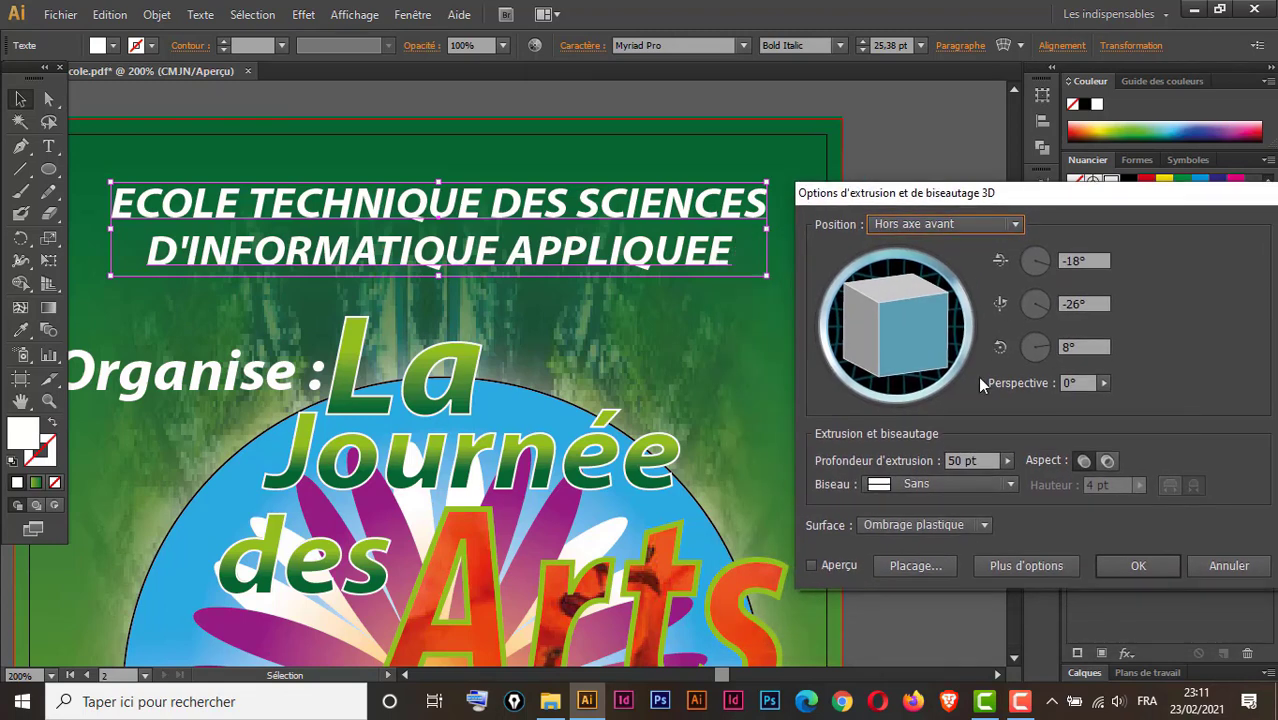
pyautogui.click(812, 565)
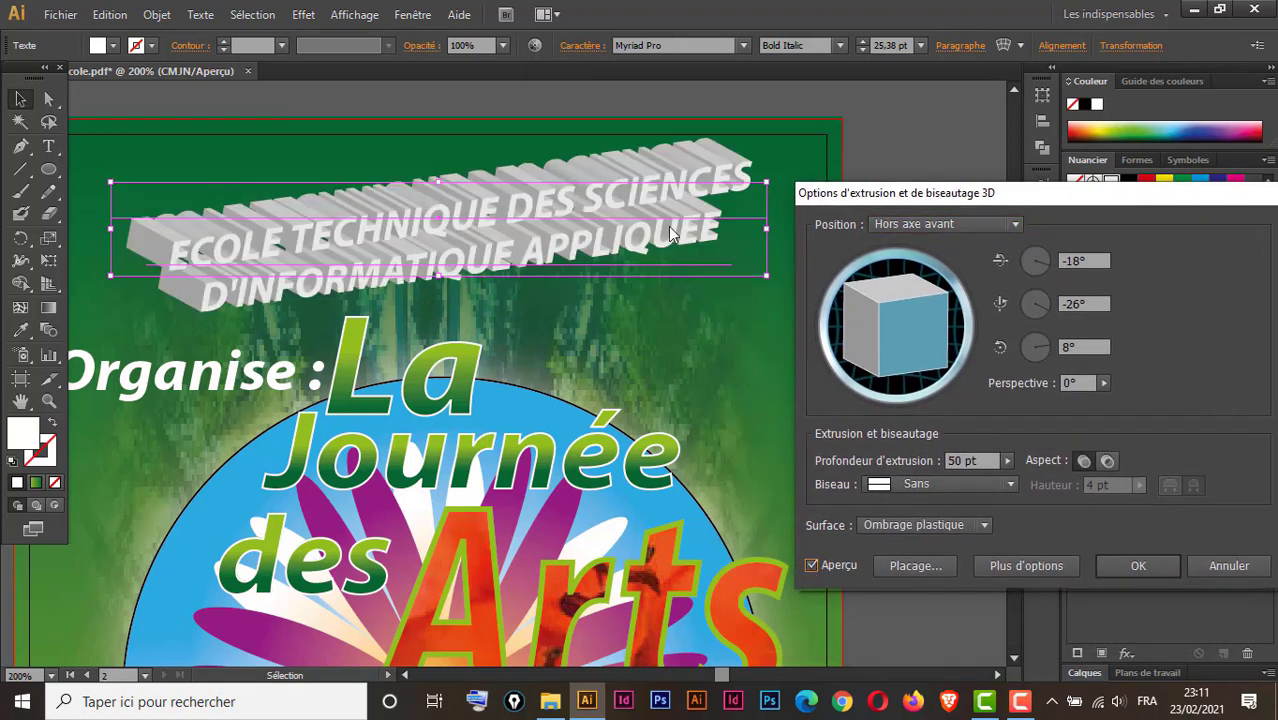
# Set the heading's extrusion depth to 7 pt.
pyautogui.click(963, 461)
pyautogui.press('Down')
pyautogui.press('Down')
pyautogui.press('Down')
pyautogui.press('Down')
pyautogui.press('Down')
pyautogui.press('Down')
pyautogui.press('Down')
pyautogui.press('Down')
pyautogui.press('Down')
pyautogui.press('Down')
pyautogui.press('Down')
pyautogui.press('Down')
pyautogui.press('Down')
pyautogui.press('Down')
pyautogui.press('Down')
pyautogui.press('Down')
pyautogui.press('Down')
pyautogui.press('Down')
pyautogui.press('Down')
pyautogui.press('Down')
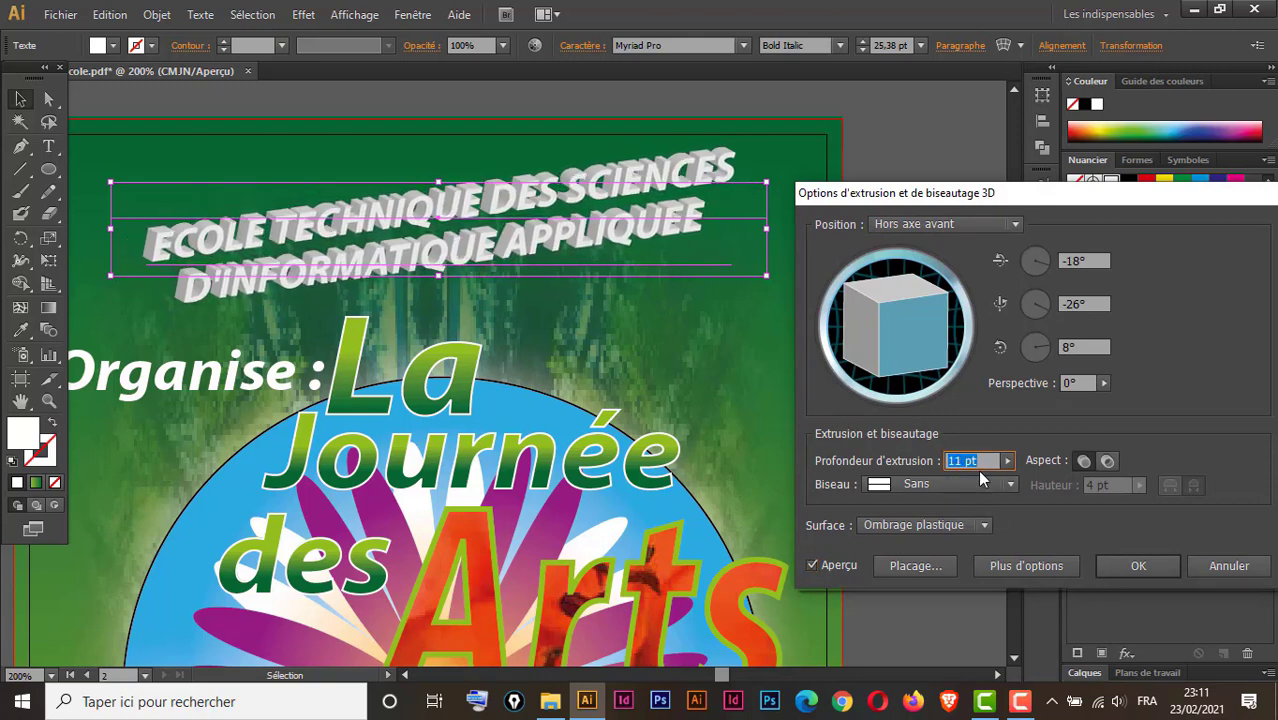
pyautogui.press('Down')
pyautogui.press('Down')
pyautogui.press('Down')
pyautogui.press('Down')
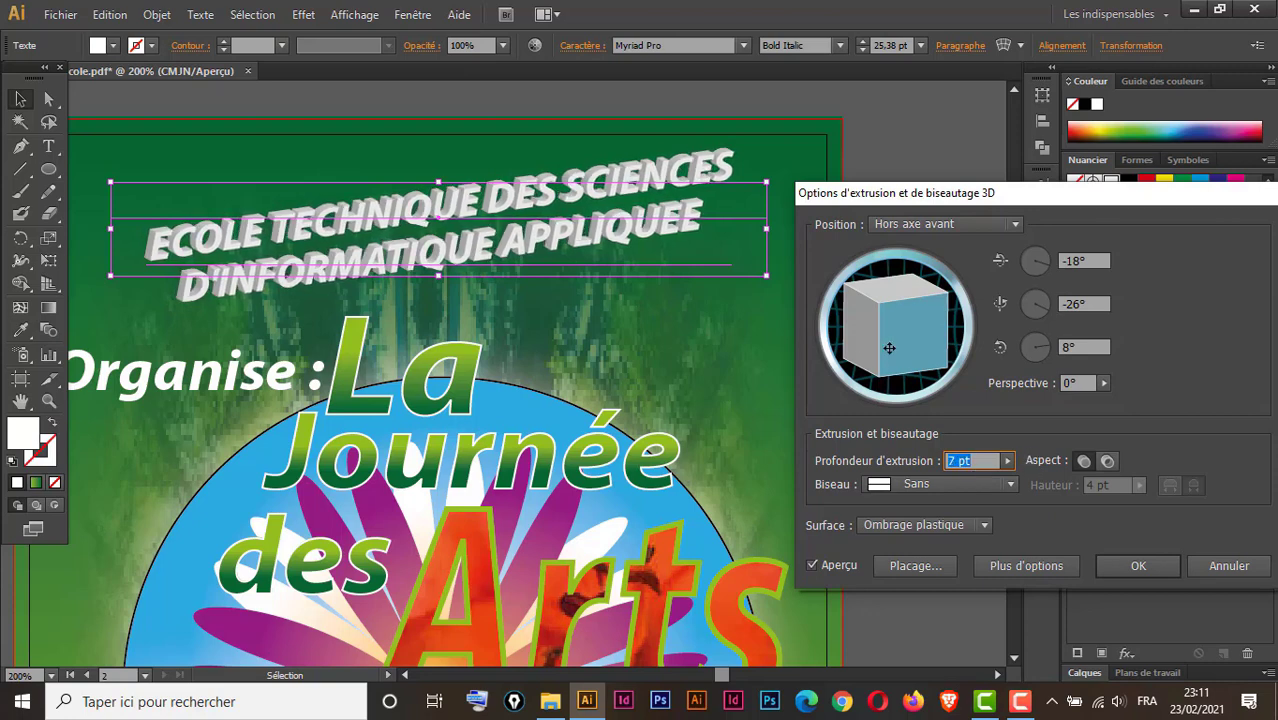
# Try out free rotations of the heading's extrusion, and reset its position to the Avant preset.
pyautogui.moveTo(889, 347); pyautogui.dragTo(891, 317)
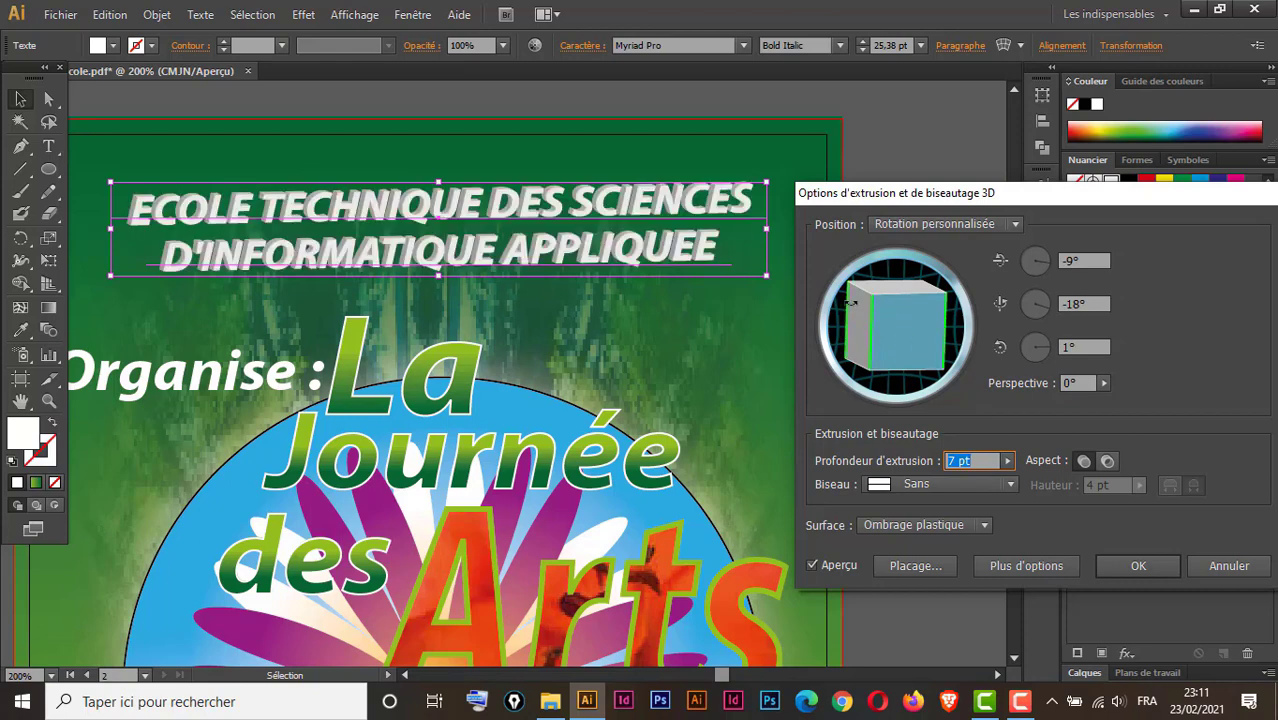
pyautogui.moveTo(864, 310); pyautogui.dragTo(882, 308)
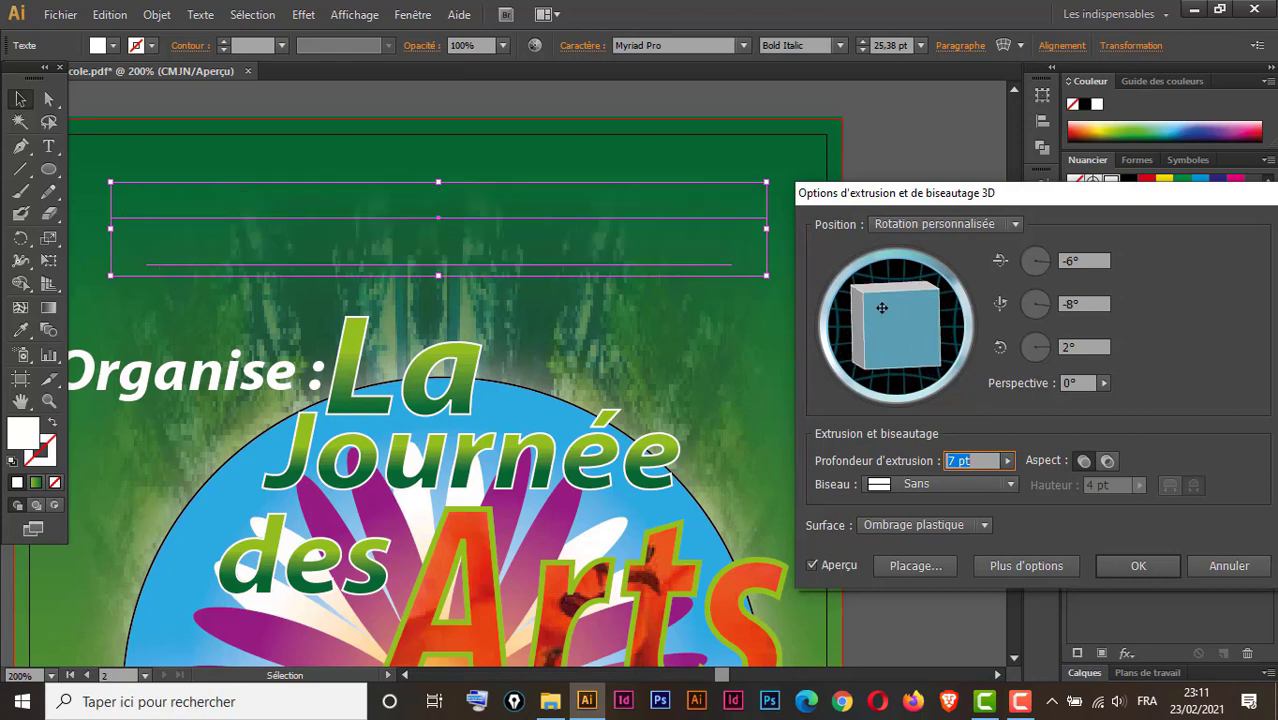
pyautogui.click(962, 223)
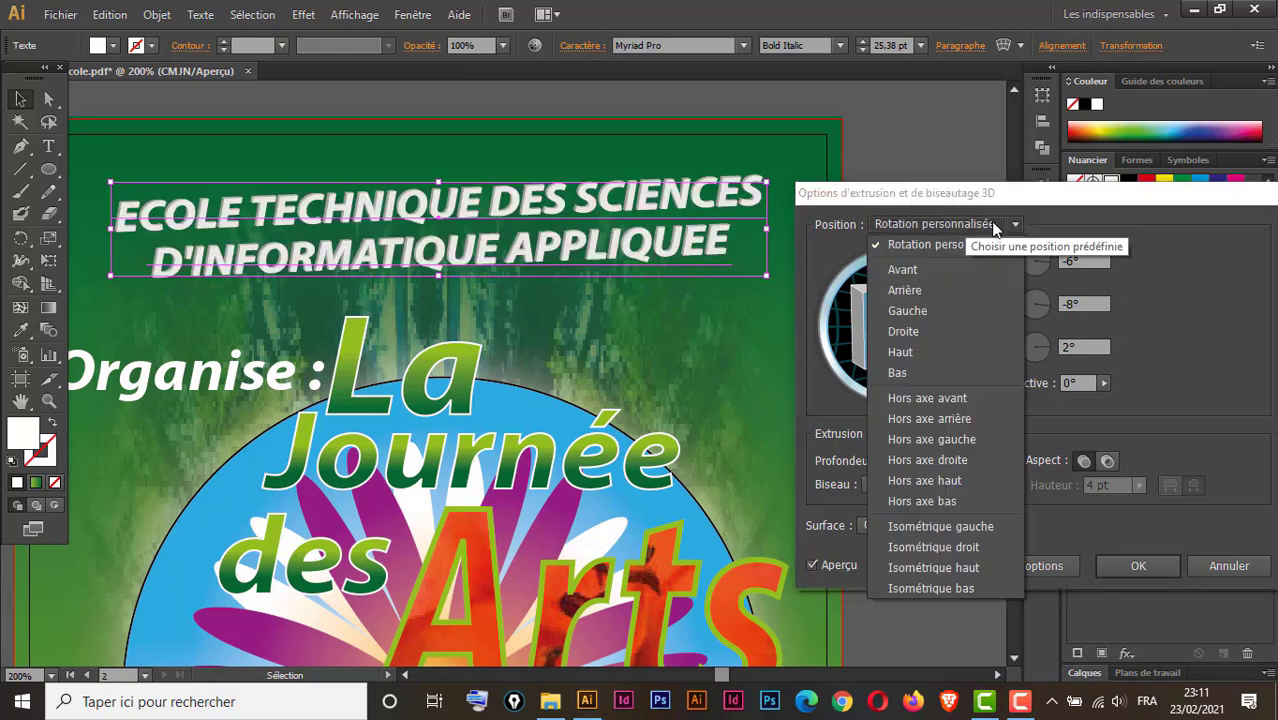
pyautogui.click(926, 268)
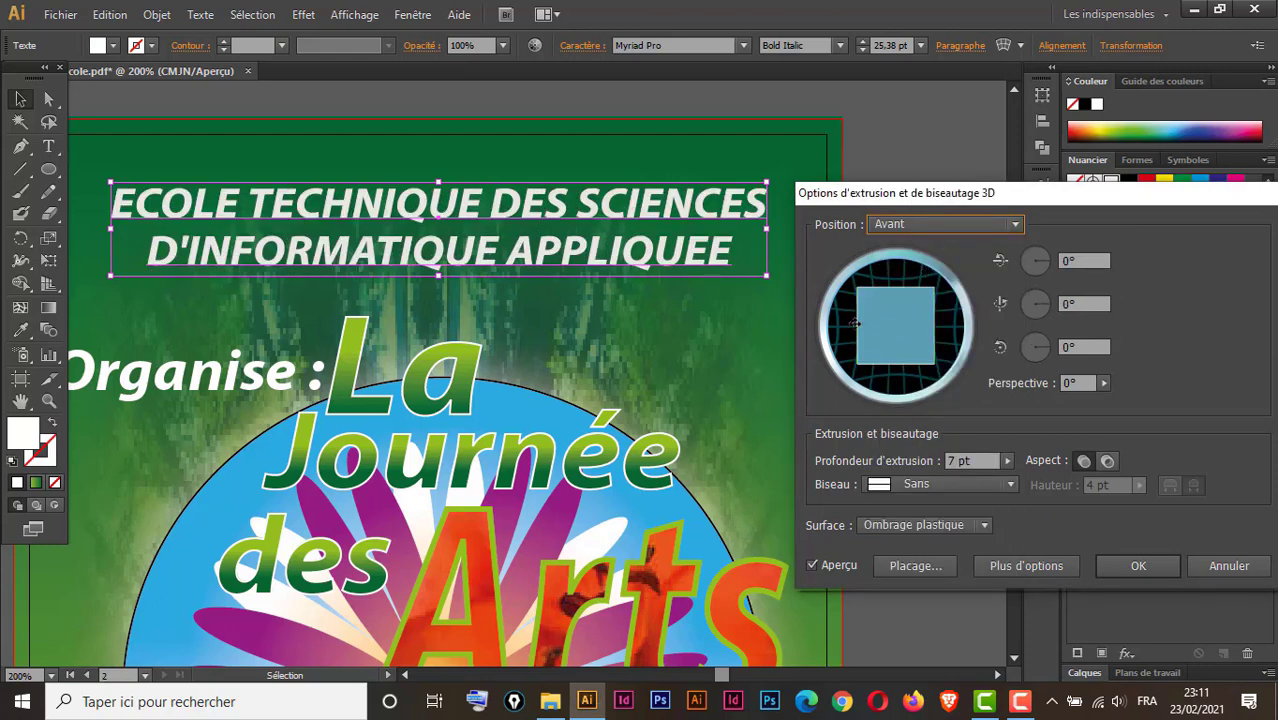
# Rotate the heading's extrusion to 2°, -14° and 0°, and apply the 3D effect.
pyautogui.moveTo(860, 321); pyautogui.dragTo(863, 320)
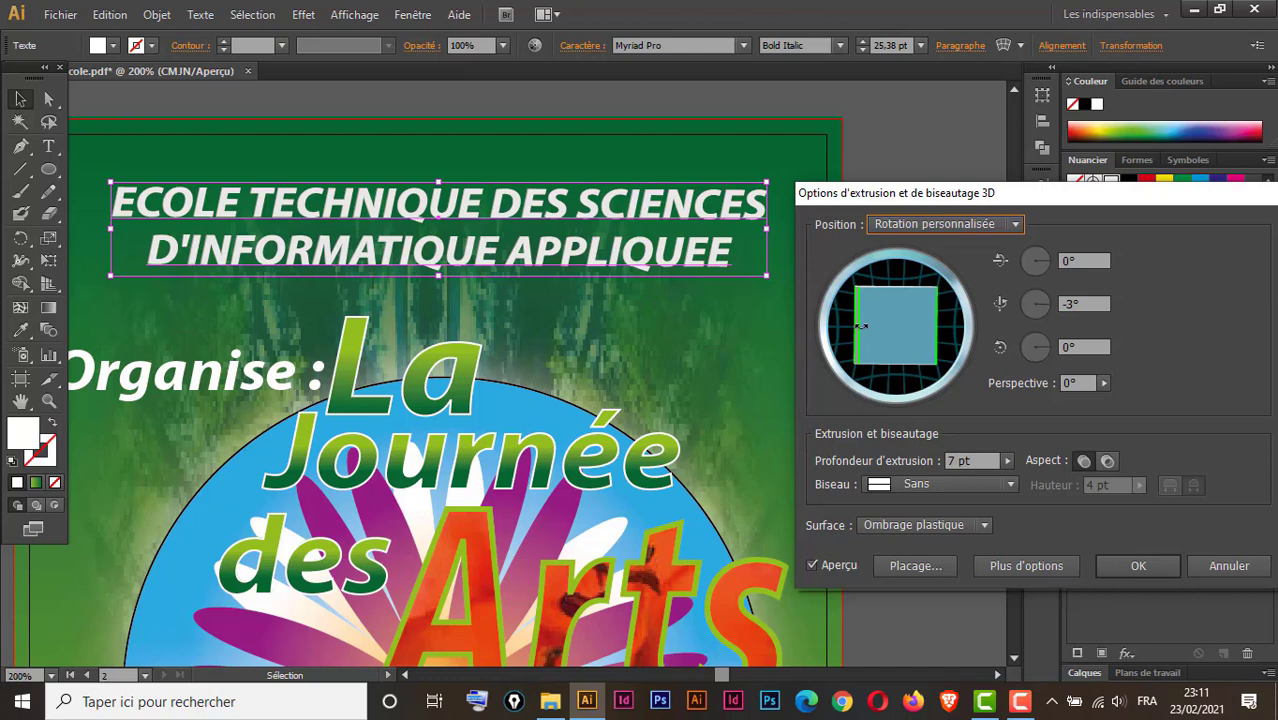
pyautogui.click(861, 326)
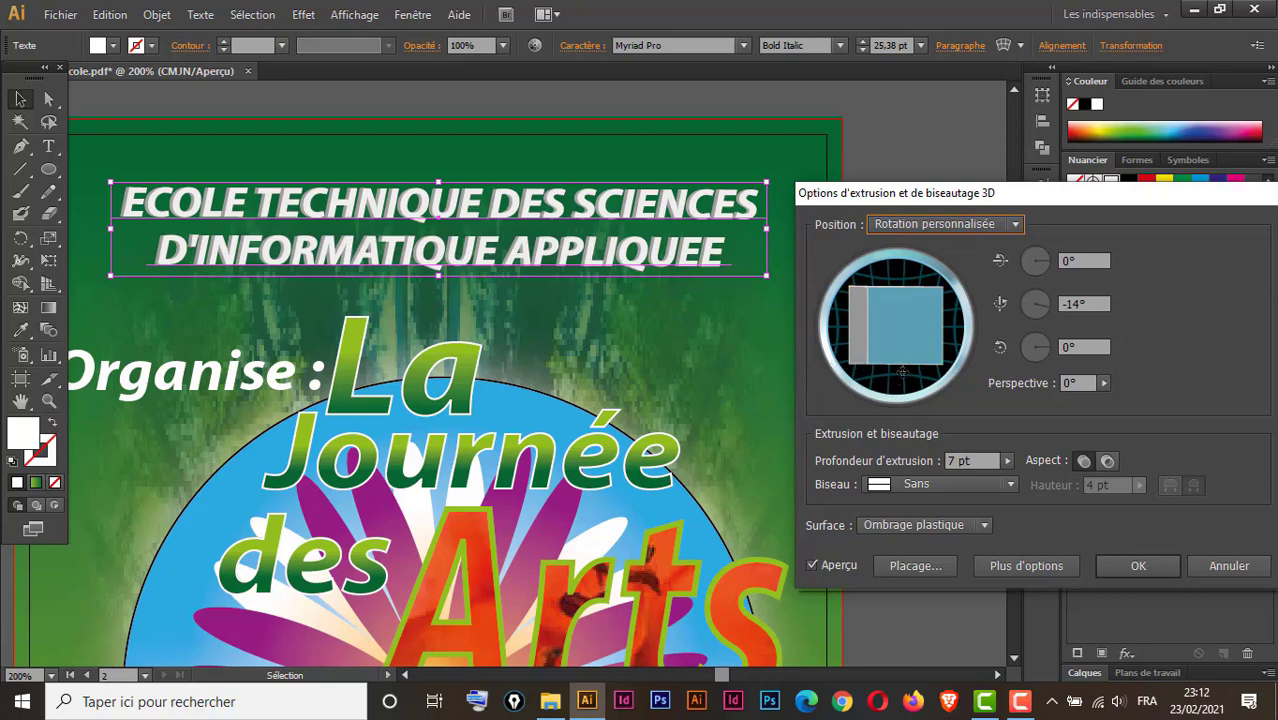
pyautogui.moveTo(902, 372); pyautogui.dragTo(903, 365)
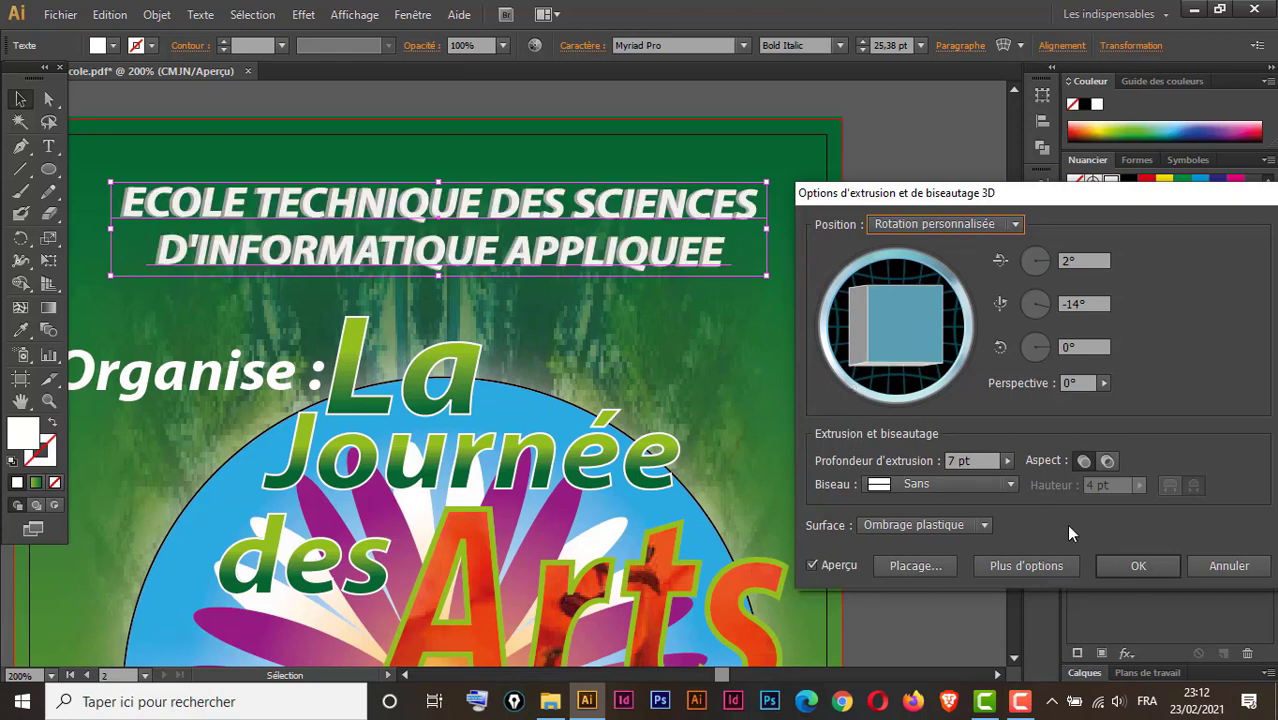
pyautogui.click(1141, 565)
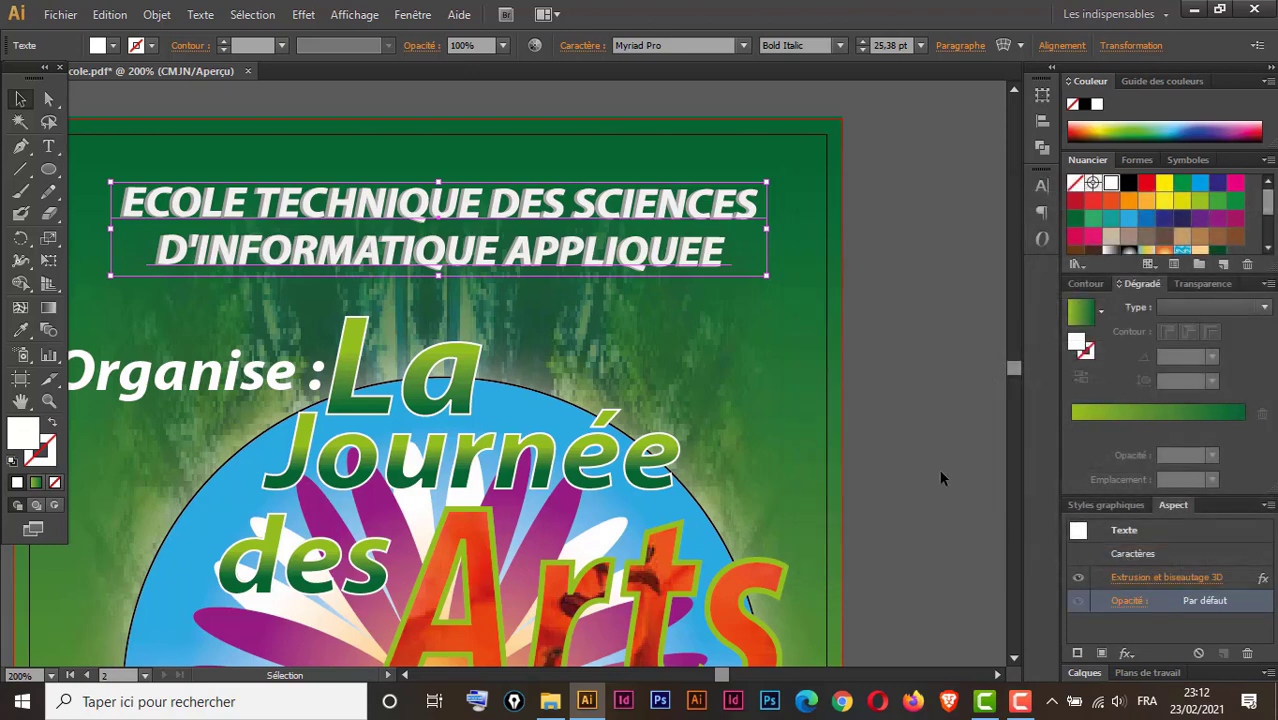
# Create a separate text object reading "5" in the empty area below the original poster on the first artboard.
pyautogui.hotkey('ctrl', '-')
pyautogui.hotkey('ctrl', '-')
pyautogui.hotkey('ctrl', '-')
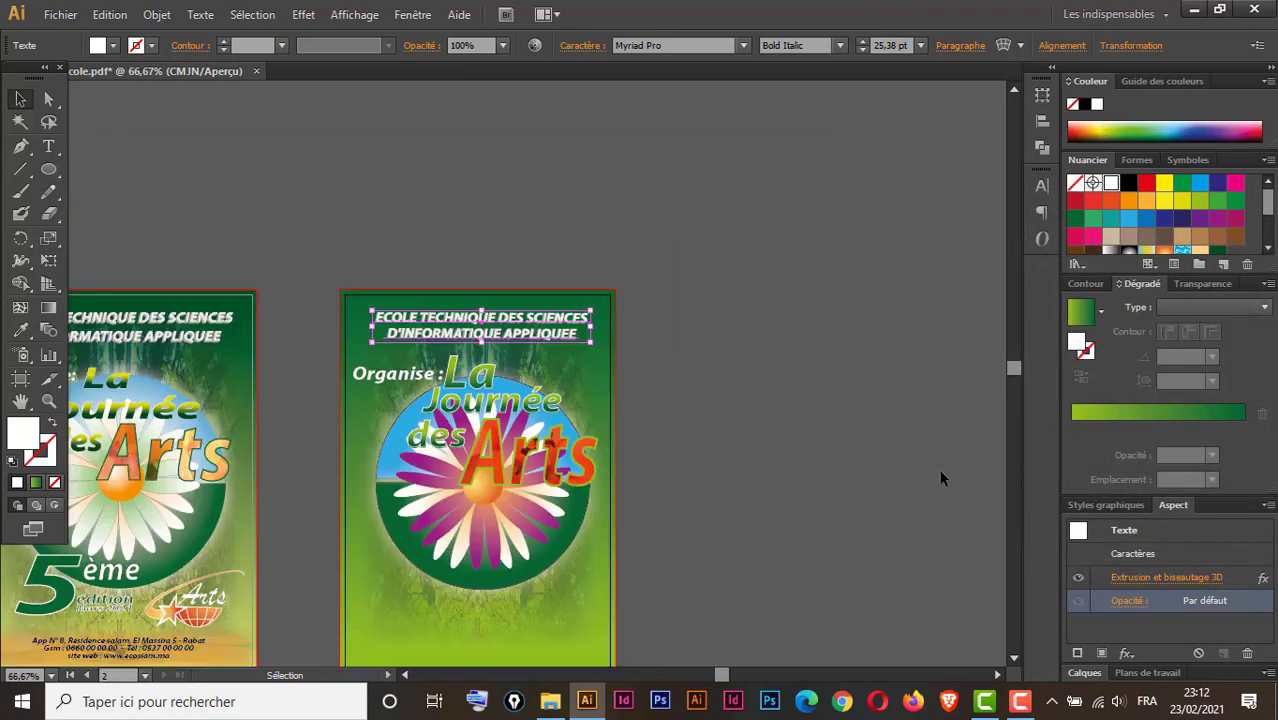
pyautogui.press('space')
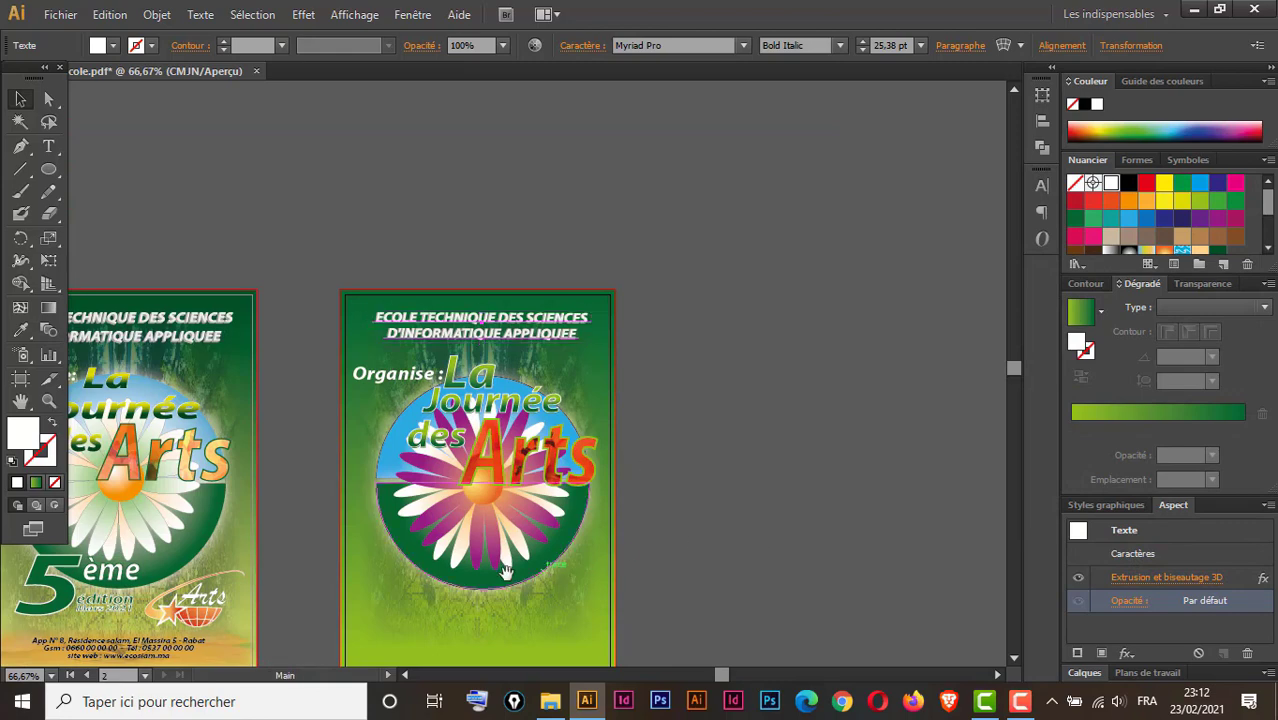
pyautogui.moveTo(507, 571); pyautogui.dragTo(696, 374)
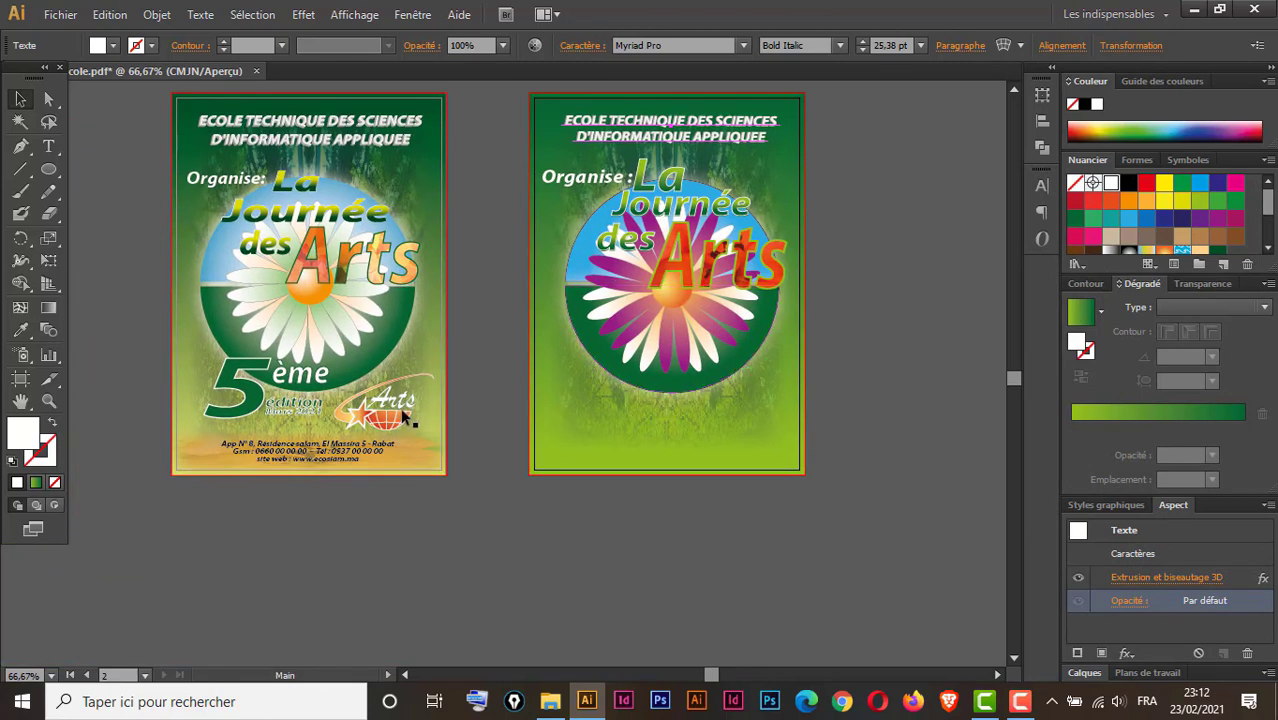
pyautogui.hotkey('ctrl', 'space')
pyautogui.click(291, 409)
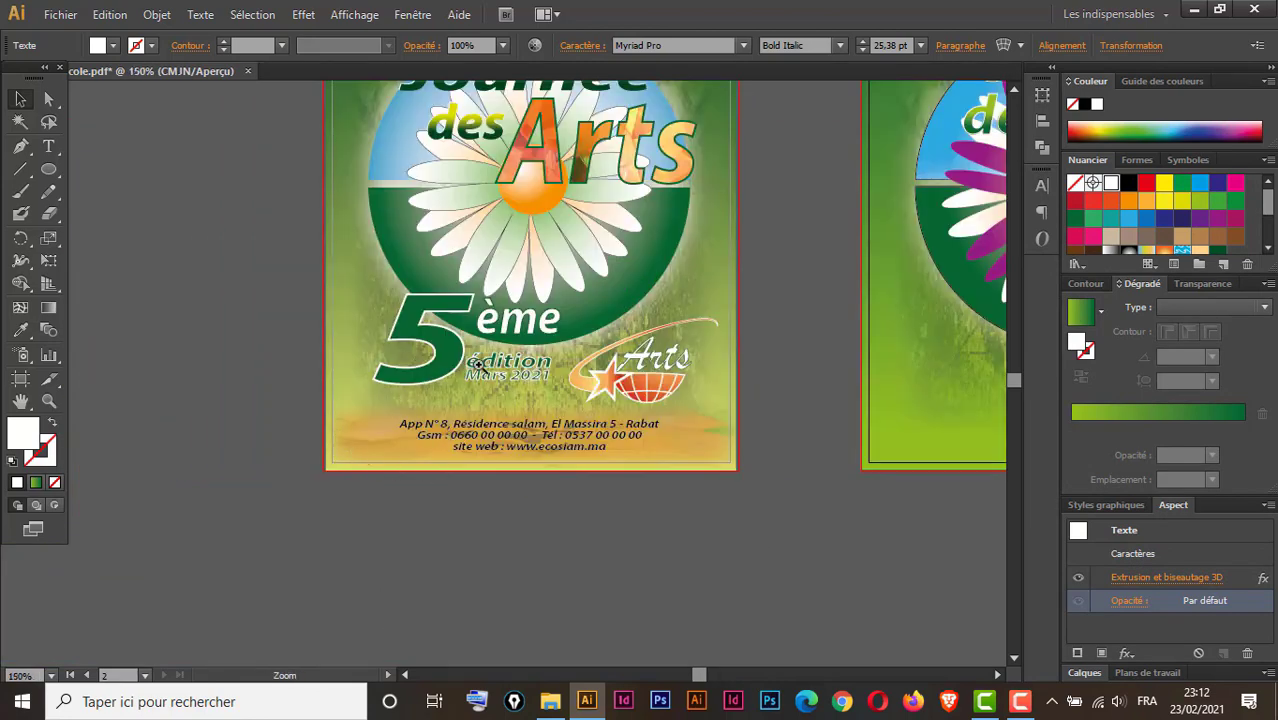
pyautogui.click(472, 366)
pyautogui.moveTo(529, 396); pyautogui.dragTo(404, 446)
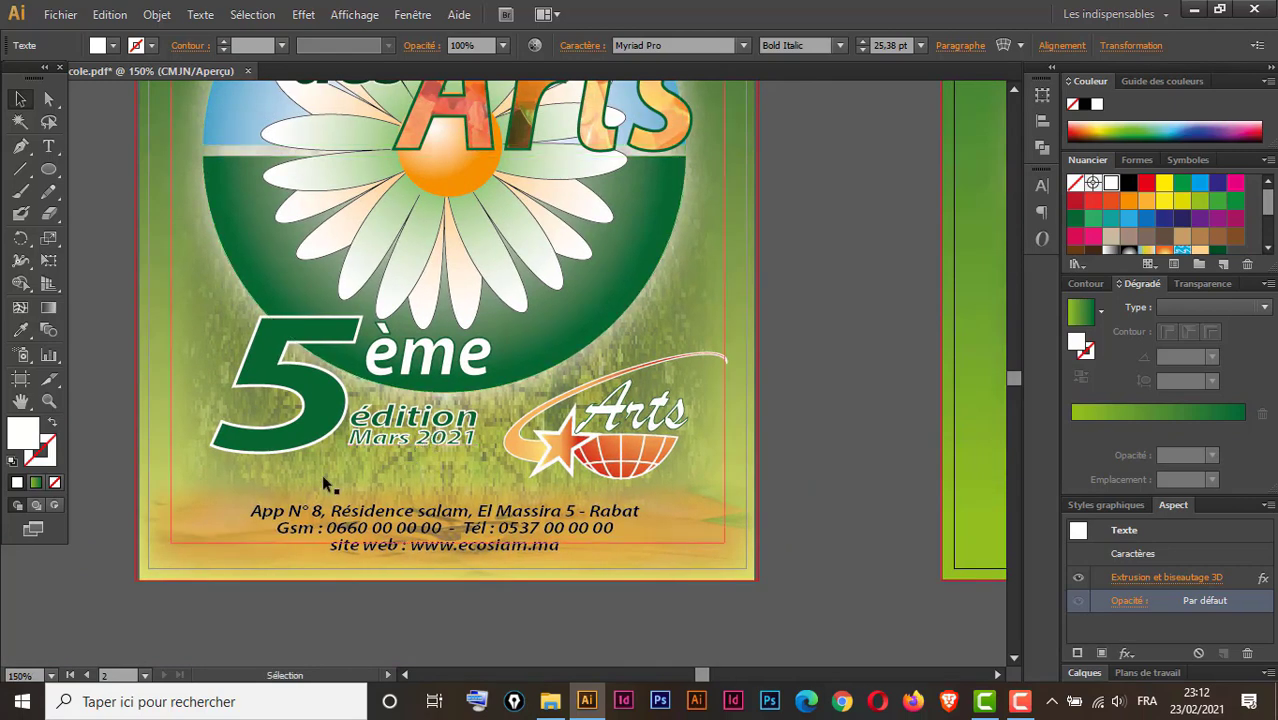
pyautogui.click(48, 146)
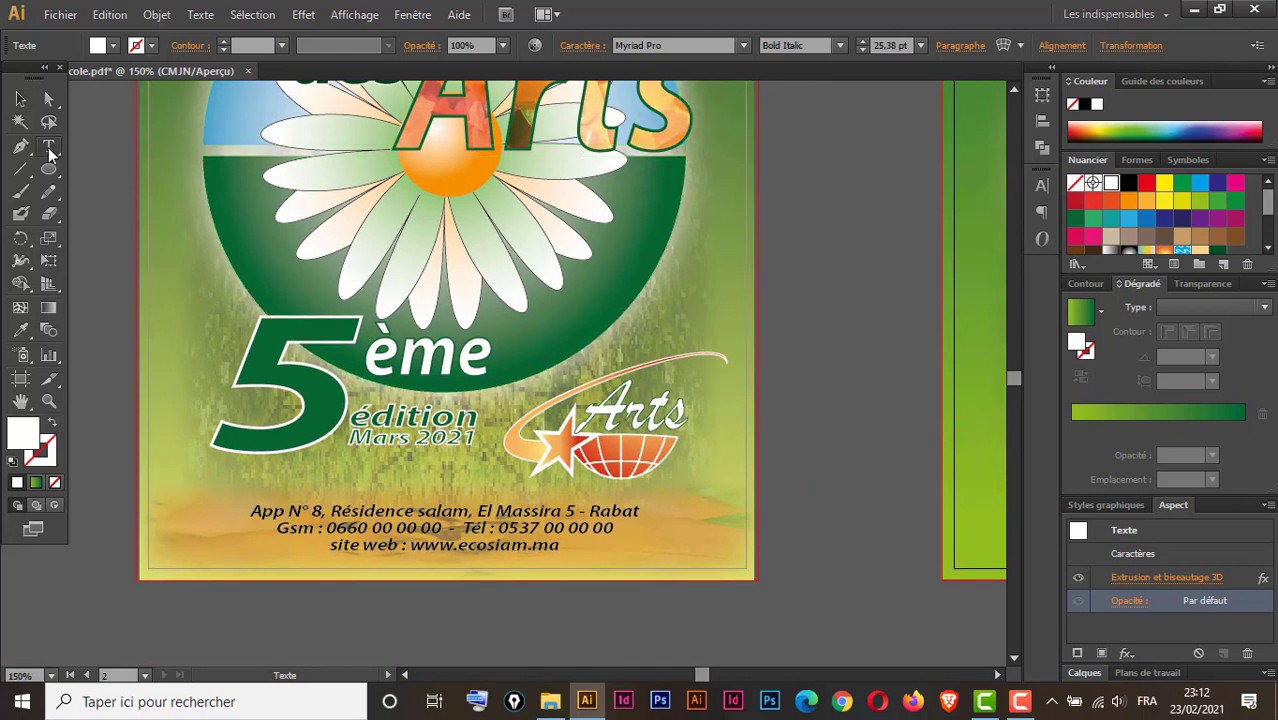
pyautogui.moveTo(347, 607); pyautogui.dragTo(460, 412)
pyautogui.click(341, 548)
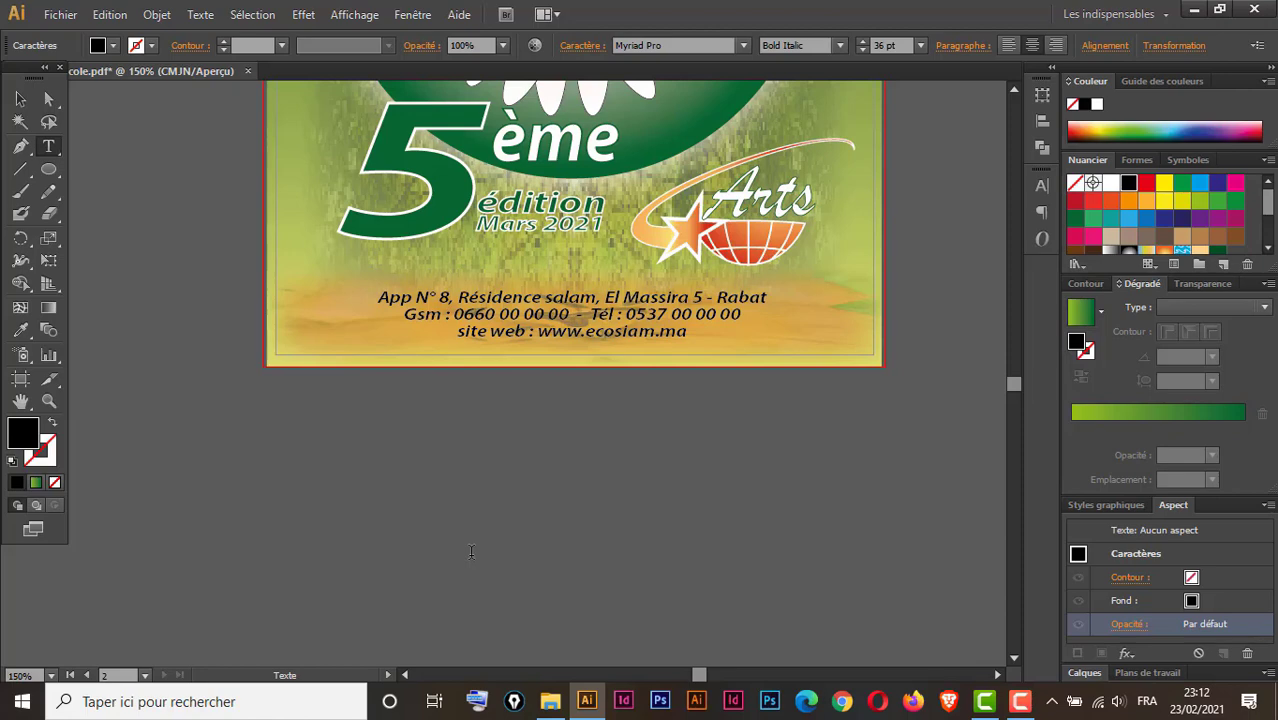
pyautogui.write('5')
# Scale the "5" up to about 200 pt and place it just below the original poster's lower edge.
pyautogui.click(20, 98)
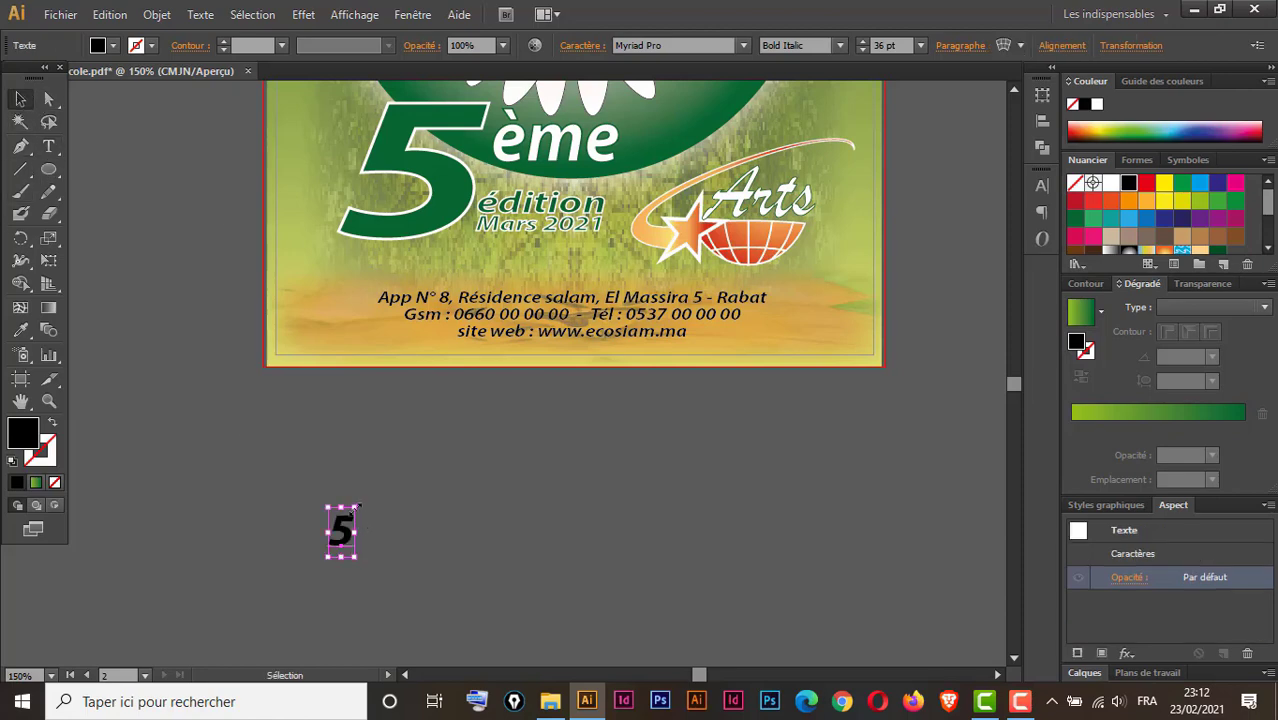
pyautogui.moveTo(357, 507); pyautogui.dragTo(600, 283)
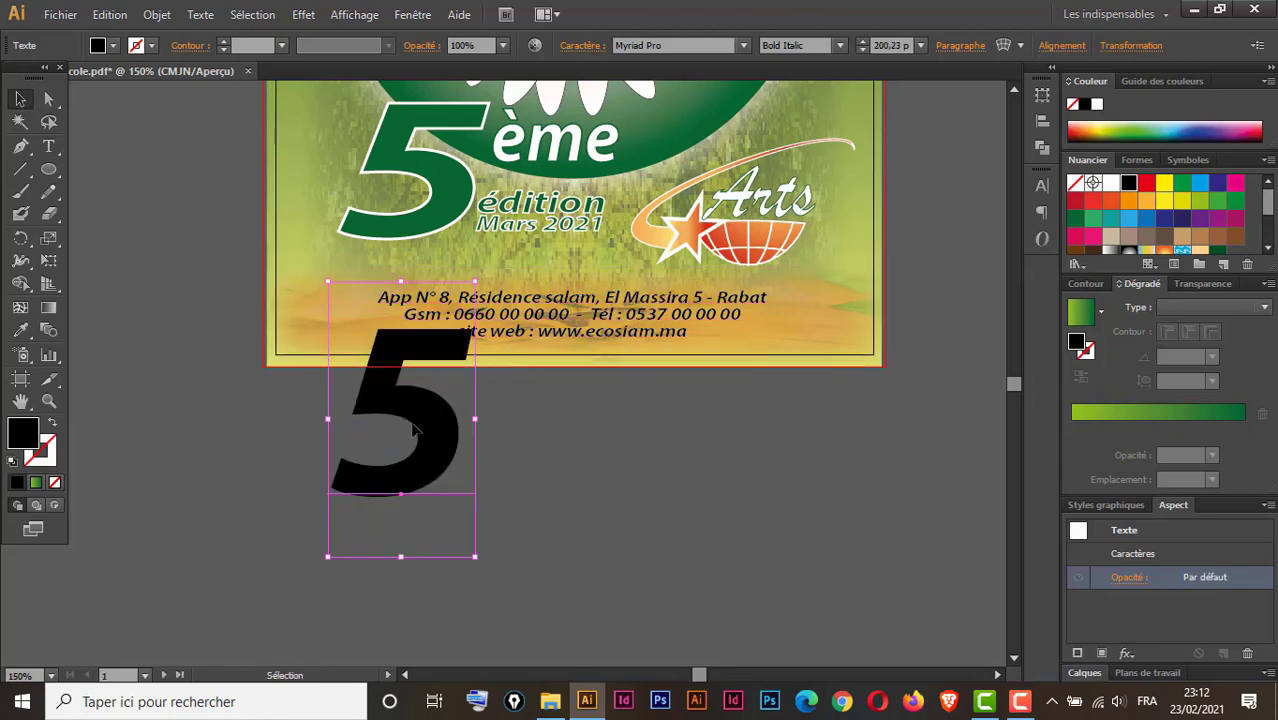
pyautogui.moveTo(415, 428); pyautogui.dragTo(378, 494)
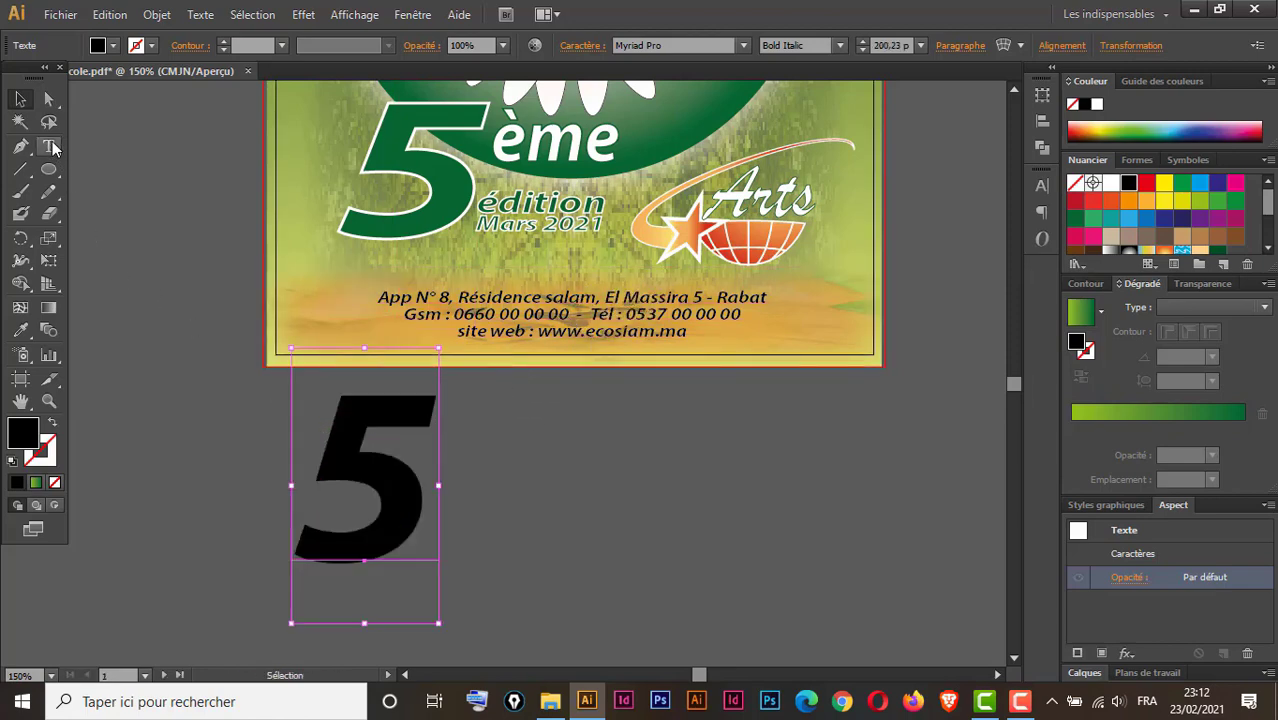
# Add a separate text "ème" and place it with a small gap beside the upper part of the large "5".
pyautogui.click(50, 147)
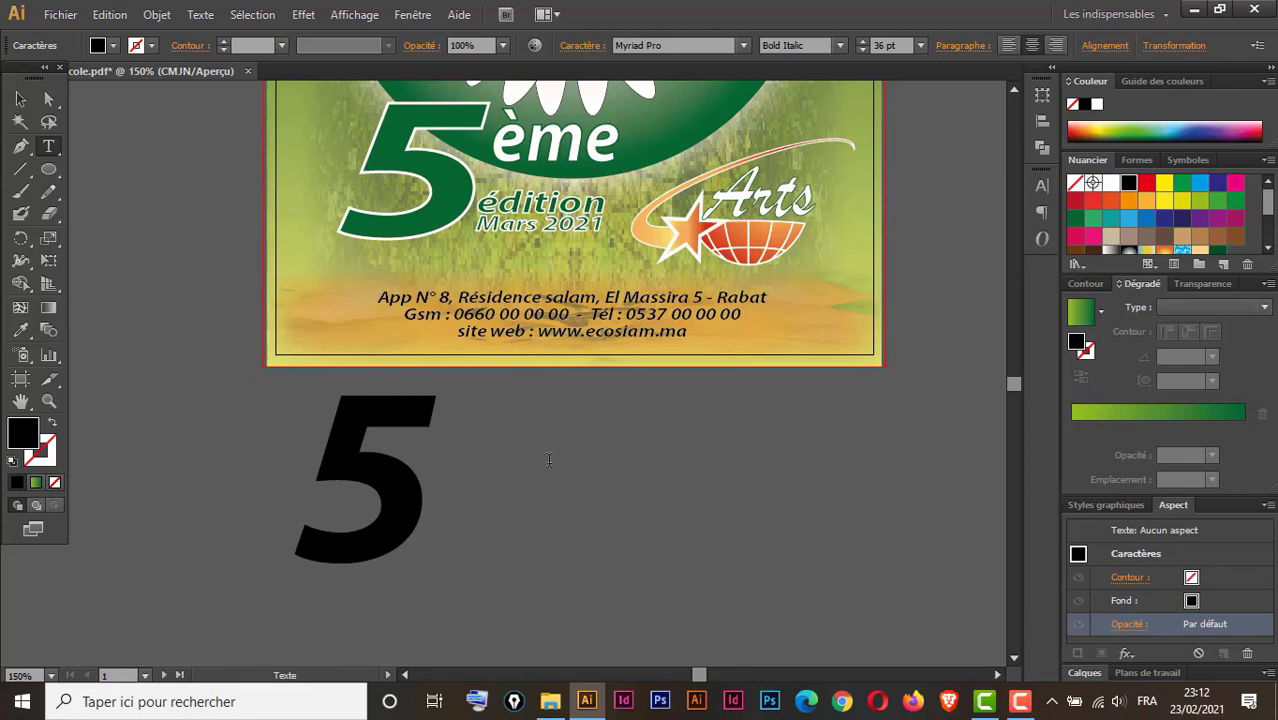
pyautogui.write('ème')
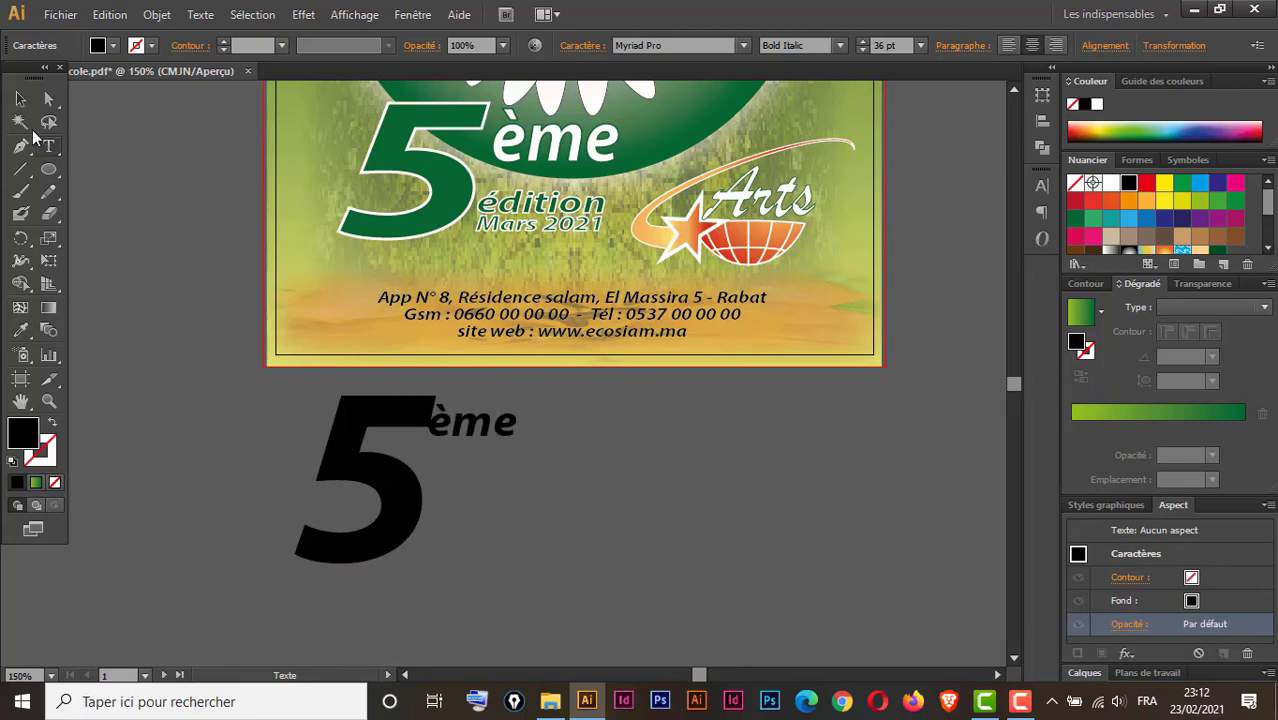
pyautogui.press('Escape')
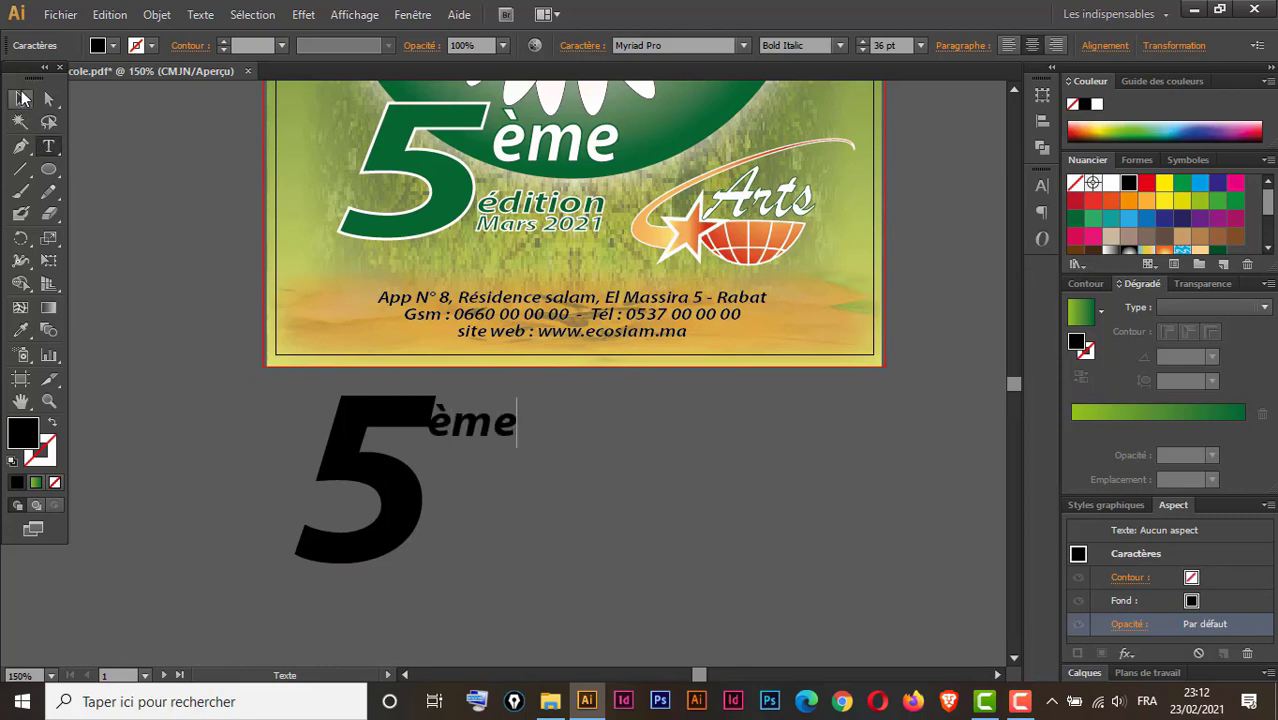
pyautogui.moveTo(505, 424); pyautogui.dragTo(551, 439)
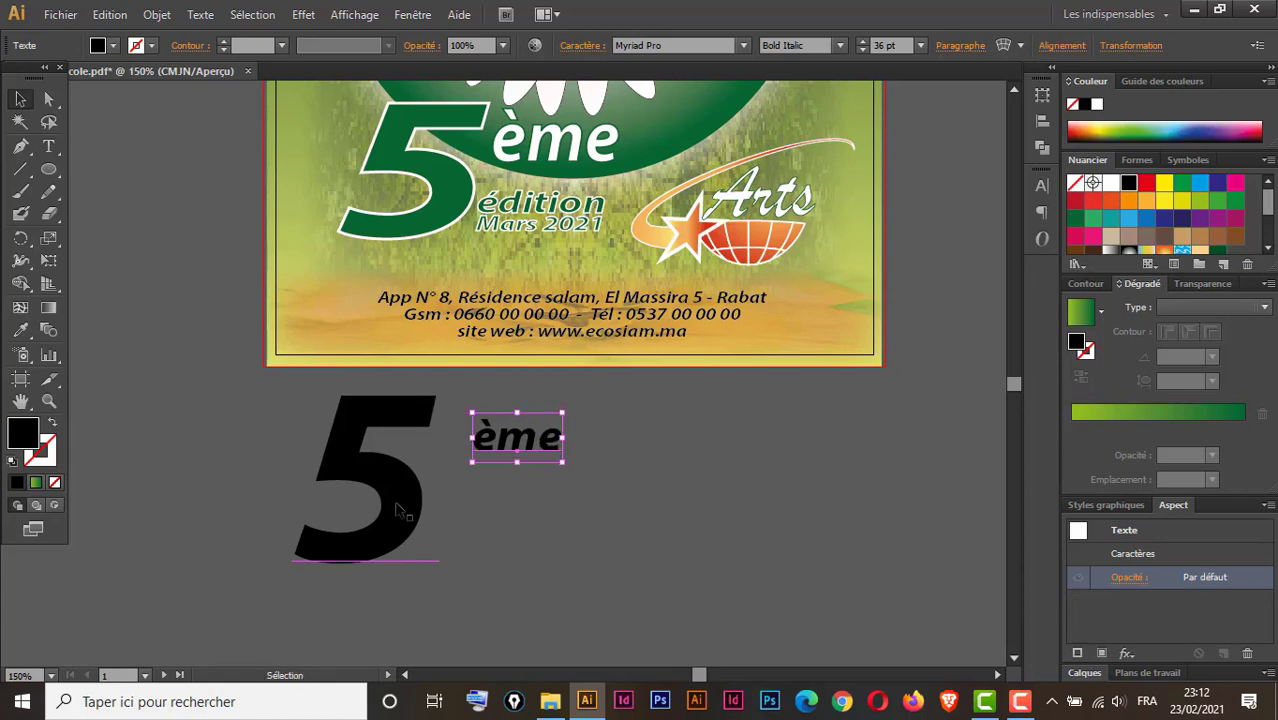
# Fill the large "5" with the dark green swatch and darken it to C 100, M 30, J 100, N 65.
pyautogui.click(395, 512)
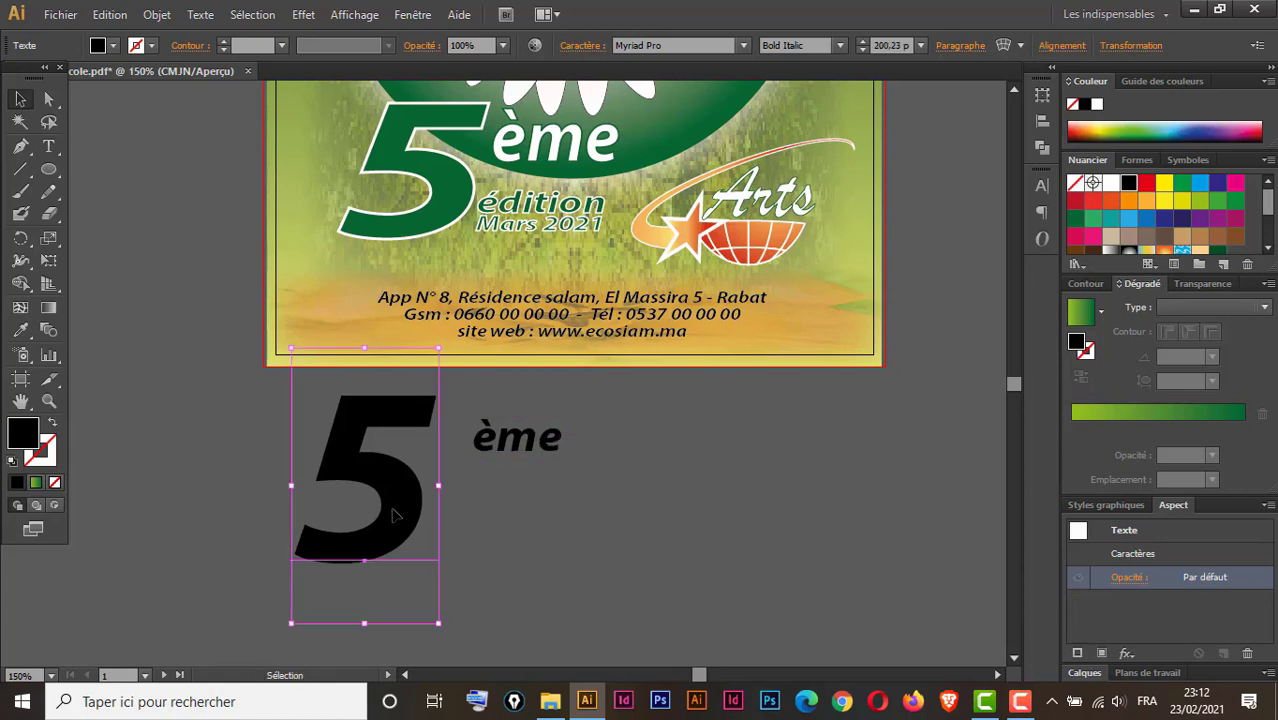
pyautogui.click(1075, 220)
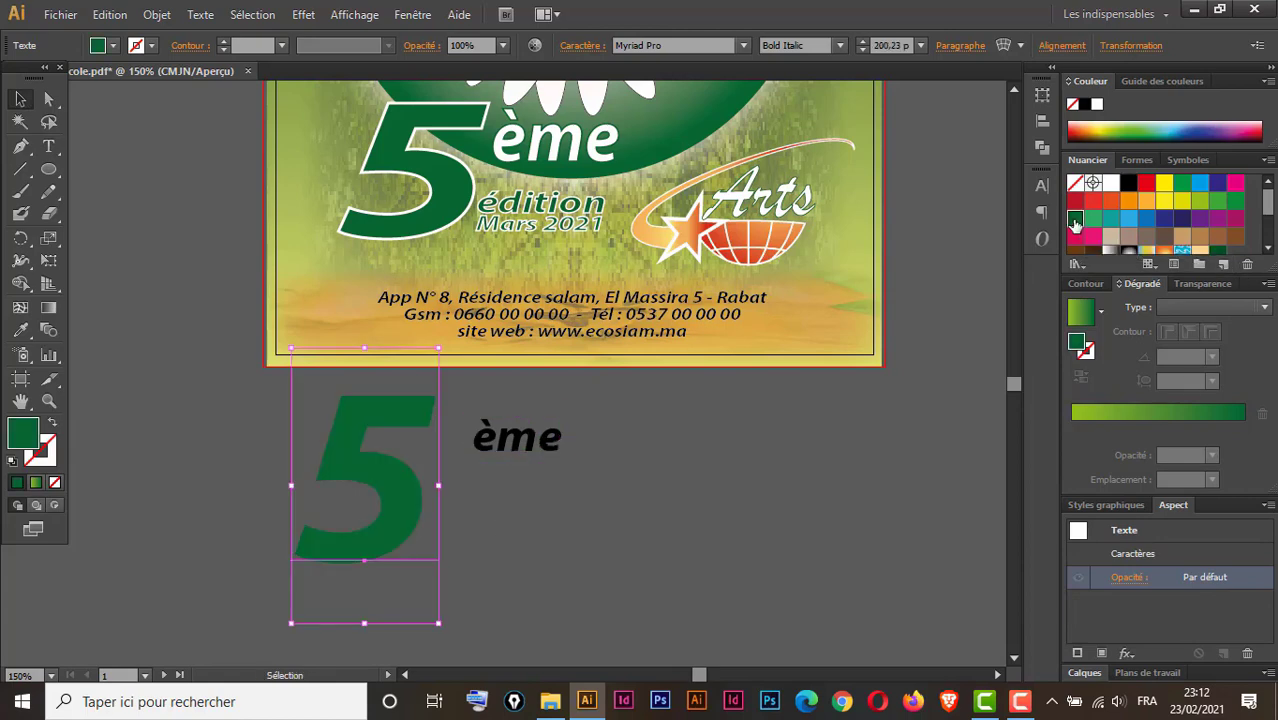
pyautogui.click(1268, 249)
pyautogui.click(1268, 249)
pyautogui.click(1217, 218)
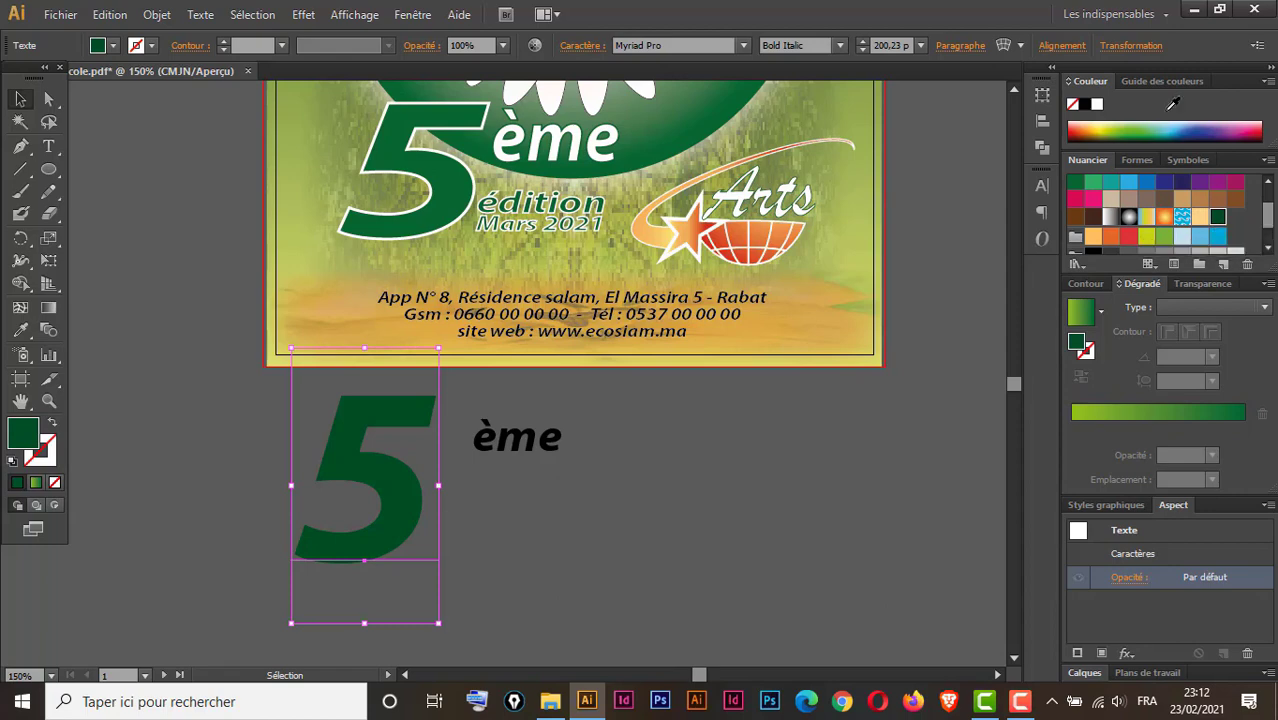
pyautogui.click(1070, 86)
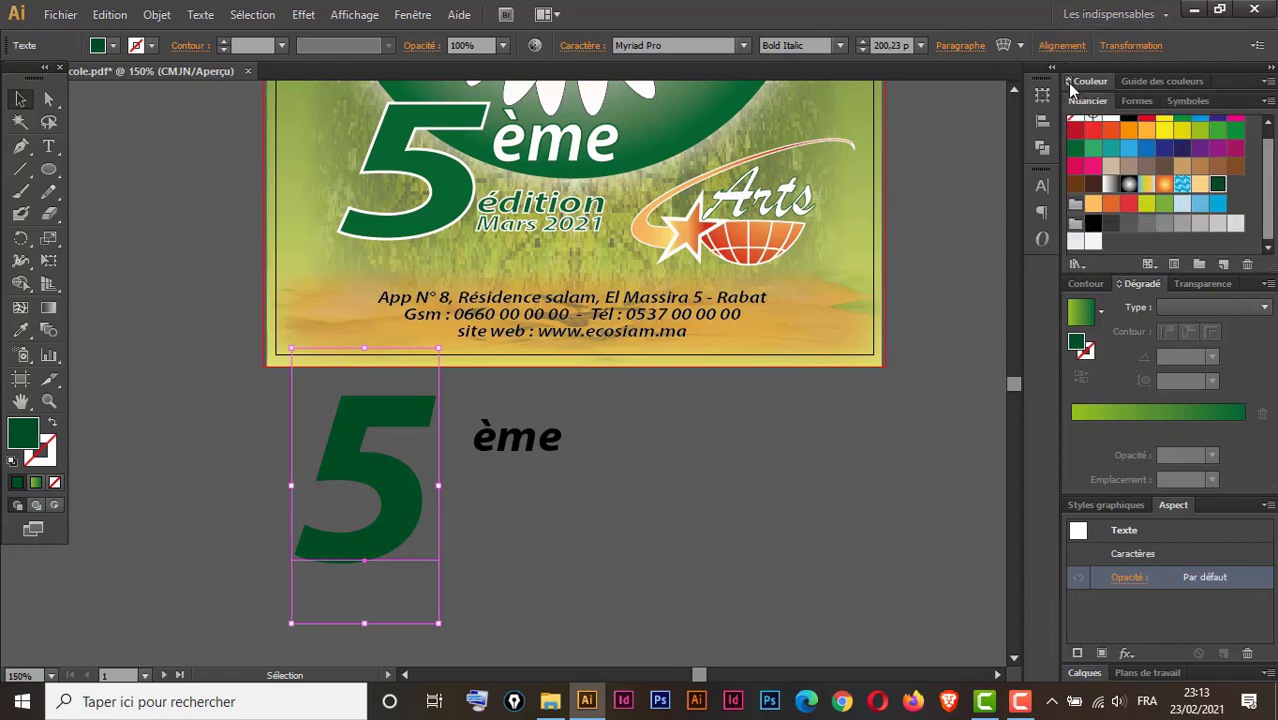
pyautogui.click(1070, 86)
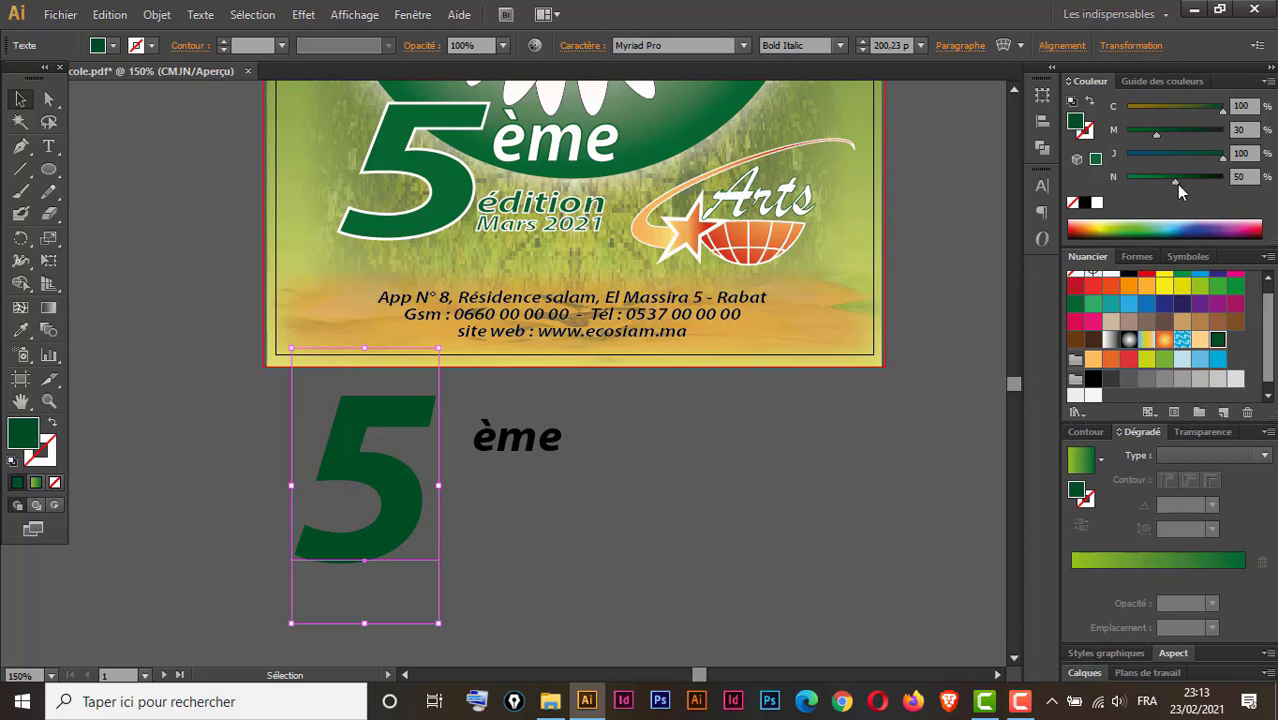
pyautogui.moveTo(1175, 186); pyautogui.dragTo(1189, 186)
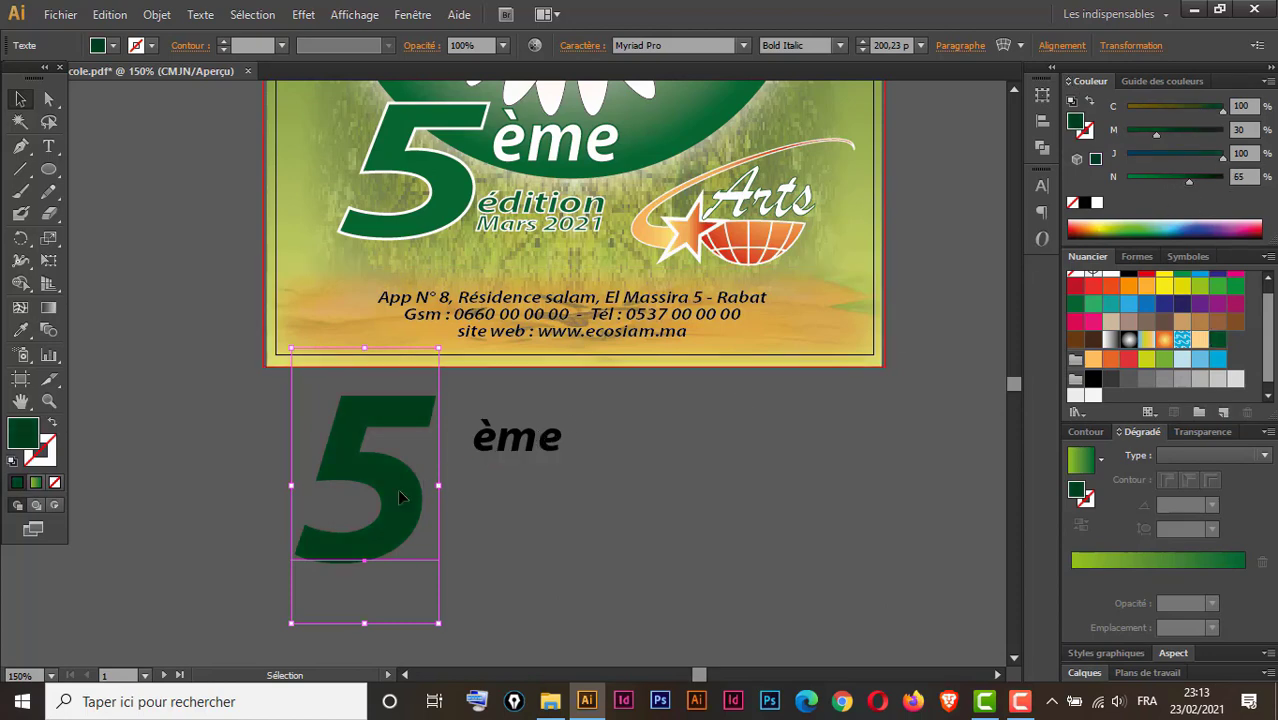
# Give the large "5" a white stroke with a weight of 2 pt.
pyautogui.click(1088, 431)
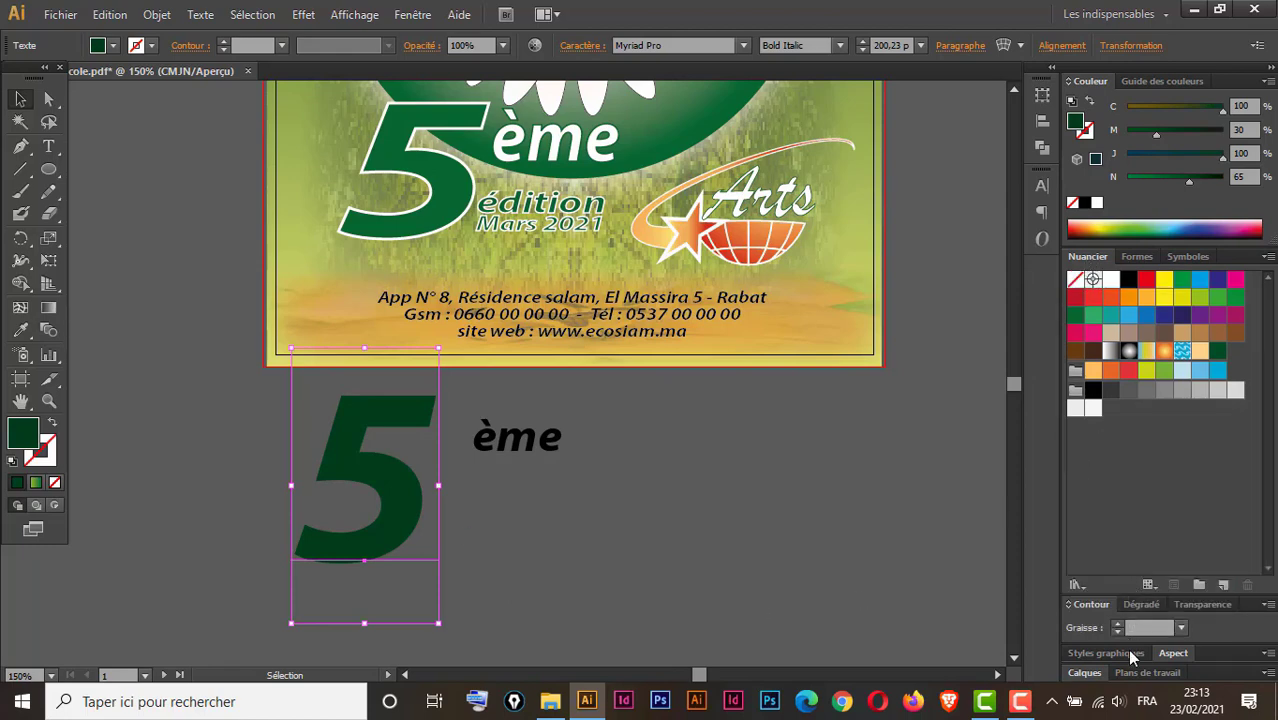
pyautogui.click(52, 462)
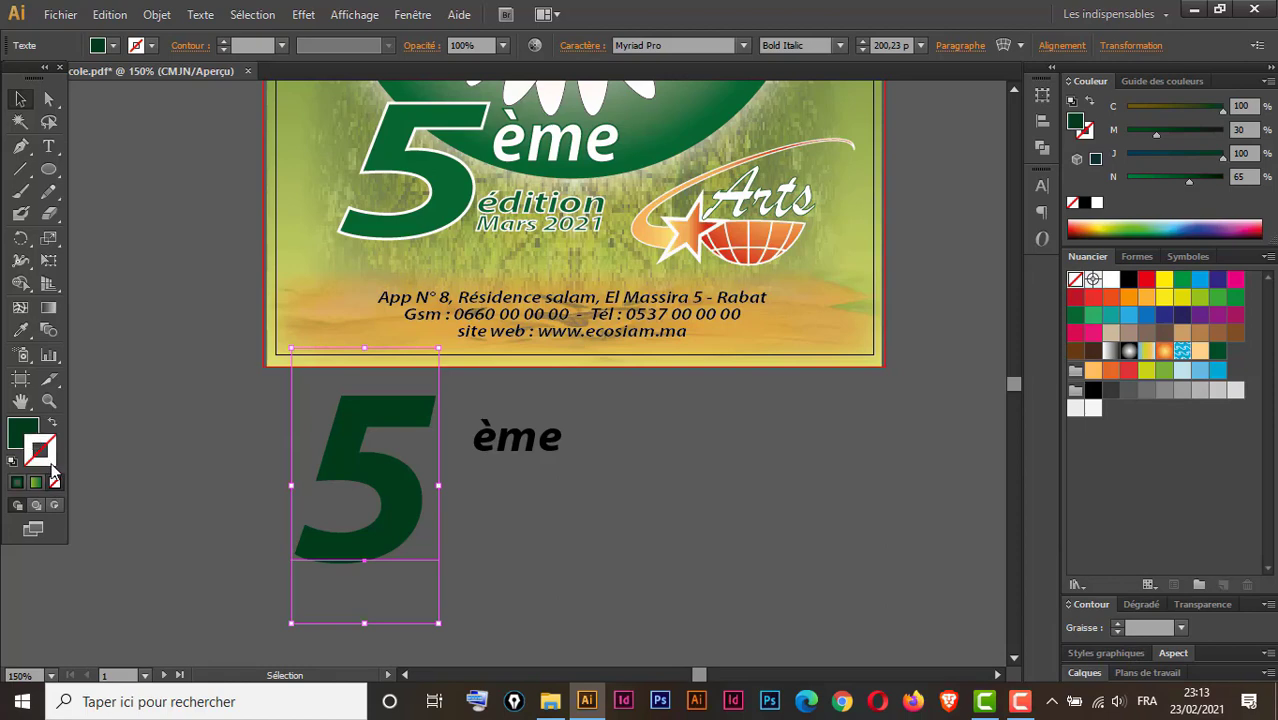
pyautogui.click(1111, 281)
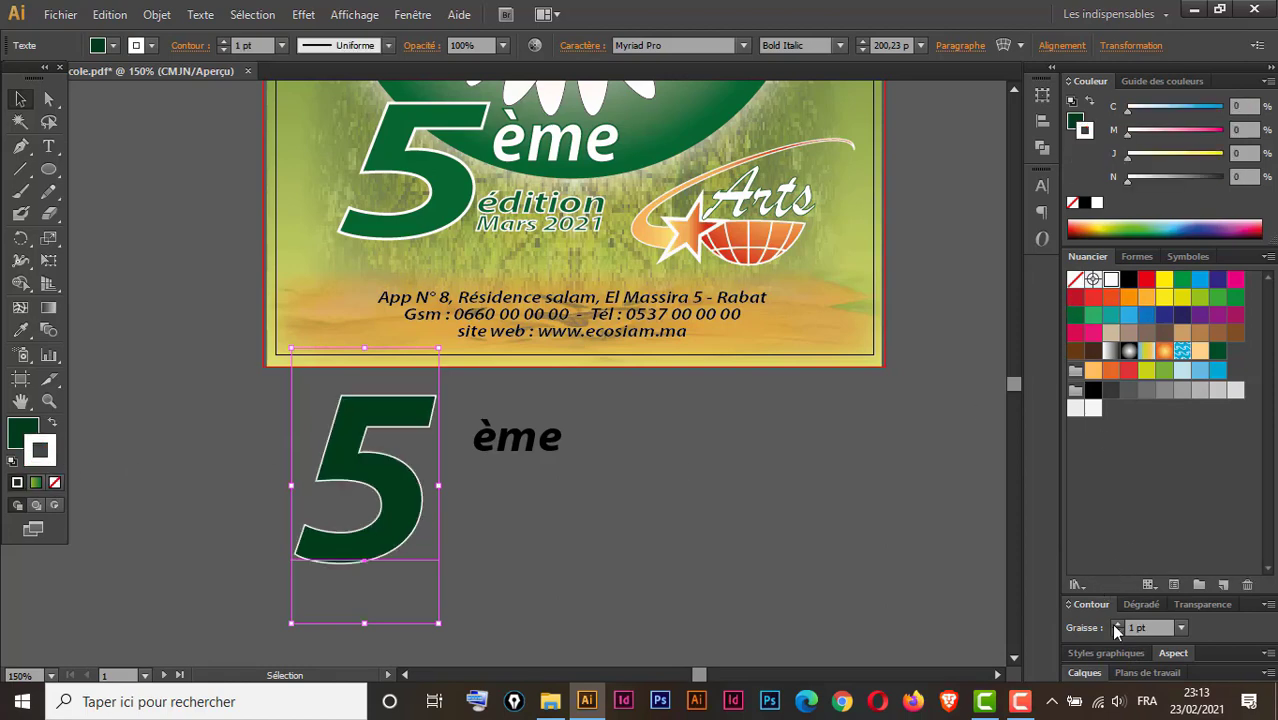
pyautogui.click(1118, 624)
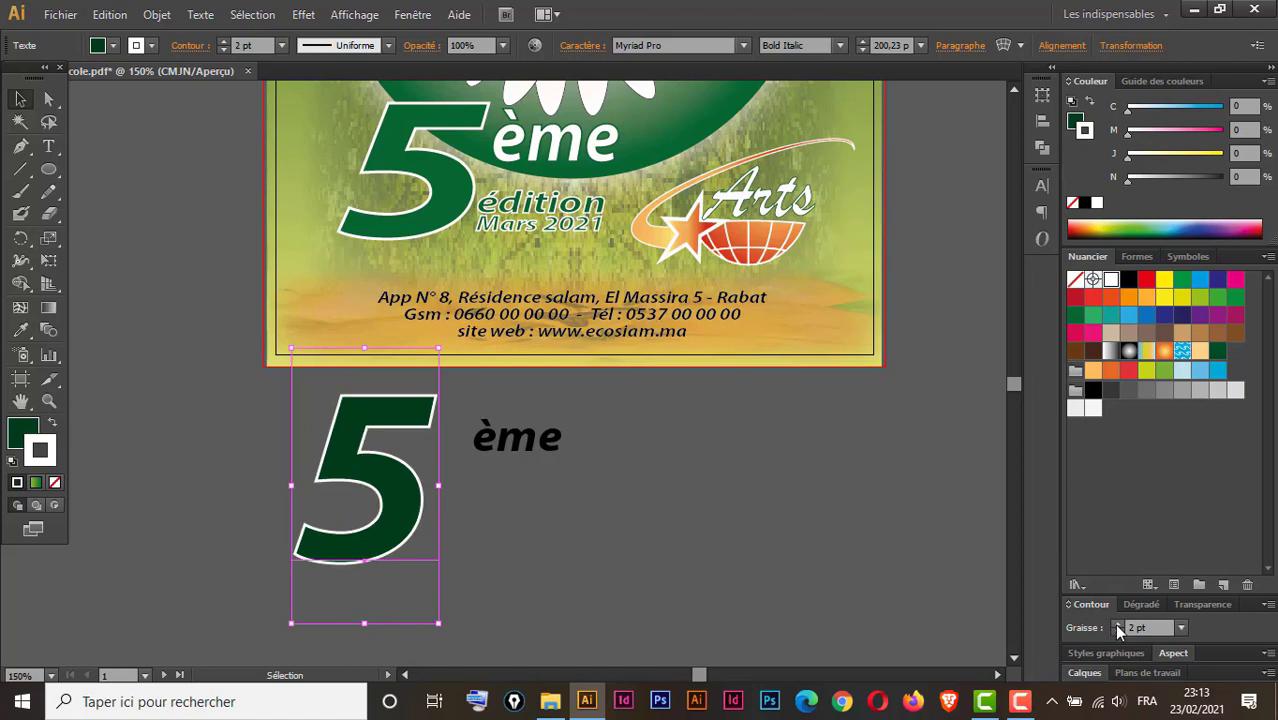
# Change the fill colour of the "ème" text to white.
pyautogui.click(536, 452)
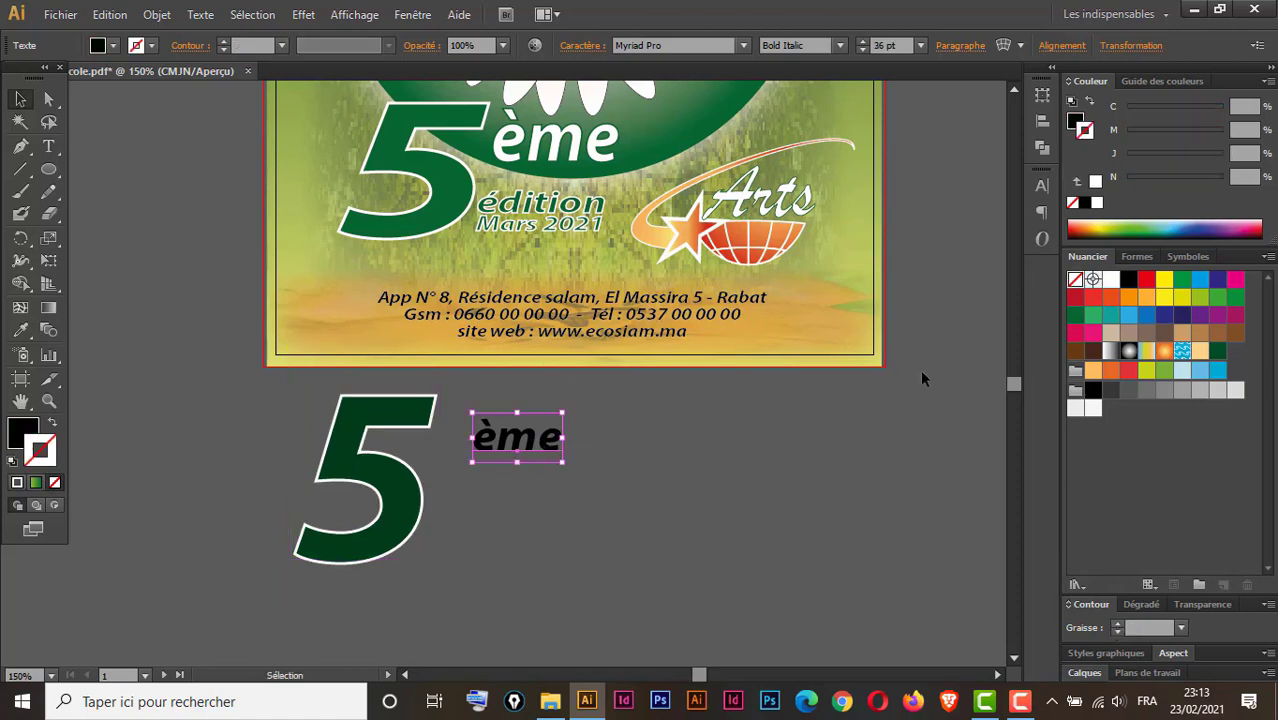
pyautogui.click(24, 430)
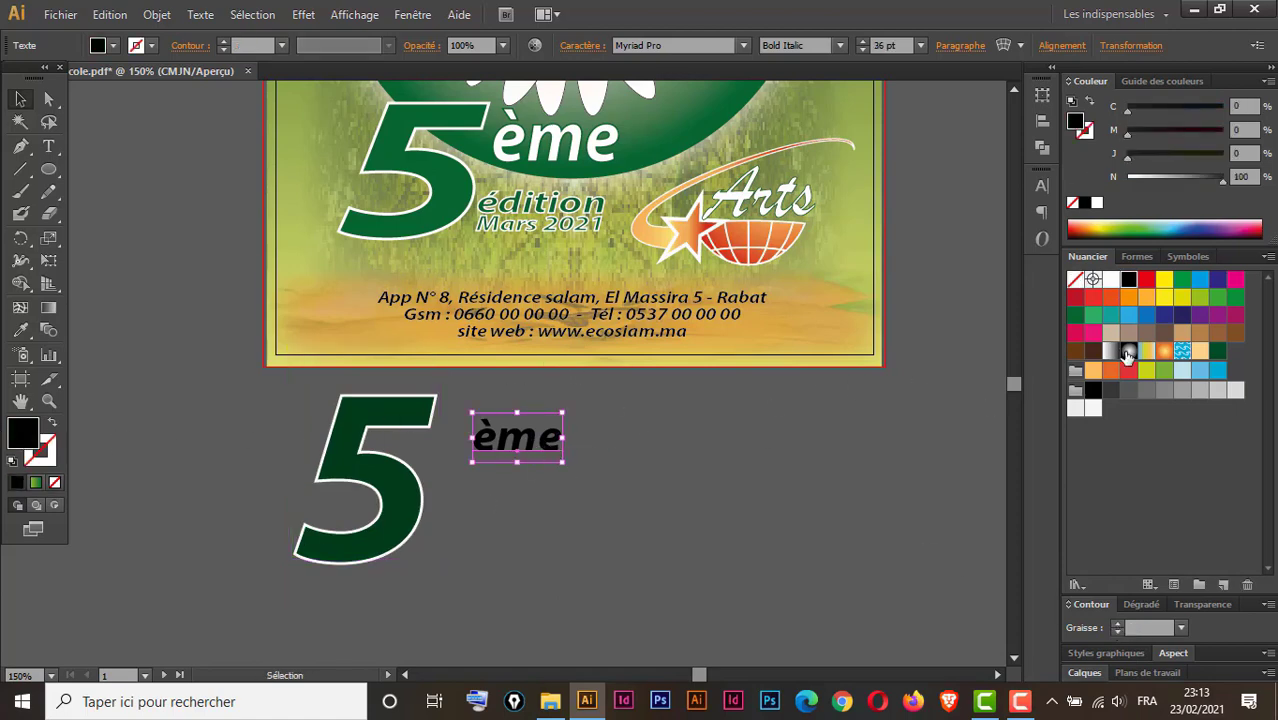
pyautogui.click(1112, 280)
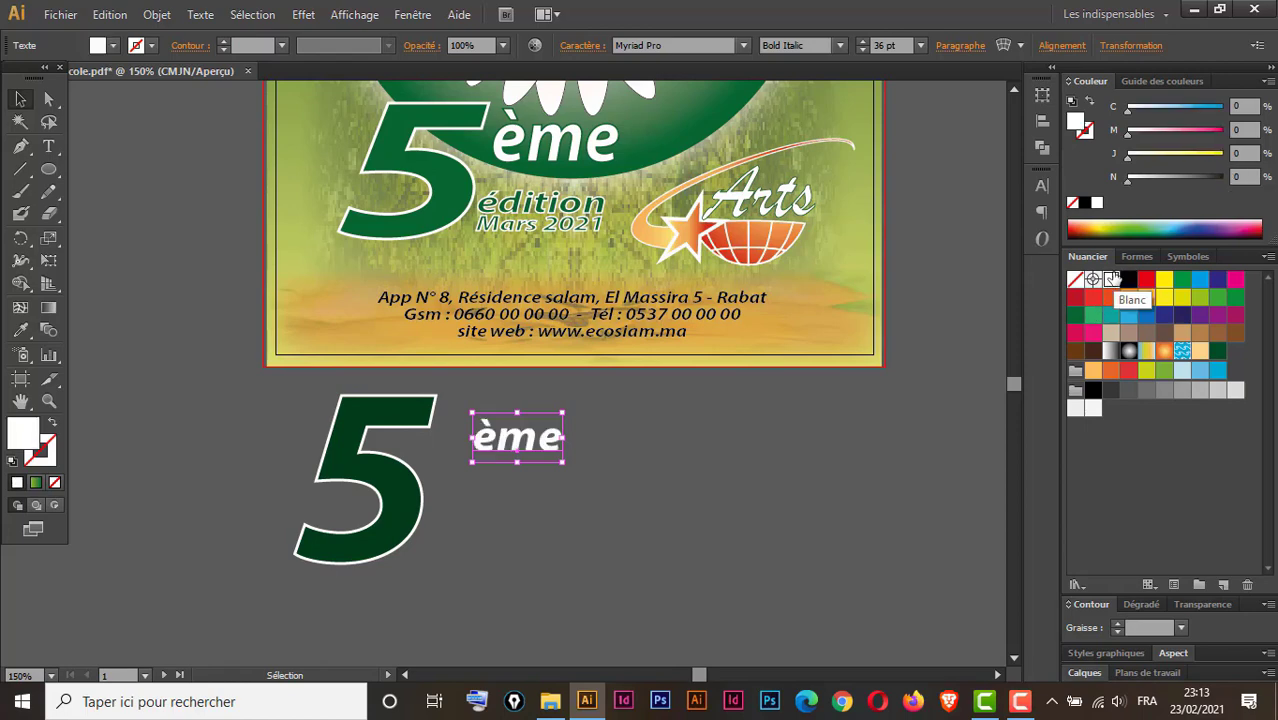
# Move the "ème" text and the large "5" onto the lower part of the second artboard, with the "5" just before "ème".
pyautogui.hotkey('ctrl', '-')
pyautogui.hotkey('ctrl', '-')
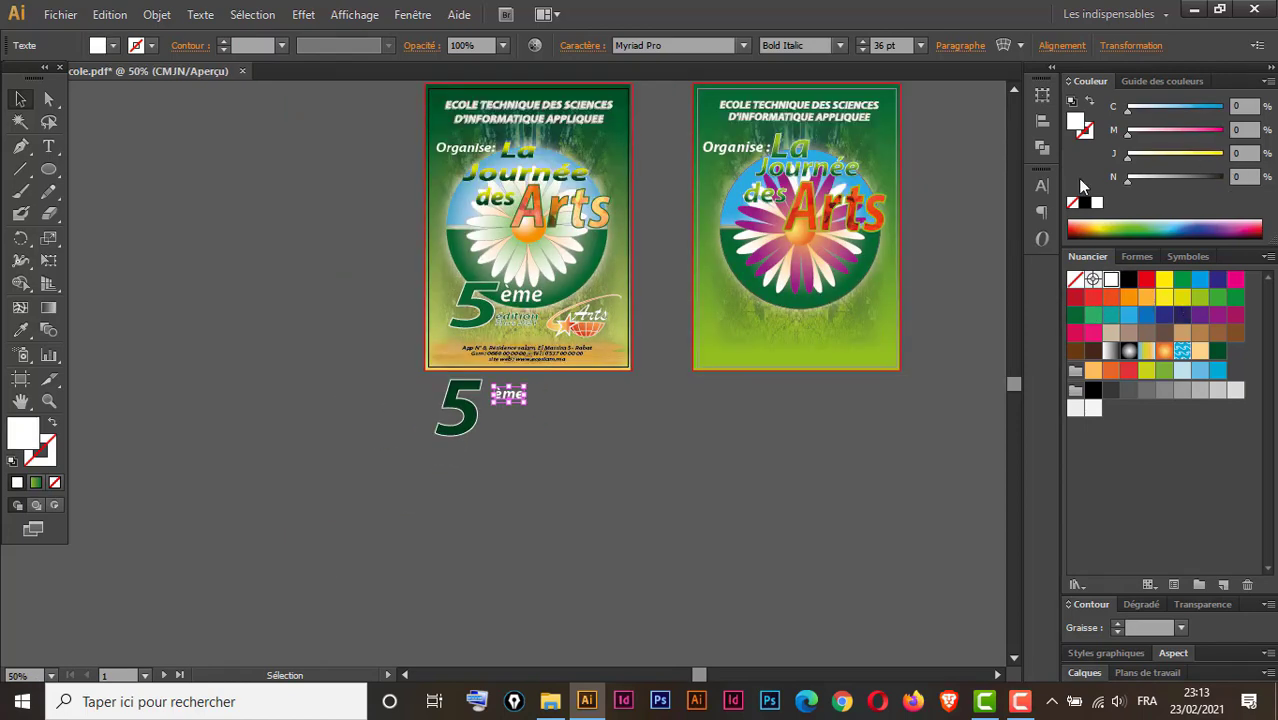
pyautogui.moveTo(505, 397); pyautogui.dragTo(811, 311)
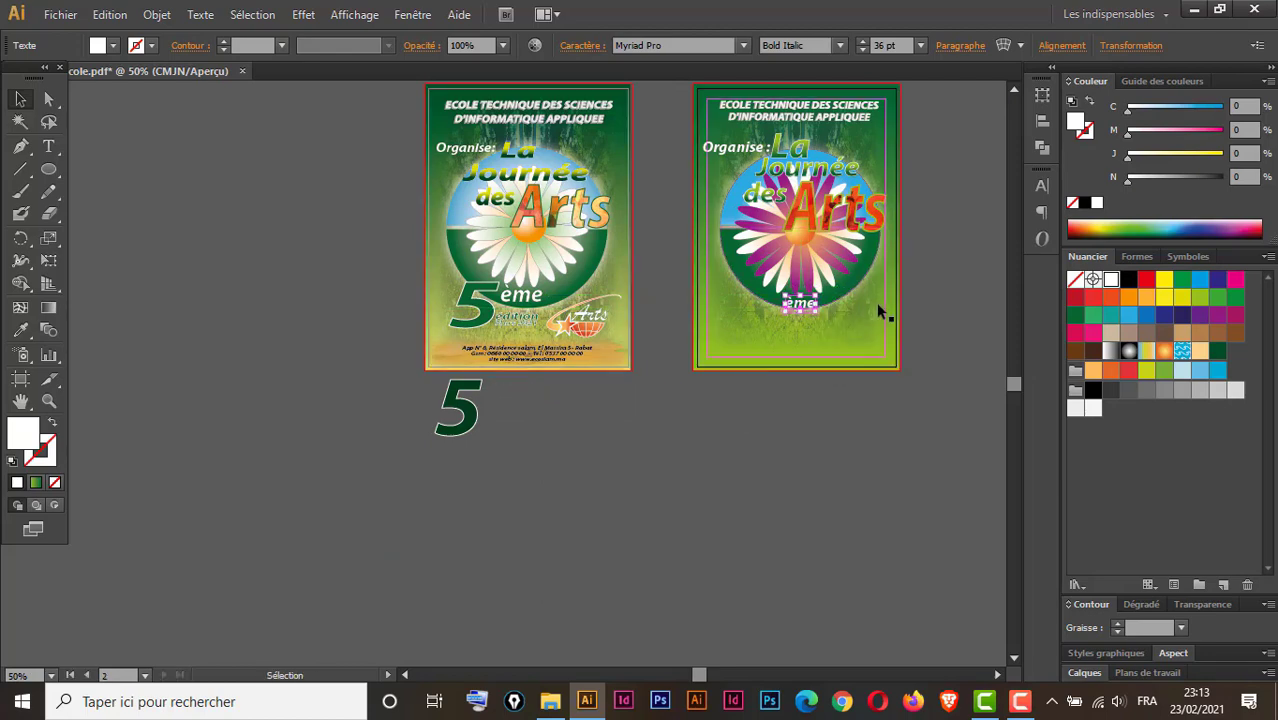
pyautogui.moveTo(542, 402); pyautogui.dragTo(766, 318)
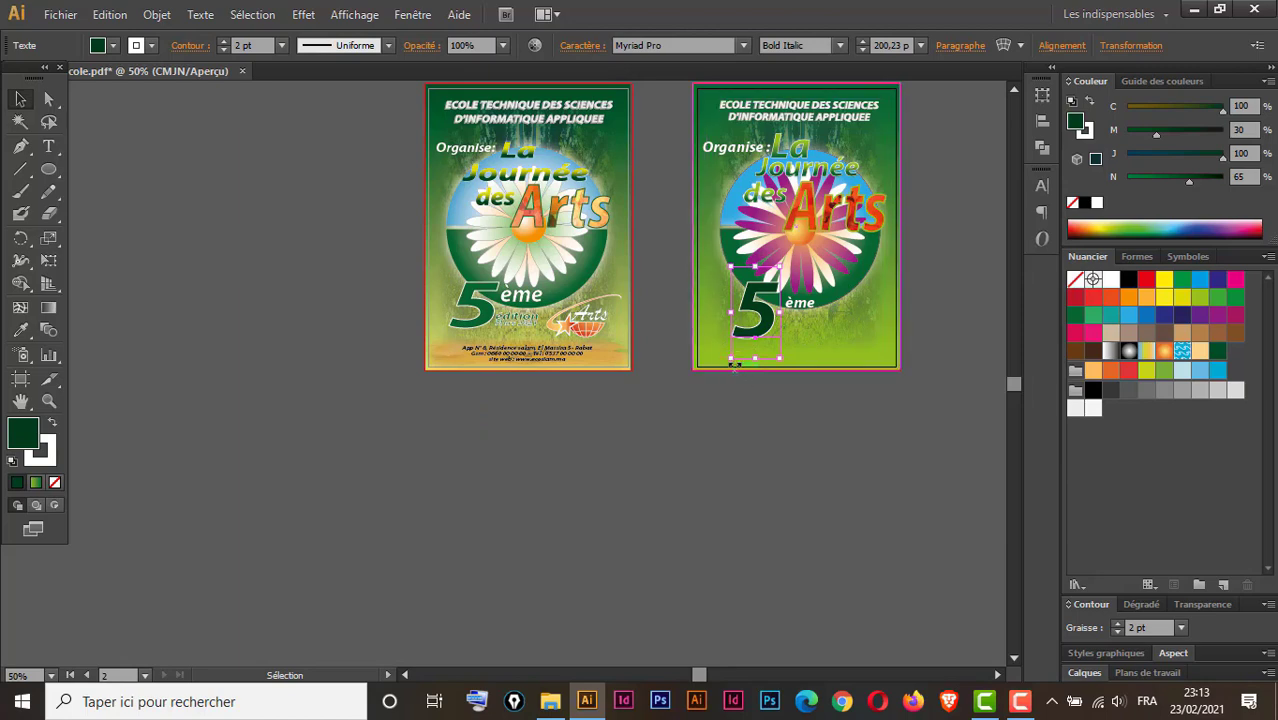
# Shrink the large "5" on the second artboard to about 160 pt and nudge it slightly downward.
pyautogui.moveTo(731, 358); pyautogui.dragTo(741, 341)
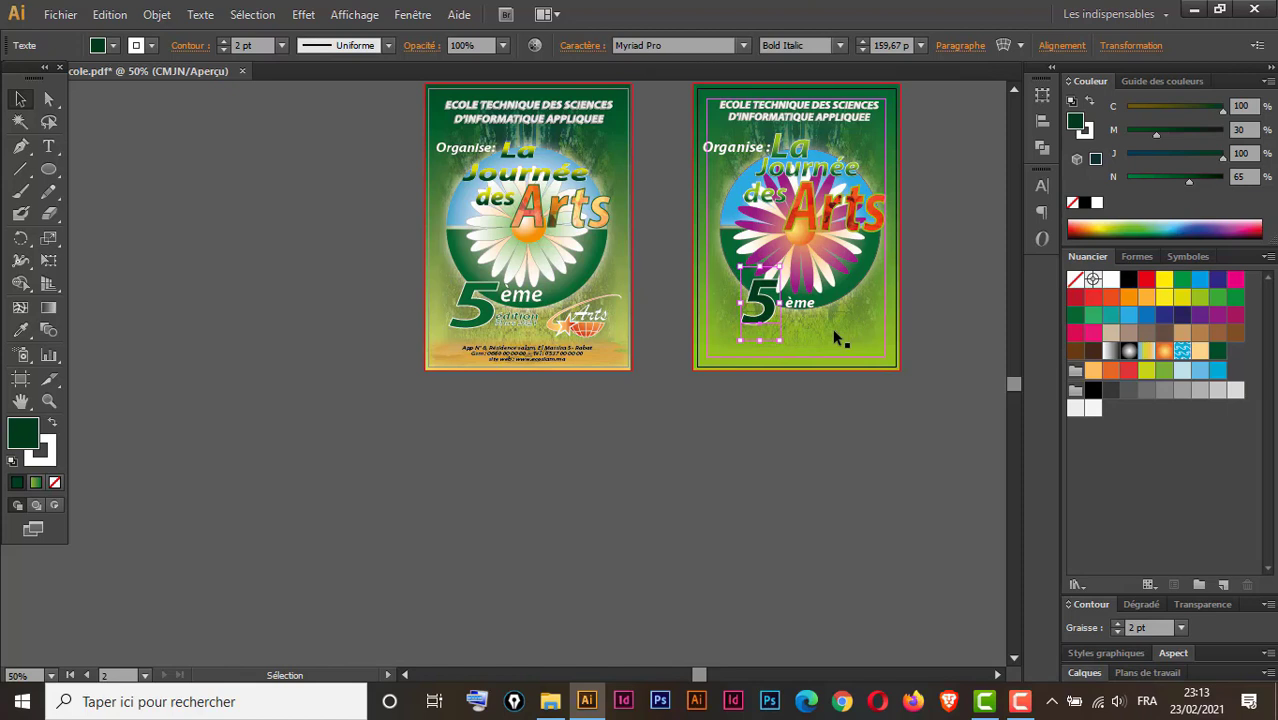
pyautogui.press('Down')
pyautogui.press('Down')
pyautogui.press('Down')
pyautogui.press('Down')
pyautogui.press('Down')
pyautogui.press('Down')
pyautogui.press('Down')
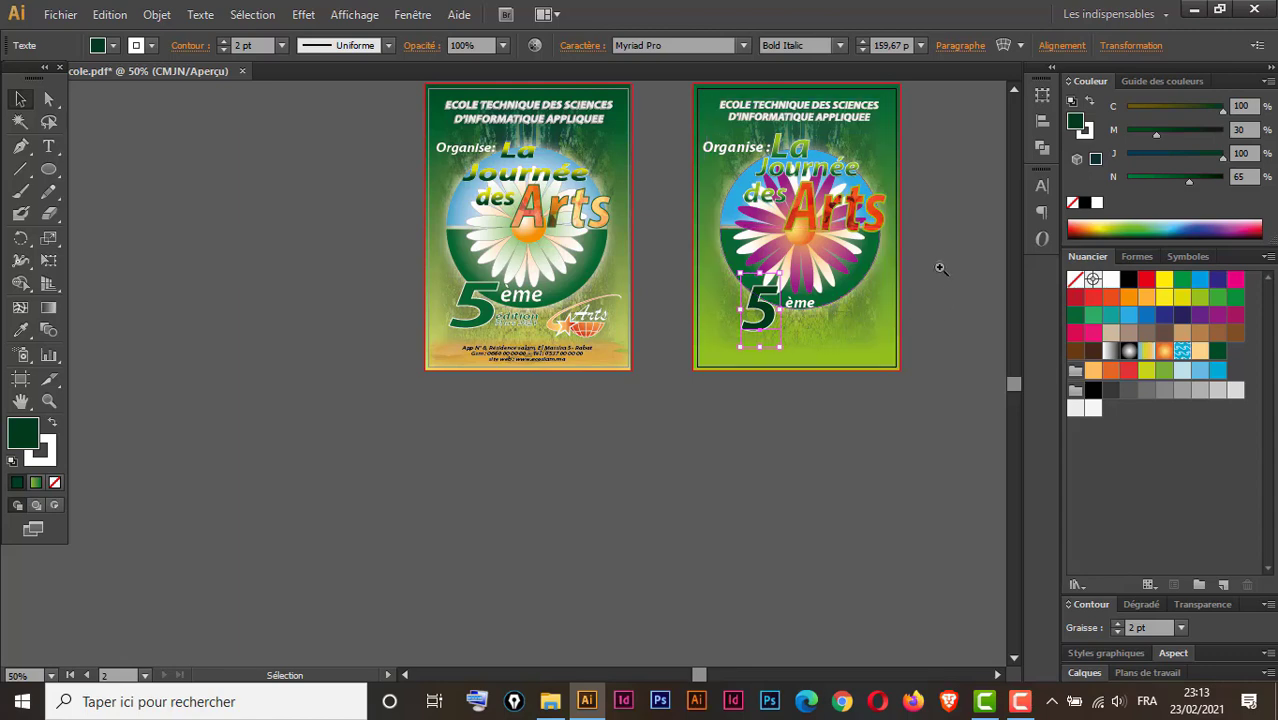
# Nudge the "ème" text upward inside the green circle and closer to the large "5".
pyautogui.moveTo(941, 268); pyautogui.dragTo(650, 433)
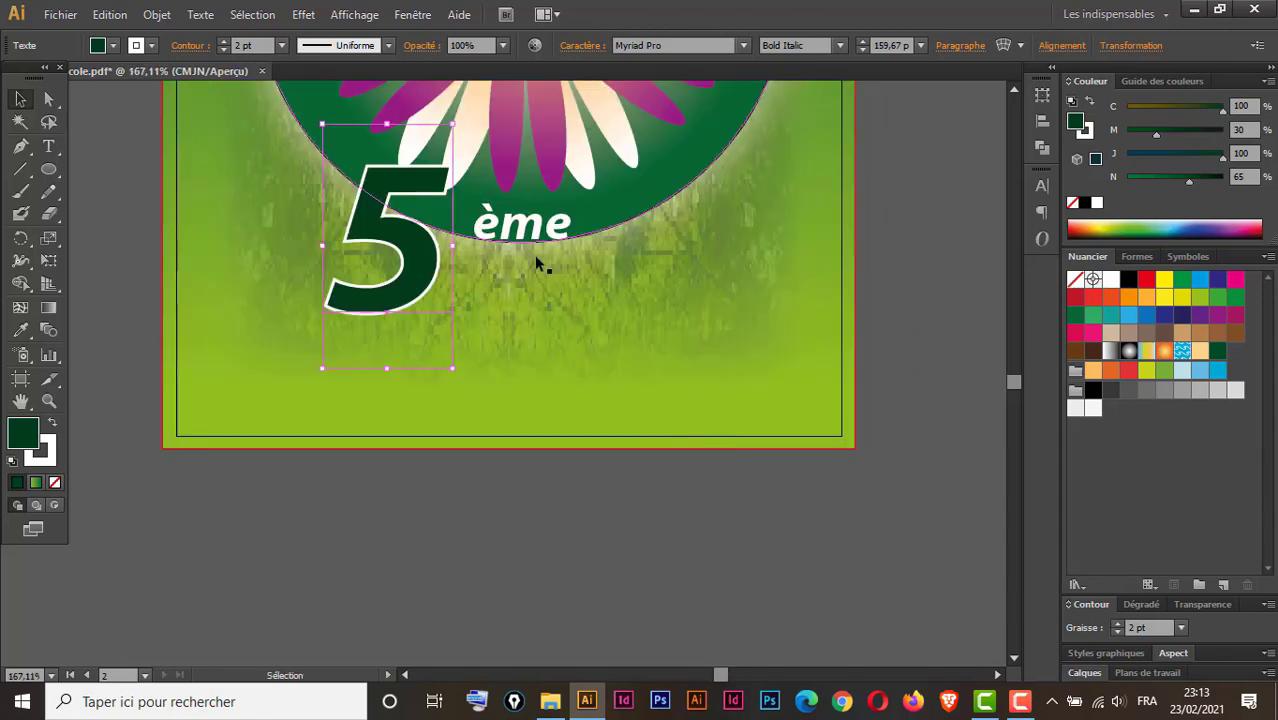
pyautogui.click(560, 245)
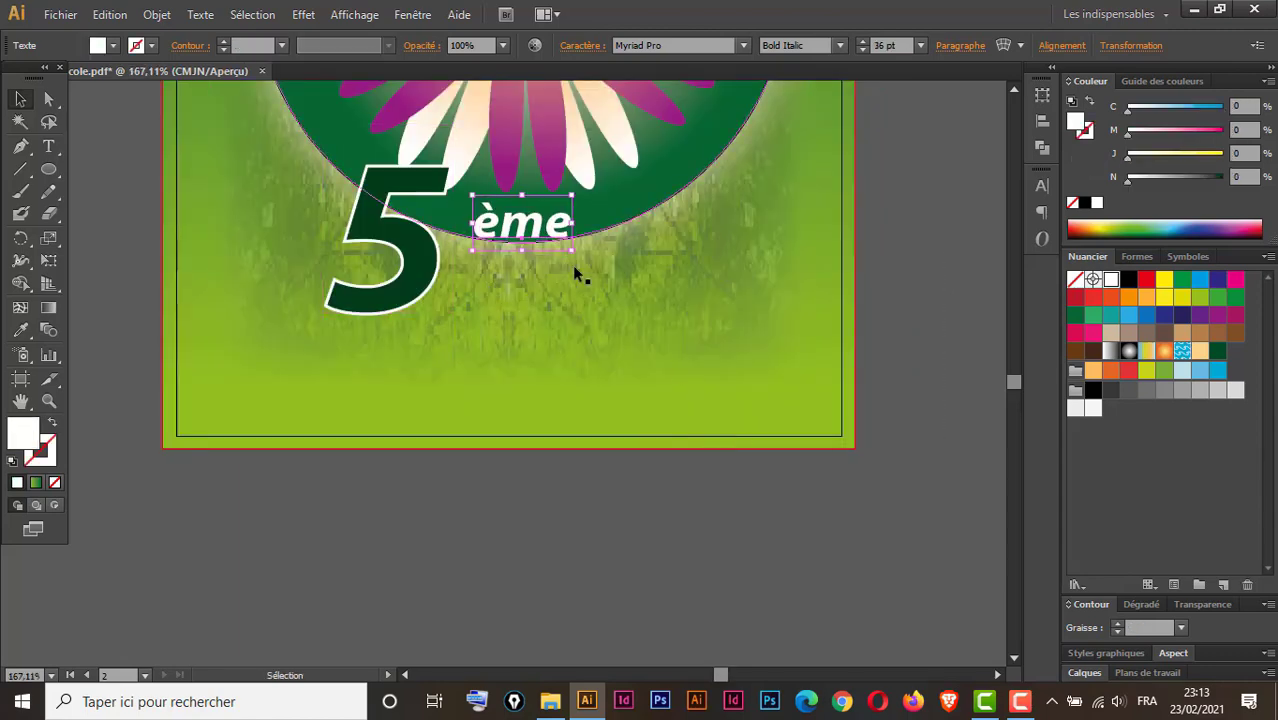
pyautogui.press('Up')
pyautogui.press('Up')
pyautogui.press('Up')
pyautogui.press('Up')
pyautogui.press('Up')
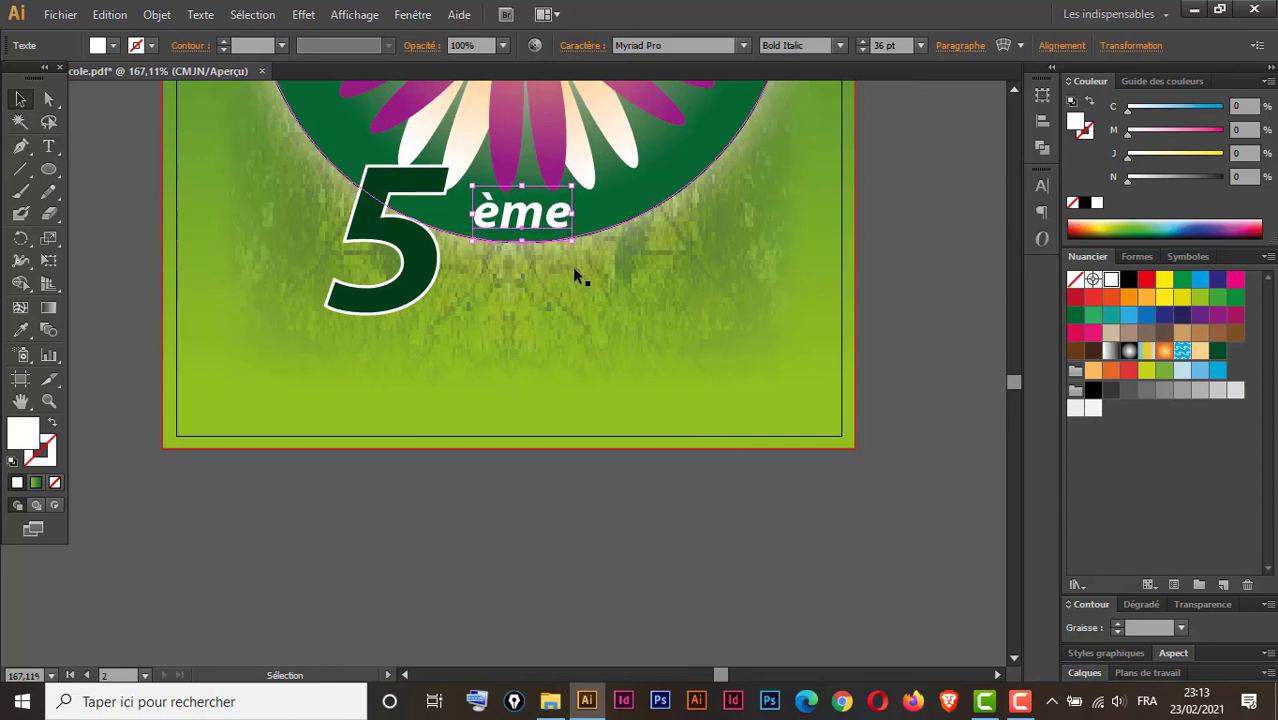
pyautogui.press('Left')
pyautogui.press('Left')
pyautogui.press('Left')
pyautogui.press('Left')
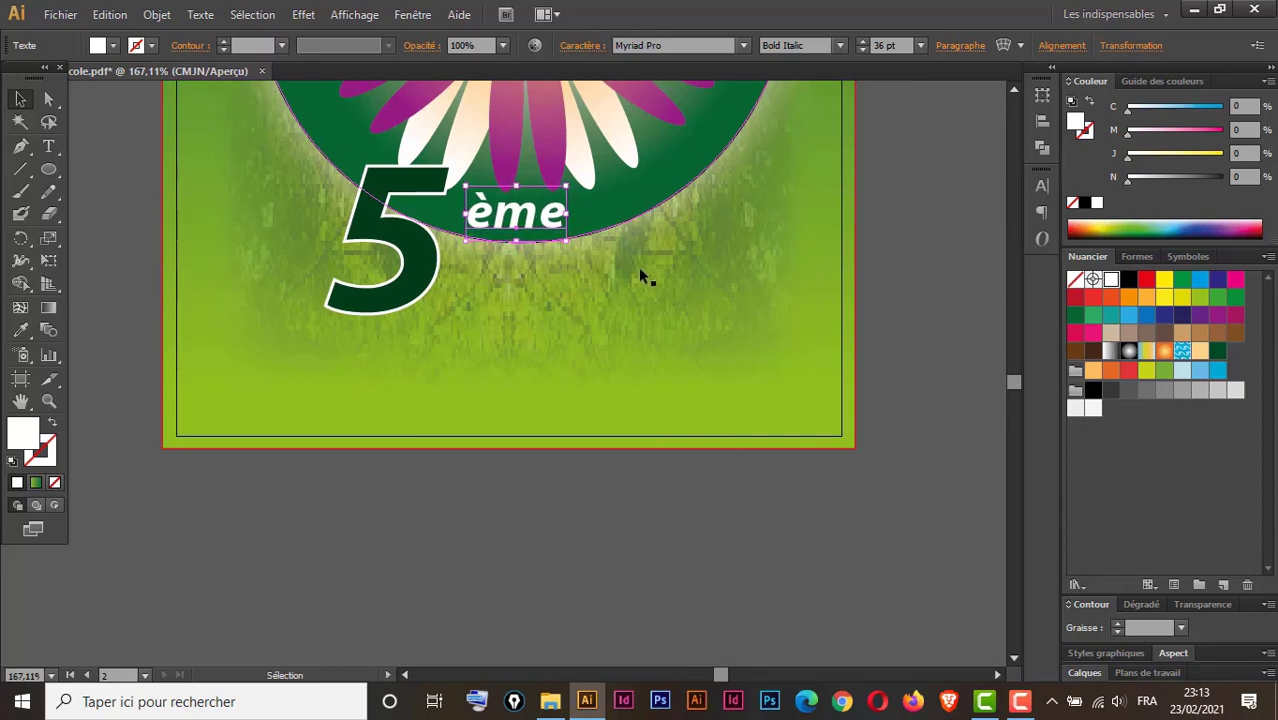
# Bring images fleur.jpg from File Explorer onto the second artboard and fit it as a full-width strip along the poster's bottom edge.
pyautogui.hotkey('ctrl', '-')
pyautogui.hotkey('ctrl', '-')
pyautogui.hotkey('ctrl', '-')
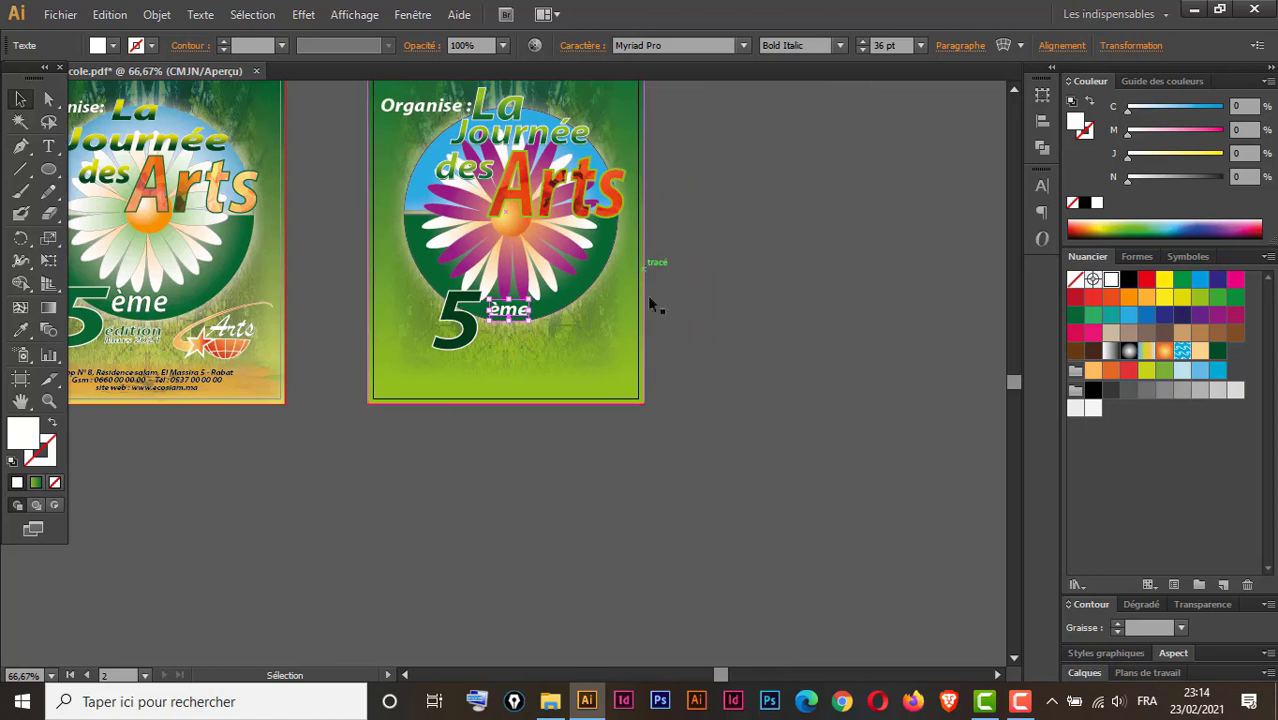
pyautogui.moveTo(459, 417); pyautogui.dragTo(645, 379)
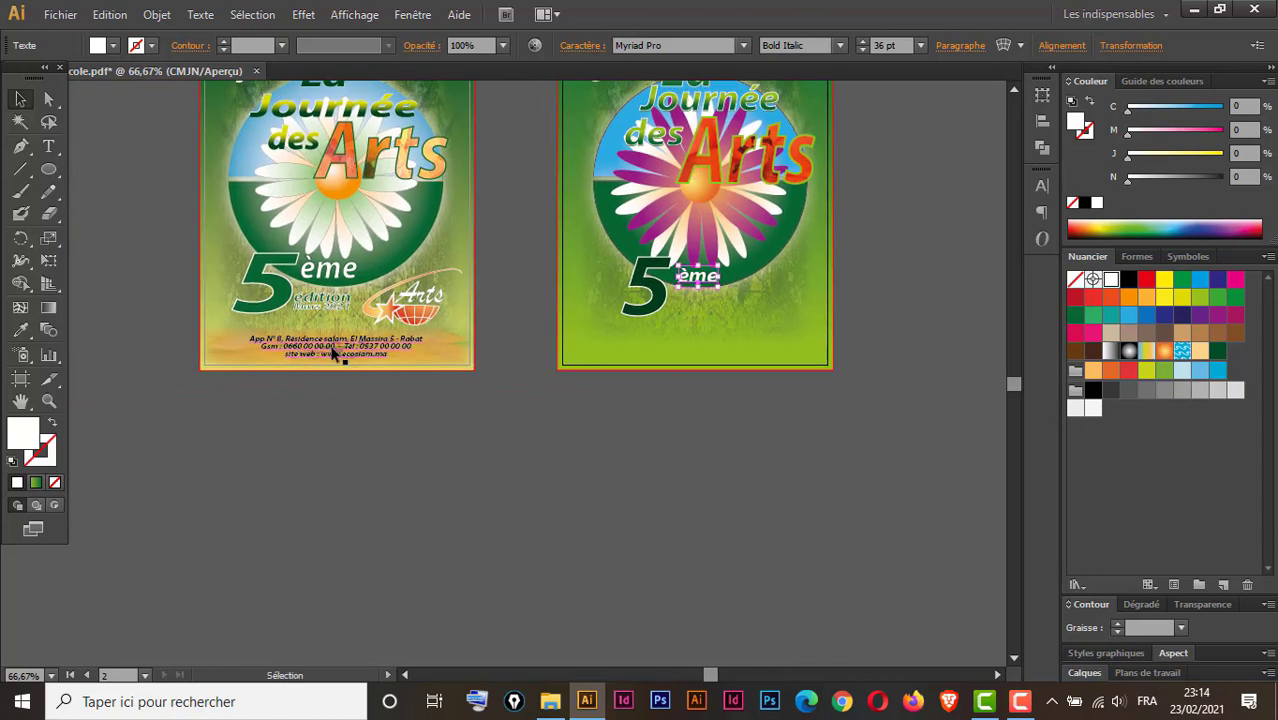
pyautogui.click(332, 347)
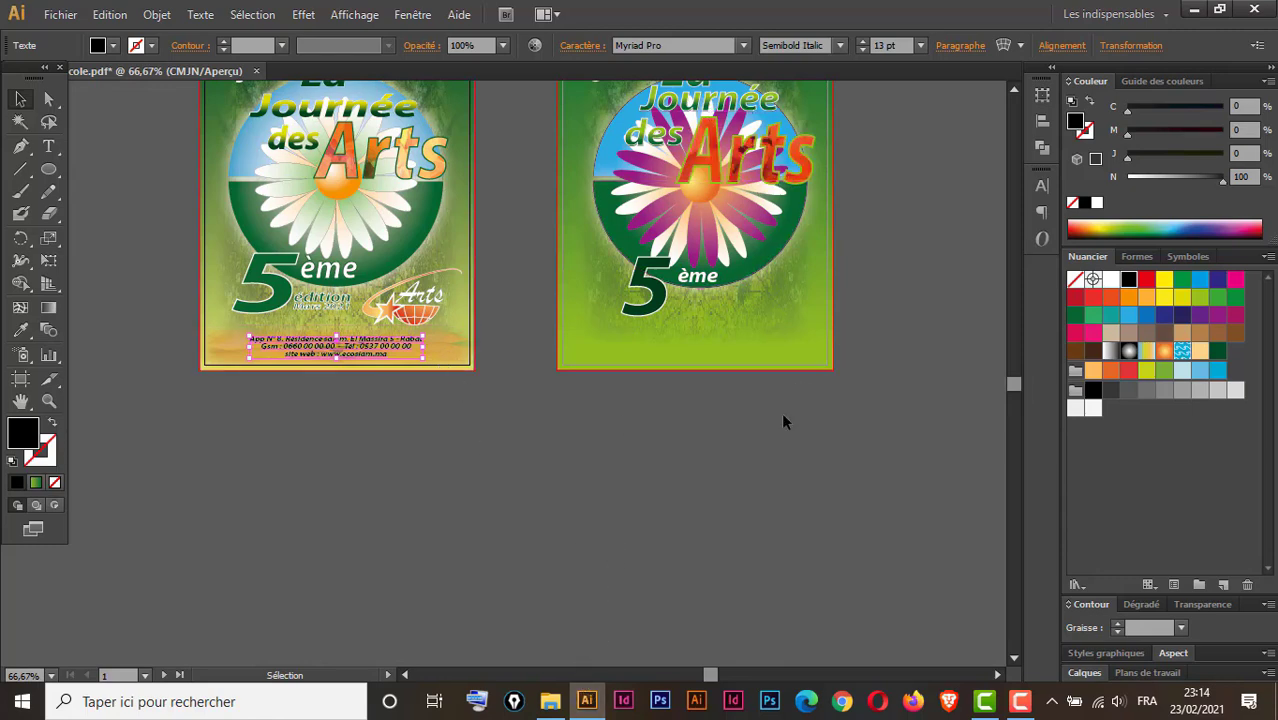
pyautogui.click(550, 701)
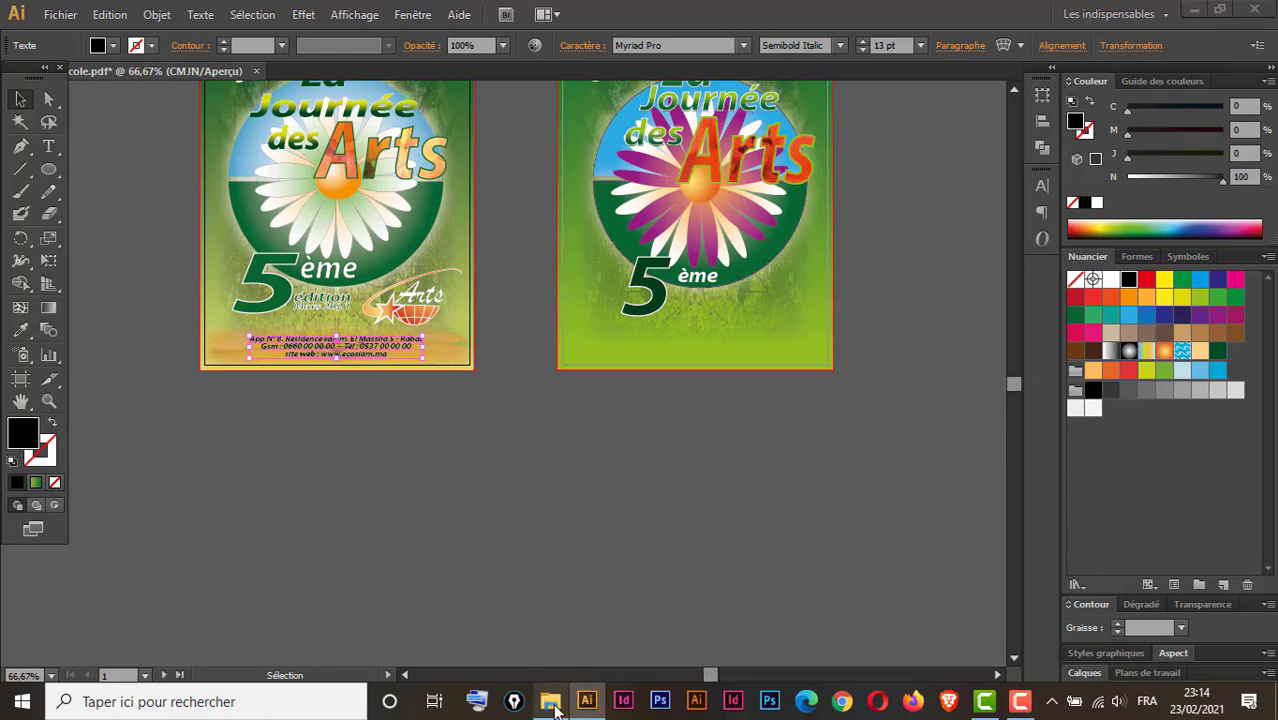
pyautogui.moveTo(517, 388); pyautogui.dragTo(833, 378)
pyautogui.click(749, 246)
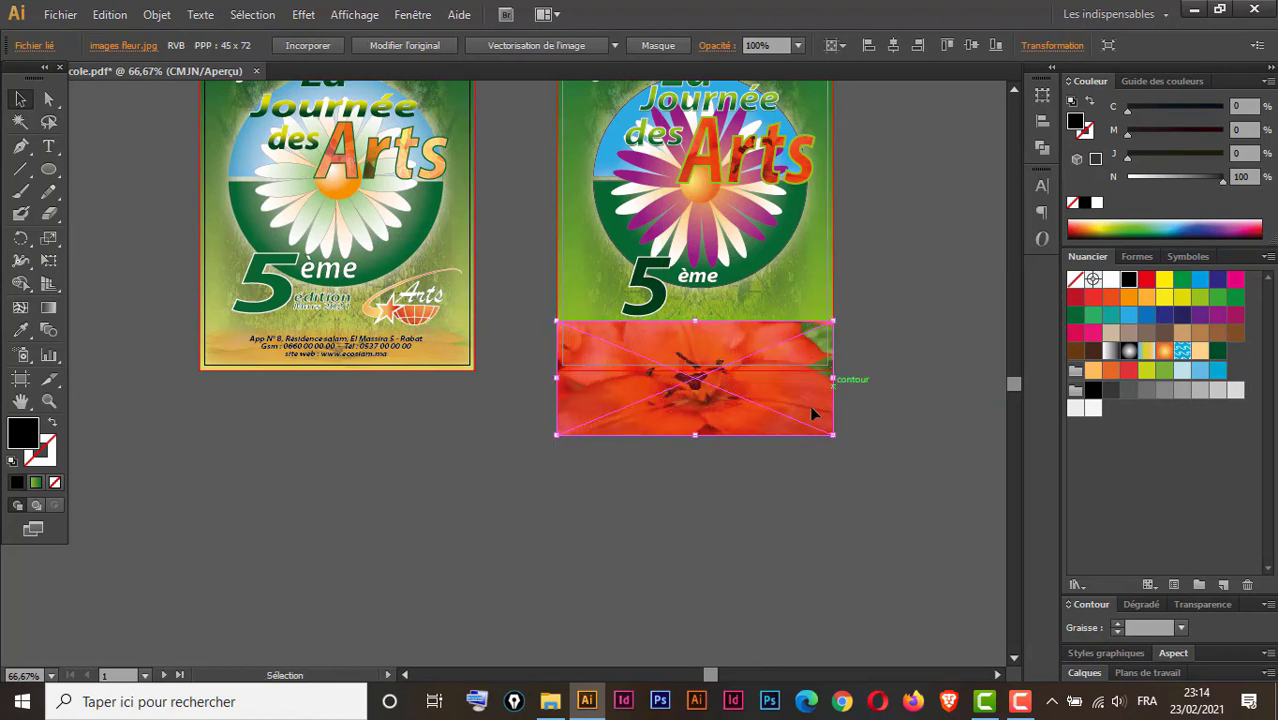
pyautogui.moveTo(693, 436); pyautogui.dragTo(708, 369)
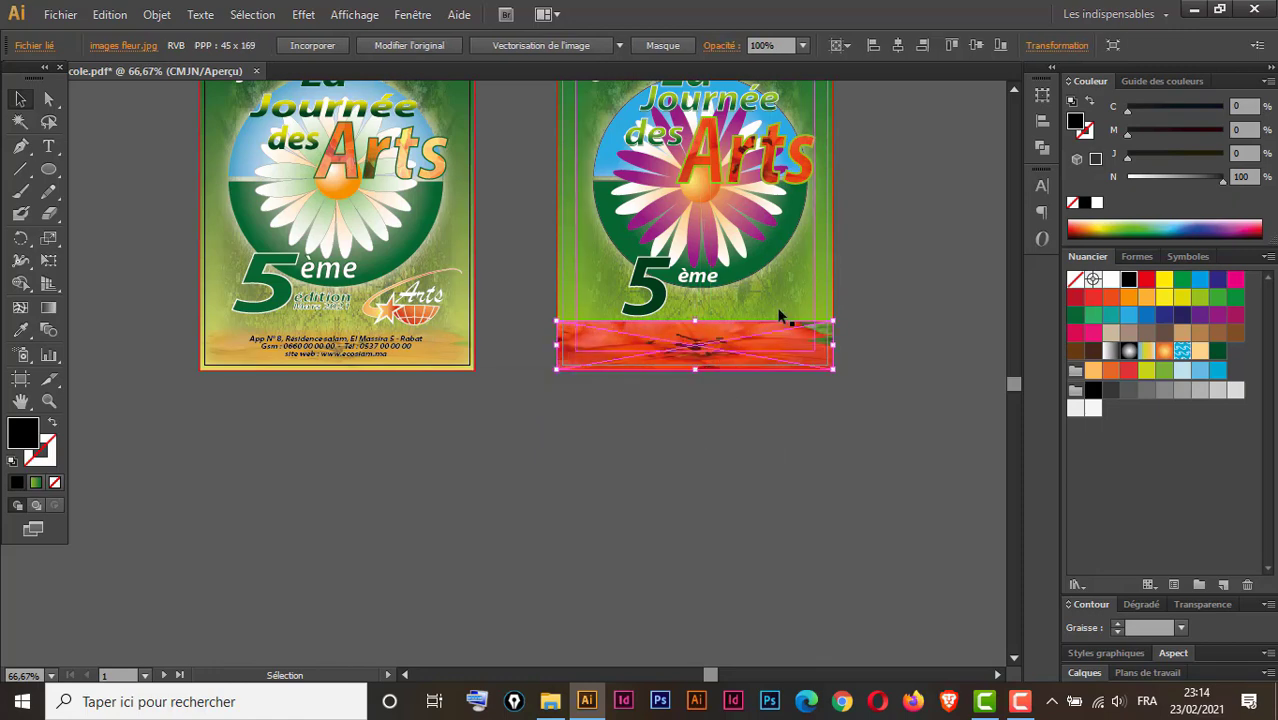
# Embed the flower image strip in the document and set its opacity to 50%.
pyautogui.click(319, 46)
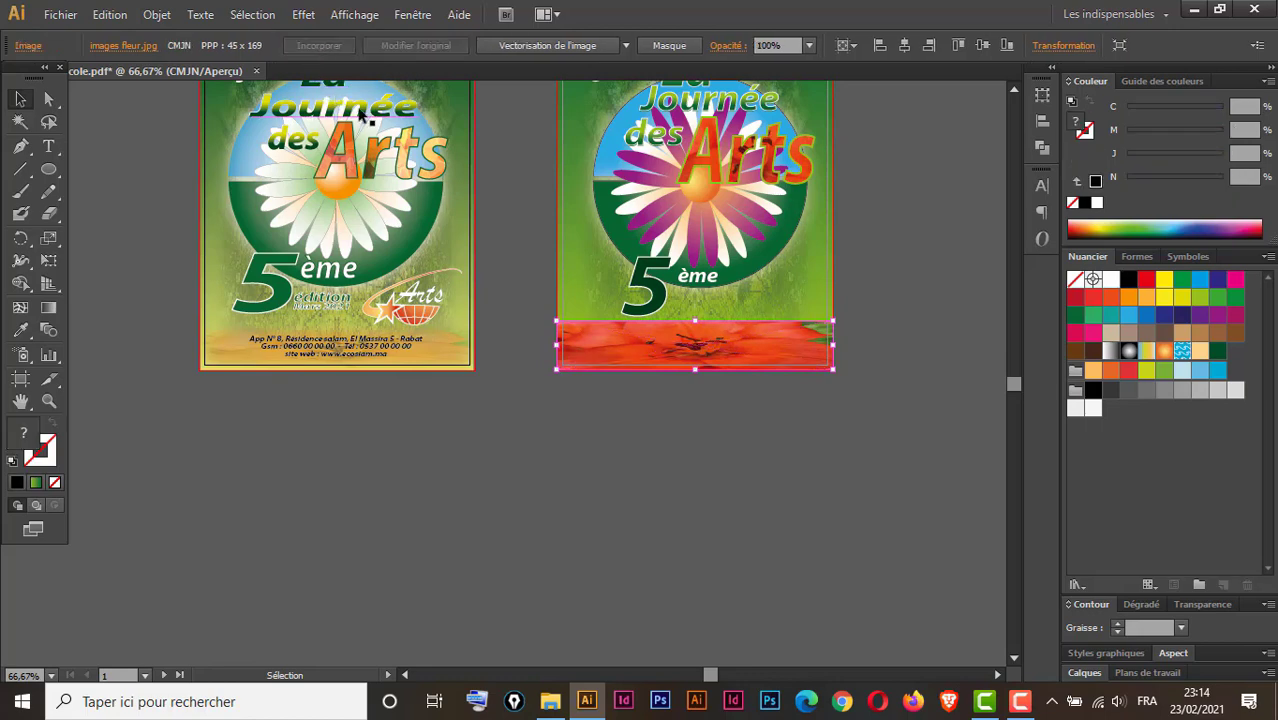
pyautogui.click(809, 45)
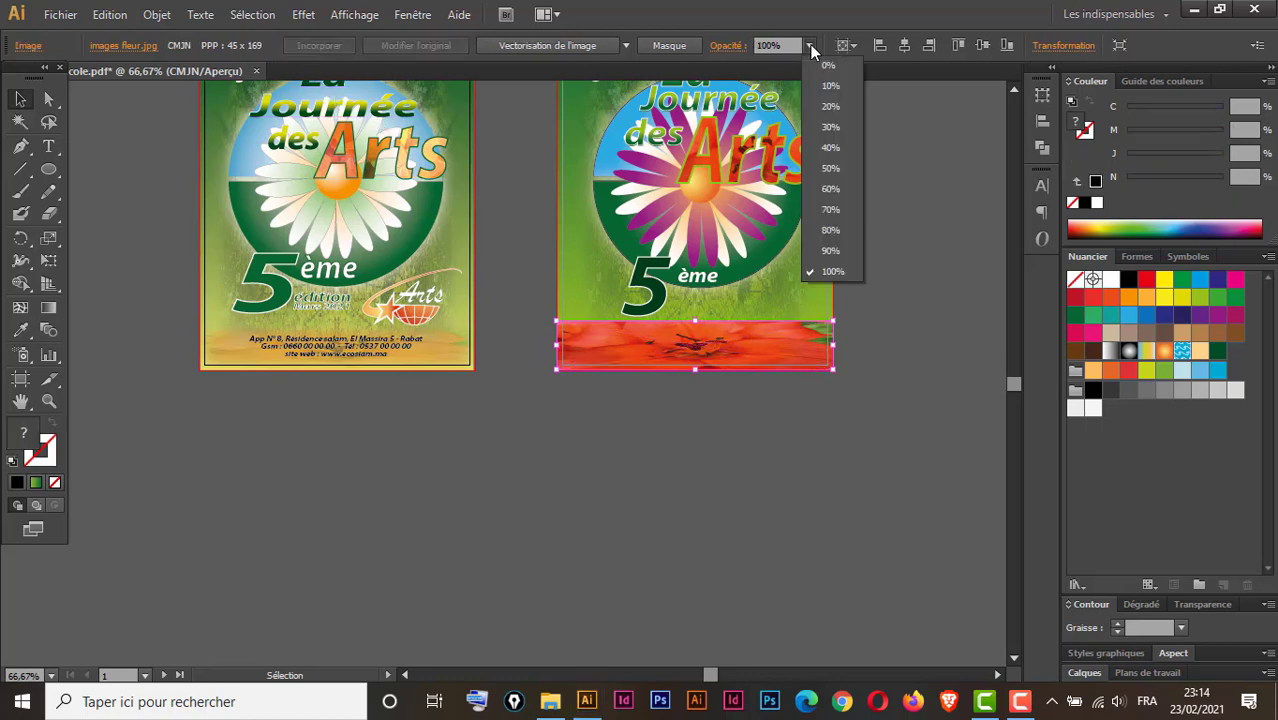
pyautogui.click(836, 127)
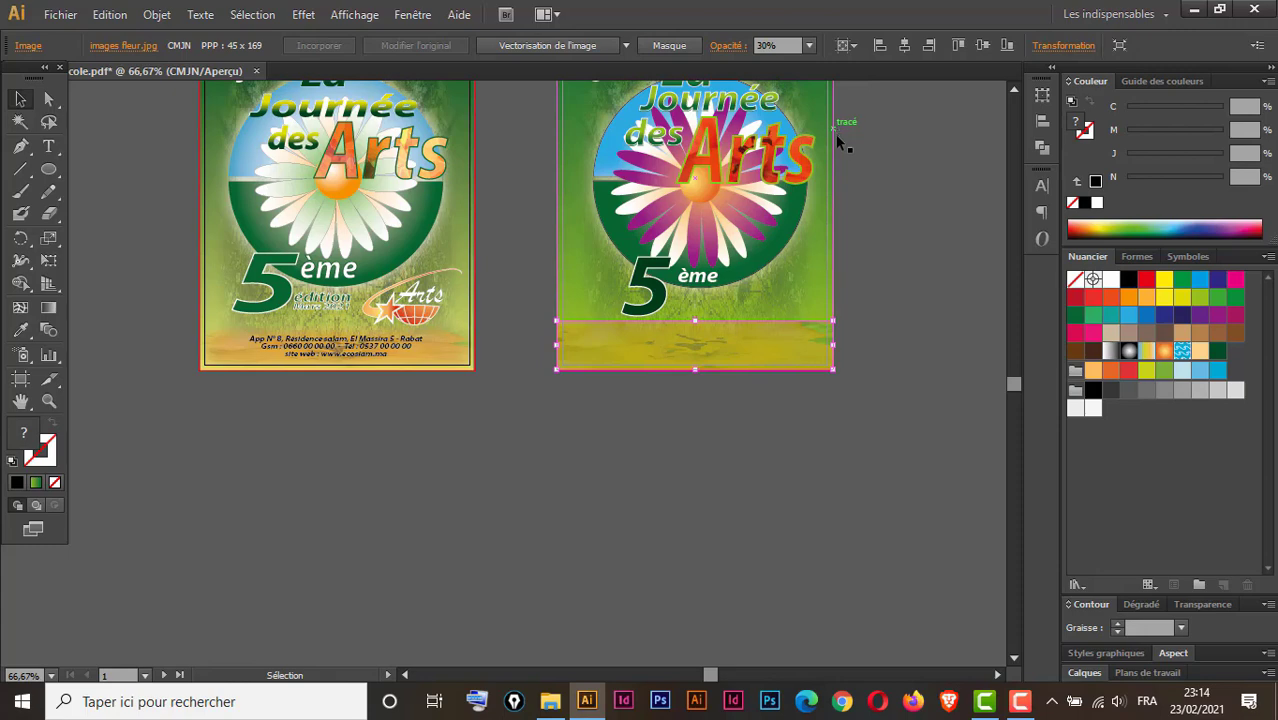
pyautogui.click(809, 45)
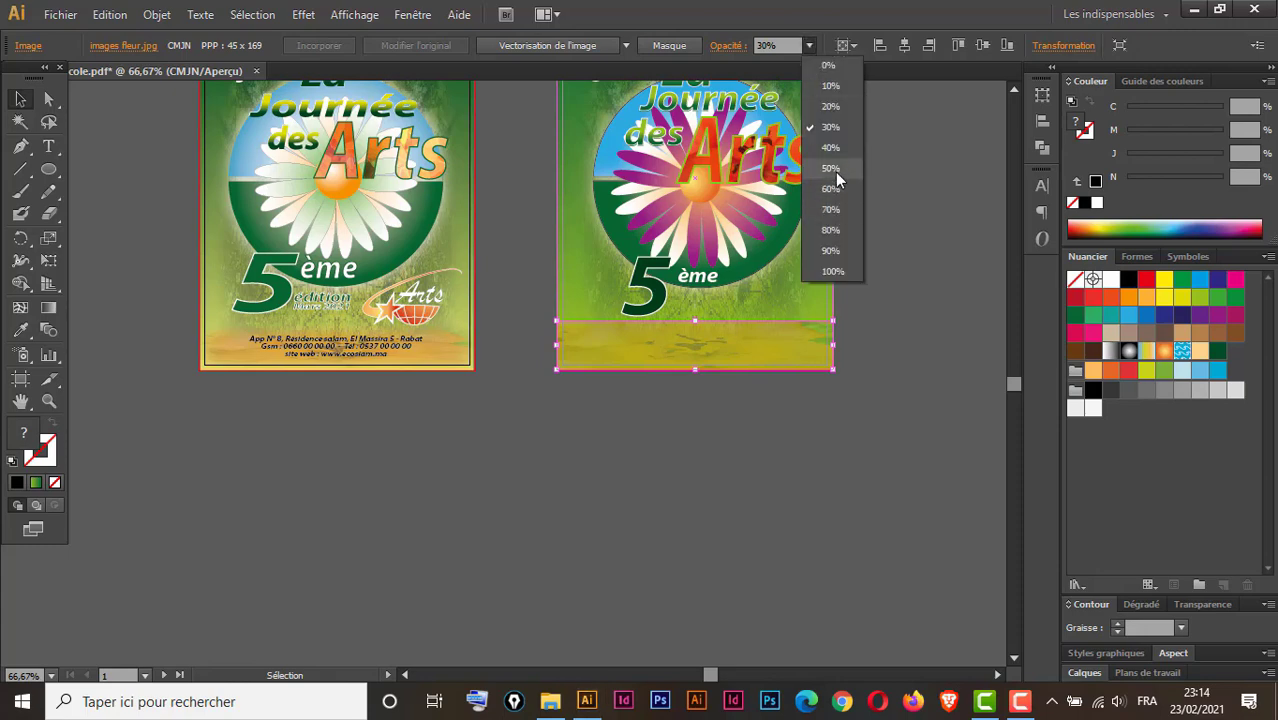
pyautogui.click(835, 172)
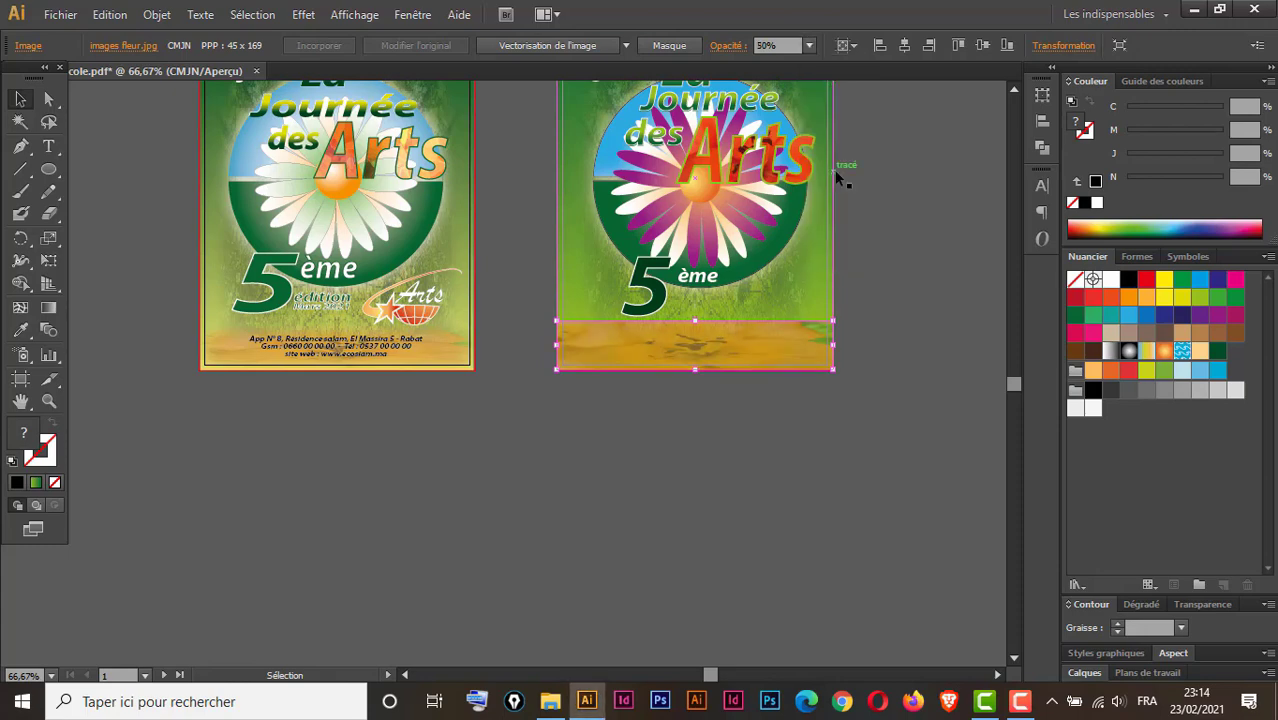
# Set up a Contour progressif effect on the flower strip with a 1 cm radius and compare it with the preview on and off.
pyautogui.click(302, 15)
pyautogui.moveTo(365, 235)
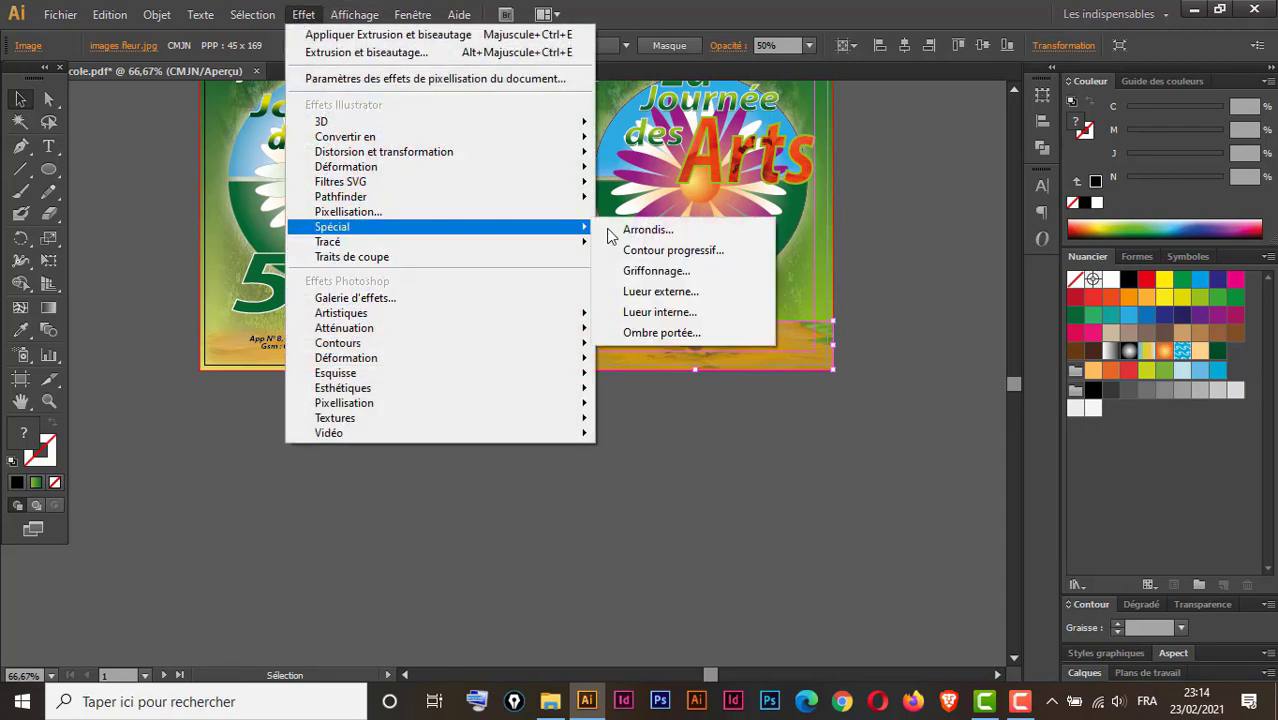
pyautogui.click(701, 248)
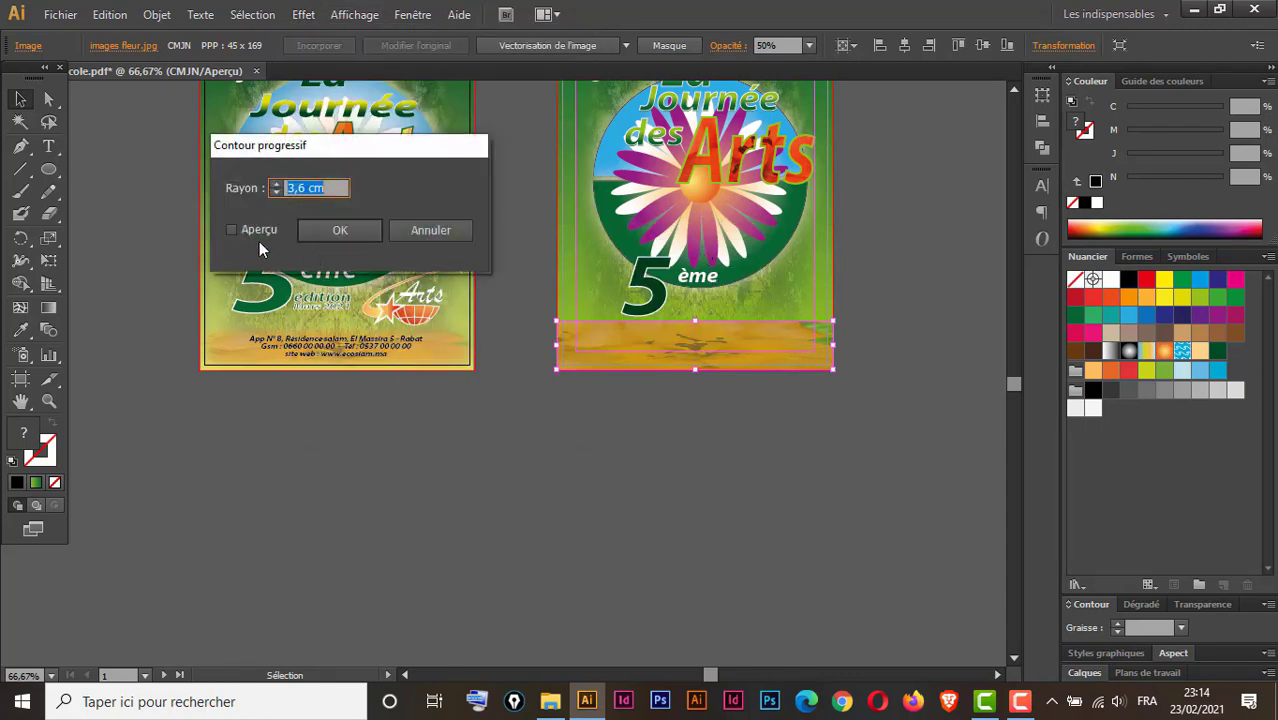
pyautogui.click(232, 230)
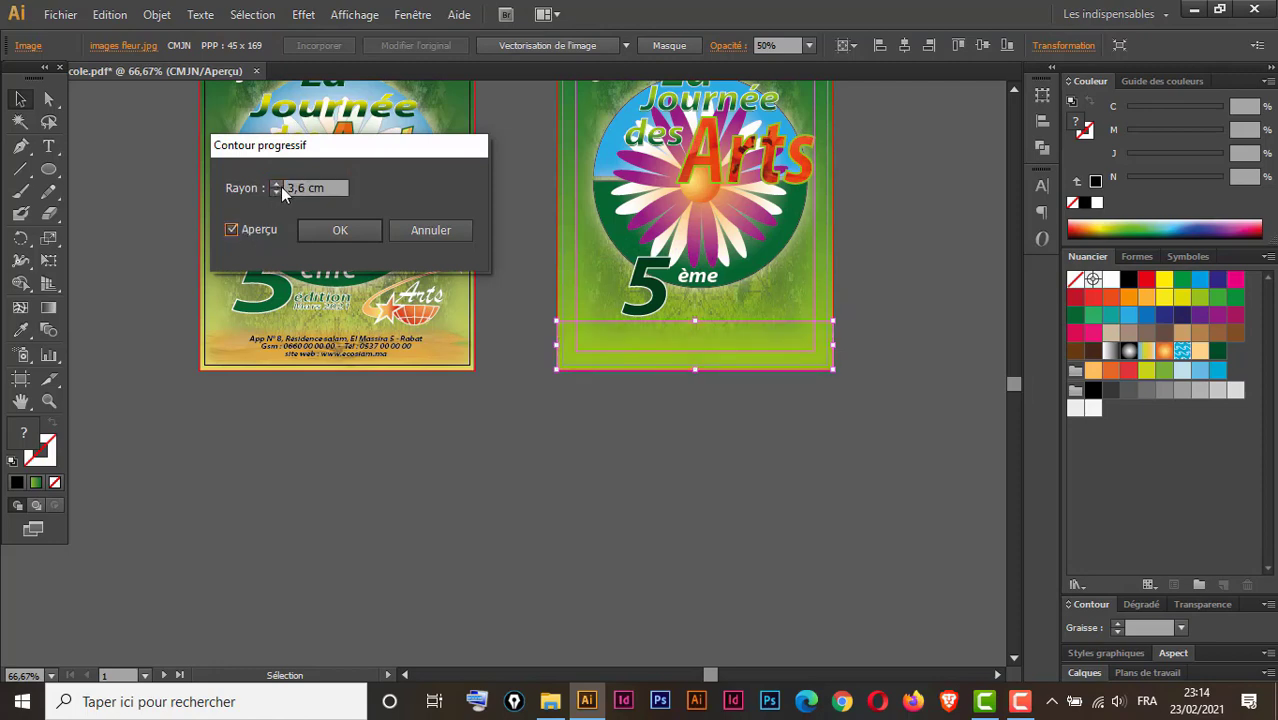
pyautogui.click(275, 191)
pyautogui.click(276, 192)
pyautogui.click(305, 186)
pyautogui.doubleClick(305, 186)
pyautogui.write('1')
pyautogui.click(237, 229)
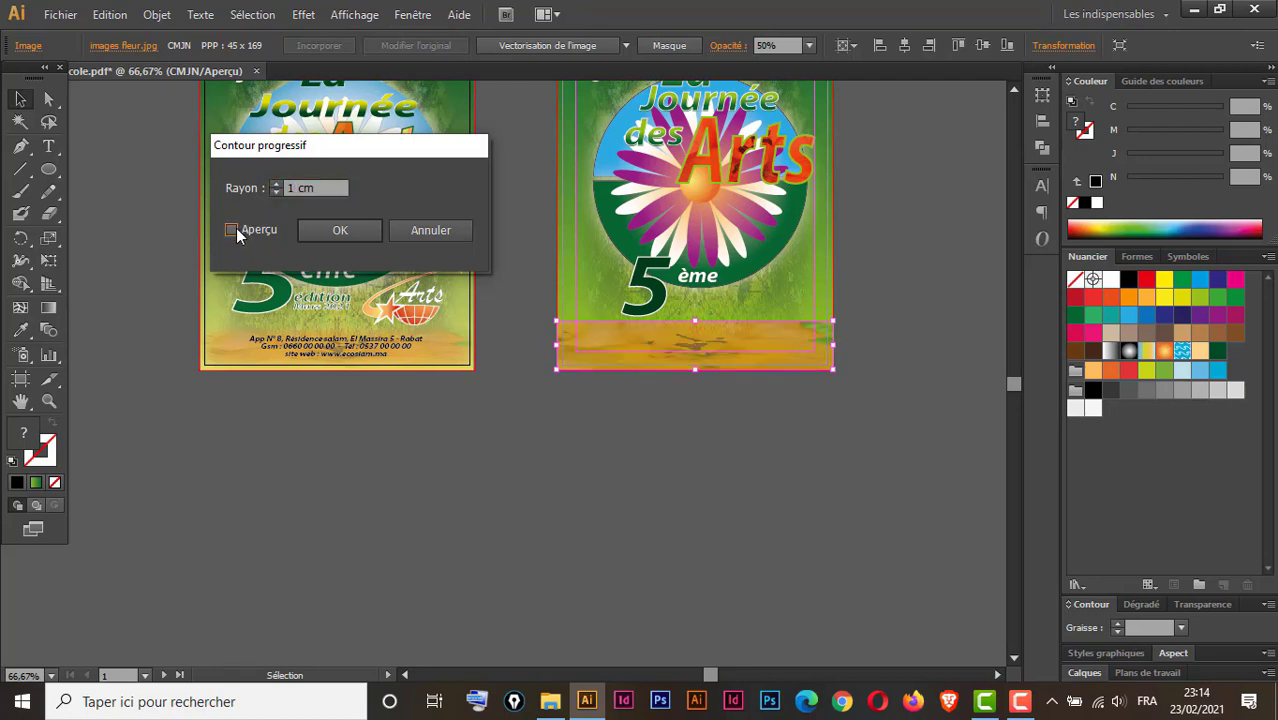
pyautogui.click(236, 229)
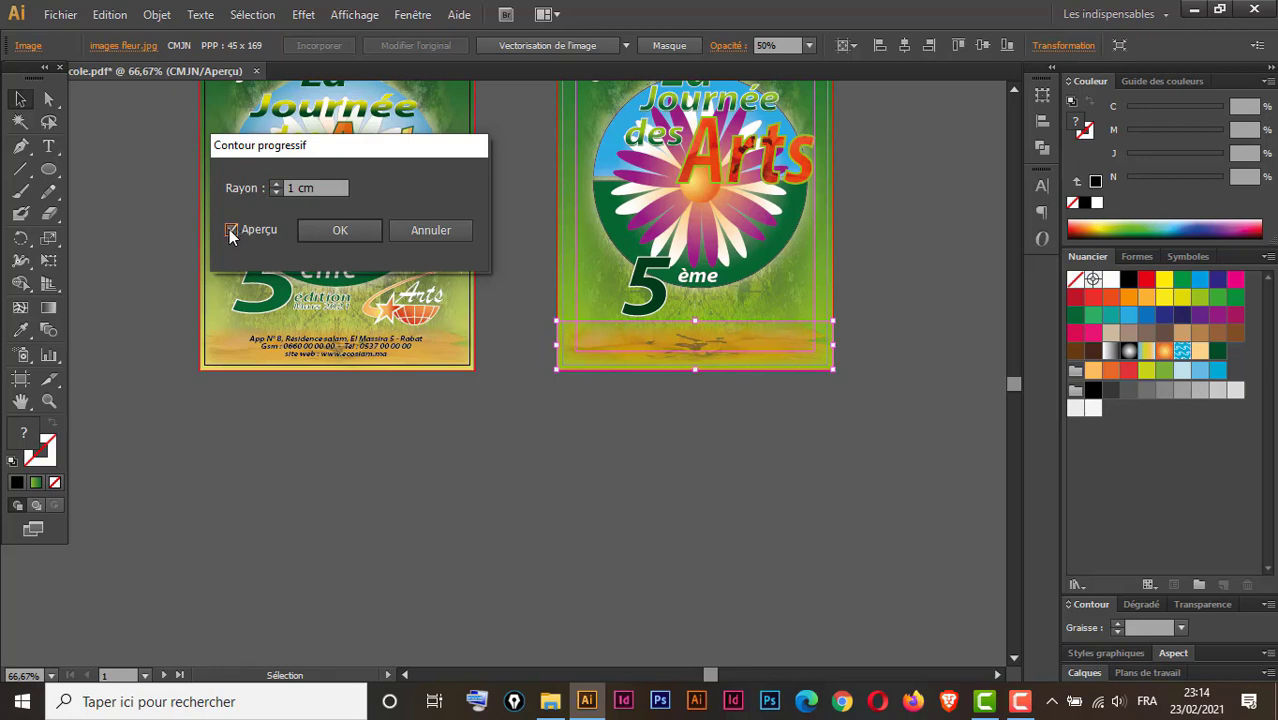
pyautogui.click(231, 230)
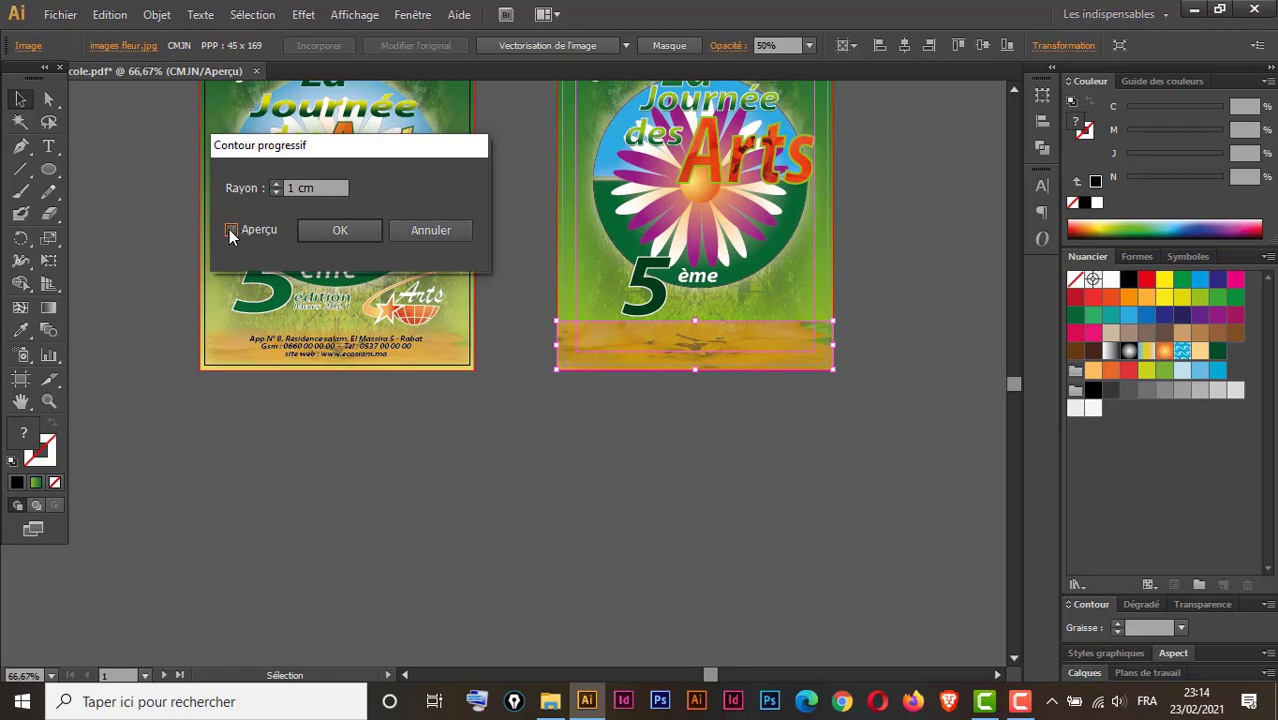
pyautogui.click(231, 230)
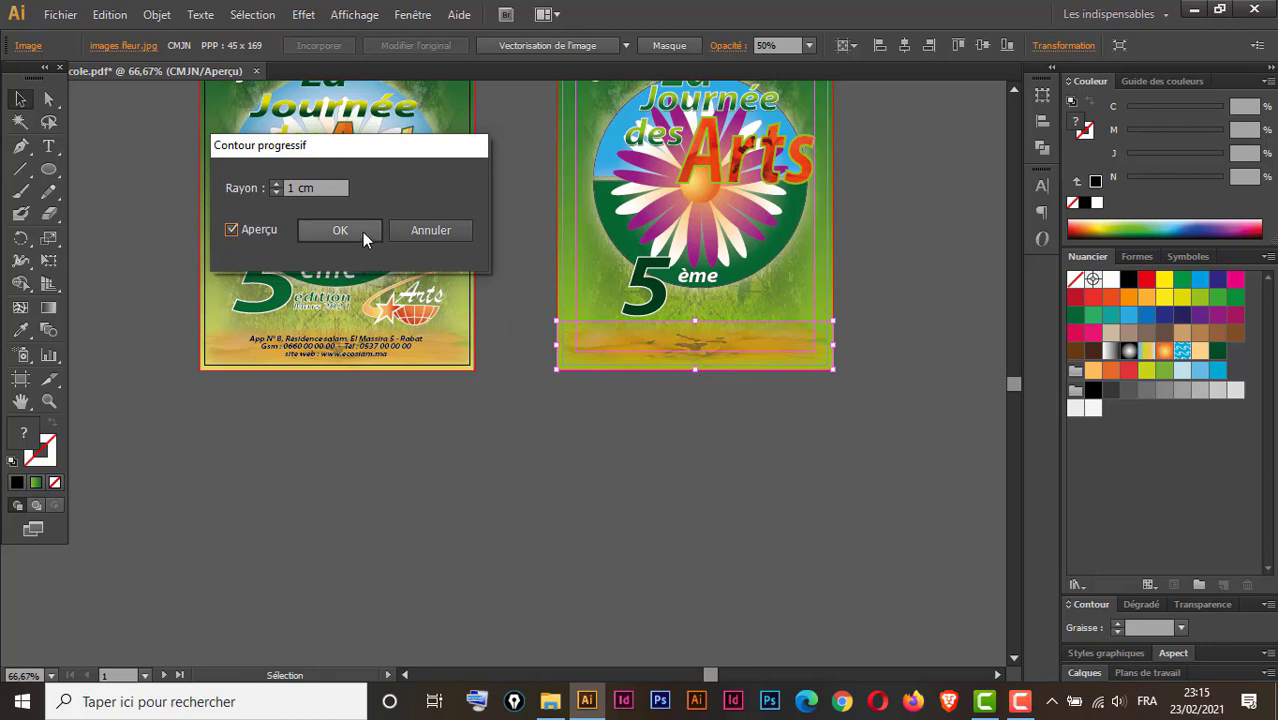
# Reduce the Contour progressif radius to 0,6 cm and apply the effect to the flower strip.
pyautogui.click(276, 191)
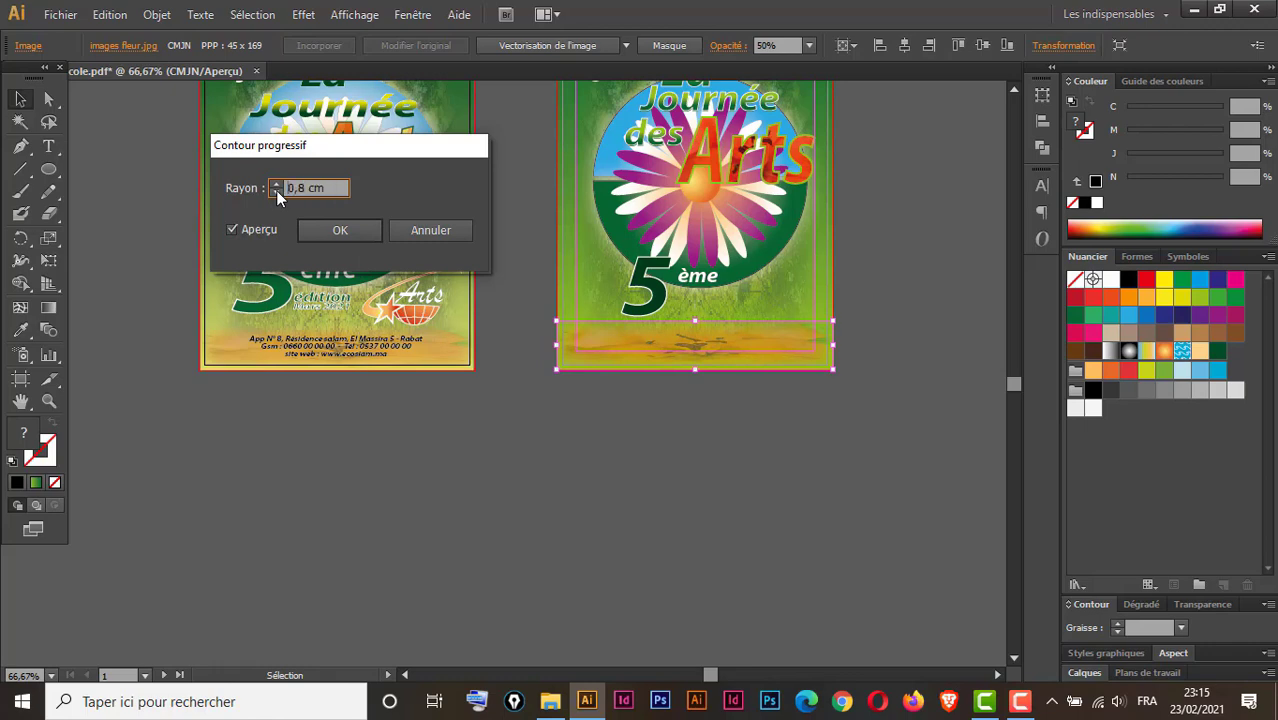
pyautogui.click(276, 191)
pyautogui.click(276, 191)
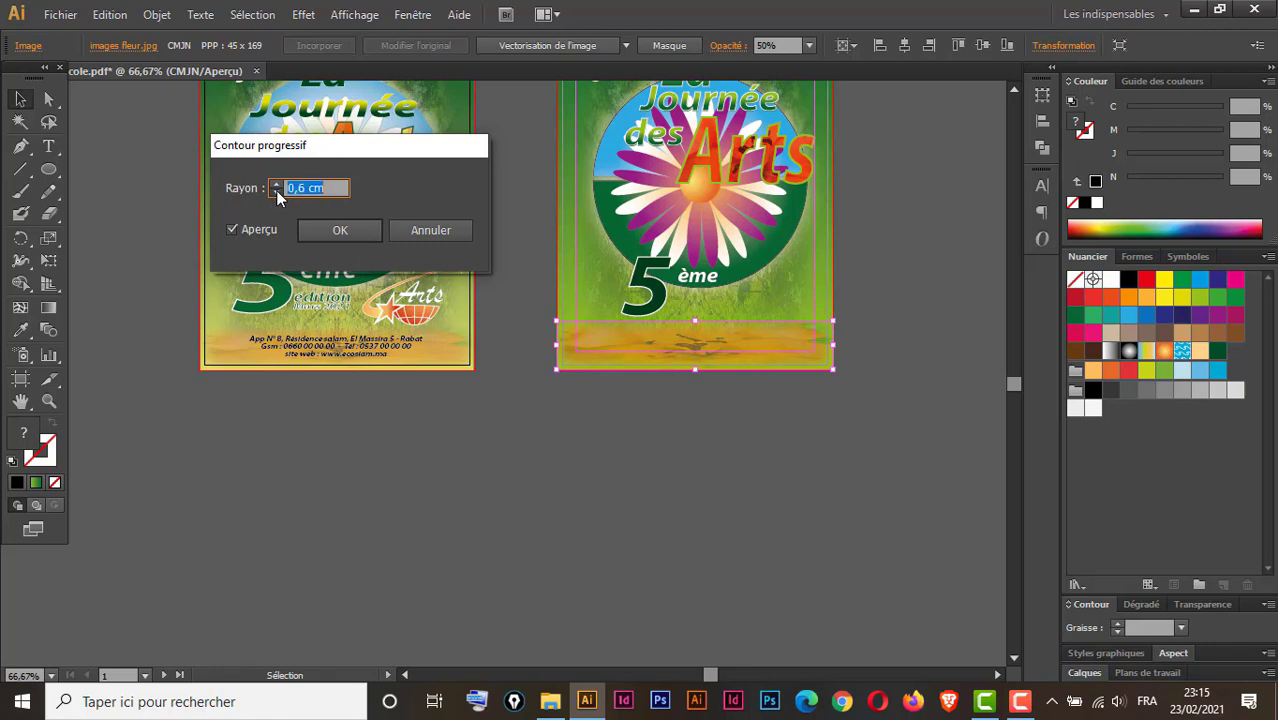
pyautogui.click(357, 229)
# Set the flower strip's opacity to 40%.
pyautogui.click(786, 345)
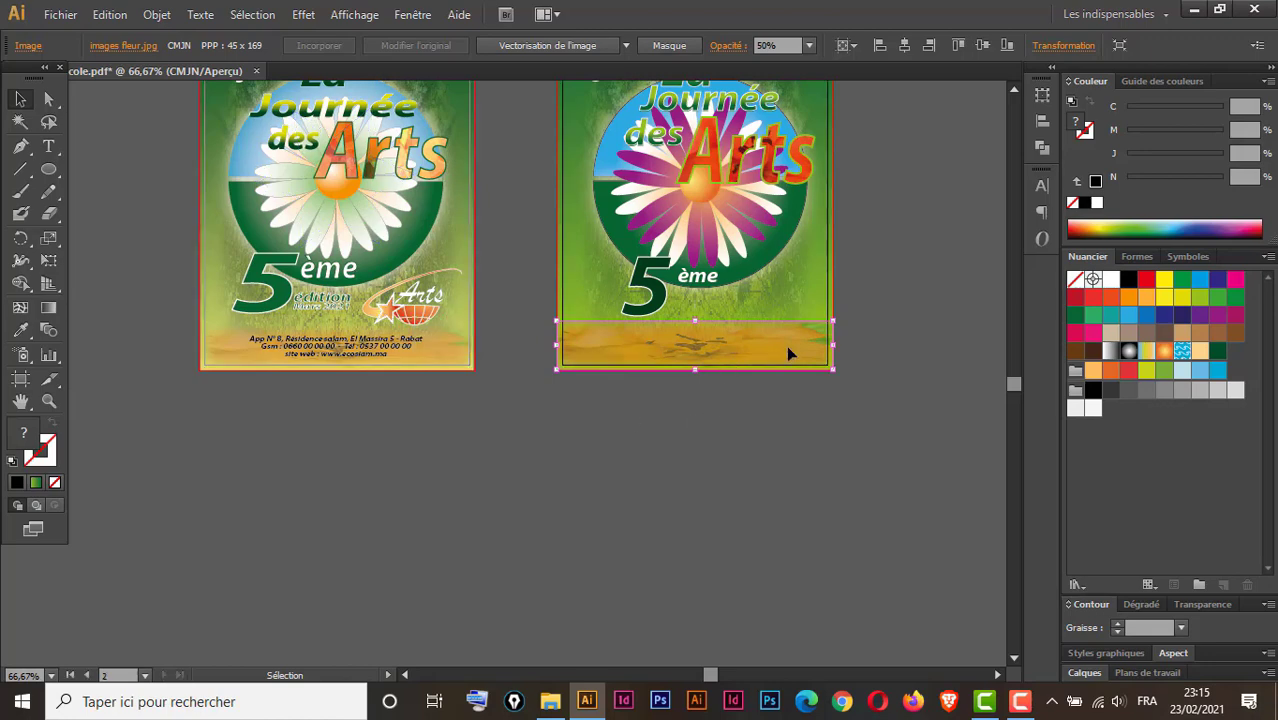
pyautogui.click(810, 46)
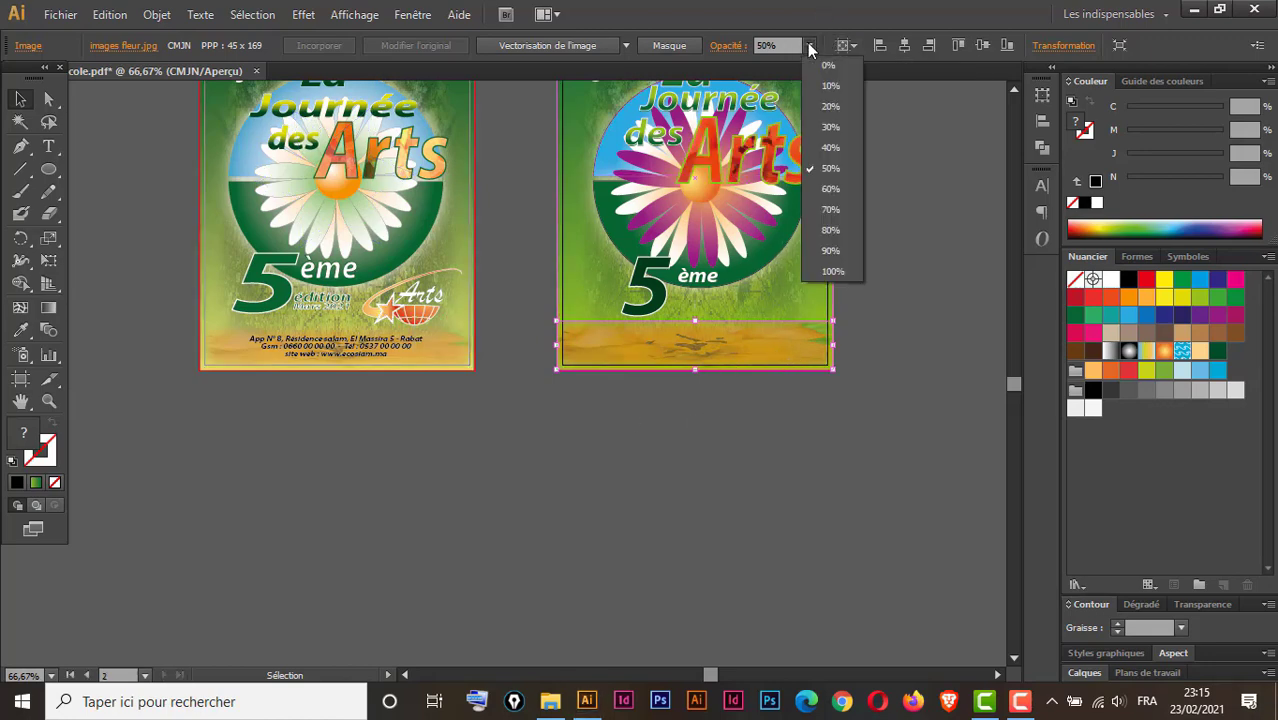
pyautogui.click(834, 149)
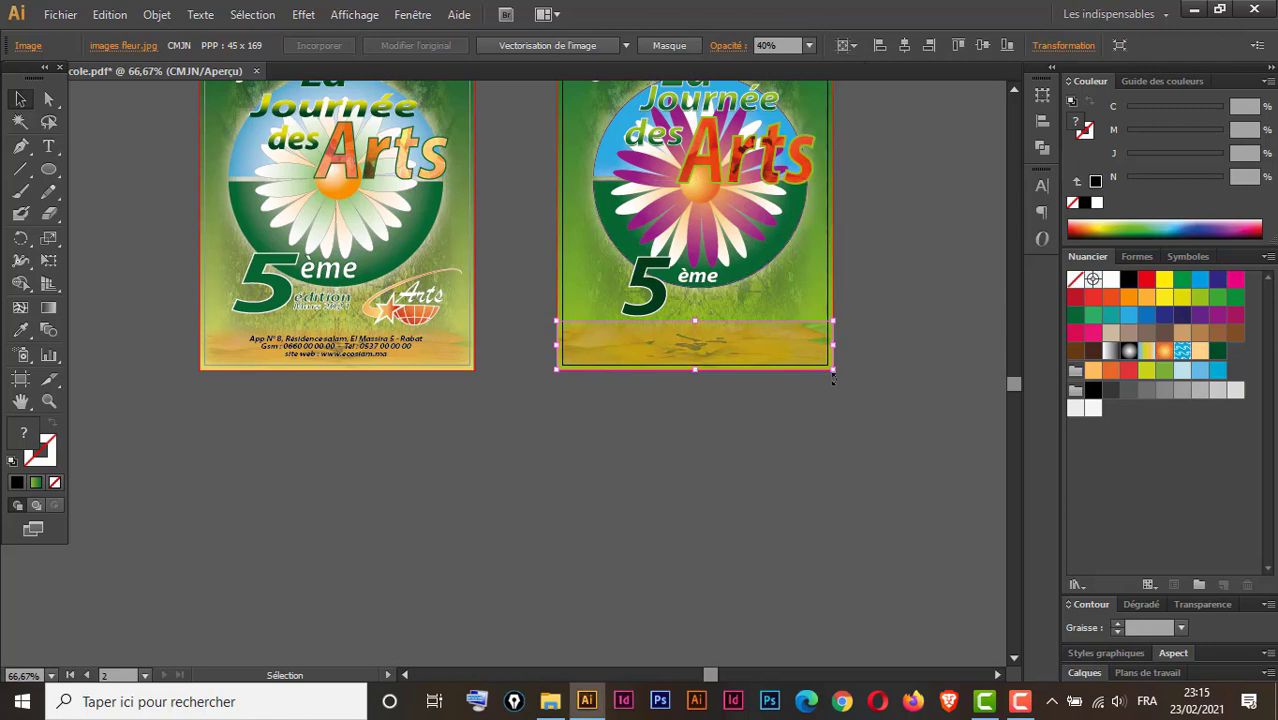
pyautogui.click(318, 345)
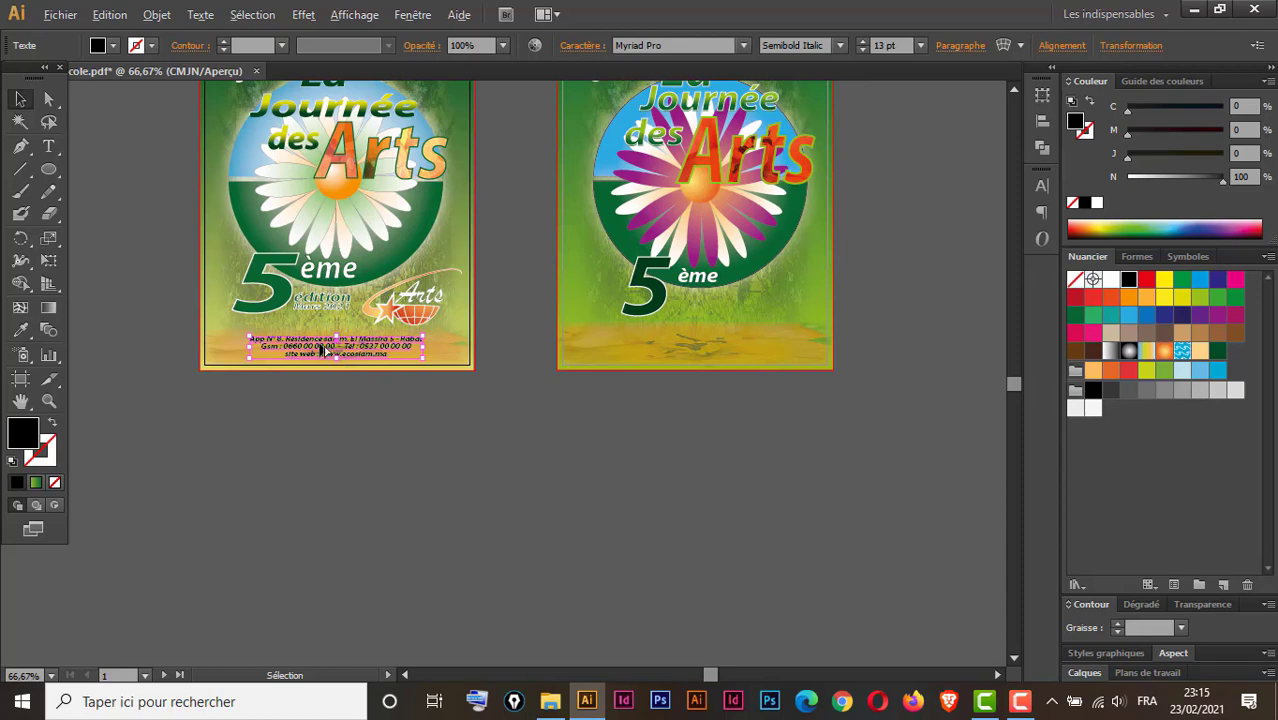
pyautogui.moveTo(322, 350); pyautogui.dragTo(554, 417)
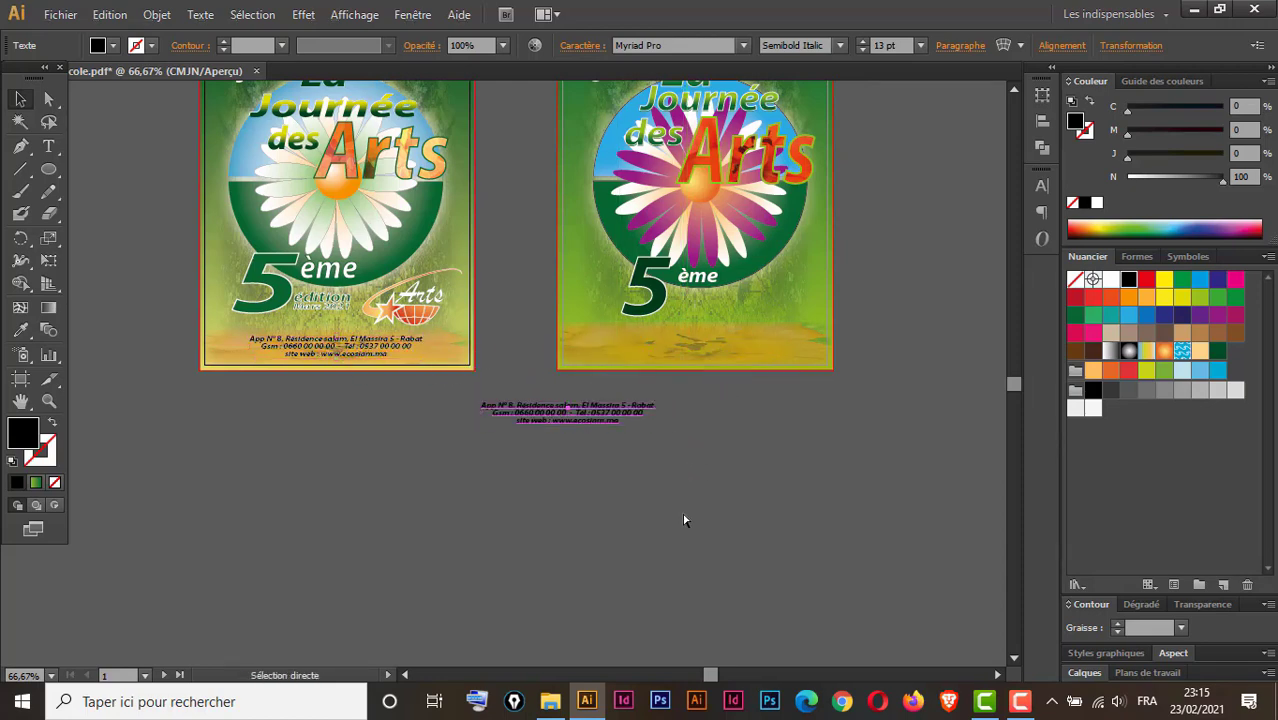
pyautogui.press('Delete')
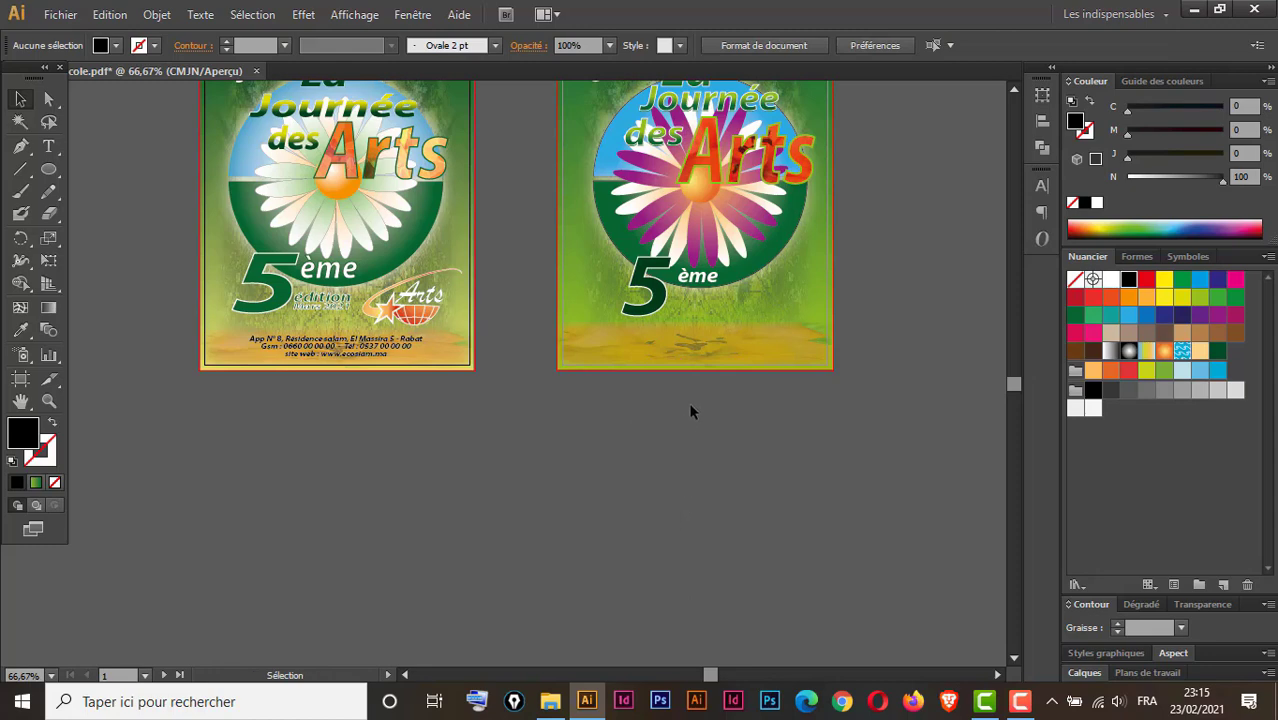
# Paste a copy of the contact text block and position it over the flower strip at the foot of the second poster.
pyautogui.hotkey('ctrl', 'z')
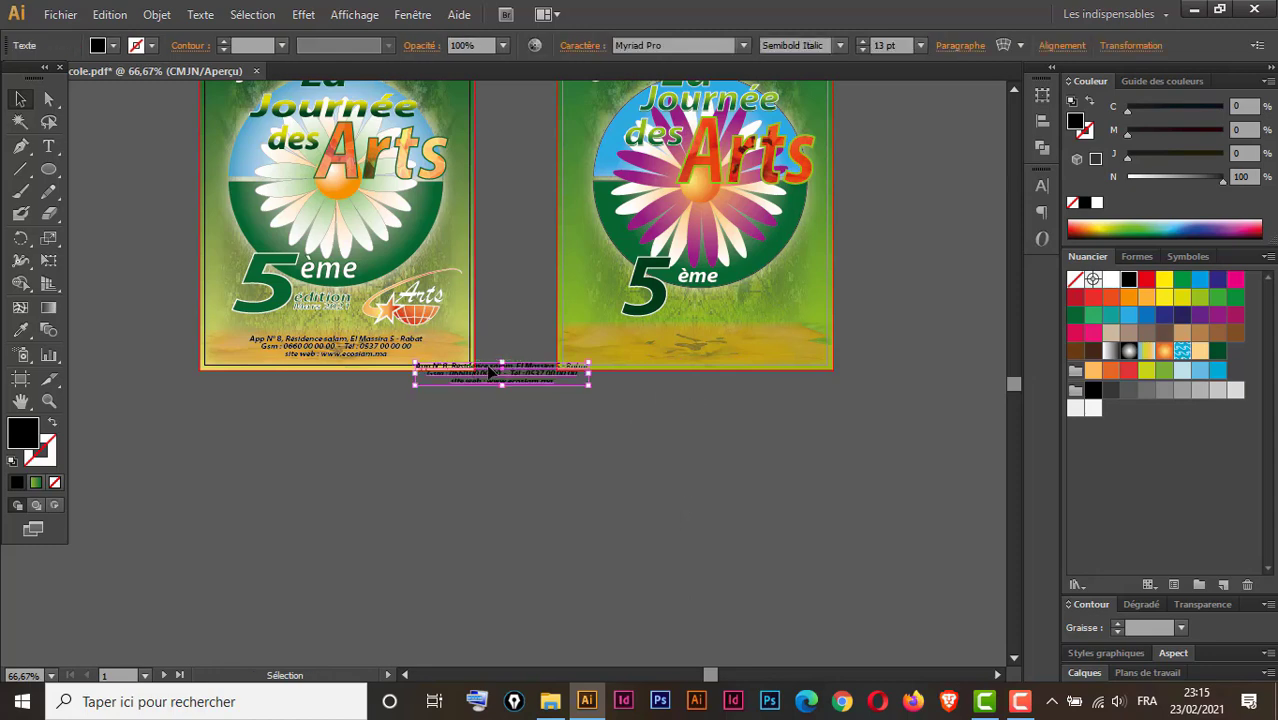
pyautogui.moveTo(537, 387); pyautogui.dragTo(718, 360)
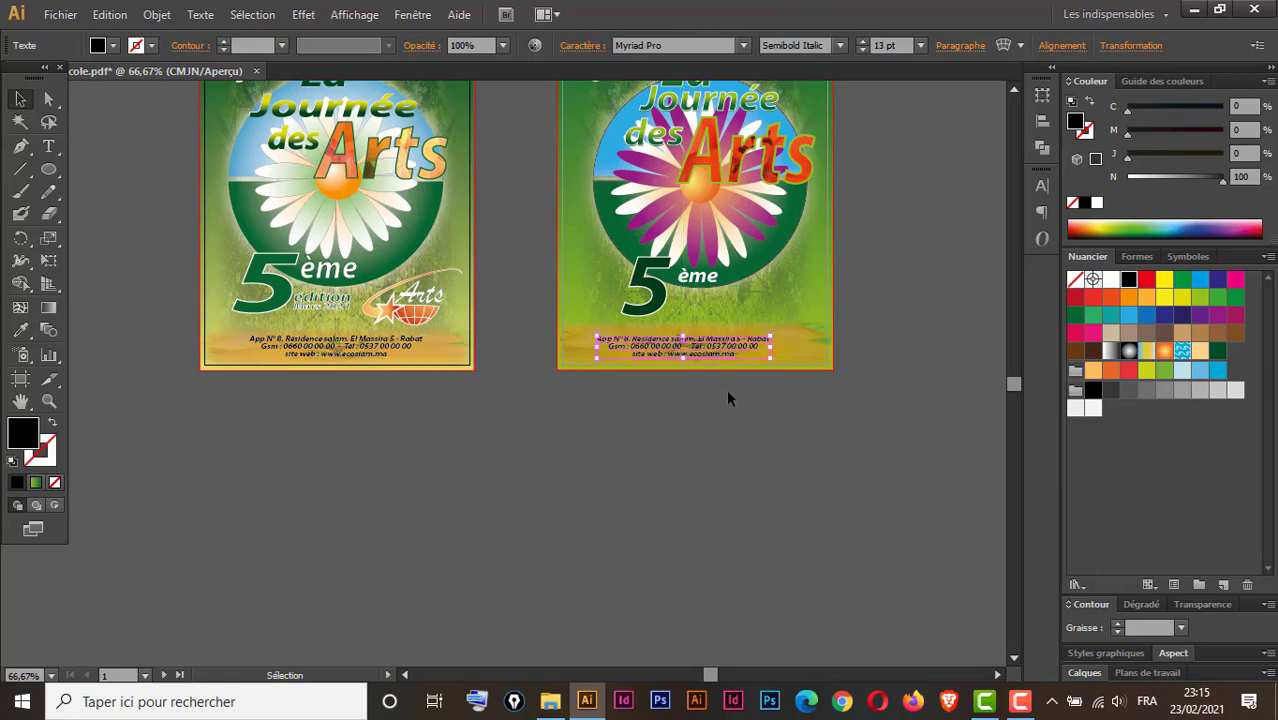
pyautogui.press('Right')
pyautogui.press('Right')
pyautogui.press('Right')
pyautogui.press('Right')
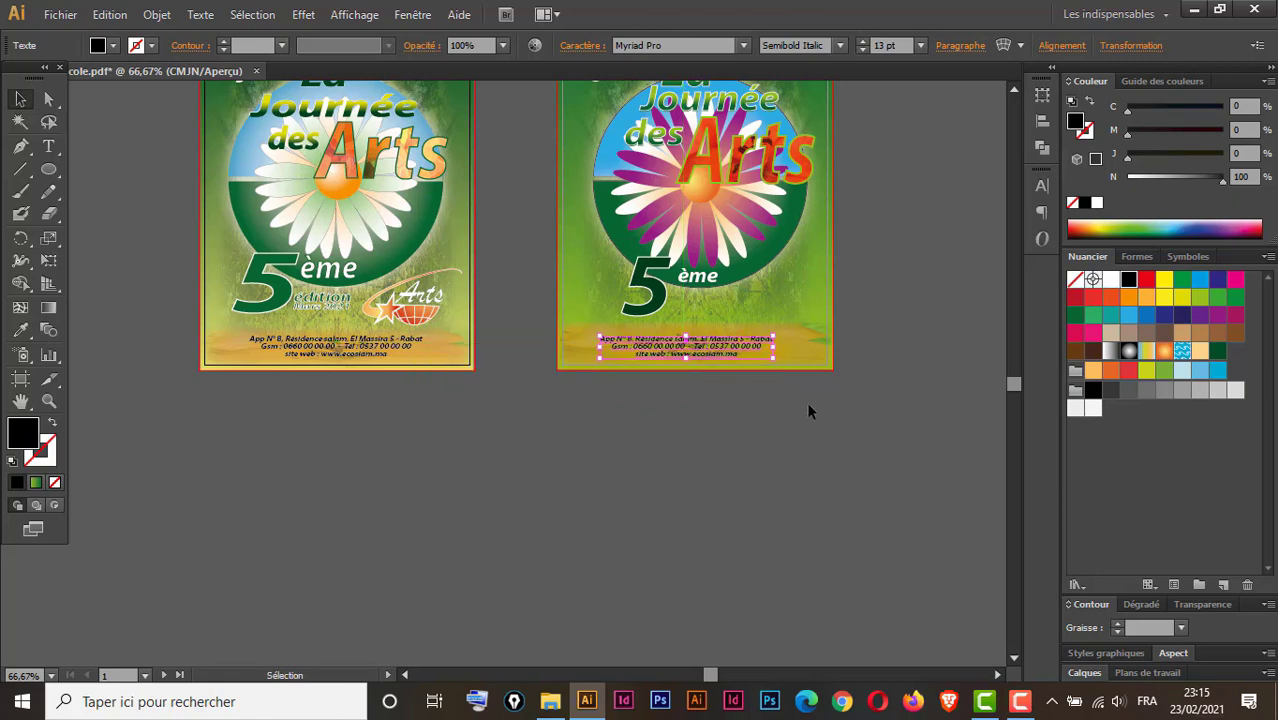
# Centre the contact text block horizontally on the second poster, aligned to the artboard.
pyautogui.hotkey('ctrl', 'space')
pyautogui.moveTo(874, 306); pyautogui.dragTo(614, 462)
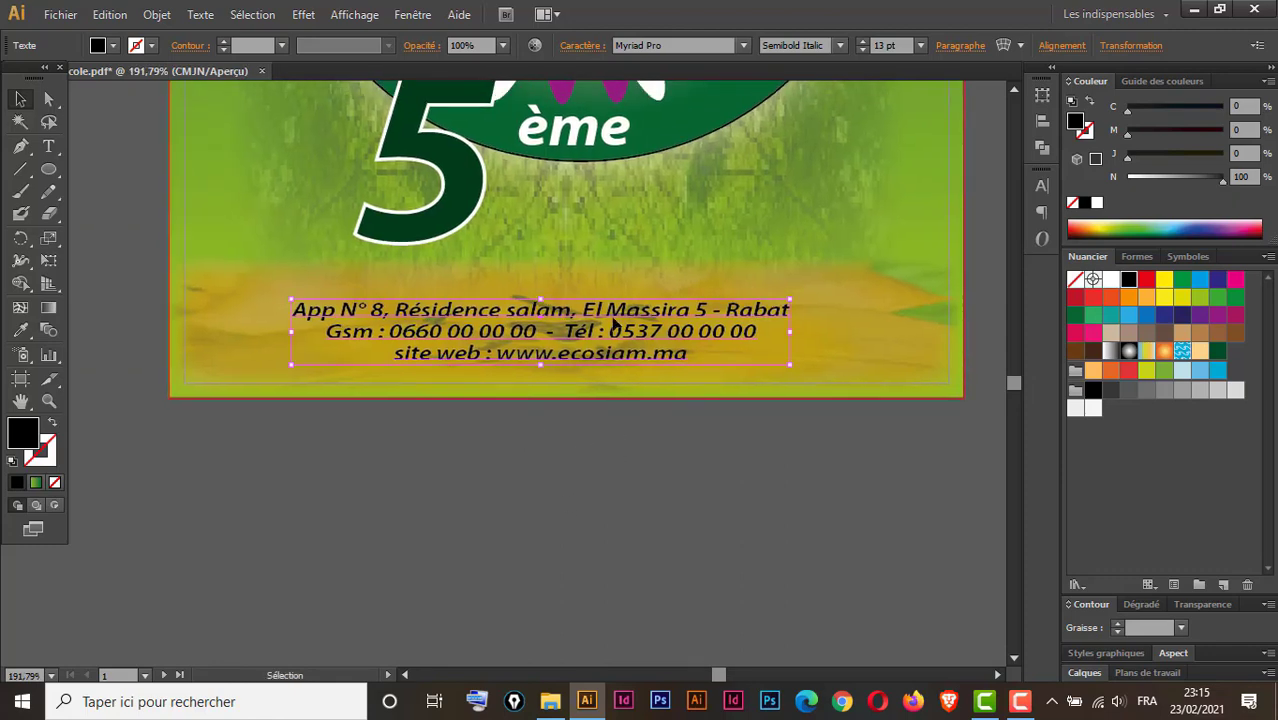
pyautogui.moveTo(598, 322); pyautogui.dragTo(510, 322)
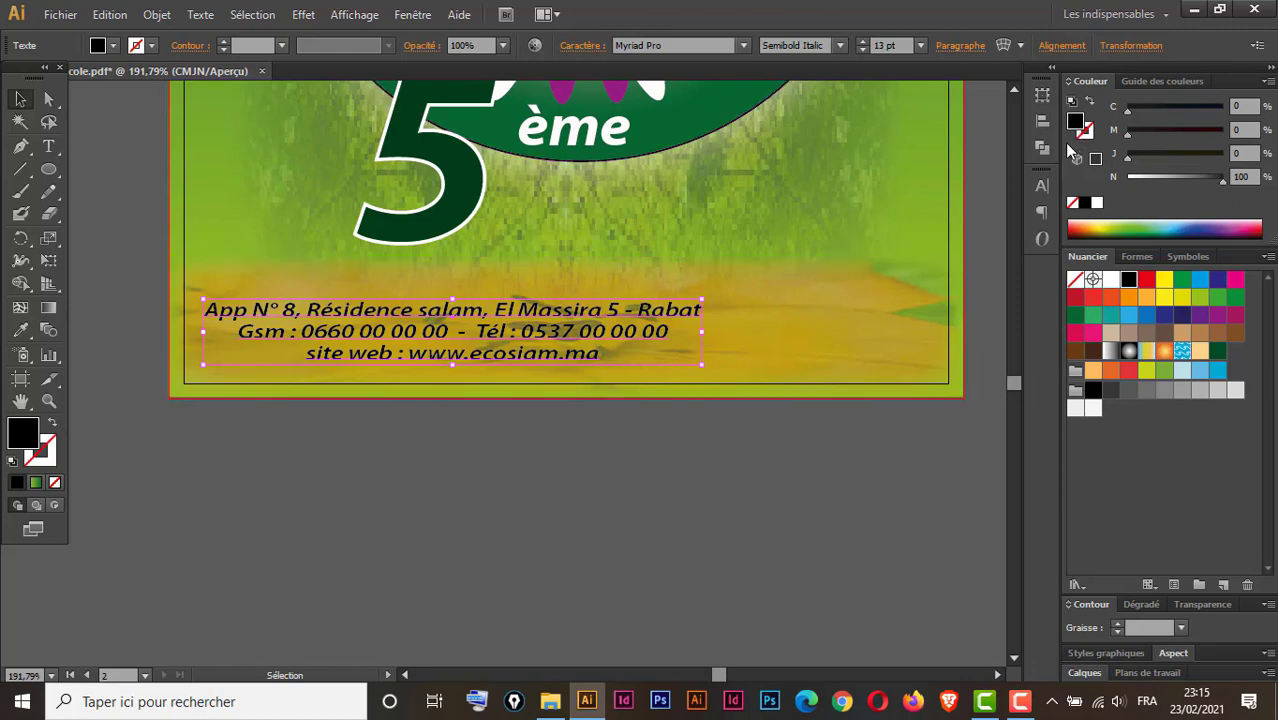
pyautogui.click(1042, 121)
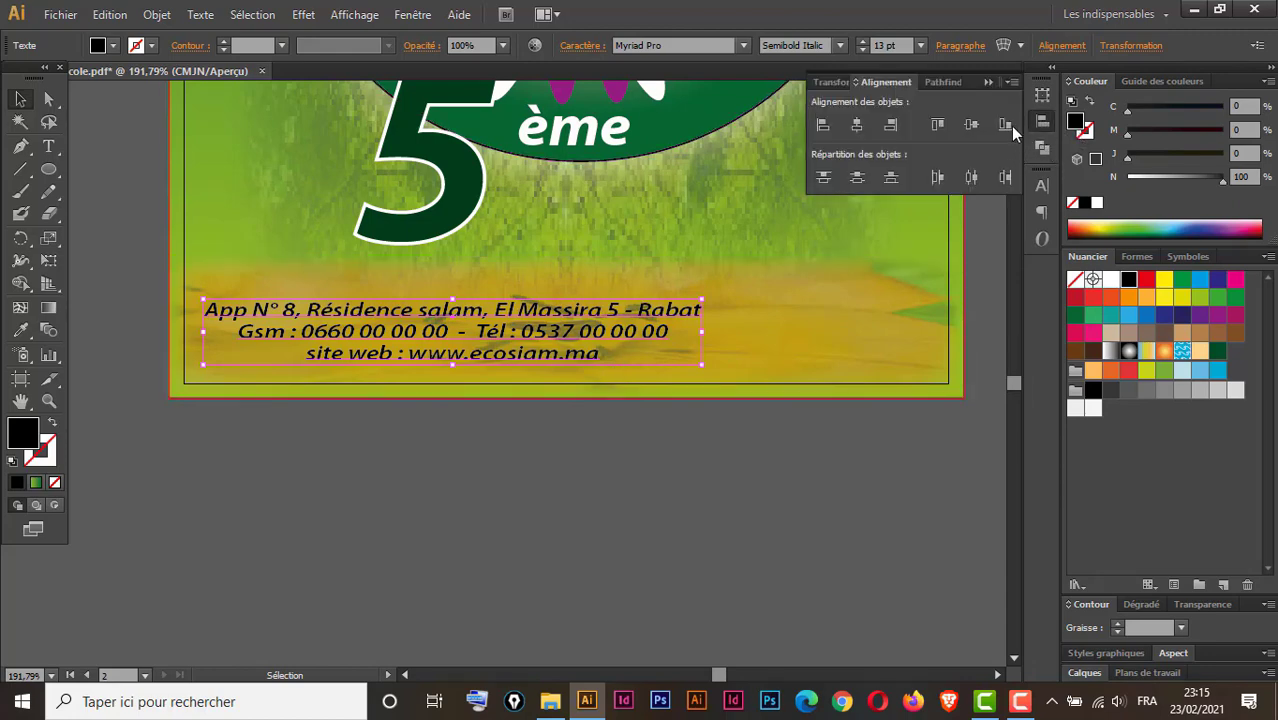
pyautogui.click(1013, 82)
pyautogui.click(1068, 90)
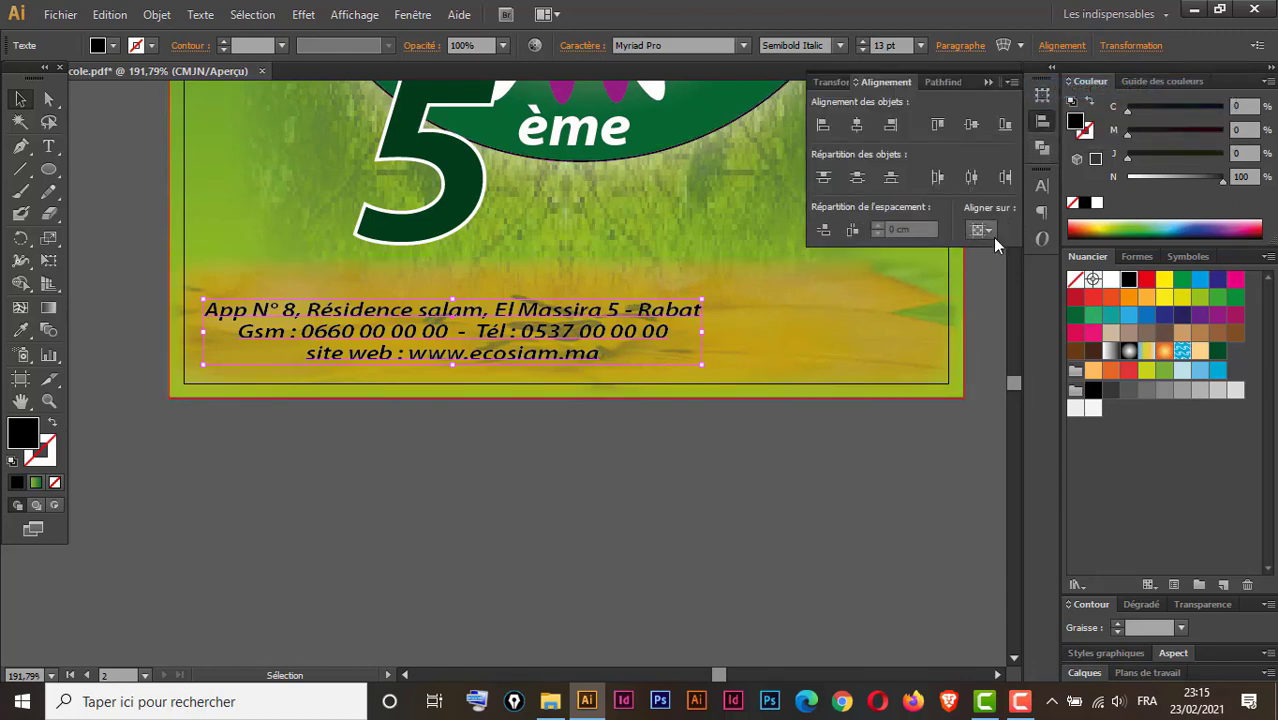
pyautogui.click(991, 233)
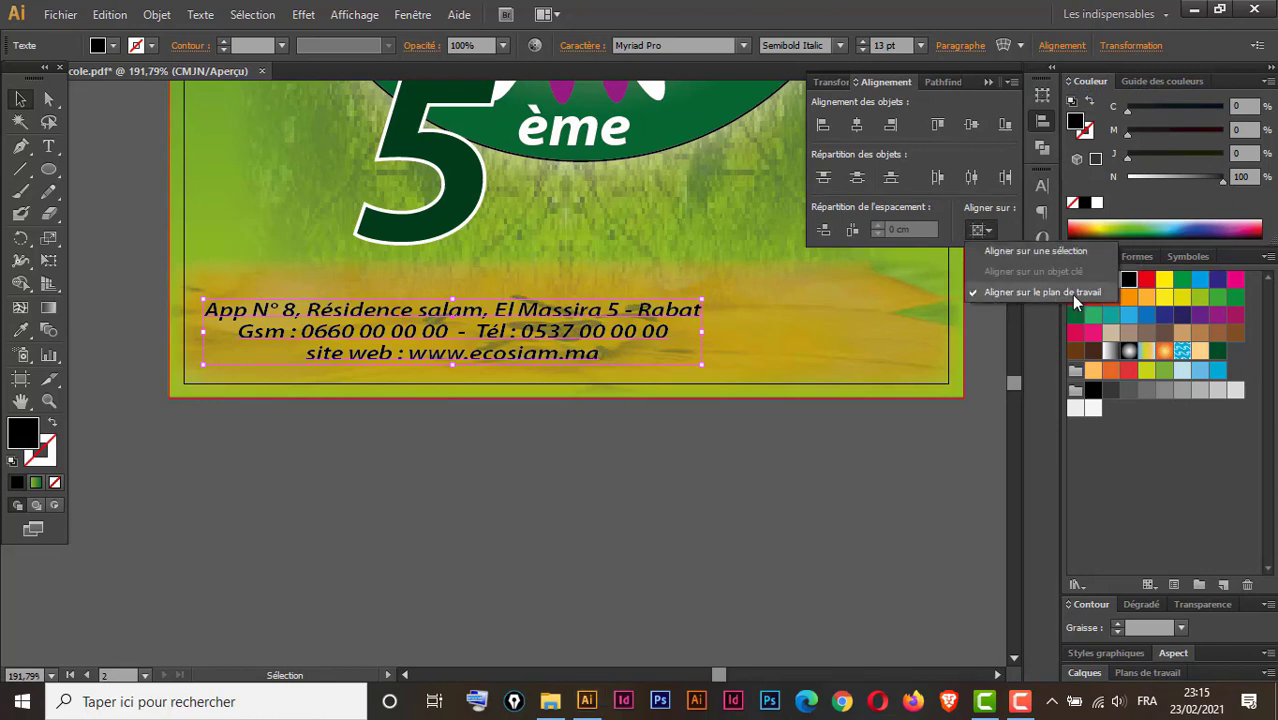
pyautogui.click(858, 127)
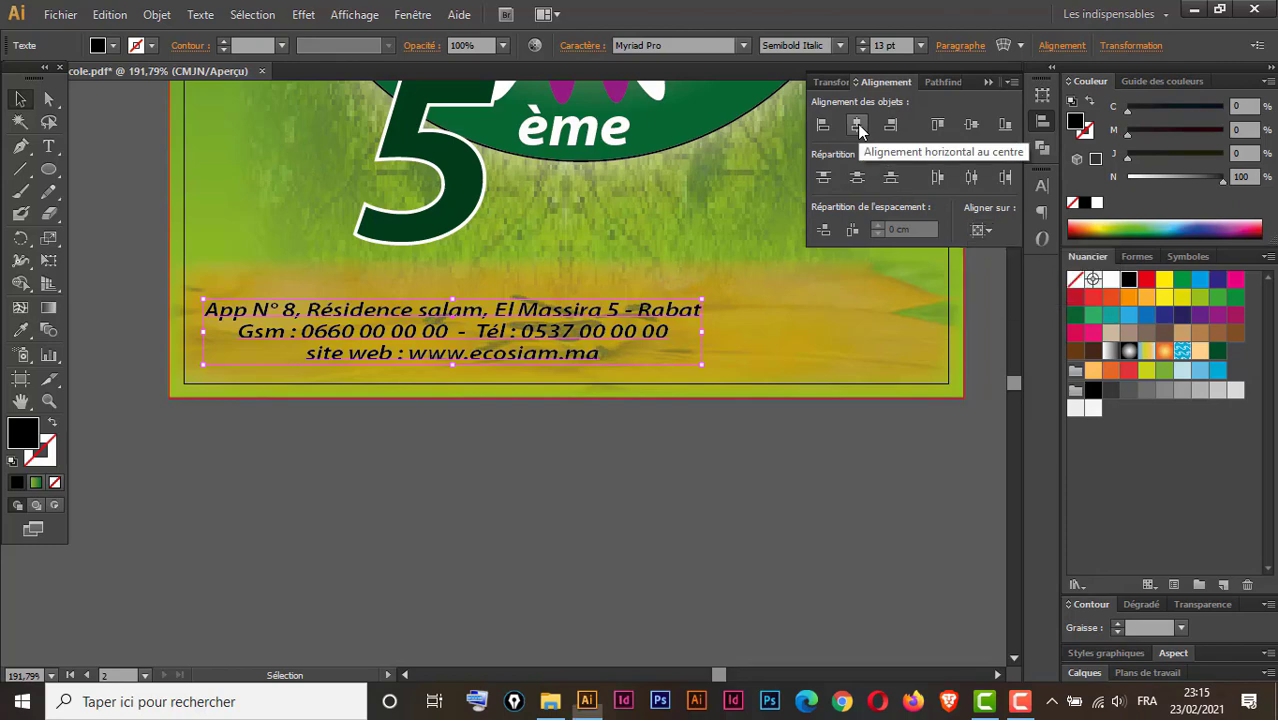
pyautogui.click(858, 127)
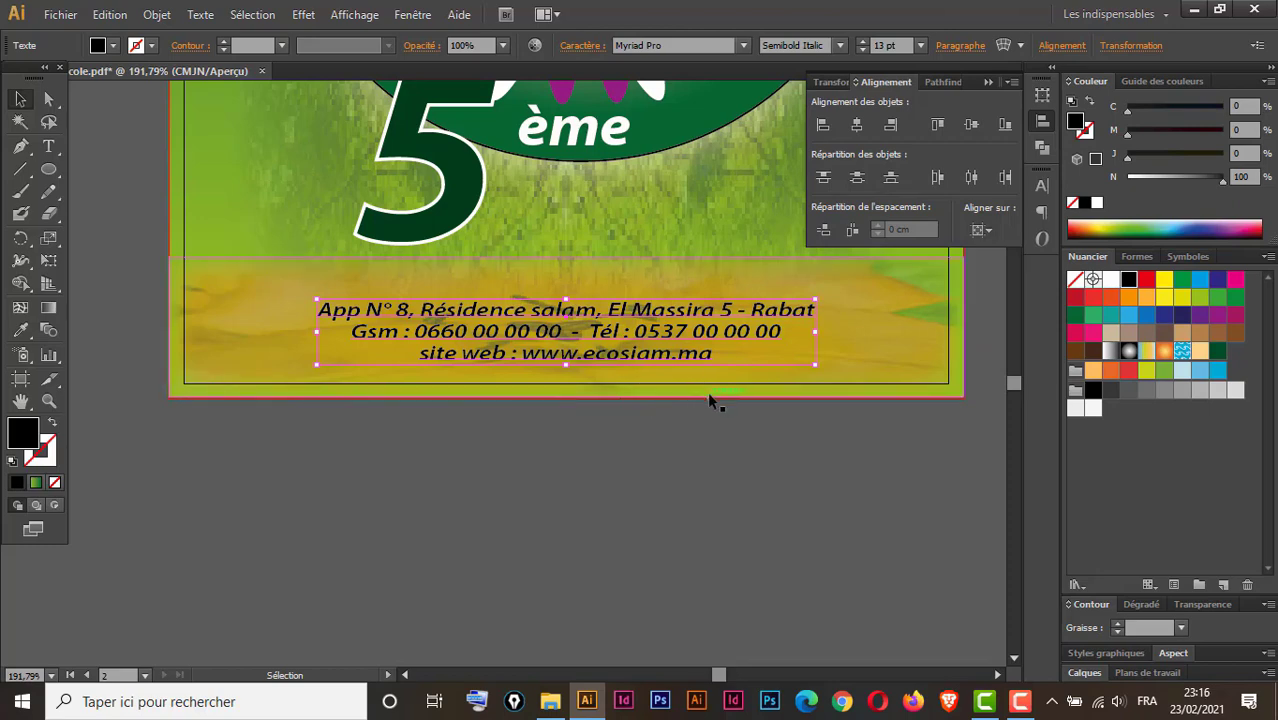
# Try to duplicate the "édition" and "Mars 2021" texts from the first poster straight onto the second one.
pyautogui.scroll(-3, 709, 395)
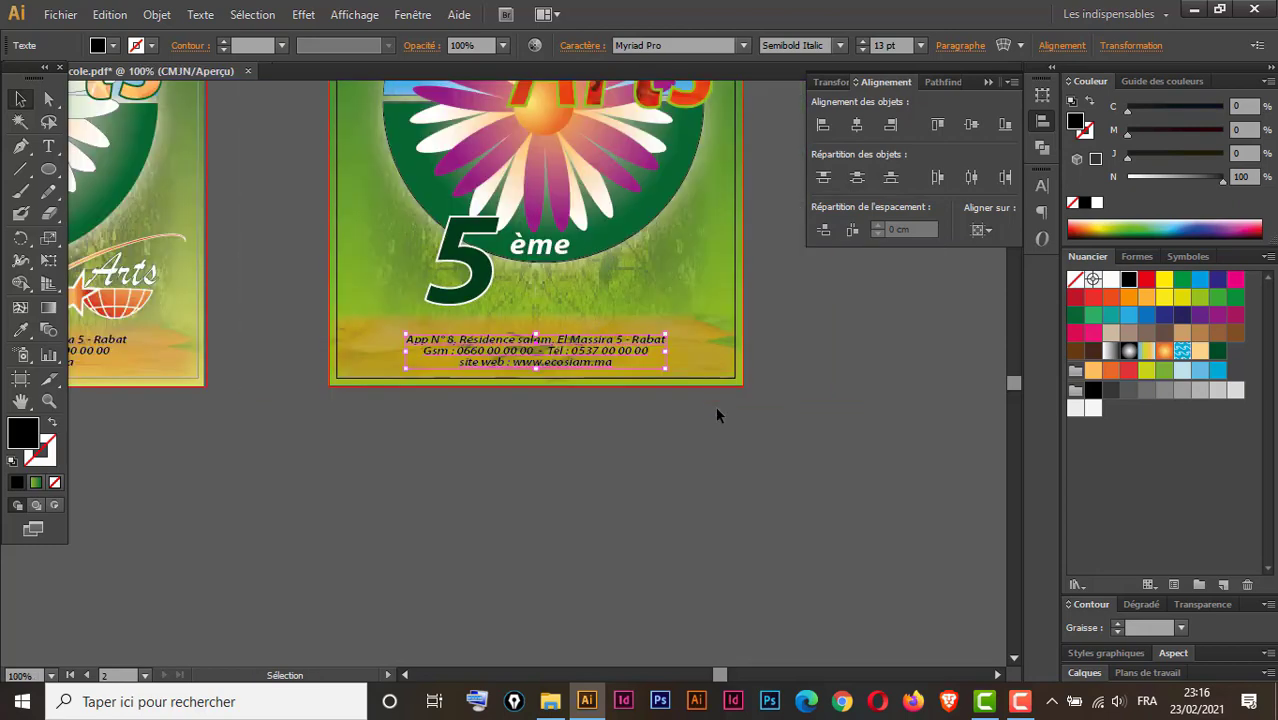
pyautogui.moveTo(713, 399); pyautogui.dragTo(699, 536)
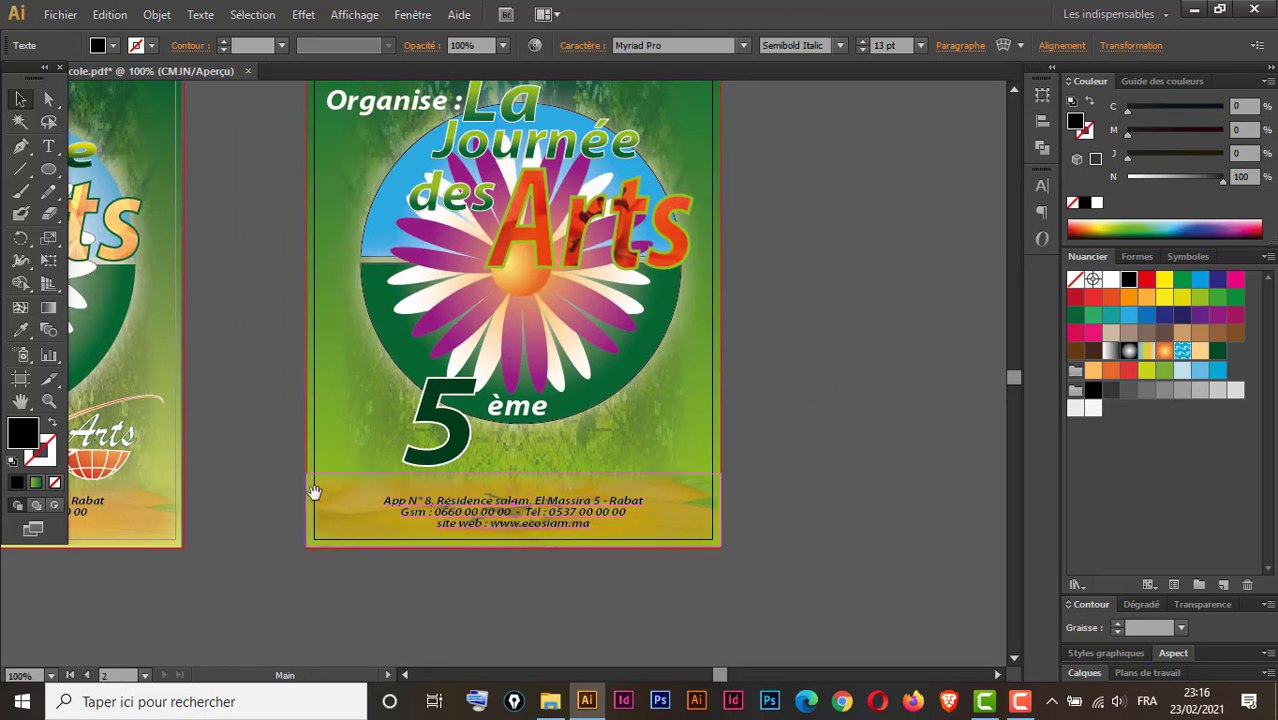
pyautogui.moveTo(314, 492); pyautogui.dragTo(566, 474)
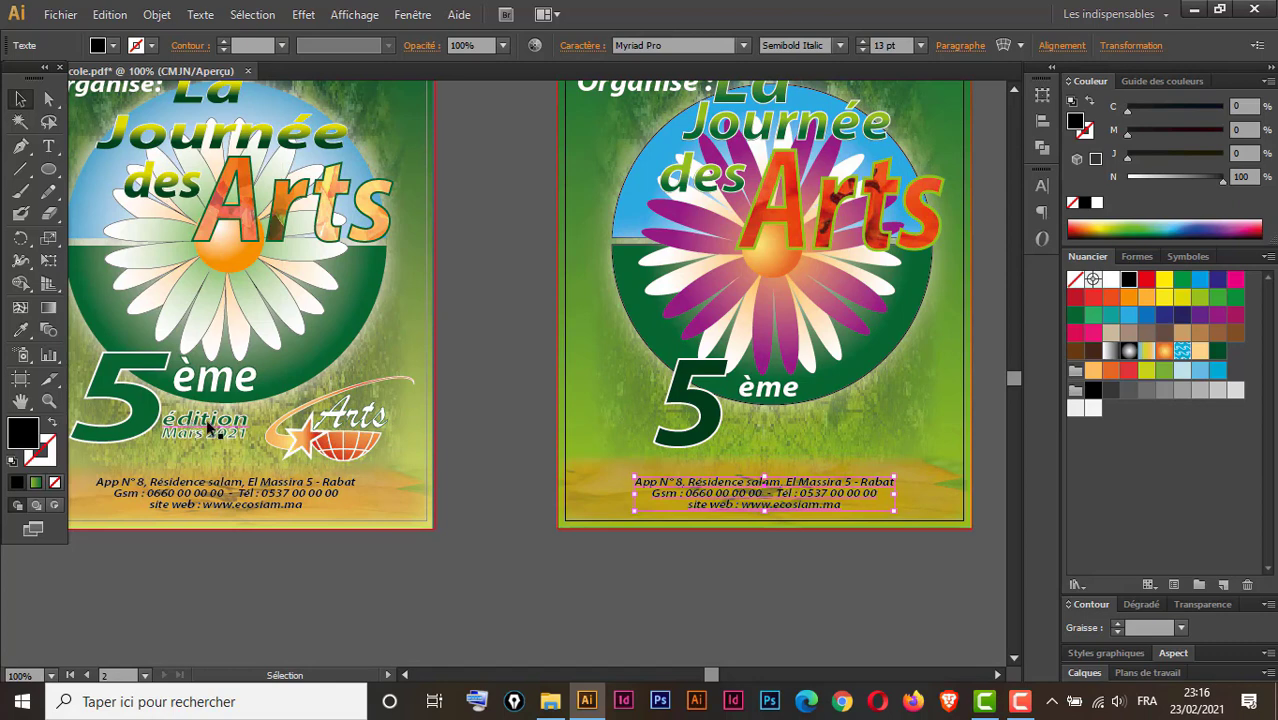
pyautogui.moveTo(210, 430); pyautogui.dragTo(775, 422)
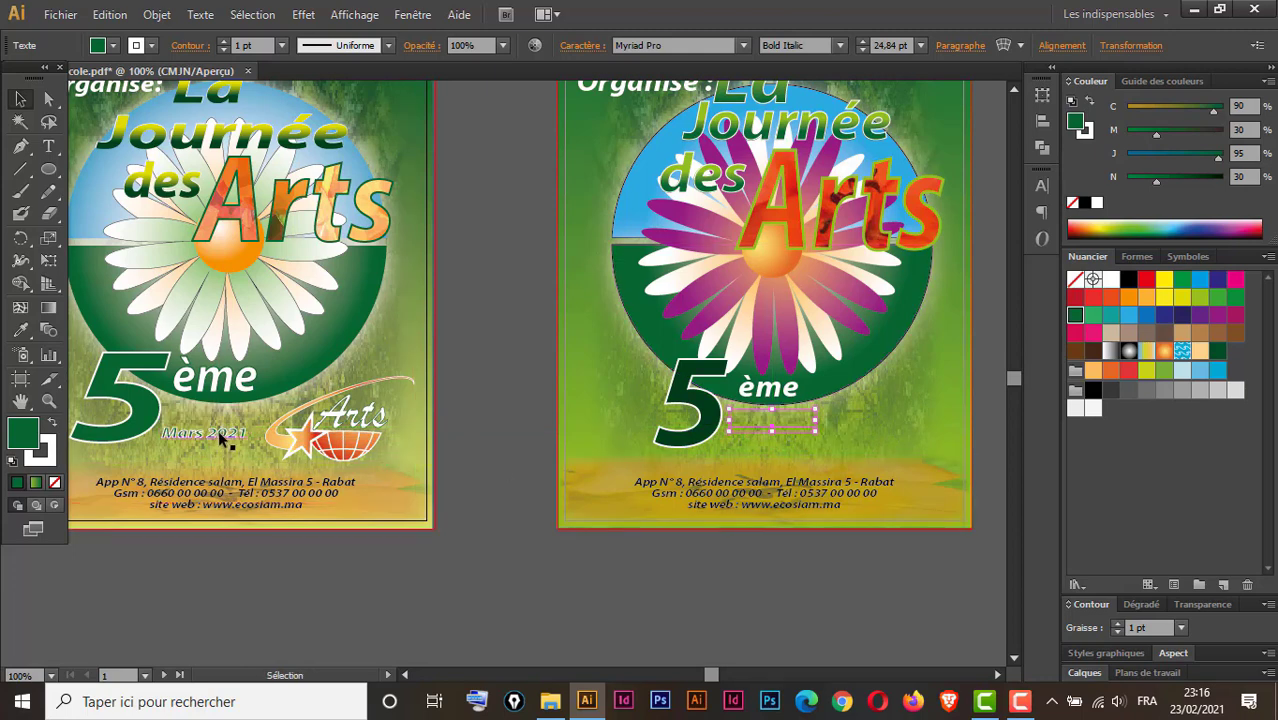
pyautogui.moveTo(220, 434); pyautogui.dragTo(798, 458)
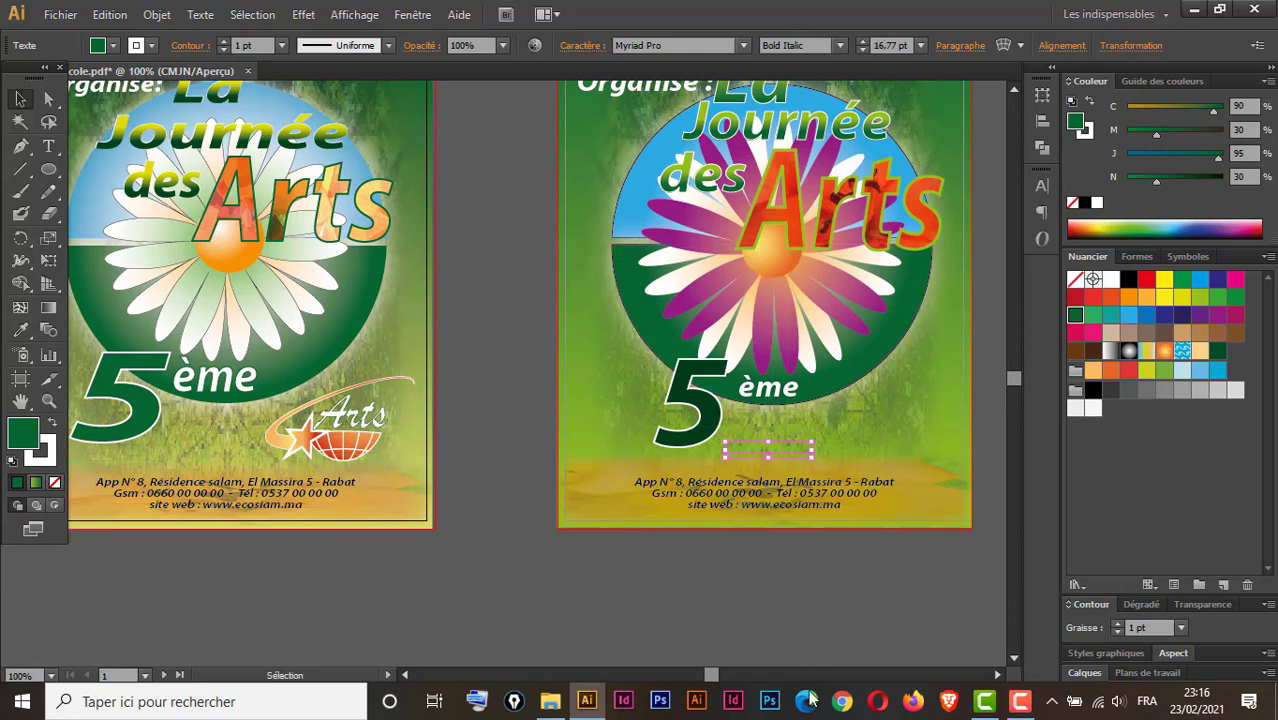
pyautogui.click(783, 422)
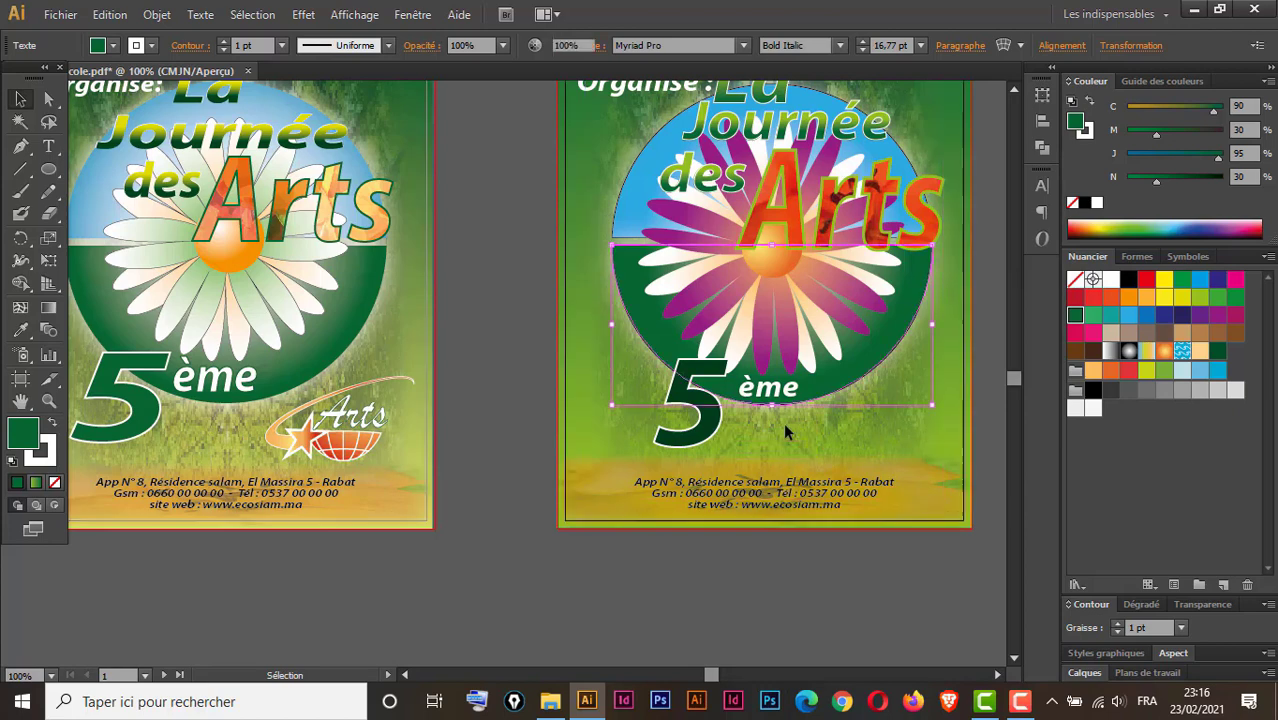
pyautogui.hotkey('ctrl', 'z')
pyautogui.hotkey('ctrl', 'z')
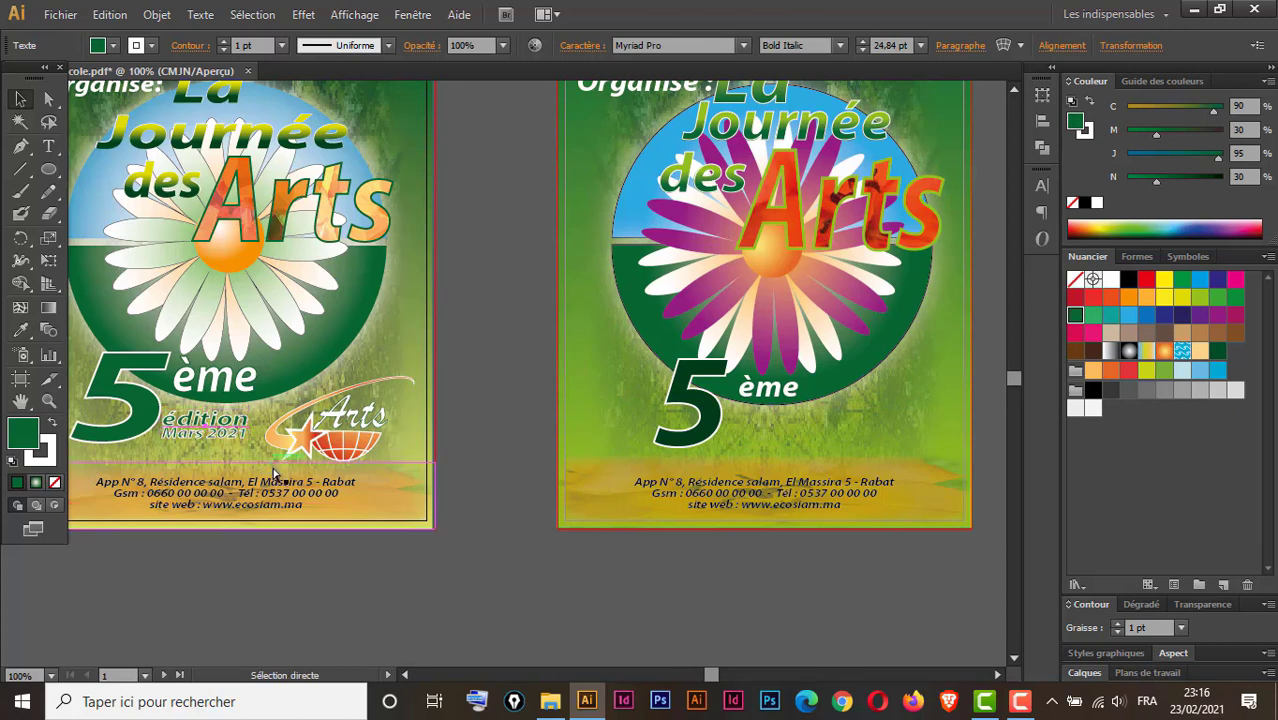
# Copy the "édition" and "Mars 2021" texts from the first poster and stack them below "ème" on the second.
pyautogui.write('édition')
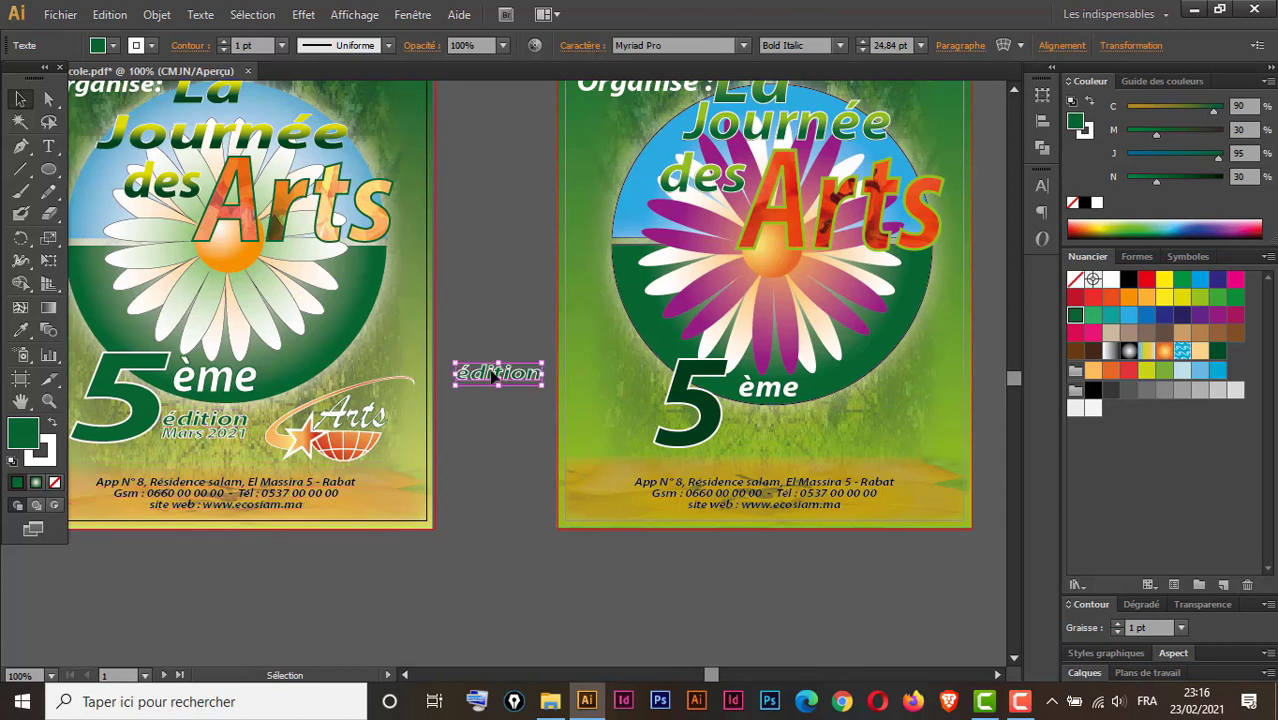
pyautogui.moveTo(495, 376); pyautogui.dragTo(766, 428)
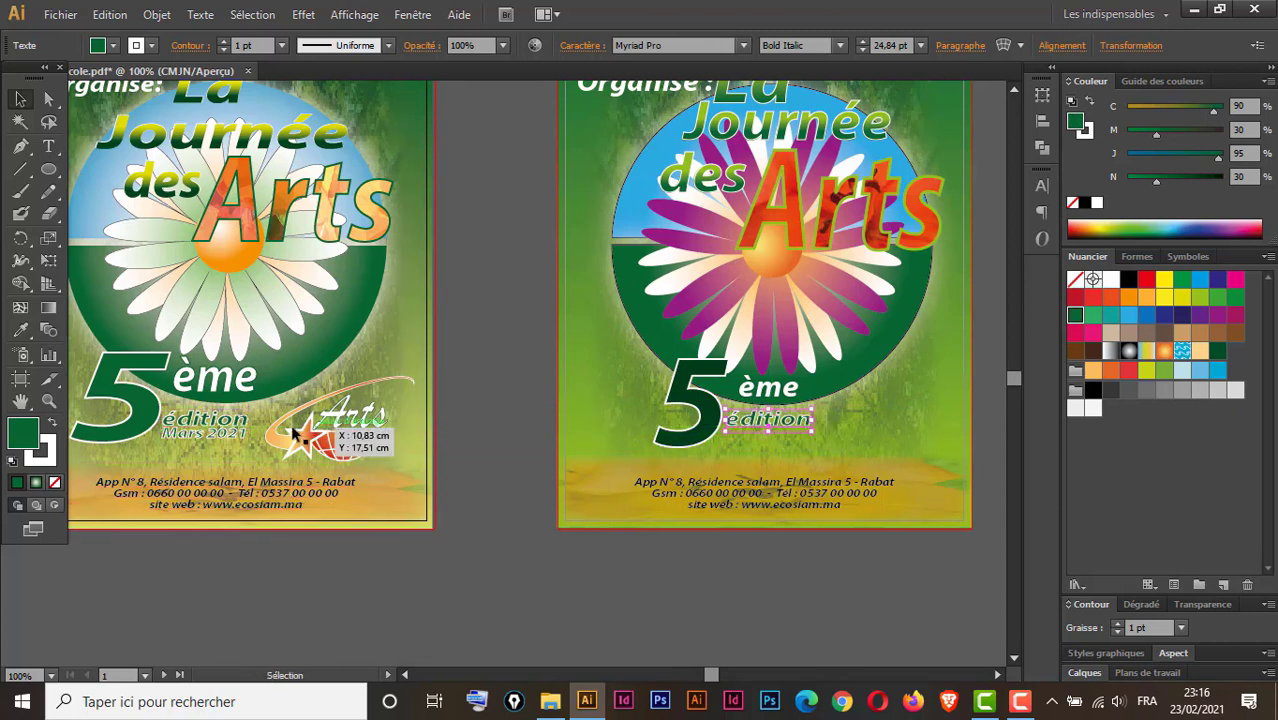
pyautogui.click(239, 432)
pyautogui.hotkey('ctrl', 'c')
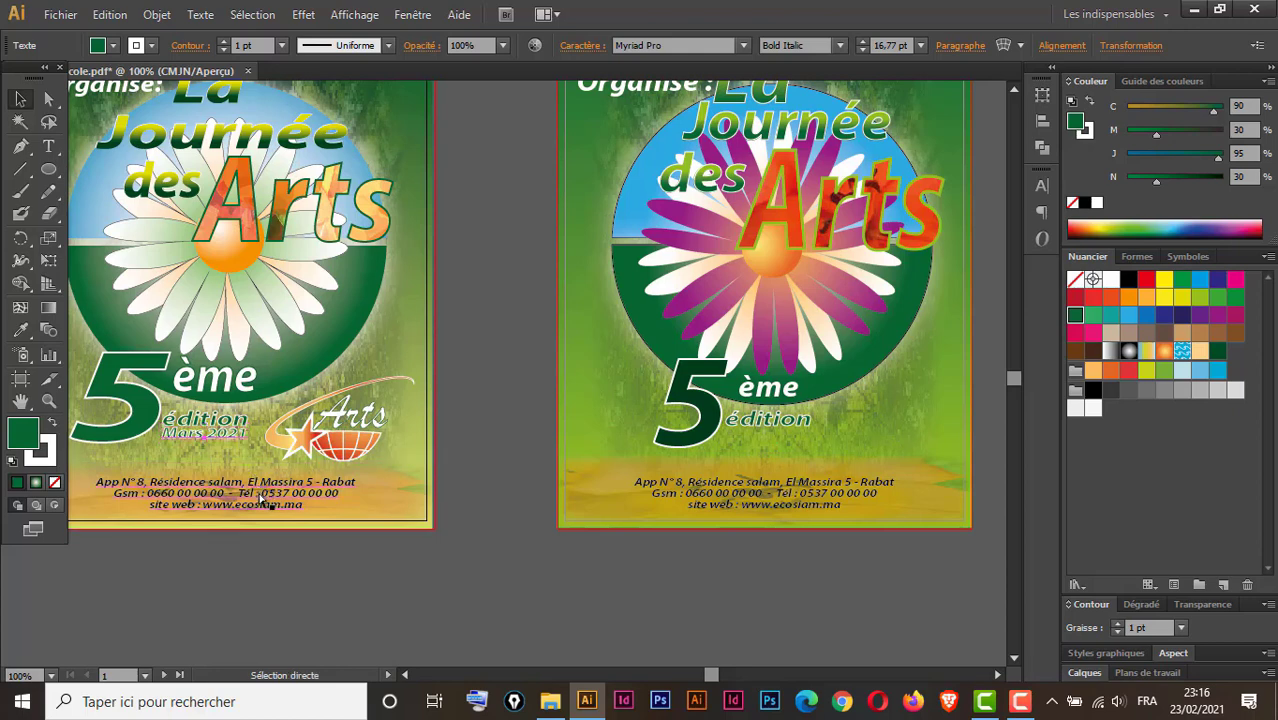
pyautogui.hotkey('ctrl', 'v')
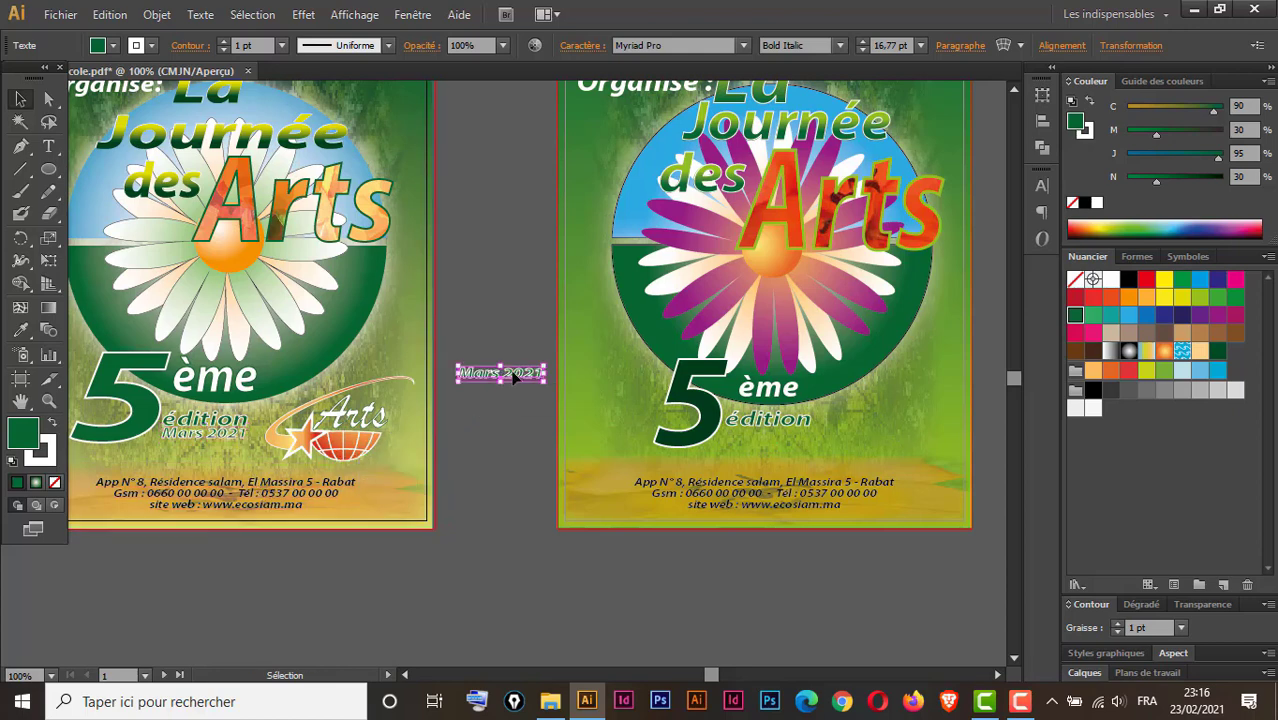
pyautogui.moveTo(548, 379); pyautogui.dragTo(779, 451)
pyautogui.click(835, 570)
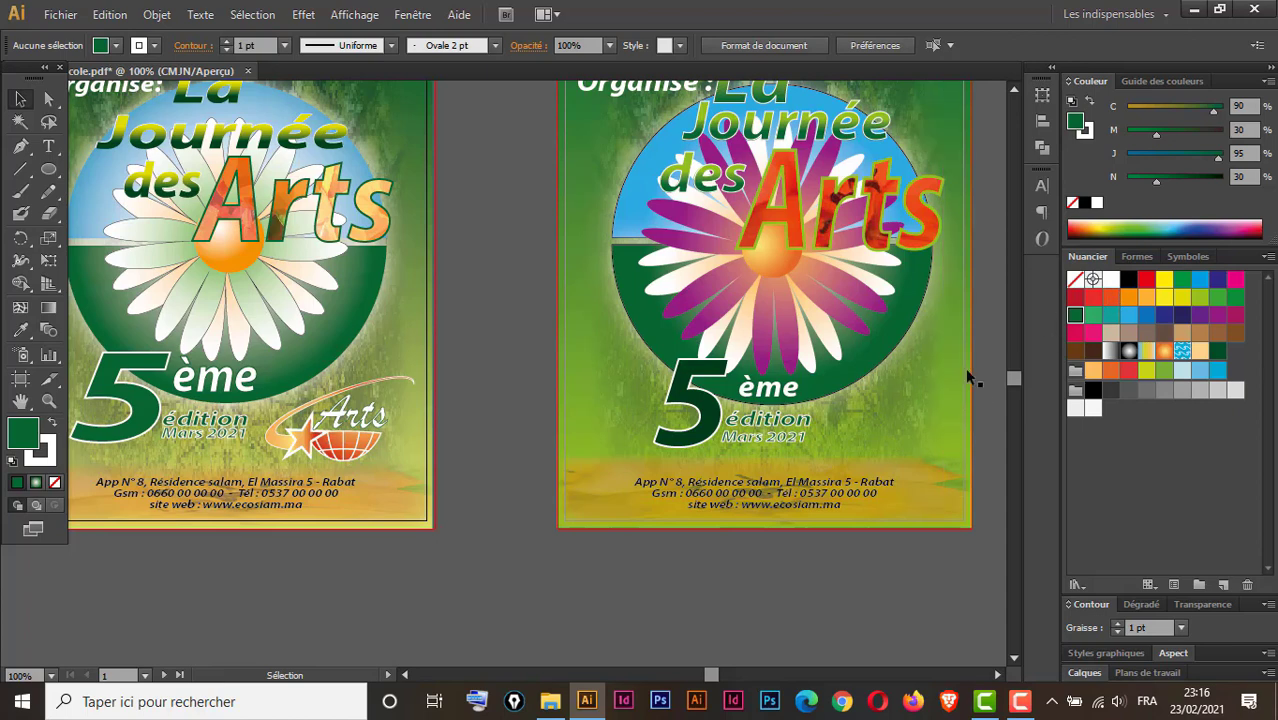
# Set the stroke weight of the "édition" and "Mars 2021" texts on the second poster to 0,75 pt.
pyautogui.click(782, 435)
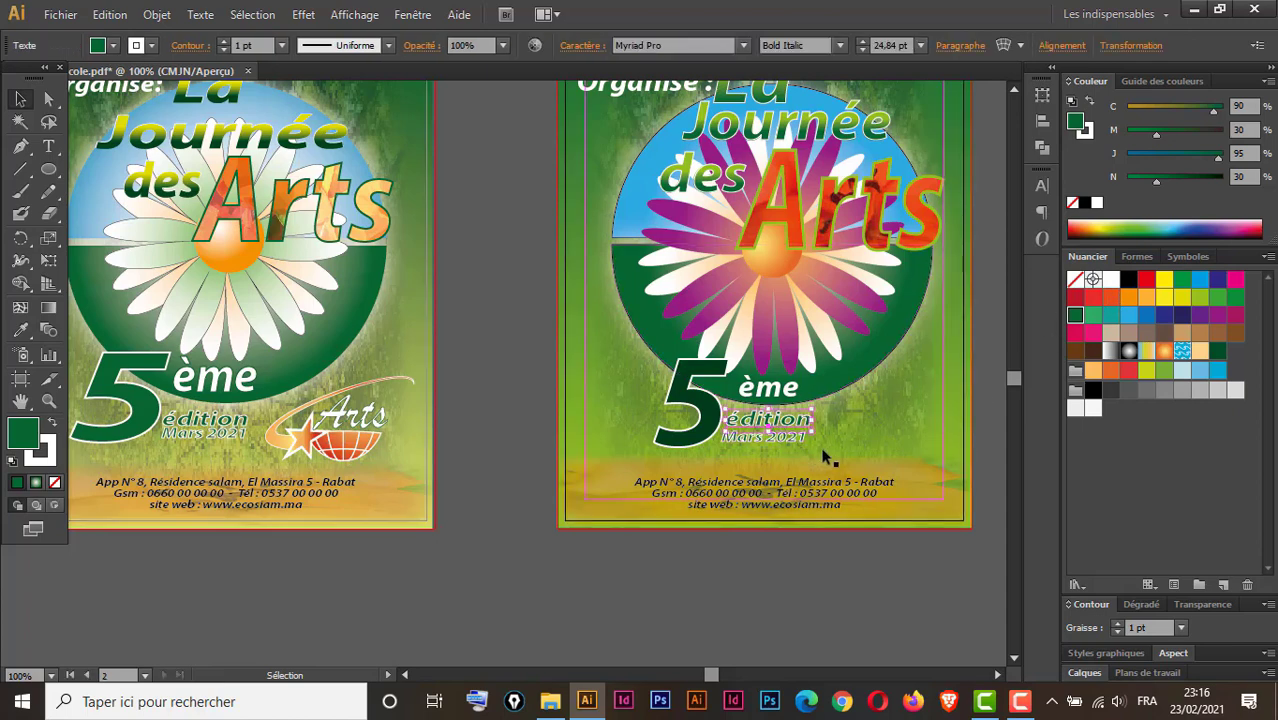
pyautogui.hotkey('ctrl', 'space')
pyautogui.click(778, 440)
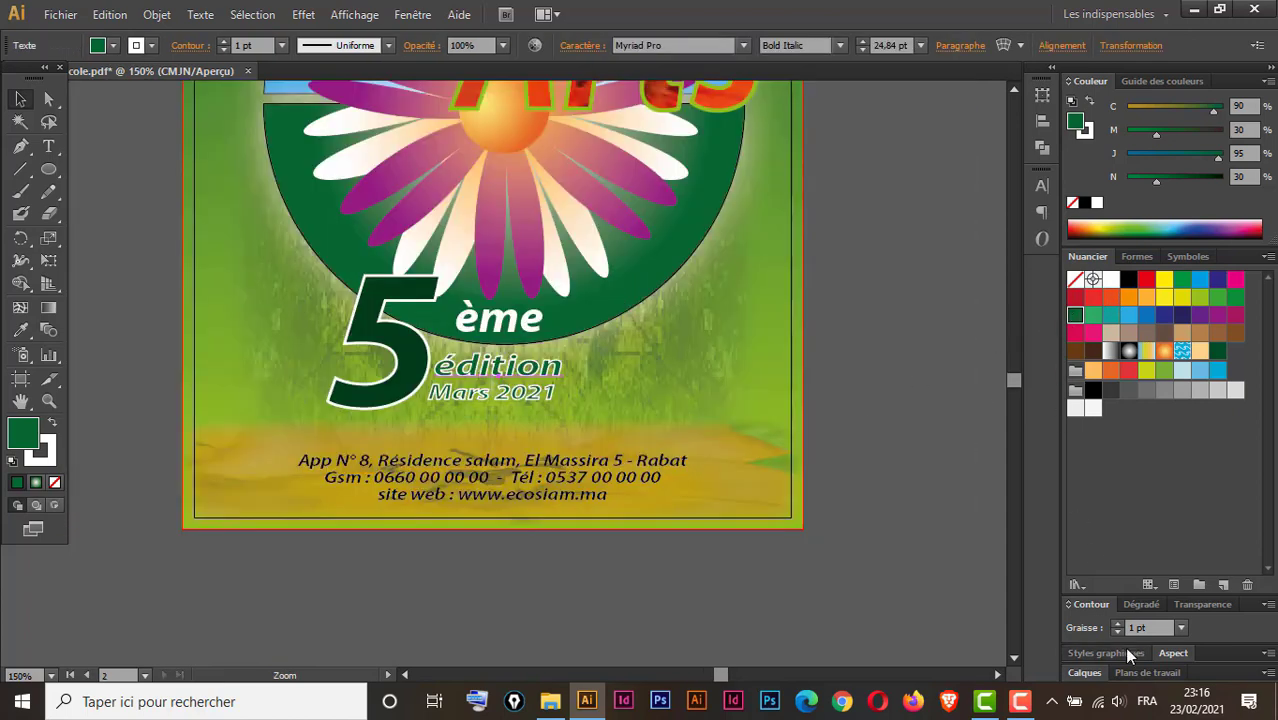
pyautogui.click(1180, 629)
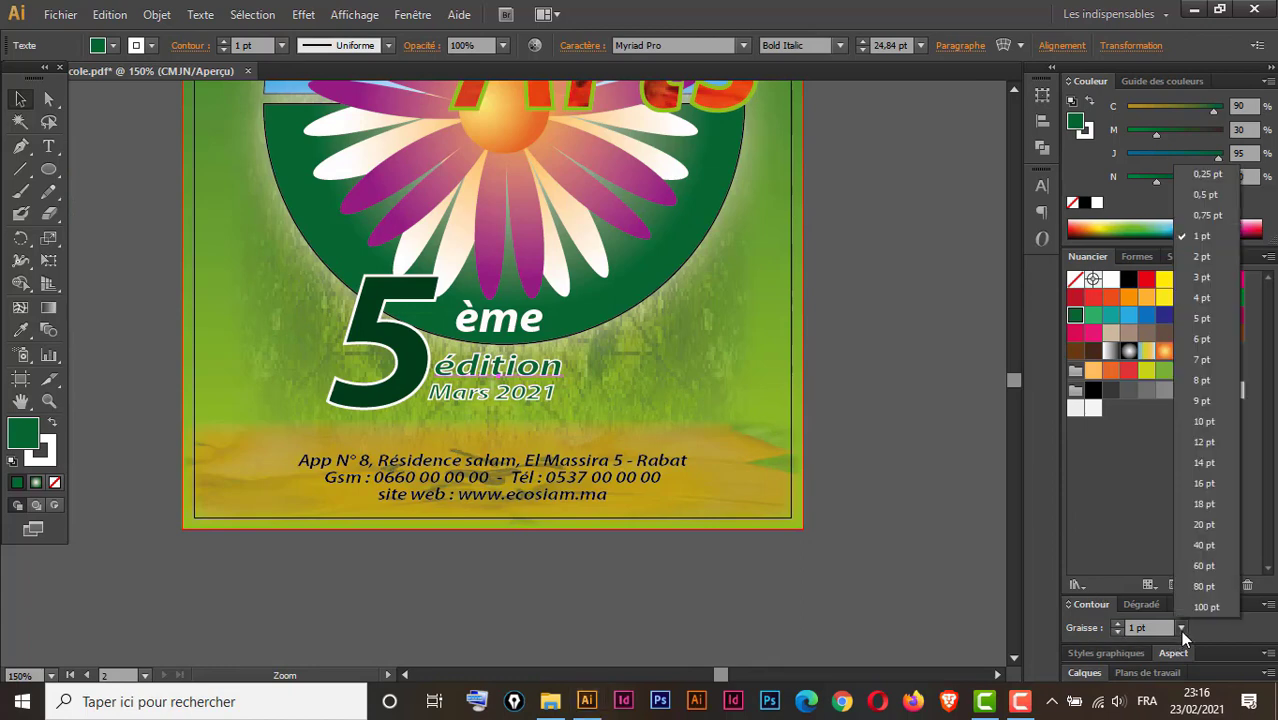
pyautogui.click(1206, 216)
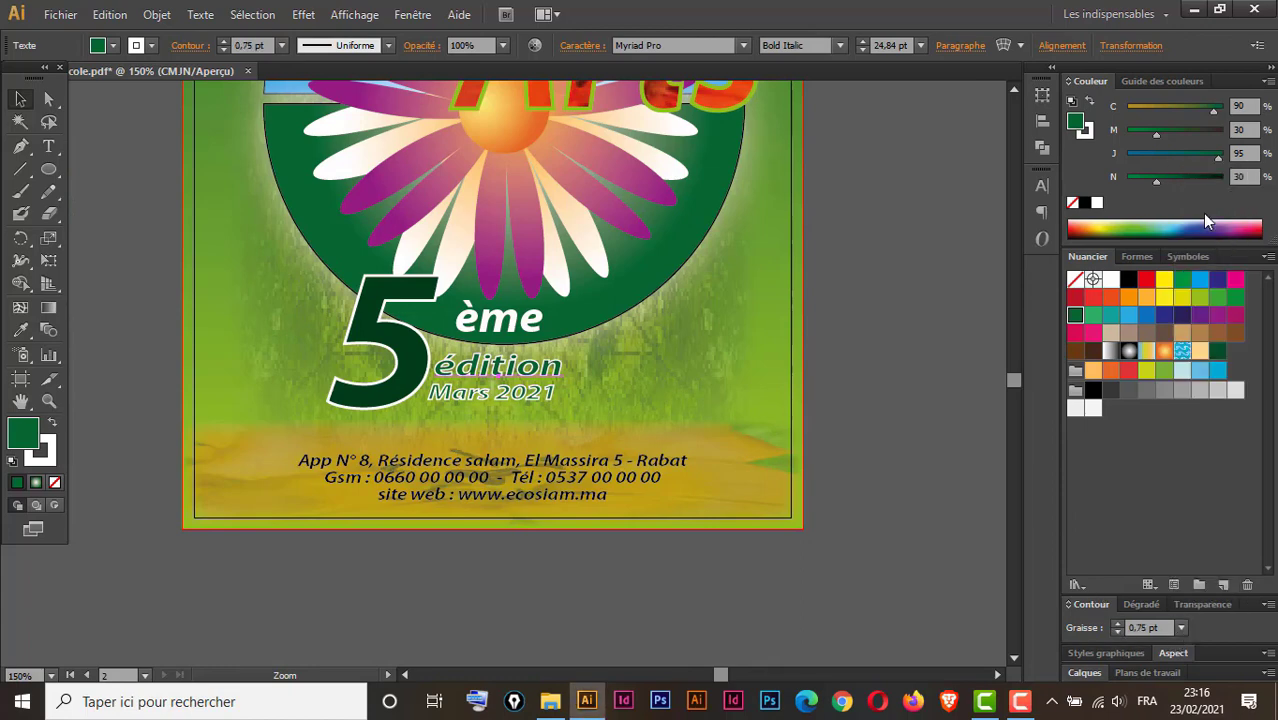
pyautogui.click(527, 394)
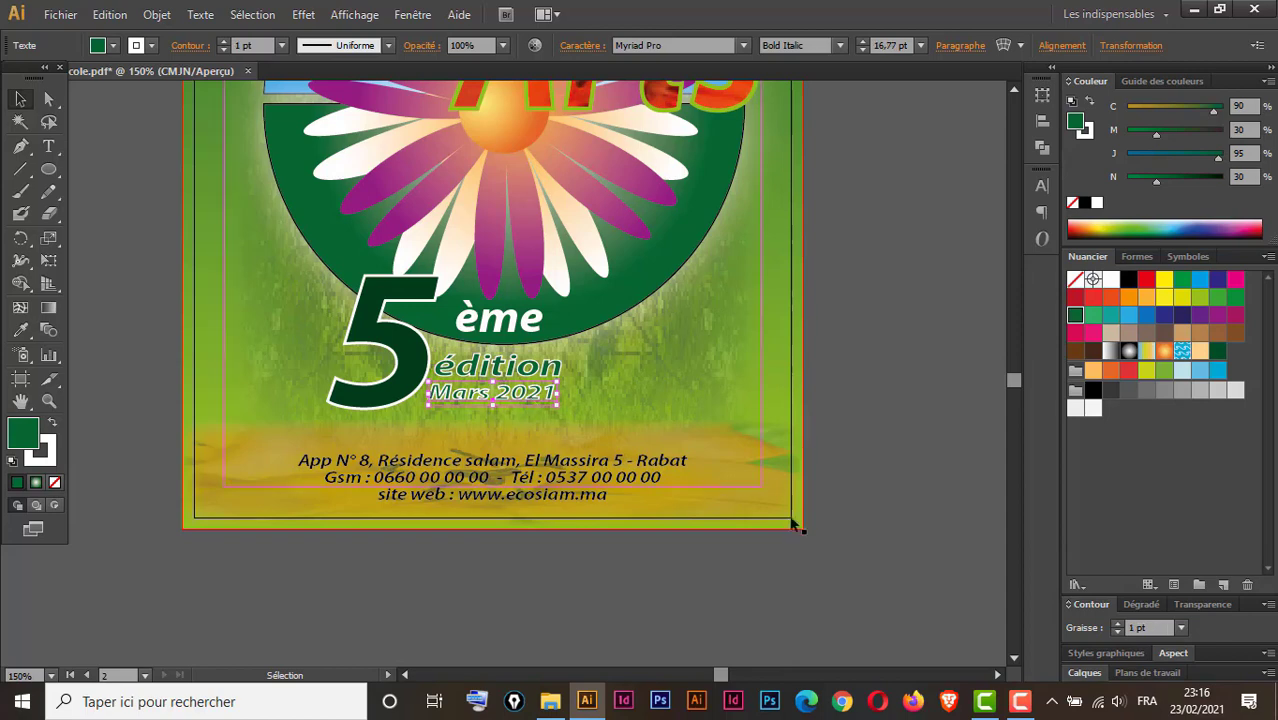
pyautogui.click(1185, 621)
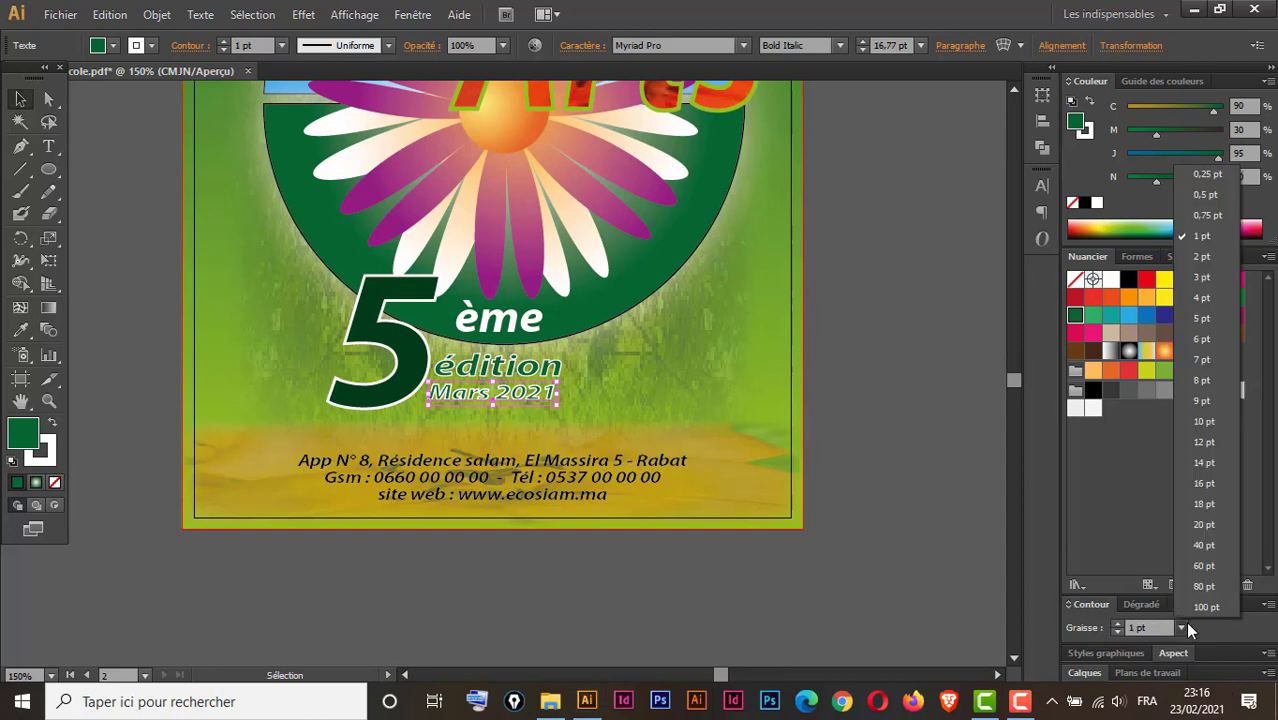
pyautogui.click(1206, 221)
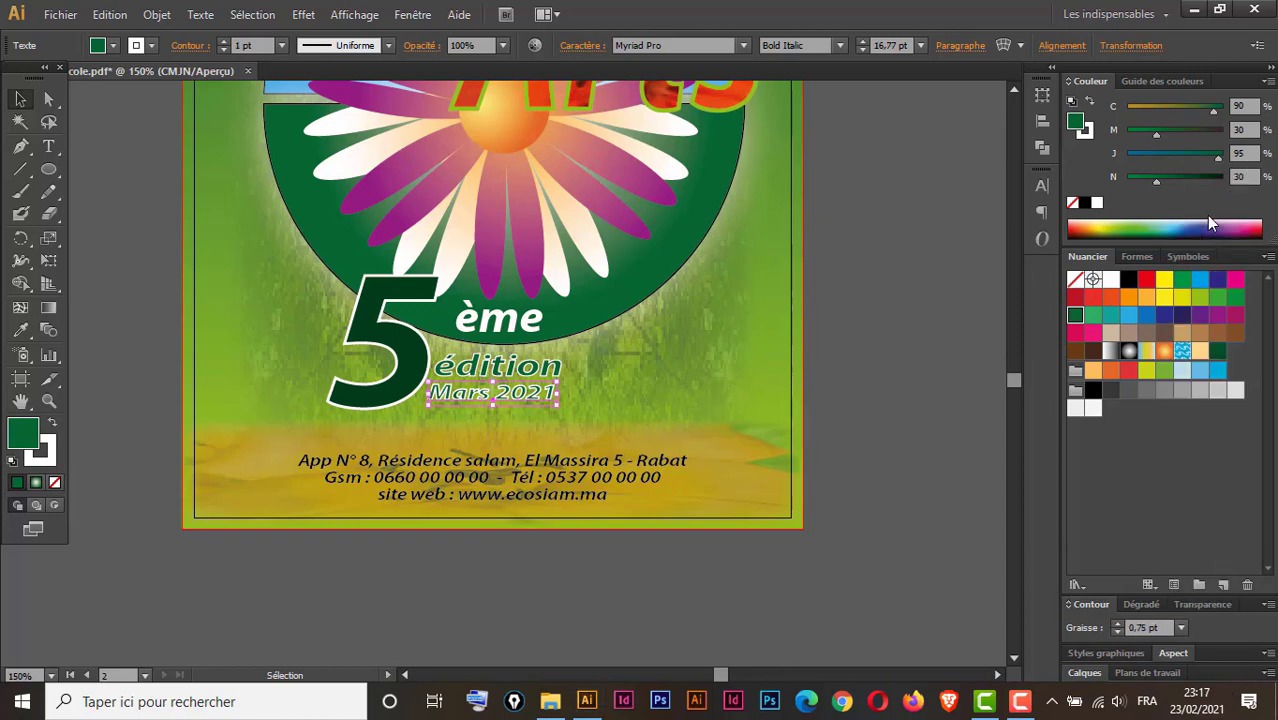
pyautogui.click(683, 591)
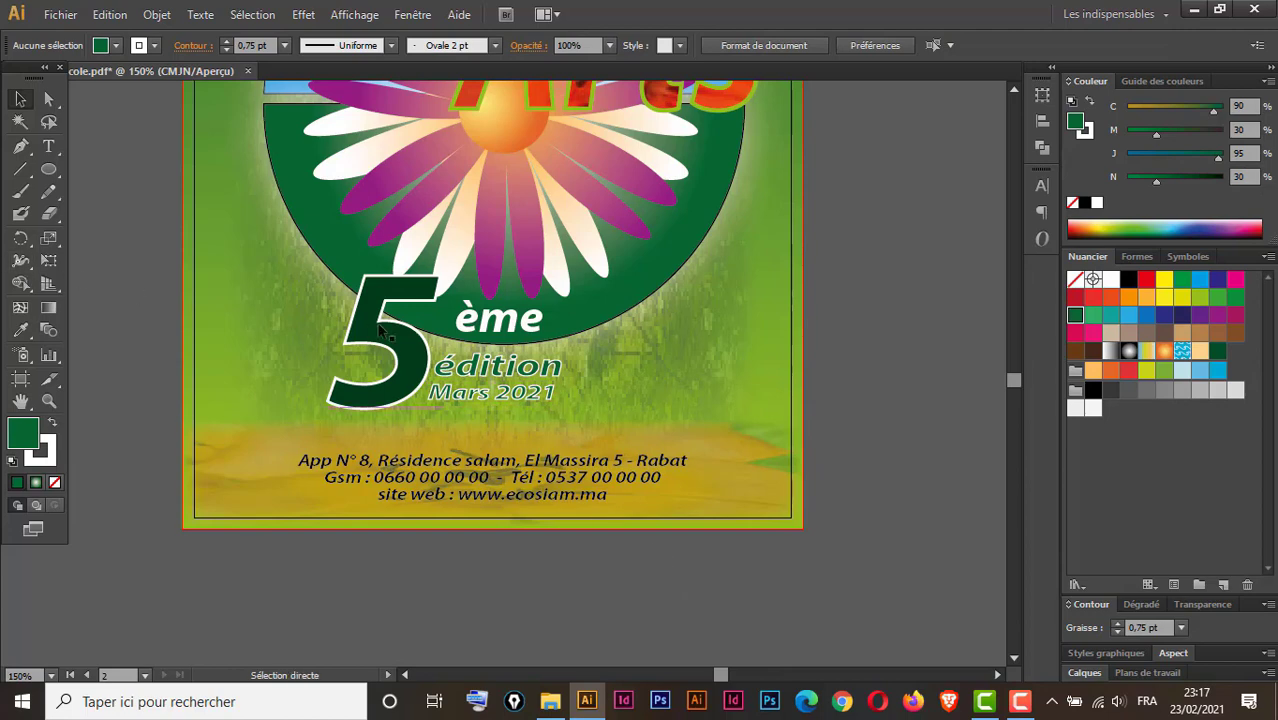
# Examine the Arts logo on the first poster up close and compare both posters as a whole.
pyautogui.hotkey('ctrl', '-')
pyautogui.hotkey('ctrl', '-')
pyautogui.hotkey('ctrl', '-')
pyautogui.hotkey('ctrl', '-')
pyautogui.hotkey('ctrl', 'space')
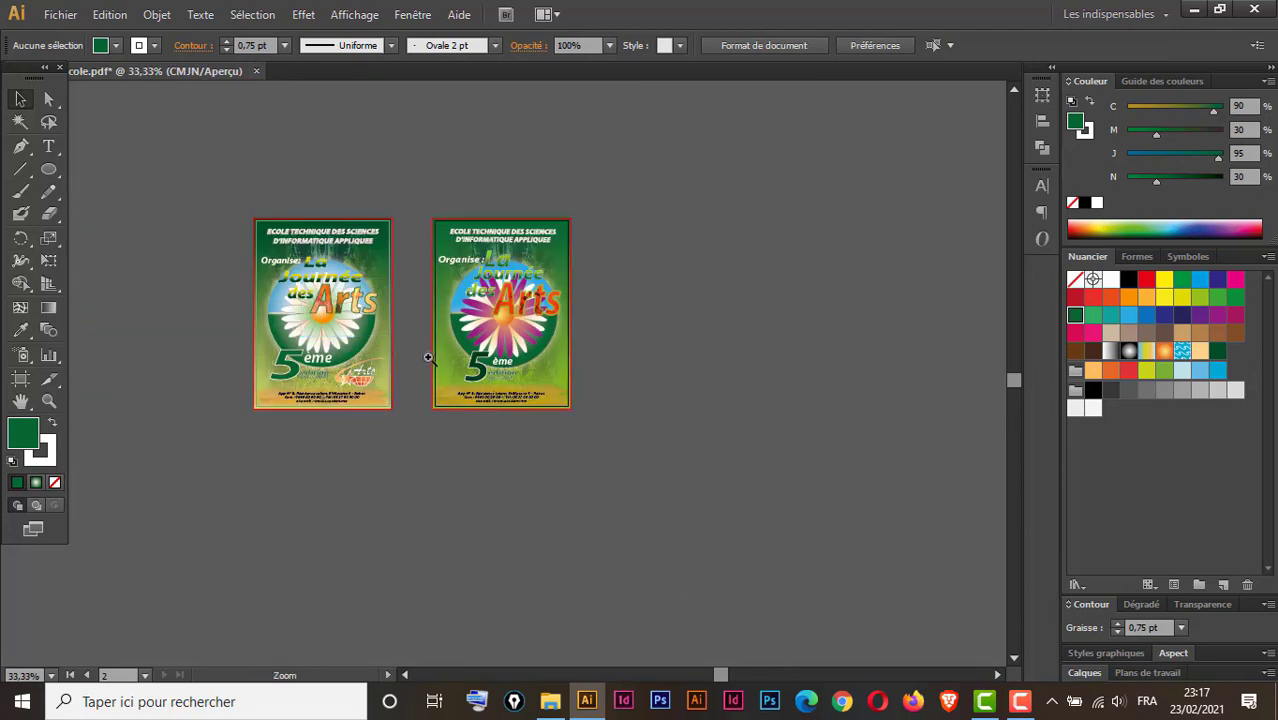
pyautogui.moveTo(424, 331); pyautogui.dragTo(331, 429)
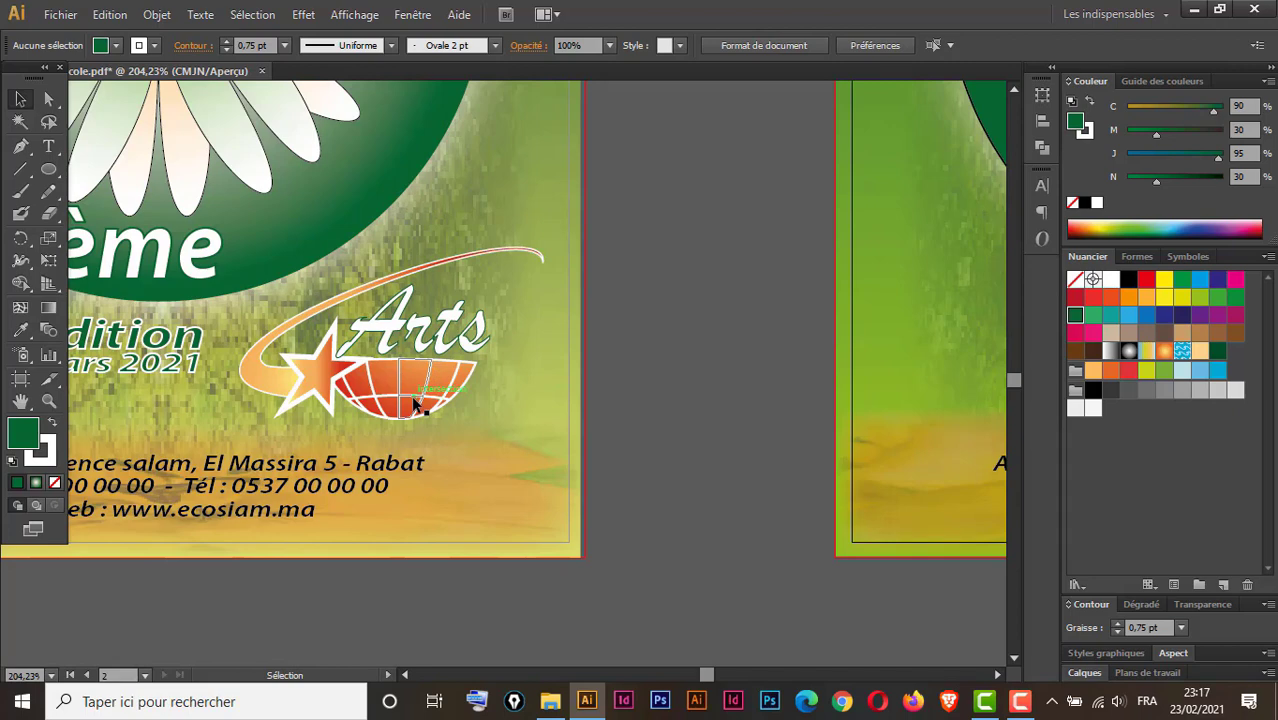
pyautogui.hotkey('ctrl', '-')
pyautogui.hotkey('ctrl', '-')
pyautogui.hotkey('ctrl', '-')
pyautogui.hotkey('ctrl', '-')
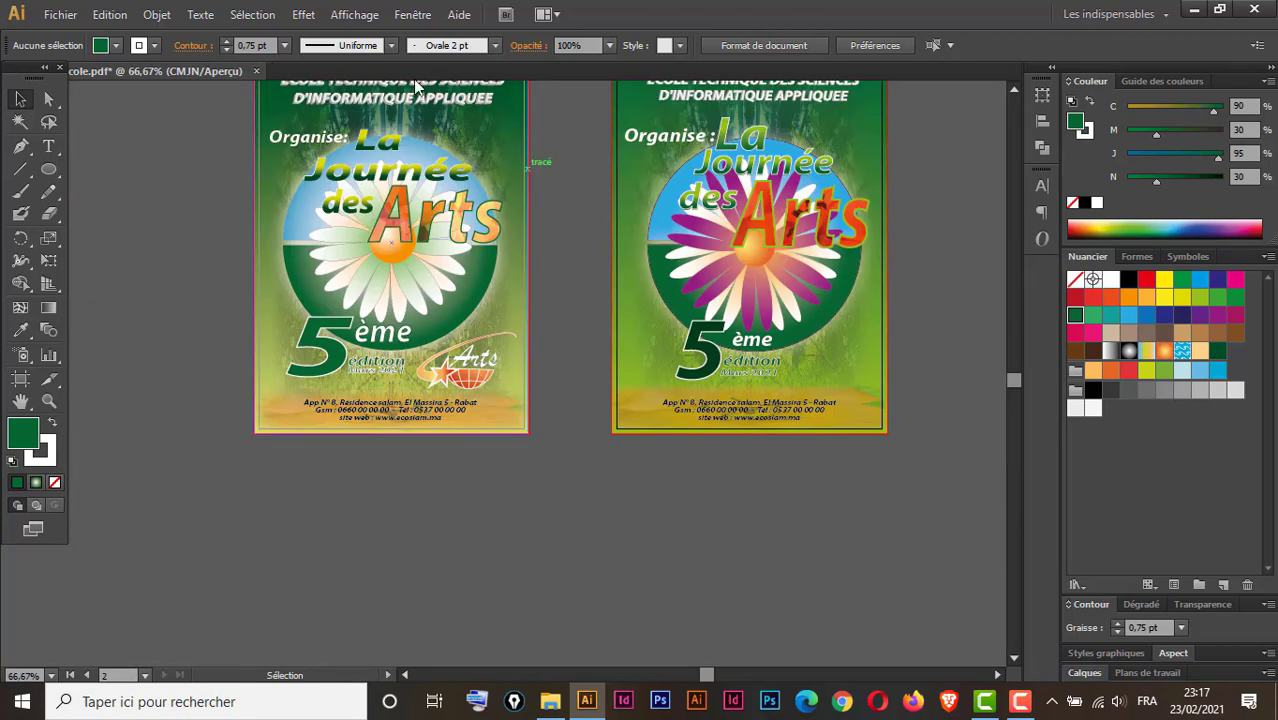
# Place the "Monde" symbol from the Logos symbol library below the two posters and enlarge it to about 1.7 times its size.
pyautogui.click(413, 15)
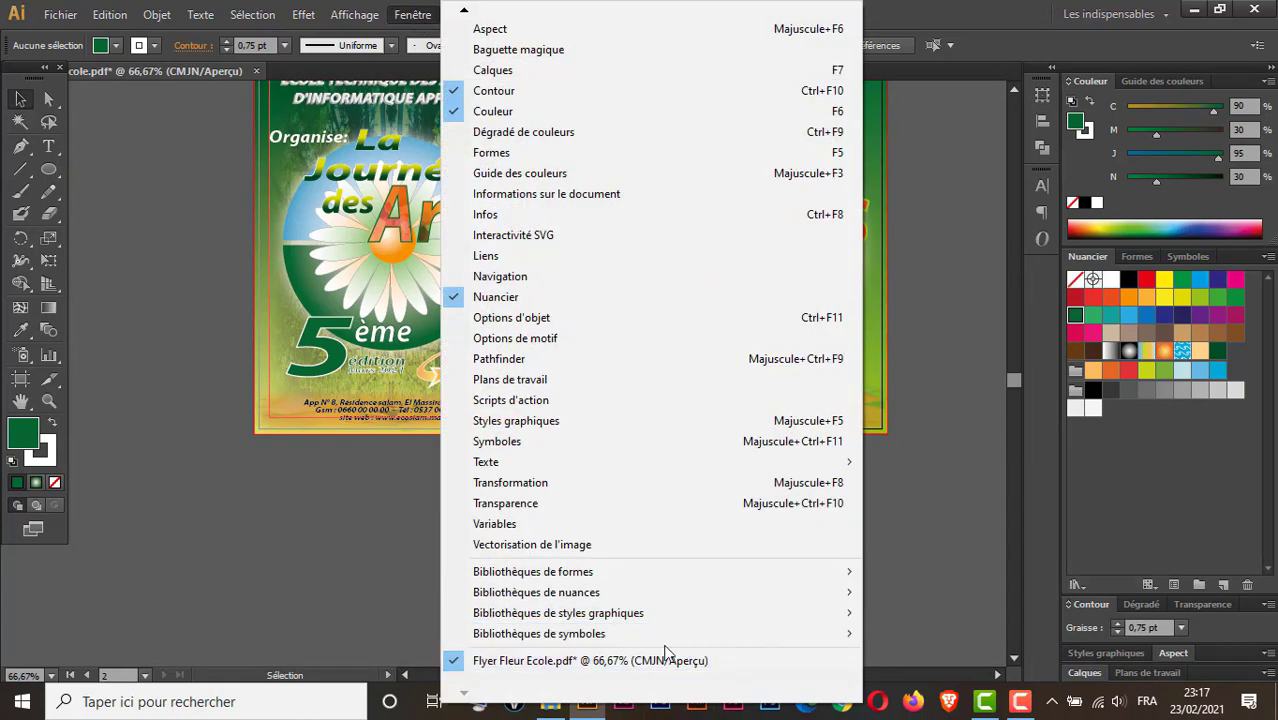
pyautogui.moveTo(634, 637)
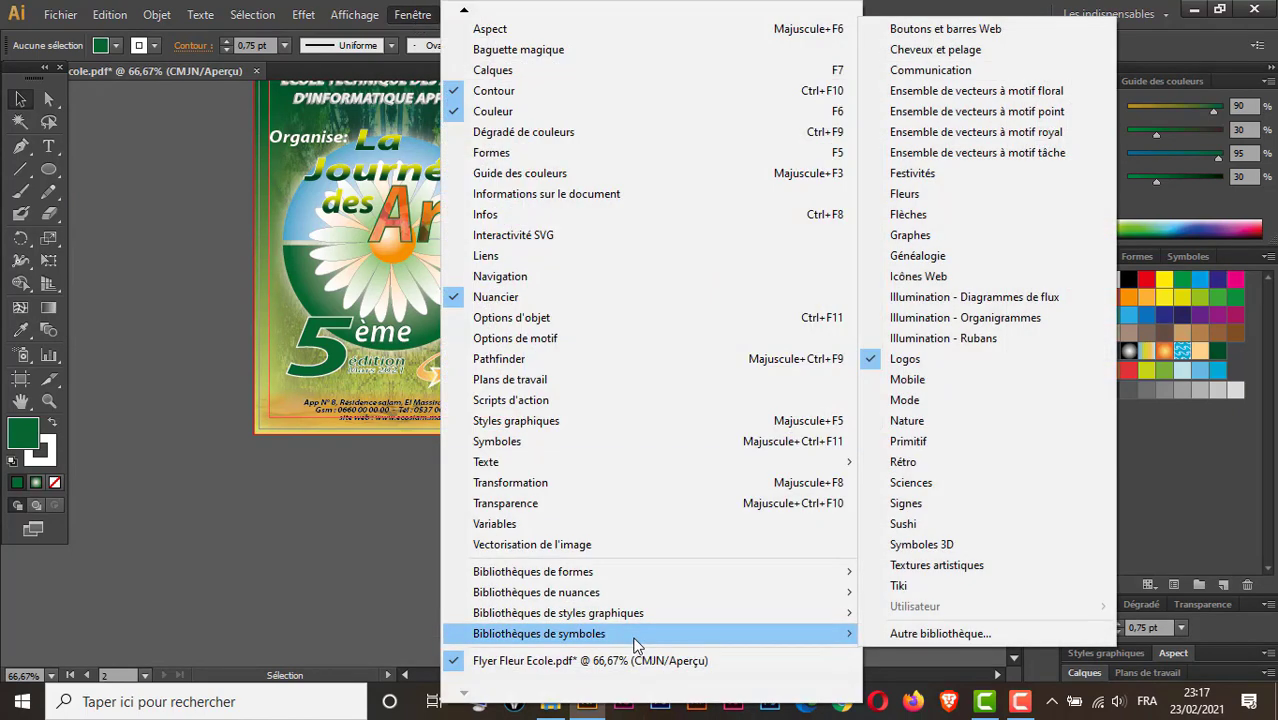
pyautogui.click(905, 359)
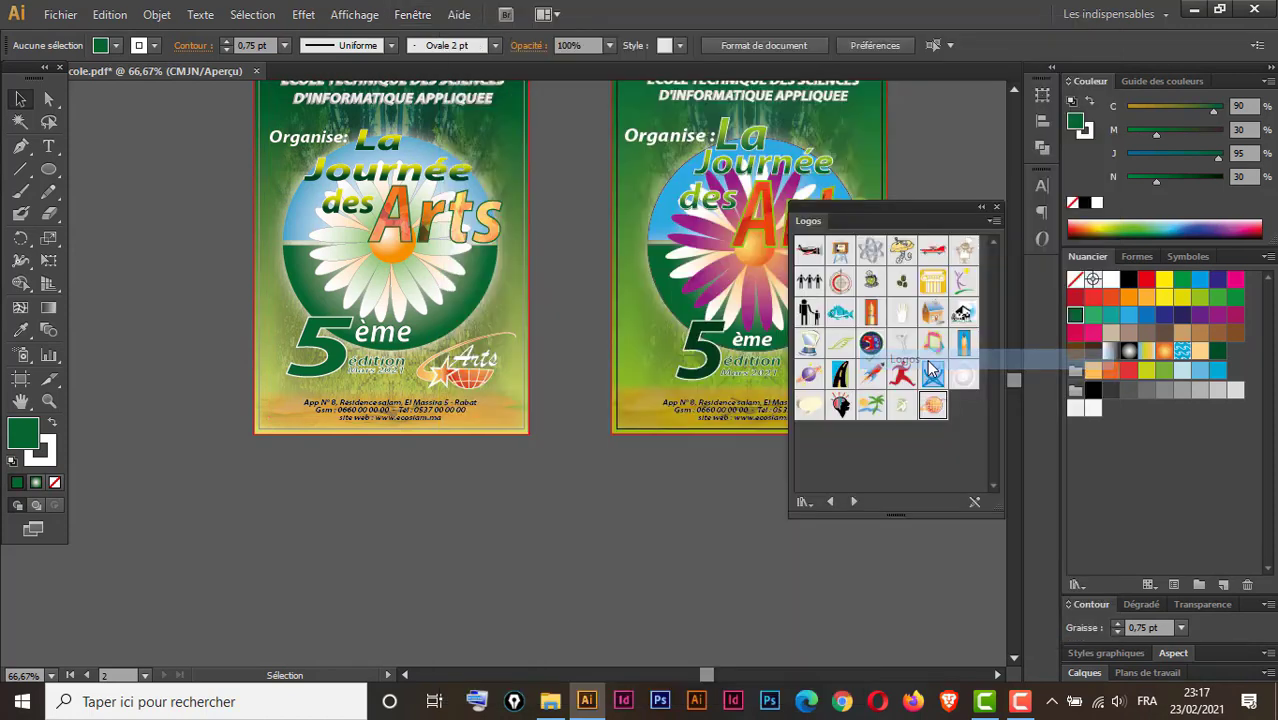
pyautogui.moveTo(933, 413); pyautogui.dragTo(549, 550)
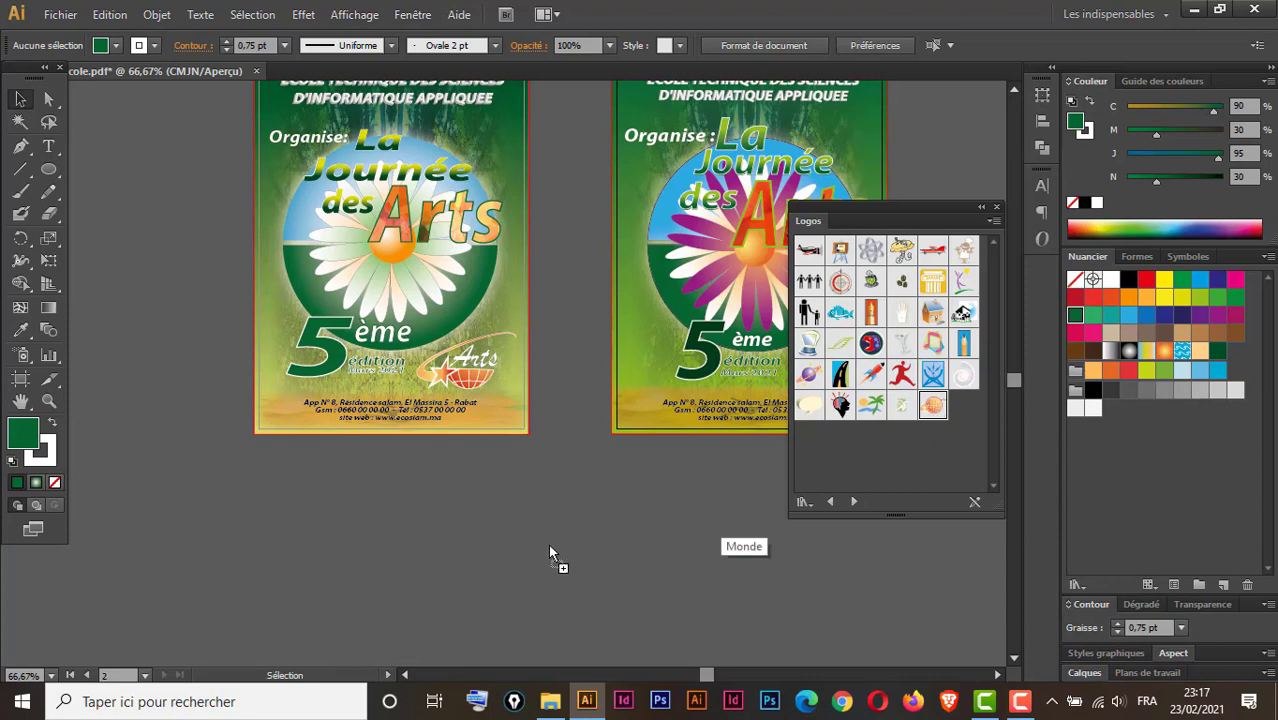
pyautogui.moveTo(491, 511); pyautogui.dragTo(491, 509)
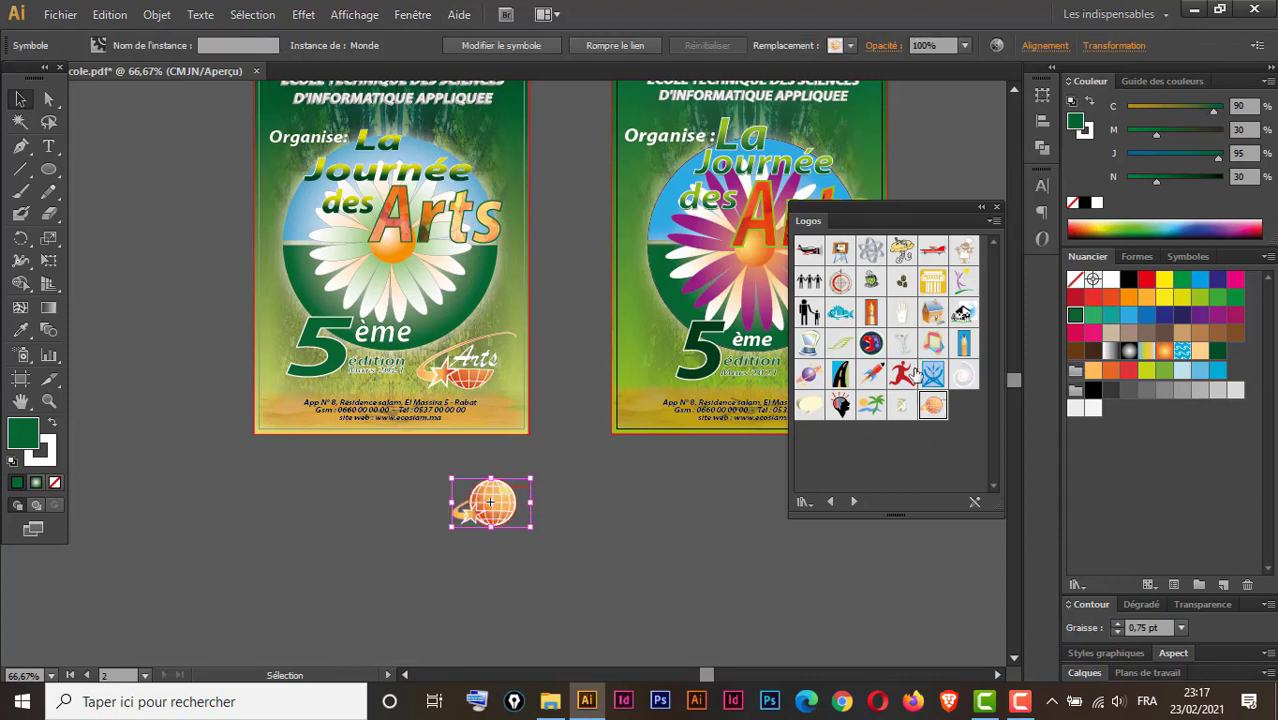
pyautogui.click(996, 207)
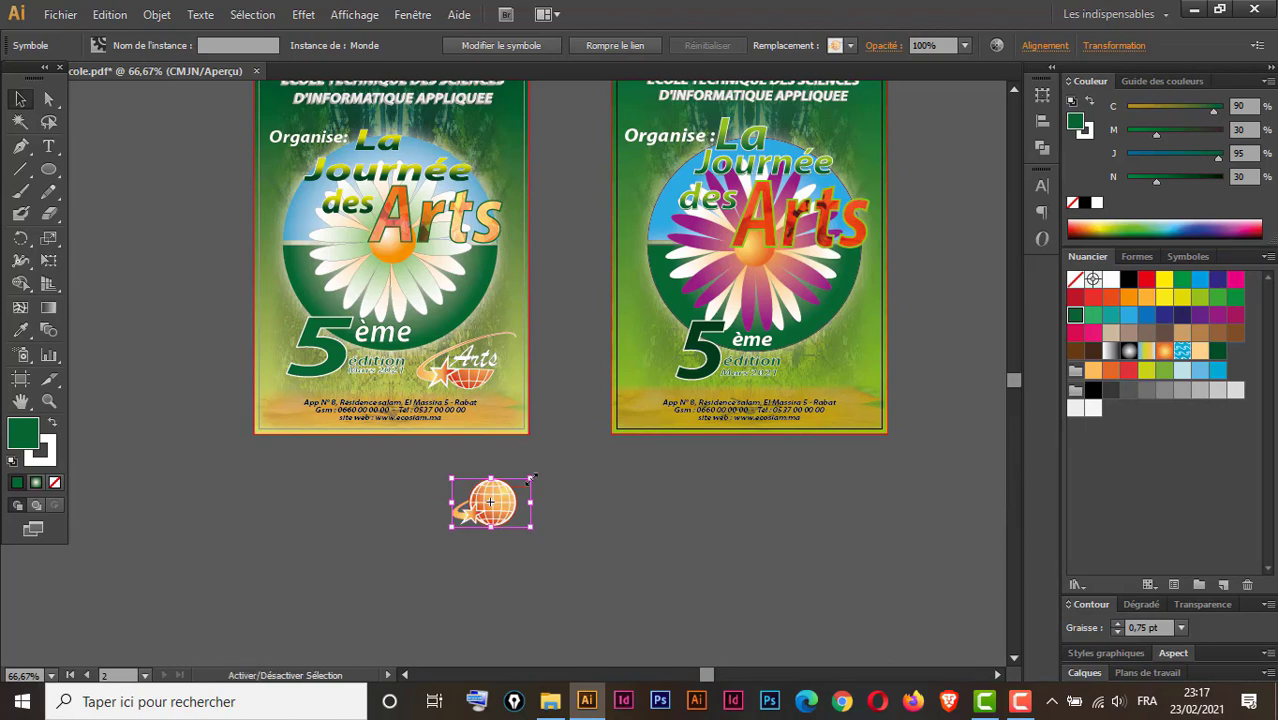
pyautogui.moveTo(531, 479); pyautogui.dragTo(587, 443)
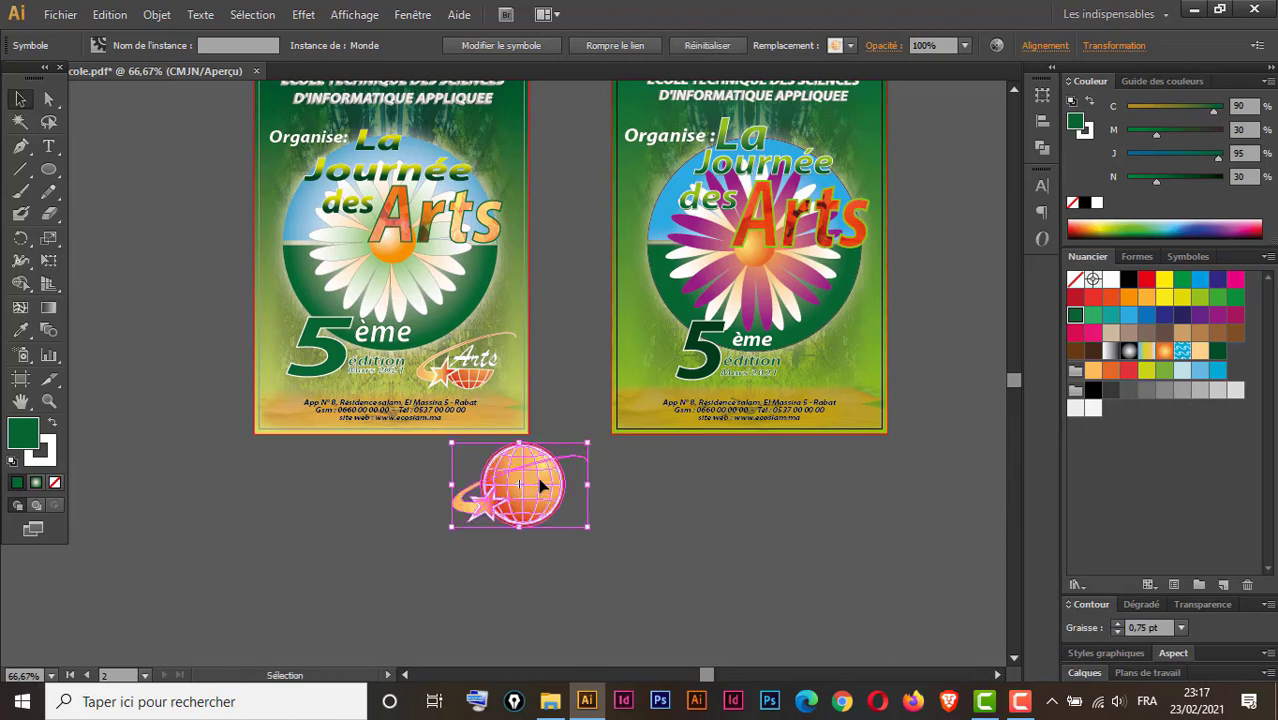
pyautogui.moveTo(536, 483); pyautogui.dragTo(558, 505)
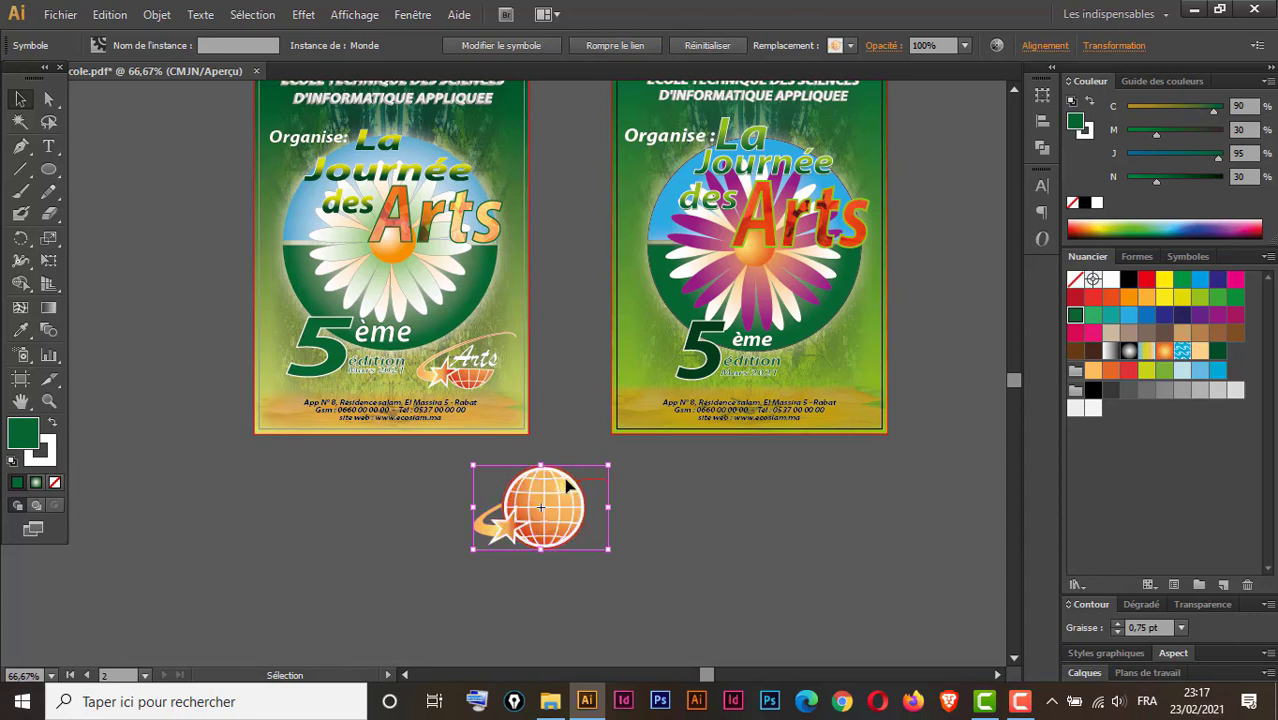
# Break the globe's link to its symbol and ungroup the resulting artwork.
pyautogui.click(618, 46)
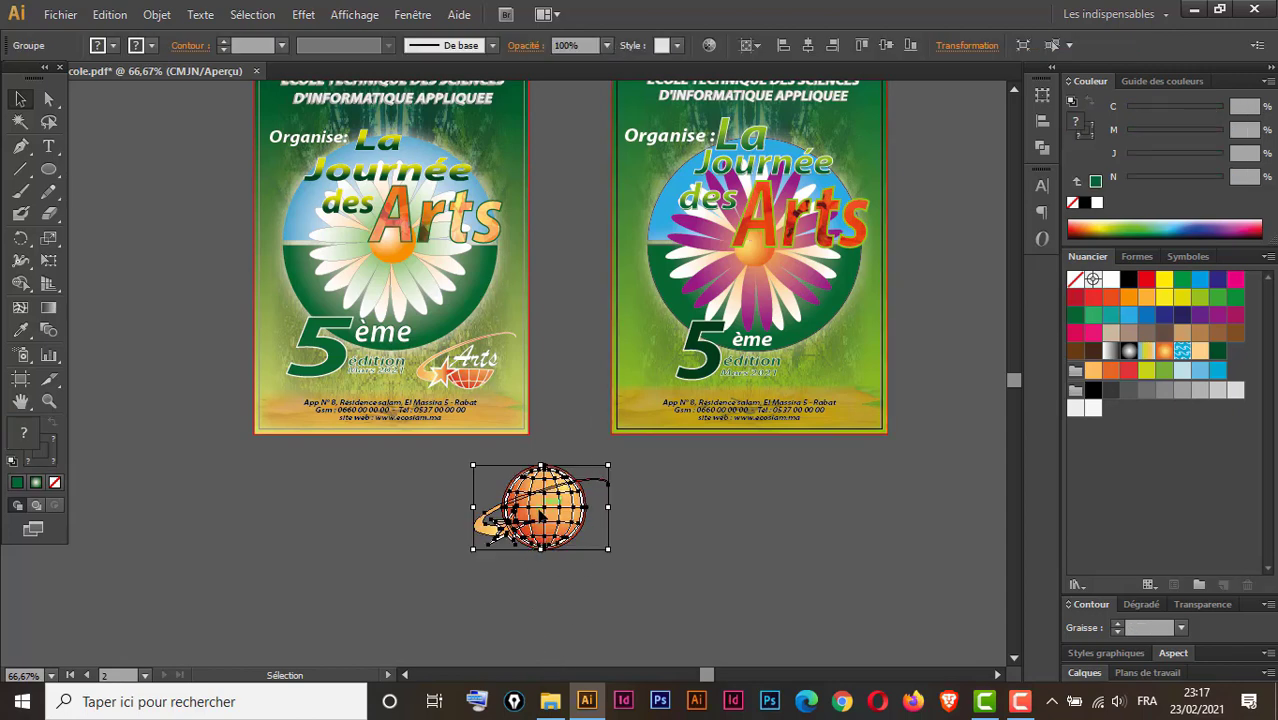
pyautogui.rightClick(543, 515)
pyautogui.click(620, 430)
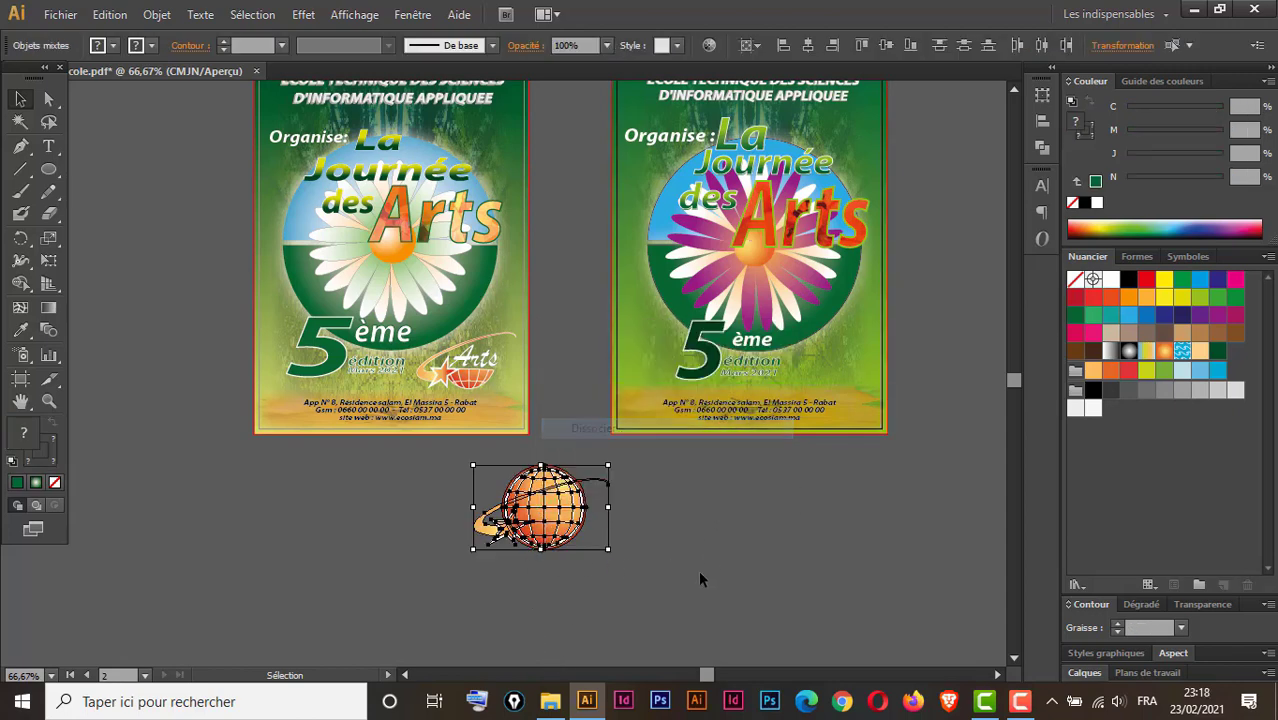
pyautogui.click(661, 604)
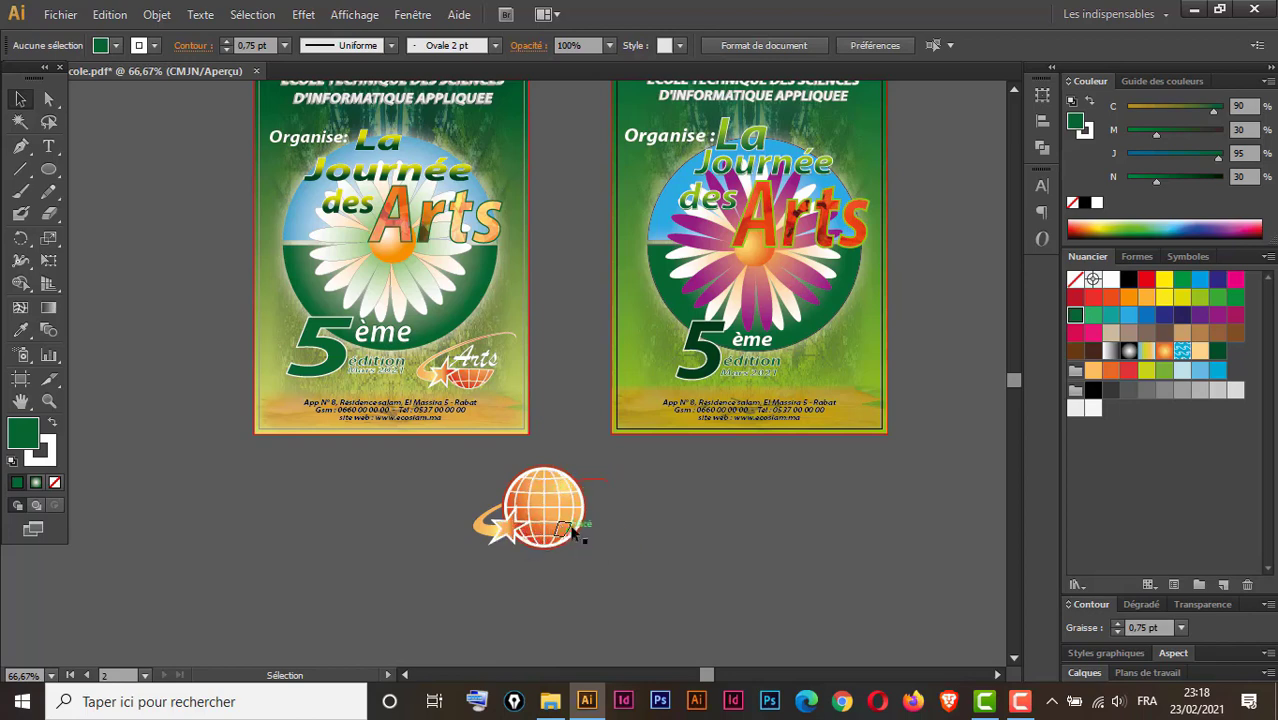
# Delete the red and white background circles behind the globe of the loose logo.
pyautogui.keyDown('ctrl'); pyautogui.click(546, 486); pyautogui.keyUp('ctrl')
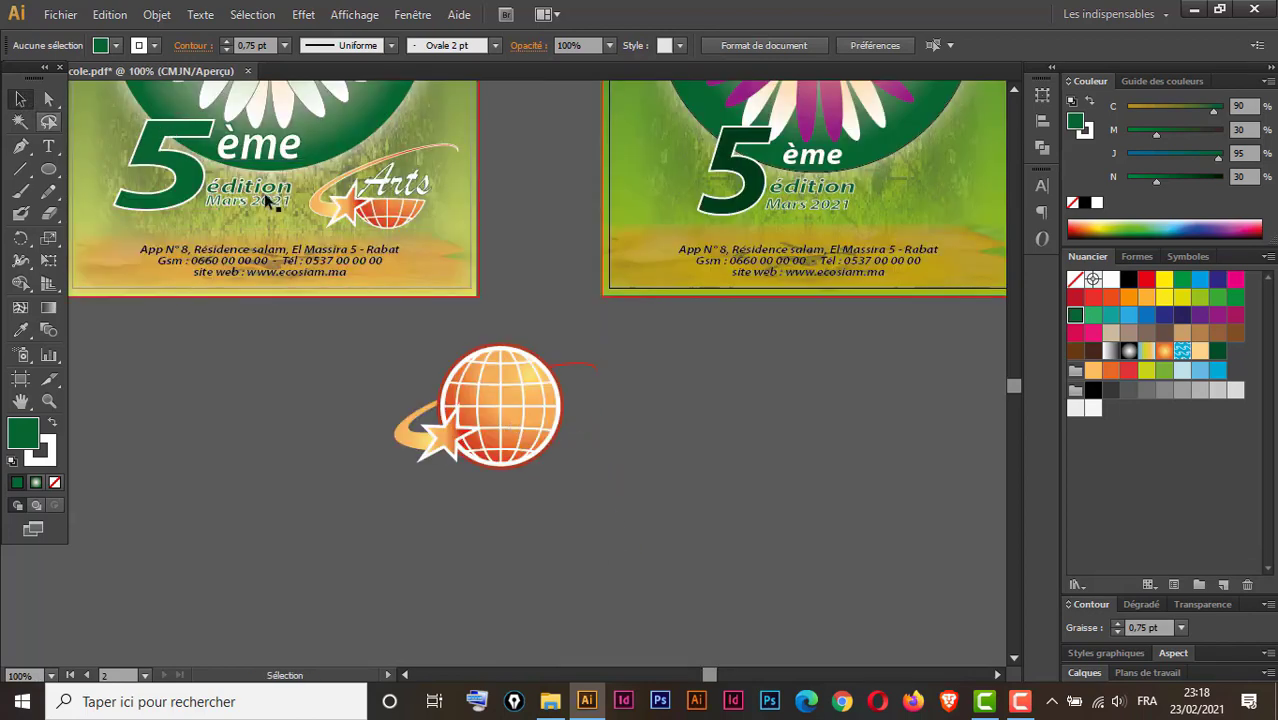
pyautogui.click(540, 352)
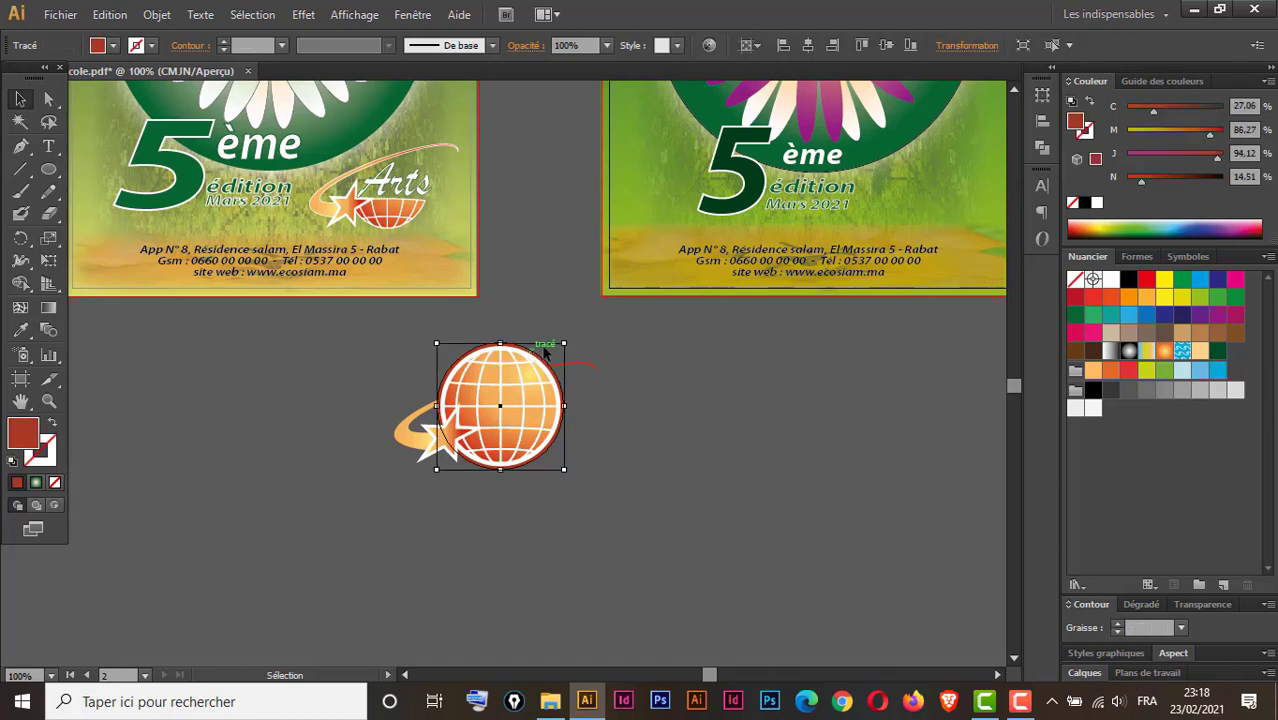
pyautogui.click(594, 392)
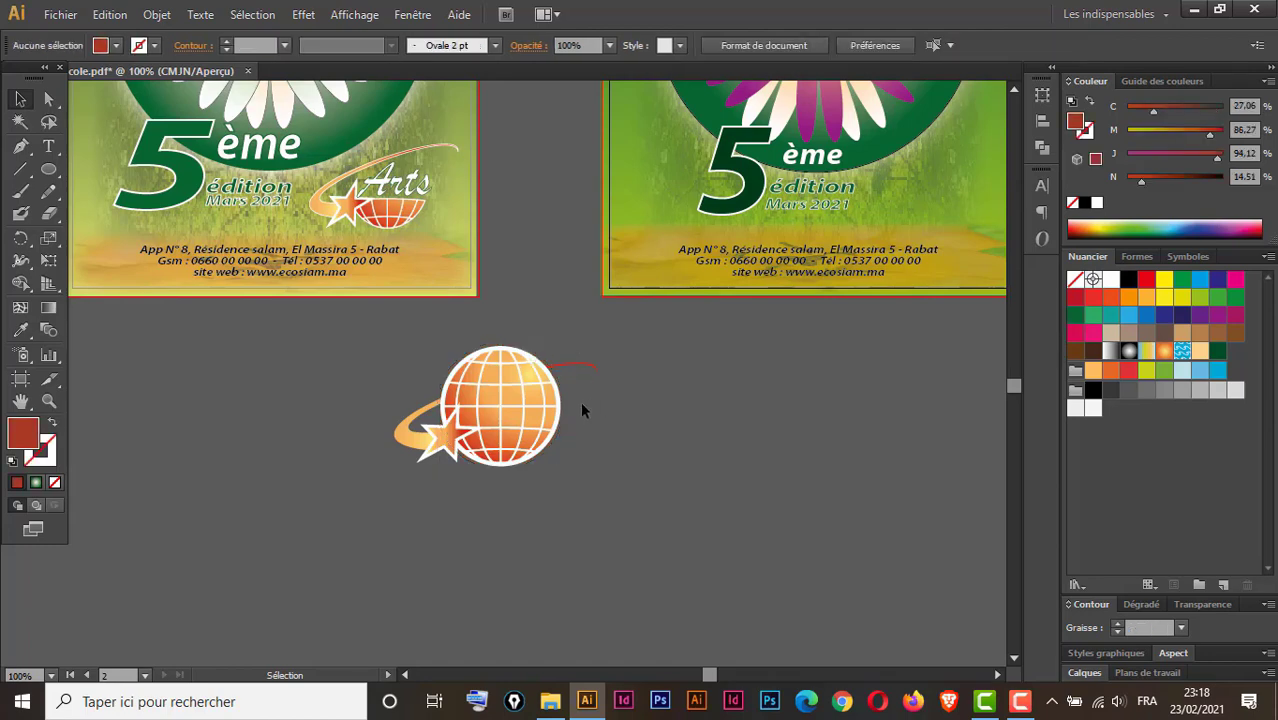
pyautogui.click(528, 358)
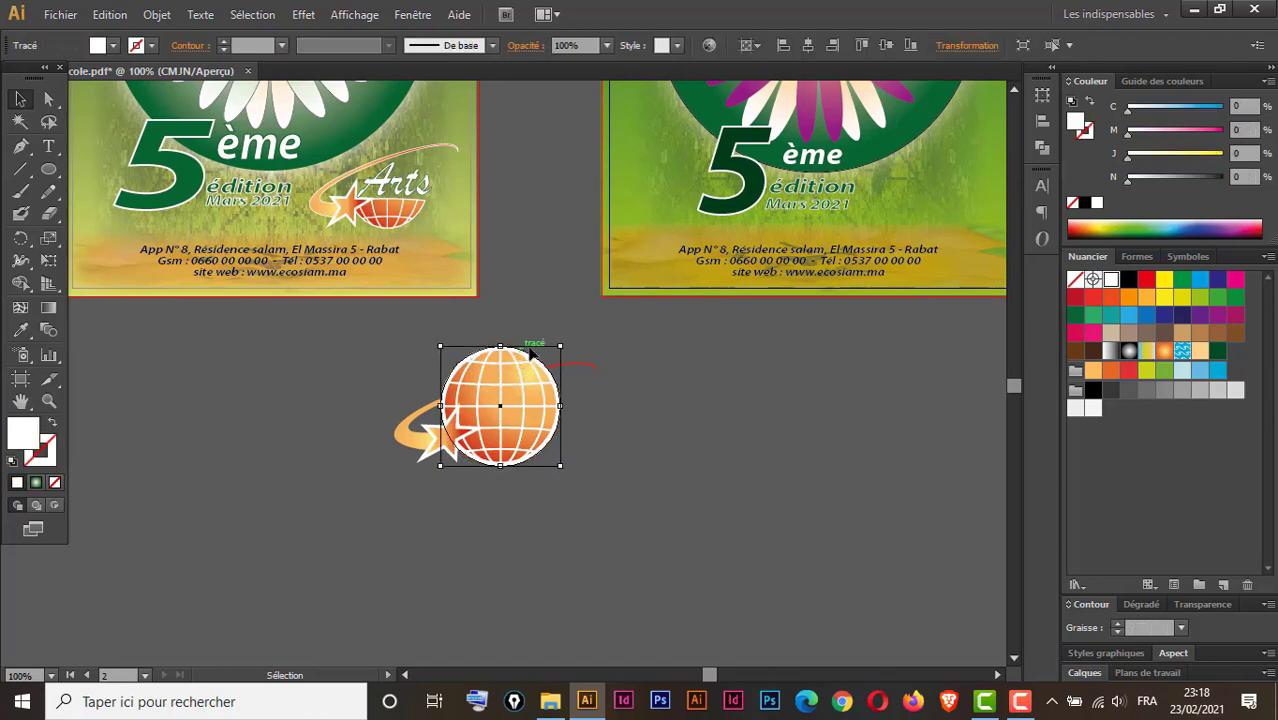
pyautogui.press('Delete')
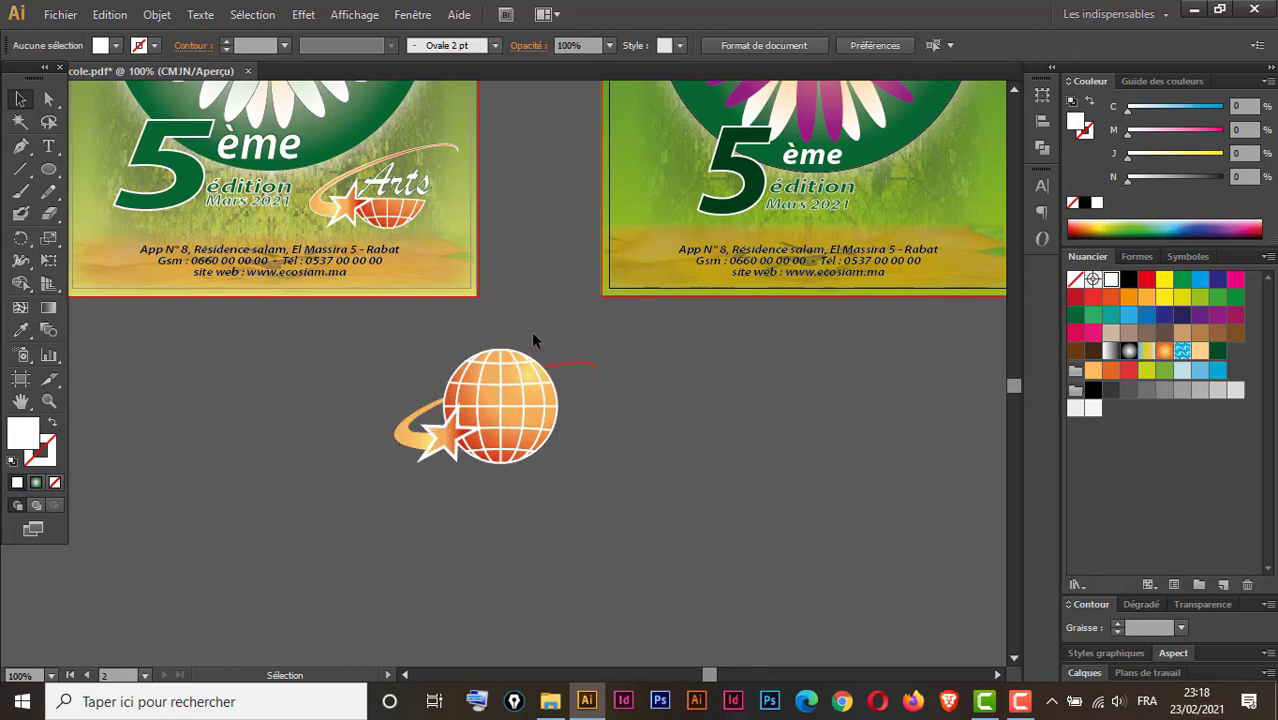
# Ungroup the globe's grid into its separate segments.
pyautogui.click(469, 361)
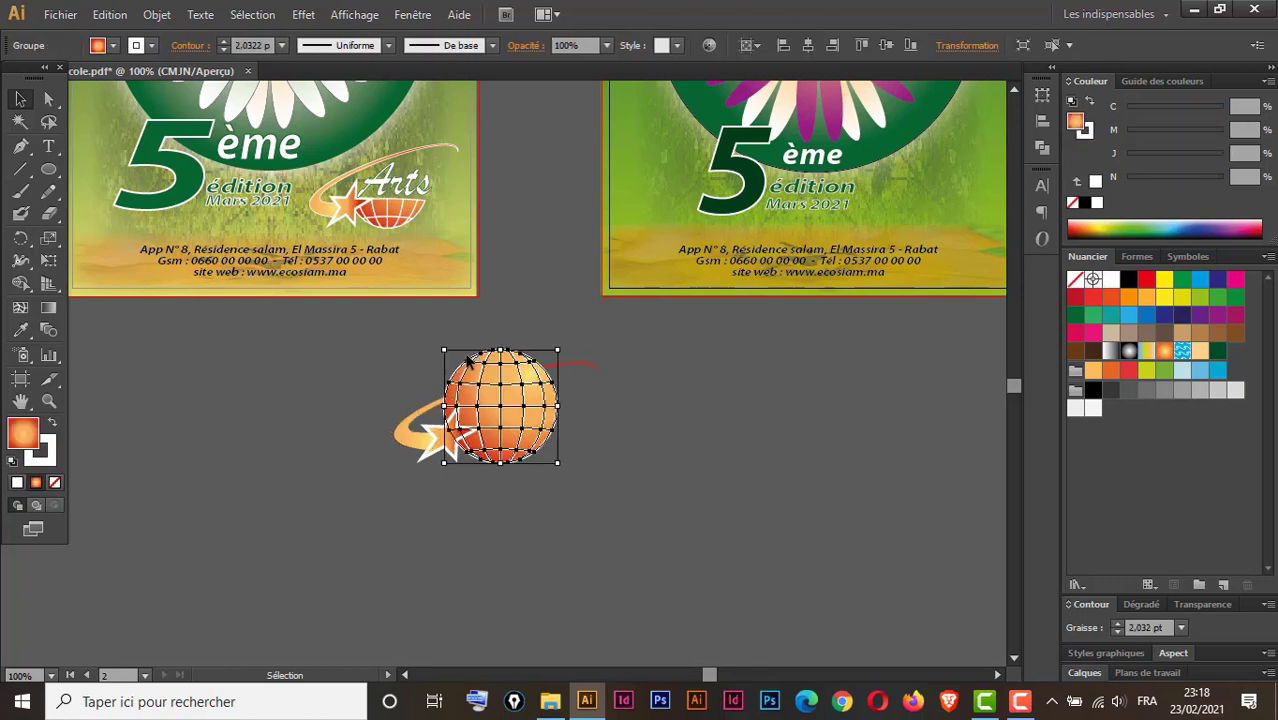
pyautogui.click(566, 316)
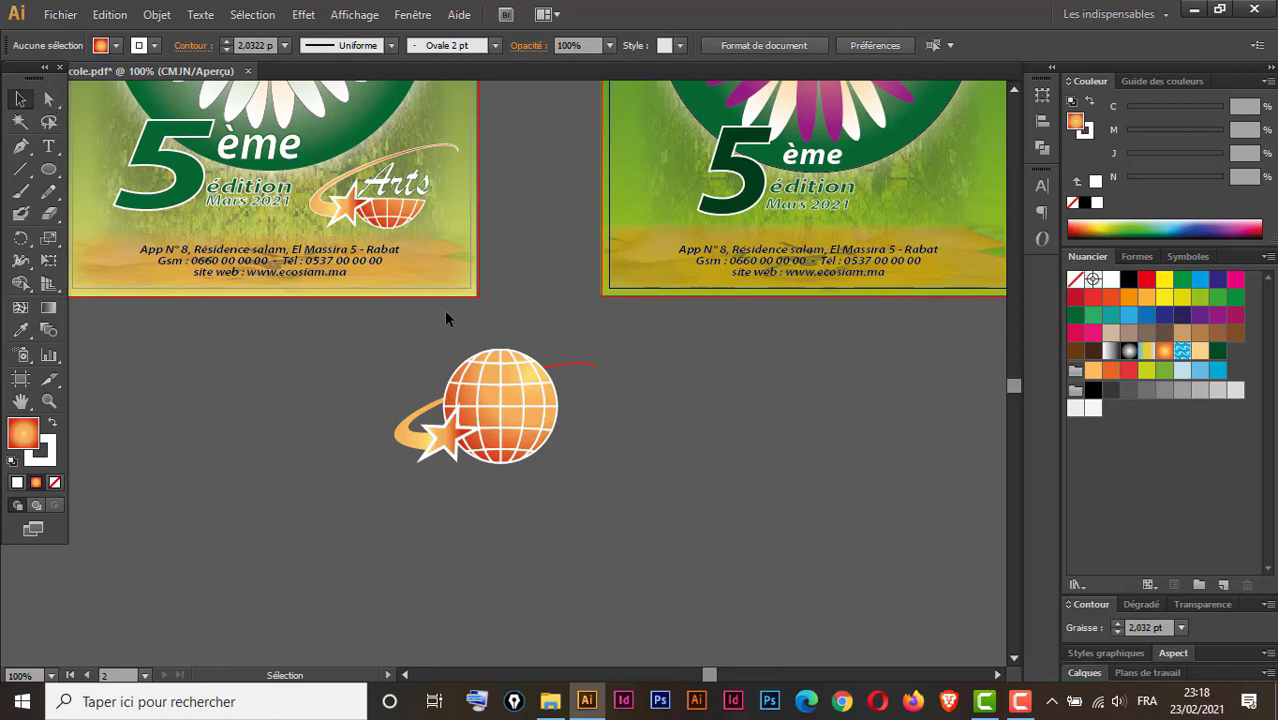
pyautogui.click(500, 350)
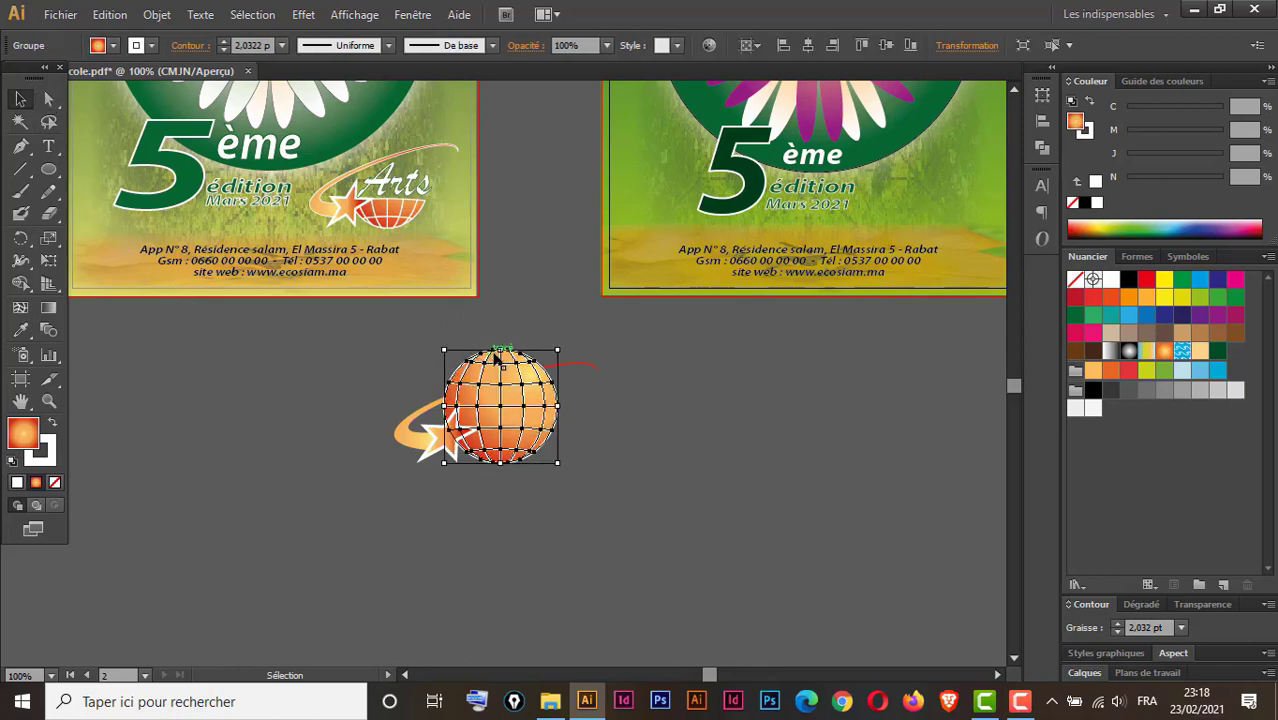
pyautogui.rightClick(508, 353)
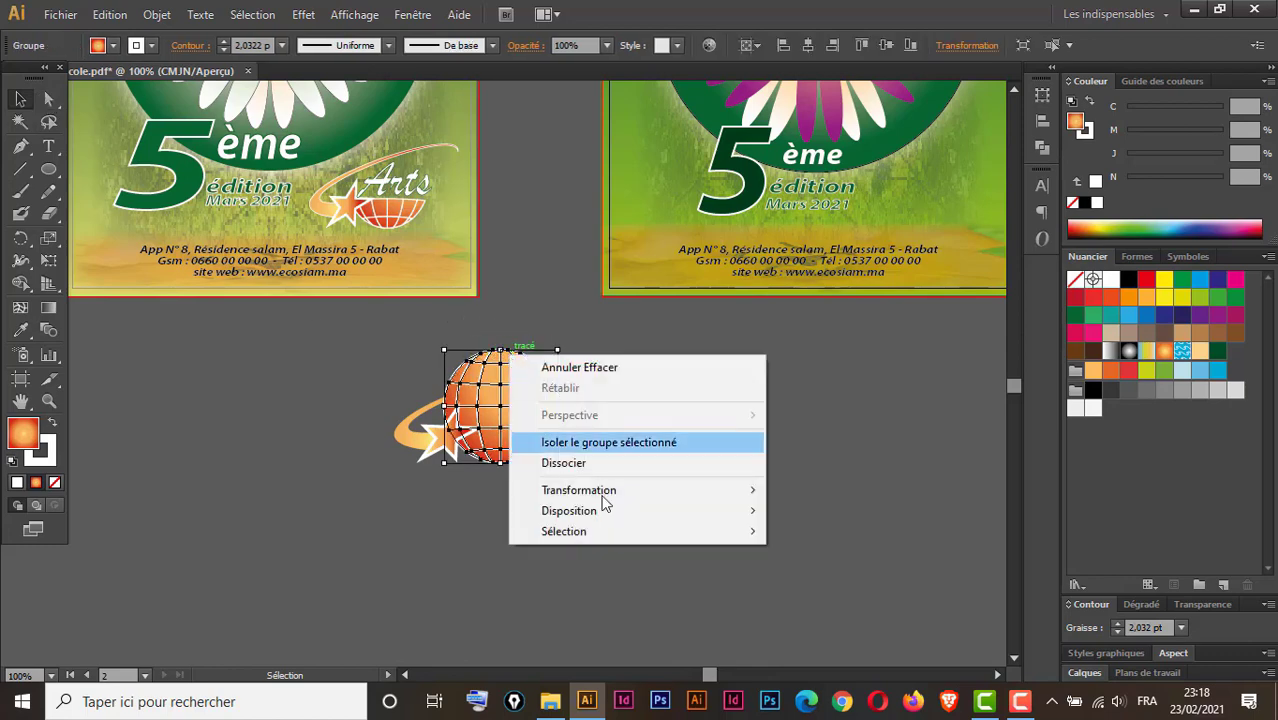
pyautogui.click(606, 466)
pyautogui.click(546, 347)
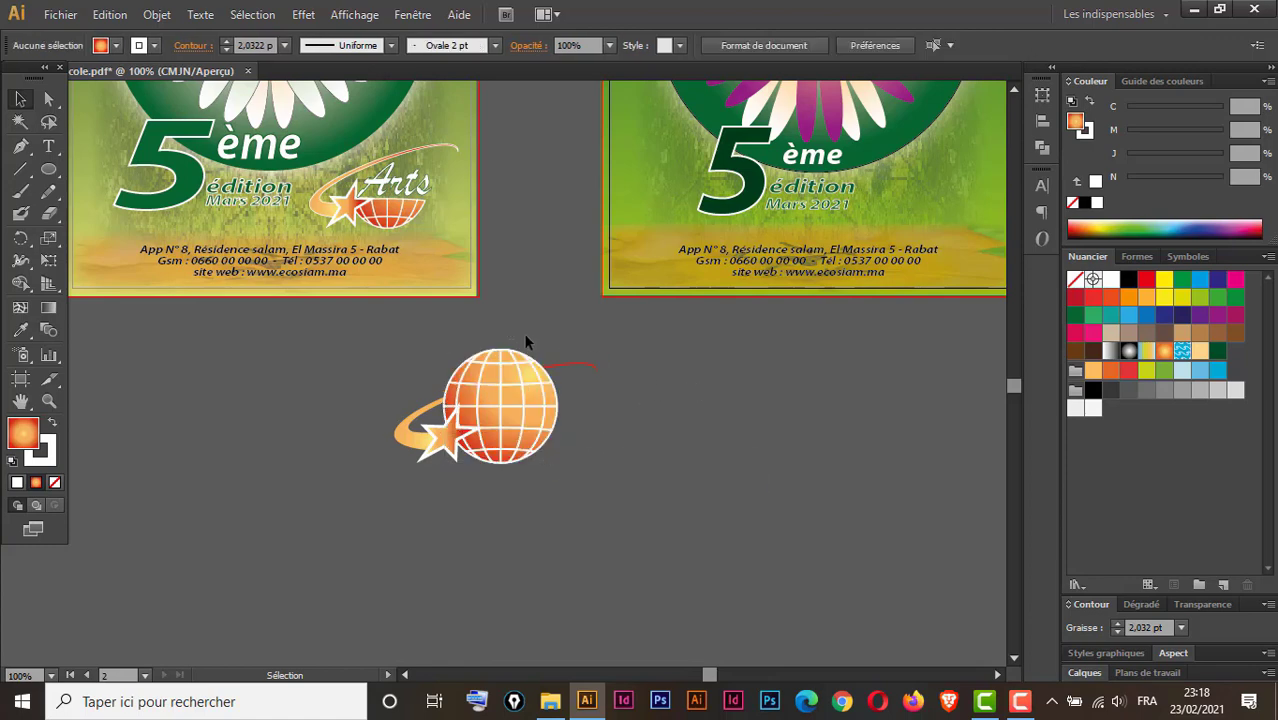
# Delete the globe's upper rows of segments and the leftover piece behind the star, keeping only the lower bowl.
pyautogui.click(502, 356)
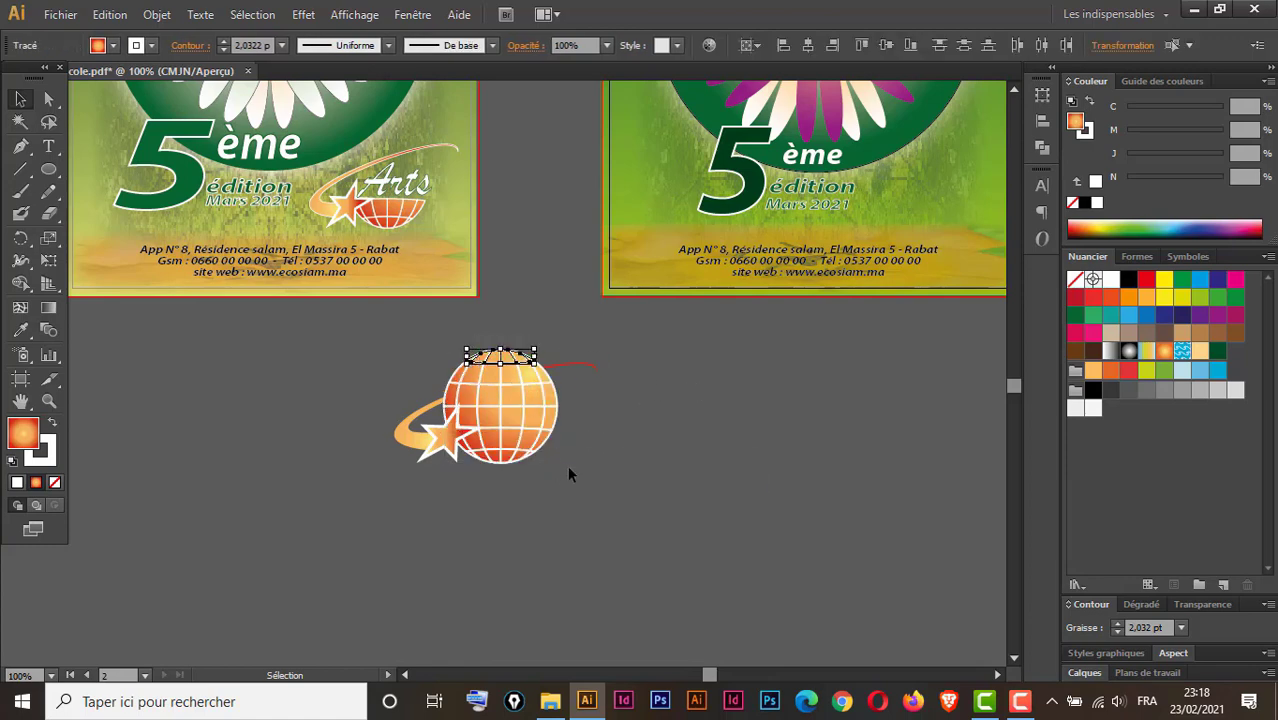
pyautogui.press('Delete')
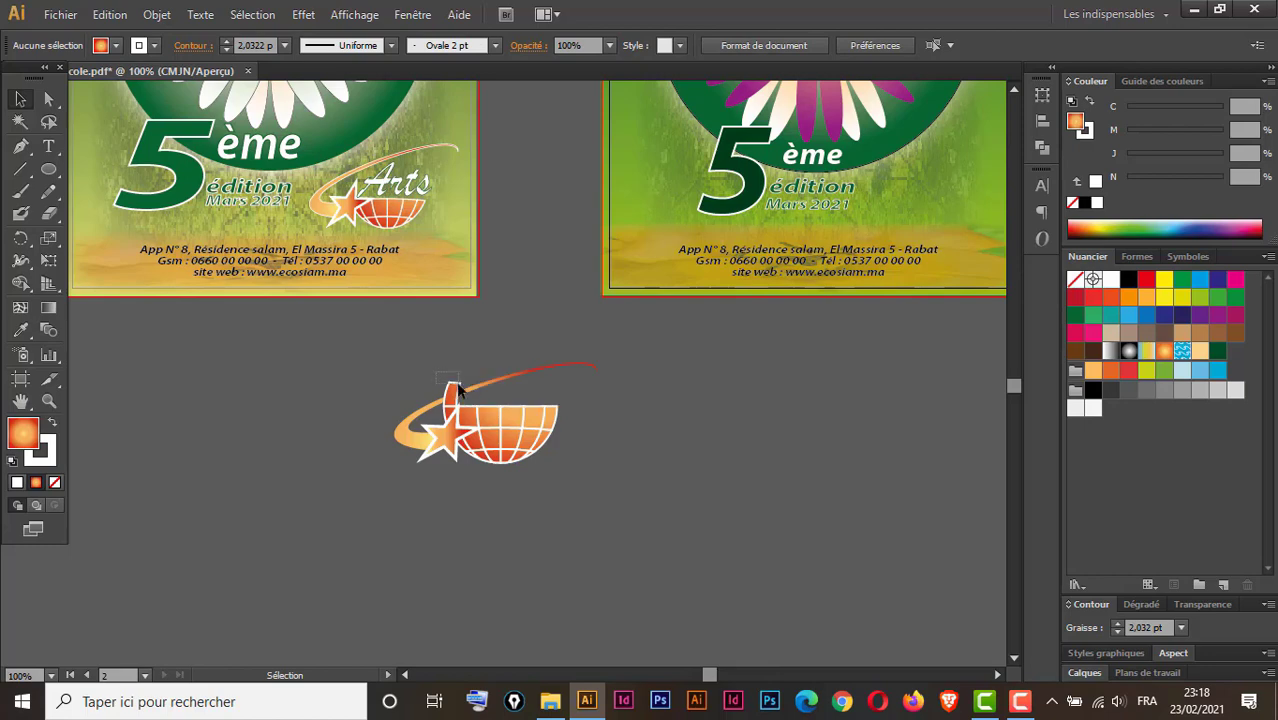
pyautogui.click(457, 391)
pyautogui.press('Delete')
pyautogui.moveTo(473, 415); pyautogui.dragTo(470, 417)
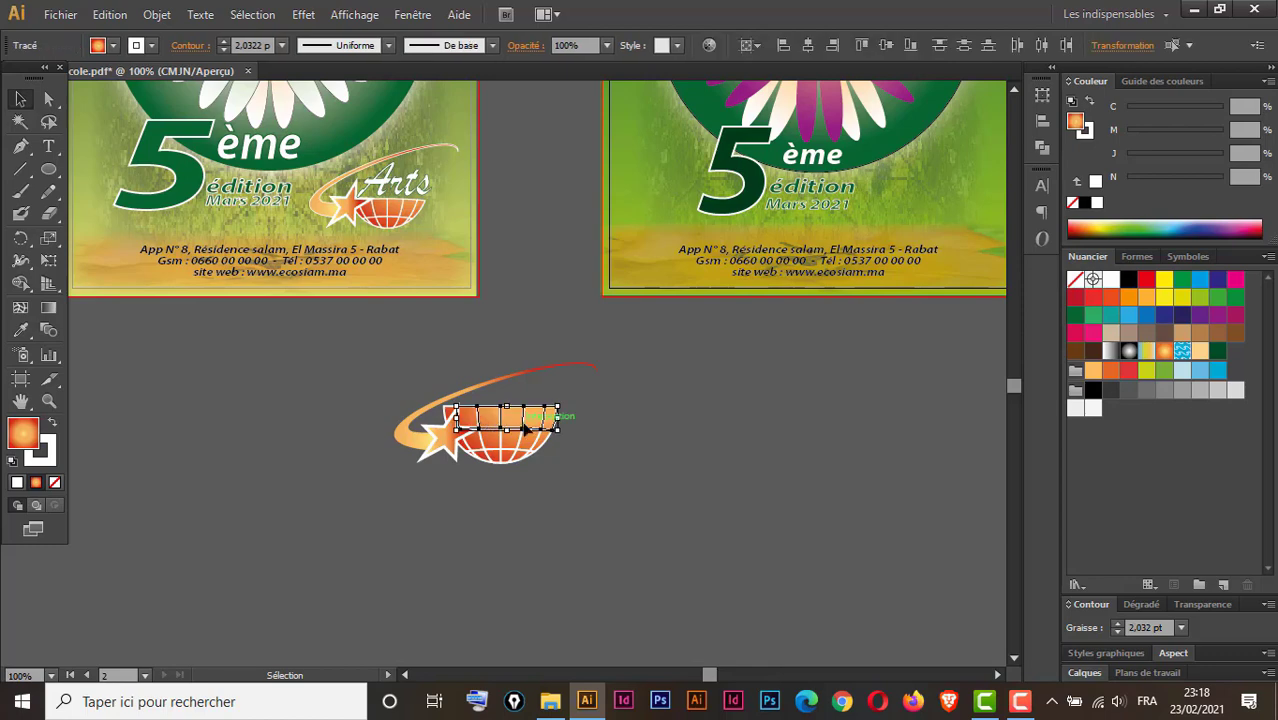
pyautogui.press('Delete')
pyautogui.click(455, 411)
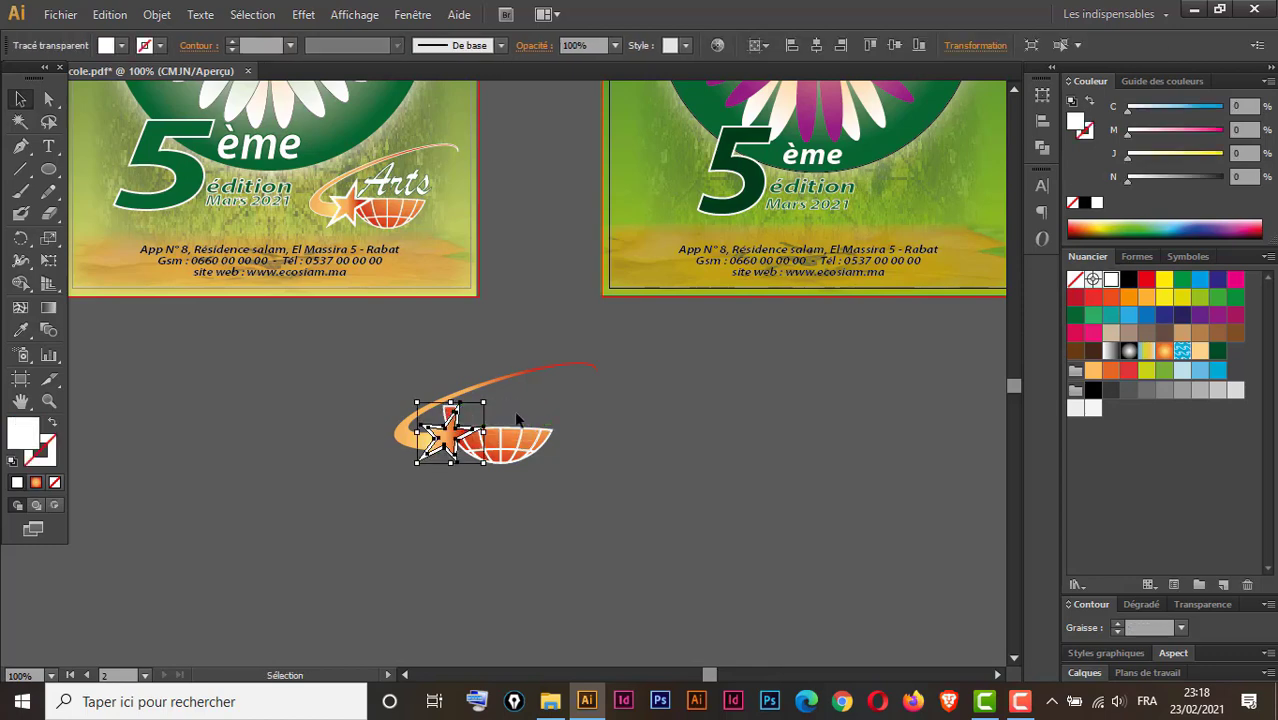
pyautogui.click(535, 414)
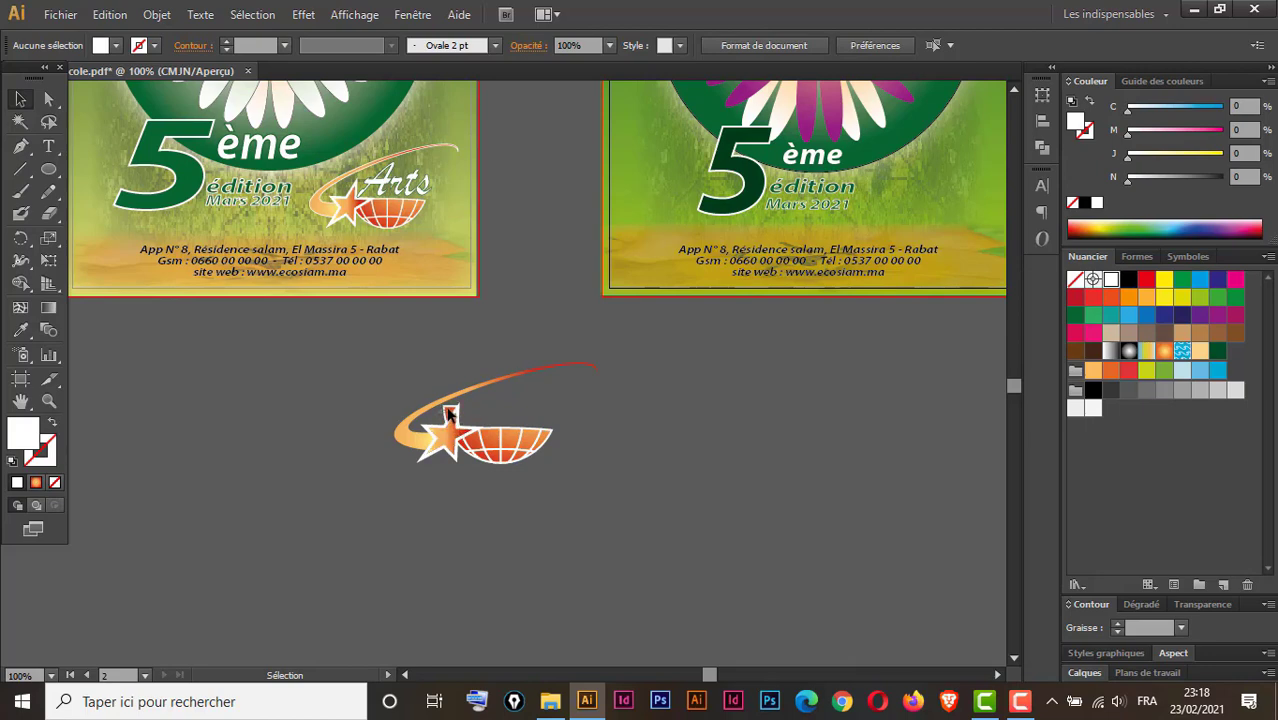
pyautogui.click(450, 415)
pyautogui.click(560, 412)
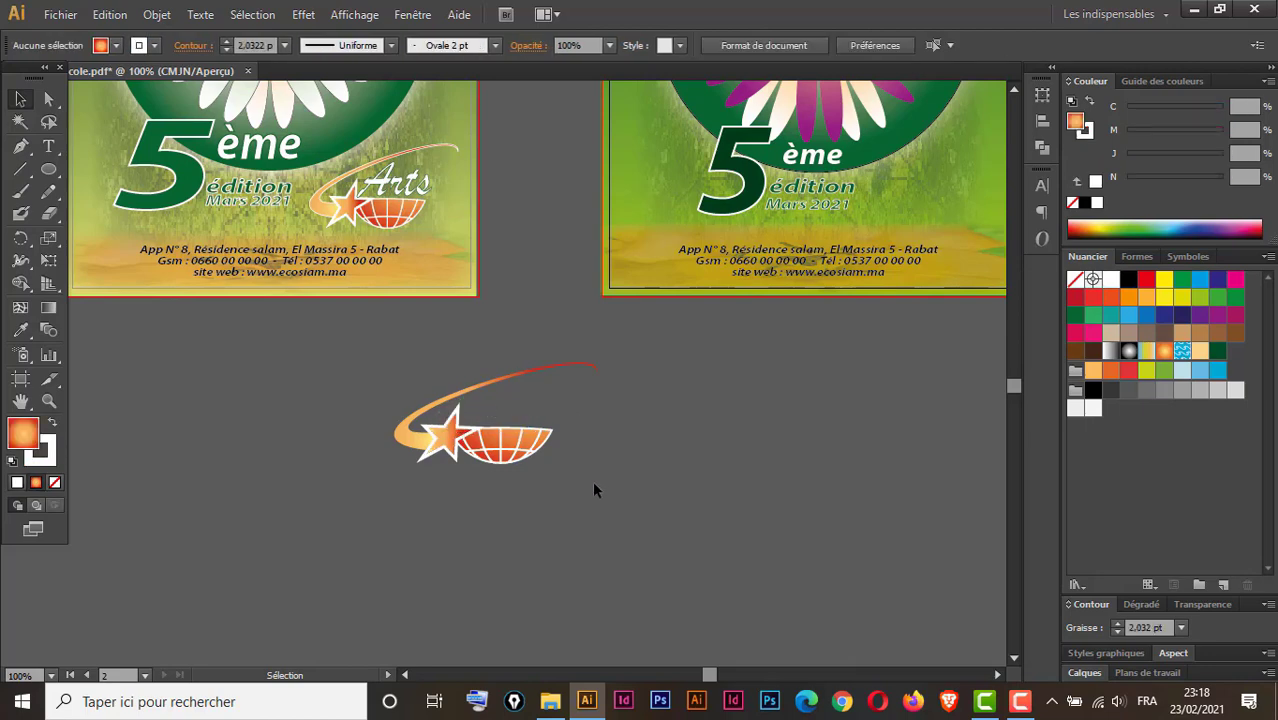
# Add the text "Arts" above the half globe and scale it up to about 52 pt.
pyautogui.click(48, 146)
pyautogui.click(634, 433)
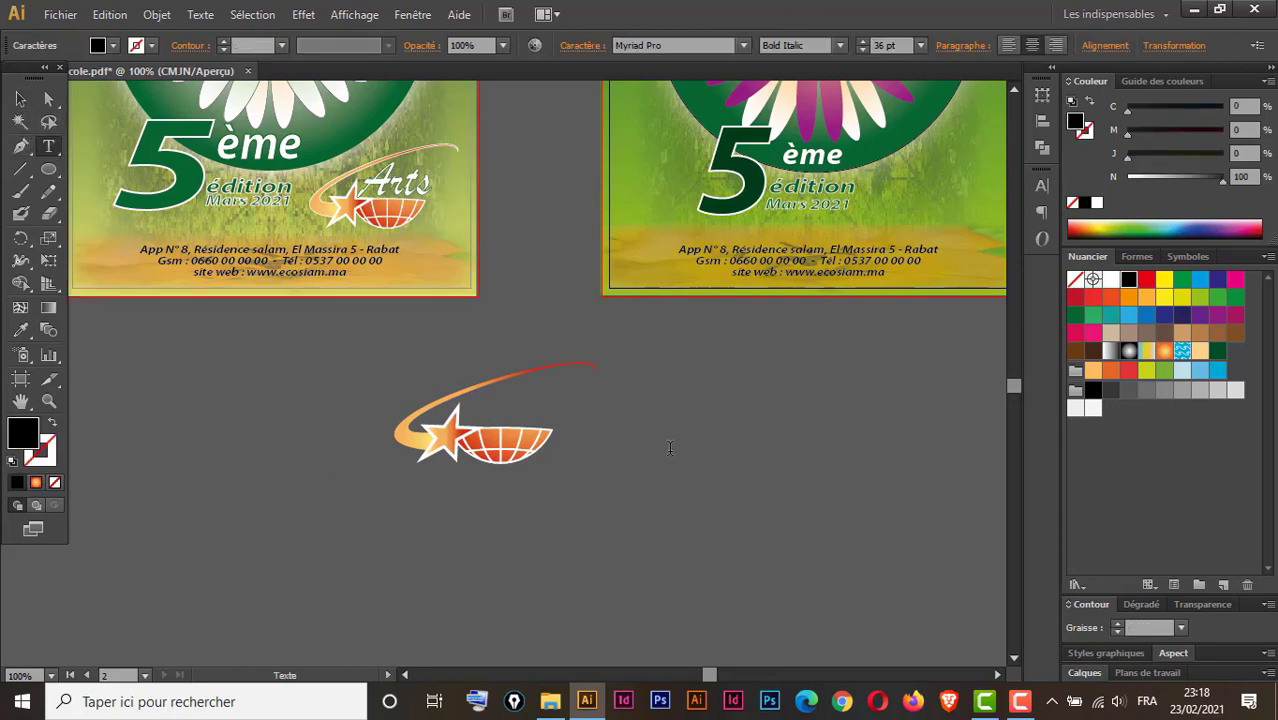
pyautogui.write('Arts')
pyautogui.click(20, 99)
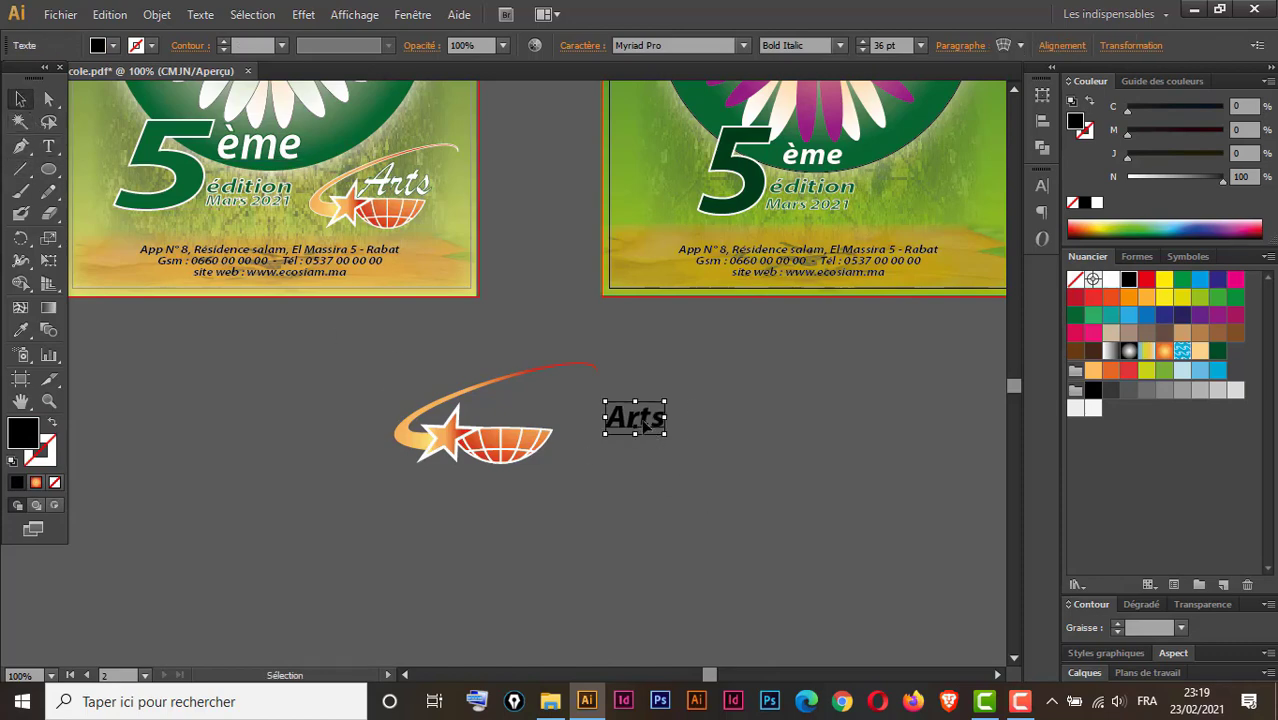
pyautogui.moveTo(645, 425); pyautogui.dragTo(561, 382)
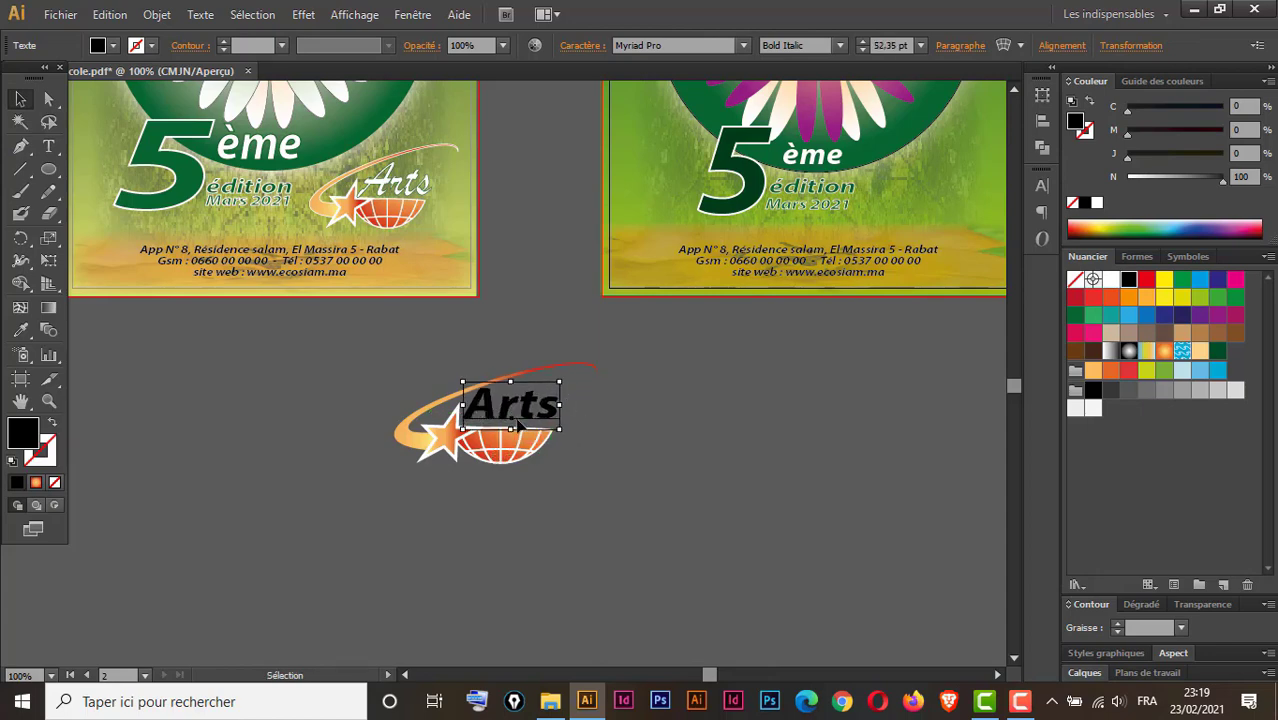
# Set the logo's "Arts" text in Brush Script MT Italic, enlarge it to about 67 pt and fit it under the swoosh.
pyautogui.rightClick(529, 405)
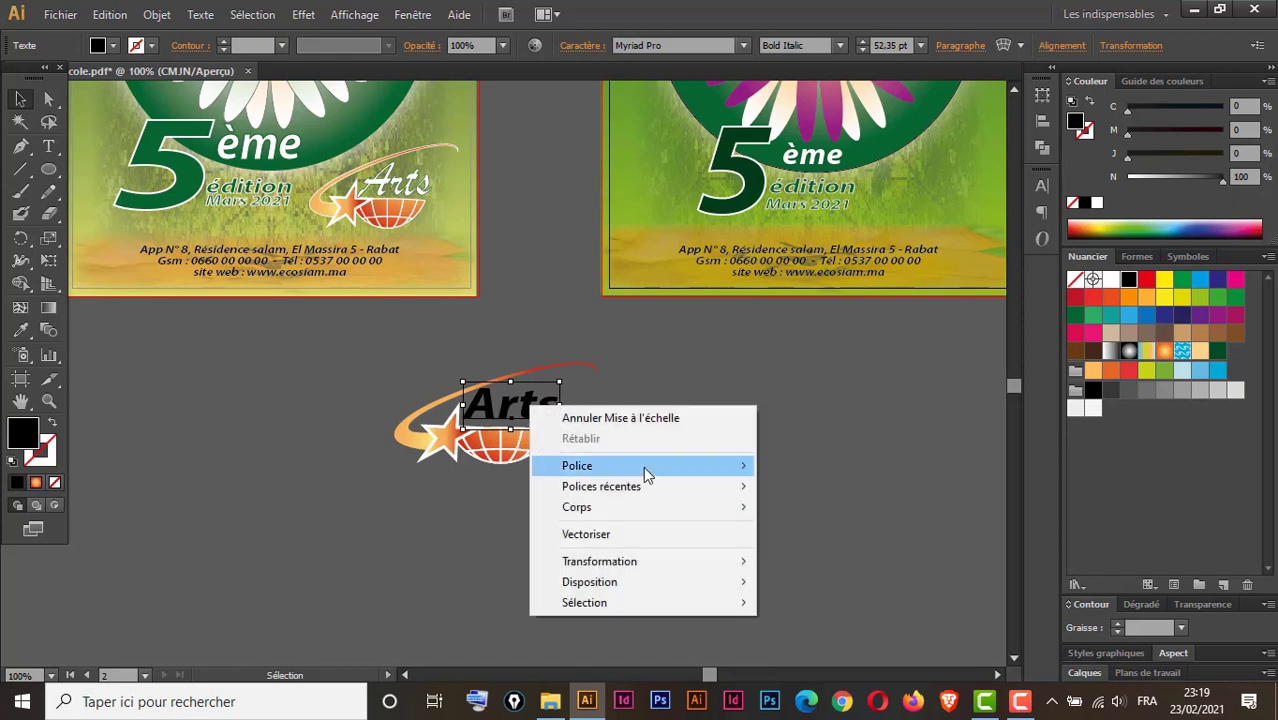
pyautogui.moveTo(637, 475)
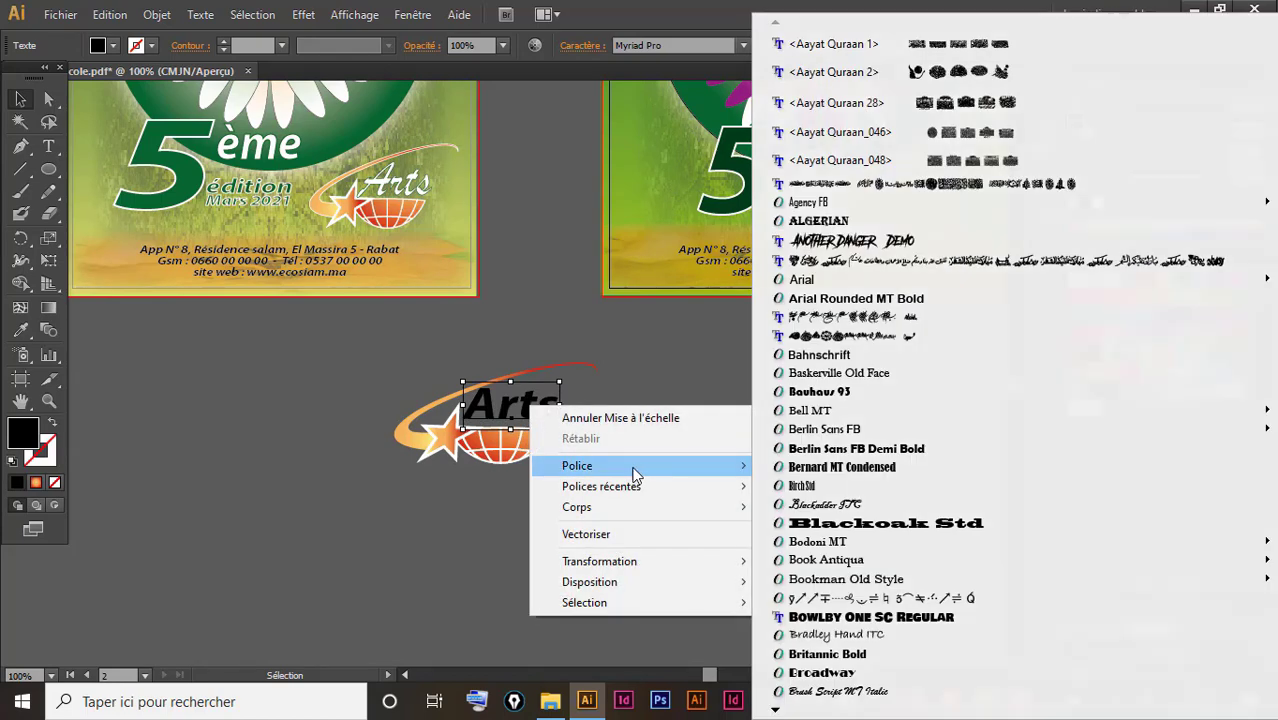
pyautogui.click(857, 692)
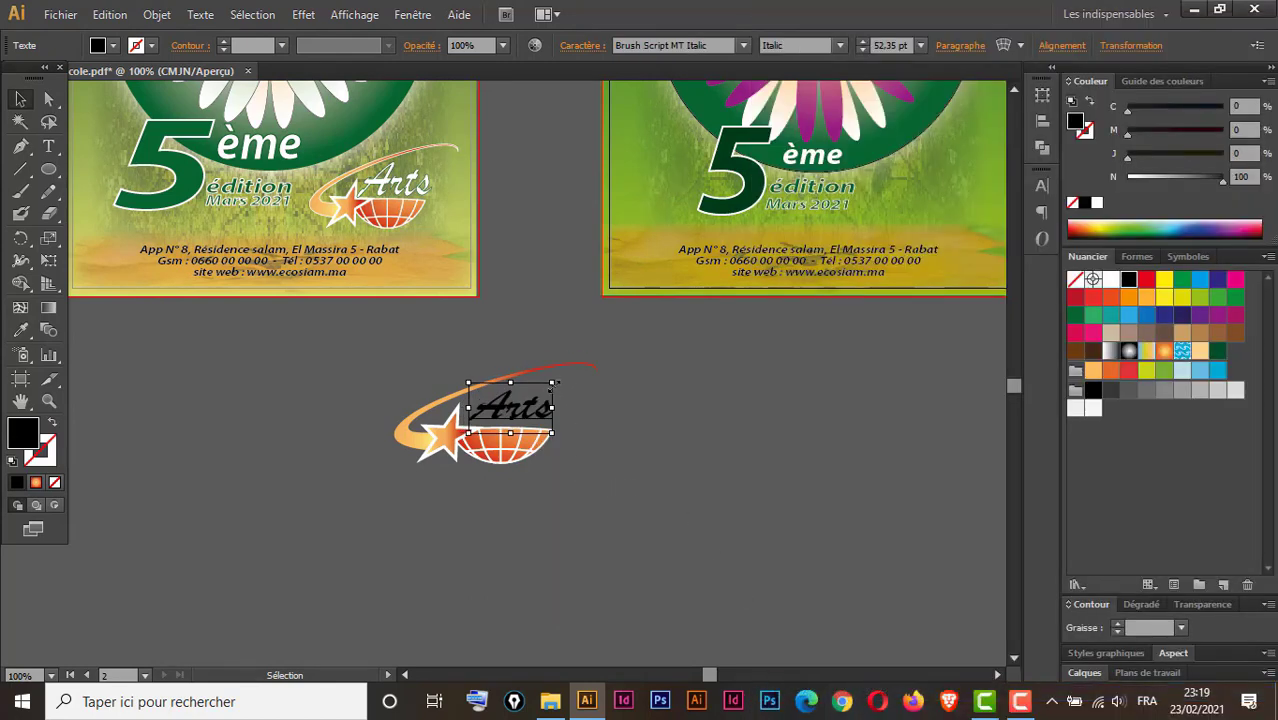
pyautogui.moveTo(553, 383); pyautogui.dragTo(577, 370)
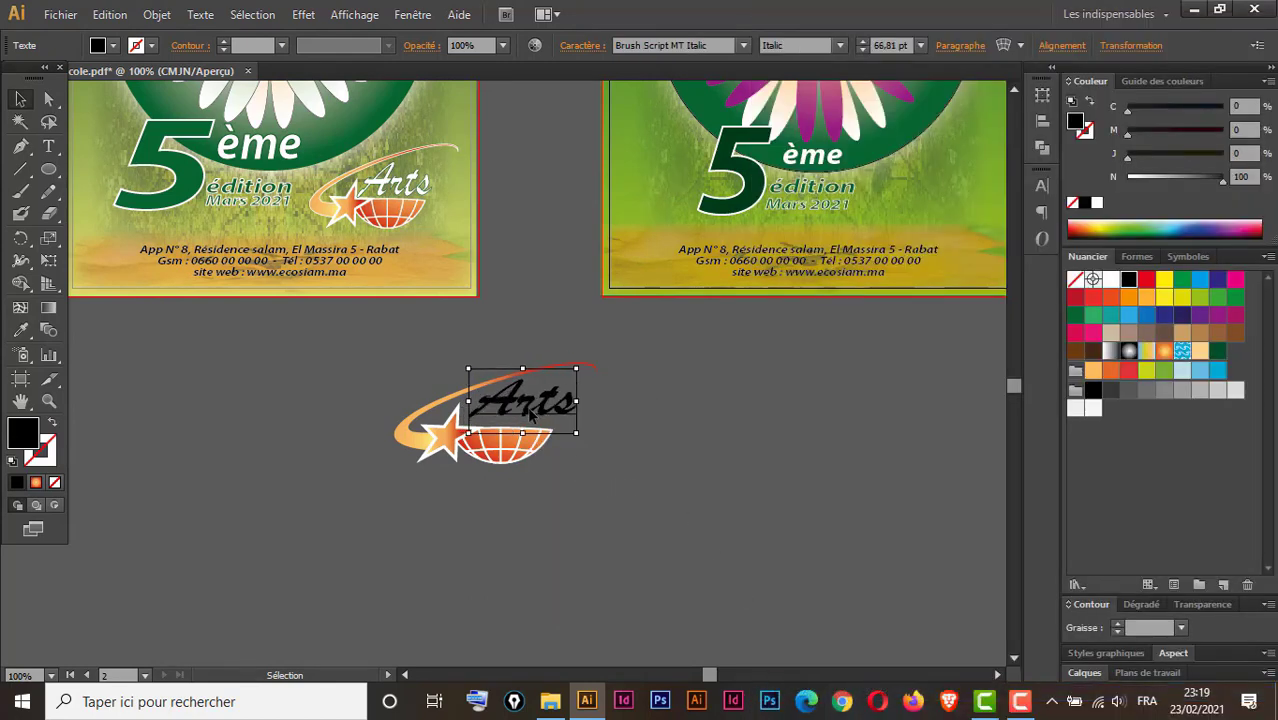
pyautogui.moveTo(530, 415); pyautogui.dragTo(518, 365)
# Give the logo's orange swoosh a white 1 pt outline.
pyautogui.click(422, 432)
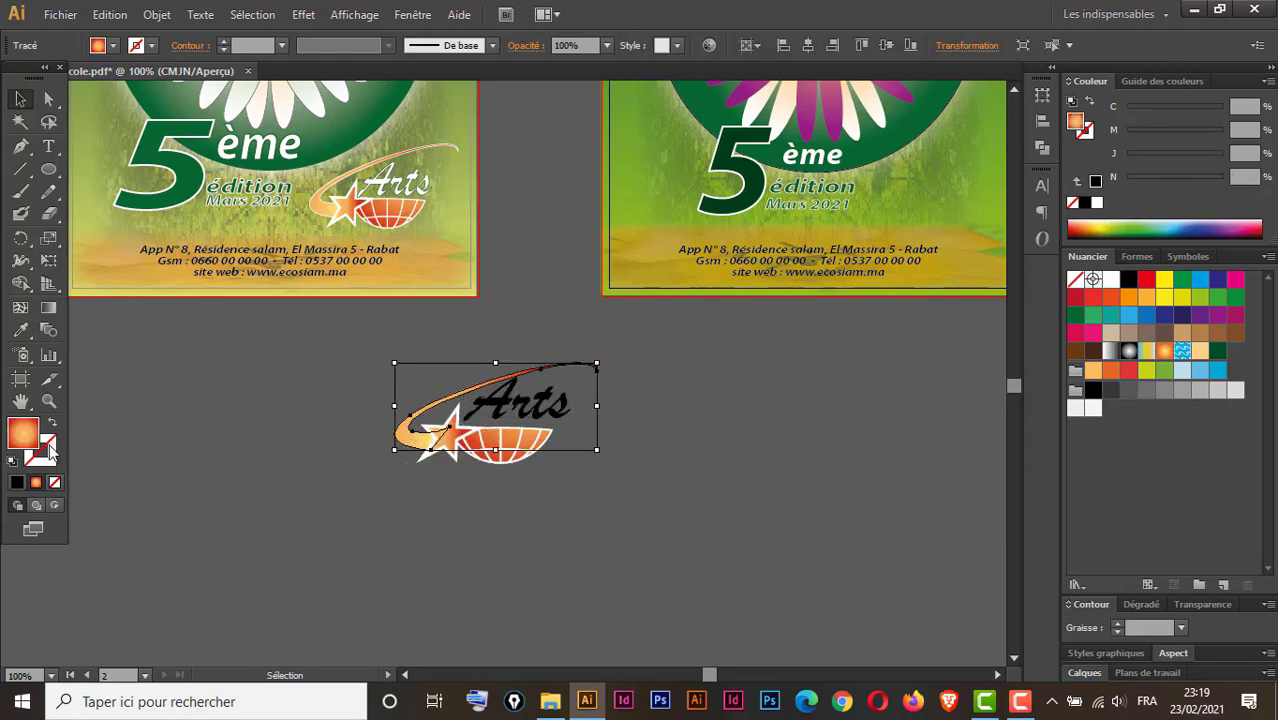
pyautogui.click(50, 458)
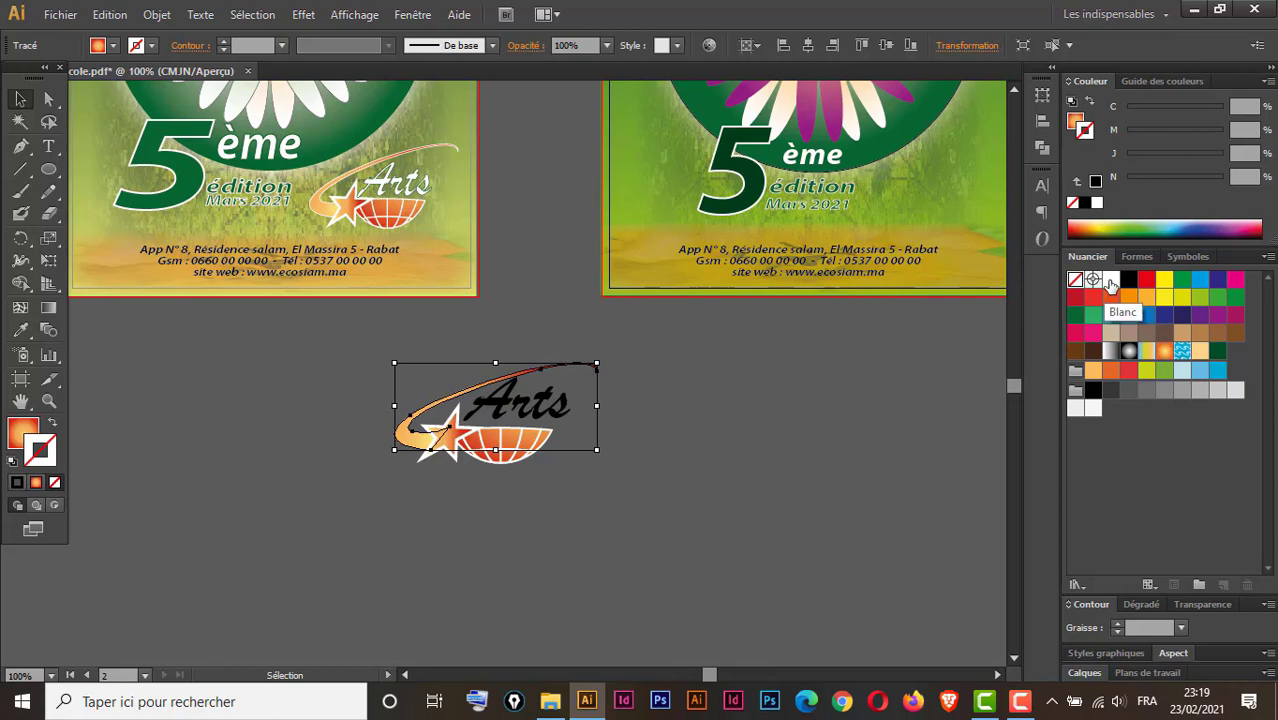
pyautogui.click(1110, 281)
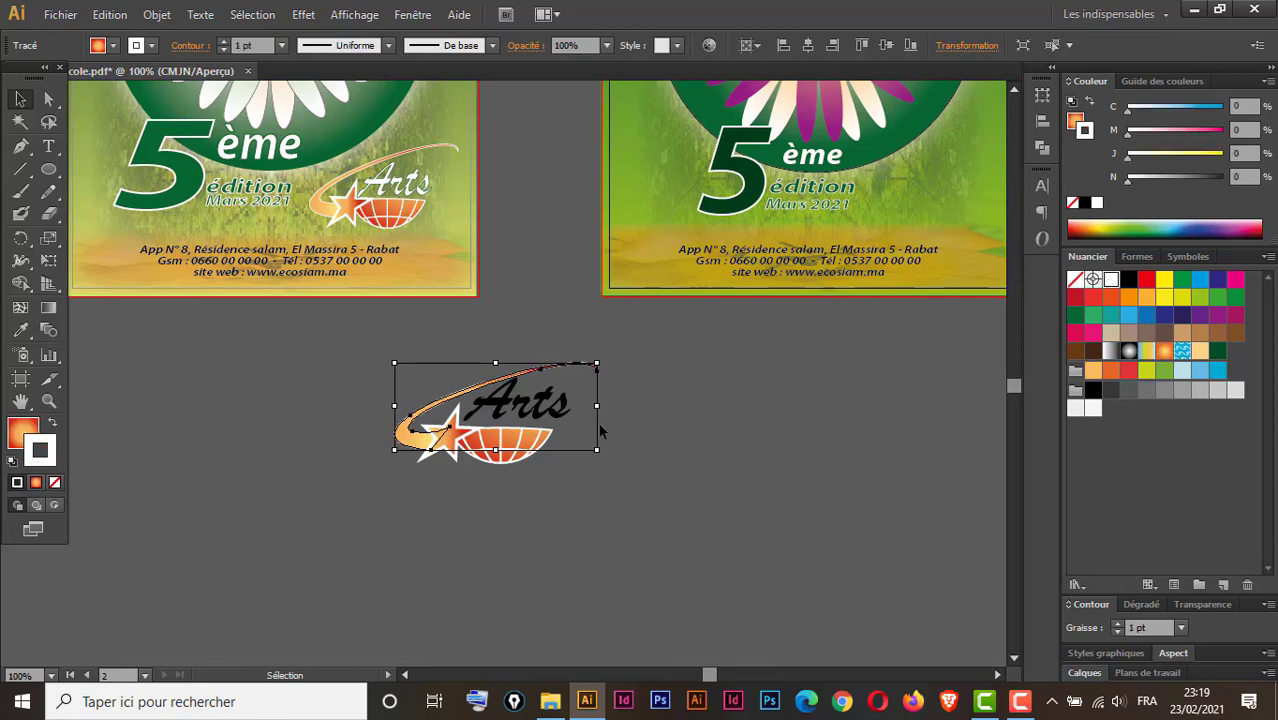
pyautogui.click(717, 398)
# Fill the logo's "Arts" text with white and outline it in dark green at 1 pt.
pyautogui.click(546, 414)
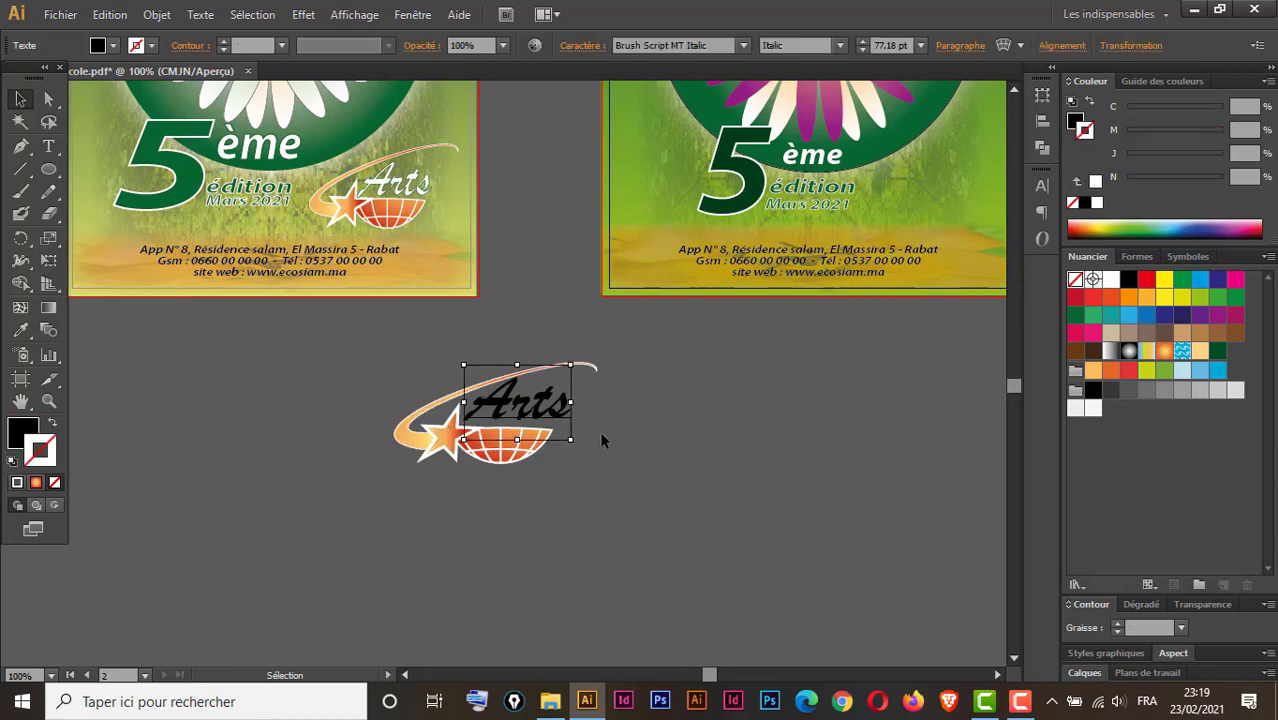
pyautogui.click(20, 432)
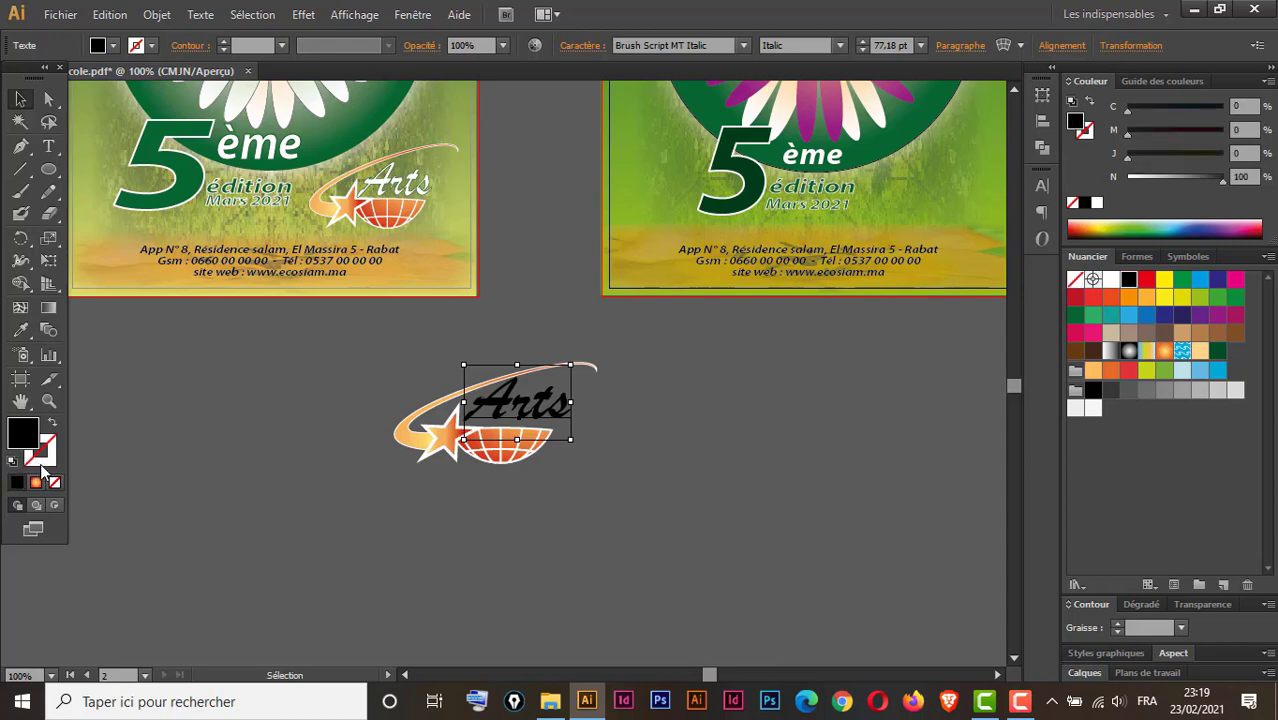
pyautogui.click(1111, 280)
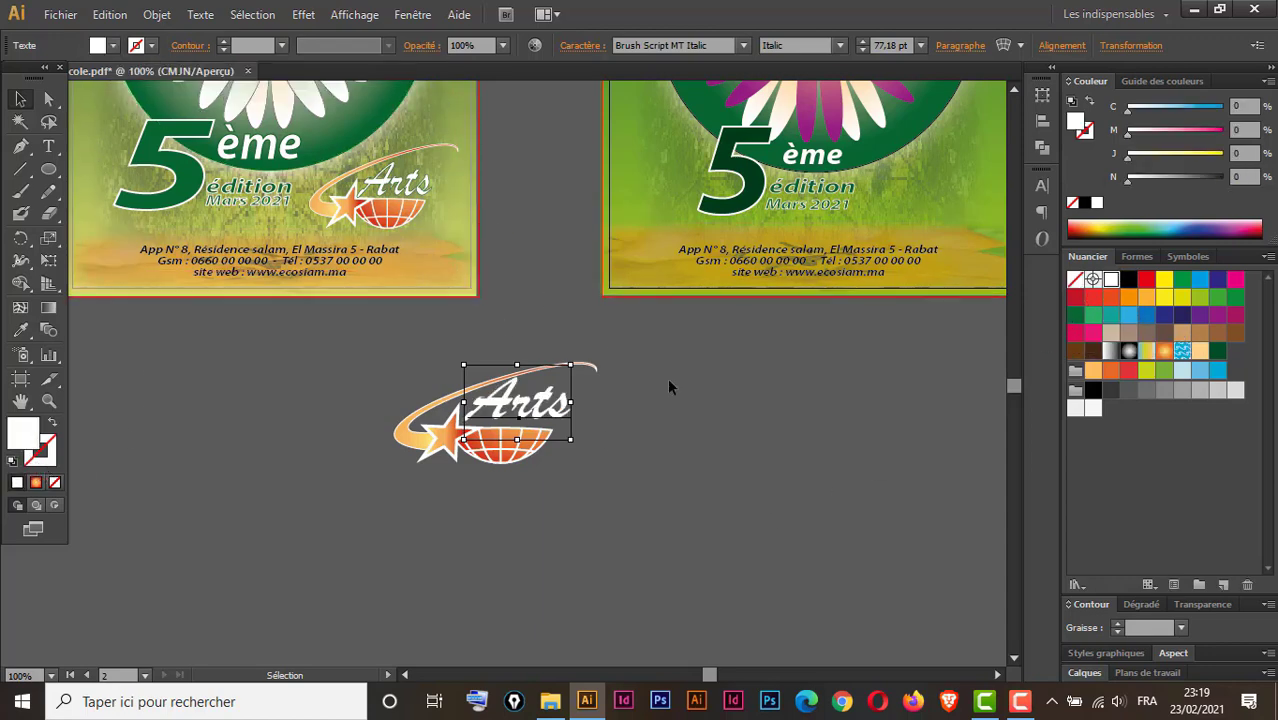
pyautogui.click(47, 460)
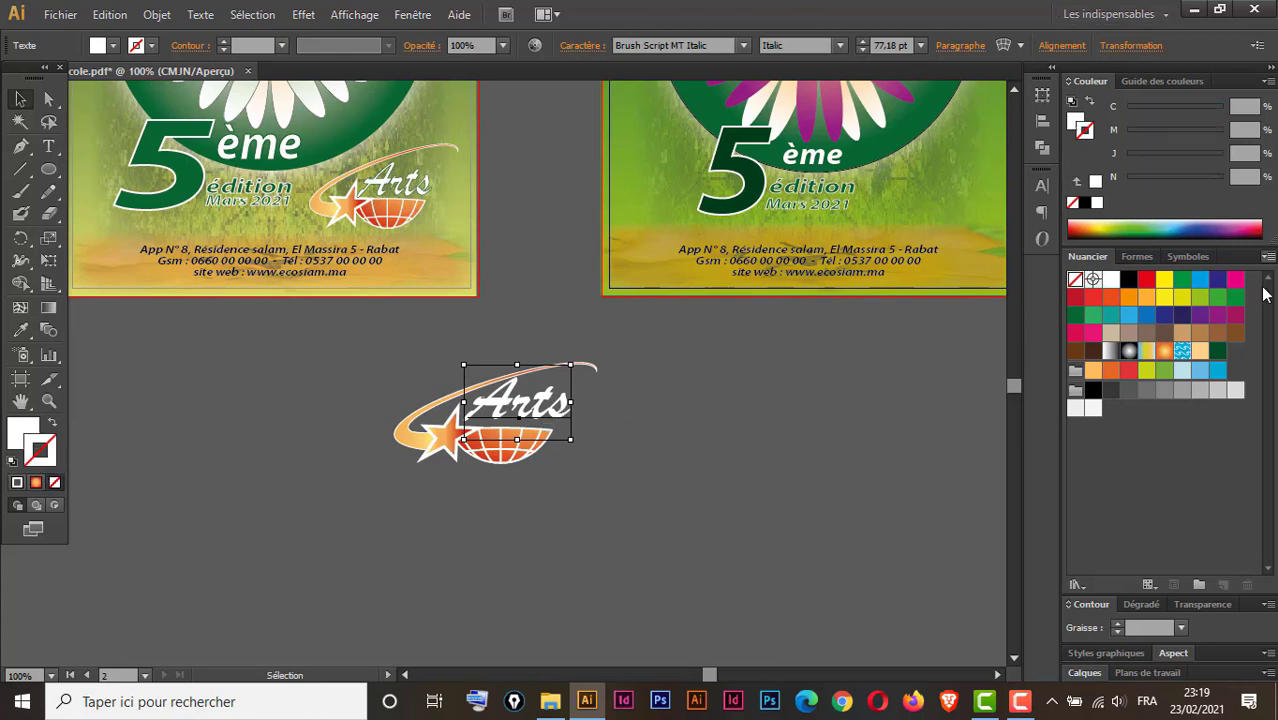
pyautogui.click(1218, 350)
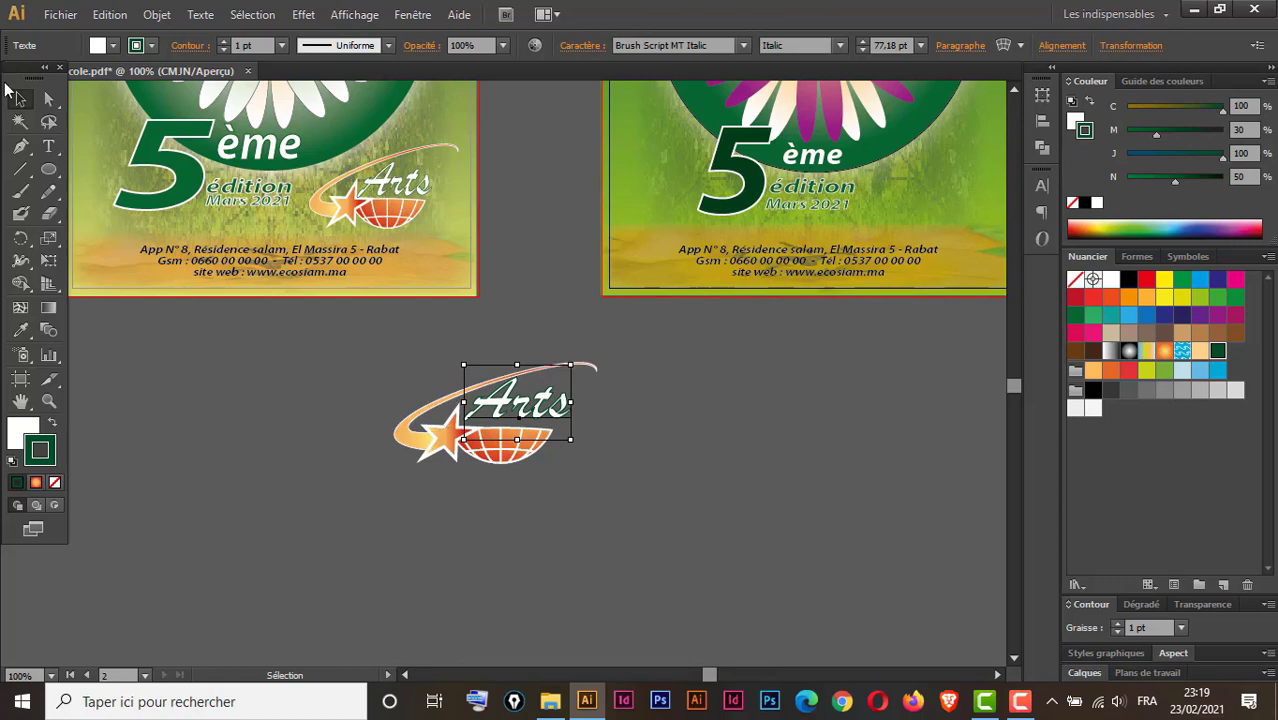
pyautogui.click(685, 432)
# Group the complete Arts logo, shrink it to about 4.6 cm wide and place it beside "édition" on the second poster.
pyautogui.moveTo(708, 378); pyautogui.dragTo(381, 491)
pyautogui.press('a')
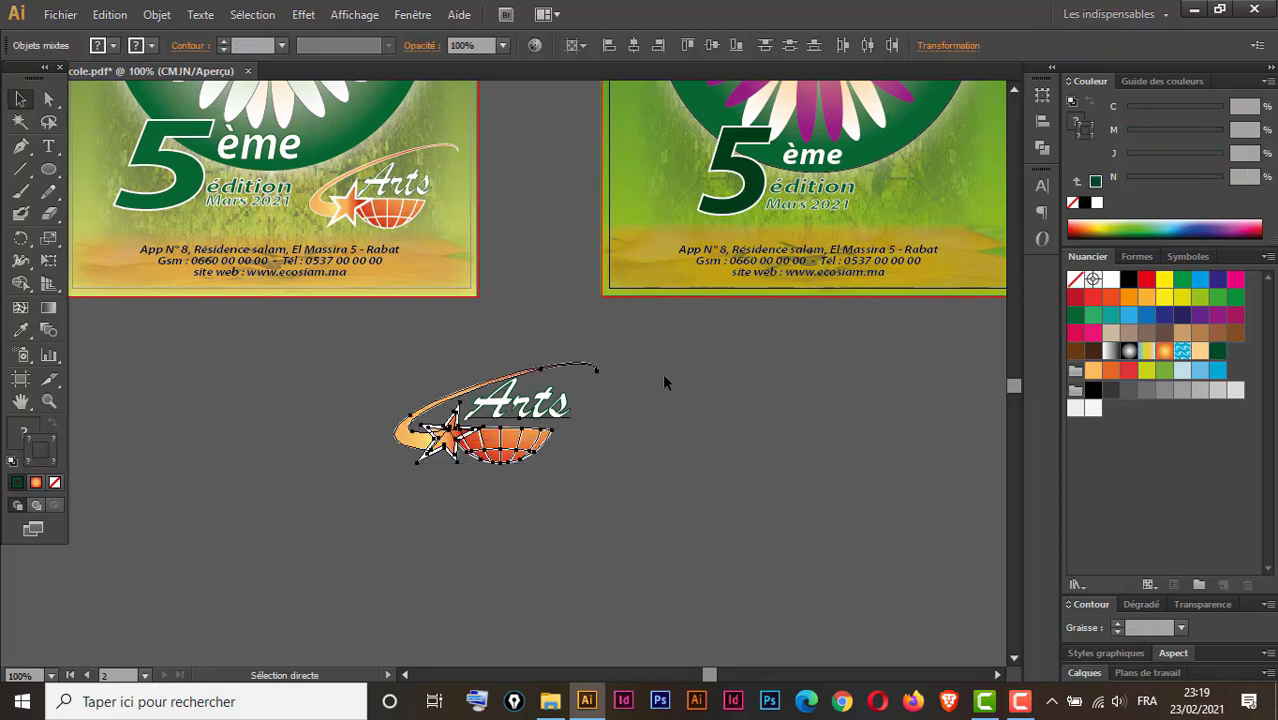
pyautogui.hotkey('ctrl', 'g')
pyautogui.hotkey('ctrl', '-')
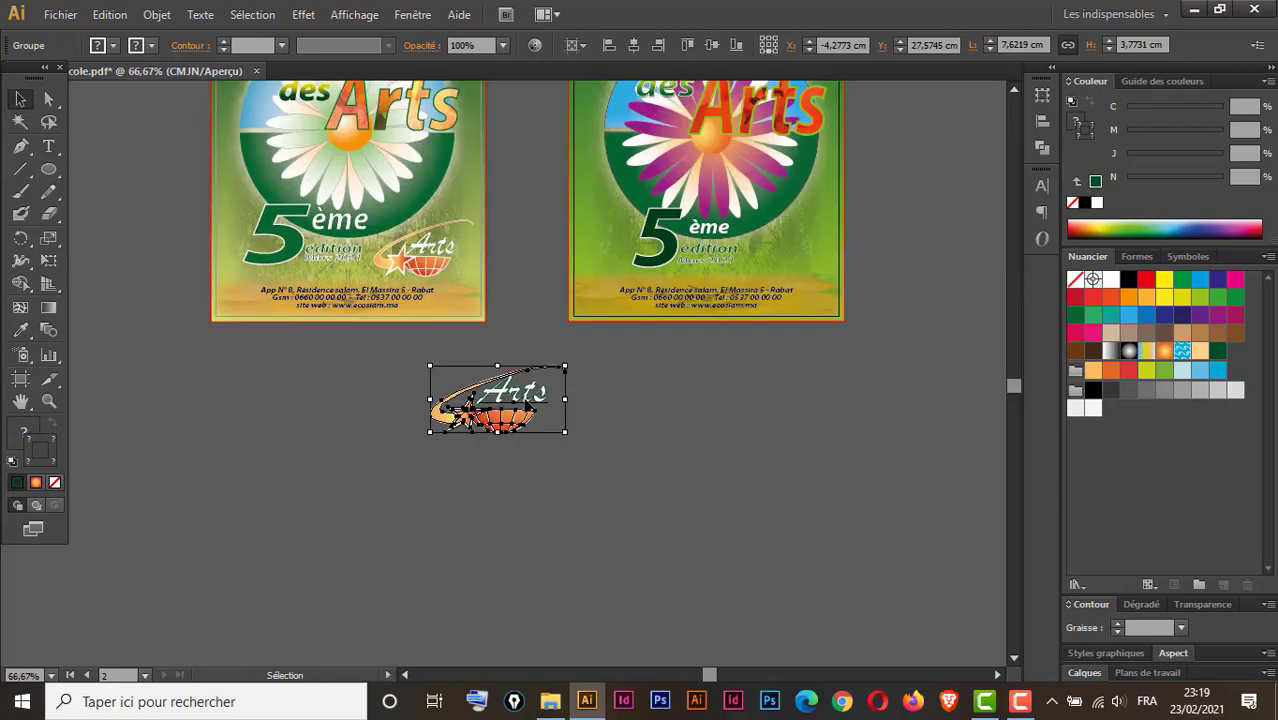
pyautogui.moveTo(525, 398); pyautogui.dragTo(797, 226)
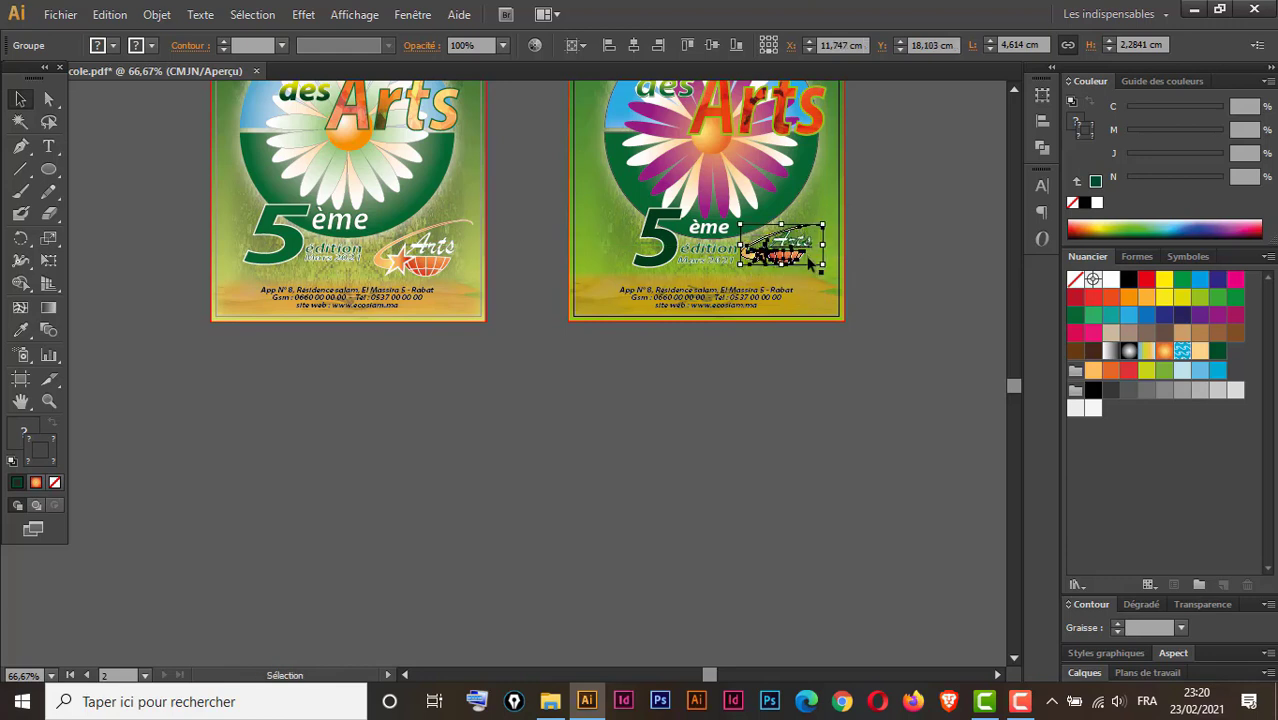
# Enlarge the second poster's "5" to about 166 pt and shift it away from the "ème" text.
pyautogui.click(658, 242)
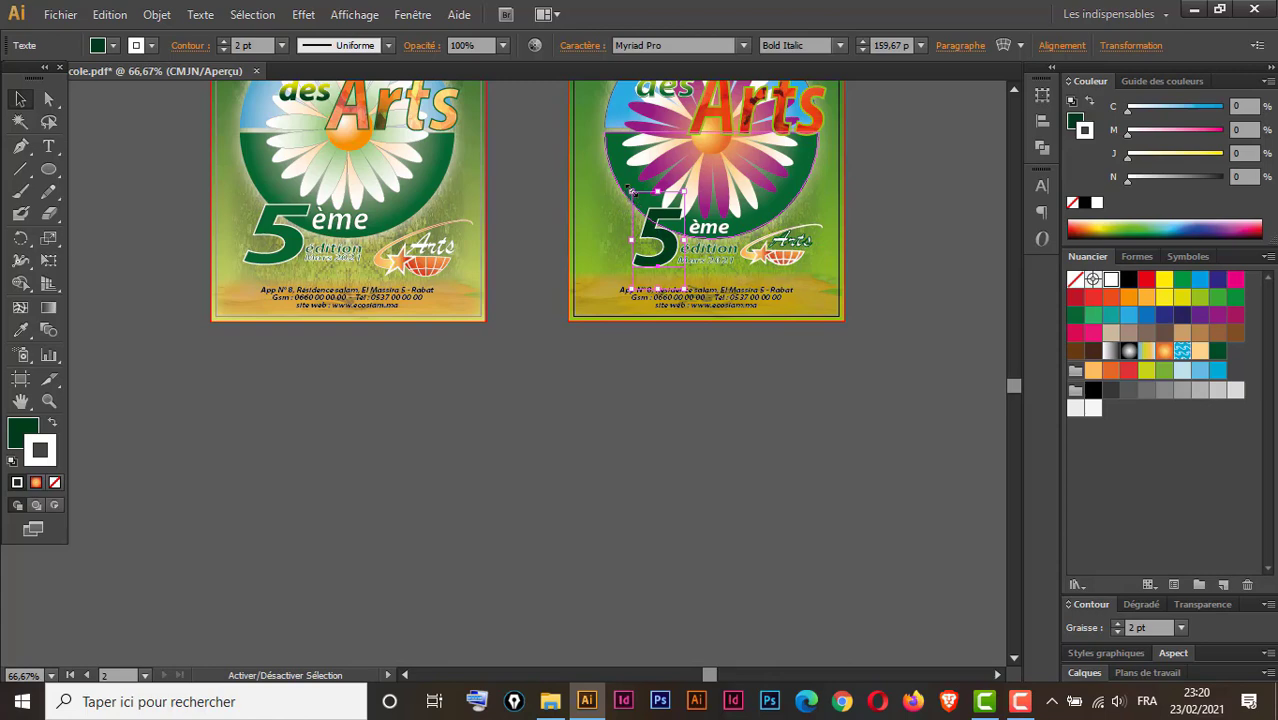
pyautogui.moveTo(631, 189); pyautogui.dragTo(629, 186)
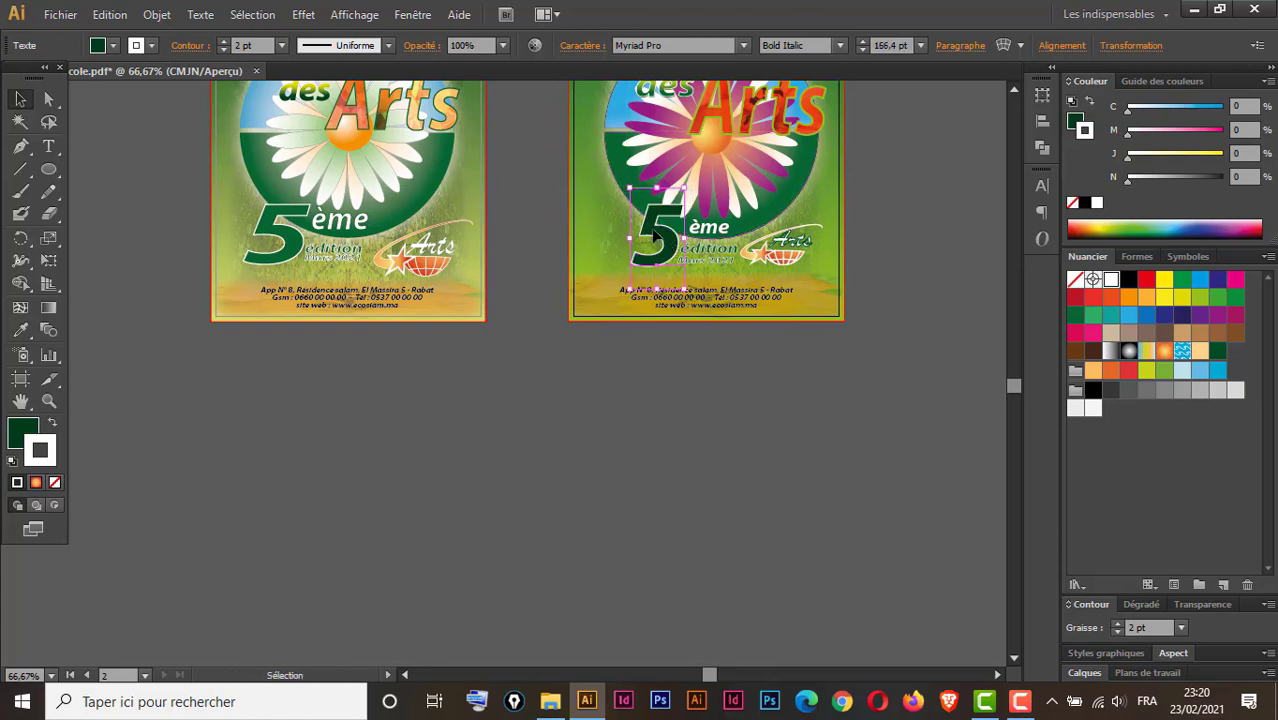
pyautogui.moveTo(655, 235); pyautogui.dragTo(628, 230)
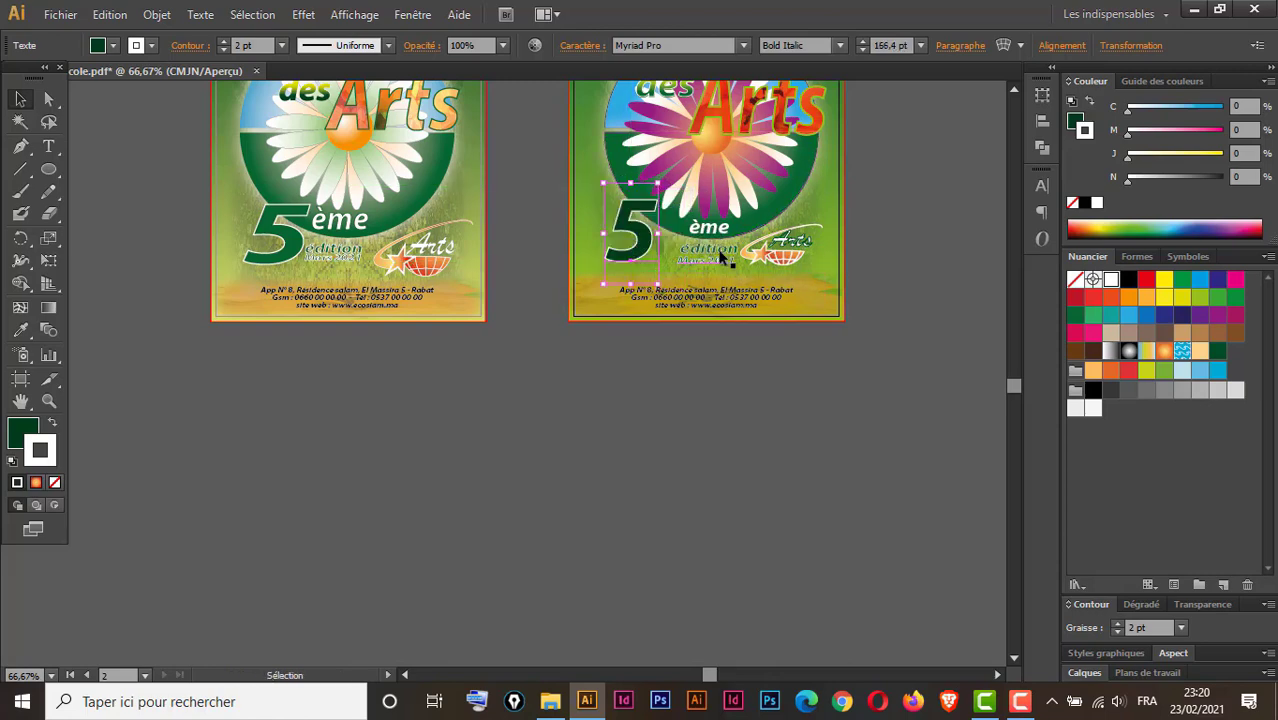
# Rearrange "ème", "édition" and "Mars 2021" close to the "5", with the date aligned under "édition".
pyautogui.moveTo(717, 238); pyautogui.dragTo(677, 227)
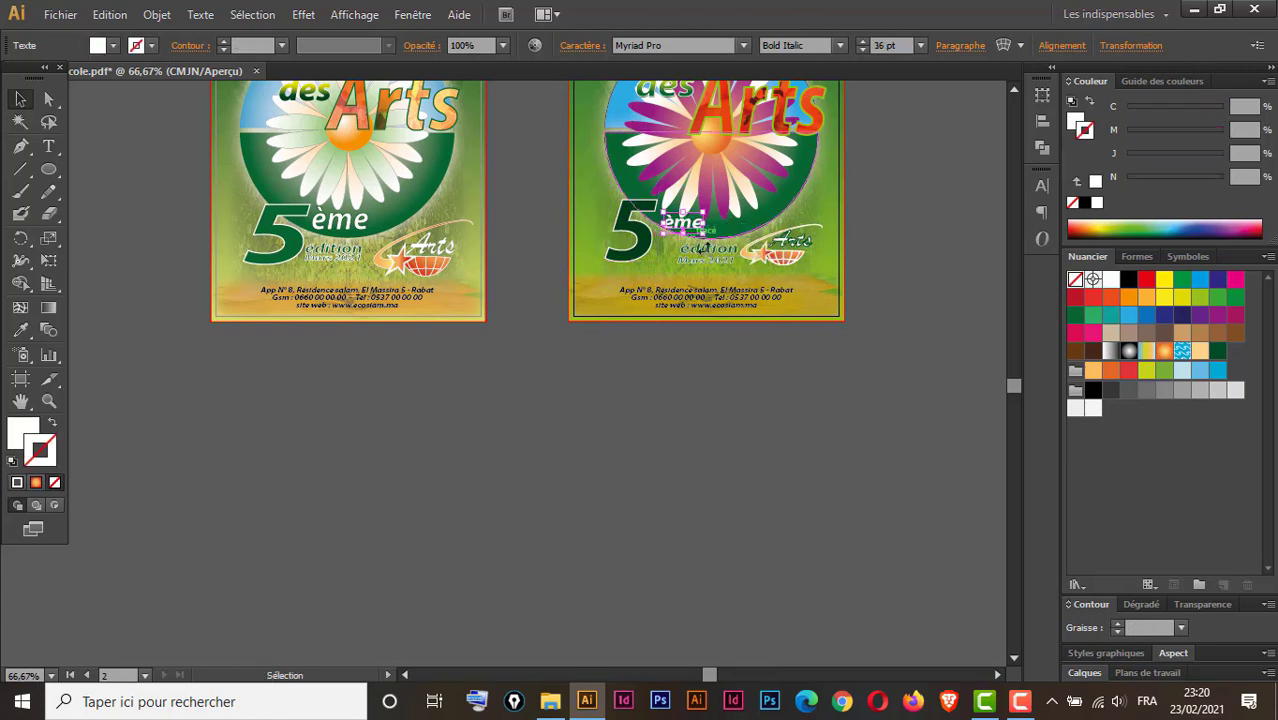
pyautogui.click(705, 248)
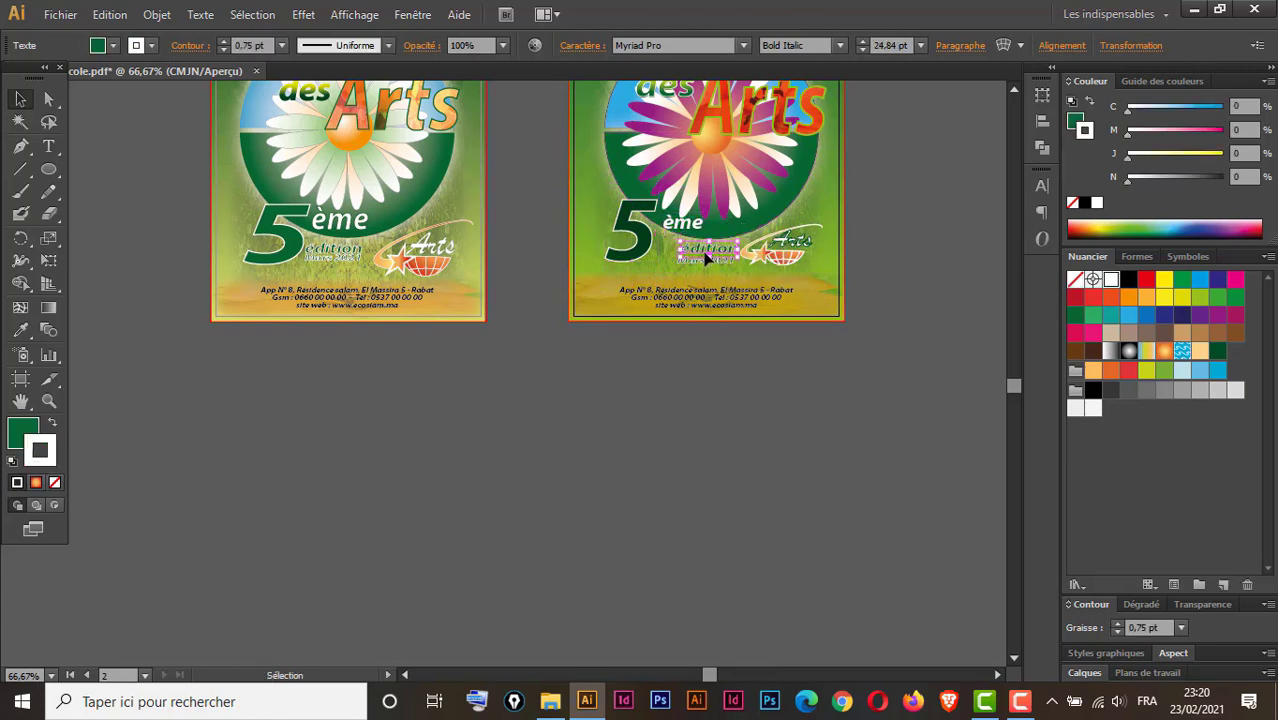
pyautogui.moveTo(641, 249); pyautogui.dragTo(688, 256)
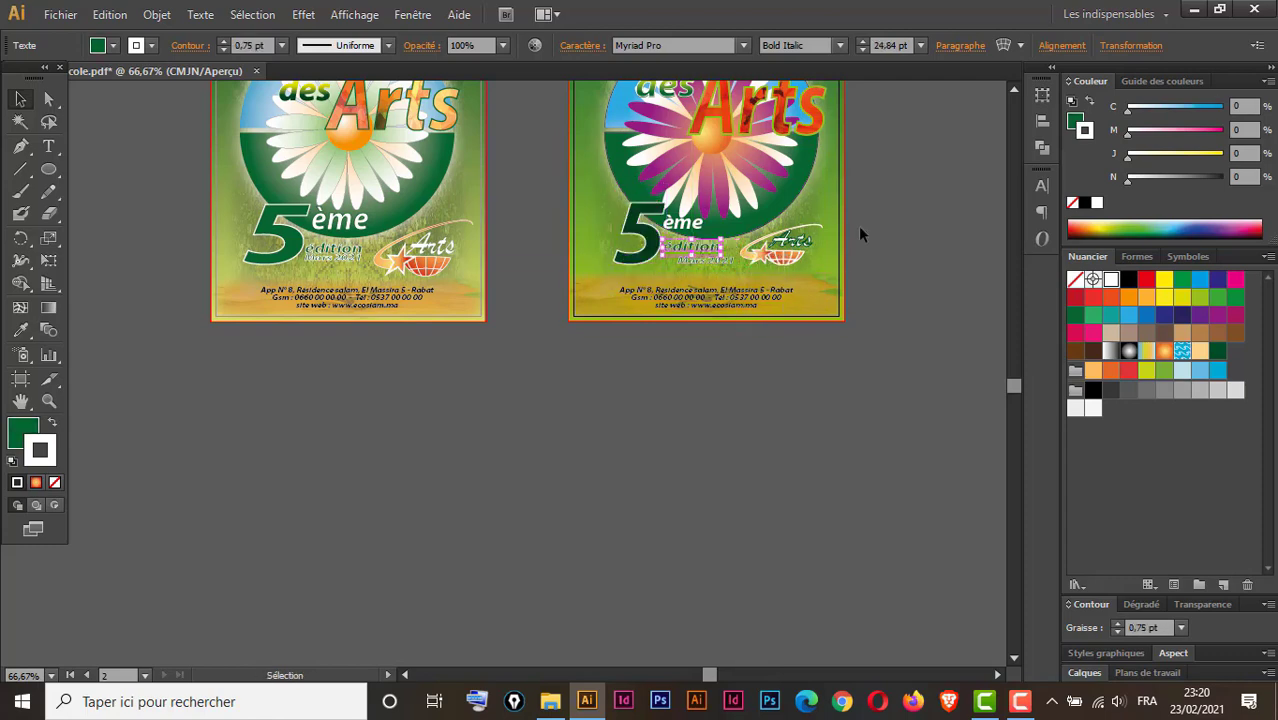
pyautogui.hotkey('ctrl', 'space')
pyautogui.moveTo(879, 188); pyautogui.dragTo(614, 317)
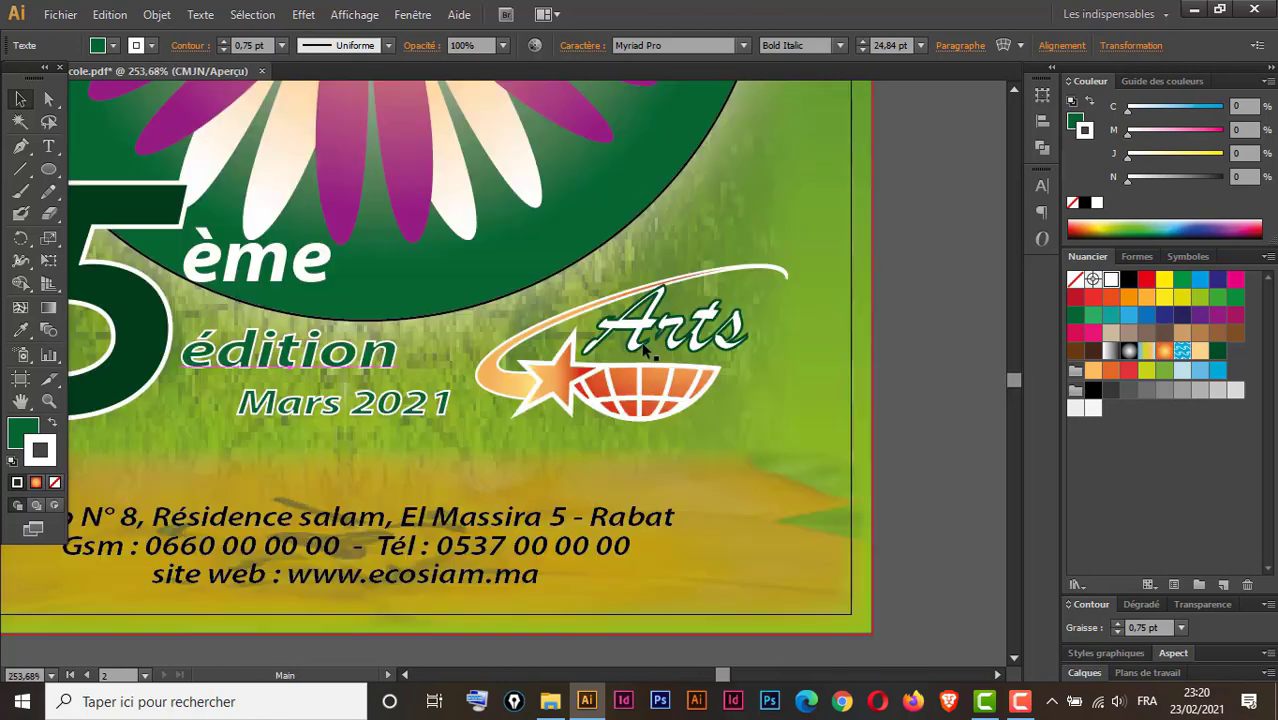
pyautogui.moveTo(370, 405); pyautogui.dragTo(310, 397)
# Enlarge the Arts logo on the second poster to about 5.3 cm wide and deselect it.
pyautogui.click(618, 397)
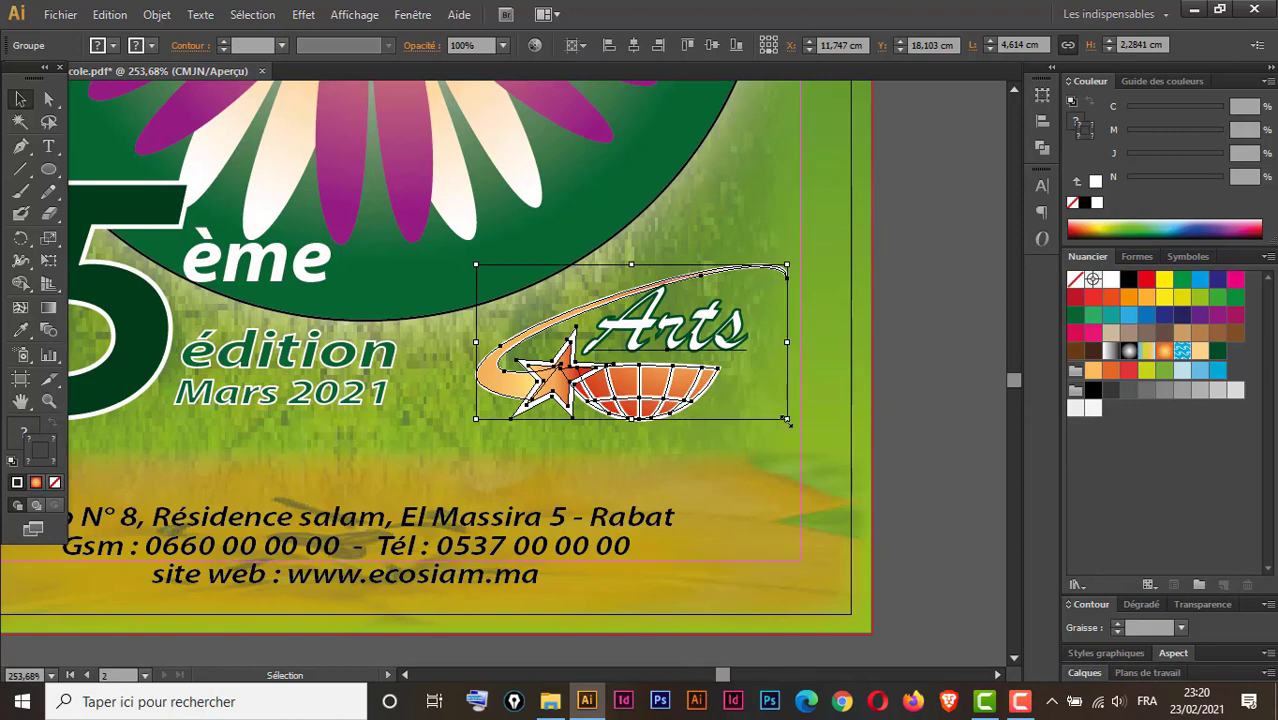
pyautogui.hotkey('ctrl', '-')
pyautogui.hotkey('ctrl', '-')
pyautogui.hotkey('ctrl', '-')
pyautogui.hotkey('ctrl', '-')
pyautogui.hotkey('ctrl', '-')
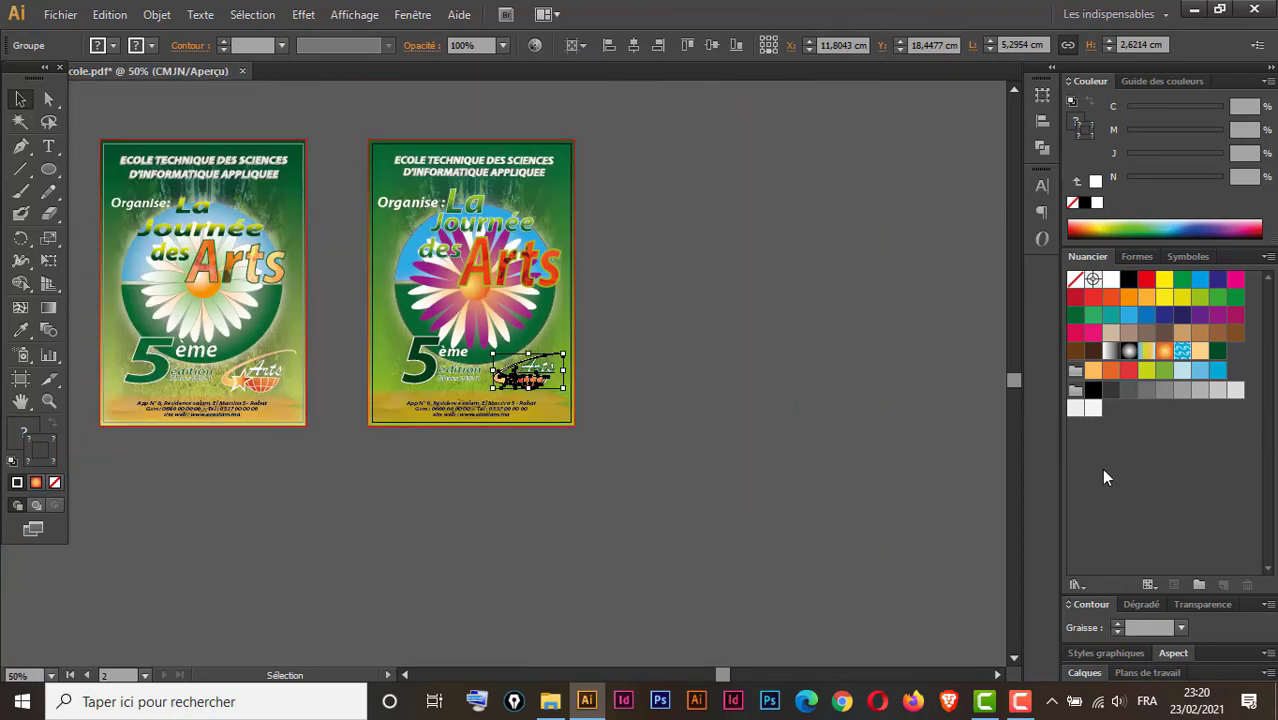
pyautogui.moveTo(705, 277); pyautogui.dragTo(884, 371)
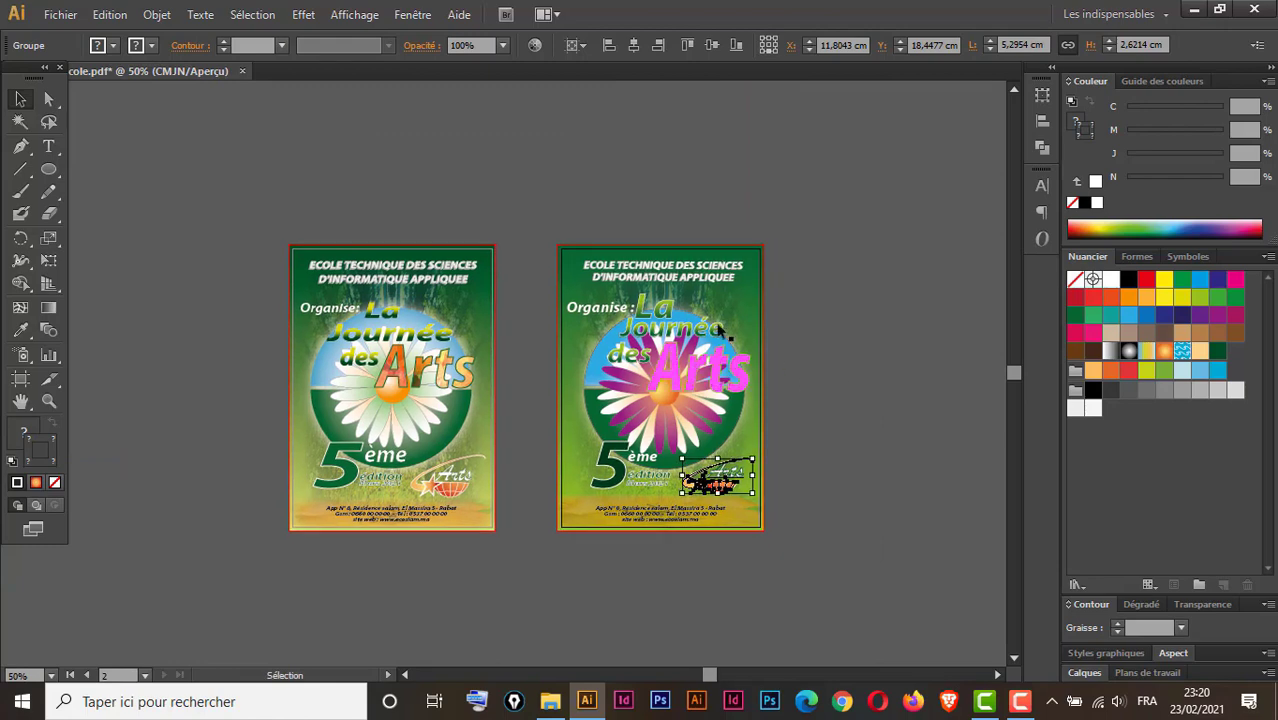
pyautogui.hotkey('ctrl', 'space')
pyautogui.moveTo(268, 229); pyautogui.dragTo(866, 583)
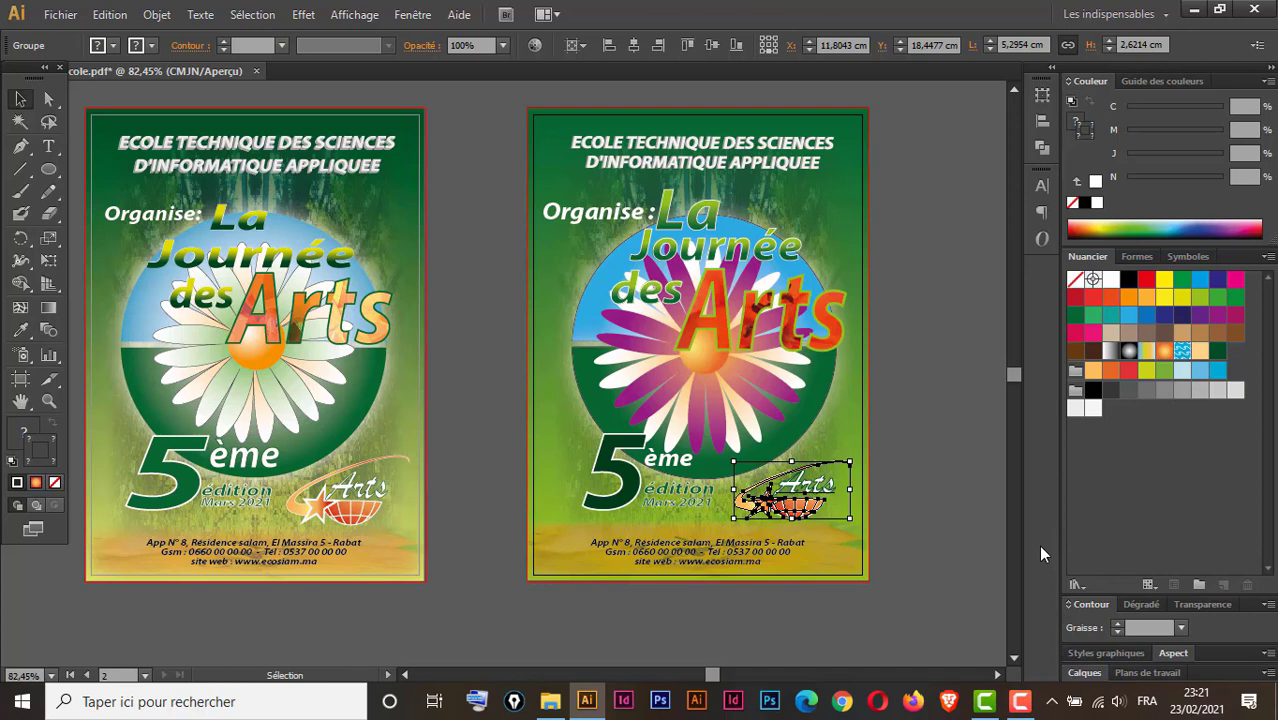
pyautogui.click(953, 546)
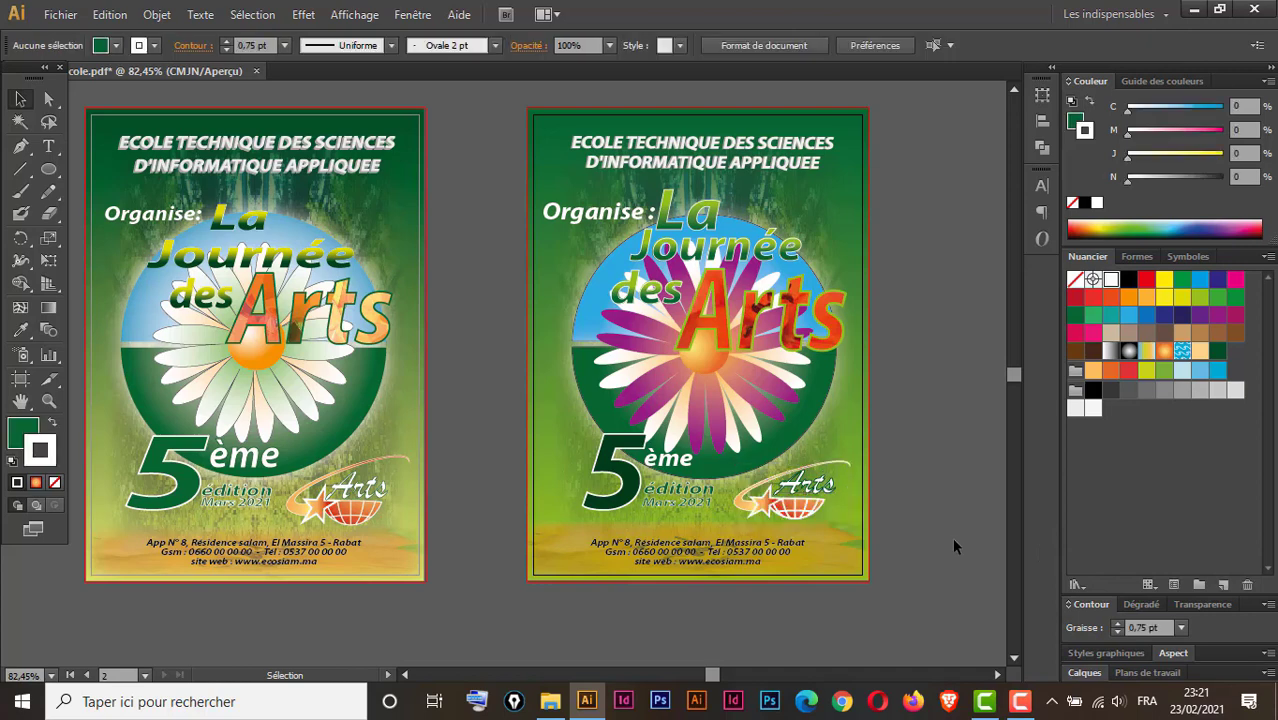